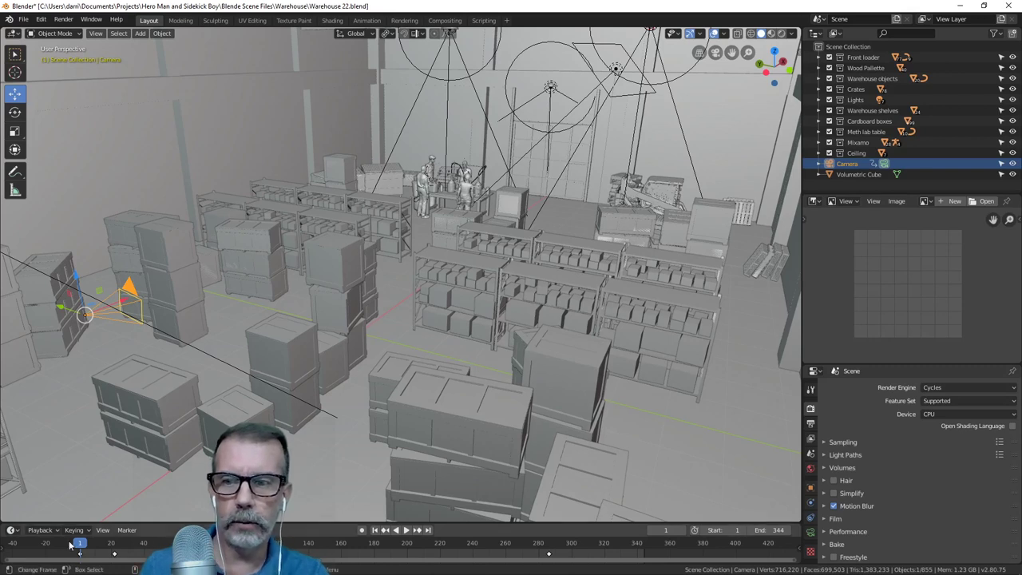
Preview the camera animation on the timeline and return to the first frame
left_click_drag(96, 544, 190, 543)
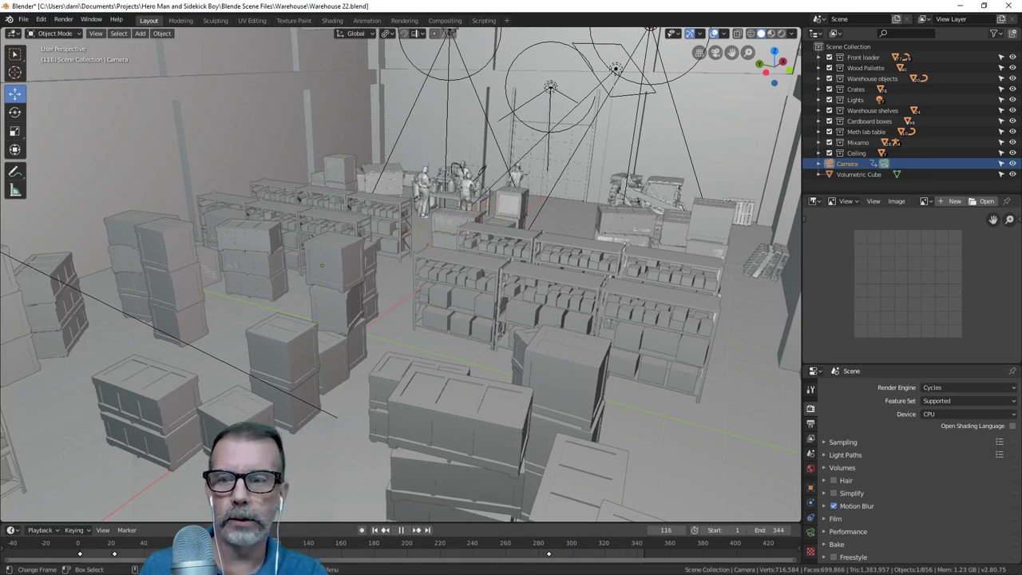
key("space")
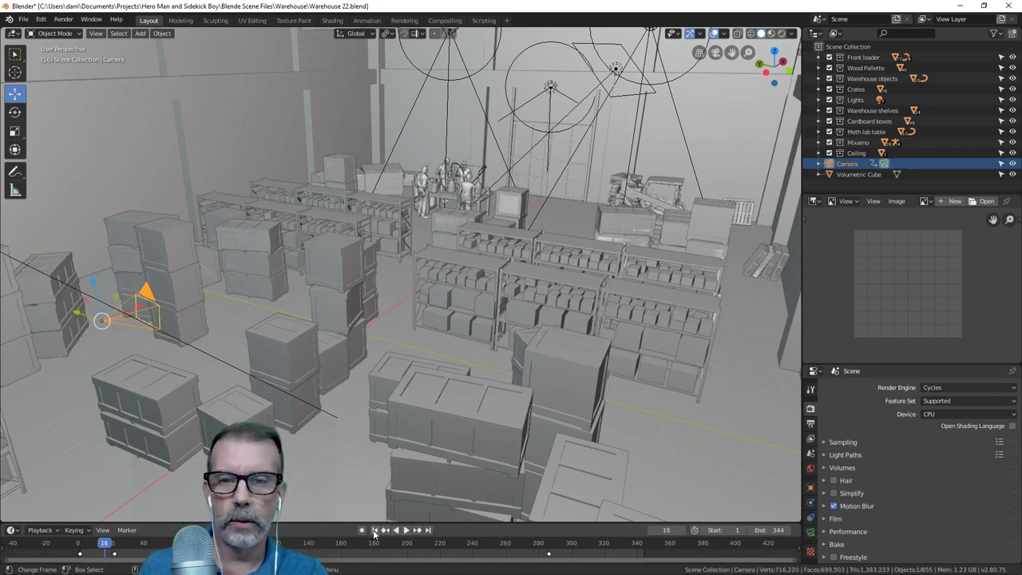
left_click(374, 531)
Focus on the wood table and examine the characters and lab equipment around it from several angles
double_click(448, 192)
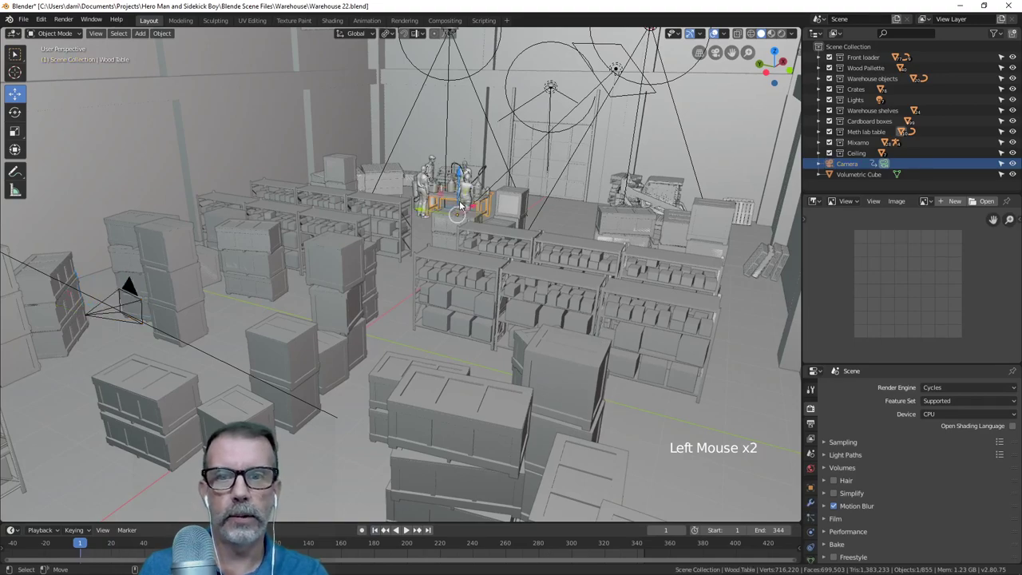
key("KP_Decimal")
middle_click_drag(498, 264, 412, 313)
scroll(463, 290, "down", 2)
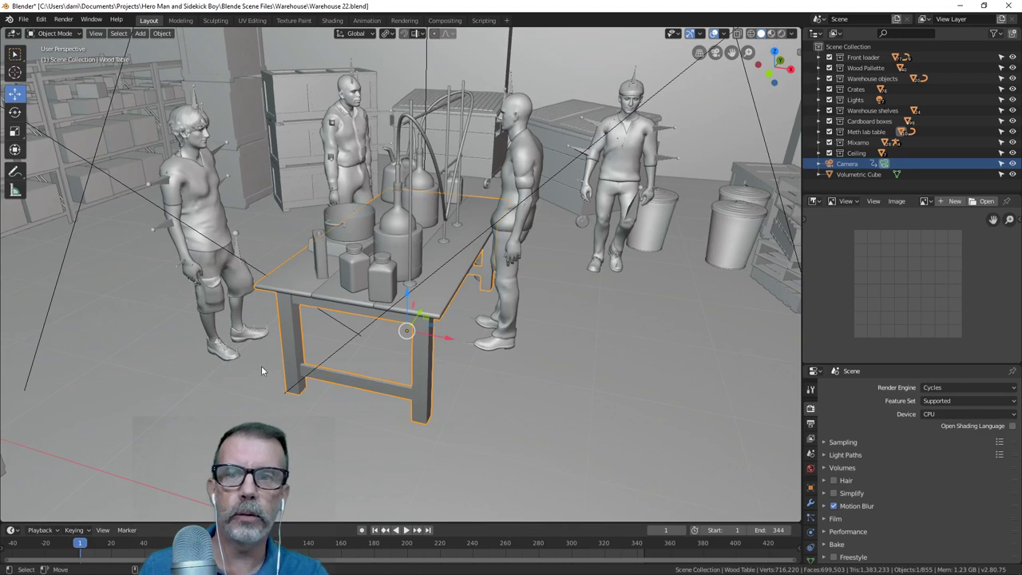
middle_click_drag(193, 376, 371, 377)
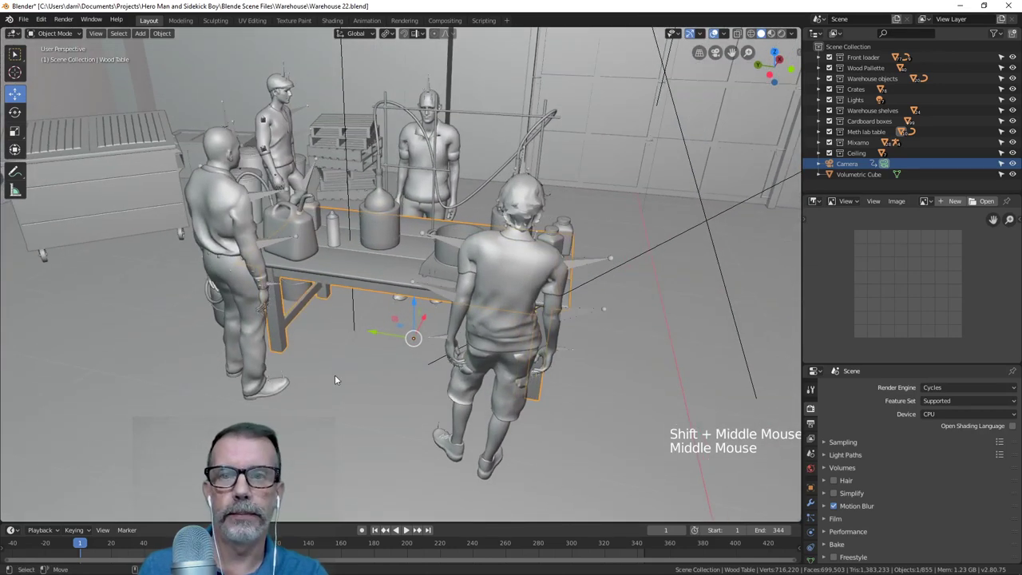
middle_click_drag(499, 399, 471, 395)
middle_click_drag(270, 377, 351, 377)
scroll(351, 377, "up", 1)
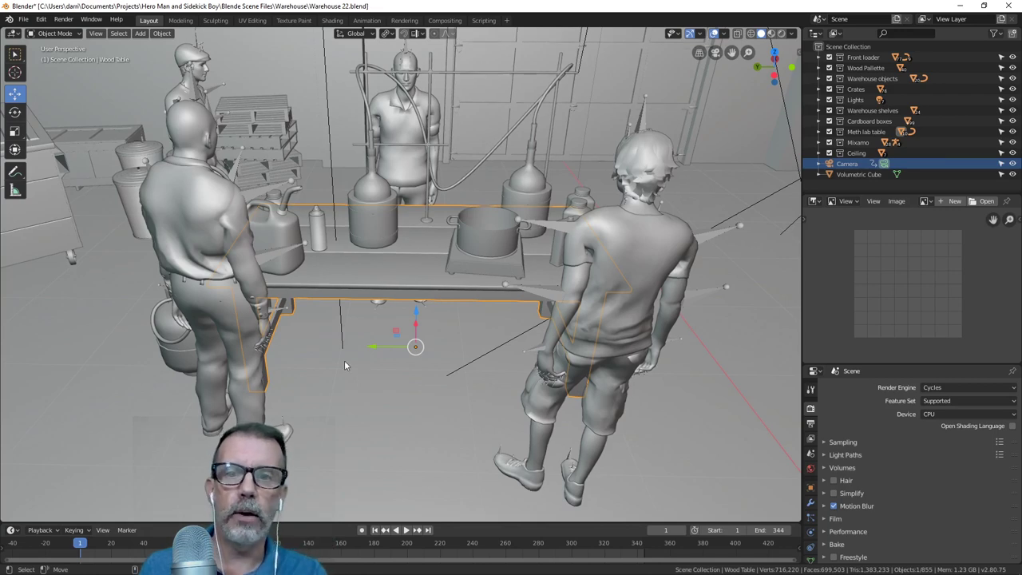
scroll(464, 344, "down", 1)
middle_click_drag(495, 355, 492, 361)
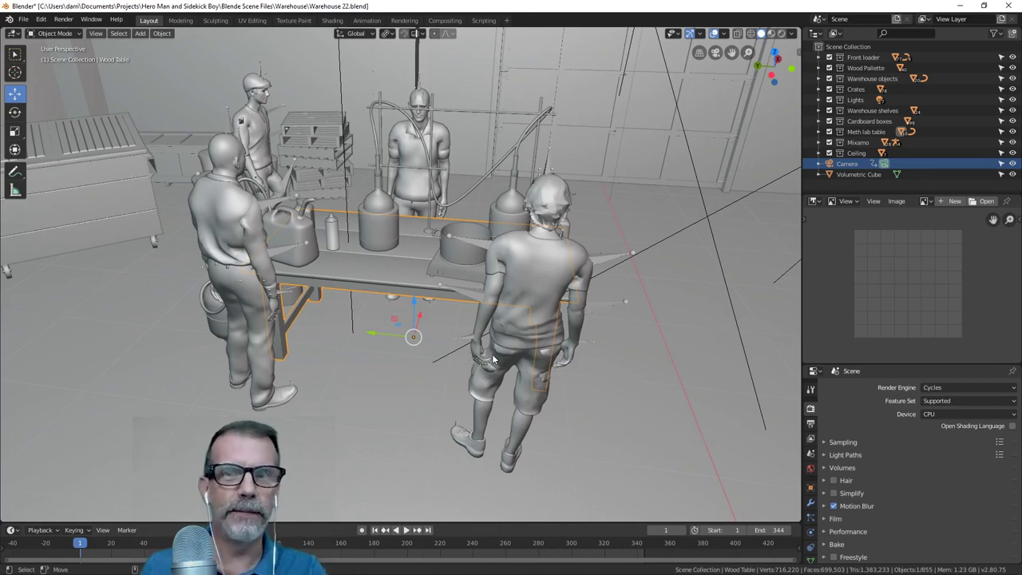
middle_click_drag(492, 361, 544, 377)
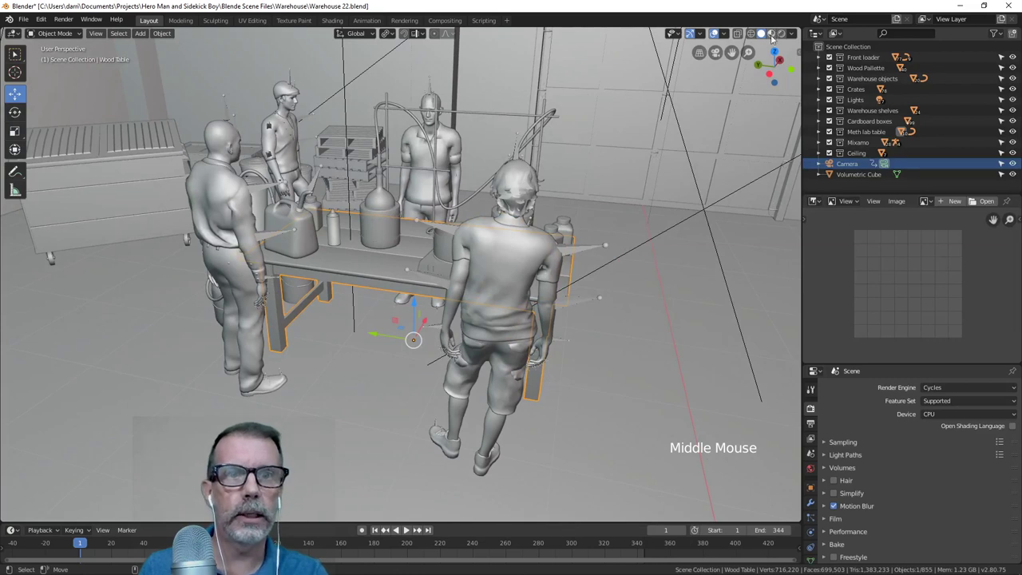
Show the scene with its materials in the viewport and inspect the textured characters around the table
left_click(694, 261)
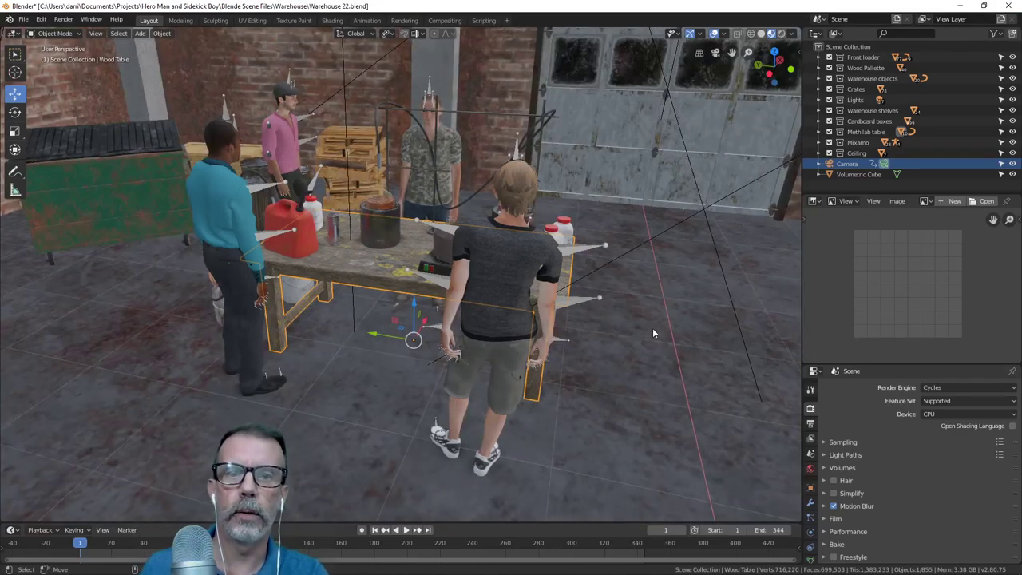
middle_click_drag(672, 321, 608, 313)
scroll(548, 319, "down", 2)
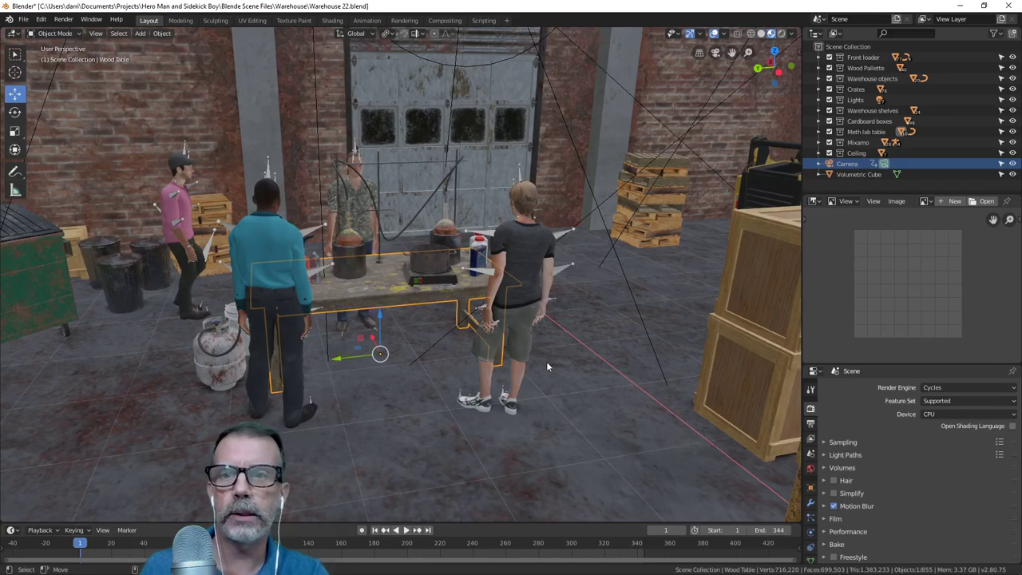
middle_click_drag(575, 330, 562, 330)
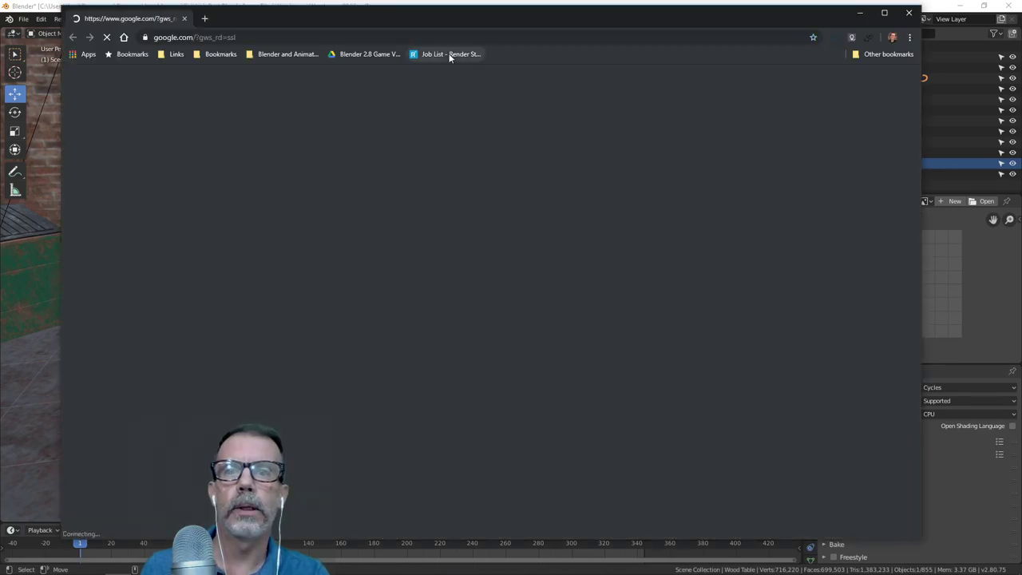
Open the Warehouse-22 render job on RenderStreet in the browser, watch its animation preview full screen, and return to Blender
left_click(450, 54)
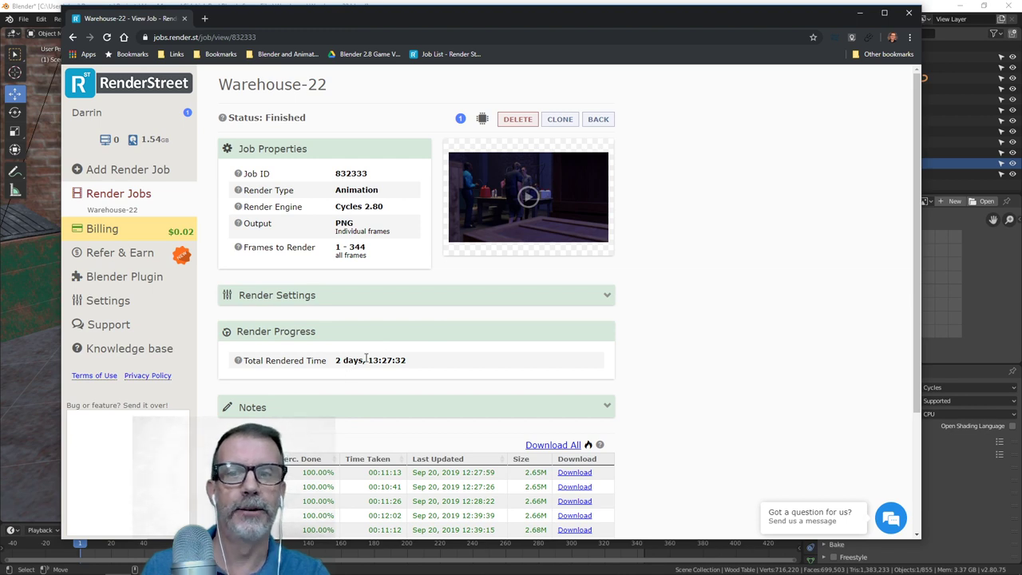
left_click(529, 201)
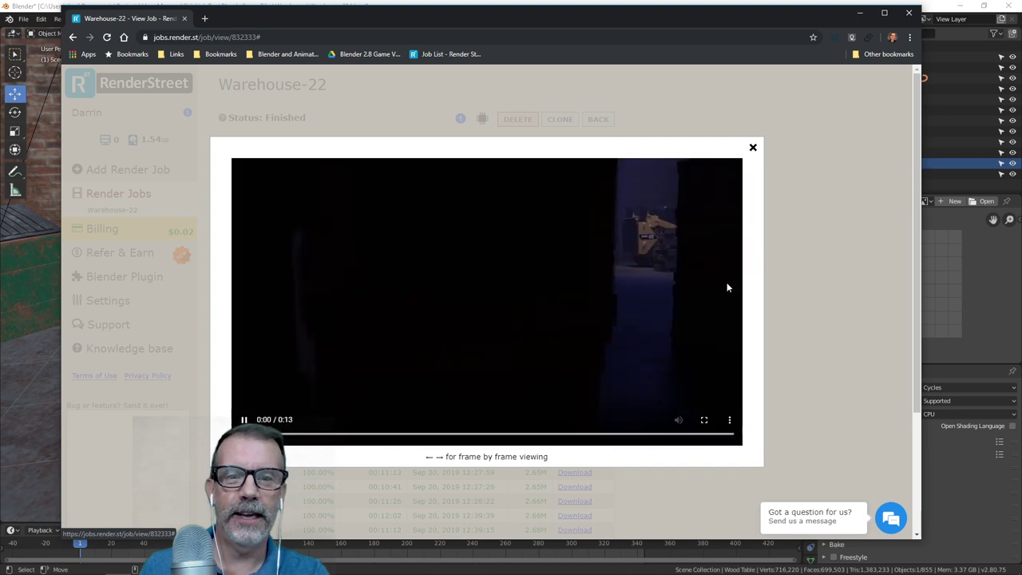
left_click(704, 422)
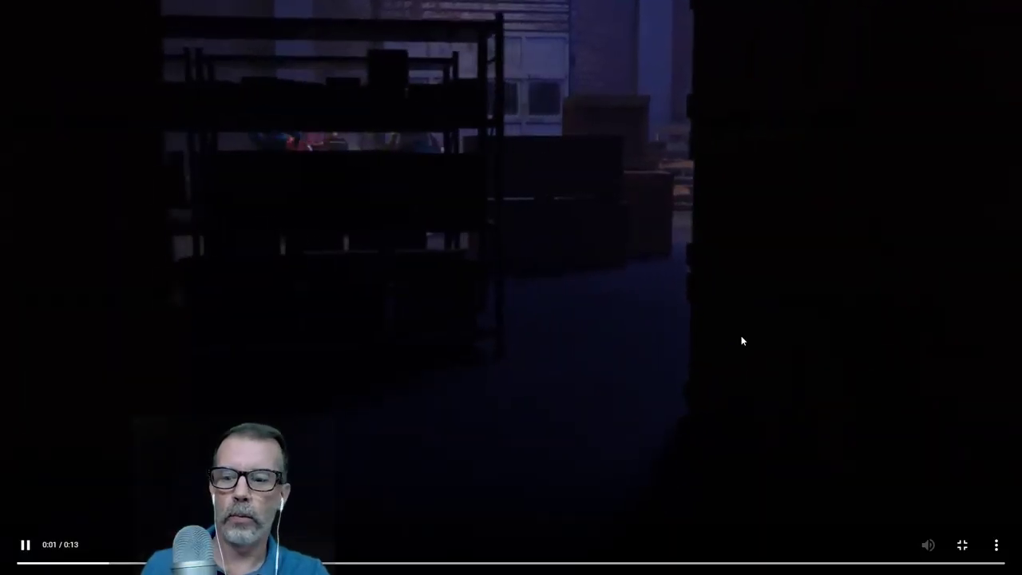
key("Escape")
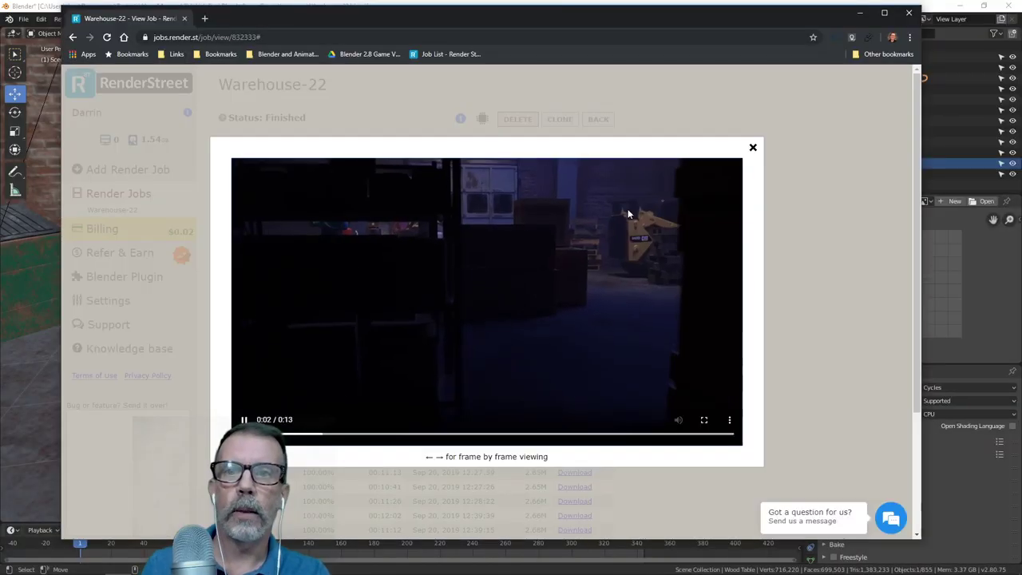
left_click(753, 149)
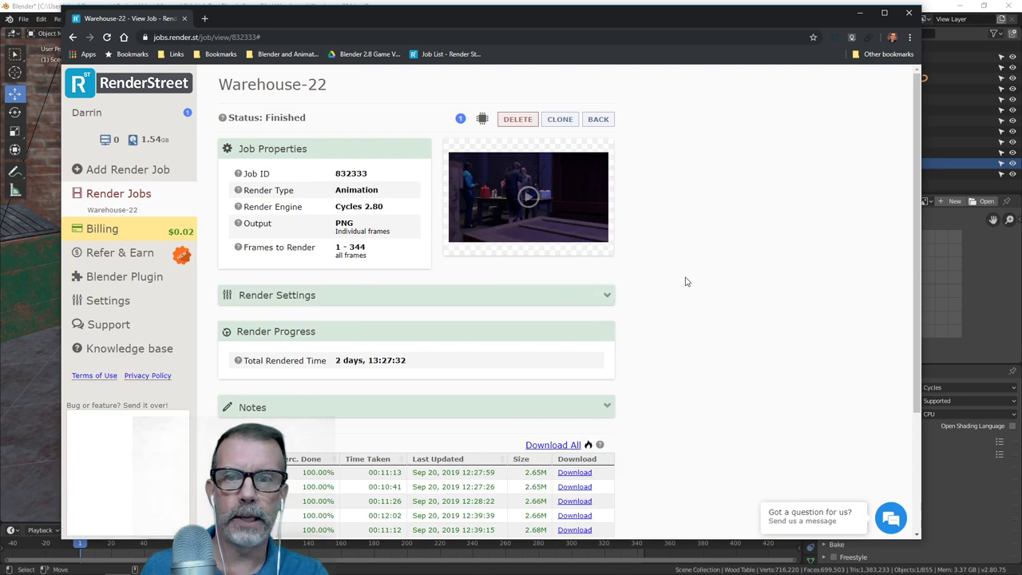
left_click(938, 8)
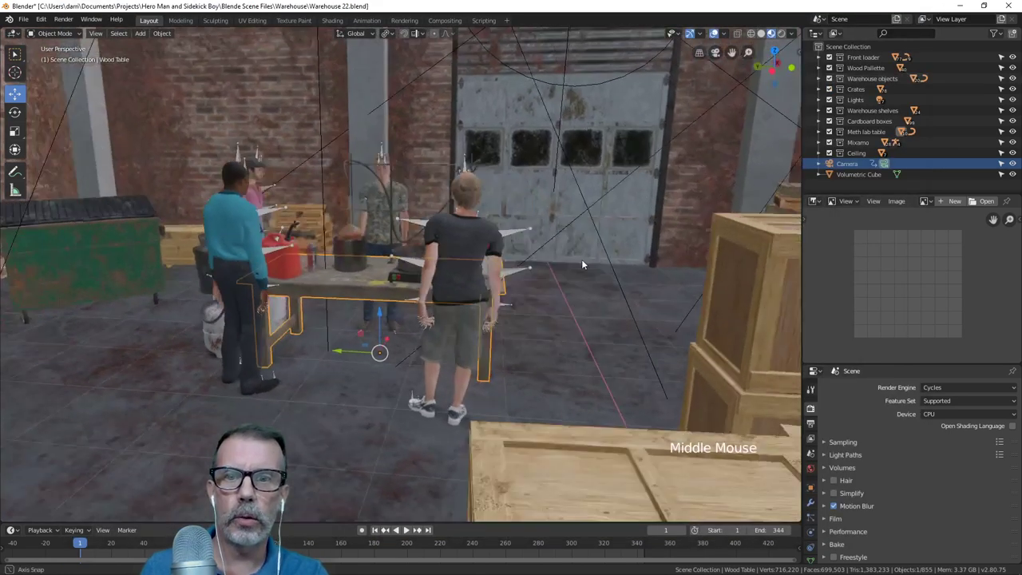
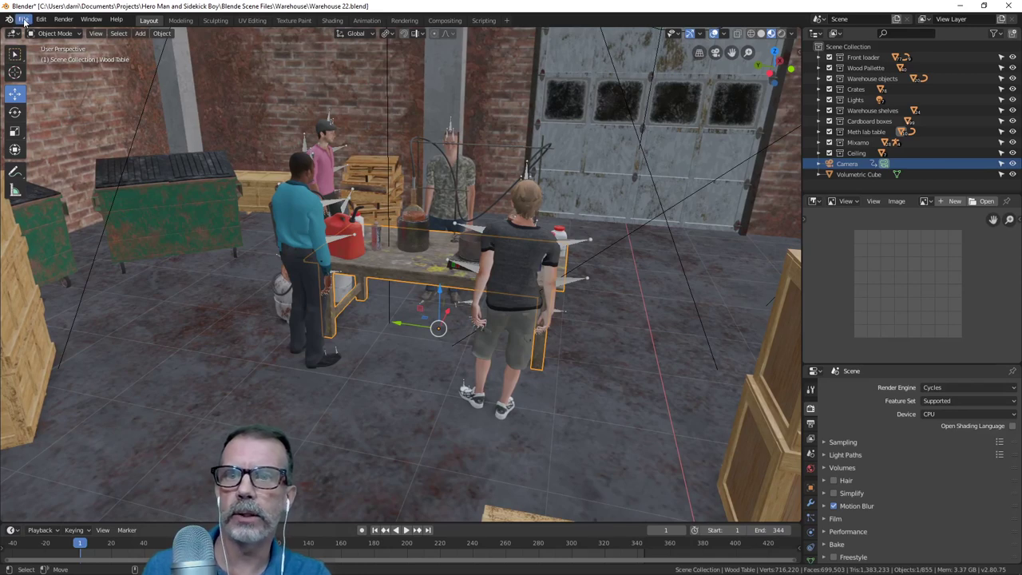
Save the warehouse scene and open the recent file Nathan suit 27.blend
key("ctrl")
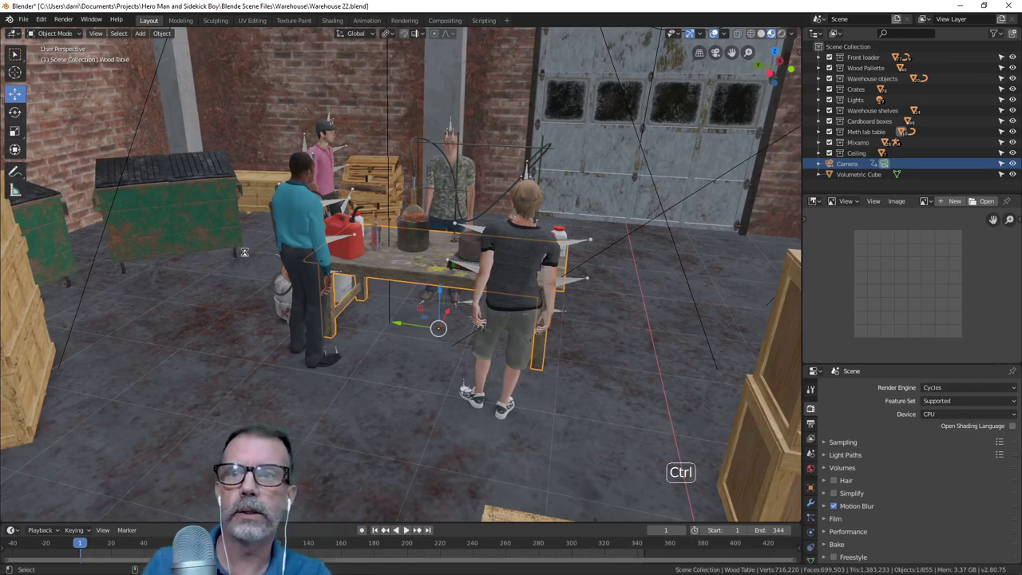
key("ctrl+s")
left_click(23, 19)
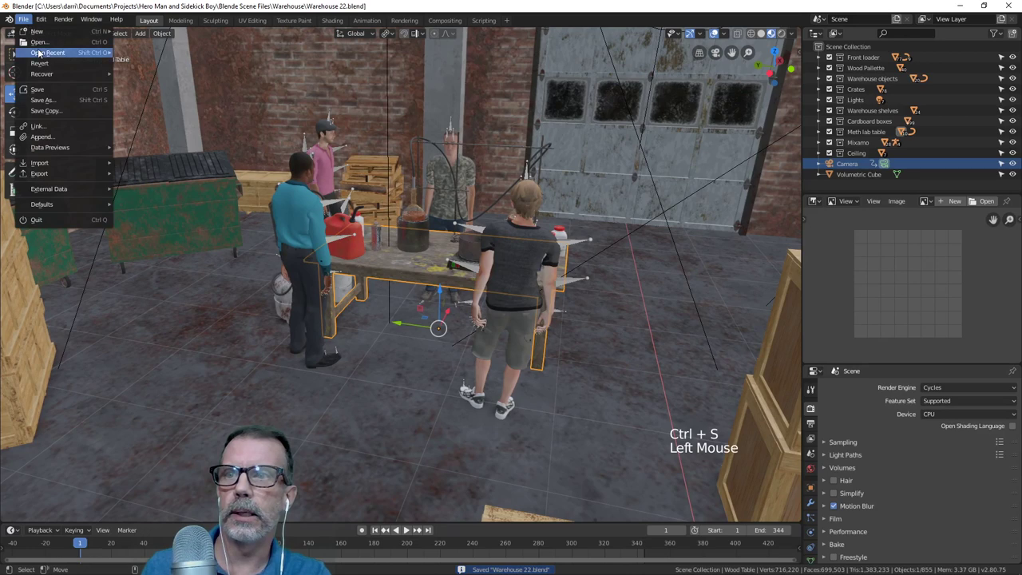
mouse_move(38, 53)
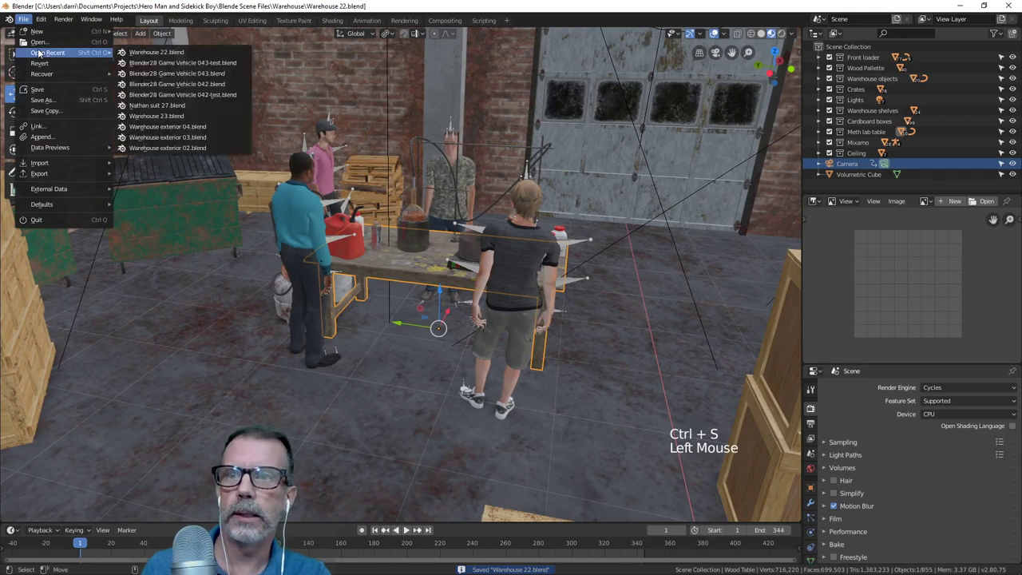
left_click(150, 113)
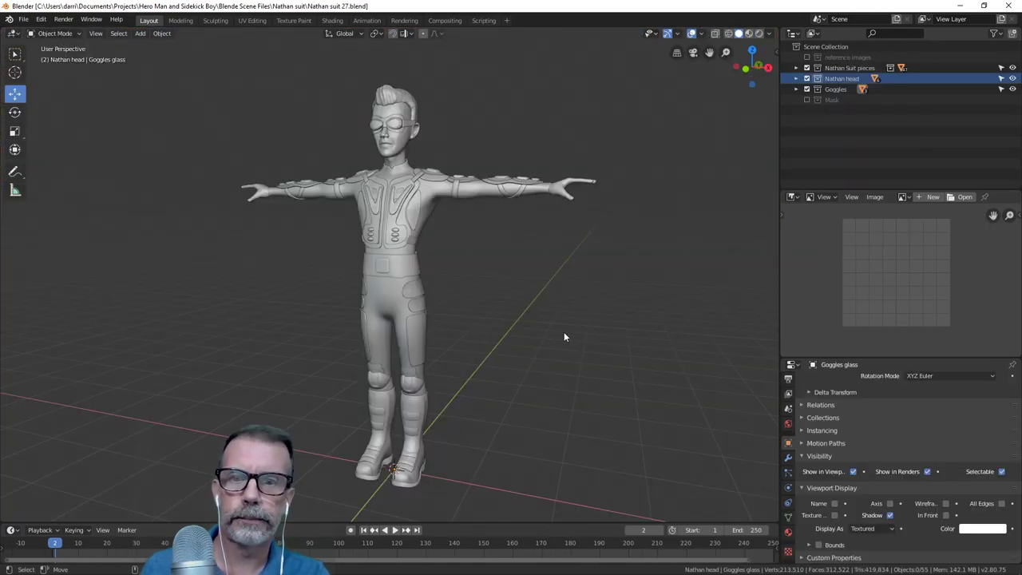
Examine the full body of the suited character model from slightly different angles
mouse_move(402, 320)
middle_mouse_down()
mouse_move(503, 327)
mouse_move(393, 326)
middle_mouse_up()
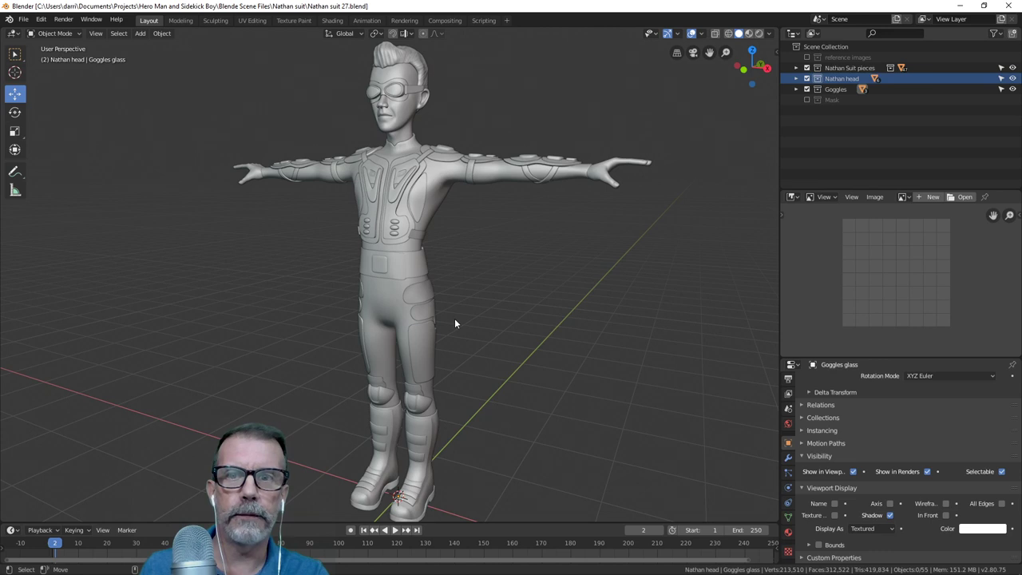
middle_click_drag(451, 326, 474, 342)
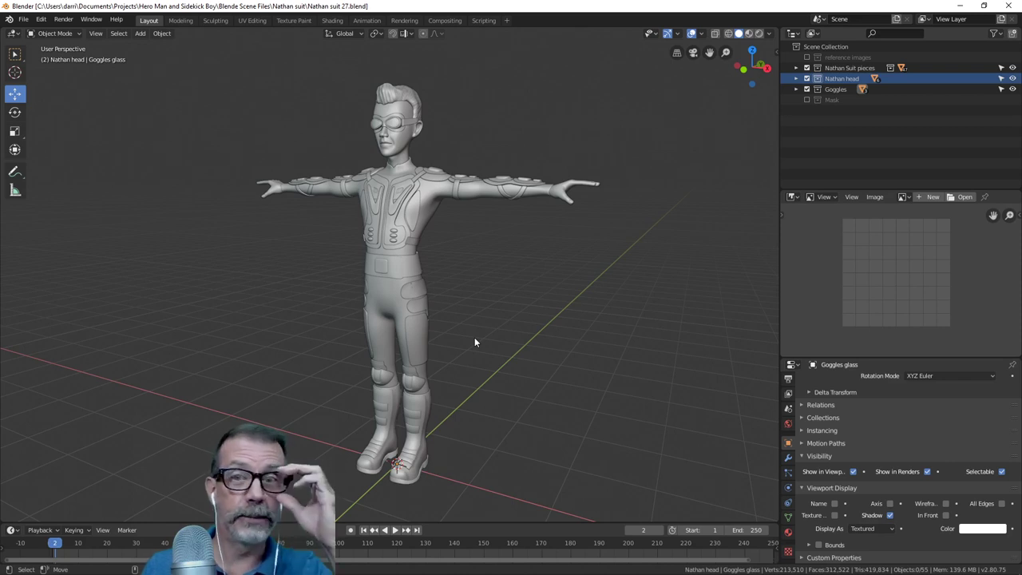
middle_click_drag(525, 306, 534, 307)
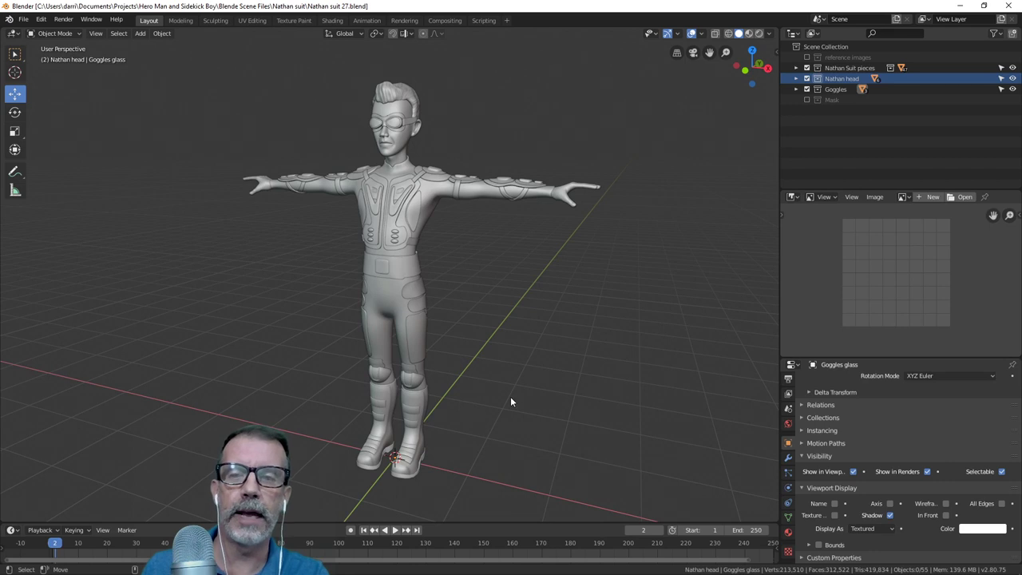
middle_click_drag(596, 351, 601, 351)
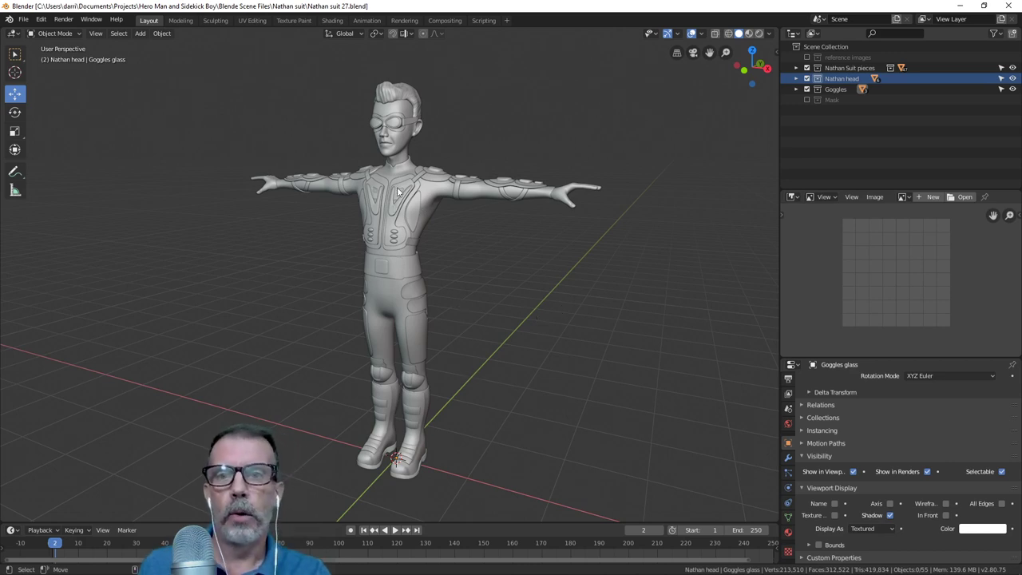
middle_click_drag(400, 192, 449, 247)
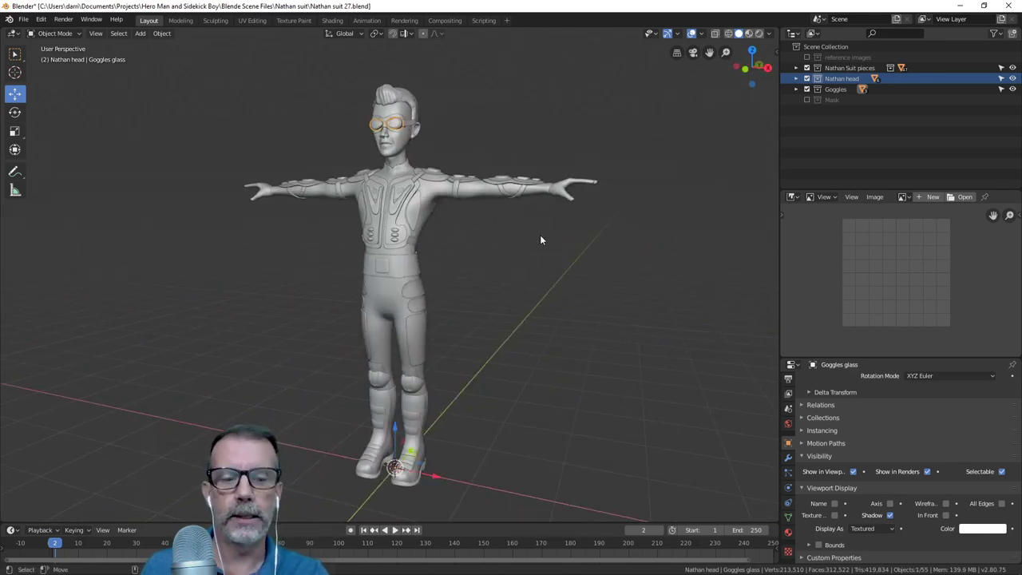
Zoom in on the goggles, hide the Goggles collection to inspect the character's face, and show the collection again
key("KP_Decimal")
scroll(550, 253, "down", 5)
middle_click_drag(545, 316, 541, 245)
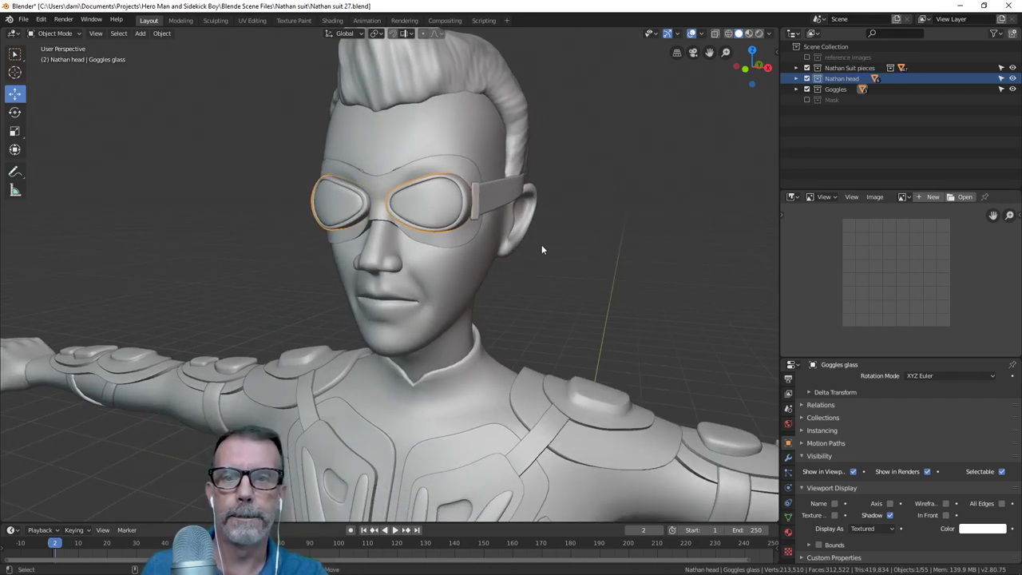
left_click(1012, 88)
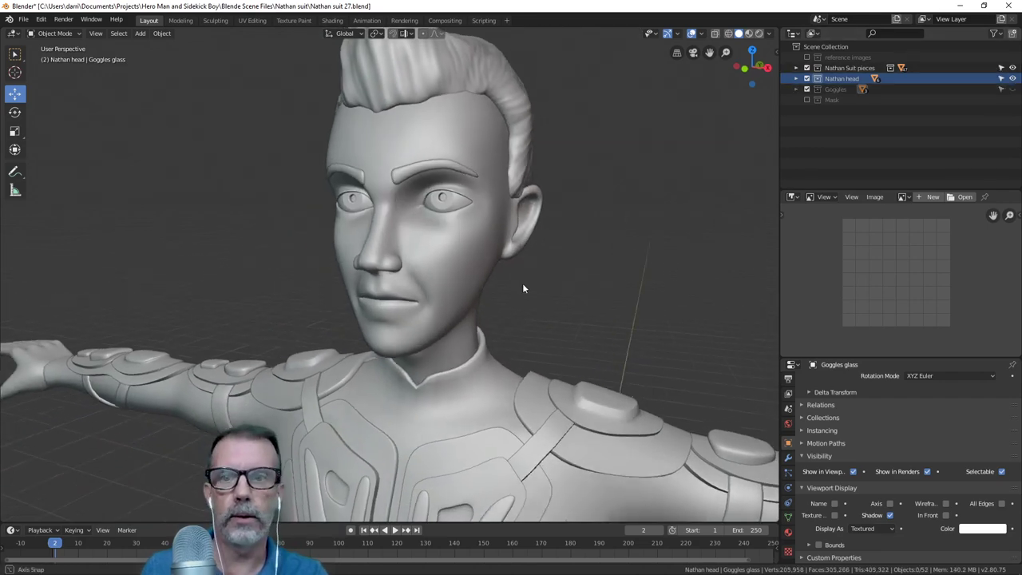
mouse_move(523, 282)
middle_mouse_down()
mouse_move(501, 285)
mouse_move(531, 278)
middle_mouse_up()
scroll(532, 283, "down", 5)
middle_click_drag(513, 320, 542, 305)
scroll(529, 299, "down", 5)
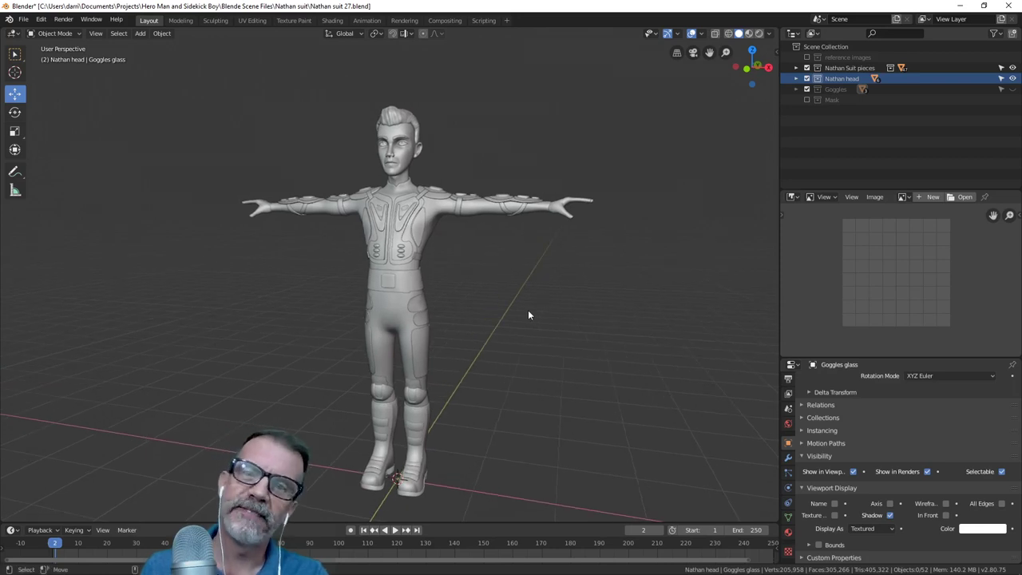
left_click(1013, 89)
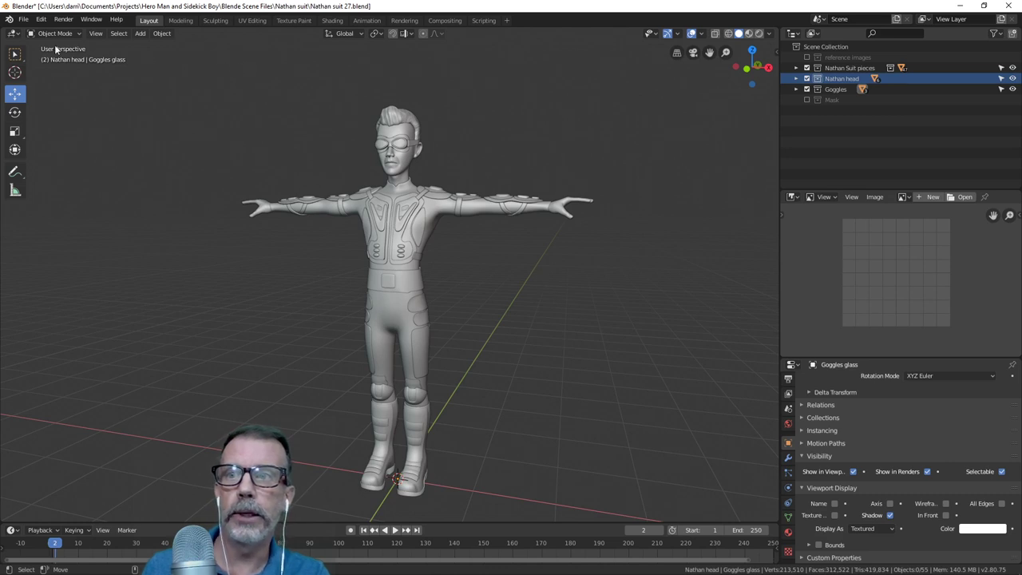
Open the recent file Blender28 Game Vehicle 043-test.blend, discarding the unsaved changes, and view the vehicle
left_click(23, 18)
mouse_move(40, 56)
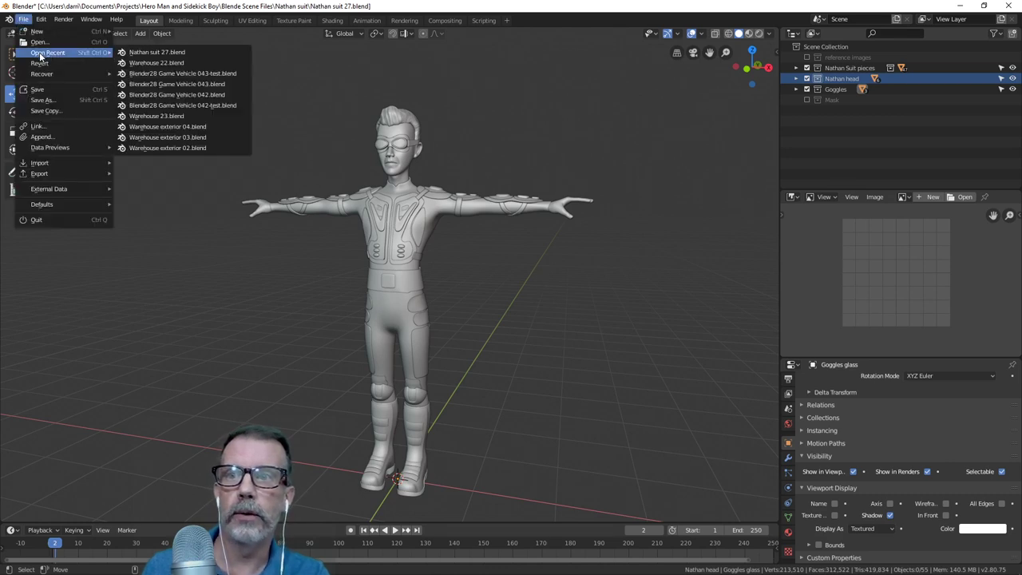
left_click(237, 73)
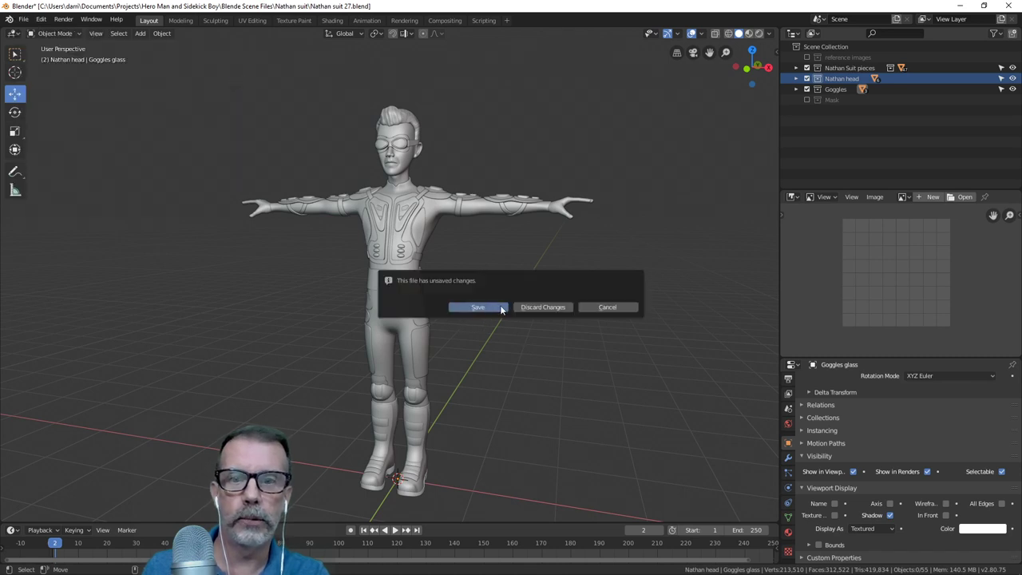
left_click(538, 308)
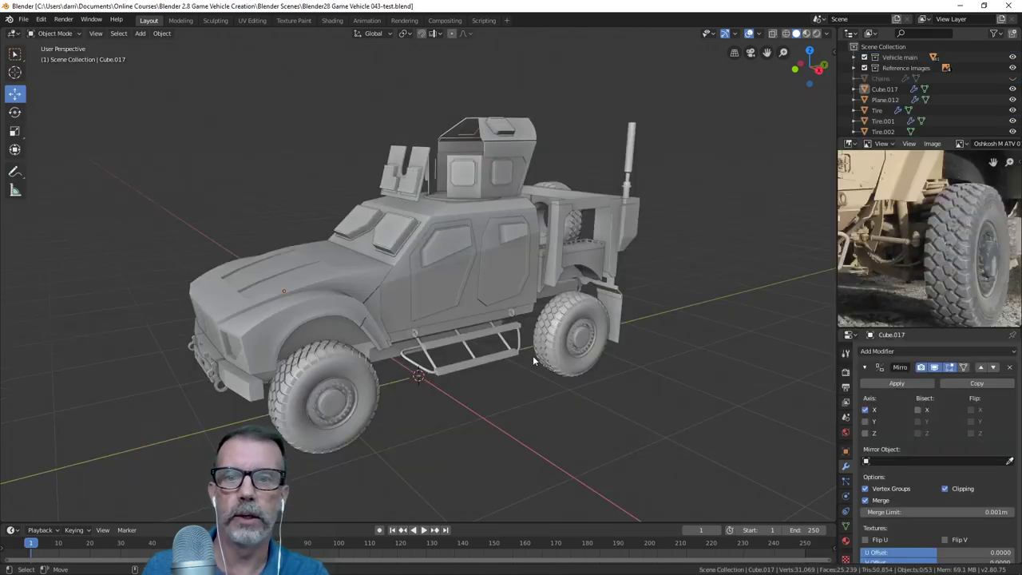
middle_click_drag(517, 345, 557, 363)
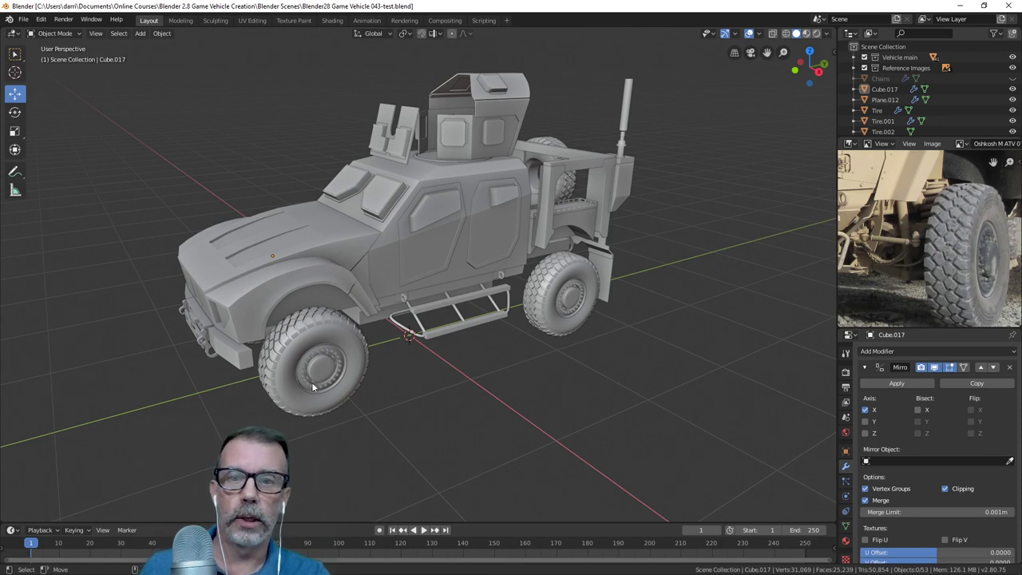
middle_click_drag(509, 297, 495, 339)
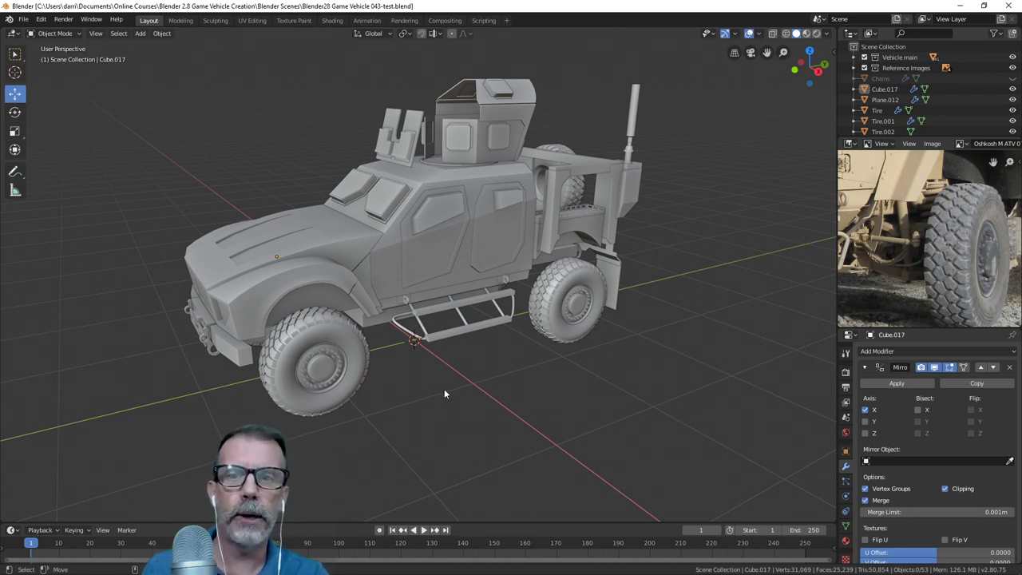
middle_click_drag(441, 359, 428, 372)
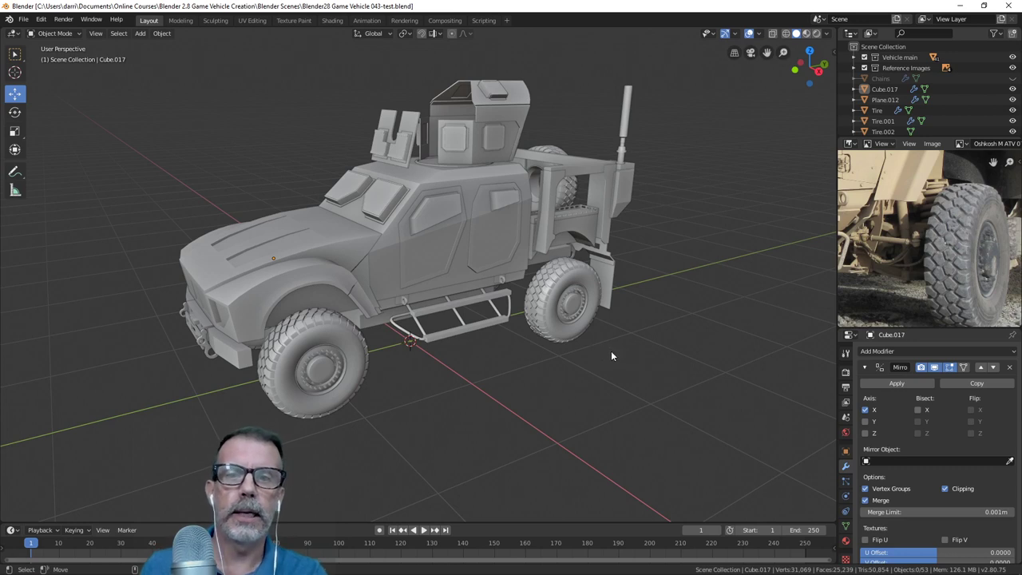
middle_click_drag(611, 356, 596, 369)
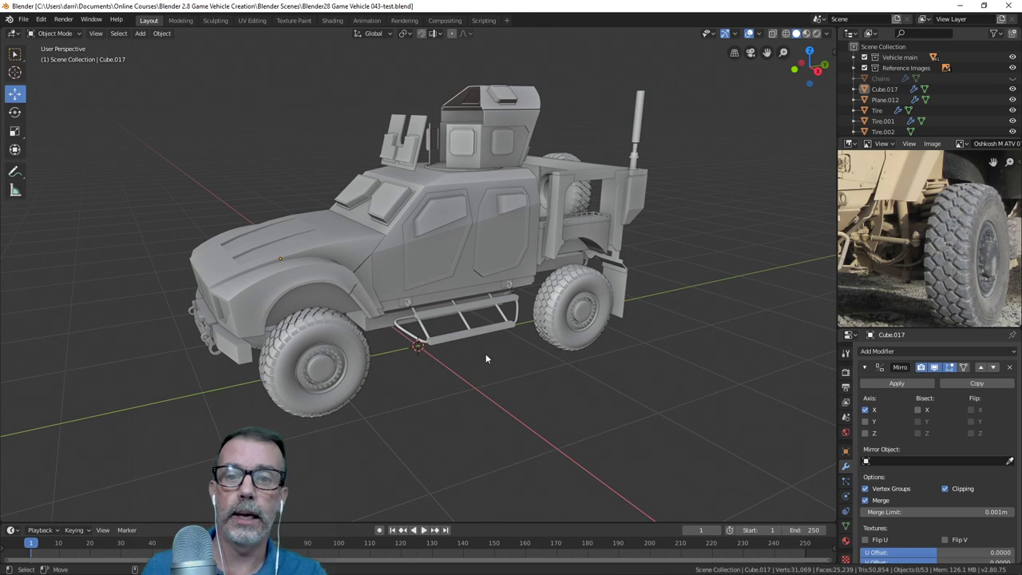
middle_click_drag(471, 364, 477, 376)
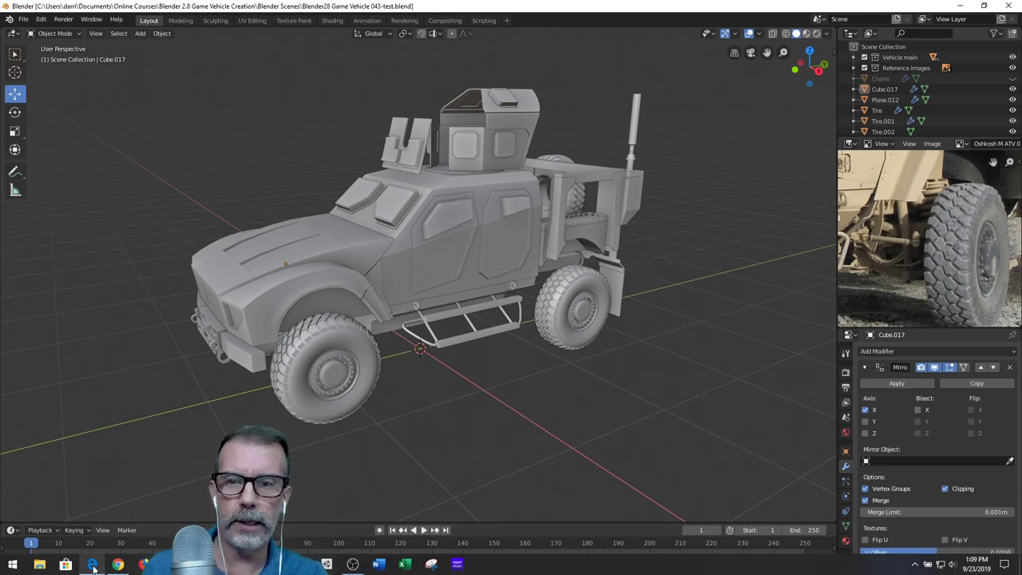
Switch to the Edge browser and look through the trainer's Blender course listing on Udemy
left_click(92, 566)
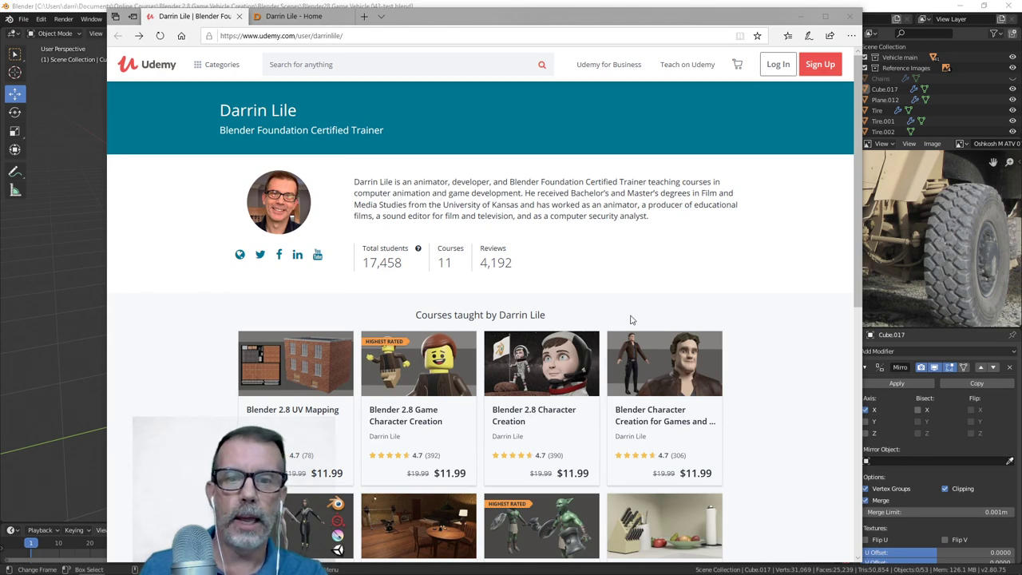
mouse_move(458, 475)
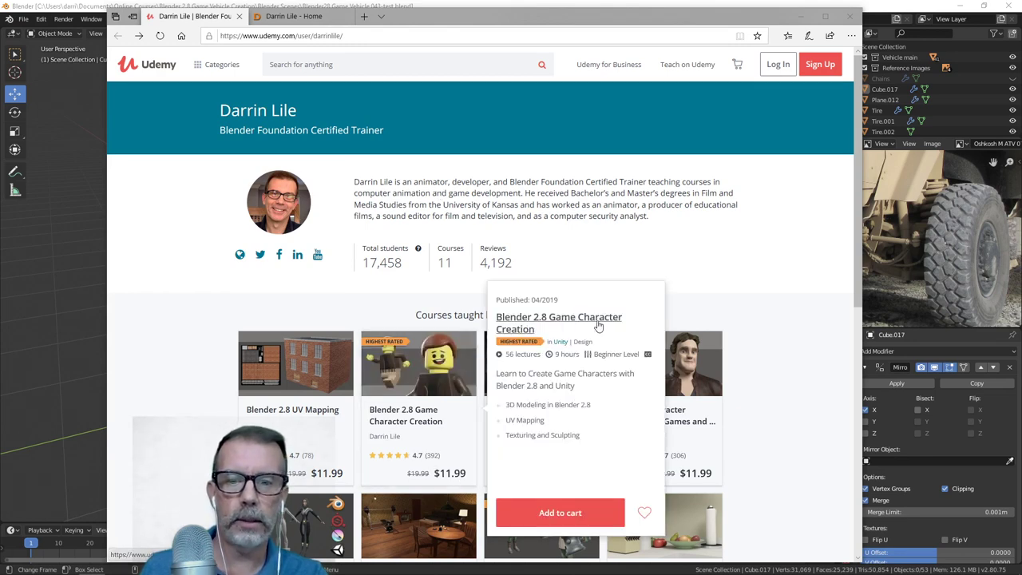
scroll(457, 326, "down", 2)
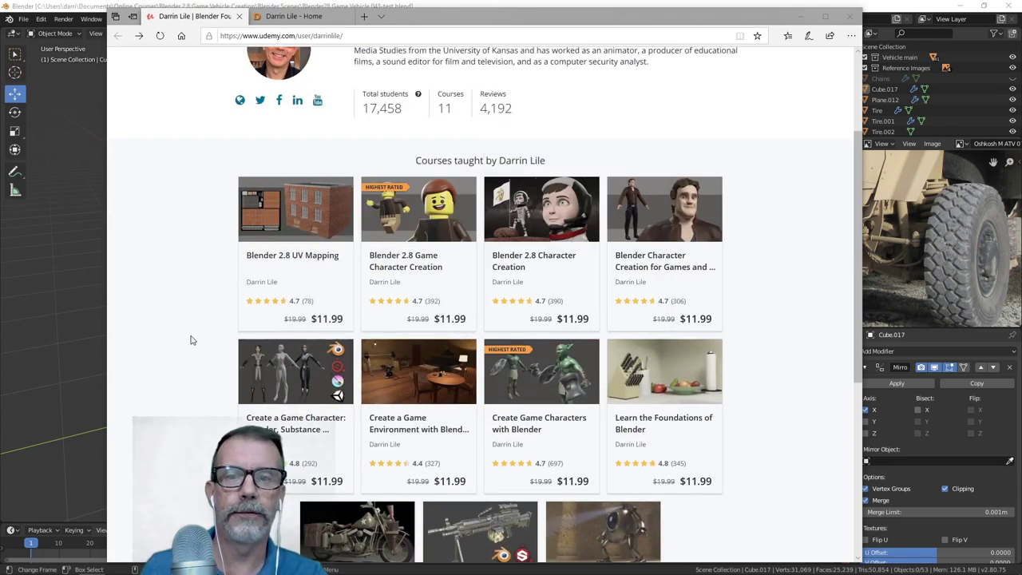
scroll(183, 341, "up", 2)
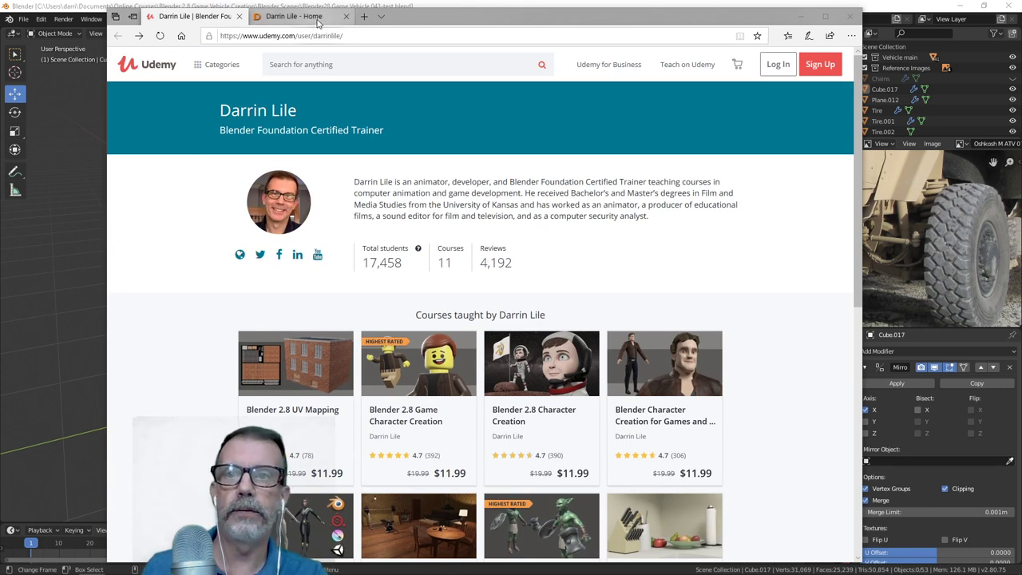
Open the Blender 2.8 Game Character Creation course from the trainer's own website and compare its price with the Udemy profile listing
left_click(317, 19)
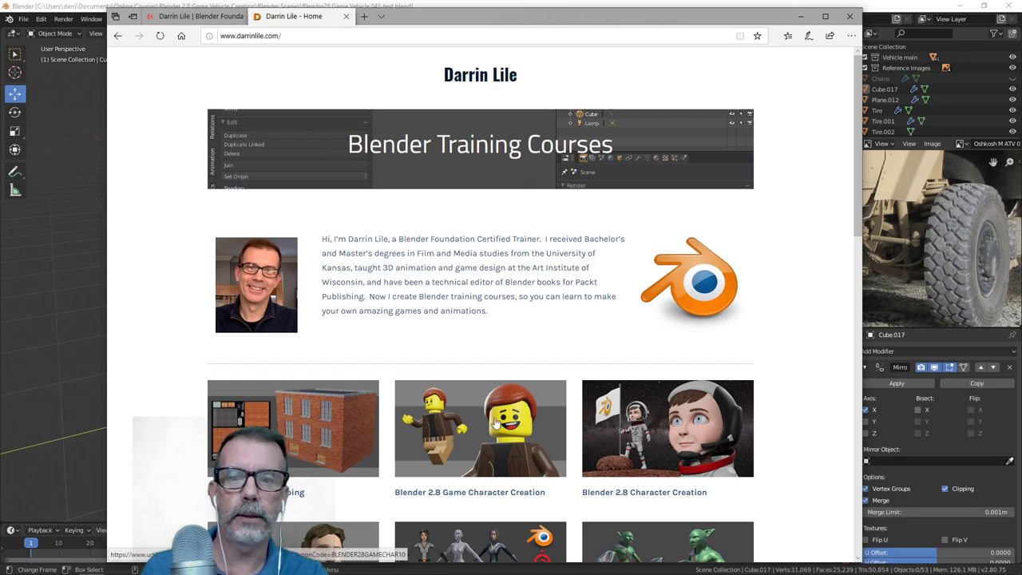
scroll(506, 357, "down", 2)
left_click(502, 228)
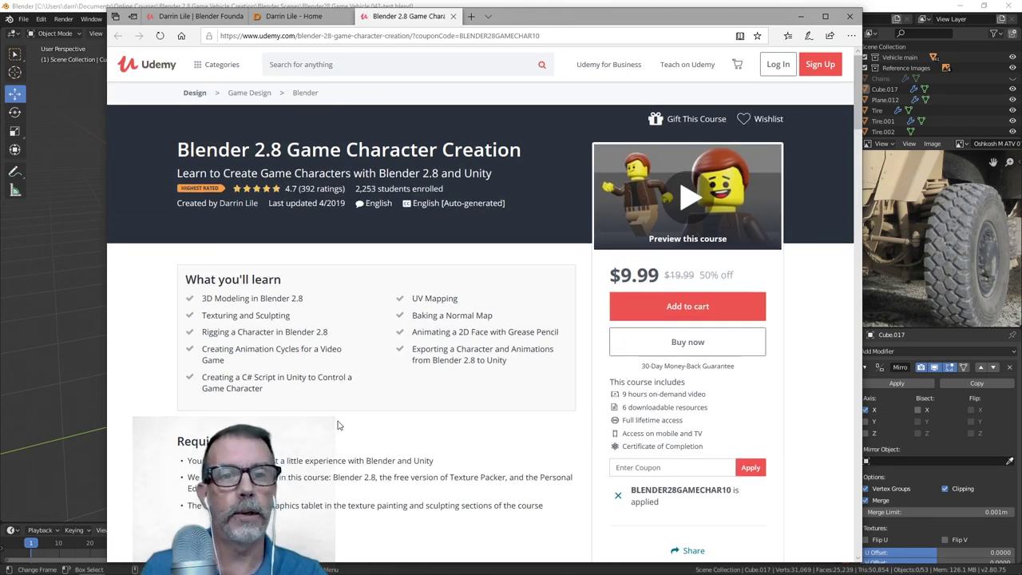
left_click(206, 20)
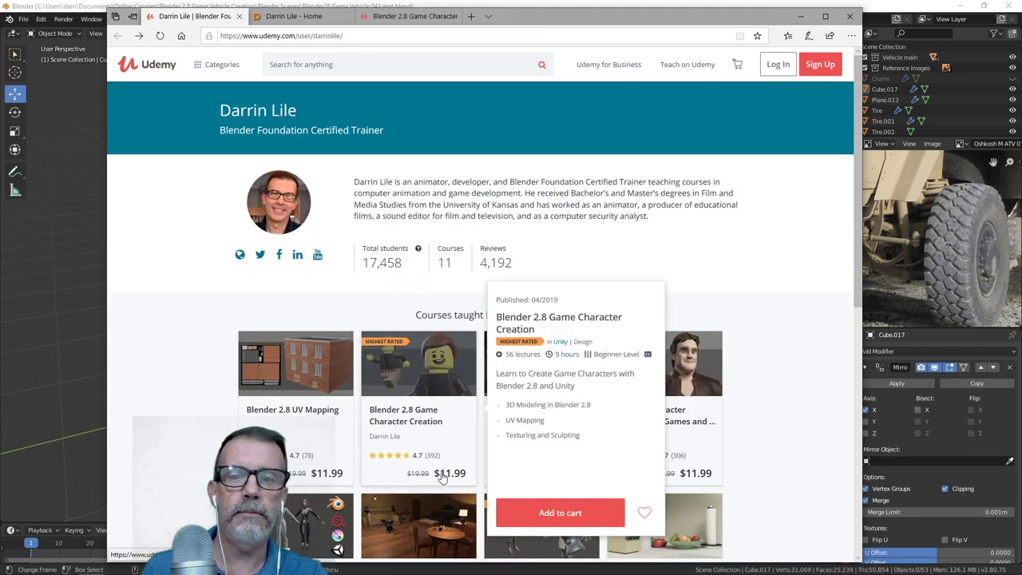
left_click(405, 22)
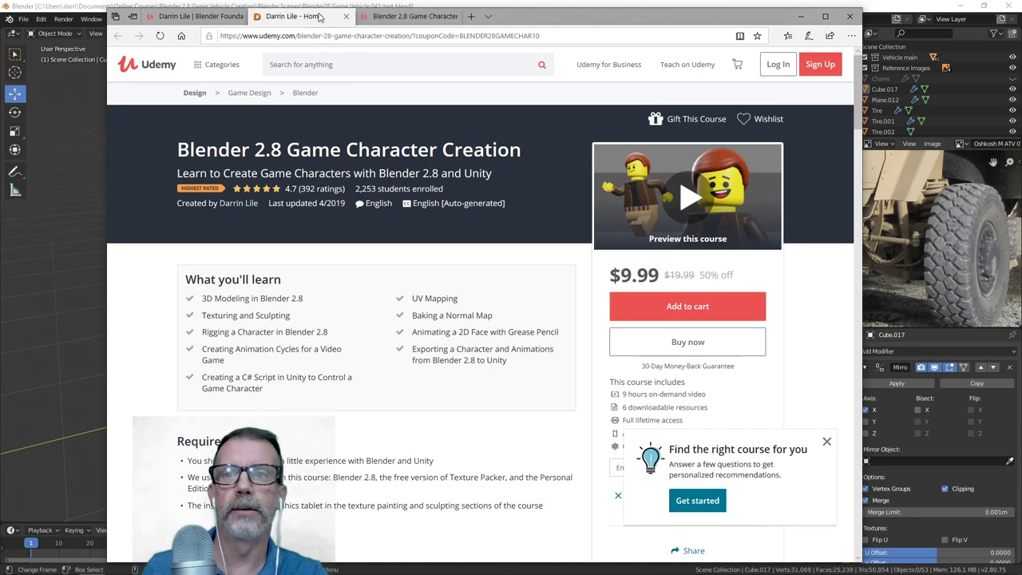
Return to the trainer's website home page and look through its full list of Blender training courses
left_click(294, 16)
scroll(734, 271, "up", 5)
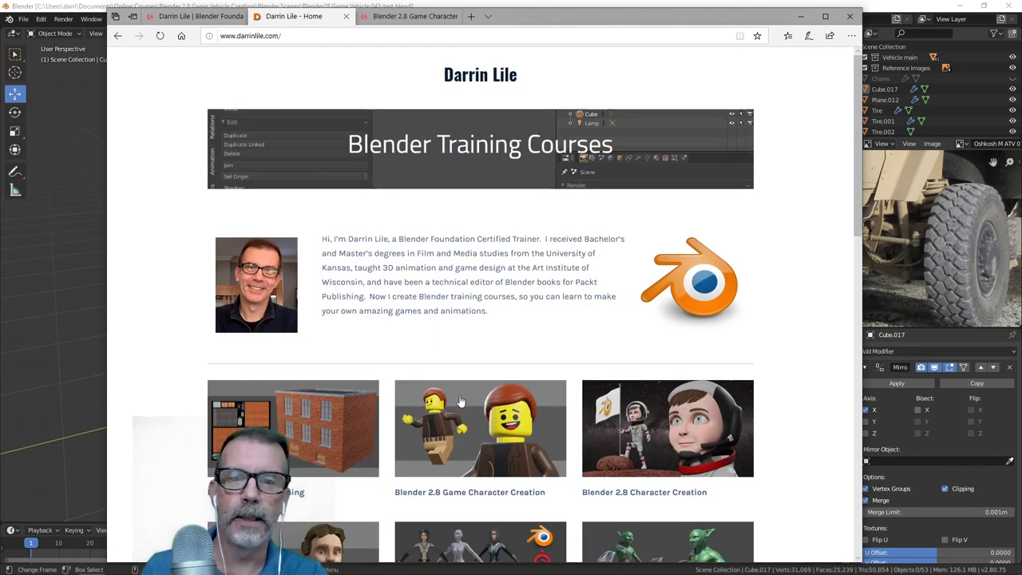
scroll(166, 396, "down", 3)
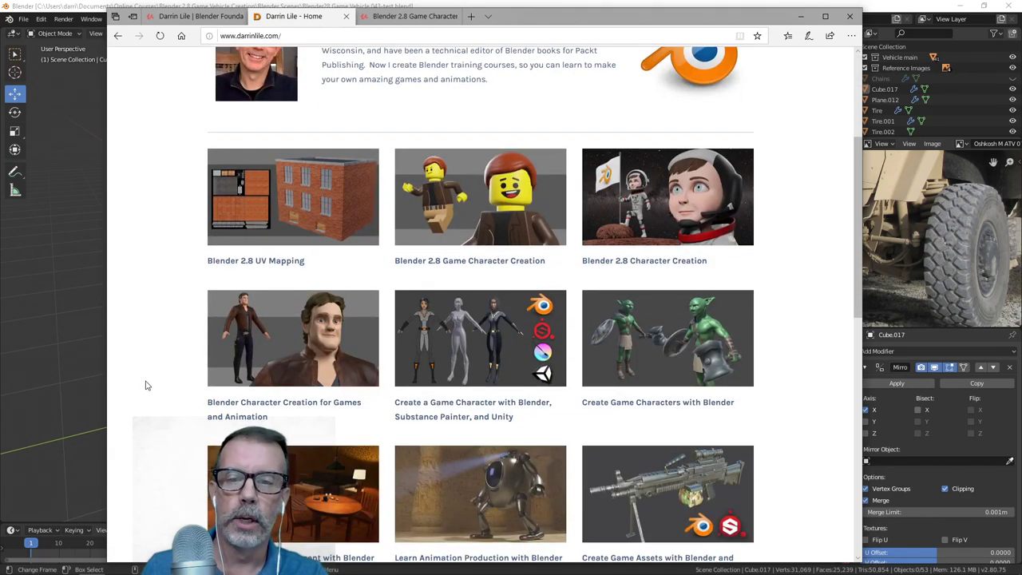
scroll(162, 365, "down", 3)
scroll(162, 365, "up", 6)
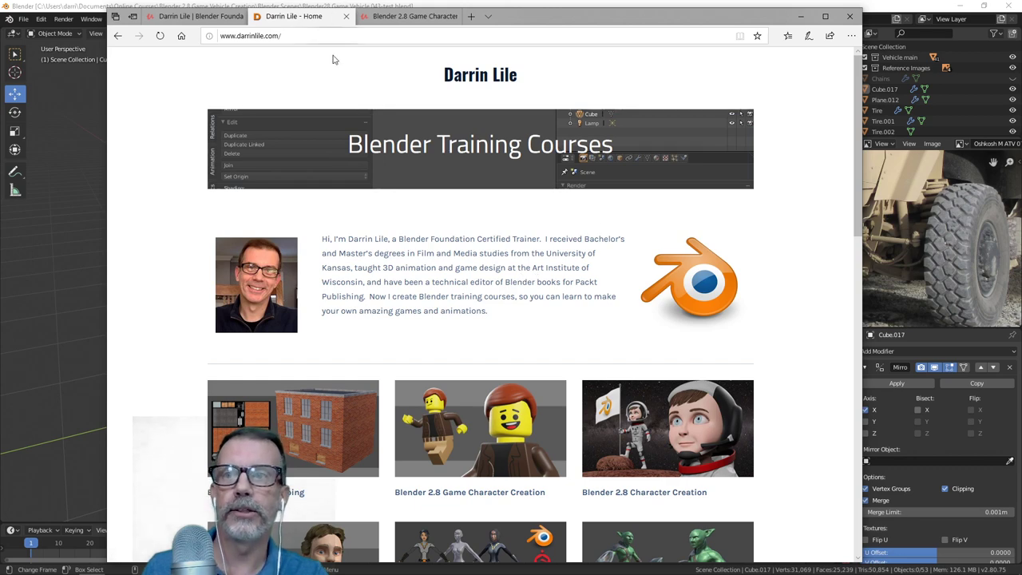
Switch back to Blender and open the recent file Warehouse exterior 04.blend
left_click(80, 9)
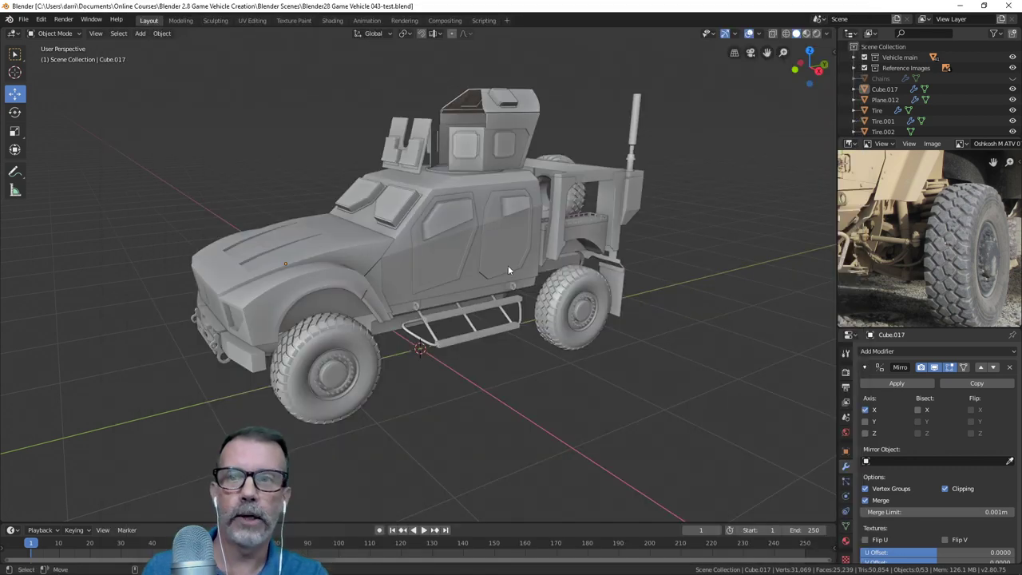
left_click(23, 19)
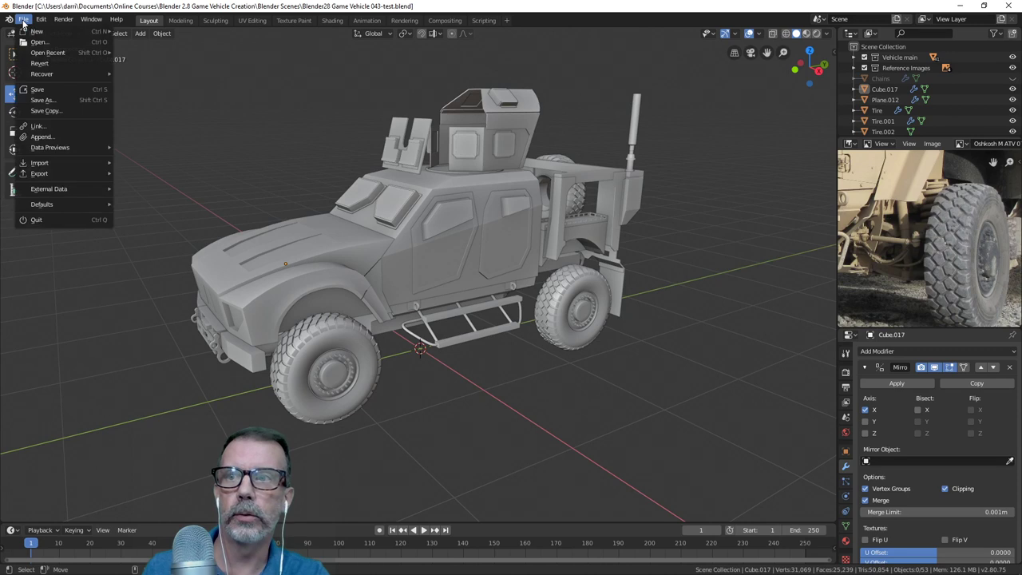
mouse_move(50, 51)
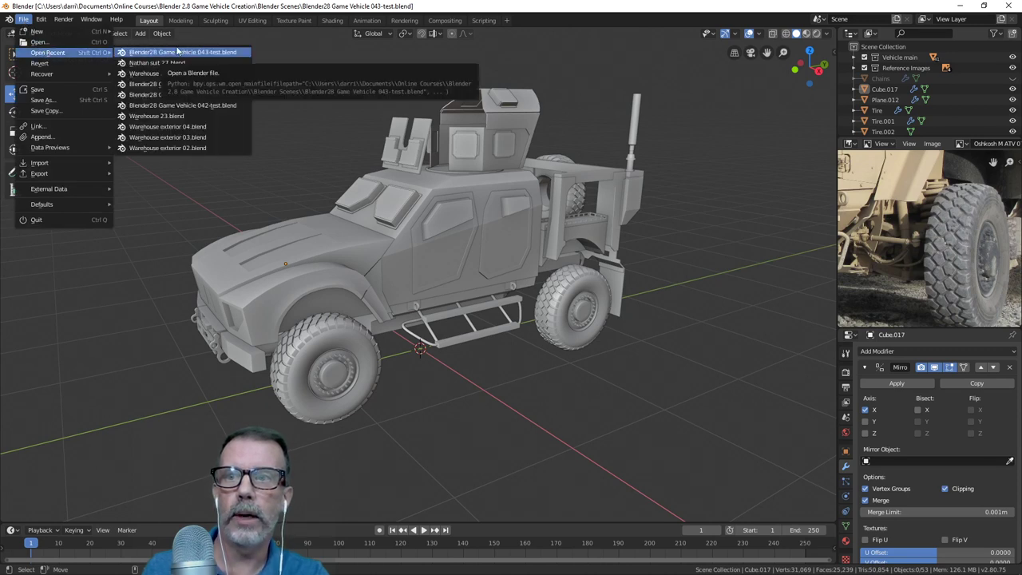
left_click(209, 128)
Examine the warehouse exterior scene, from the block buildings around the ground to the detailed facade of the main building
middle_click_drag(429, 244, 383, 242)
scroll(384, 242, "down", 5)
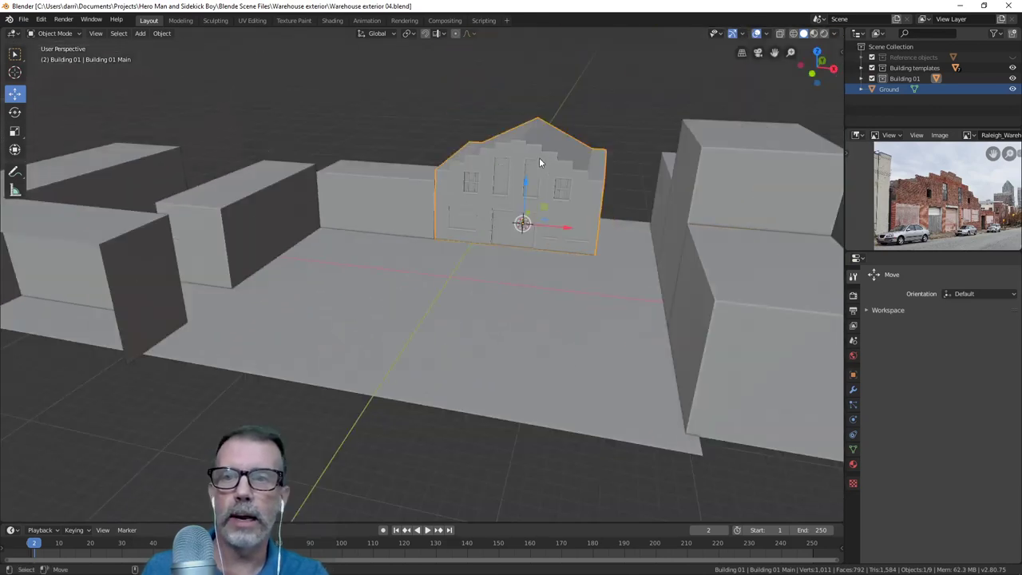
middle_click_drag(539, 158, 579, 172)
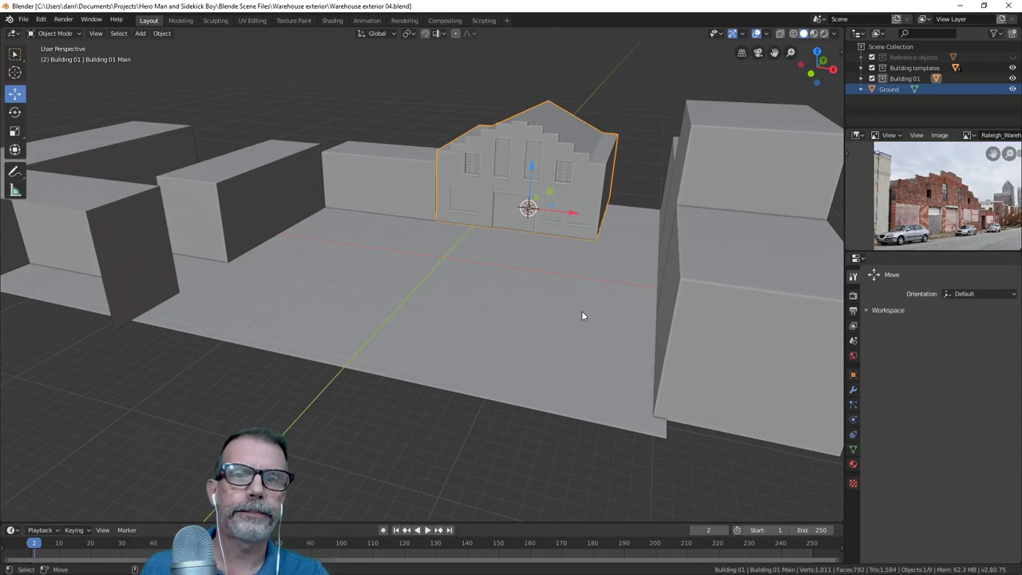
scroll(473, 267, "up", 4)
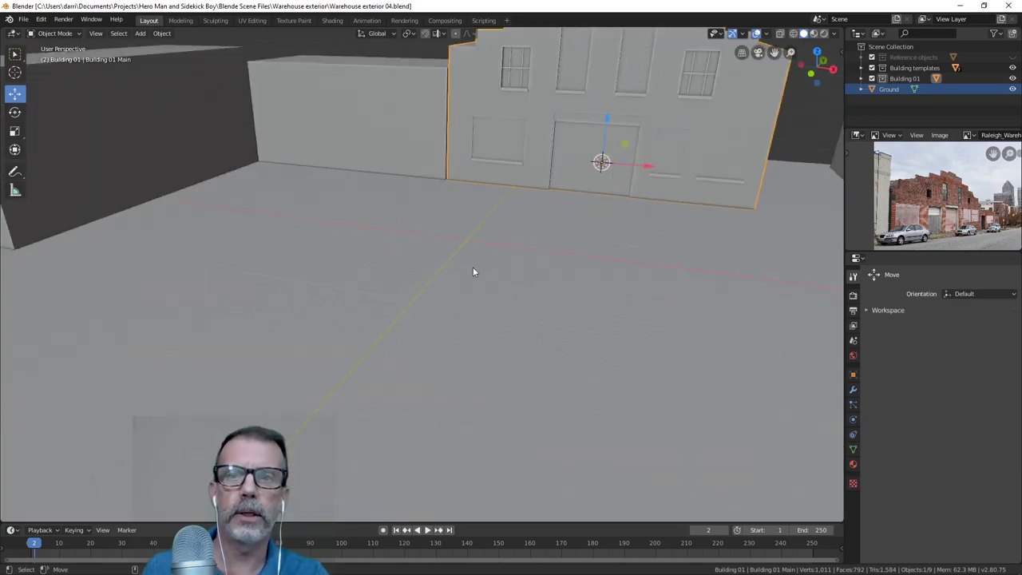
scroll(473, 267, "down", 2)
middle_click_drag(507, 240, 487, 281)
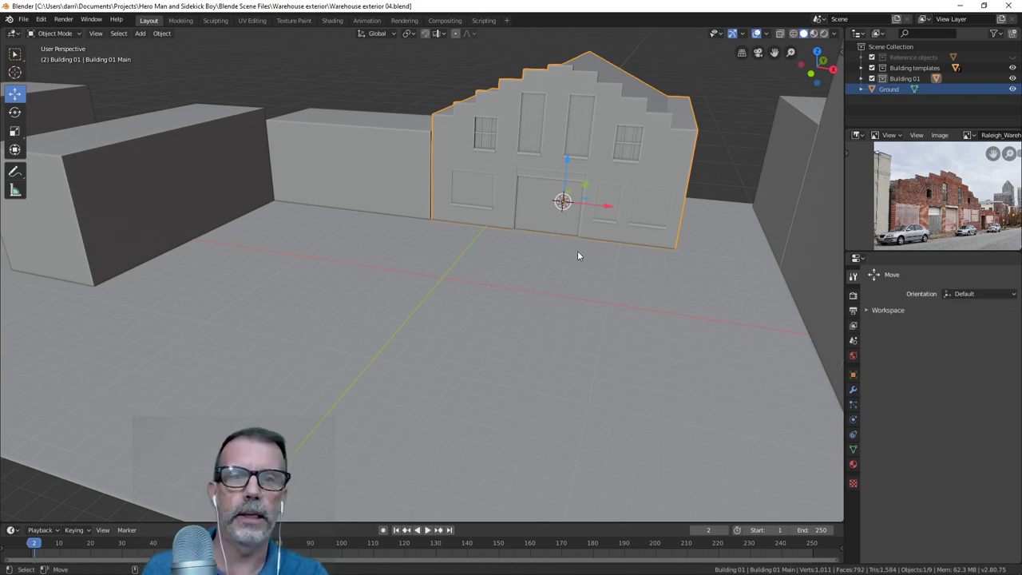
middle_click_drag(562, 291, 559, 242)
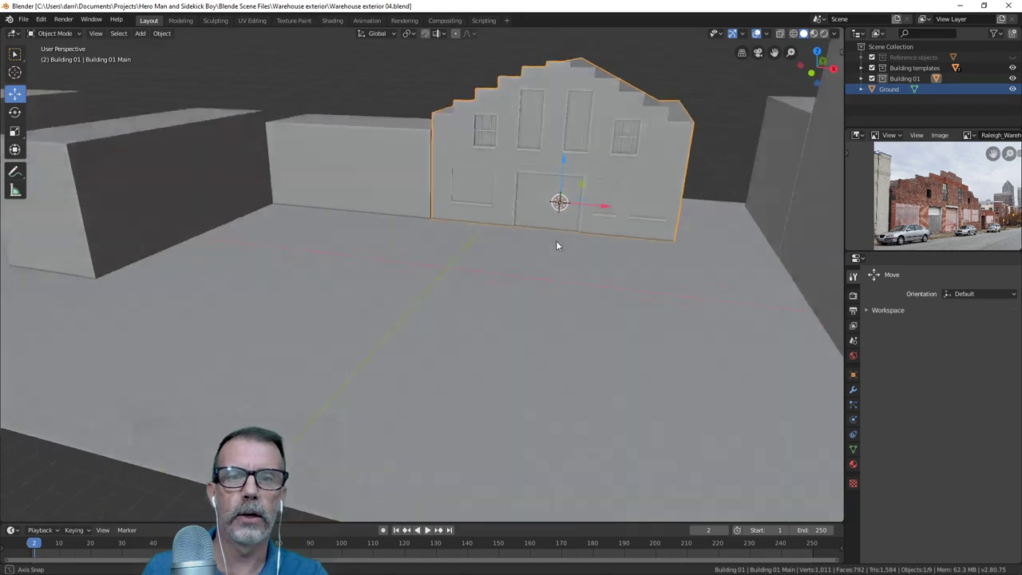
scroll(597, 233, "up", 3)
scroll(597, 232, "down", 4)
middle_click_drag(573, 289, 513, 294)
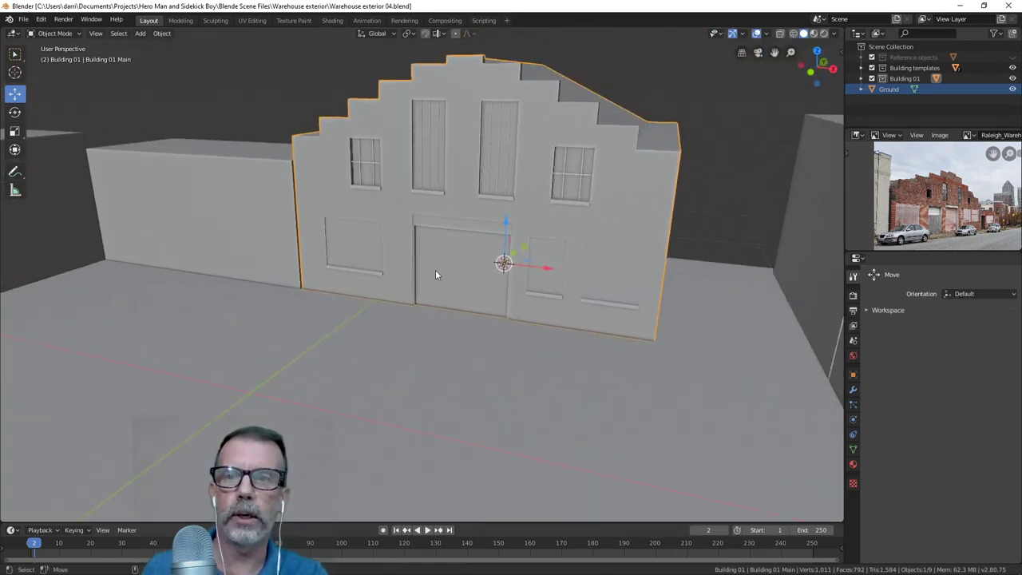
Take a closer look at the warehouse reference photo and browse the other images in the Warehouse exterior reference folder
scroll(999, 135, "down", 2, "ctrl")
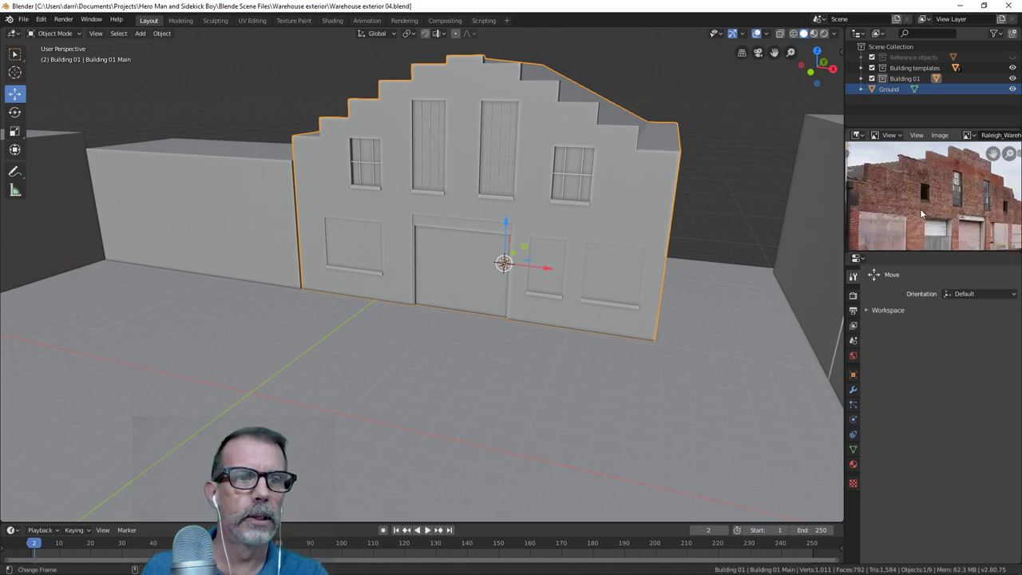
left_click(939, 135)
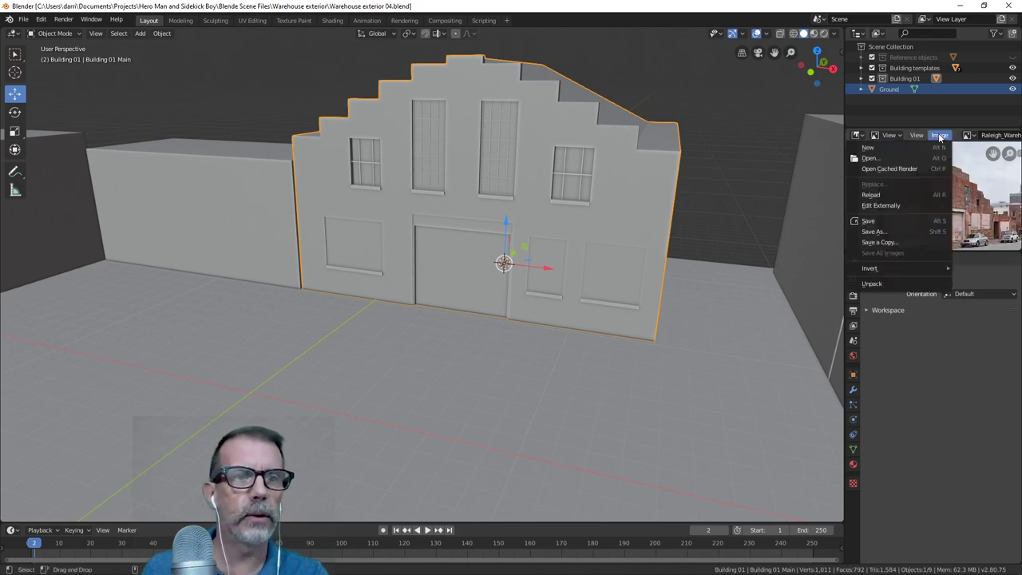
left_click(874, 158)
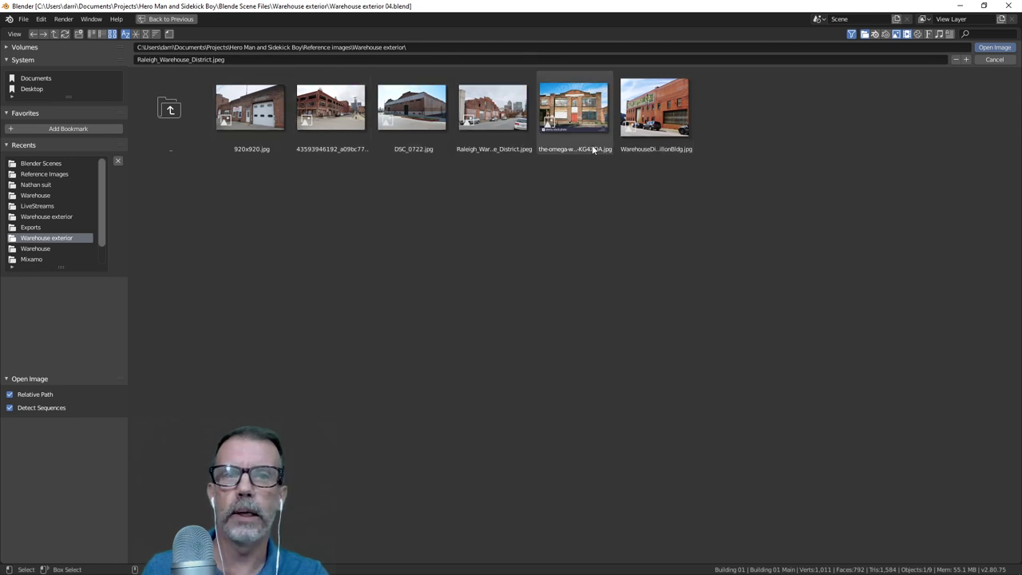
Hide the Building templates collection and the Ground object to view the main warehouse building on its own
middle_click_drag(527, 288, 490, 307)
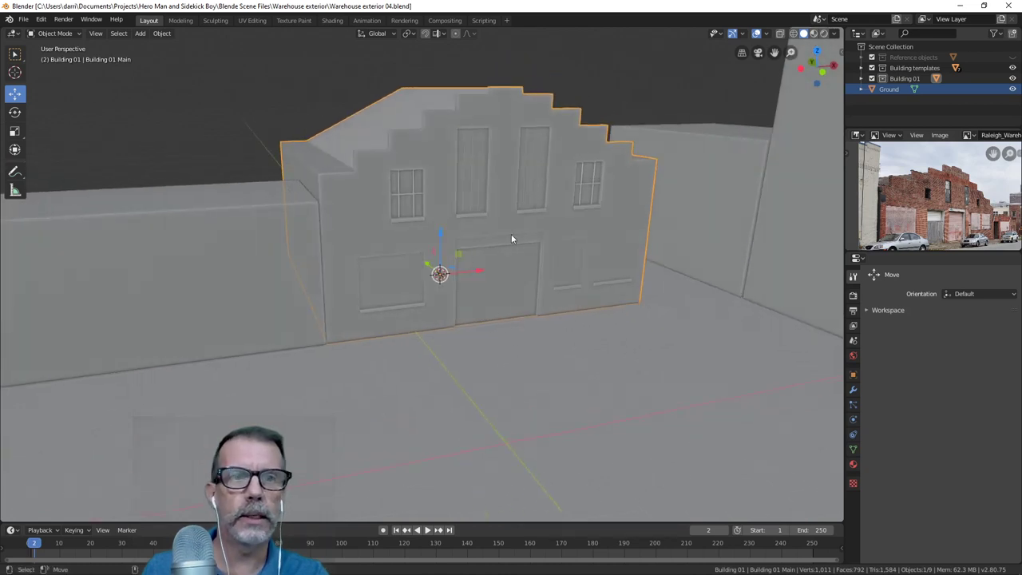
scroll(512, 238, "up", 1)
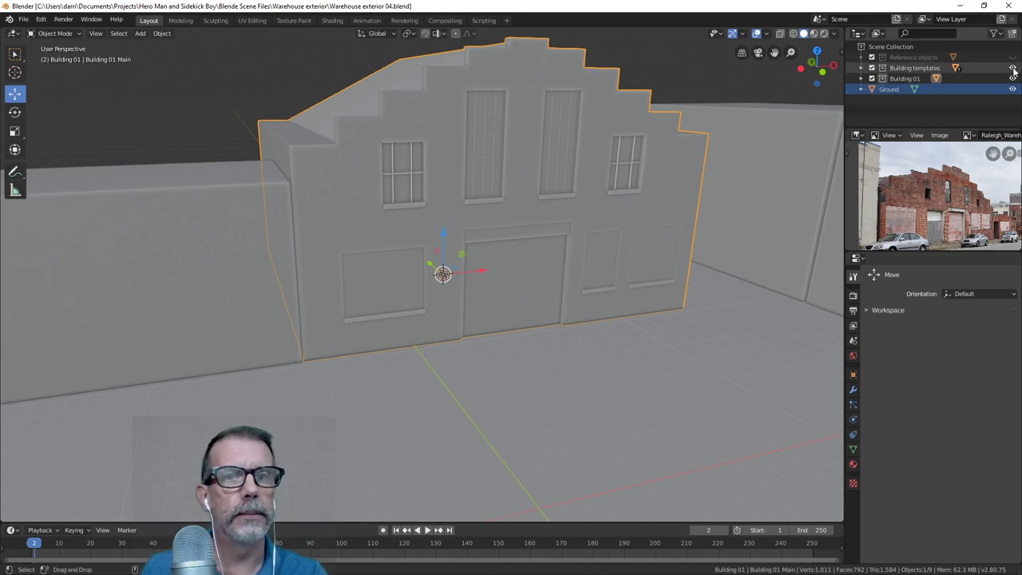
left_click(872, 68)
left_click(1013, 89)
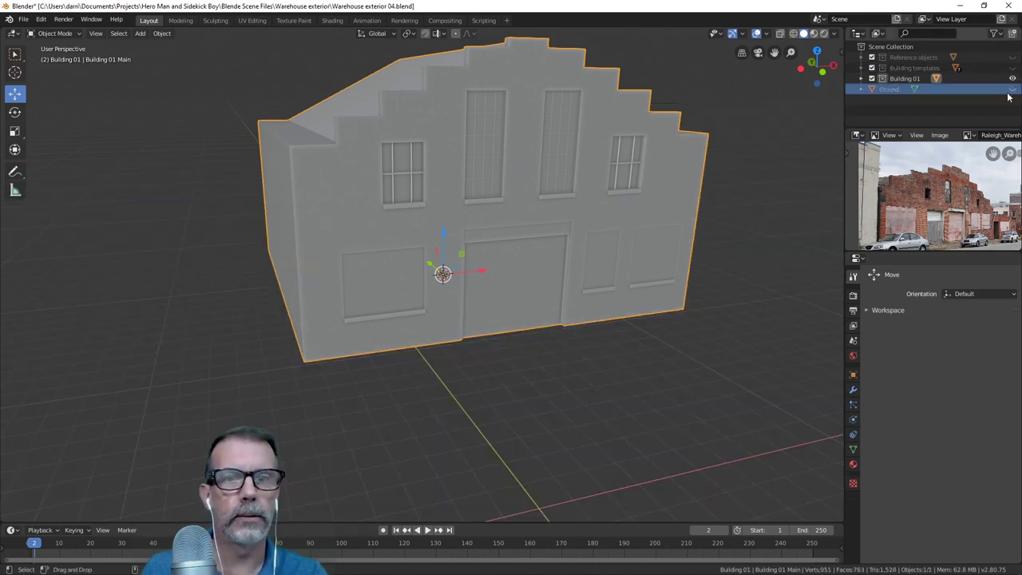
middle_click_drag(558, 288, 496, 324)
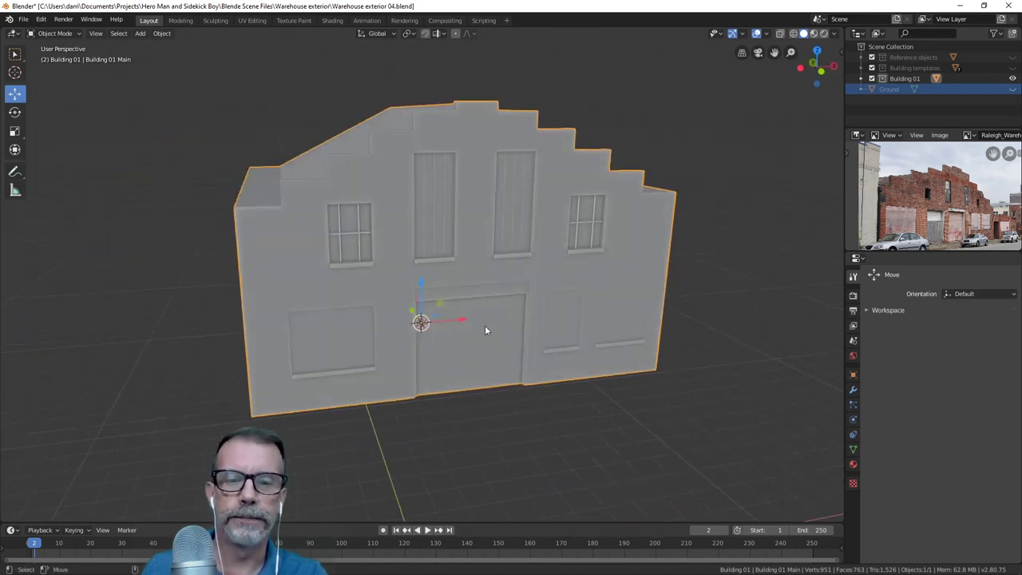
In the UV Editing workspace, select the large overlapping UV island and the linked sill faces below a tall window, delimited by seams
left_click(248, 20)
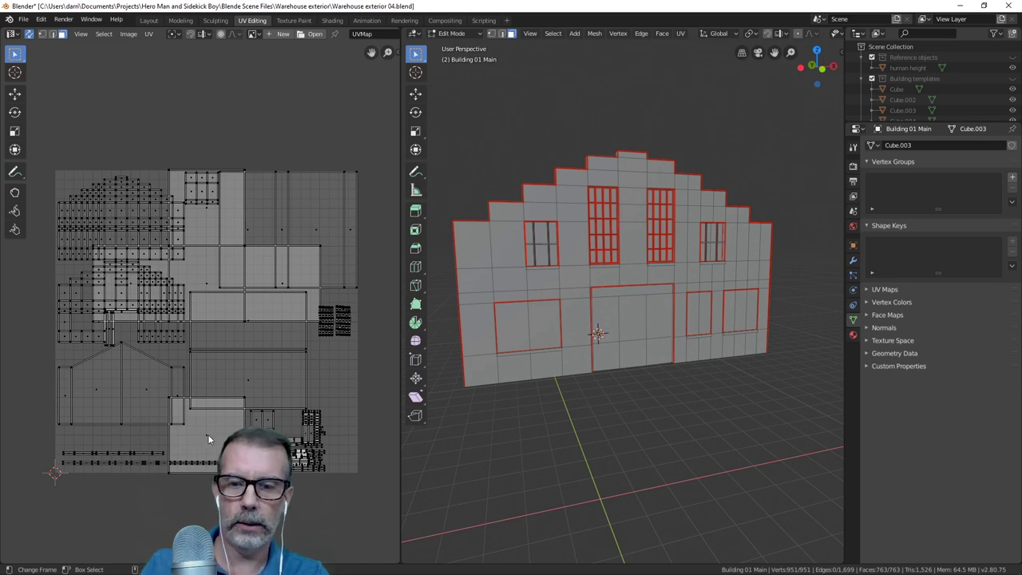
key("l")
scroll(623, 319, "up", 3)
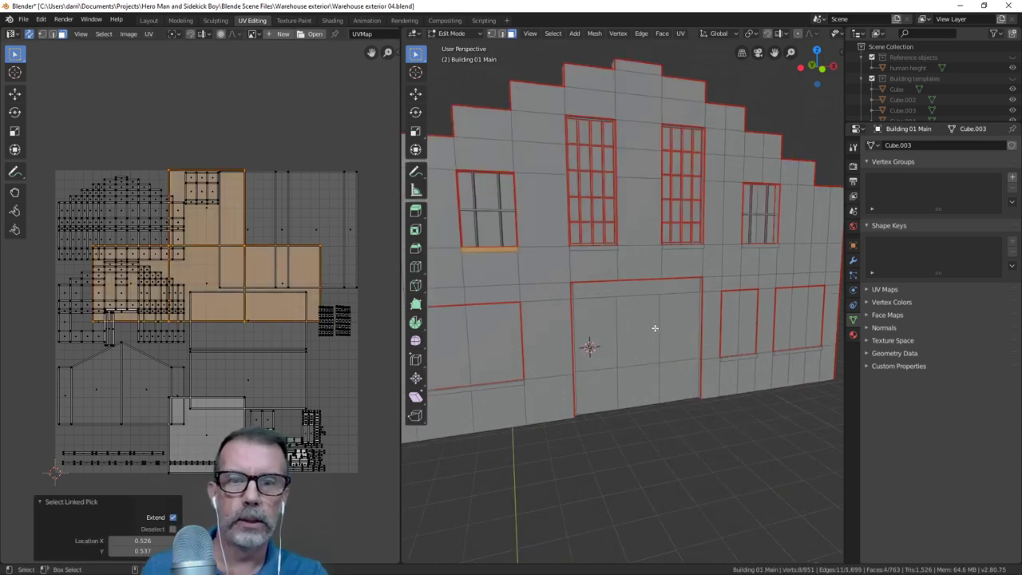
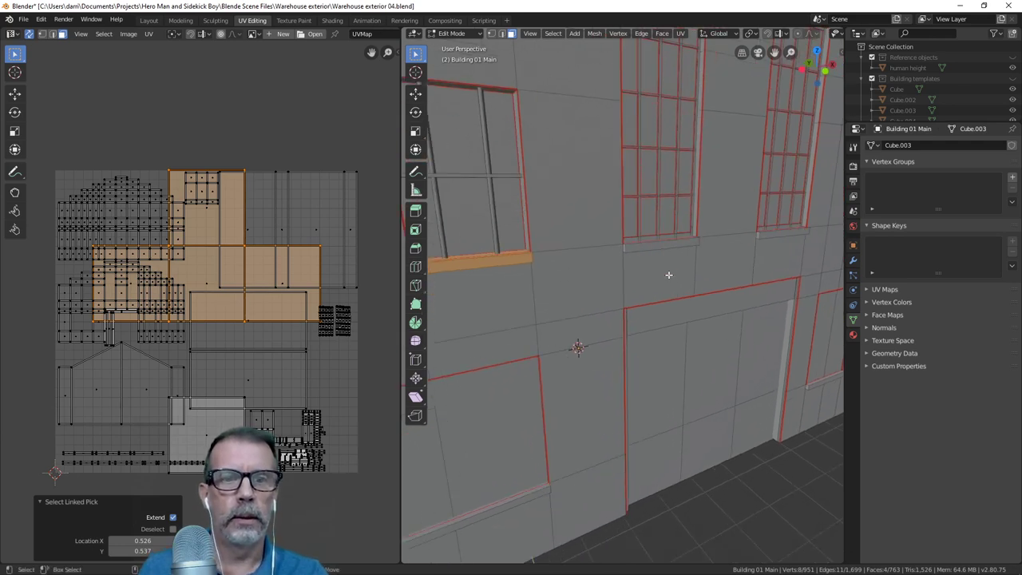
left_click(642, 249)
key("ctrl+l")
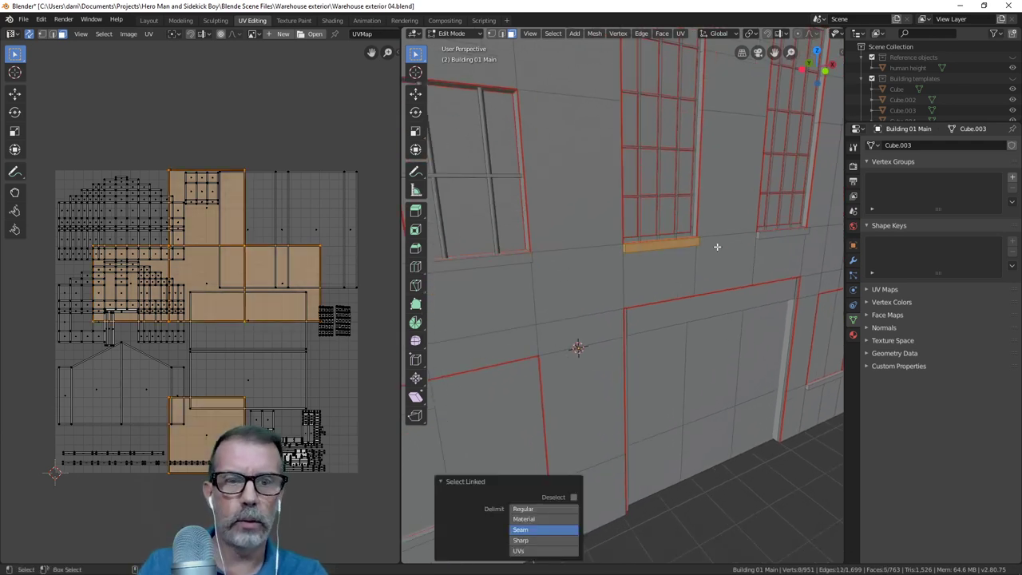
left_click(783, 232, "shift")
key("ctrl+l")
left_click(525, 257, "shift")
key("ctrl+l")
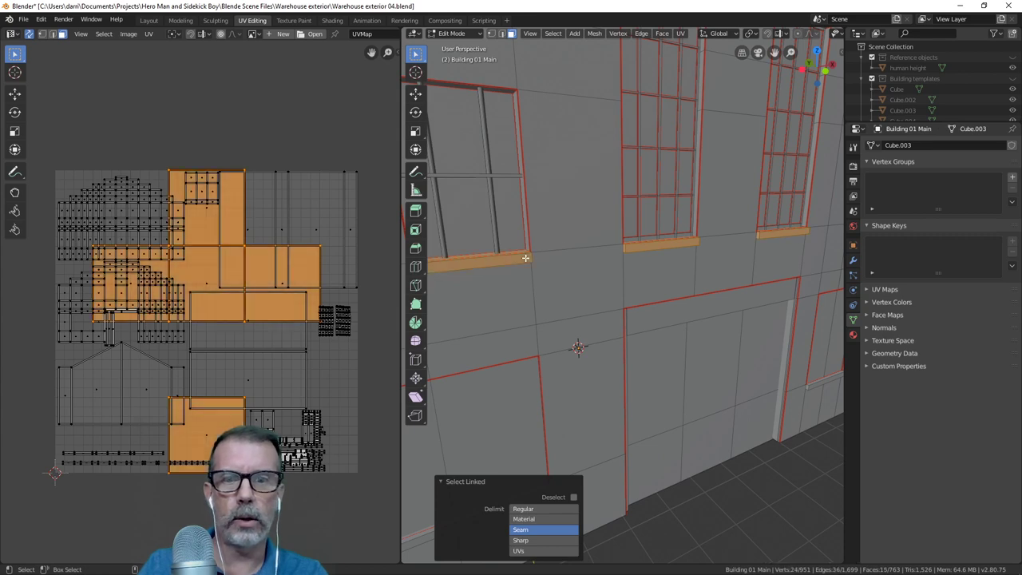
key("a")
key("alt+a")
Select the linked faces of every window sill on the warehouse front, delimited by seams, and hide all unselected geometry
scroll(635, 260, "down", 5)
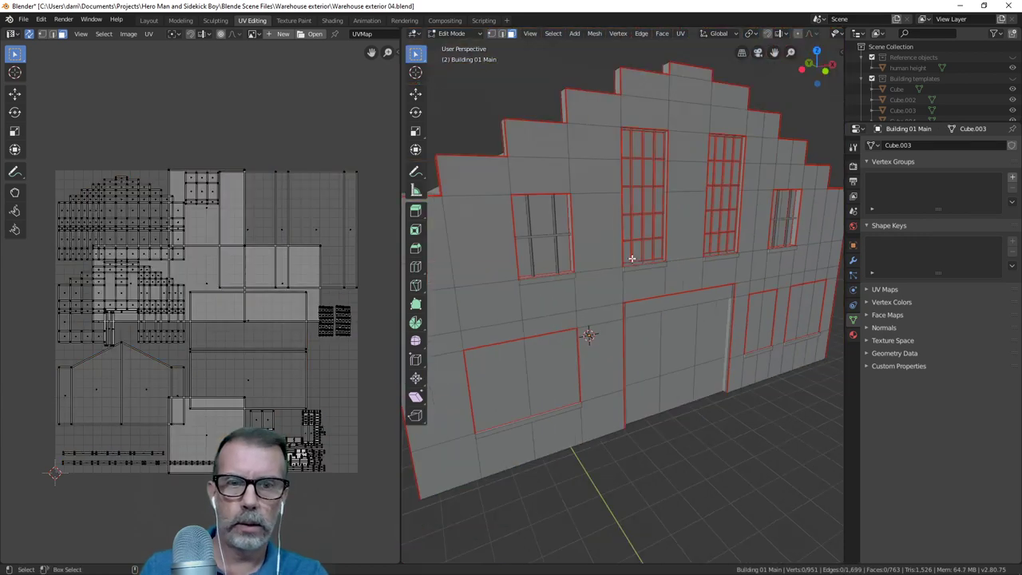
middle_click_drag(634, 264, 625, 290)
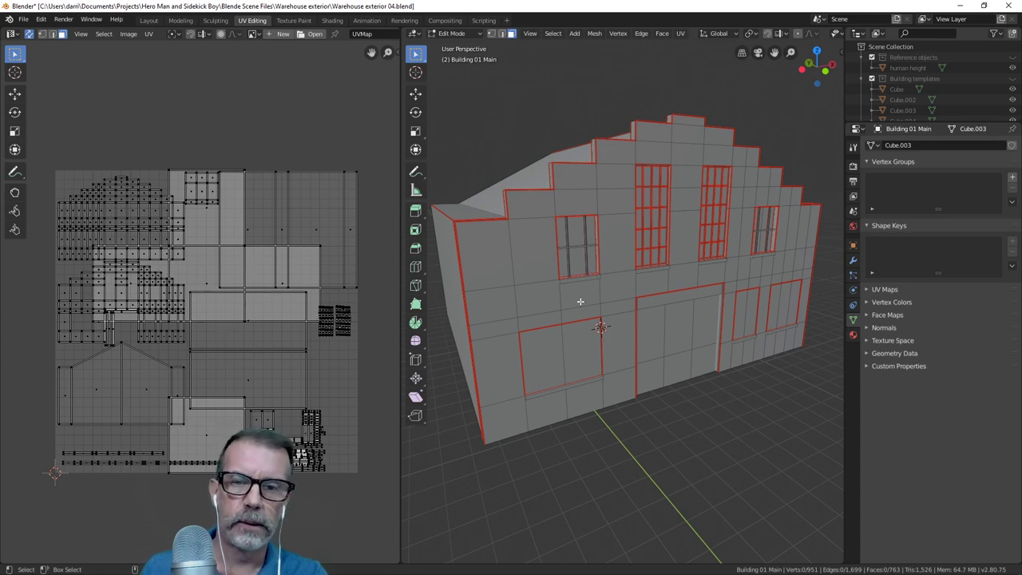
scroll(587, 279, "up", 3)
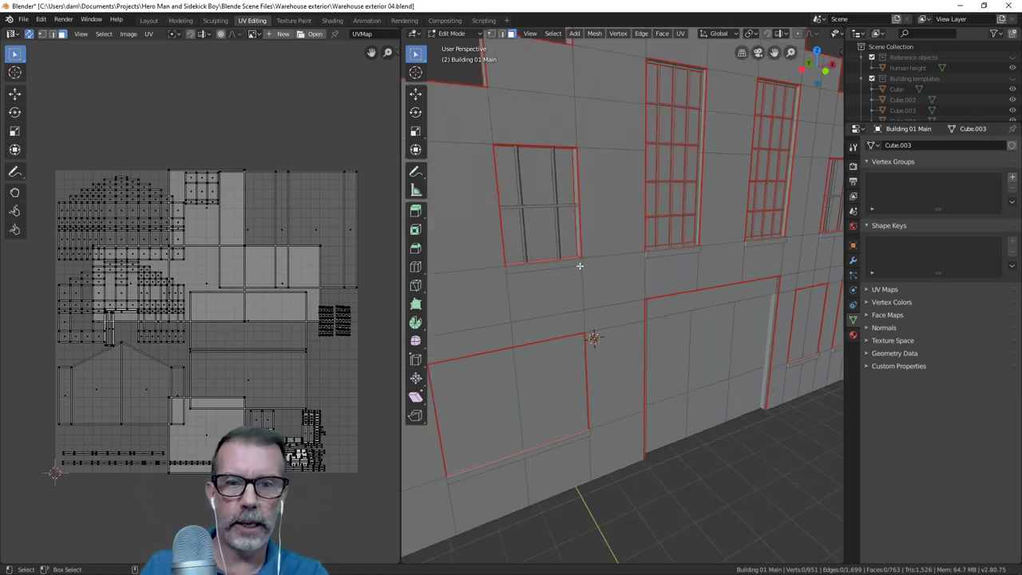
key("l")
key("l")
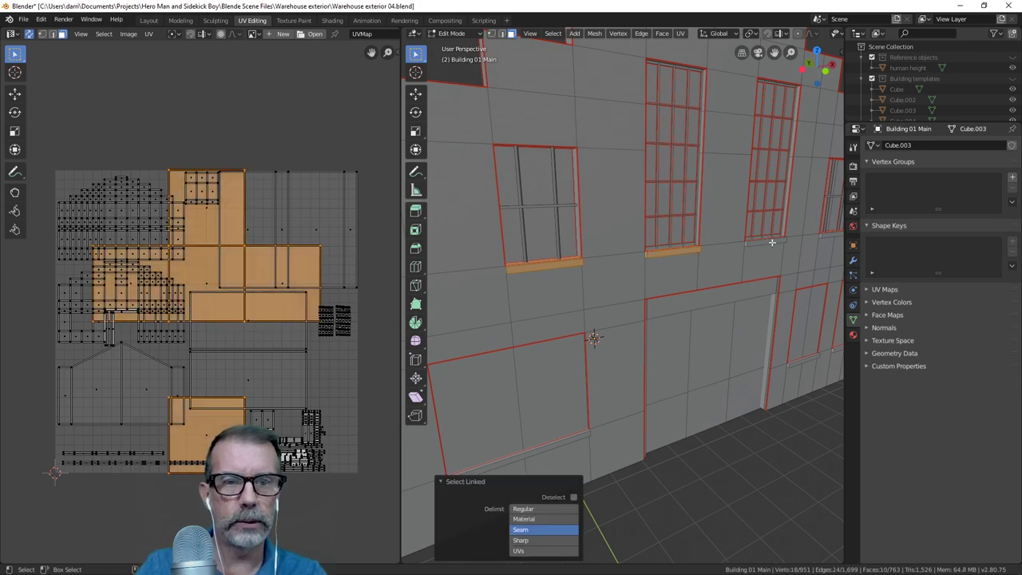
scroll(752, 322, "down", 3)
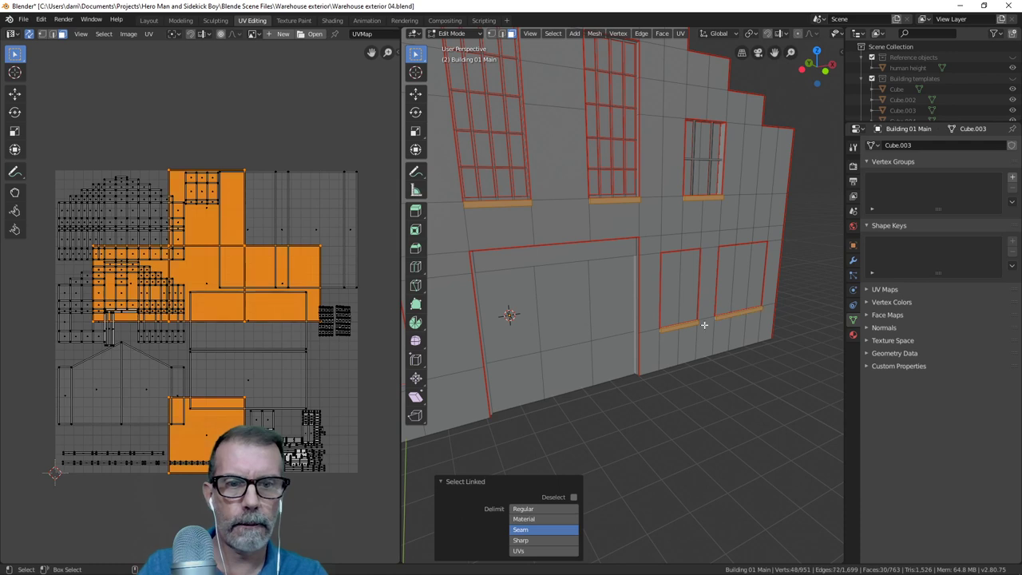
middle_click_drag(492, 345, 643, 358)
key("l")
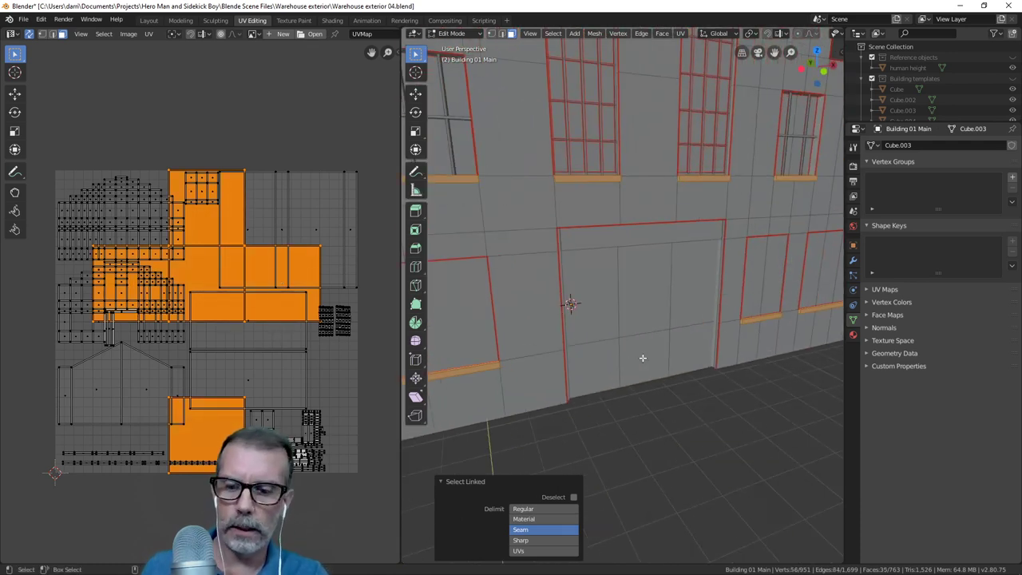
key("shift+h")
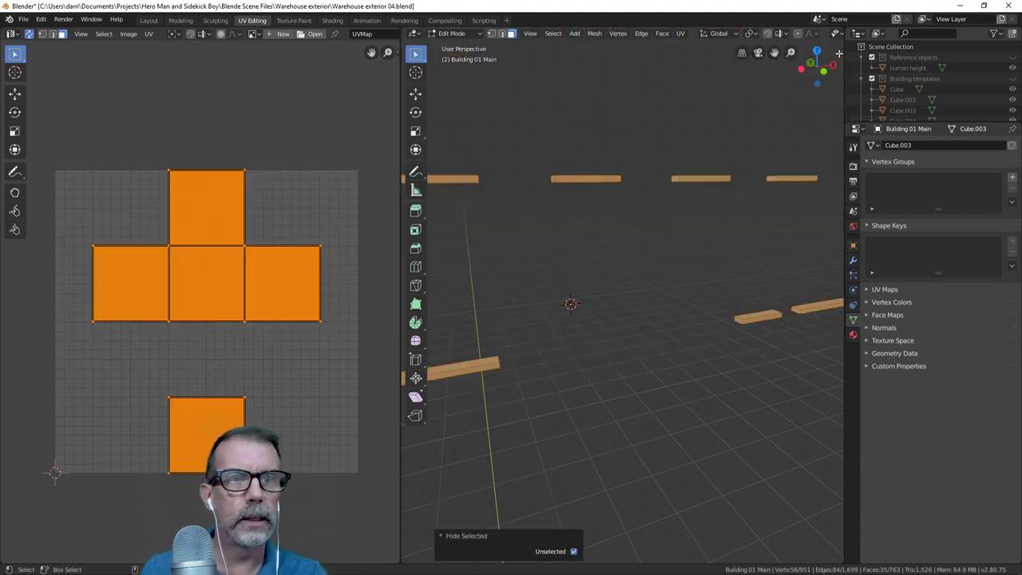
Set the Screencast Keys origin to the 3D viewport with a horizontal offset of 528, and return the sidebar to the item properties
key("n")
left_click(837, 138)
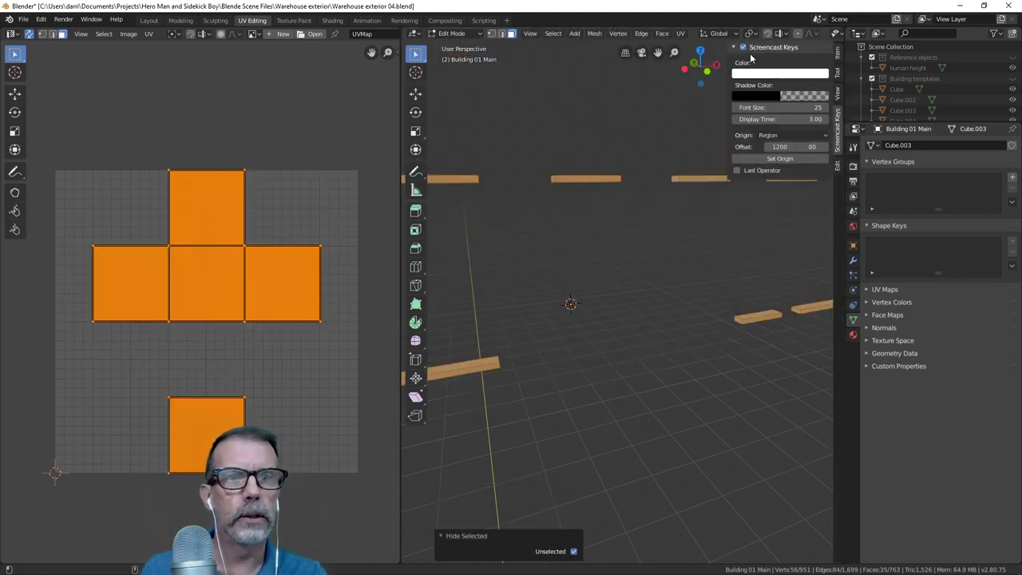
key("n")
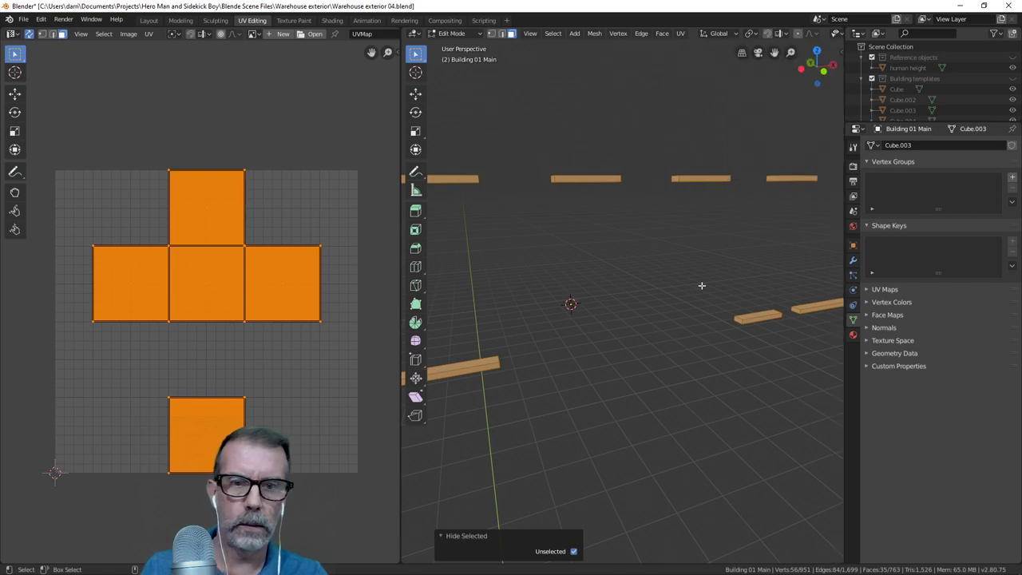
middle_click_drag(700, 285, 742, 130)
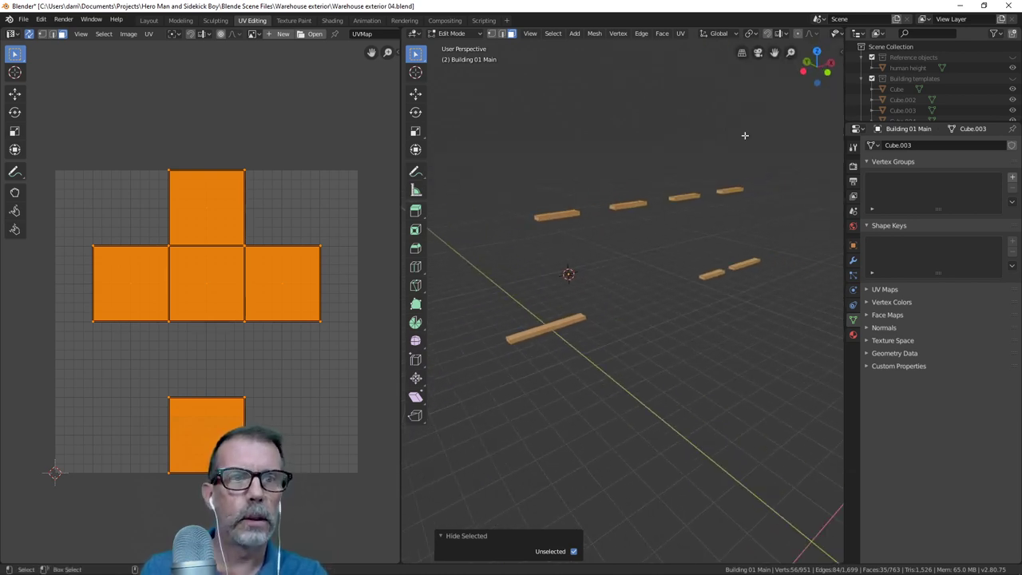
left_click(841, 54)
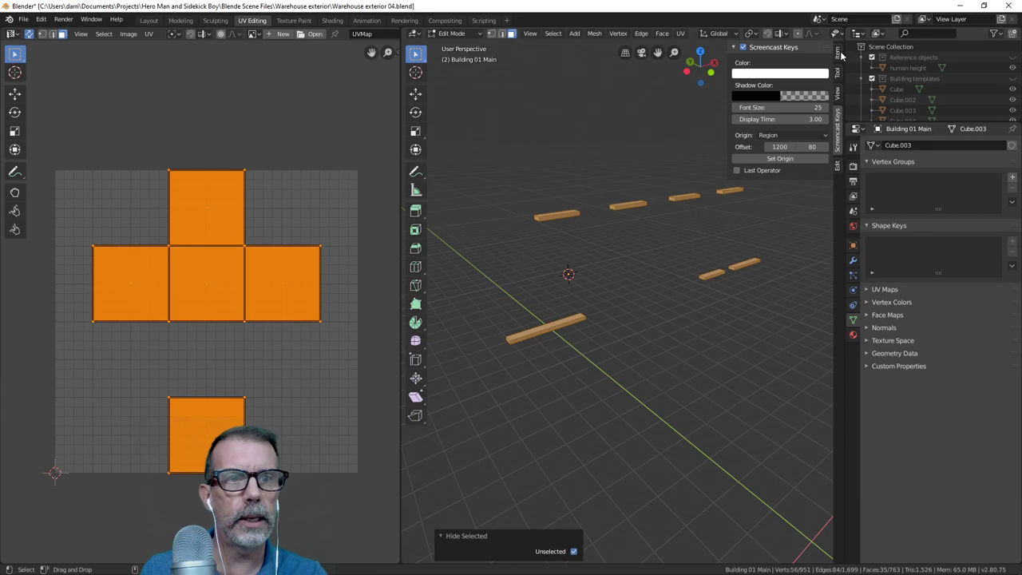
left_click(780, 159)
left_click(685, 348)
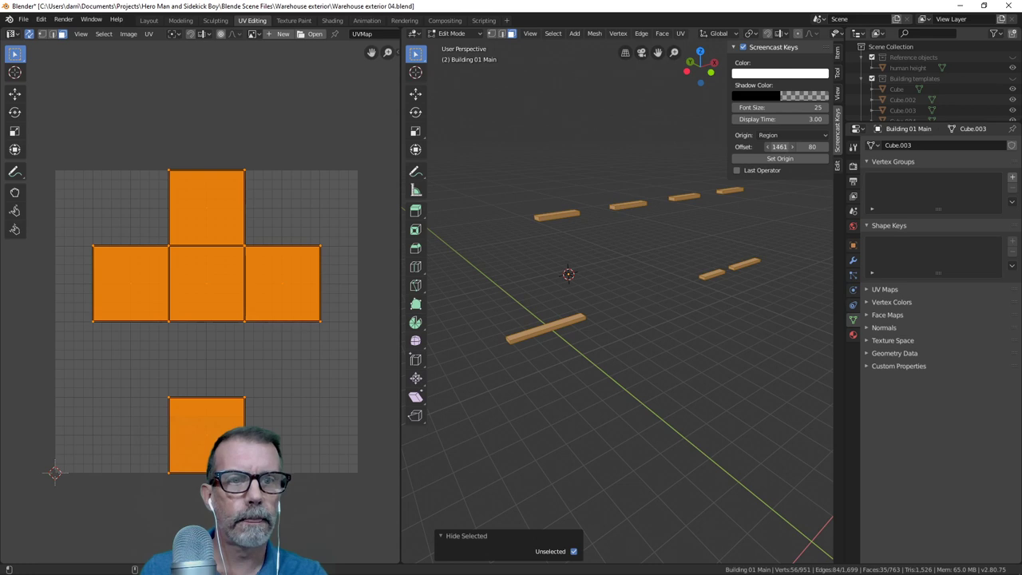
left_click_drag(779, 146, 731, 146)
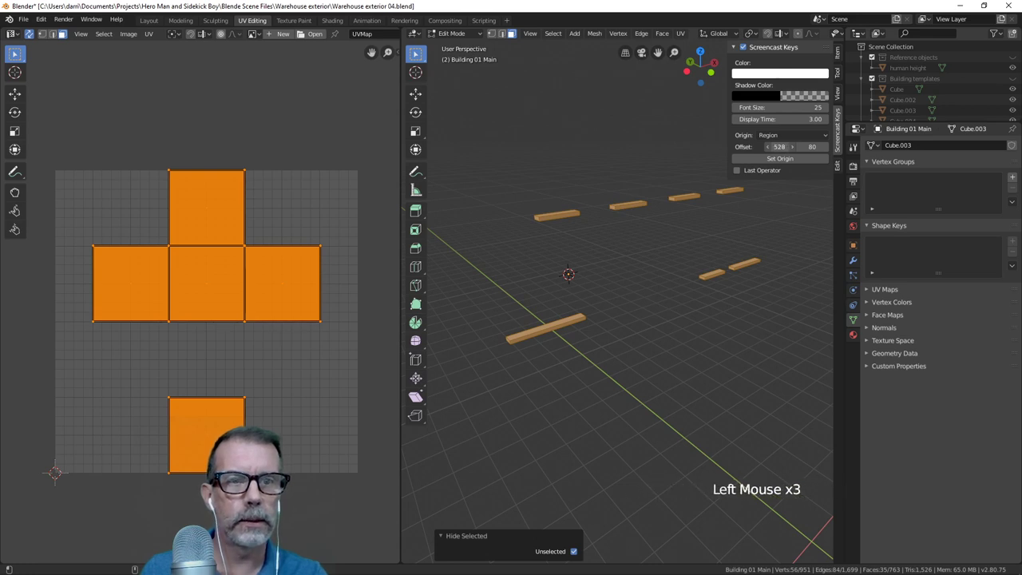
left_click(837, 54)
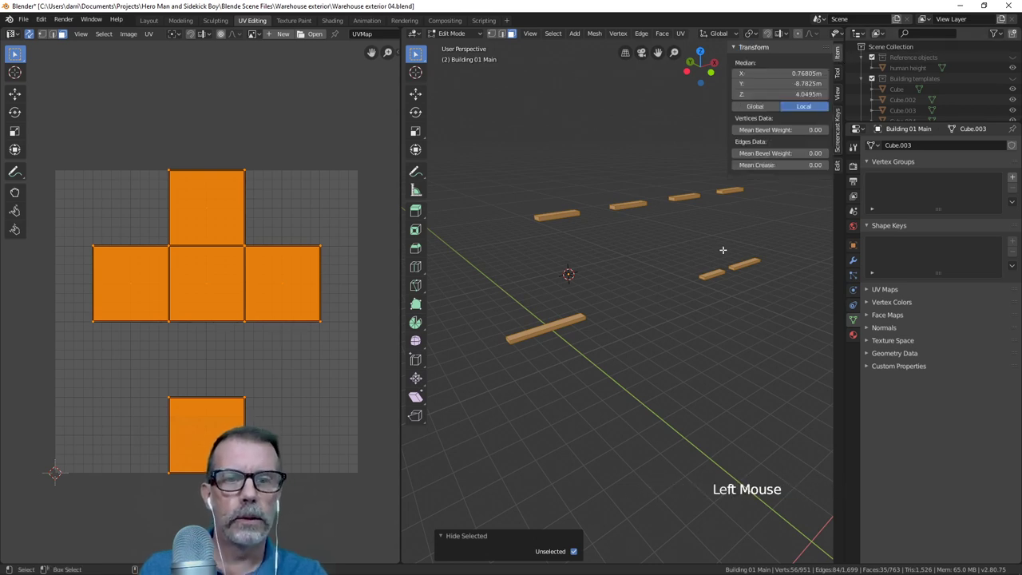
In edge select mode, select the short upper and lower edges at both ends of the upper-left window sill
scroll(722, 250, "up", 1)
middle_click_drag(723, 250, 694, 254, "shift")
middle_click_drag(694, 254, 651, 254)
scroll(634, 257, "up", 2)
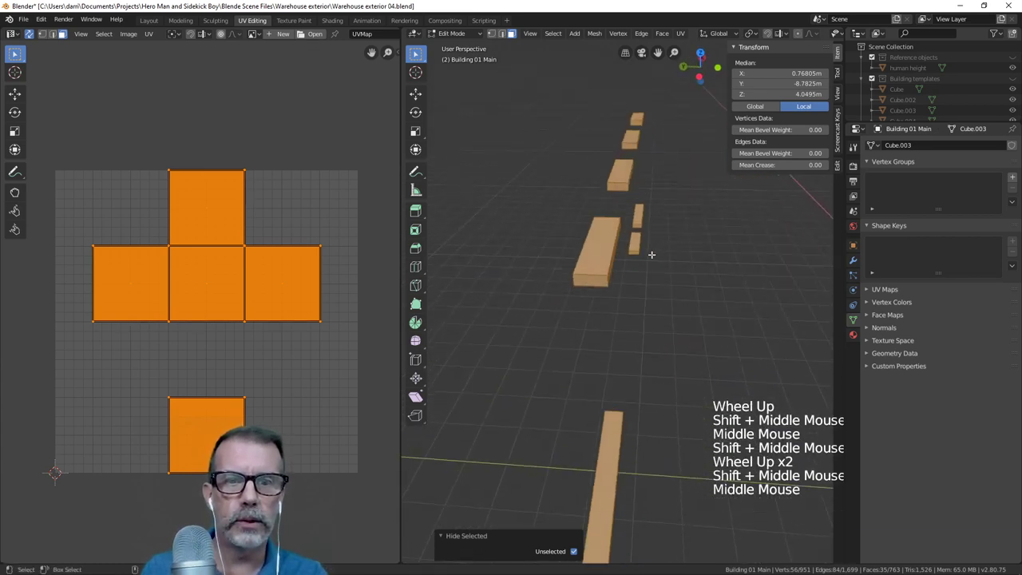
key("2")
left_click(594, 274)
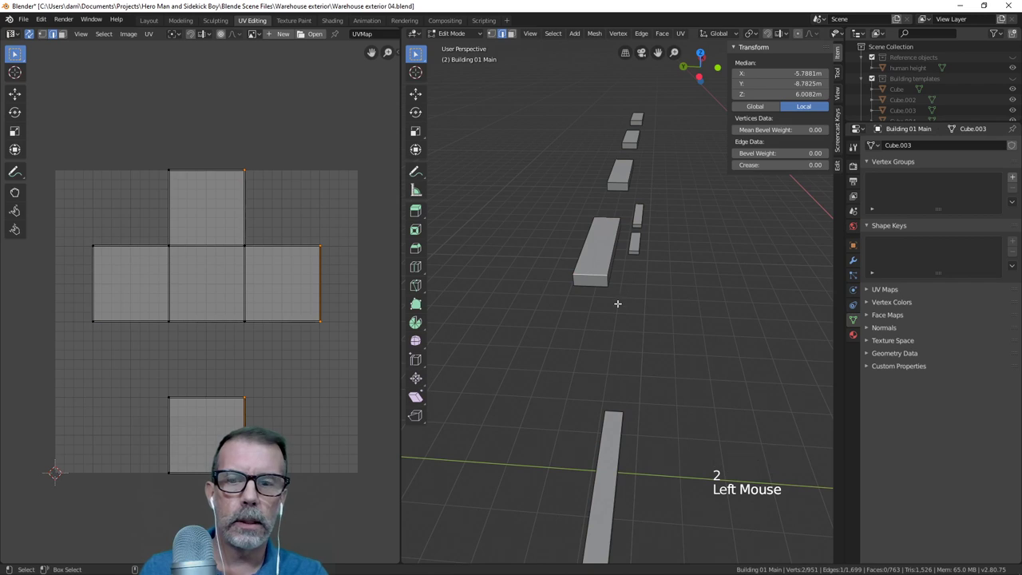
left_click(592, 283, "shift")
middle_click_drag(706, 223, 592, 204)
key("KP_Decimal")
scroll(709, 244, "down", 3)
scroll(690, 254, "down", 3)
scroll(647, 233, "down", 2)
left_click(593, 210, "shift")
scroll(598, 244, "down", 4)
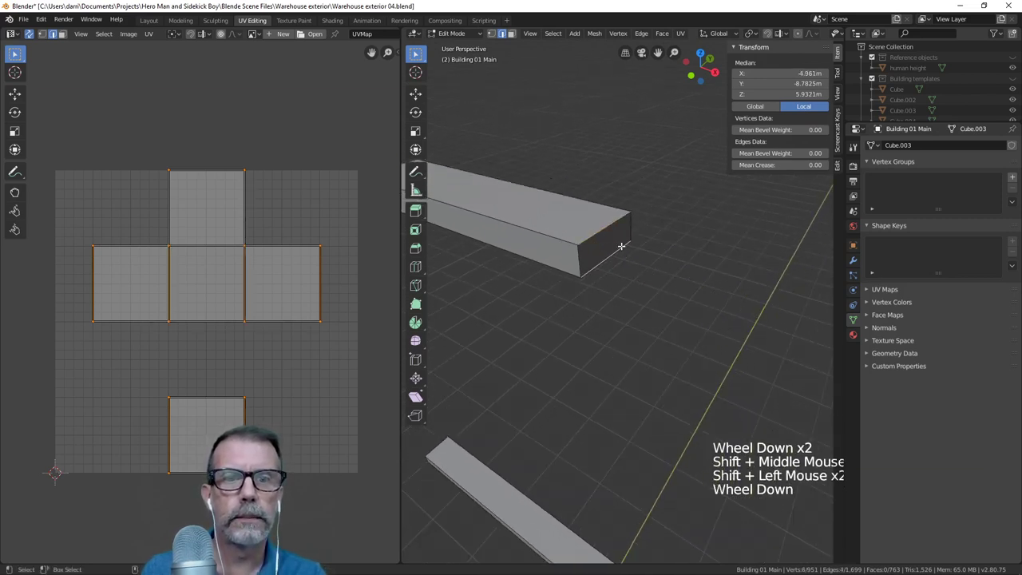
Add the short upper and lower edges at both ends of the second upper sill to the selection
middle_click_drag(739, 247, 621, 241, "shift")
left_click(609, 311, "shift")
left_click(625, 255, "shift")
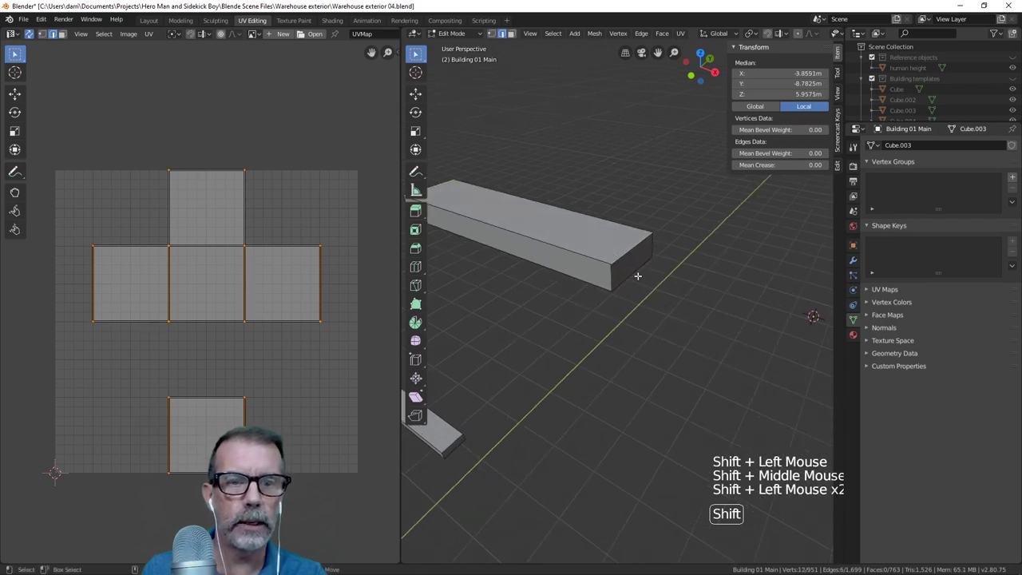
middle_click_drag(637, 276, 615, 294)
left_click(613, 247, "shift")
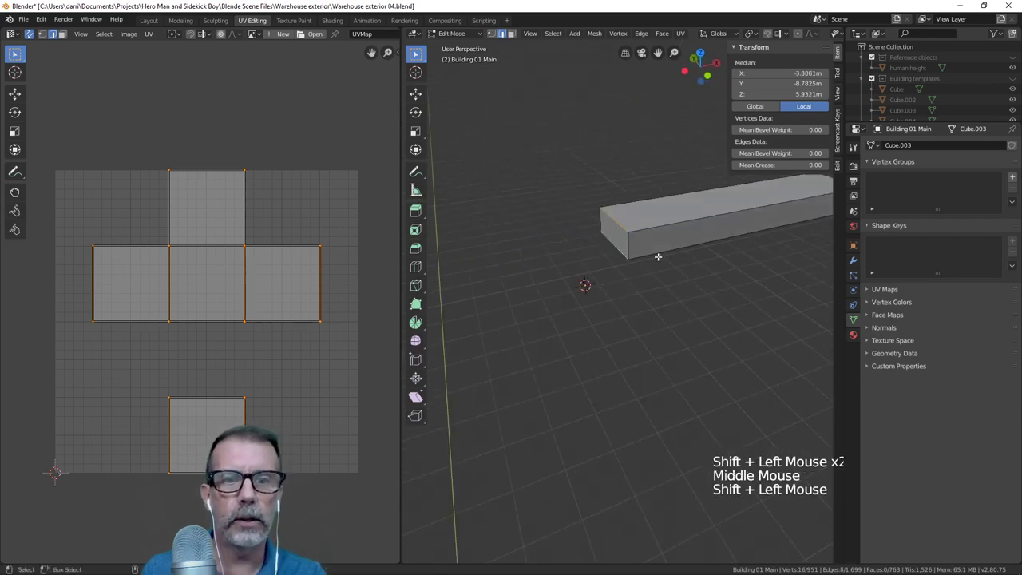
Add the short upper and lower end edges of the third and fourth upper sills to the selection
scroll(743, 242, "down", 2)
middle_click_drag(743, 242, 621, 271, "shift")
left_click(618, 273, "shift")
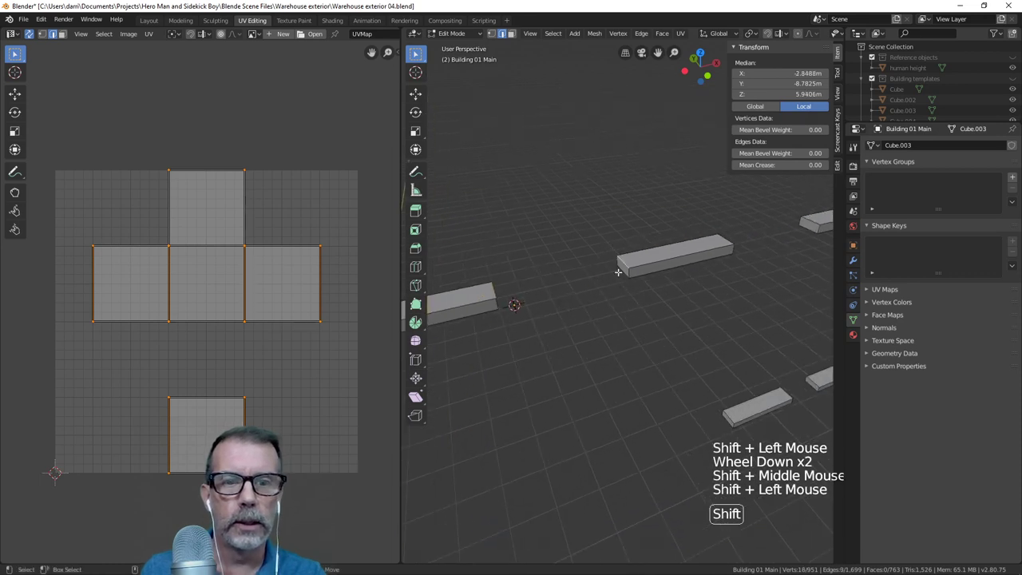
left_click(733, 236, "shift")
left_click(723, 236, "shift")
middle_click_drag(723, 237, 644, 268)
left_click(643, 289, "shift")
left_click(639, 285, "shift")
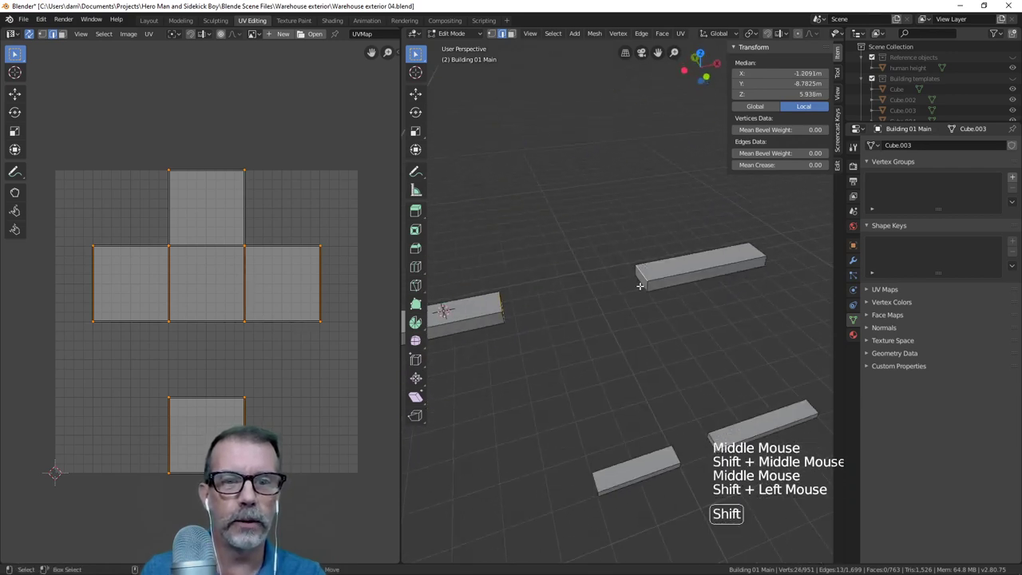
middle_click_drag(774, 264, 609, 267)
left_click(611, 264, "shift")
Add the short end edges of the lower-left sill and the narrower lower-right sill to the selection
middle_click_drag(621, 316, 609, 383, "shift")
left_click(605, 402, "shift")
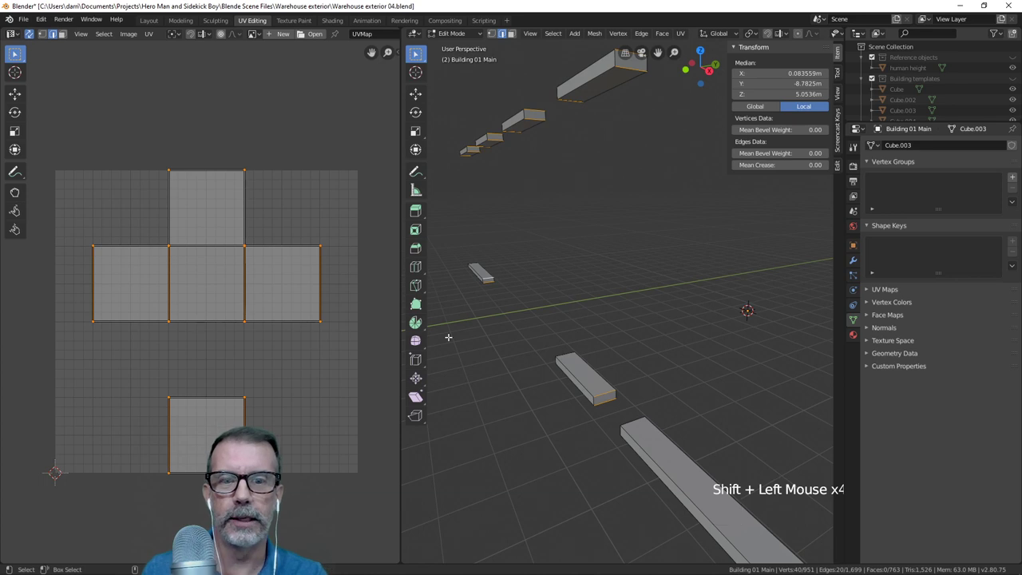
middle_click_drag(448, 337, 653, 347)
left_click(600, 423, "shift")
scroll(594, 430, "down", 4)
scroll(657, 355, "down", 1)
scroll(654, 346, "up", 3)
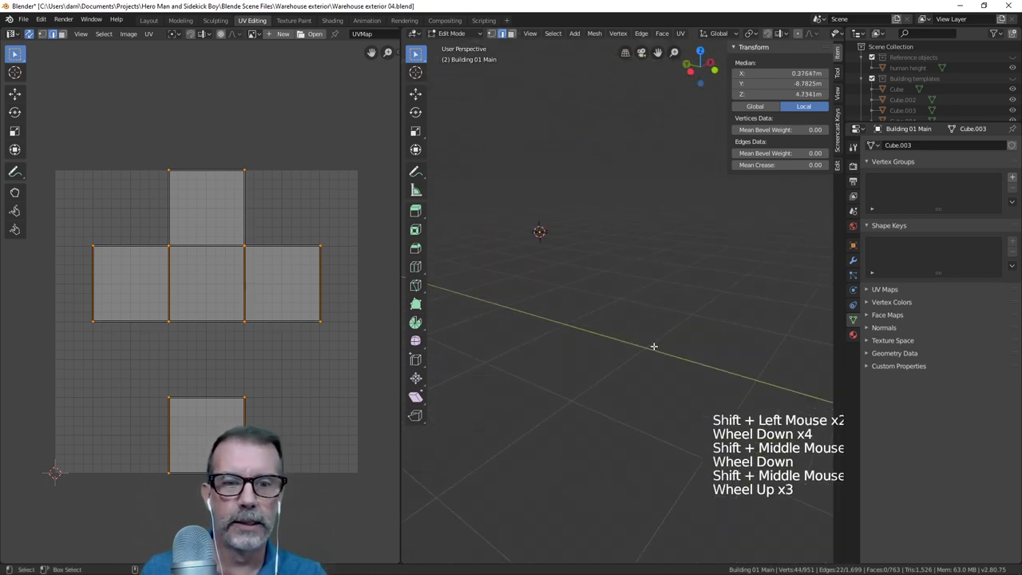
middle_click_drag(775, 376, 611, 351, "shift")
scroll(591, 326, "down", 4)
scroll(622, 342, "up", 1)
left_click(609, 297, "shift")
Add the end edges of the wide lower-right sill, mark all selected sill edges as seams, and clear the selection
scroll(669, 333, "down", 1)
scroll(694, 321, "up", 3)
scroll(621, 332, "up", 5)
left_click(563, 376, "shift")
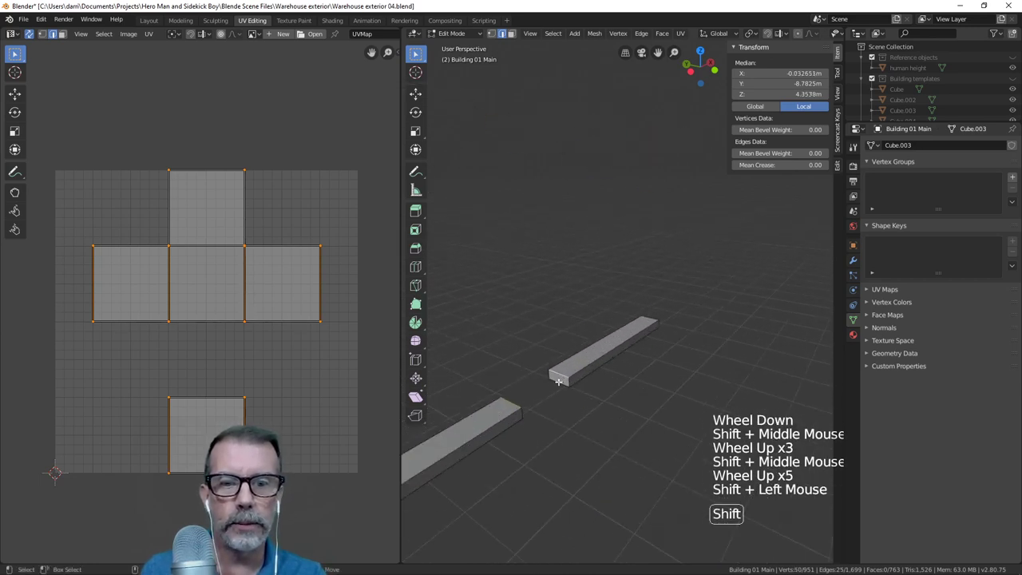
left_click(575, 369, "shift")
middle_click_drag(700, 375, 479, 355)
scroll(592, 361, "down", 2)
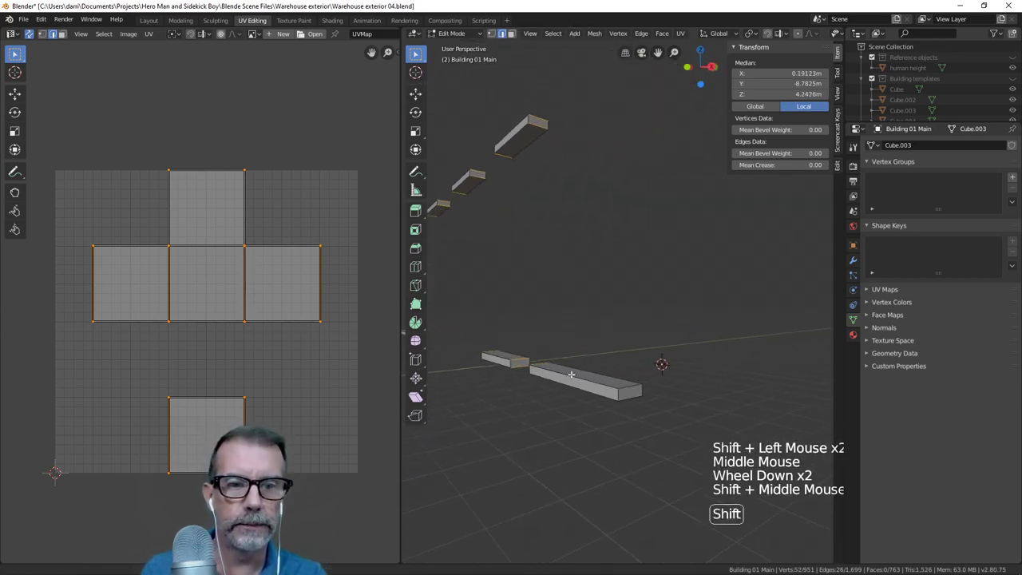
left_click(627, 390, "shift")
left_click(615, 396, "shift")
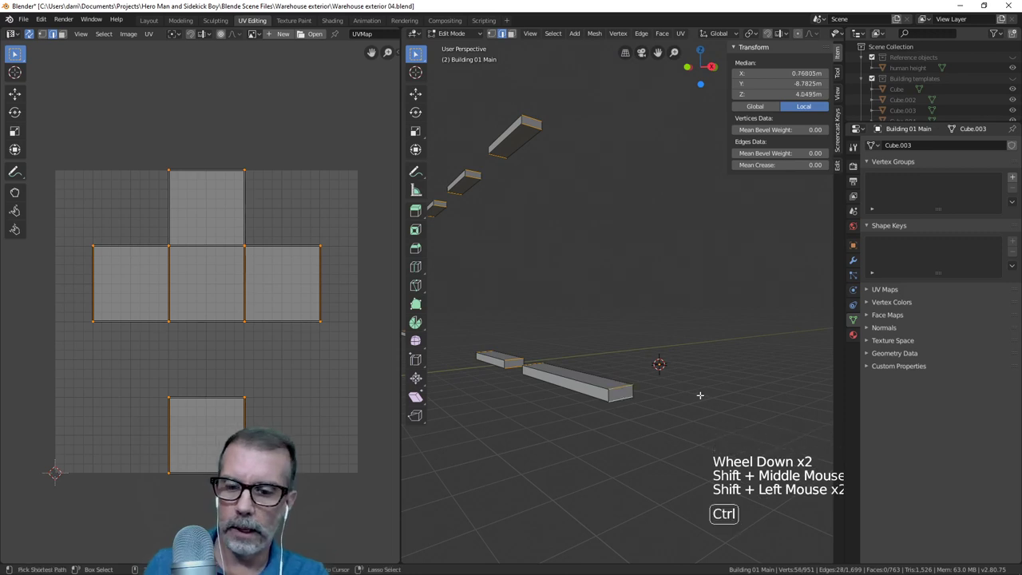
key("ctrl+e")
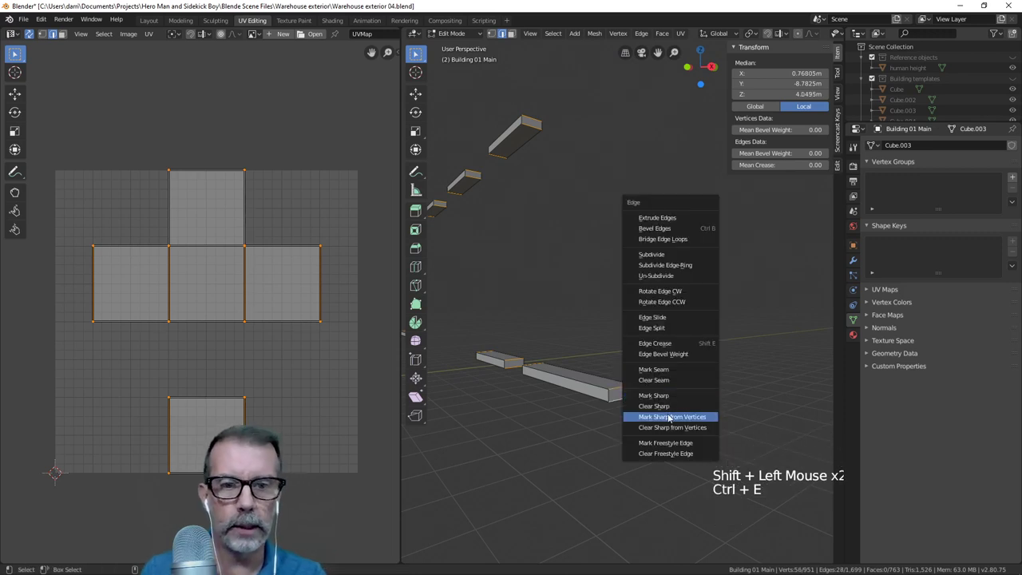
left_click(653, 369)
key("alt+a")
Select all the visible sill geometry and unwrap it along the seams
scroll(621, 362, "down", 2)
mouse_move(621, 362)
middle_mouse_down("shift")
mouse_move(674, 360)
mouse_move(591, 335)
mouse_move(615, 352)
middle_mouse_up("shift")
scroll(591, 336, "down", 3)
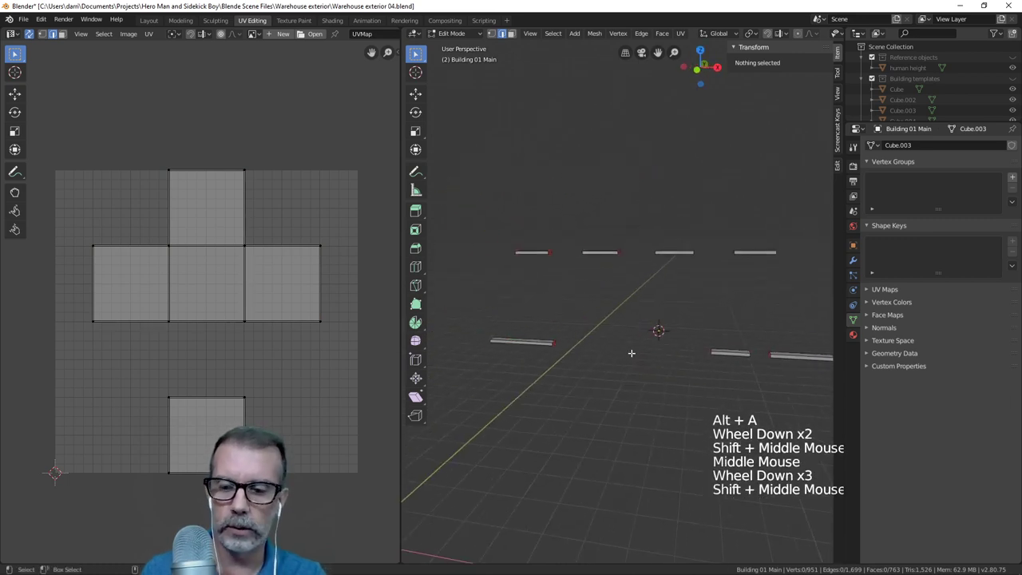
key("a")
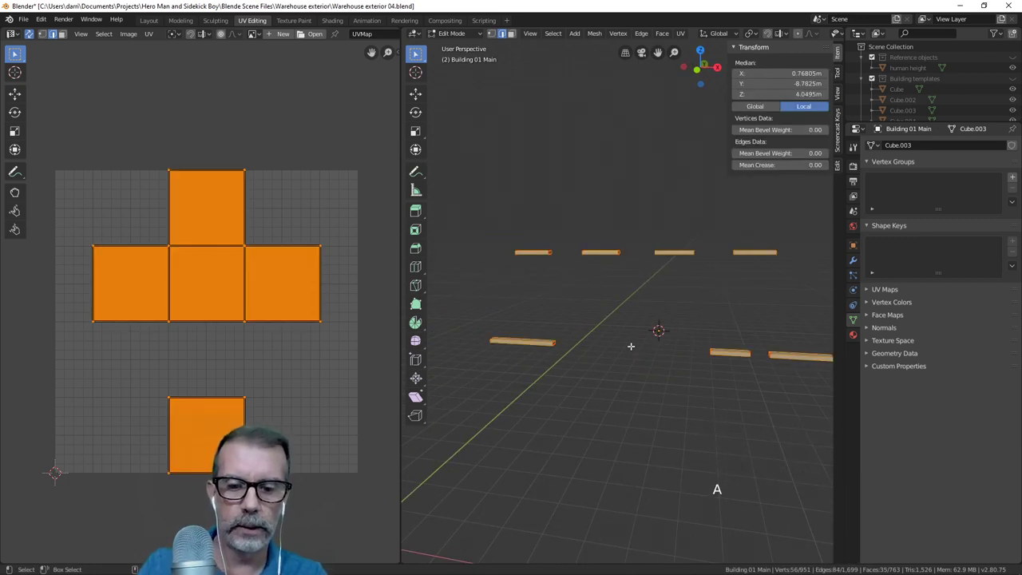
key("u")
left_click(627, 347)
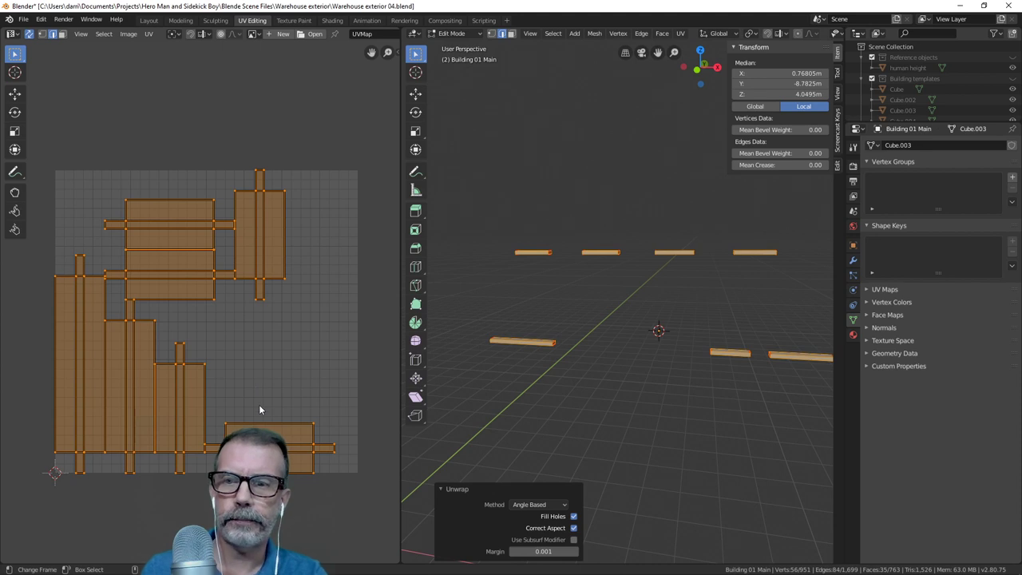
scroll(259, 404, "down", 2)
middle_click_drag(214, 355, 225, 352, "shift")
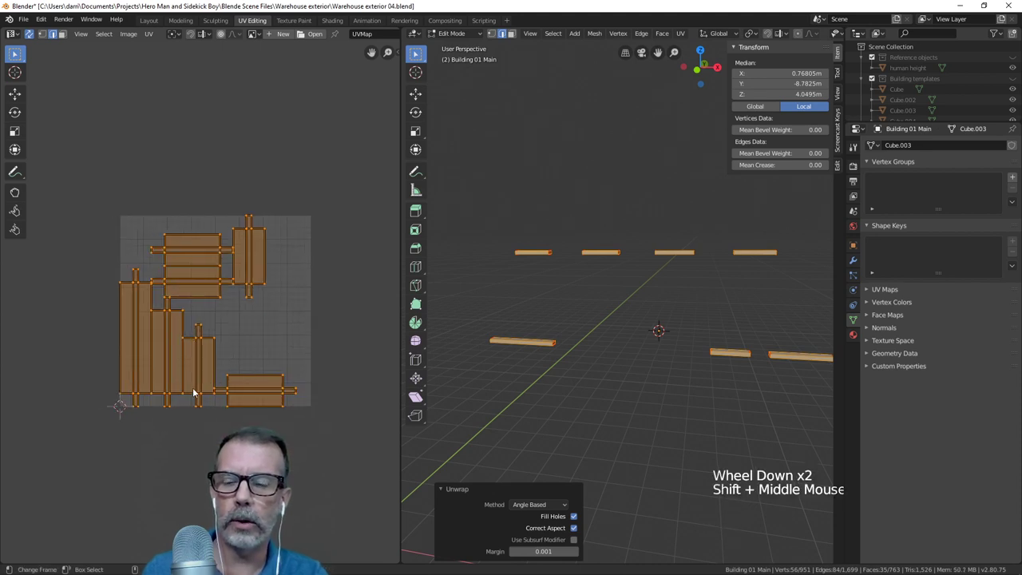
In UV face select mode, select only the two stacked horizontal sill islands in the upper half of the layout and rotate them 90°
left_click(53, 33)
key("alt+a")
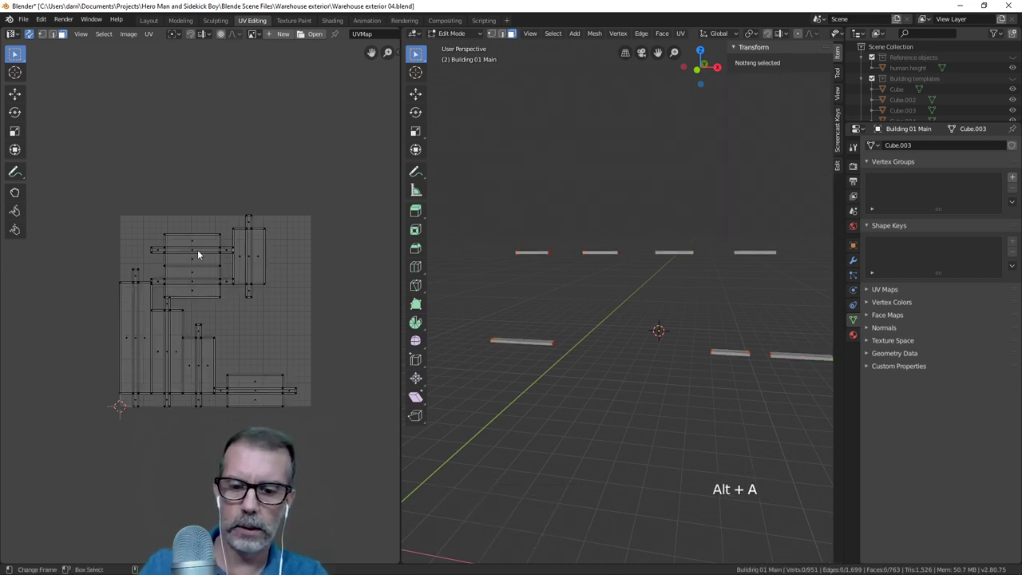
key("l")
type("l")
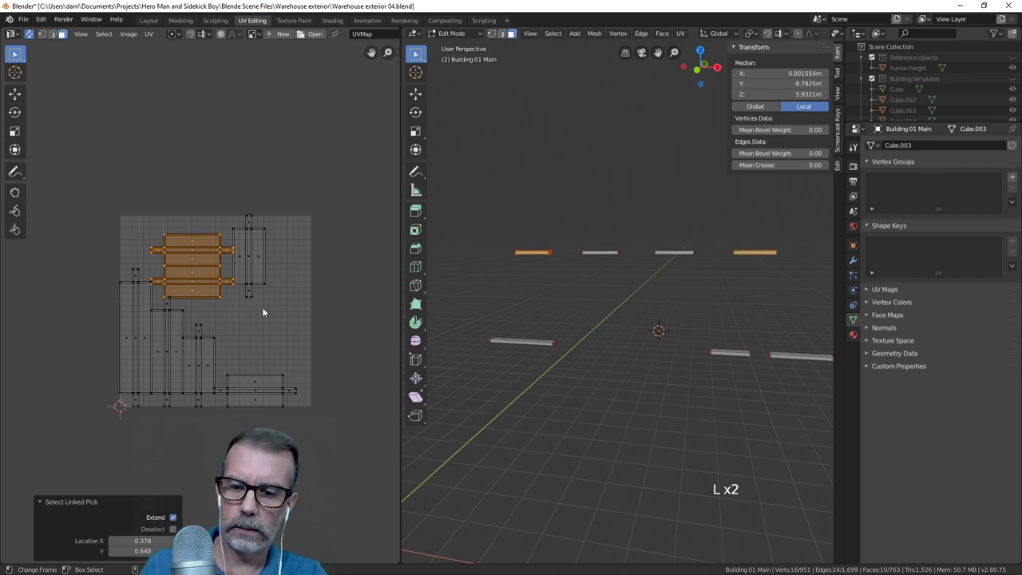
type("r90")
key("Return")
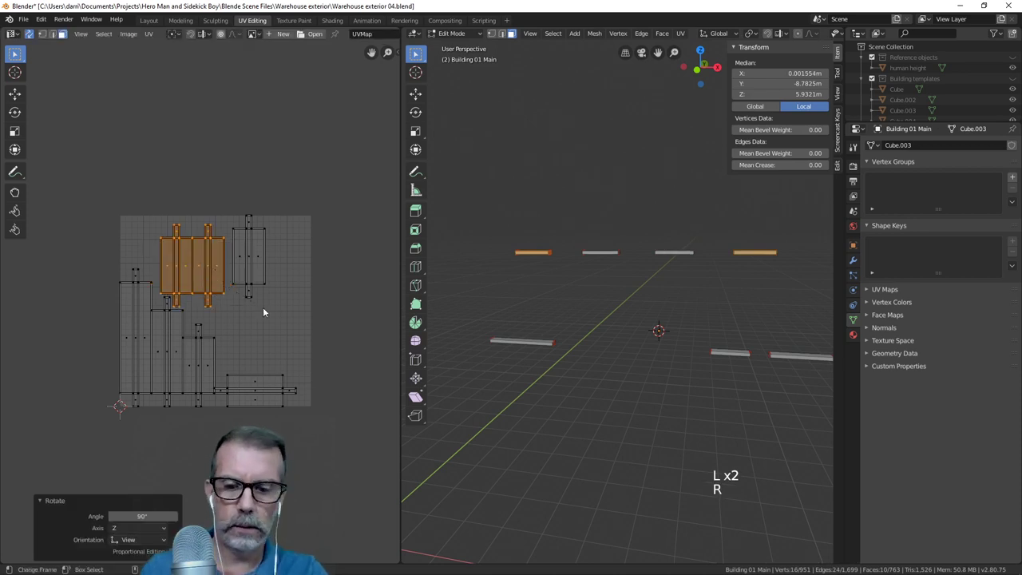
Move the two rotated sill islands out past the right edge of the UV square and clear the selection
key("g")
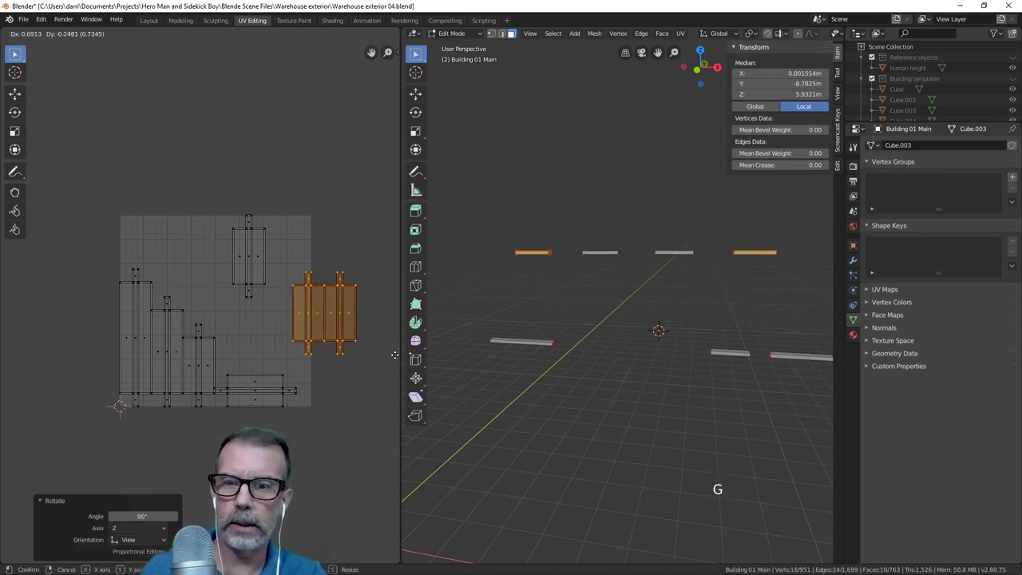
left_click(393, 356)
key("alt+a")
Rotate the remaining horizontal sill island 90°, place it against the end of the row of upright islands, and deselect it
type("l")
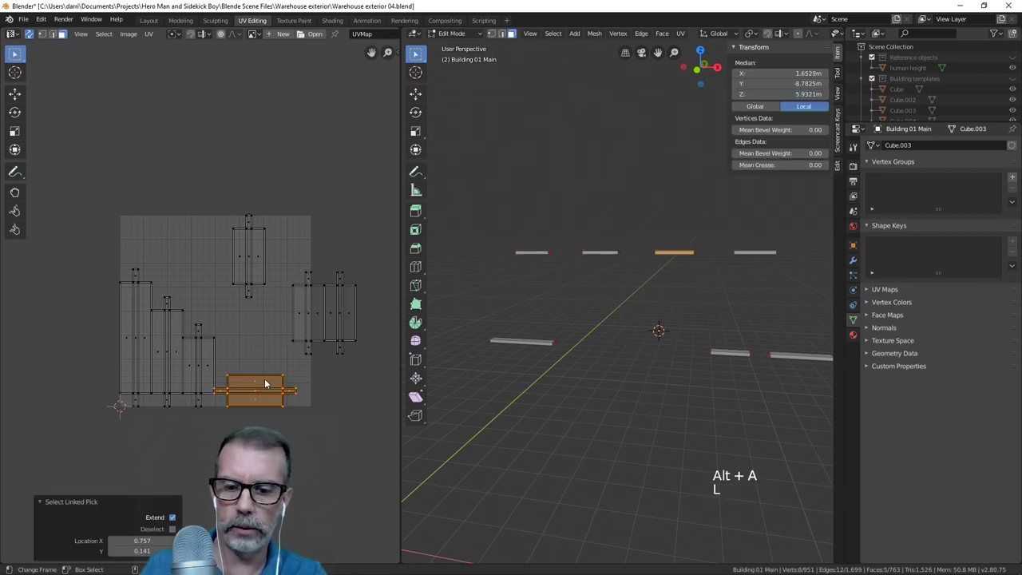
type("r90")
key("Return")
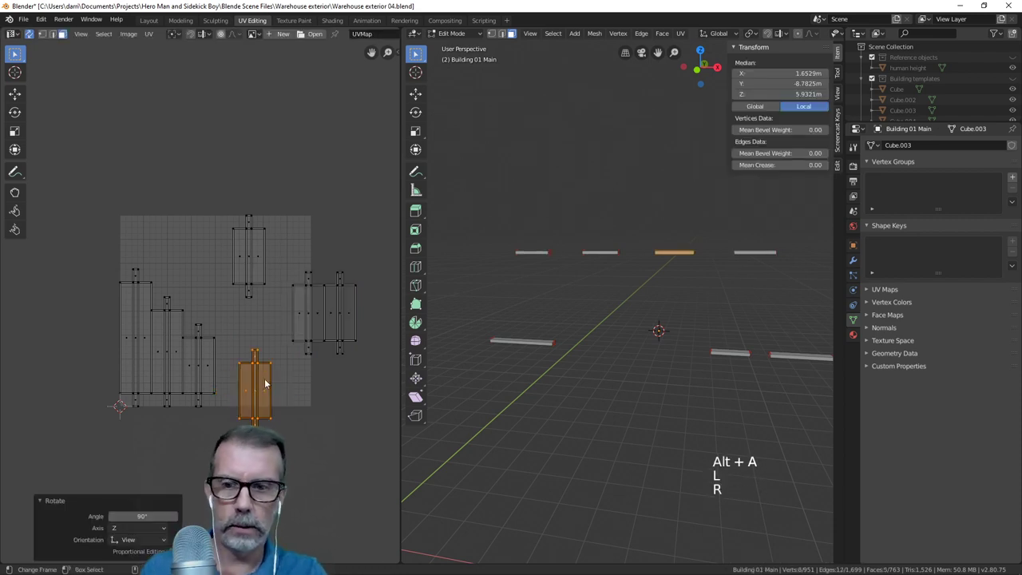
key("g")
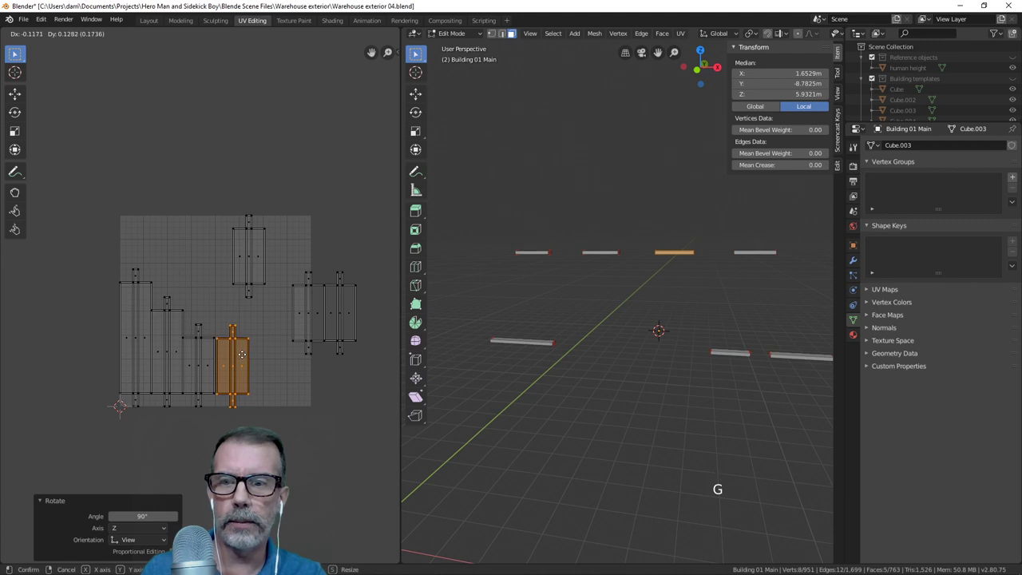
left_click(241, 355)
key("alt+a")
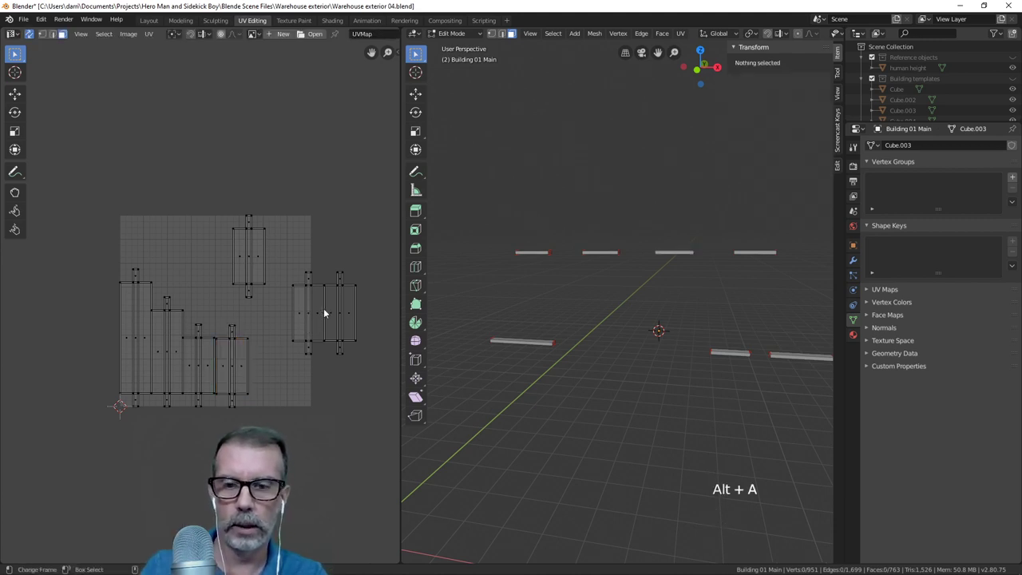
Move the three upright sill islands outside the row together so that the adjoining pair lines up with the row's right end
key("l")
key("l")
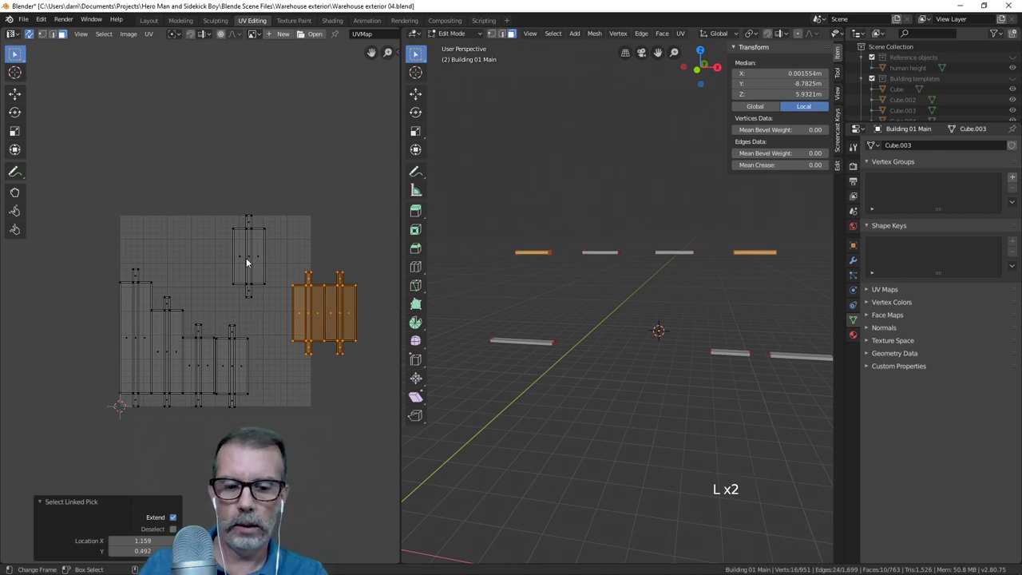
key("l")
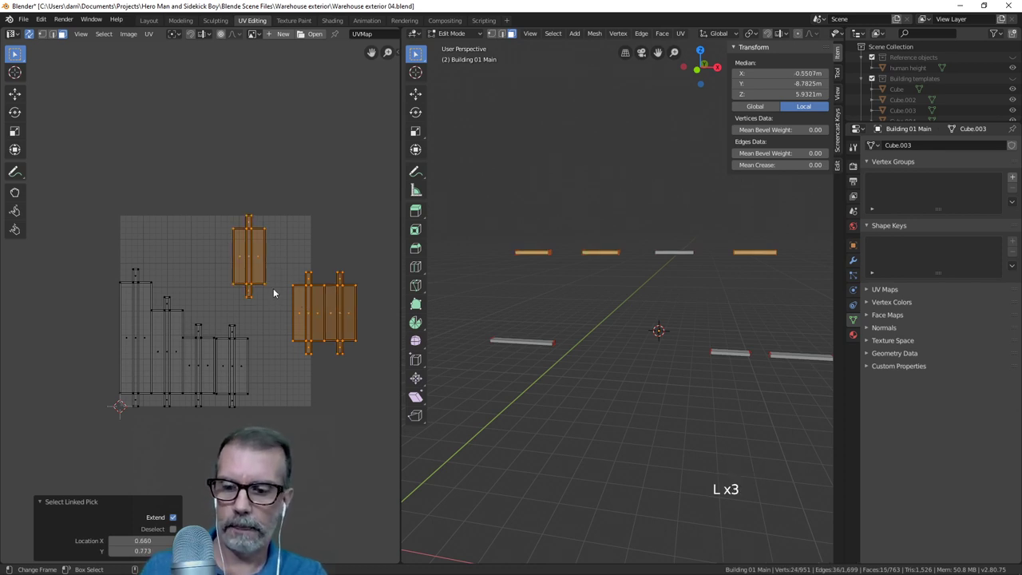
key("g")
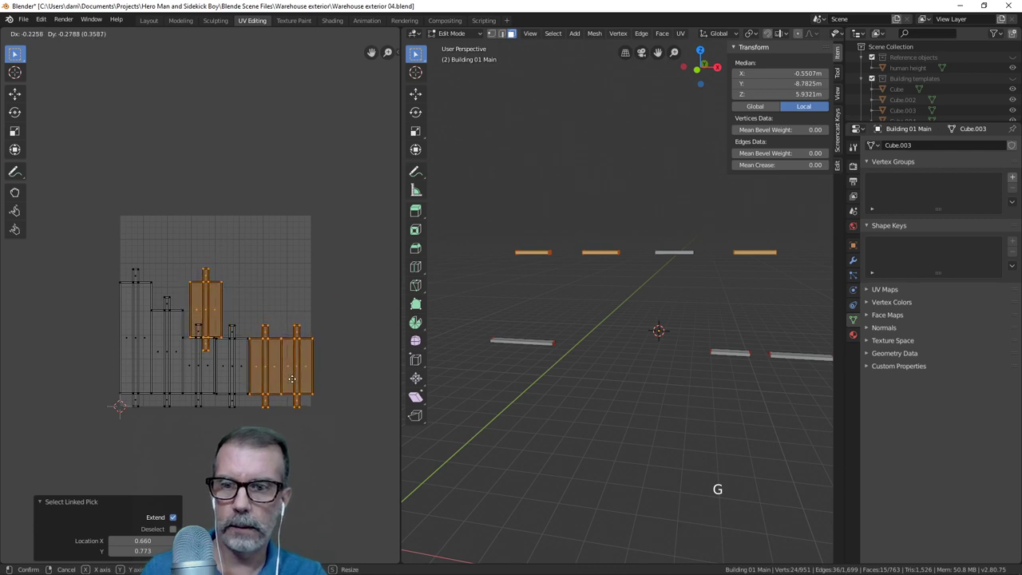
left_click(307, 364)
key("alt+a")
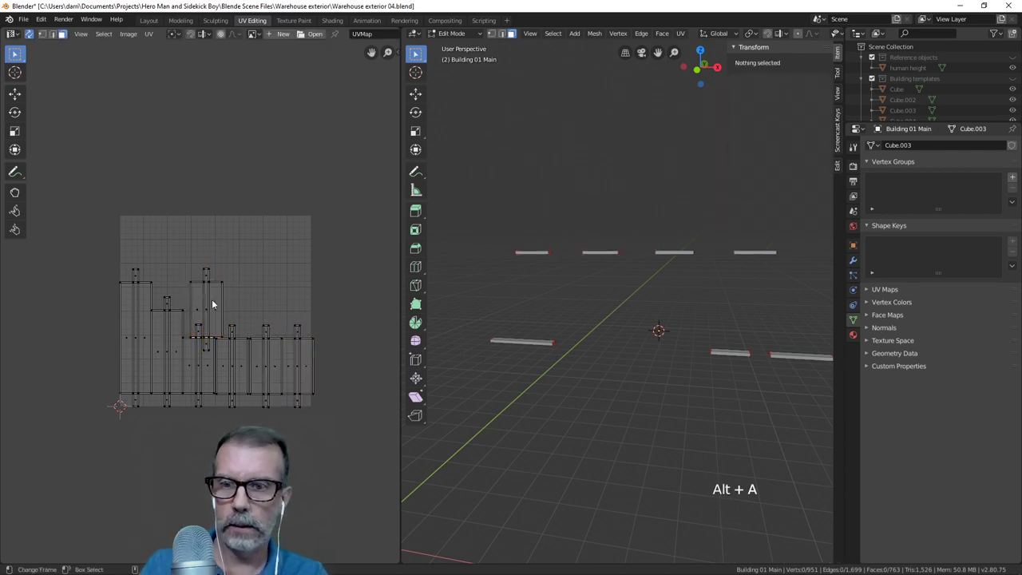
Move the single sill island overlapping the row to the row's right end and clear the selection
key("l")
key("g")
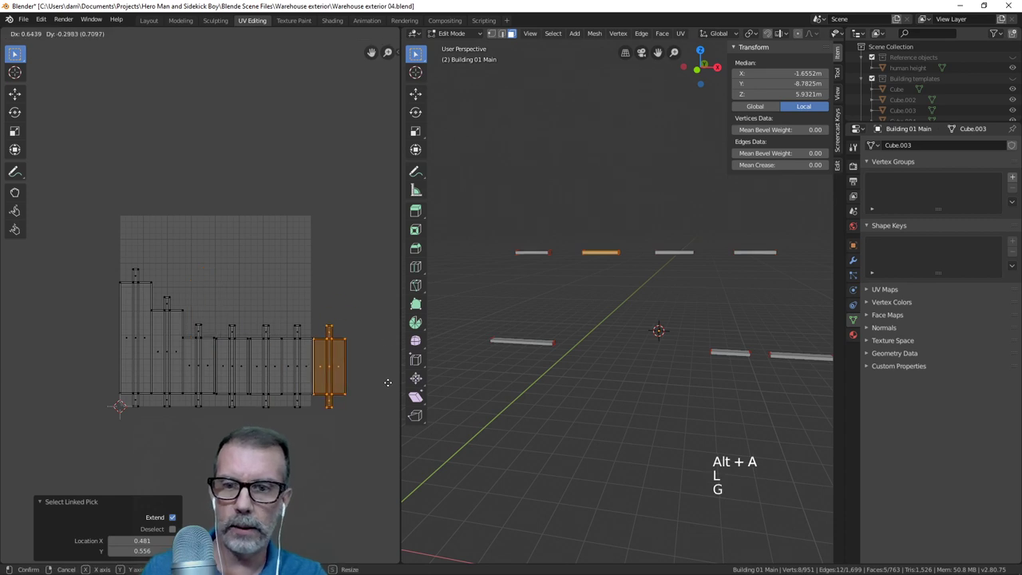
left_click(389, 383)
key("alt+a")
Box-select the whole row of sill islands and move it below the UV square
scroll(377, 391, "down", 3)
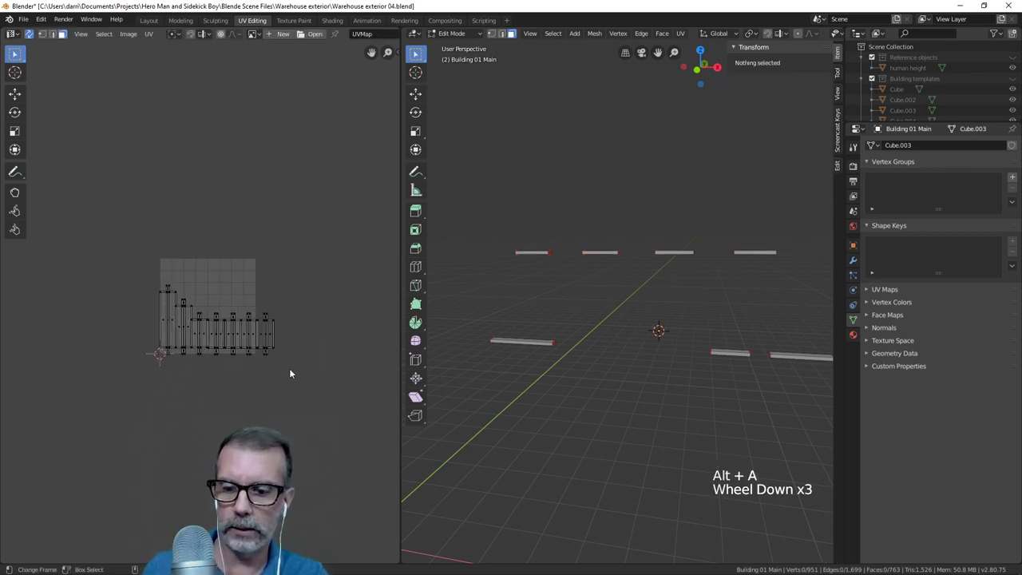
key("b")
left_click_drag(133, 261, 319, 400)
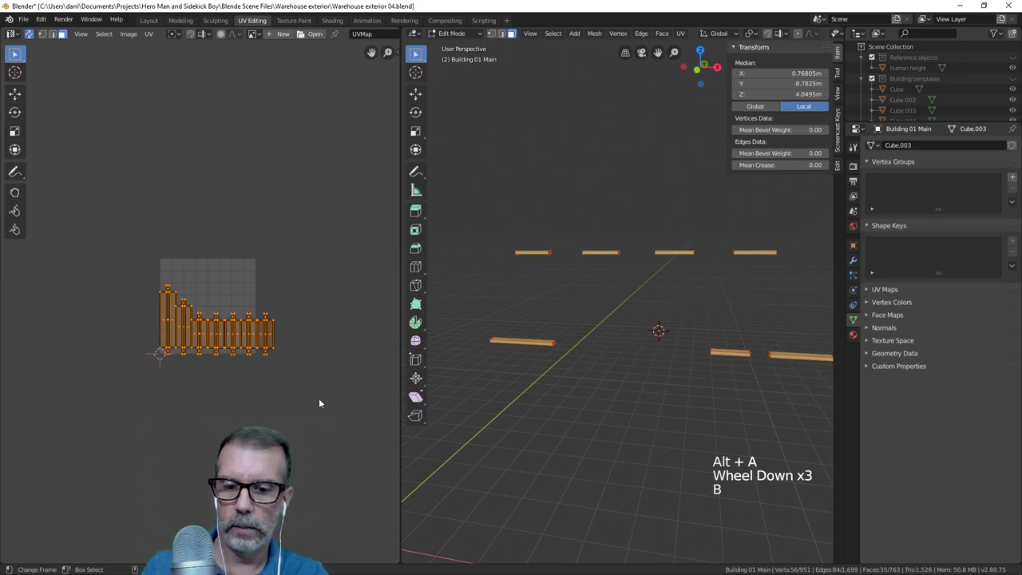
key("g")
left_click(363, 507)
Reveal all hidden building geometry and clear the selection
middle_click_drag(485, 312, 605, 301)
middle_click_drag(605, 302, 633, 303, "shift")
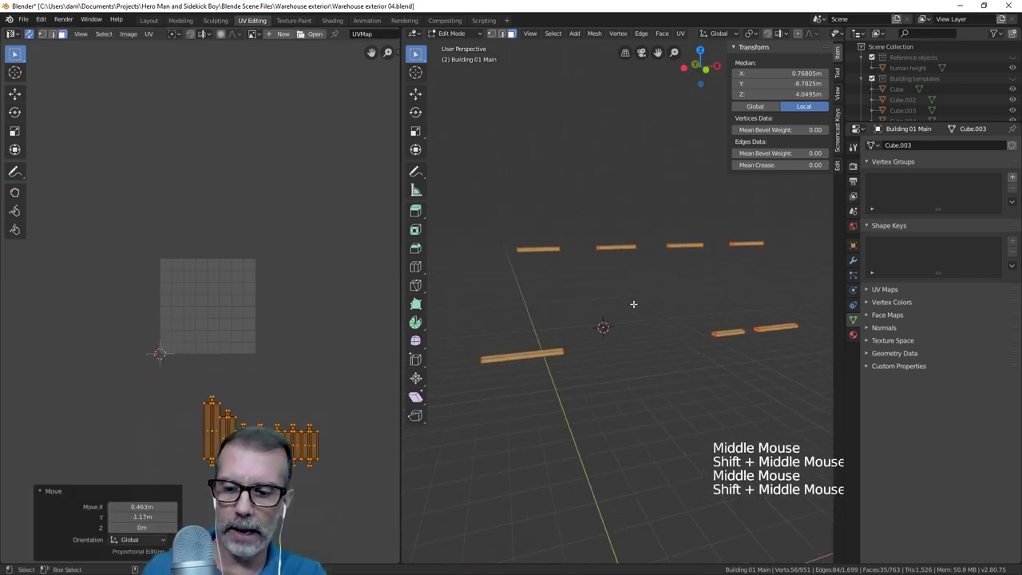
key("alt+h")
scroll(631, 301, "down", 2)
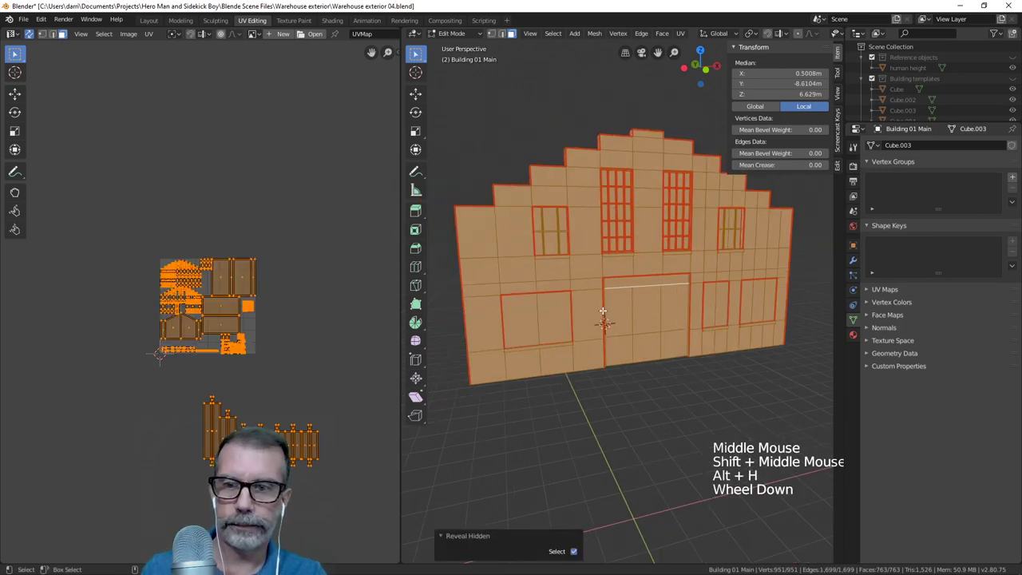
key("alt+a")
Box-select the sill islands, scale them to about 0.229, and move them into the gap beside the small window islands
scroll(285, 346, "up", 3)
middle_click_drag(285, 347, 235, 271, "shift")
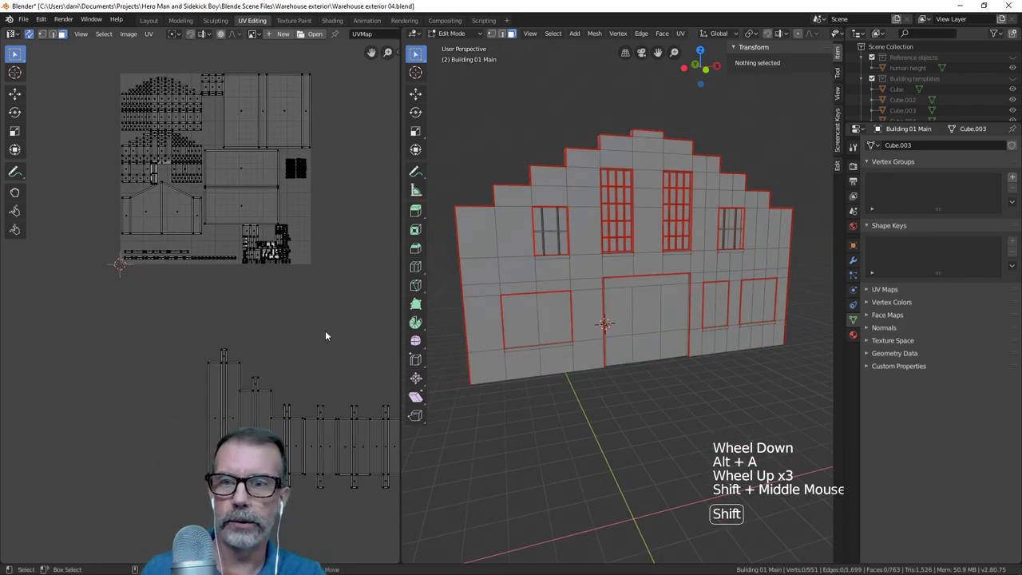
middle_click_drag(326, 336, 244, 295, "shift")
key("b")
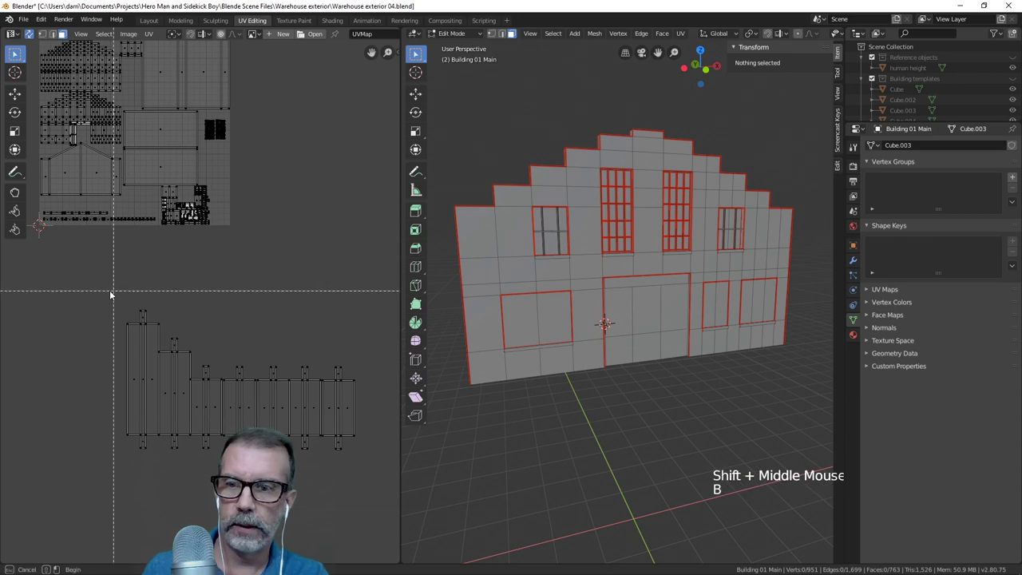
left_click_drag(97, 290, 361, 476)
key("s")
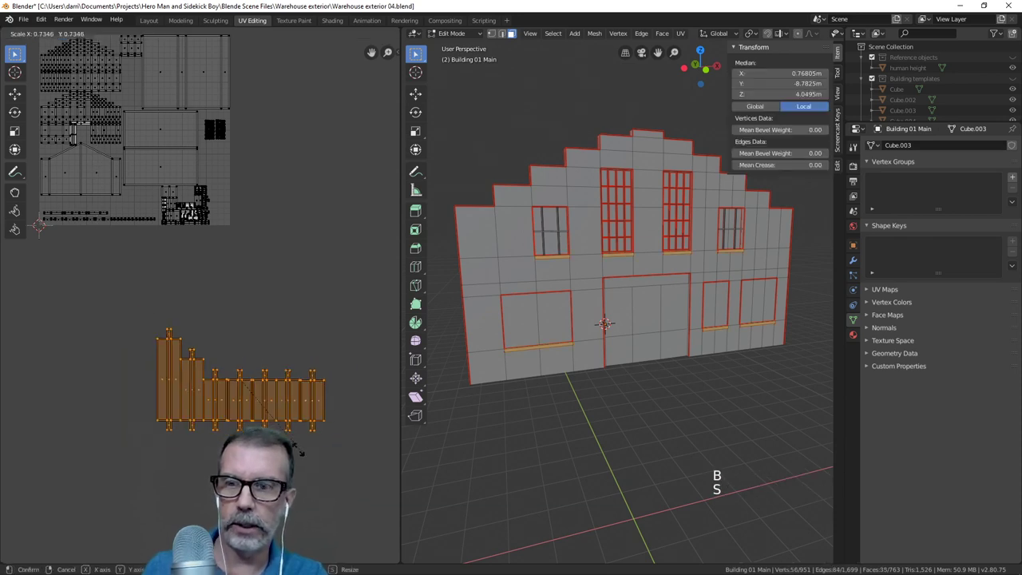
left_click(240, 403)
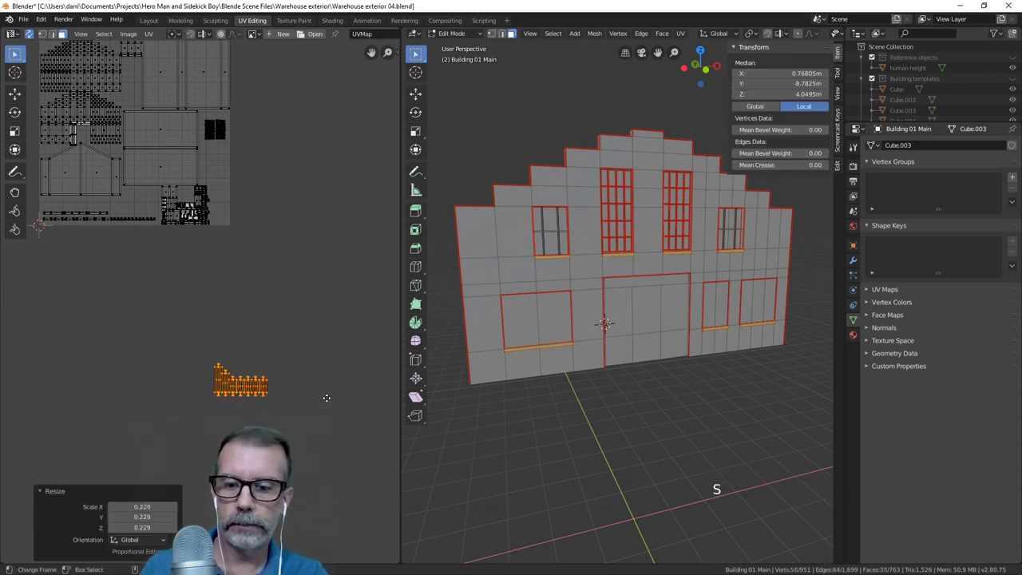
key("g")
left_click(227, 211)
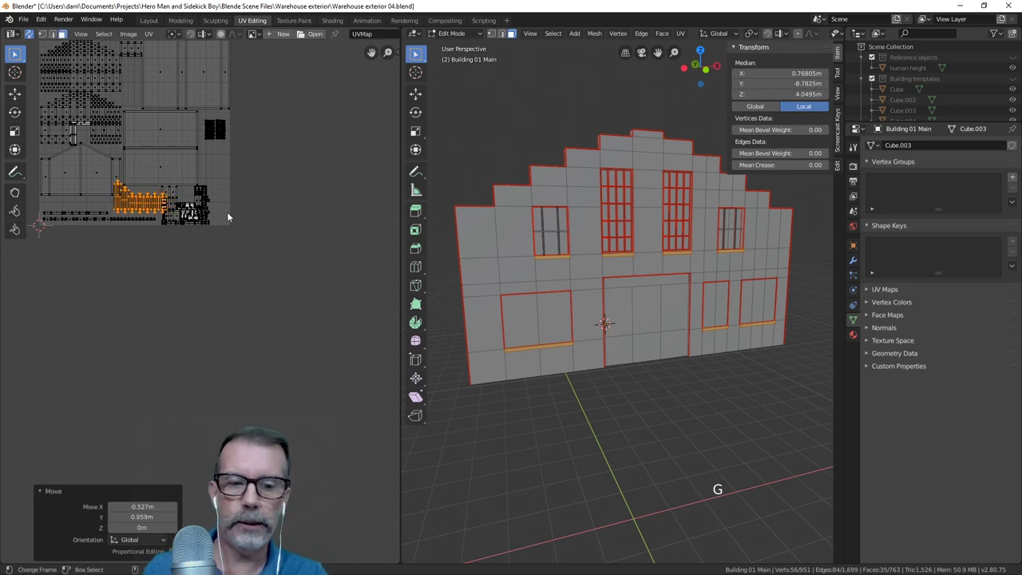
Scale the sill islands to about 0.778, fit them into the gap above the long thin strips, and deselect them
key("KP_Decimal")
scroll(196, 247, "down", 1)
middle_click_drag(196, 247, 204, 316, "shift")
key("s")
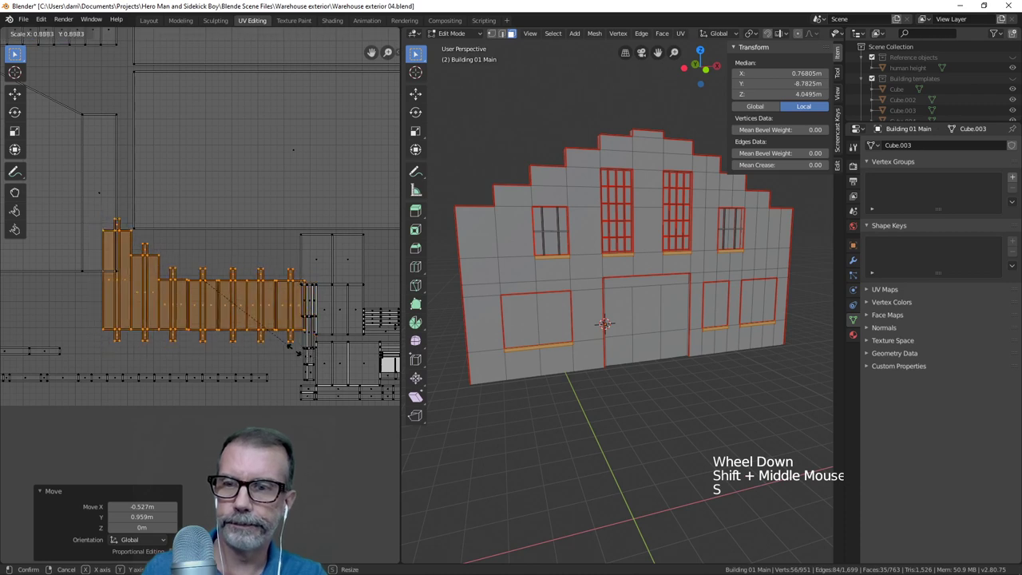
left_click(284, 341)
key("g")
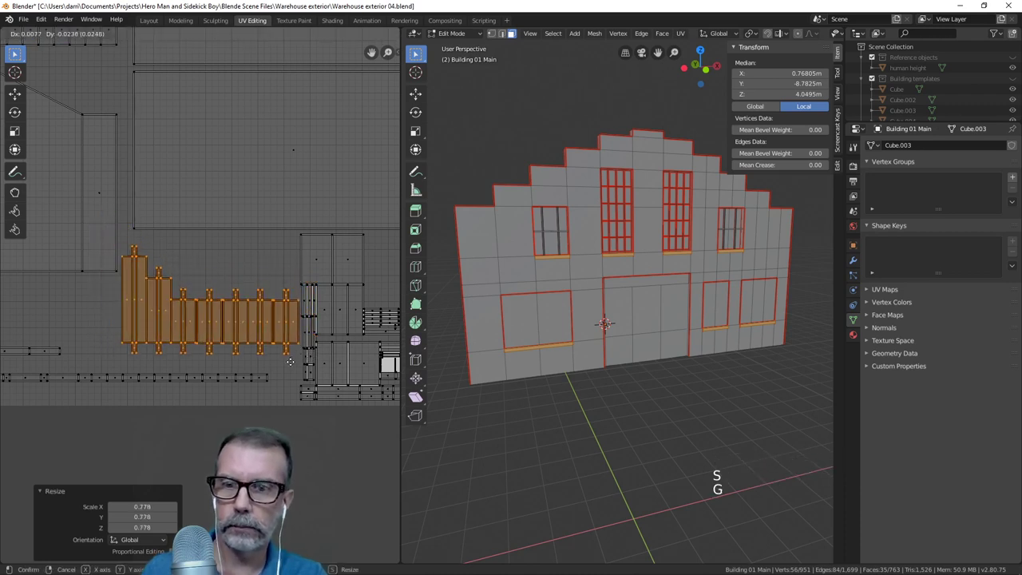
left_click(295, 368)
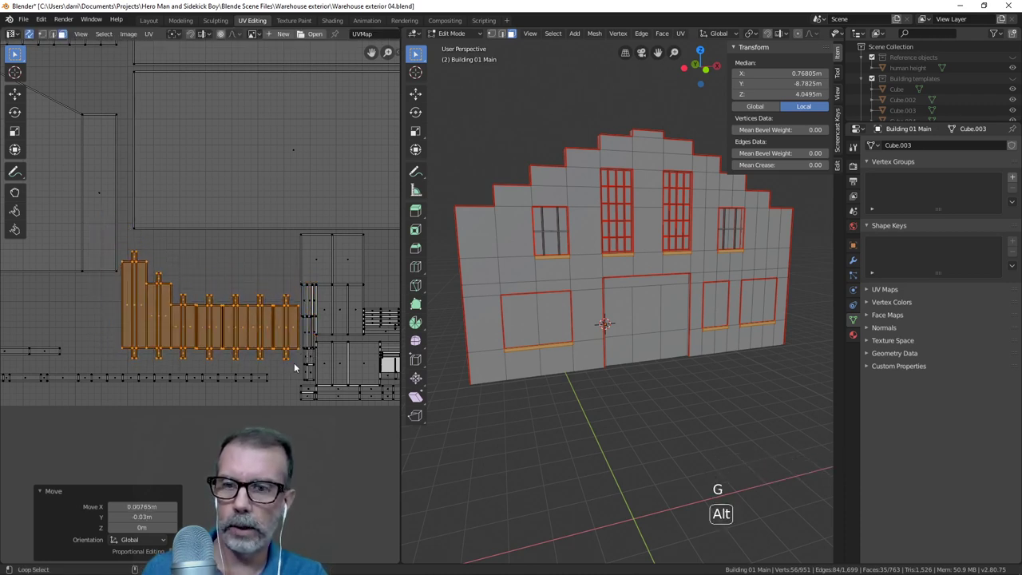
key("alt+a")
Examine the complete UV layout, including the placed sill islands, alongside the seamed building
scroll(296, 360, "down", 4)
middle_click_drag(330, 324, 315, 442, "shift")
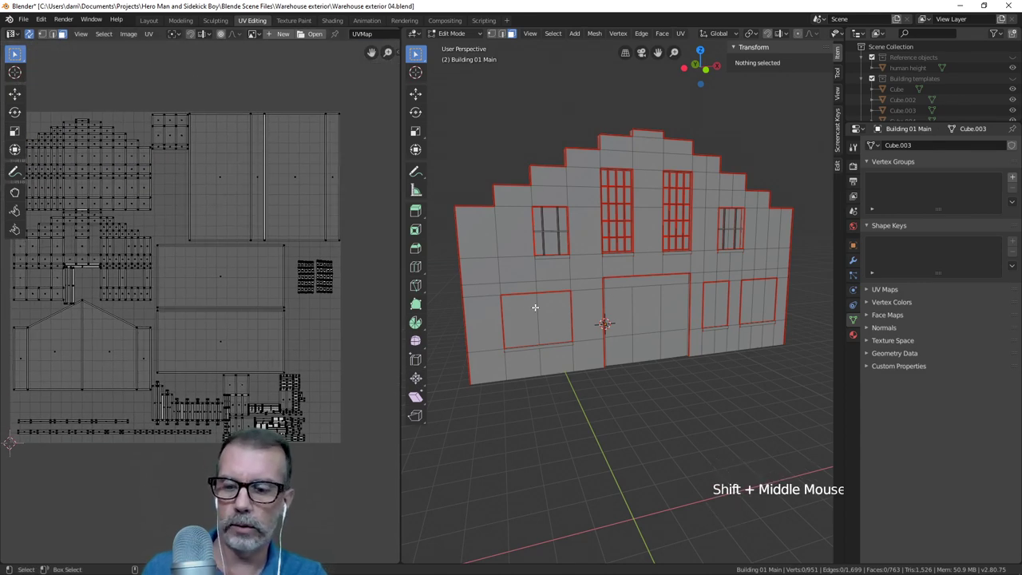
middle_click_drag(580, 311, 614, 313)
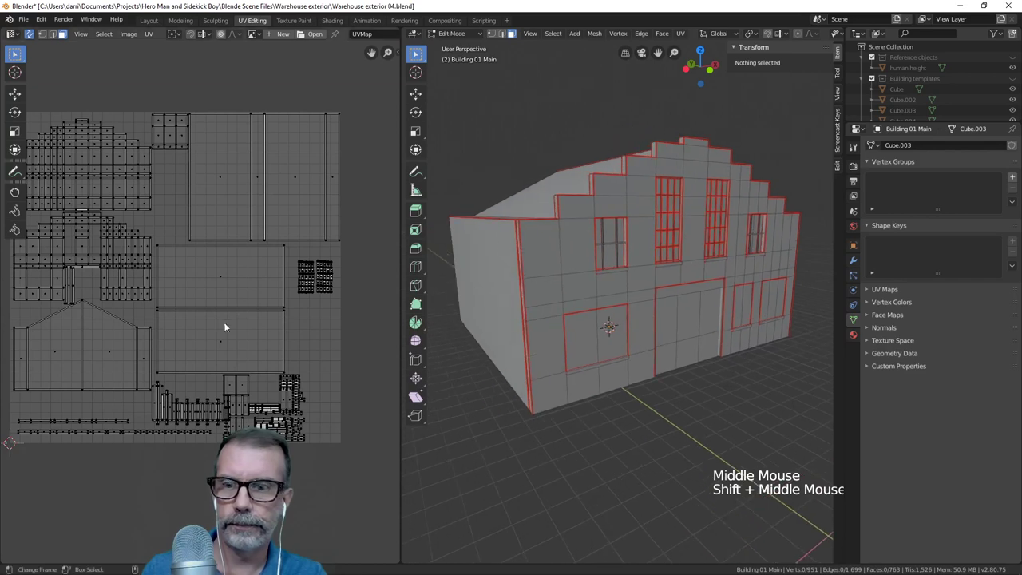
middle_click_drag(224, 322, 267, 354, "shift")
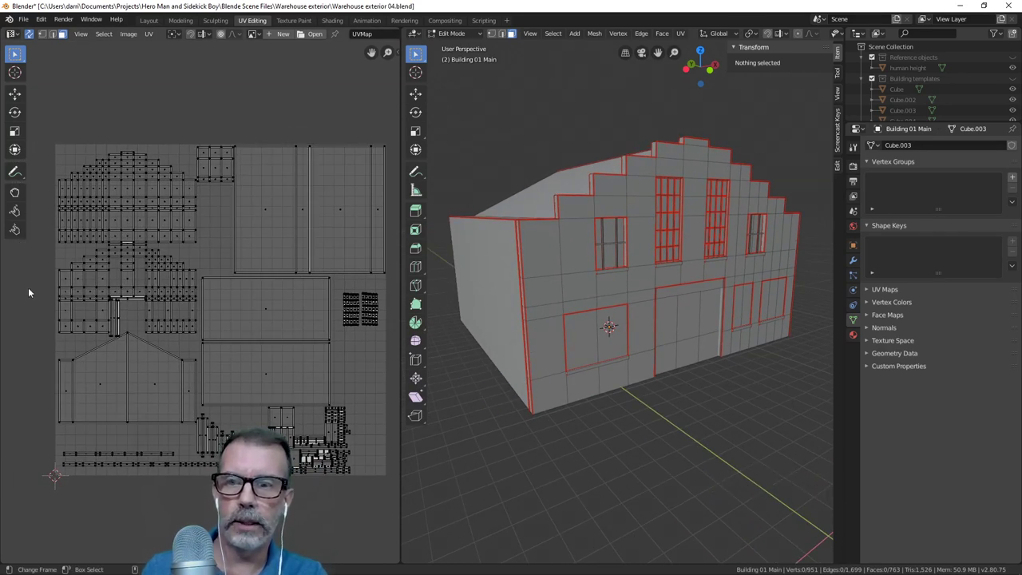
scroll(290, 407, "up", 2)
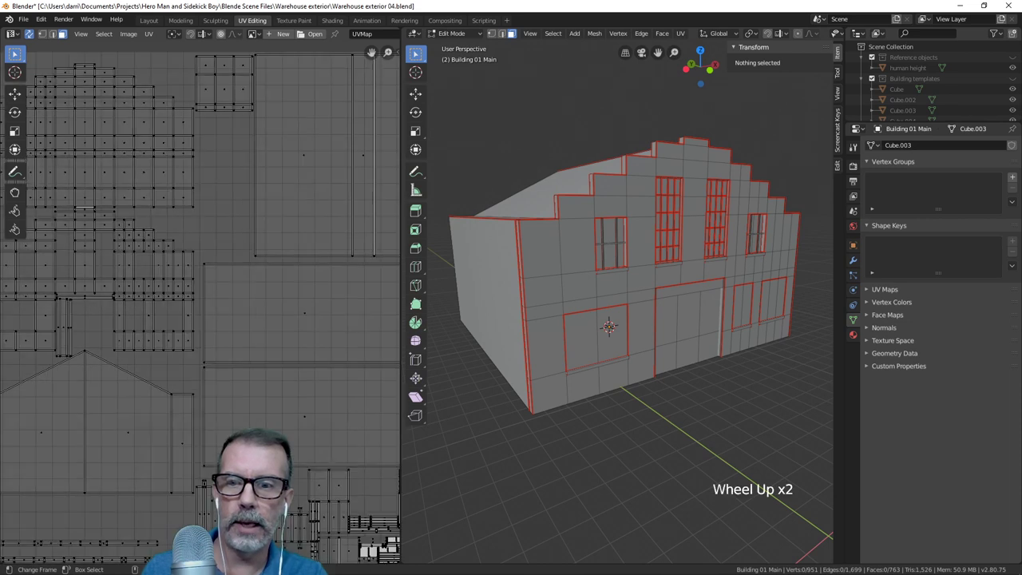
middle_click_drag(290, 406, 241, 302, "shift")
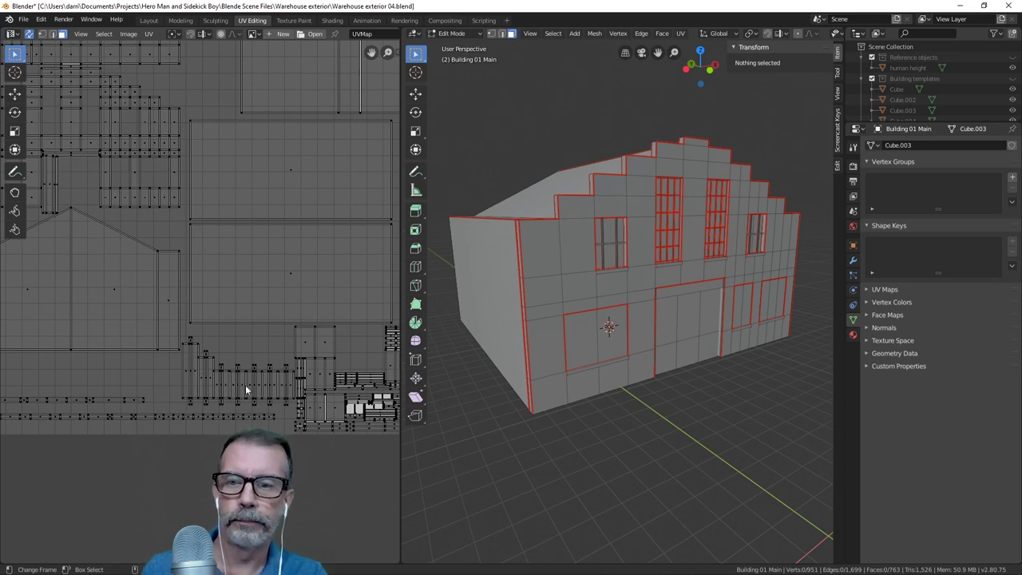
middle_click_drag(669, 353, 613, 347, "shift")
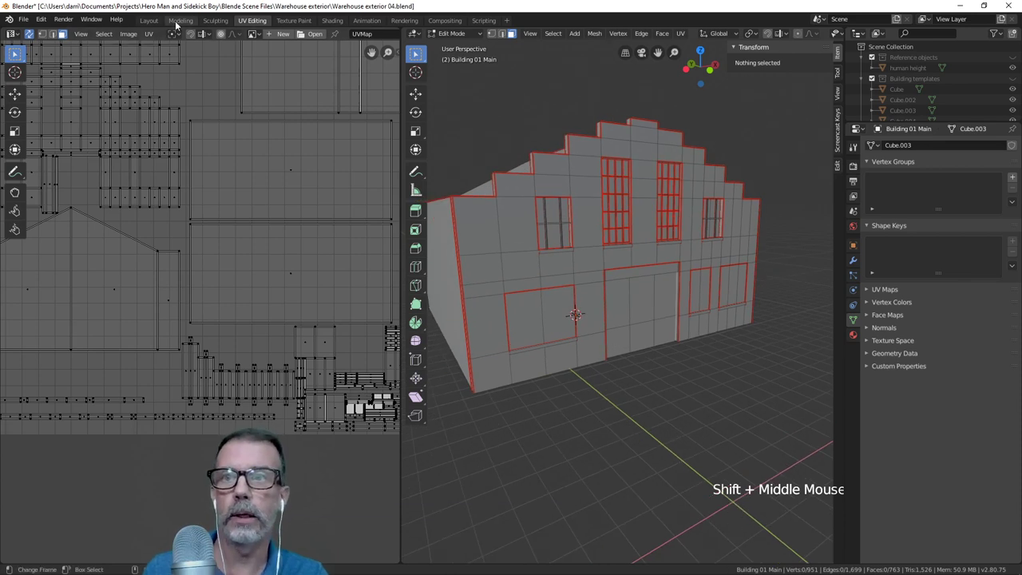
Switch to the Layout workspace and put the warehouse building into Vertex Paint mode
left_click(148, 20)
middle_click_drag(429, 281, 447, 295)
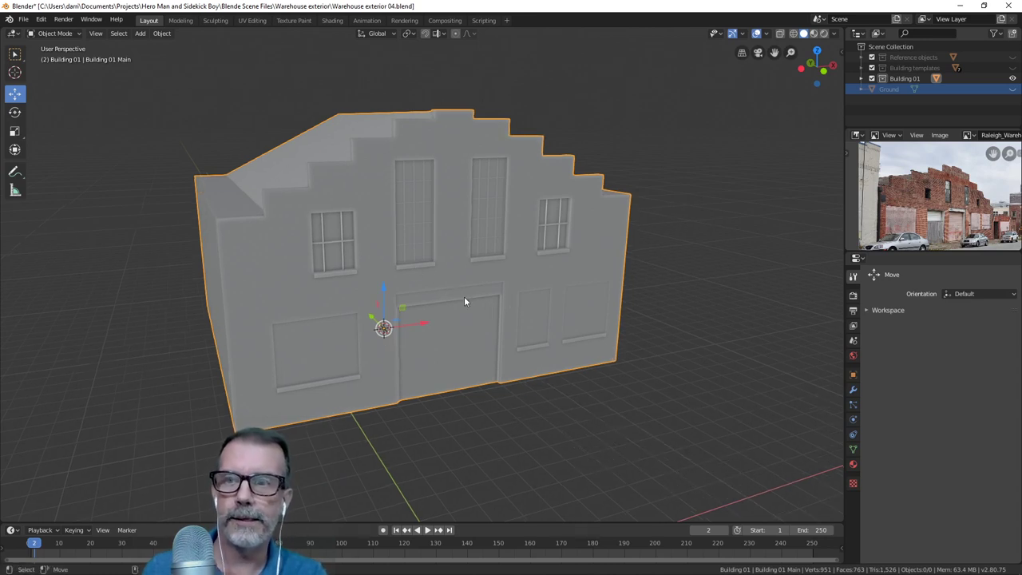
left_click(56, 34)
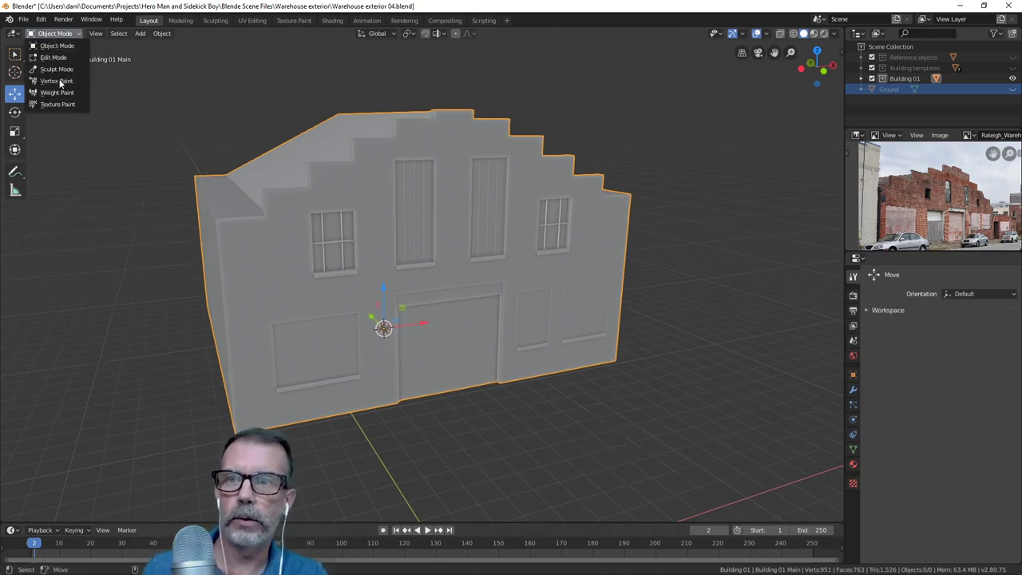
left_click(67, 80)
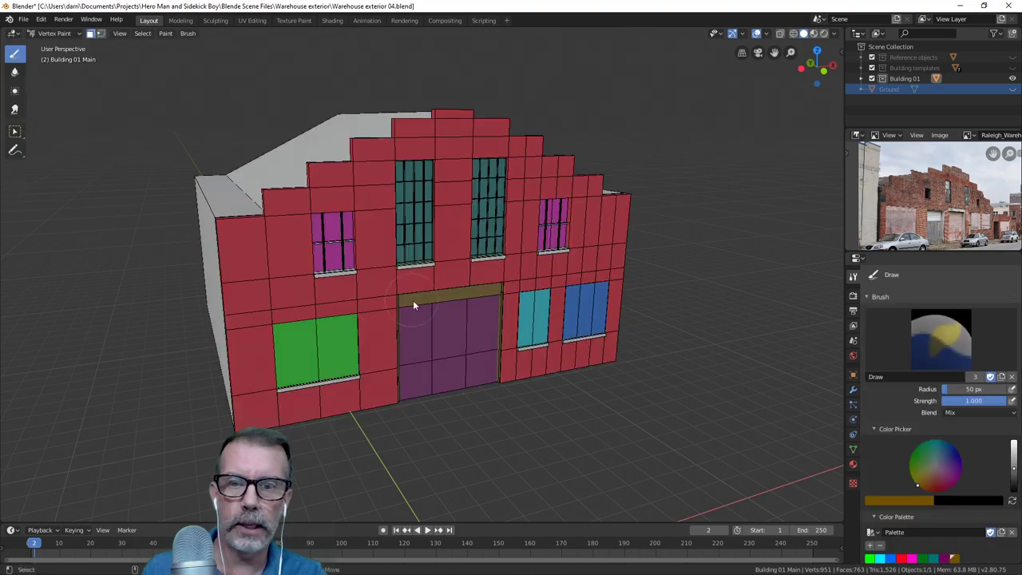
Examine the vertex colours on the warehouse facade, windows, sills and side wall
middle_click_drag(413, 306, 461, 326)
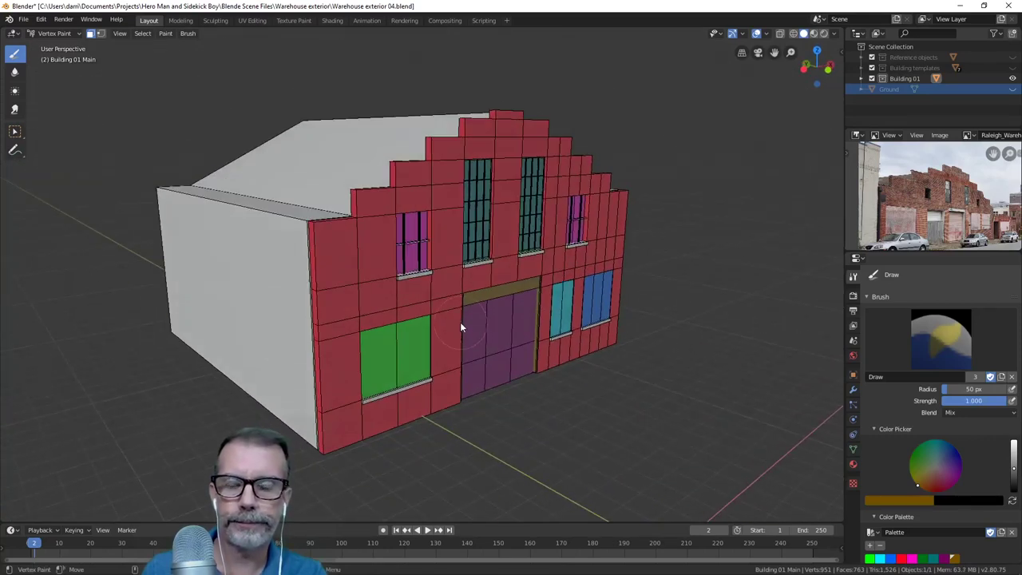
scroll(461, 325, "up", 2)
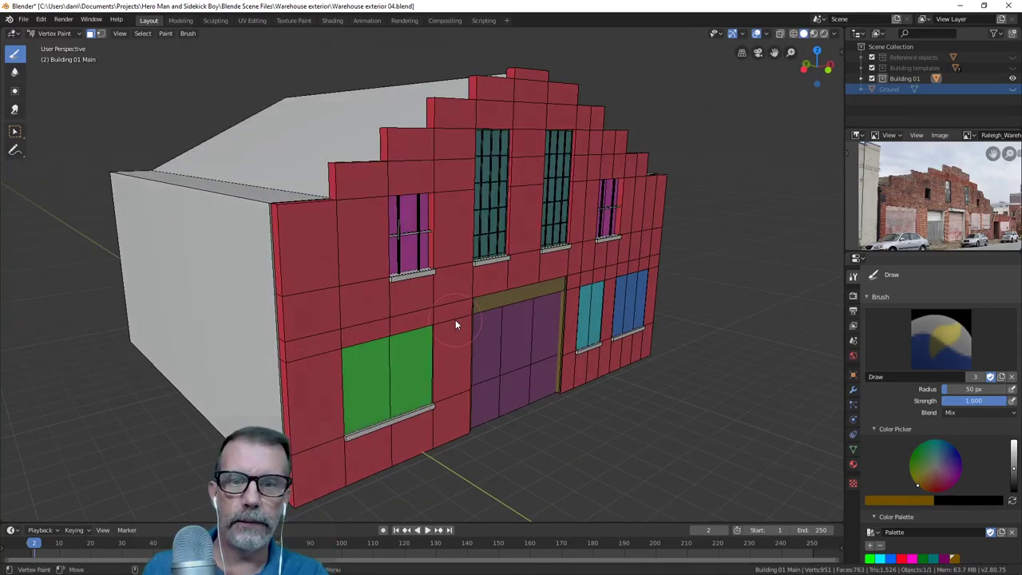
scroll(457, 319, "up", 5)
middle_click_drag(458, 313, 535, 294)
scroll(531, 296, "down", 6)
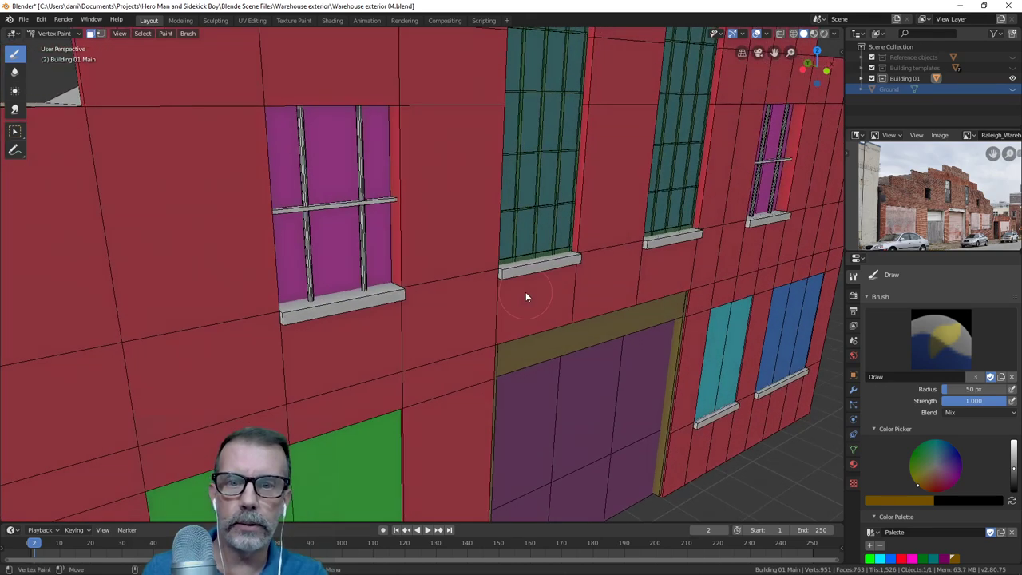
middle_click_drag(422, 231, 345, 132)
middle_click_drag(286, 168, 404, 214)
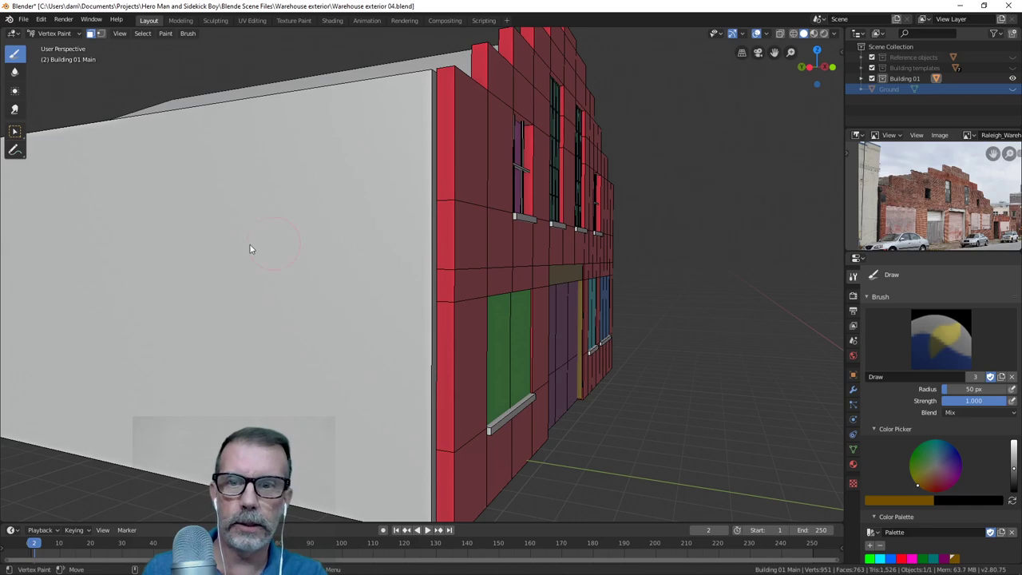
Switch the warehouse building to Edit Mode and select its two large side wall faces
scroll(379, 265, "down", 5)
middle_click_drag(379, 265, 414, 272)
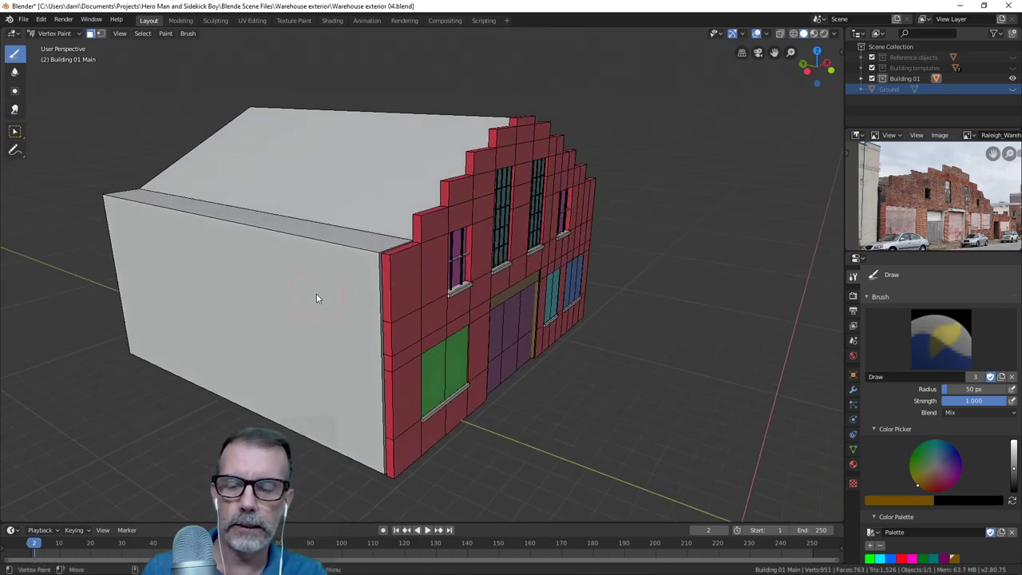
middle_click_drag(315, 293, 304, 299)
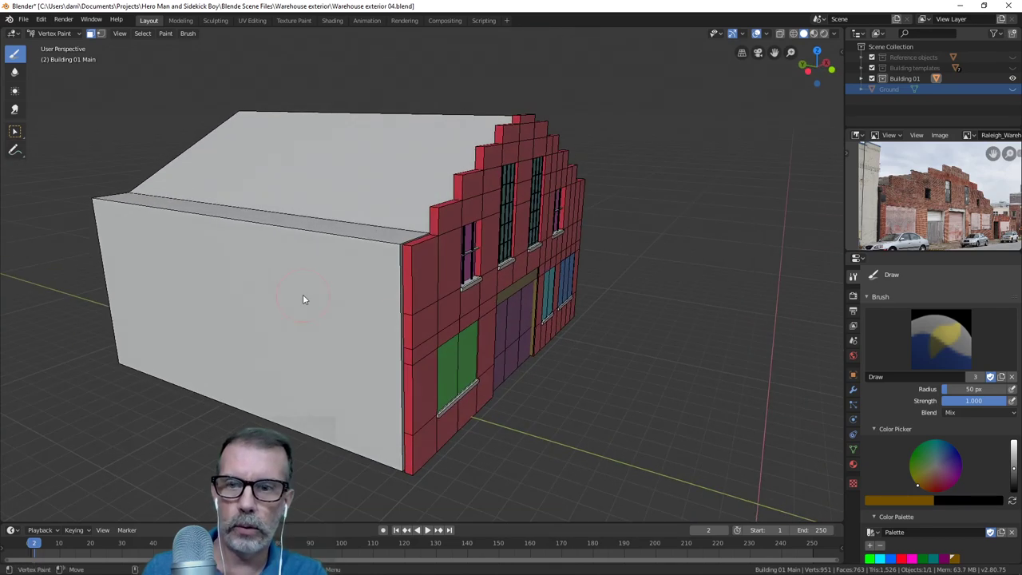
left_click(58, 33)
left_click(54, 60)
middle_click_drag(352, 276, 545, 329)
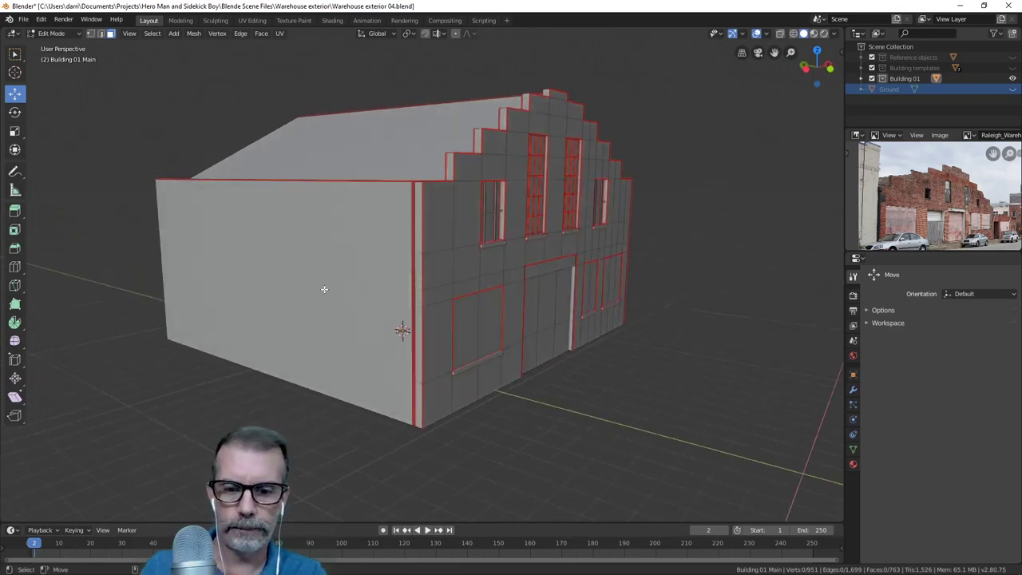
left_click(324, 289)
middle_click_drag(635, 316, 484, 335)
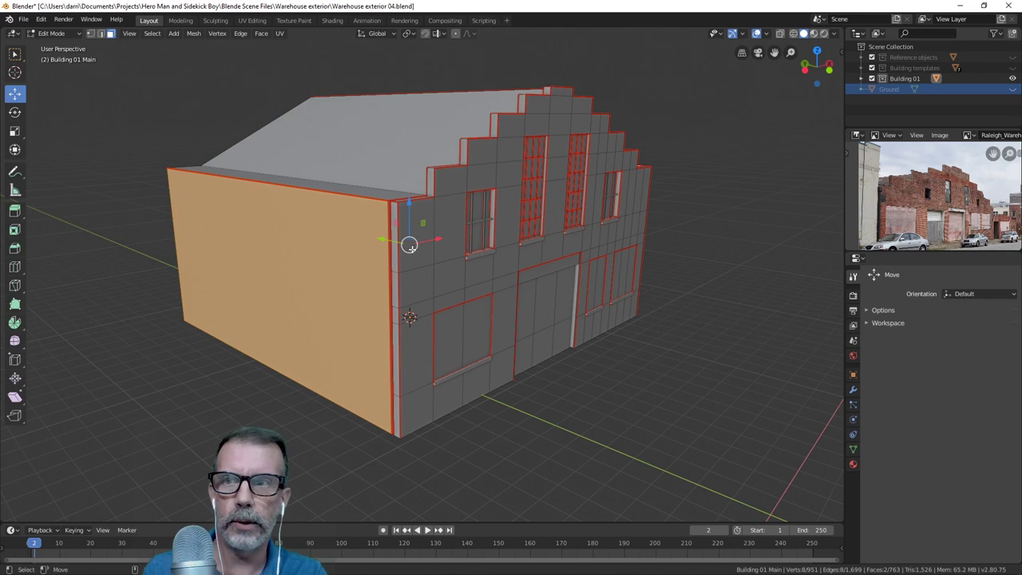
Return to Vertex Paint mode and fill the selected side walls with the red palette colour
left_click(50, 33)
left_click(50, 83)
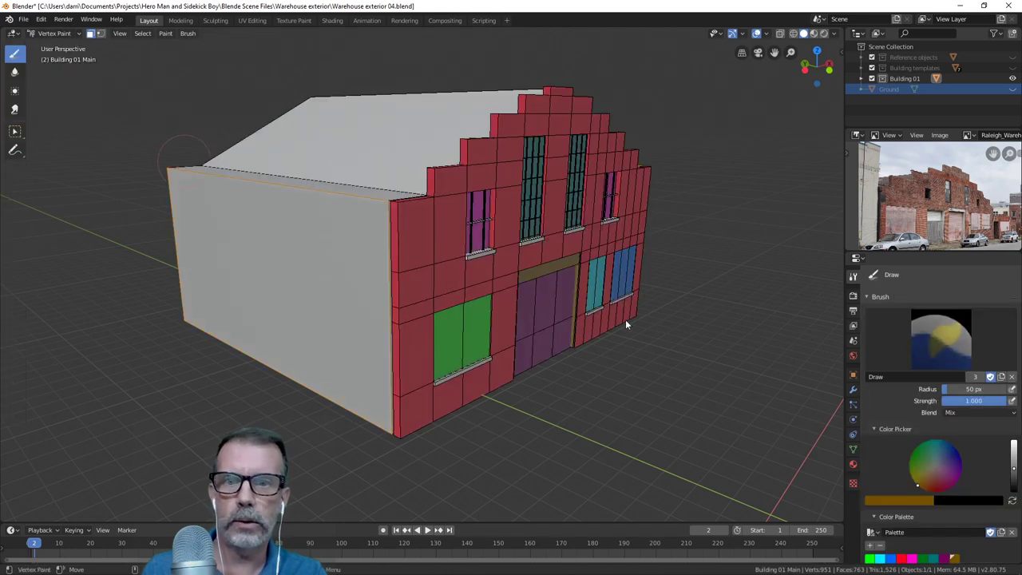
scroll(890, 409, "down", 4)
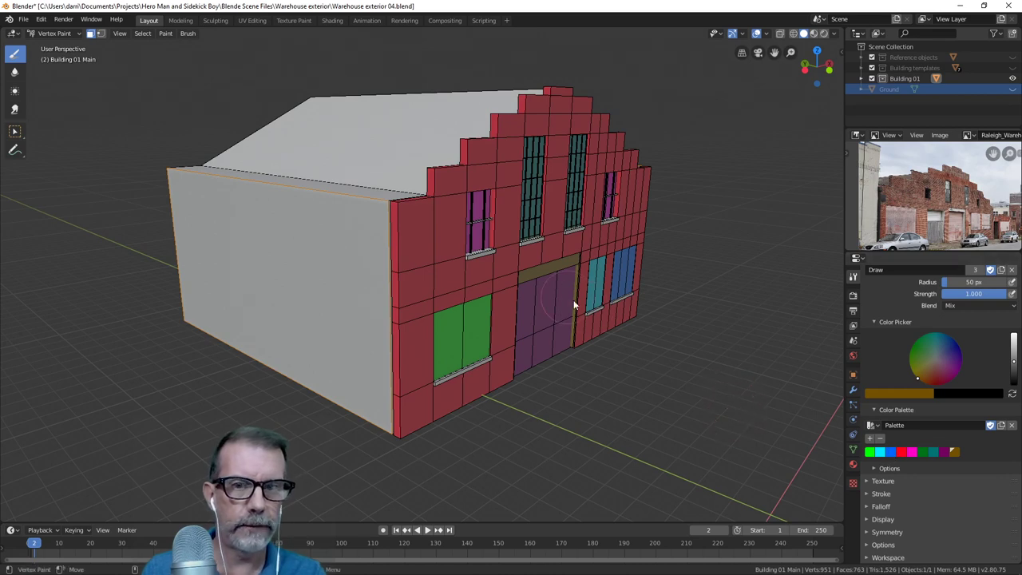
middle_click_drag(574, 299, 614, 317)
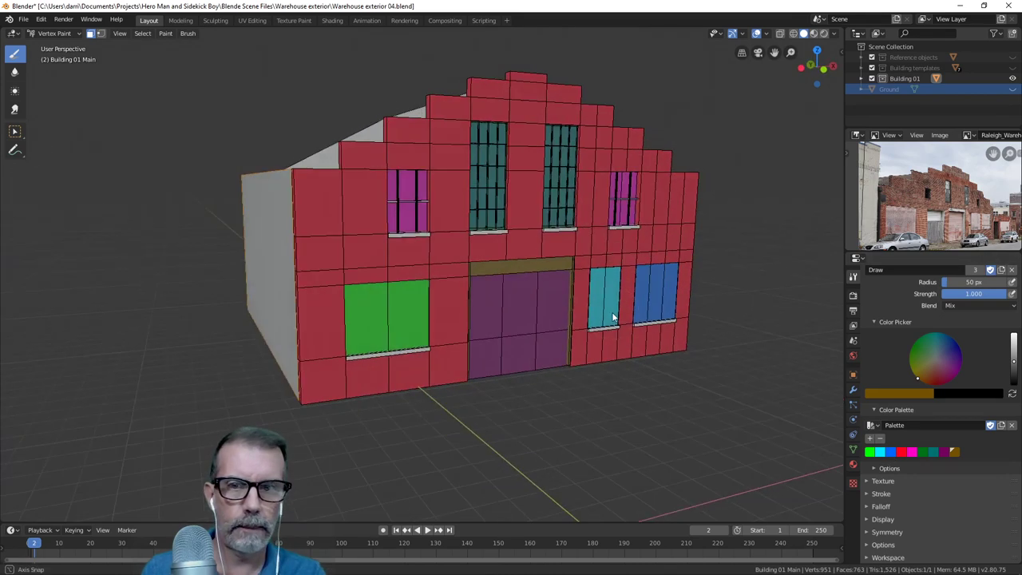
left_click(901, 452)
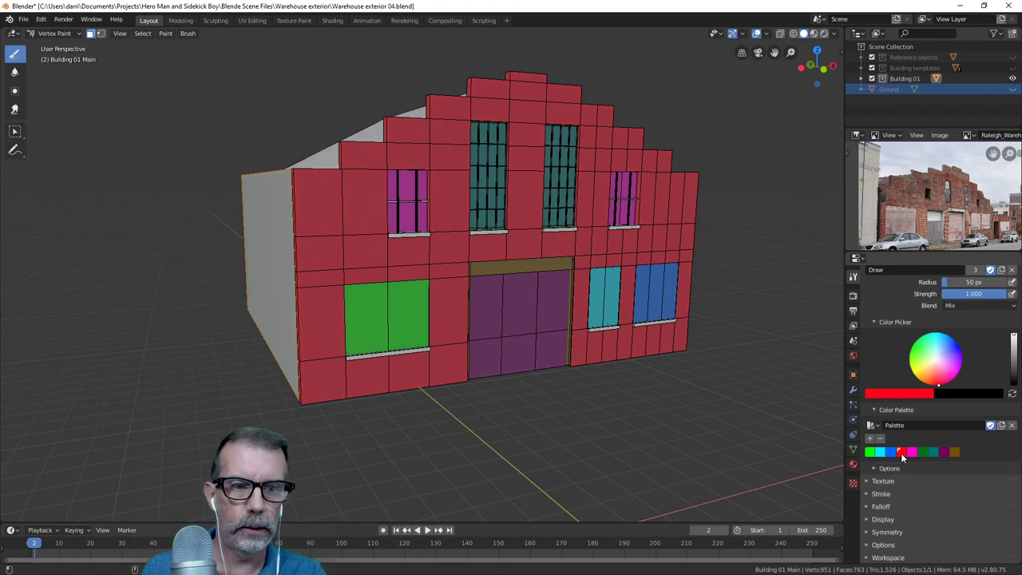
middle_click_drag(519, 403, 568, 406)
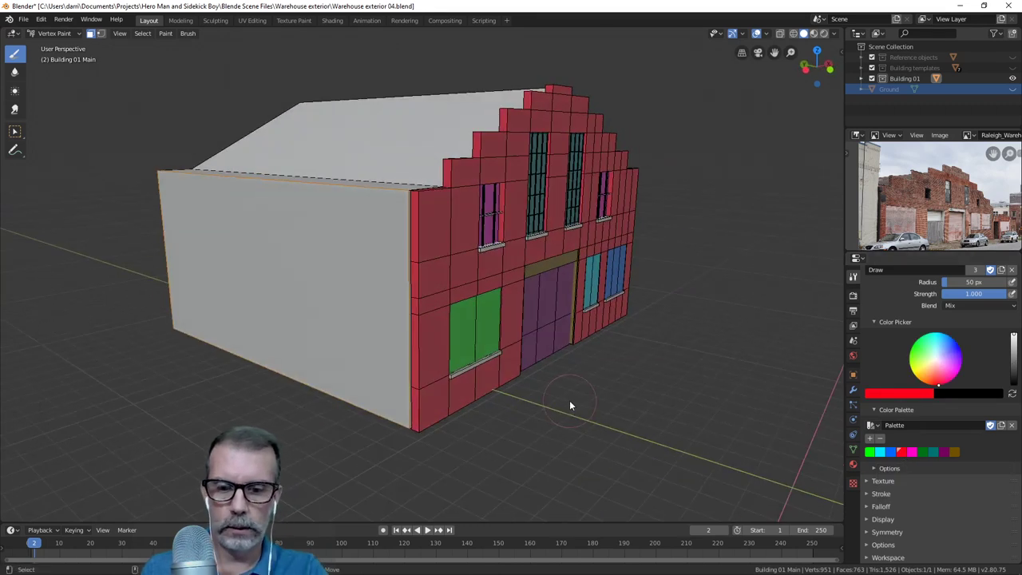
key("shift+k")
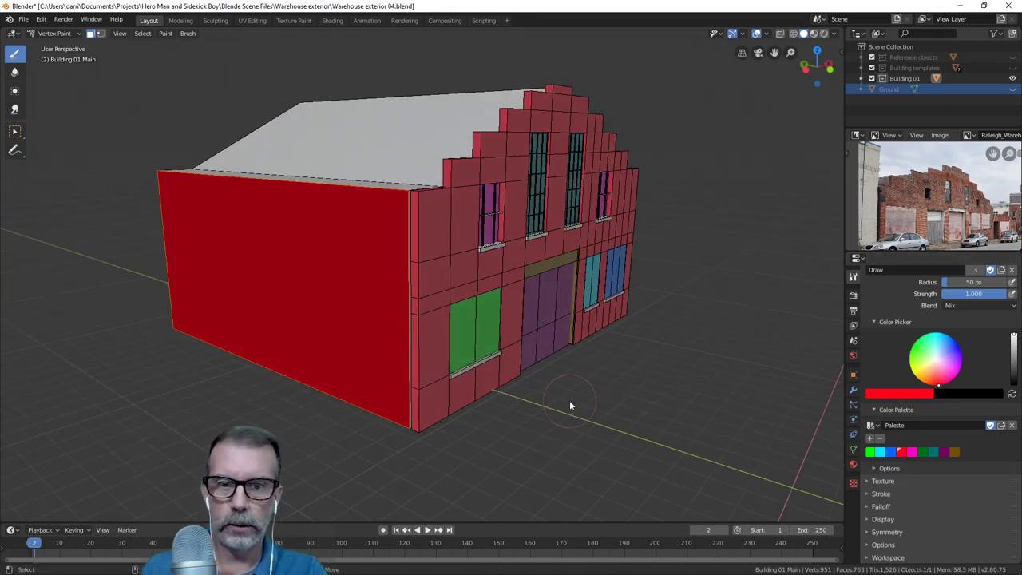
Set the Screencast Keys display origin to the 3D viewport and close the viewport's sidebar
left_click(840, 50)
left_click(838, 128)
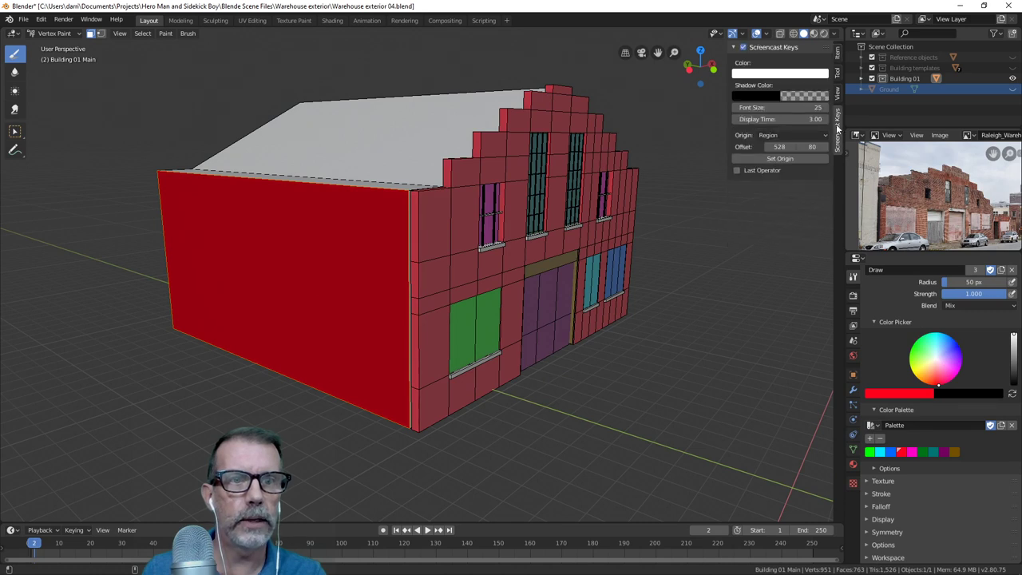
left_click(781, 159)
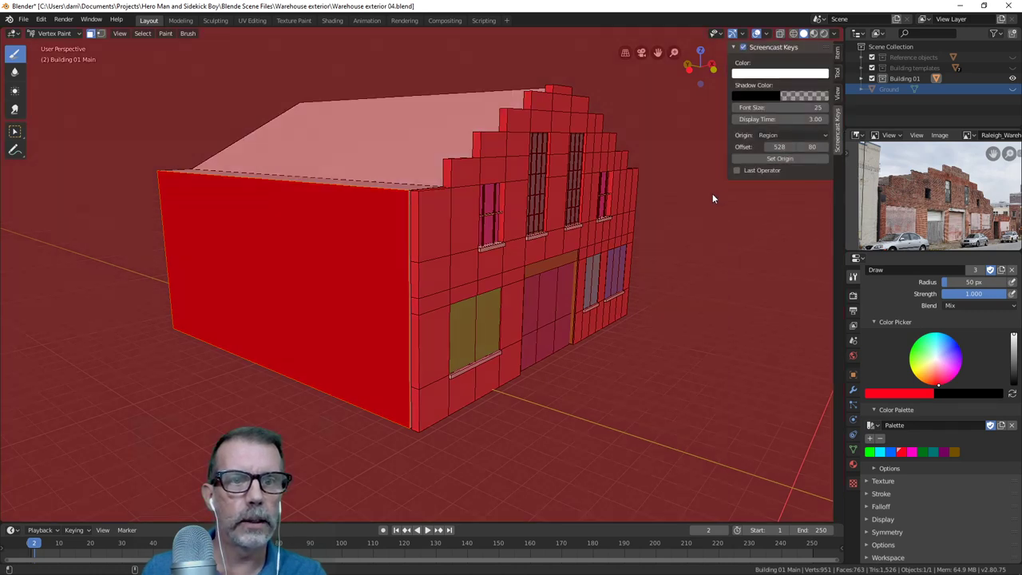
left_click(710, 194)
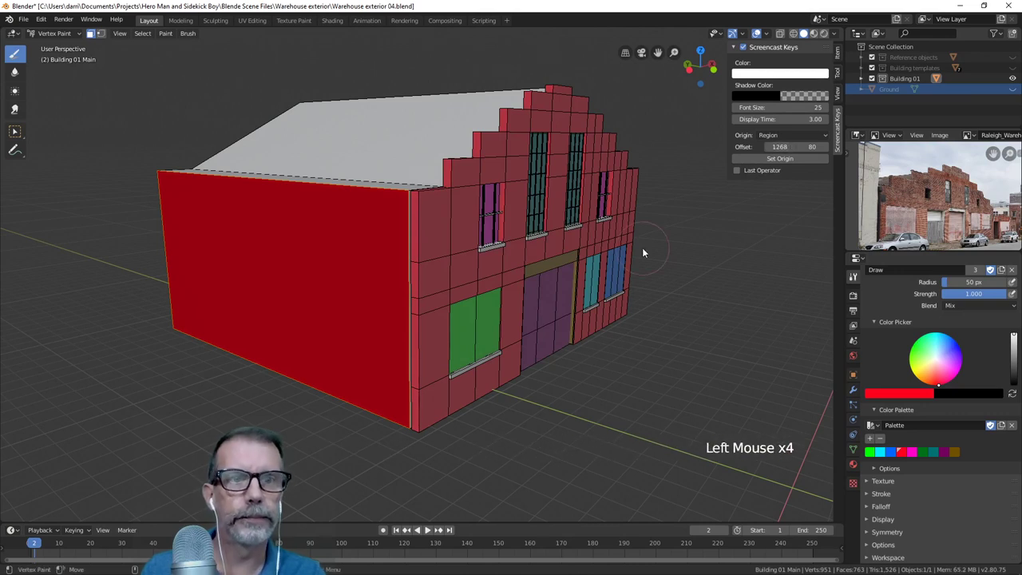
left_click(838, 54)
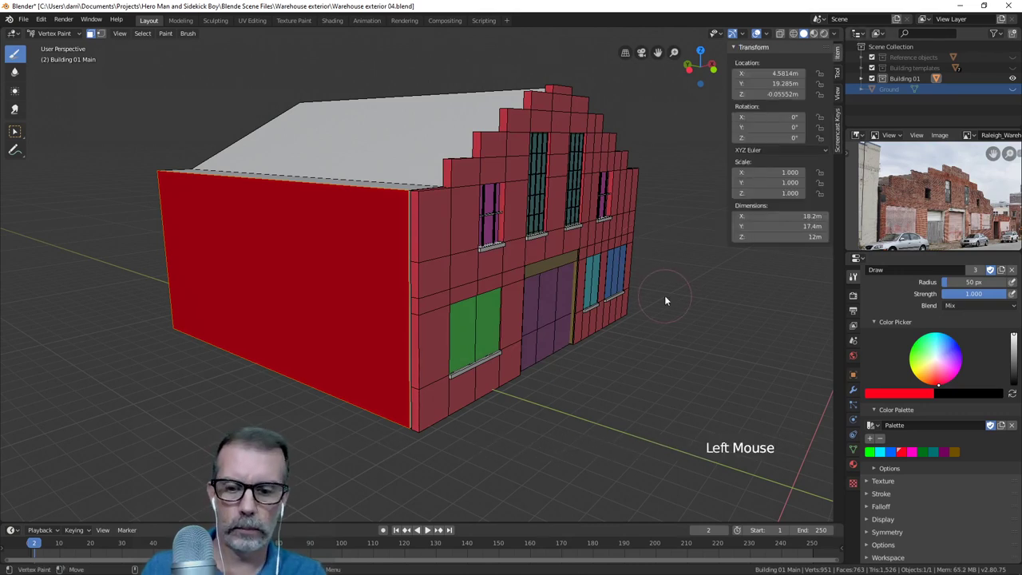
key("n")
Deselect the painted side walls and check them beside the facade
middle_click_drag(529, 346, 515, 311)
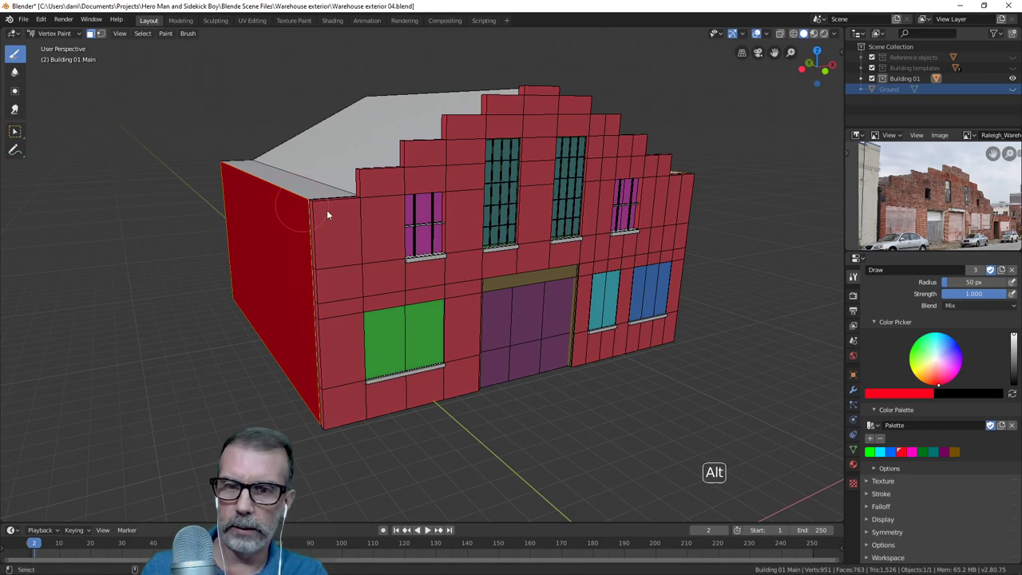
key("alt+a")
middle_click_drag(484, 278, 404, 268)
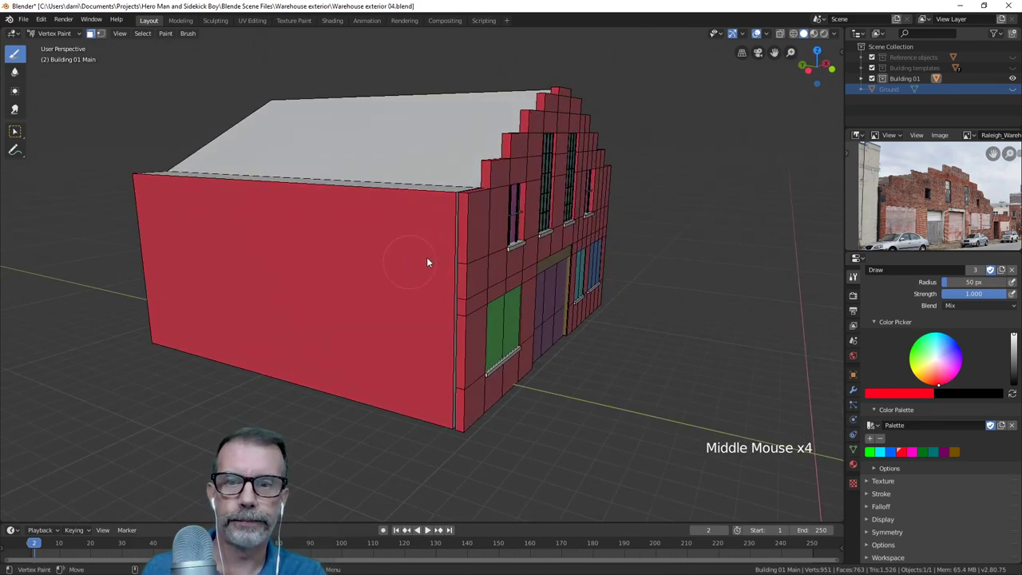
Select the narrow strip faces between side wall and facade, fill them with the same red vertex colour, and deselect them
scroll(431, 255, "up", 1)
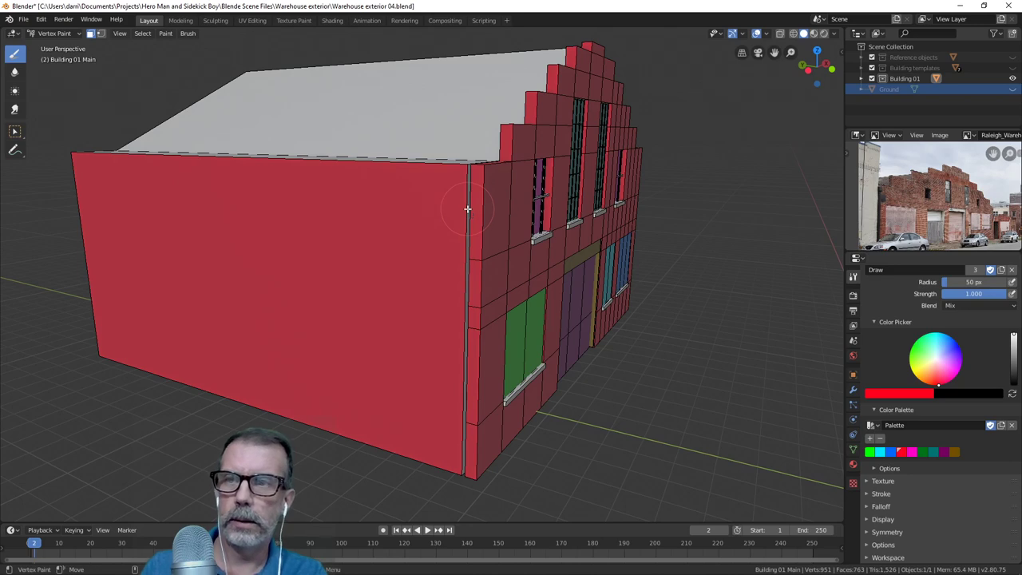
key("Tab")
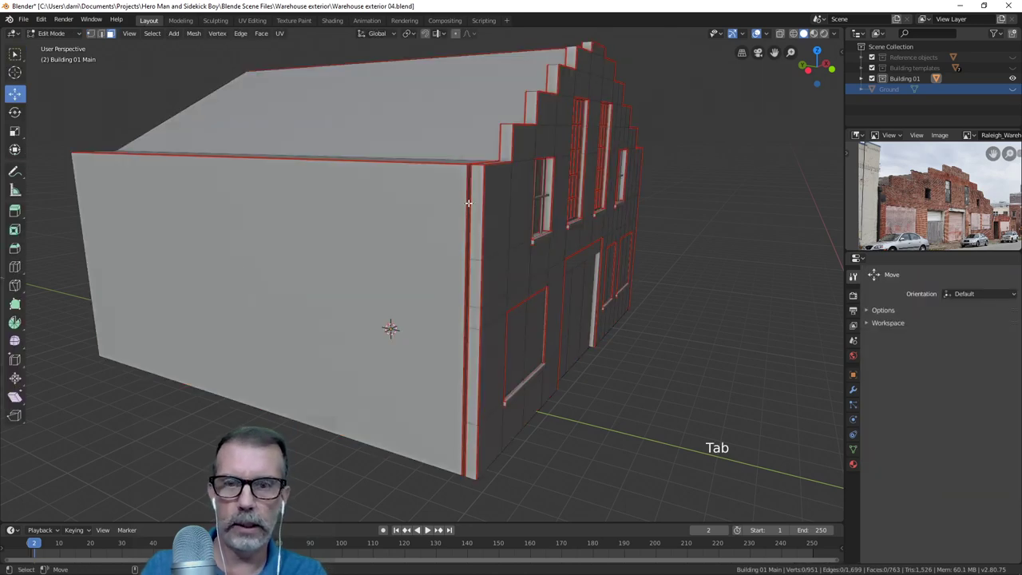
key("l")
mouse_move(626, 238)
middle_mouse_down()
mouse_move(609, 136)
mouse_move(708, 146)
mouse_move(353, 372)
mouse_move(440, 320)
middle_mouse_up()
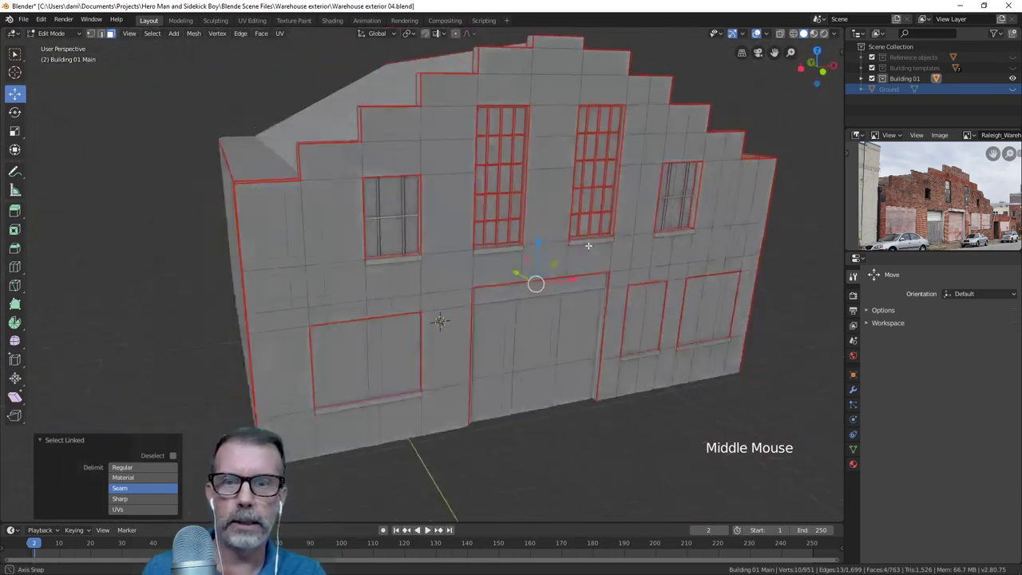
scroll(440, 319, "down", 3)
key("Tab")
middle_click_drag(533, 264, 787, 457)
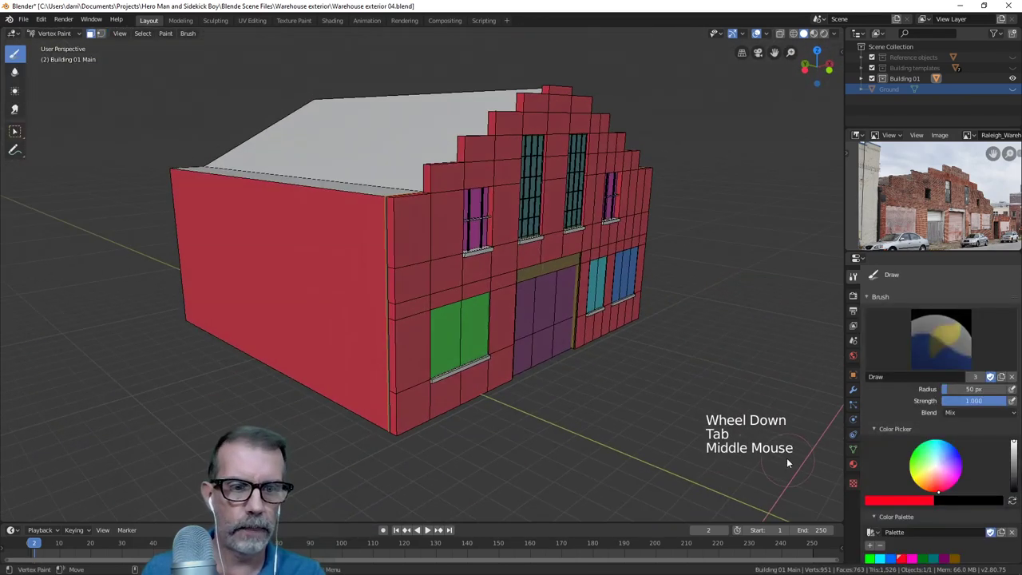
key("shift+k")
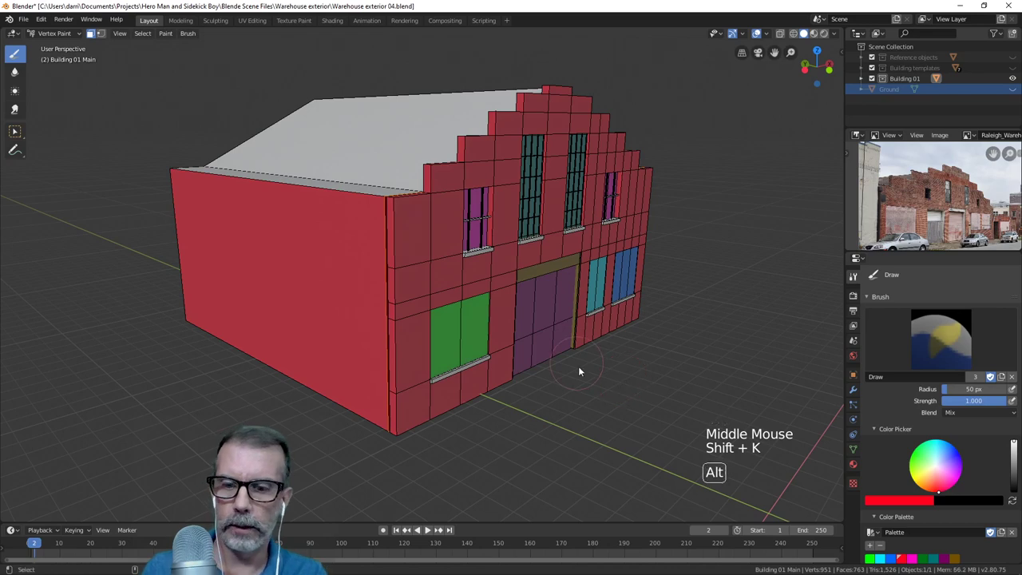
key("alt+a")
Select the four roof faces of the warehouse in Edit Mode, including both sloped faces and the edge strips
middle_click_drag(579, 367, 436, 204)
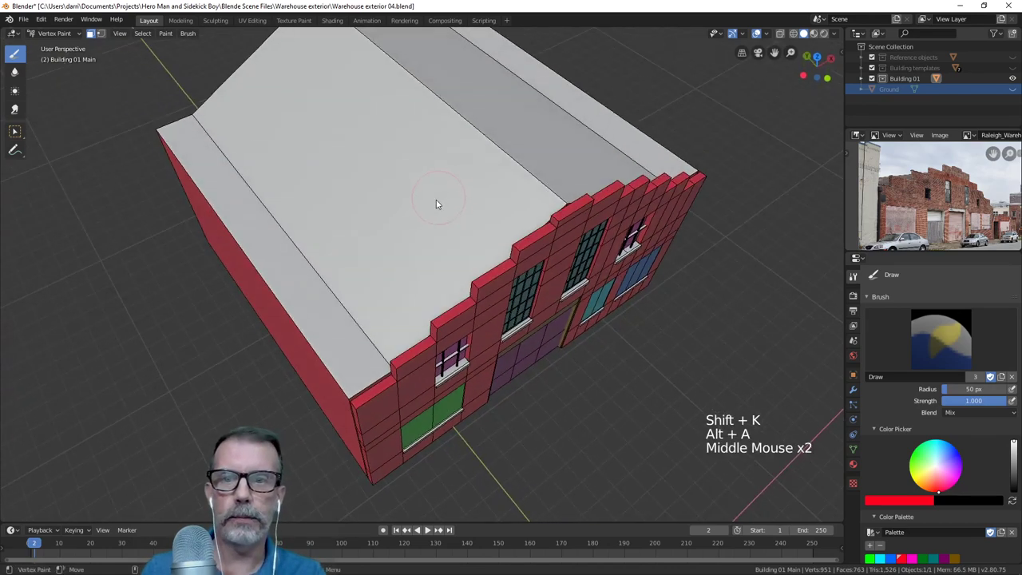
key("Tab")
left_click(324, 302)
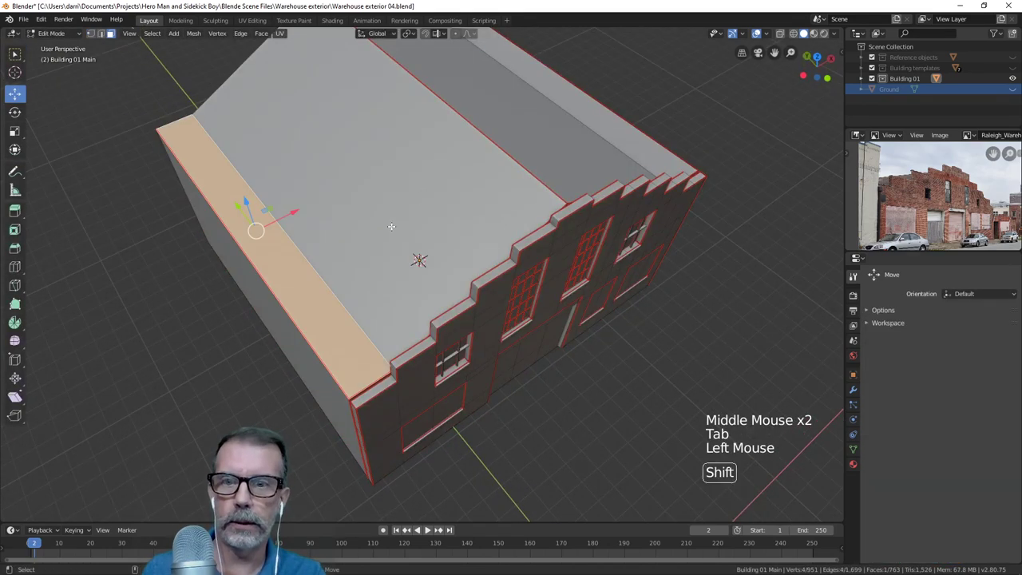
left_click(536, 107, "shift")
left_click(528, 131, "shift")
middle_click_drag(528, 131, 533, 221)
left_click(673, 229, "shift")
scroll(541, 196, "down", 1)
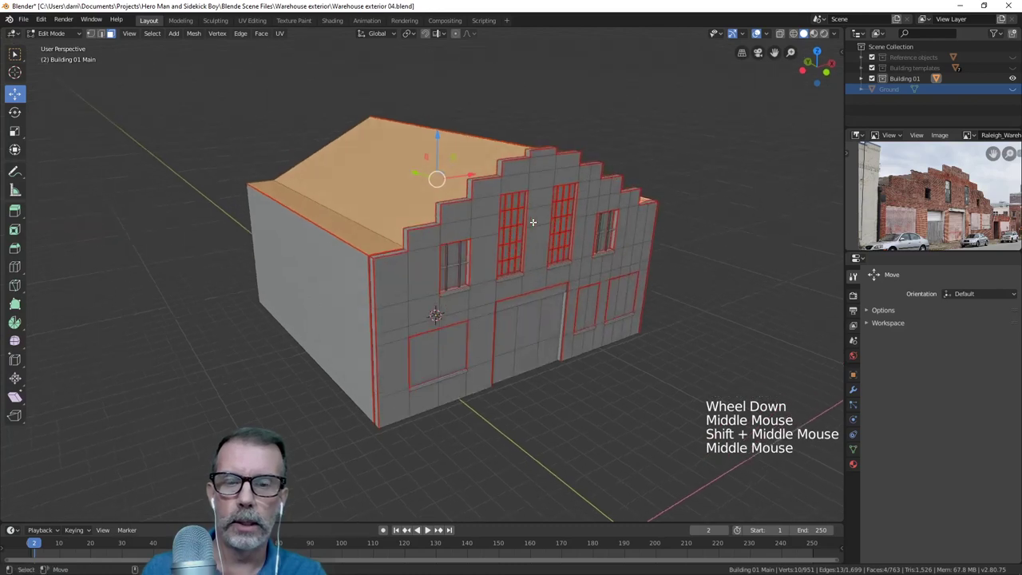
Return to Vertex Paint mode and mix a pale olive-yellow brush colour that is not in the palette
key("Tab")
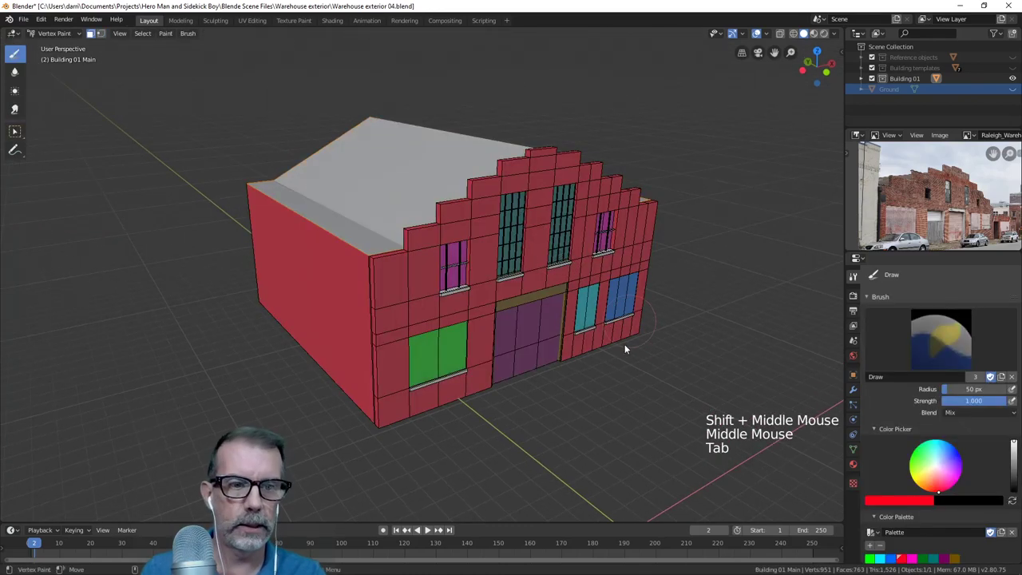
scroll(924, 378, "down", 6)
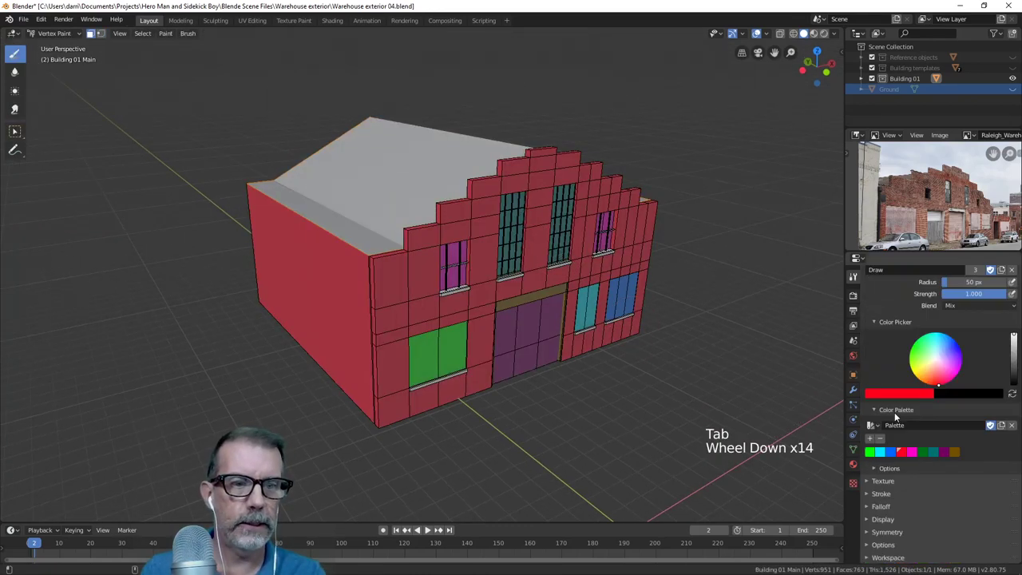
left_click_drag(938, 386, 923, 383)
left_click_drag(1012, 340, 1013, 357)
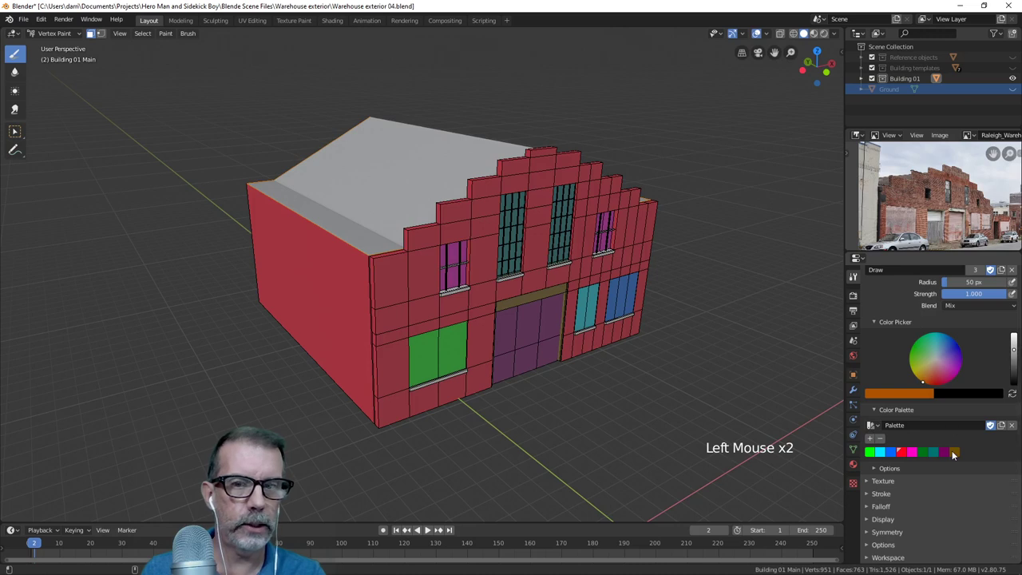
left_click_drag(923, 382, 911, 368)
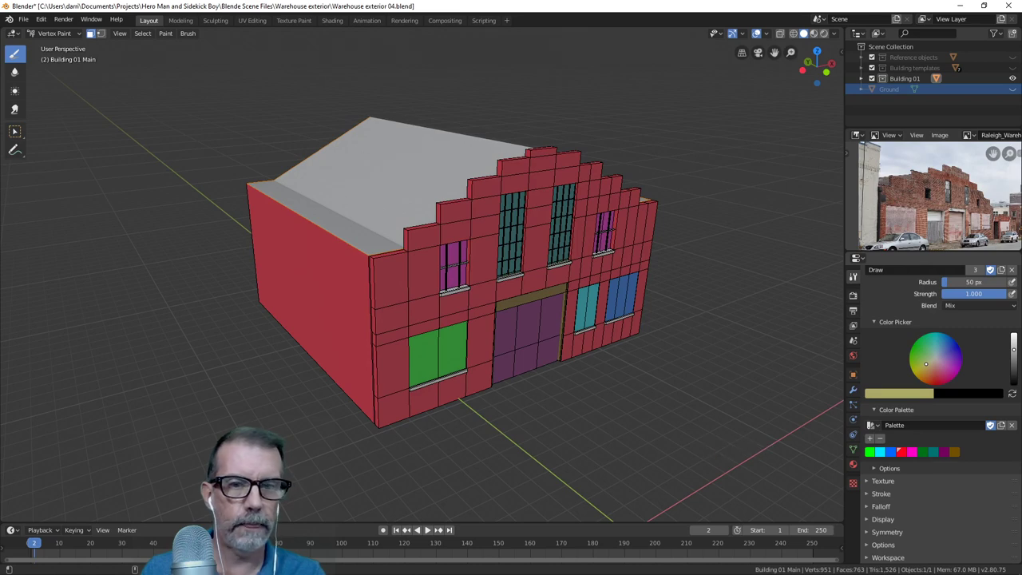
Fill the selected roof faces with the pale olive-yellow colour and deselect them
scroll(531, 349, "up", 2)
middle_click_drag(531, 349, 537, 354)
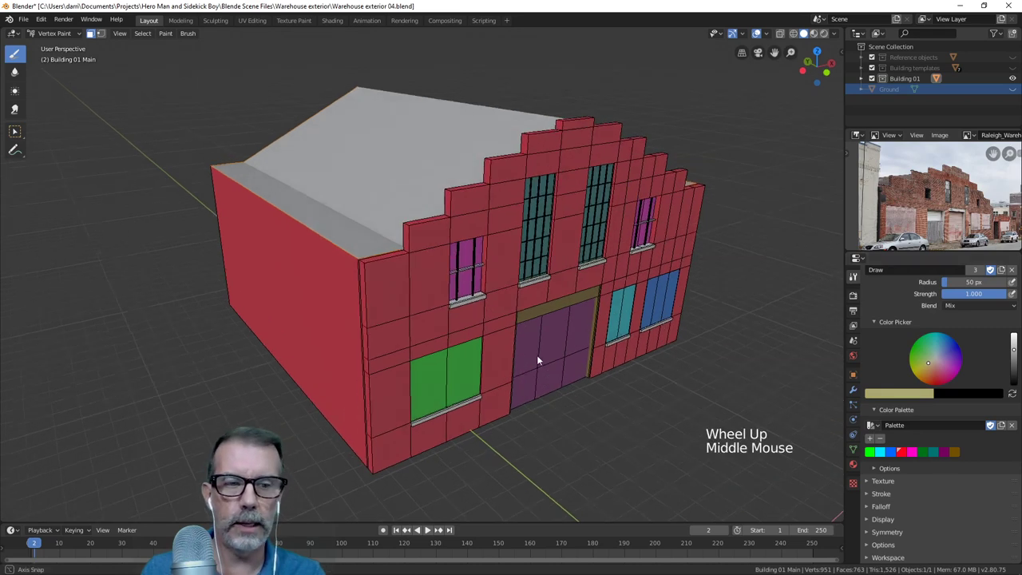
middle_click_drag(639, 361, 664, 337, "shift")
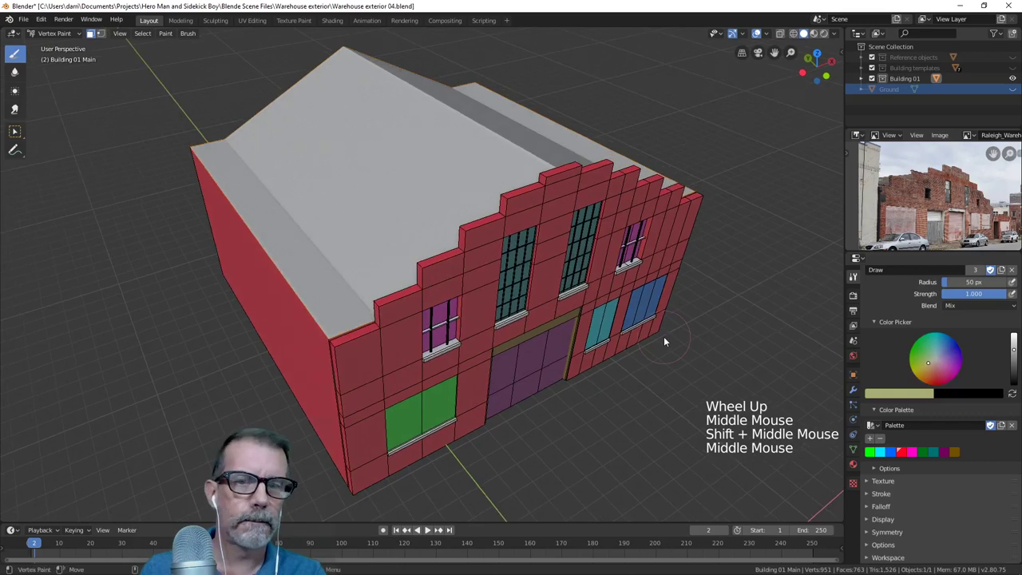
key("shift+k")
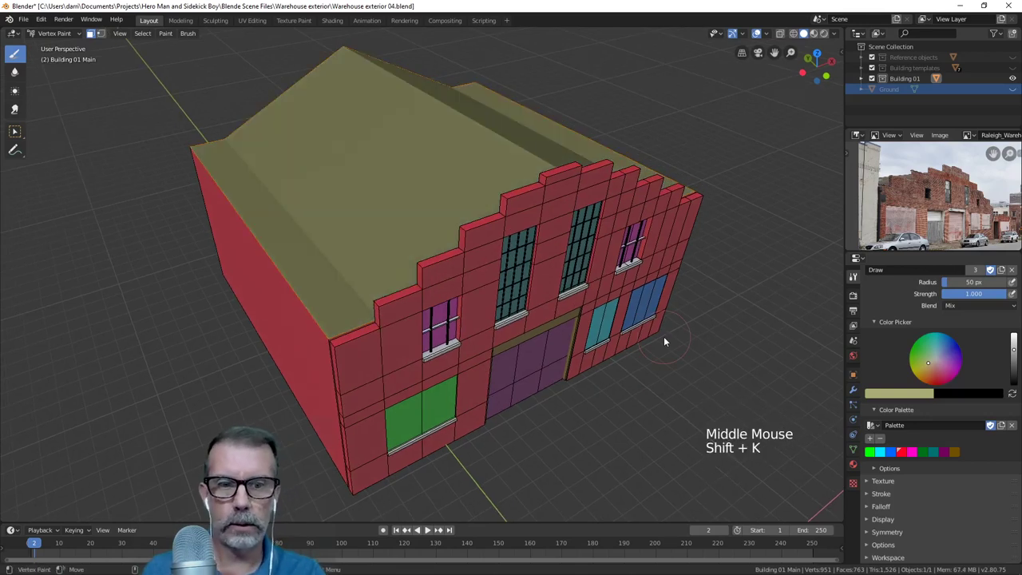
key("alt+a")
In Edit Mode, clear the selection and select the whole sill under the upper-left barred window, with Select Linked's Seam delimit turned off
mouse_move(650, 323)
middle_mouse_down()
mouse_move(680, 338)
mouse_move(655, 308)
middle_mouse_up()
scroll(525, 339, "up", 2)
scroll(525, 339, "up", 1)
middle_click_drag(526, 339, 538, 317, "shift")
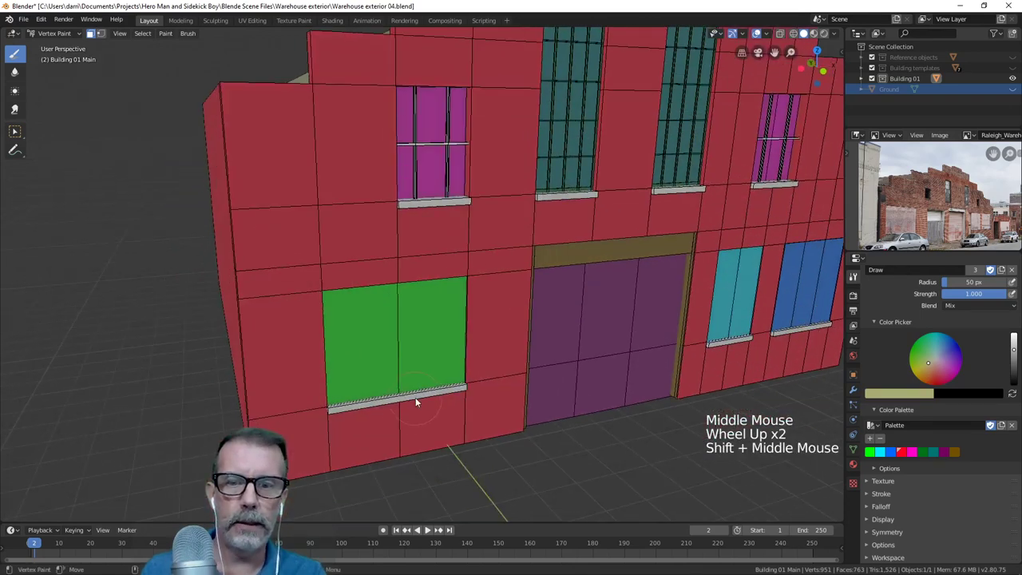
middle_click_drag(551, 384, 549, 308, "shift")
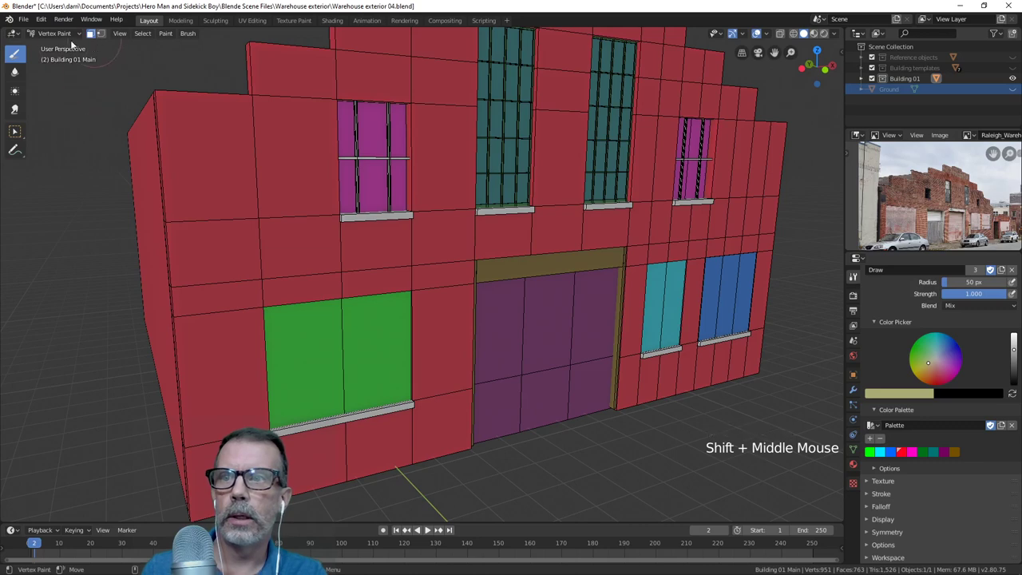
key("Tab")
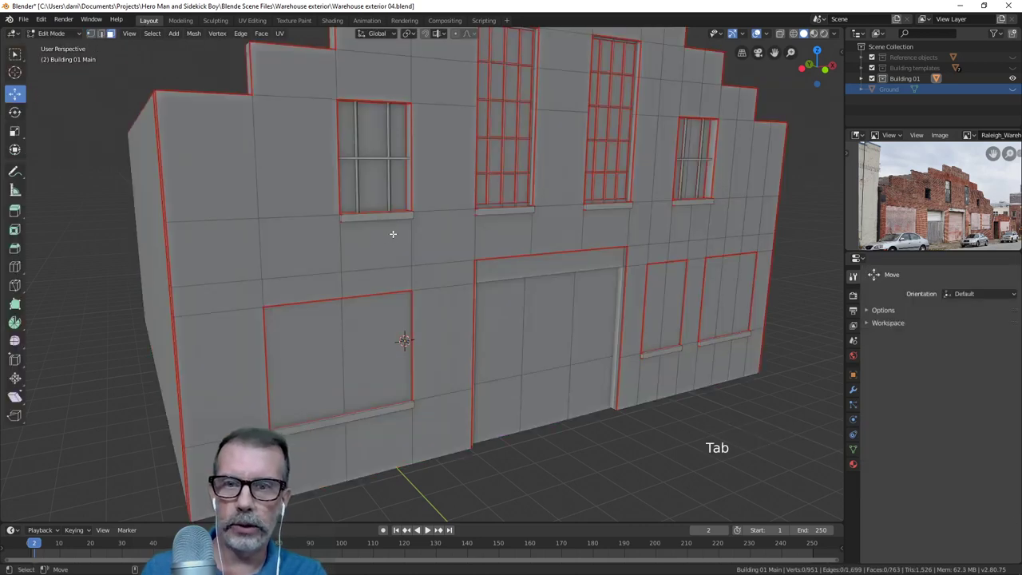
middle_click_drag(392, 230, 399, 243)
key("alt+a")
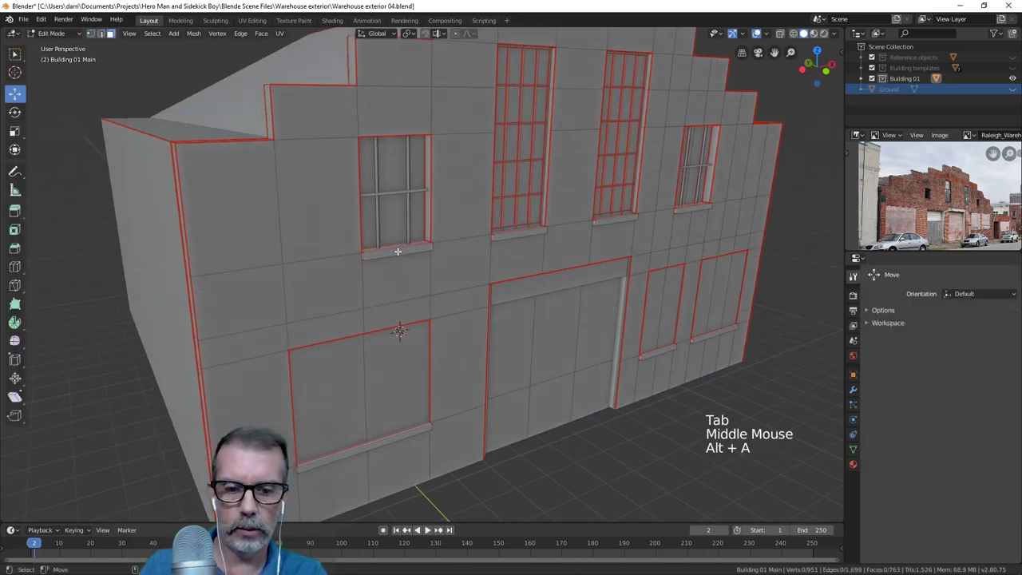
key("l")
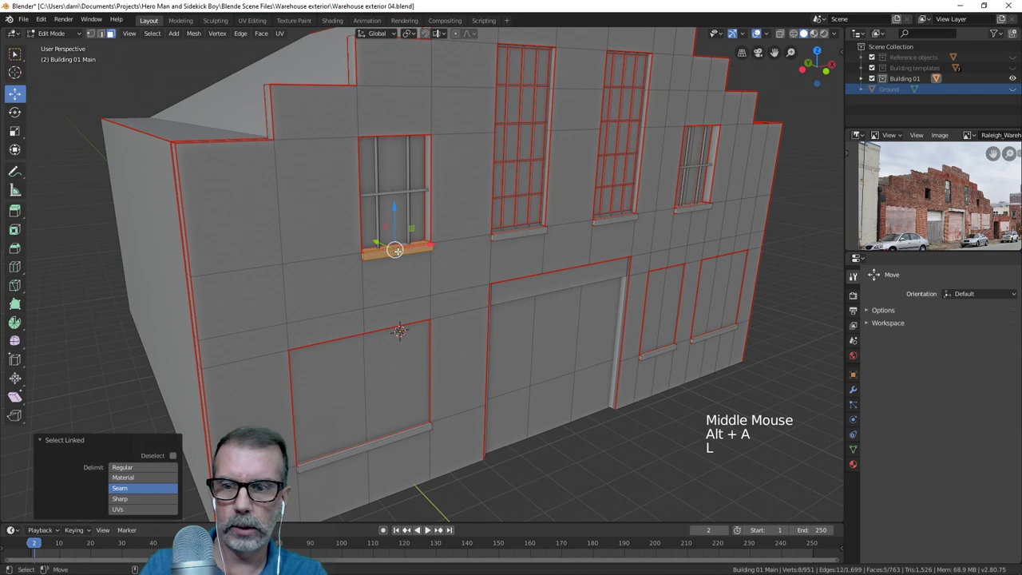
left_click(144, 487, "shift")
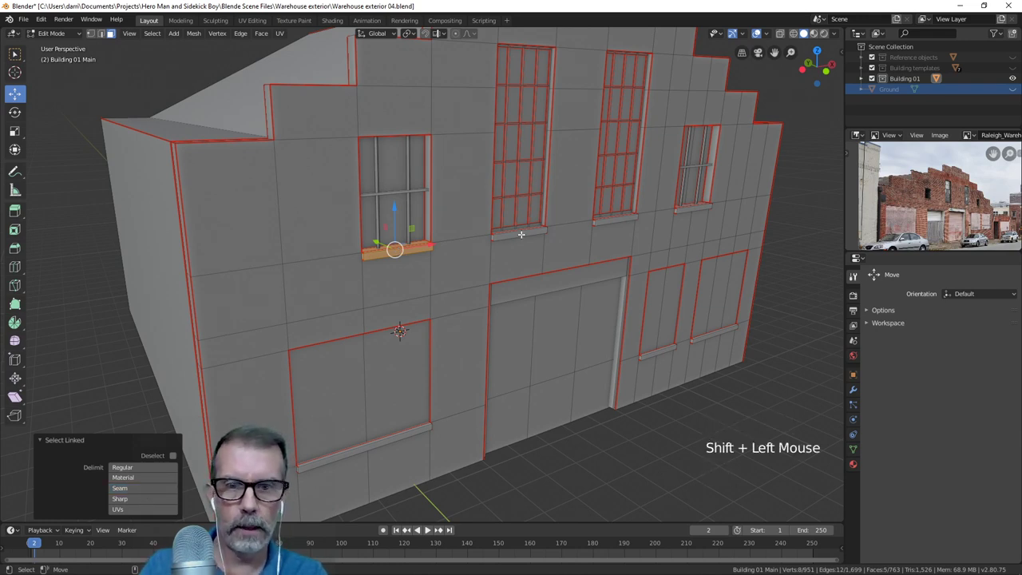
Add the remaining six window sills on both floors of the facade to the linked selection
key("l")
key("l")
key("l")
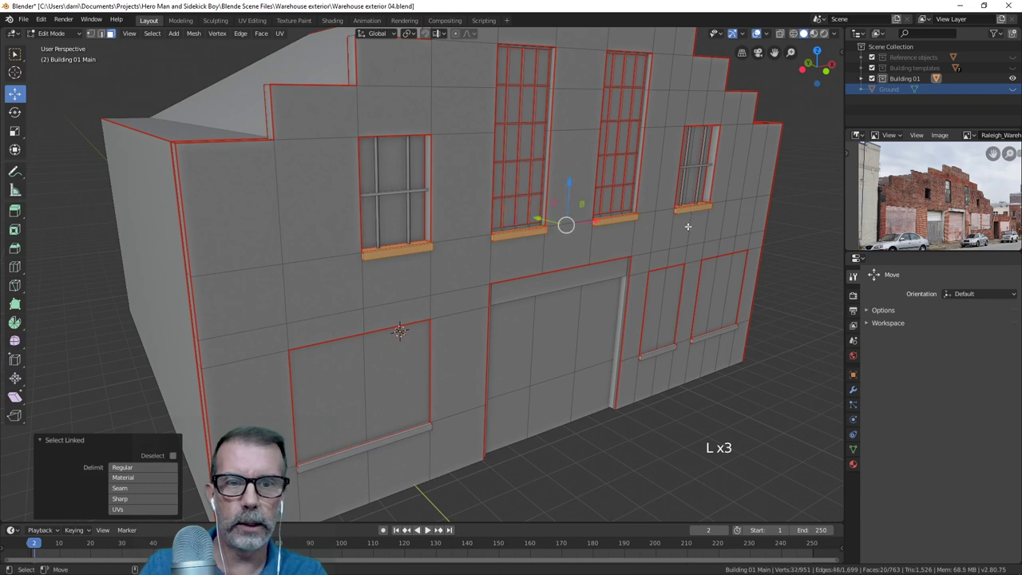
key("l")
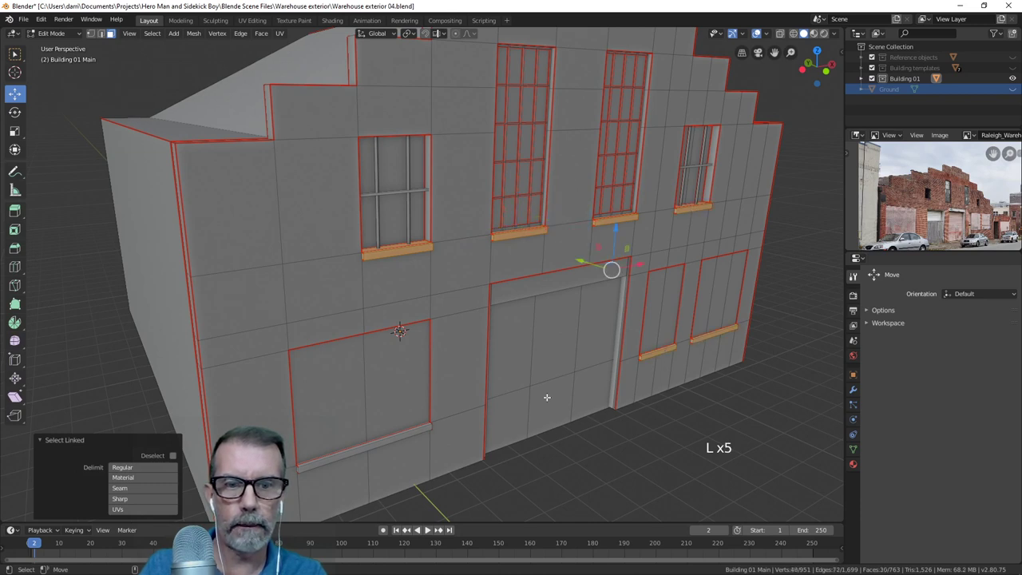
key("l")
middle_click_drag(495, 382, 500, 374)
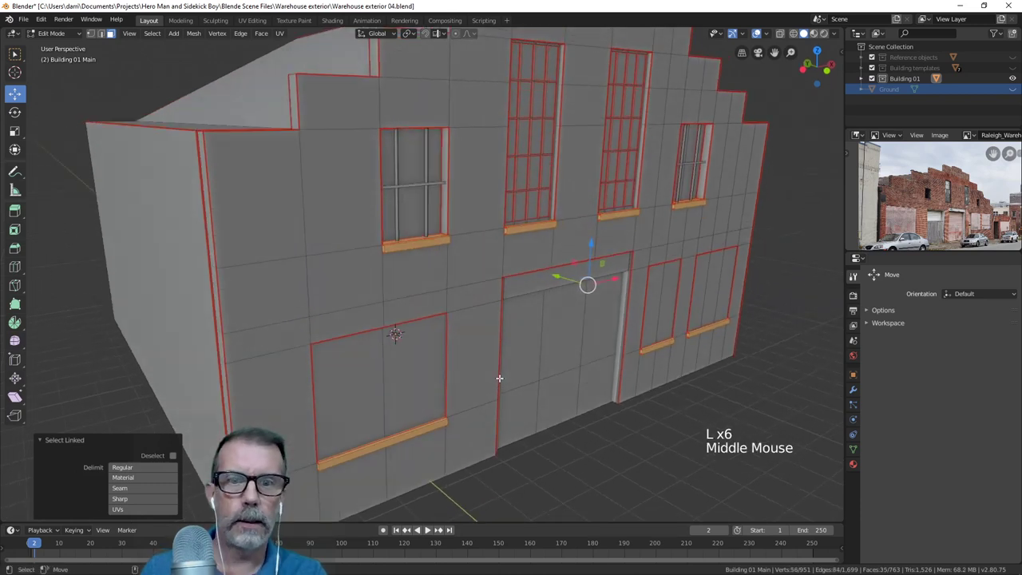
scroll(569, 285, "down", 2)
middle_click_drag(569, 285, 534, 363, "shift")
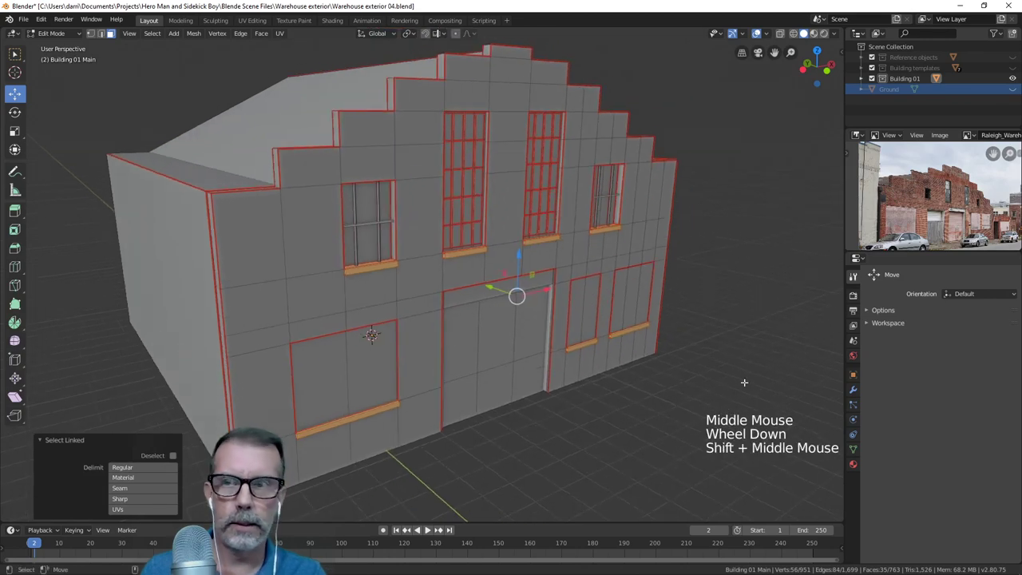
Return to Vertex Paint mode, mix a pale lavender brush colour, fill the selected window sills with it, and deselect them
key("Tab")
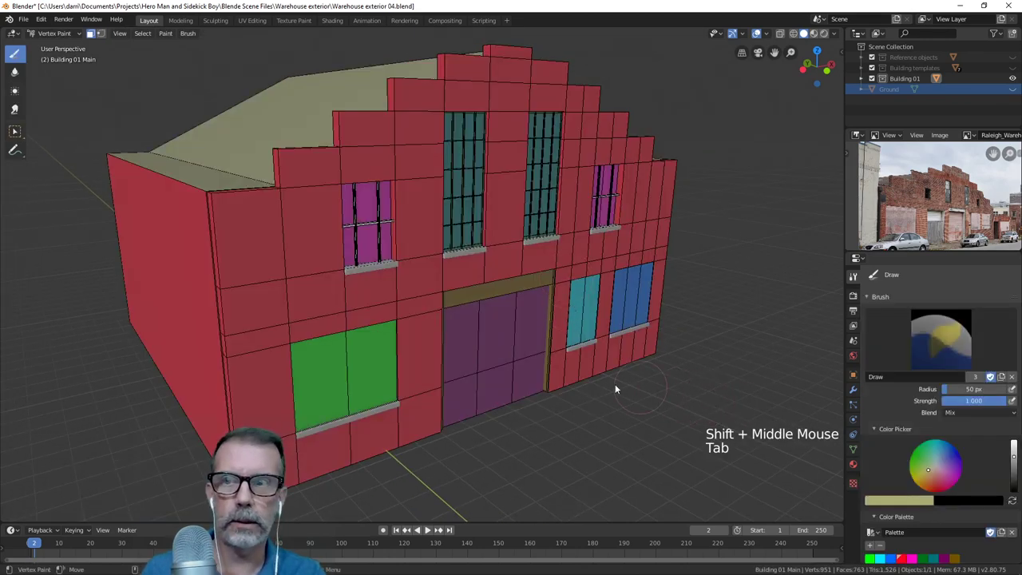
scroll(938, 397, "down", 6)
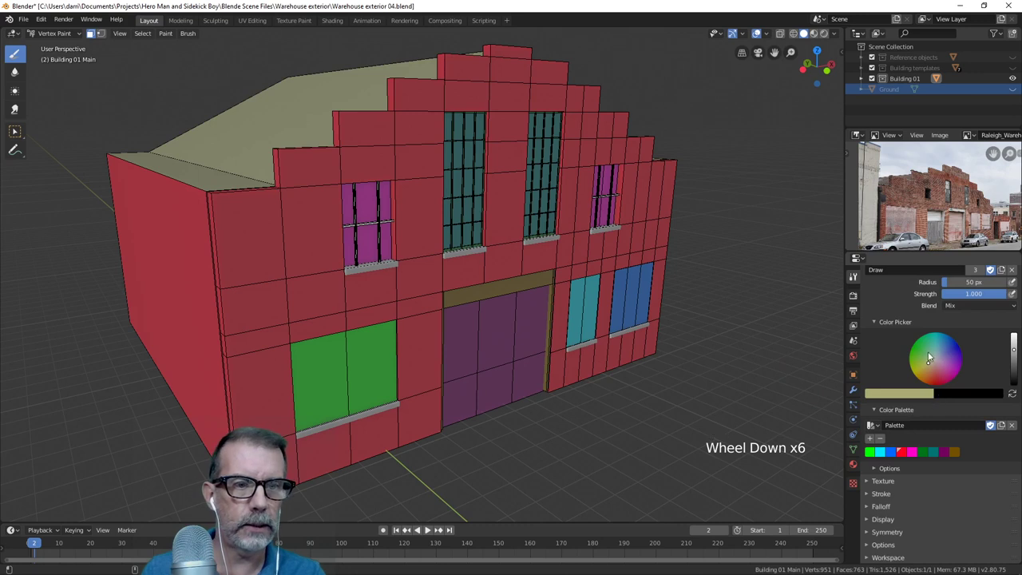
left_click(945, 354)
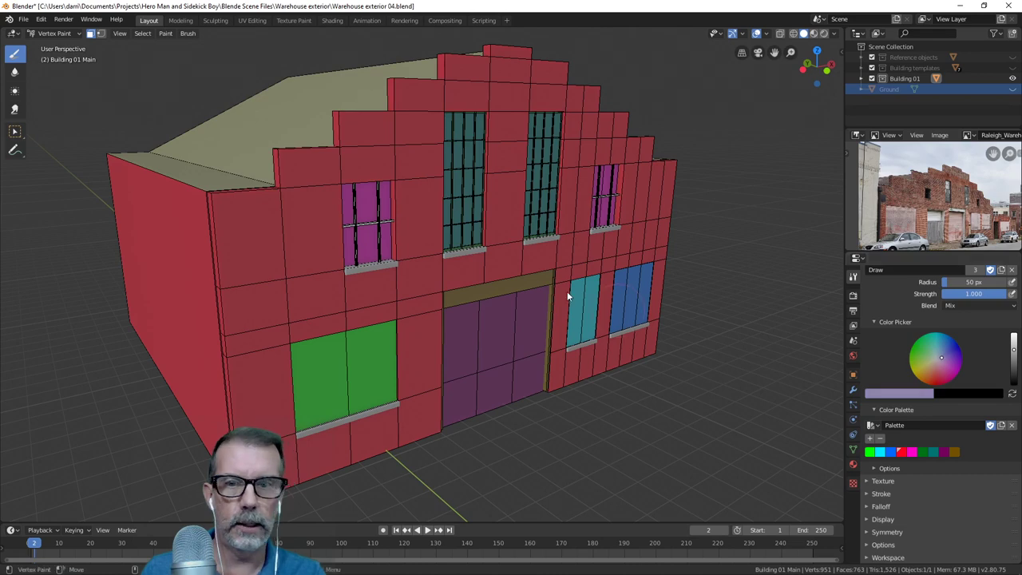
middle_click_drag(569, 297, 707, 299)
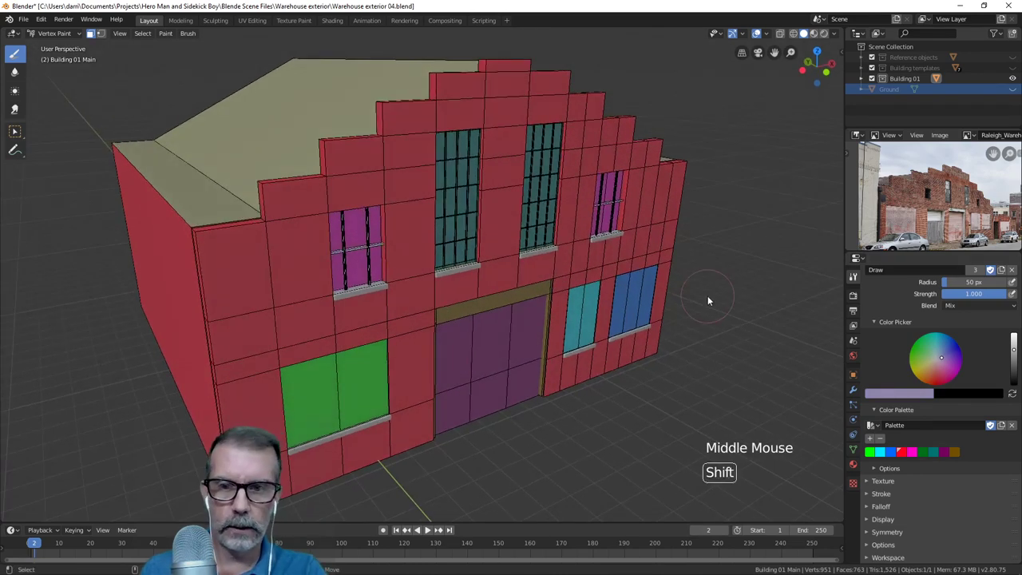
key("shift+k")
key("alt+a")
scroll(608, 303, "down", 2)
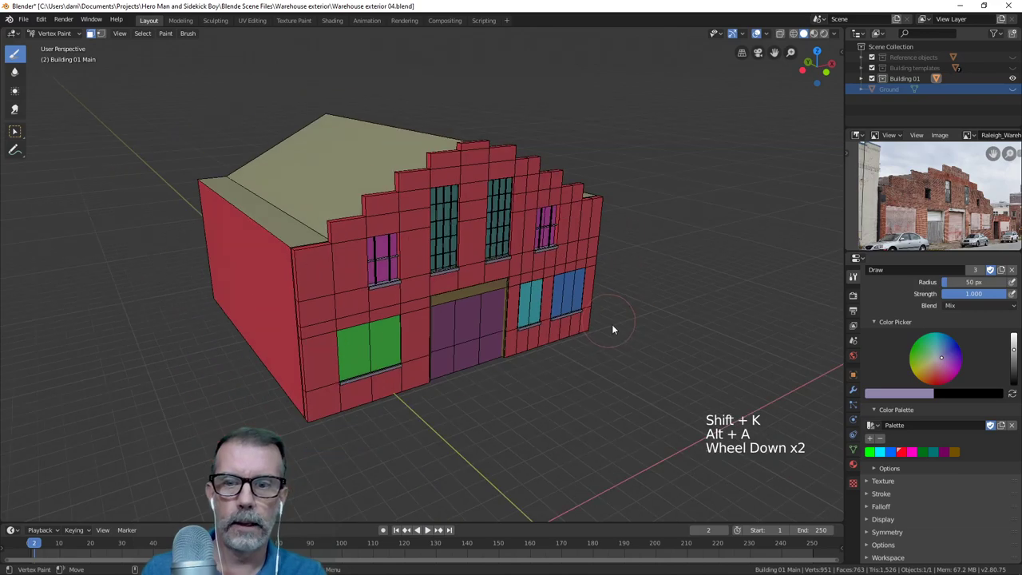
In Edit Mode, clear the selection and select the two vertical bars and the crossbar of the left magenta window
middle_click_drag(612, 331, 546, 304)
scroll(551, 321, "up", 1)
scroll(551, 321, "up", 3)
scroll(554, 295, "down", 2)
scroll(545, 300, "up", 3)
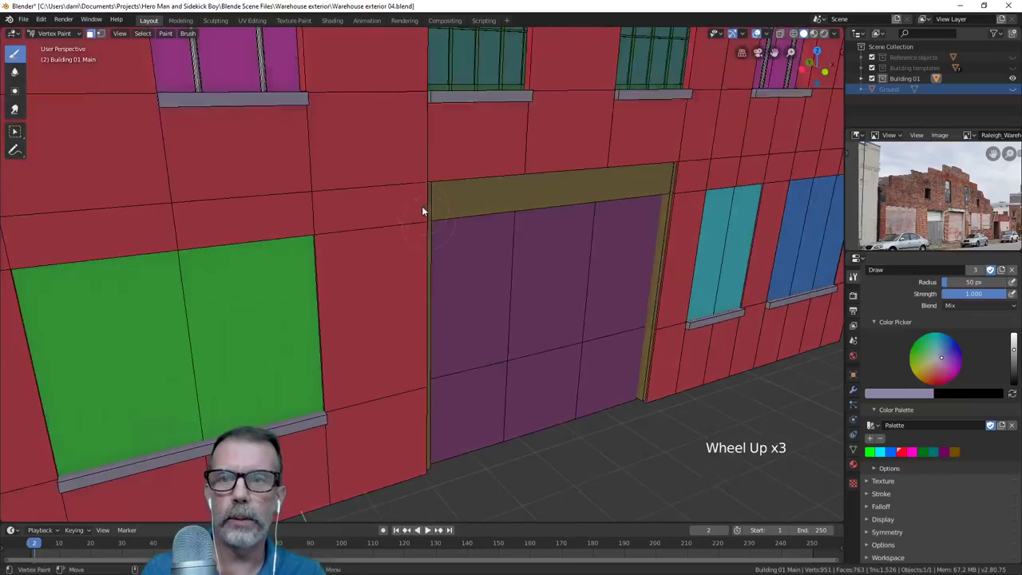
middle_click_drag(422, 205, 467, 296, "shift")
scroll(481, 269, "up", 1)
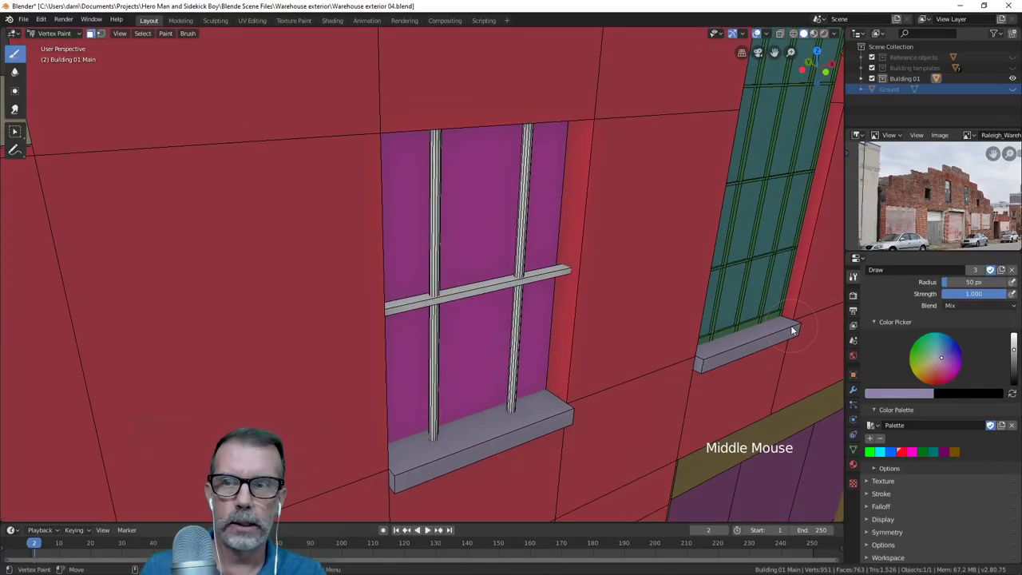
key("Tab")
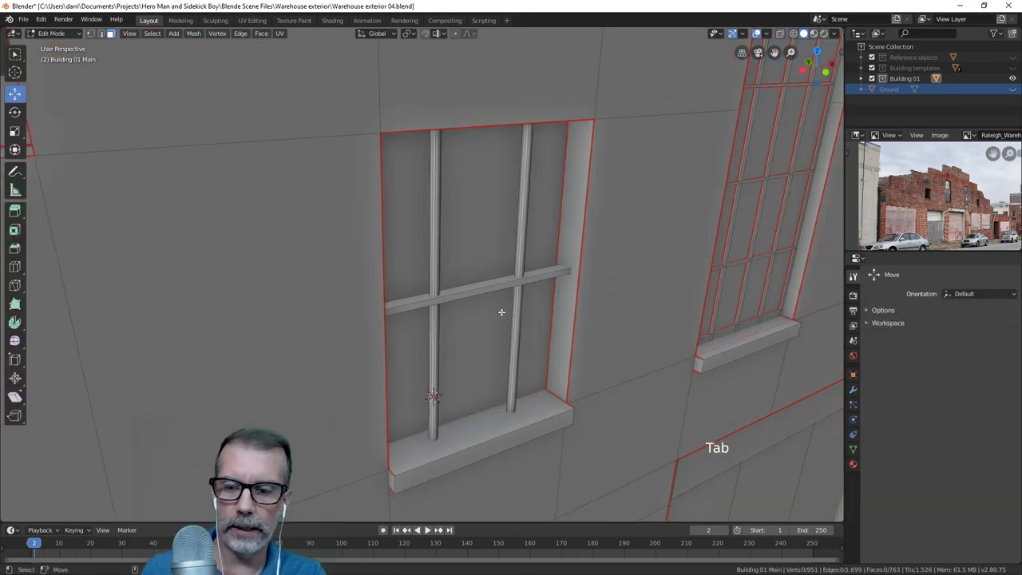
key("alt+a")
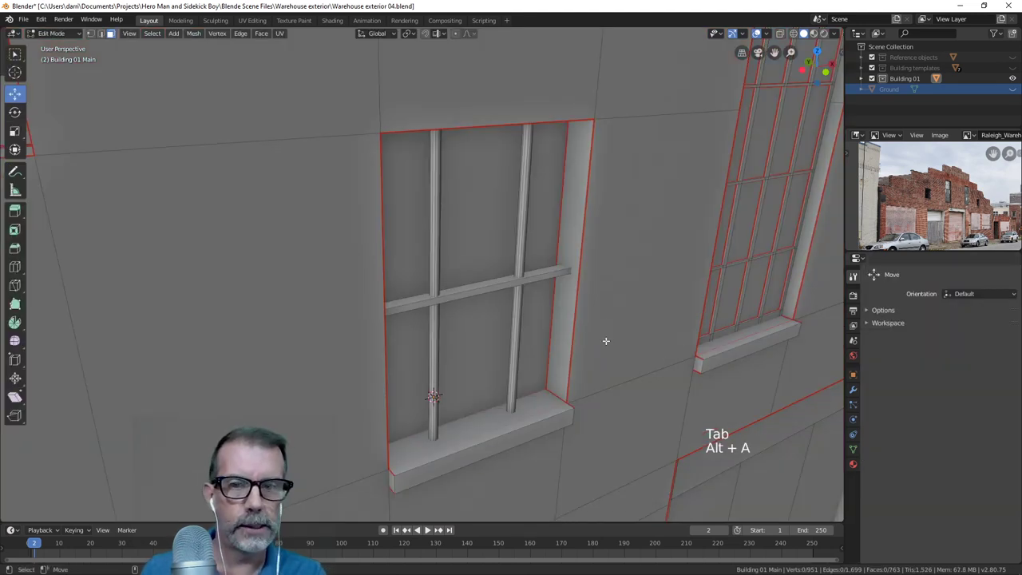
middle_click_drag(605, 341, 548, 335)
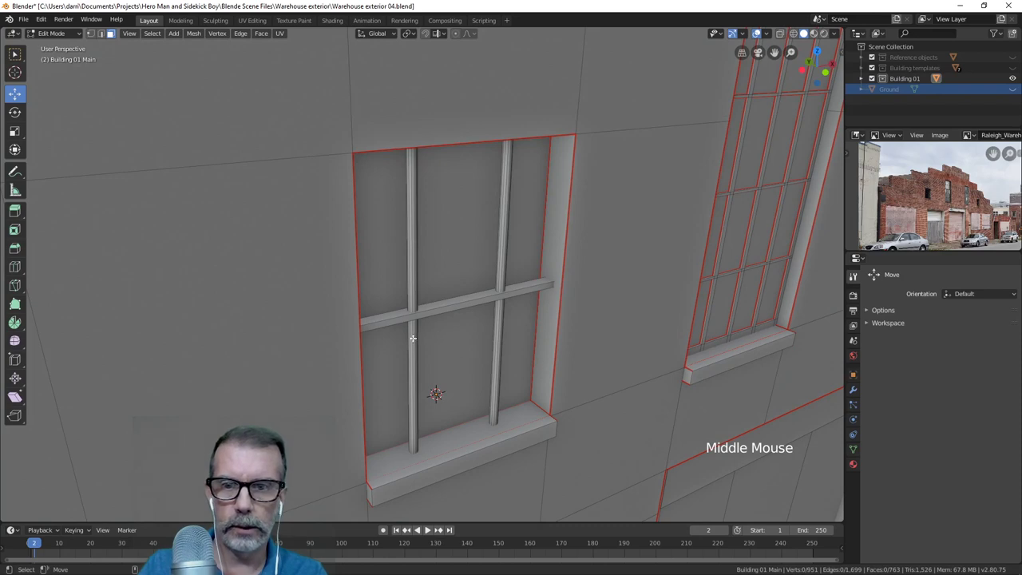
key("l")
key("l")
key("l")
scroll(568, 304, "down", 2)
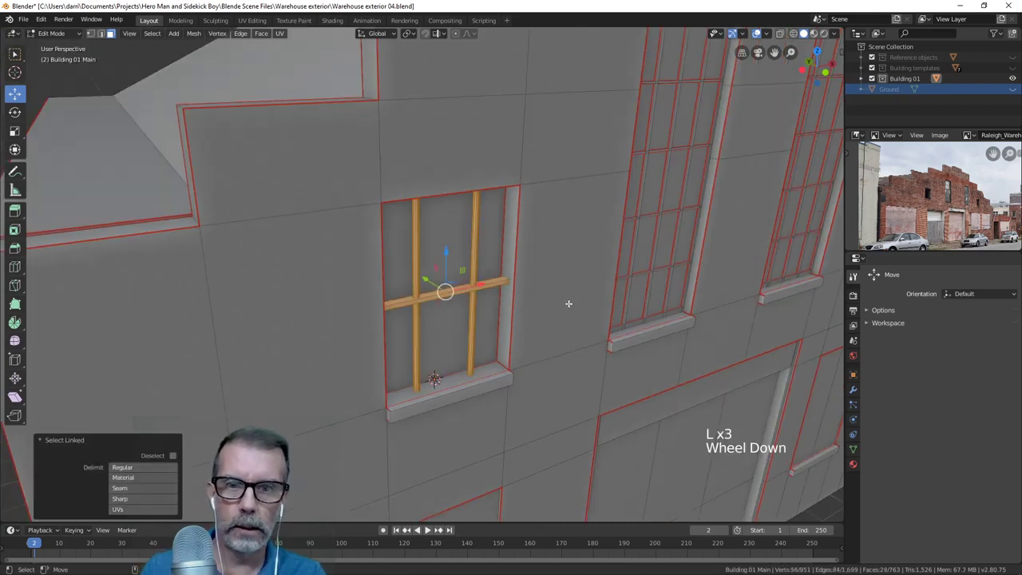
Add the two vertical bars and the crossbar of the right magenta window to the selection
middle_click_drag(677, 296, 524, 279, "shift")
scroll(477, 303, "up", 2)
scroll(388, 301, "up", 4)
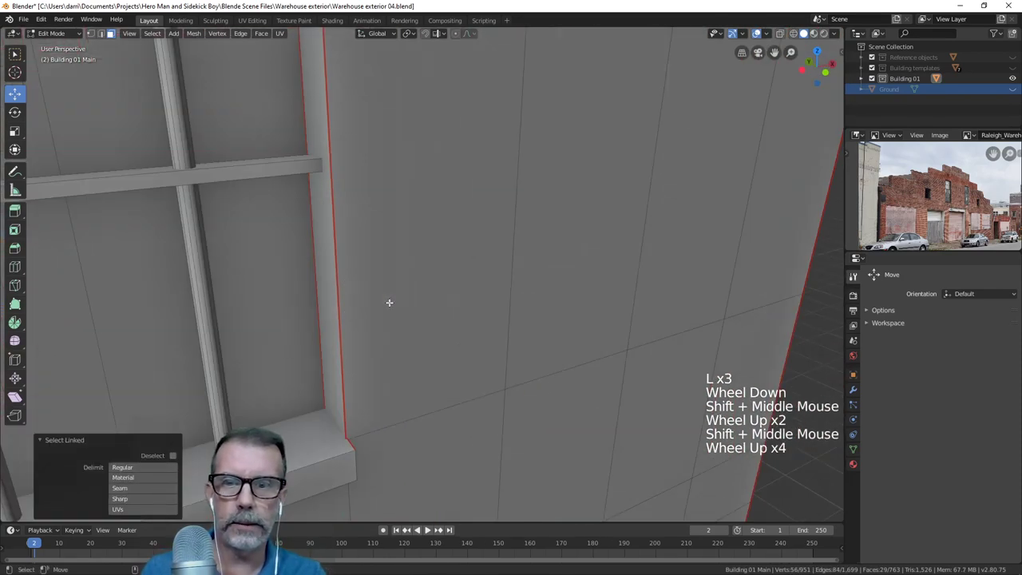
middle_click_drag(388, 301, 506, 292, "shift")
scroll(544, 295, "down", 1)
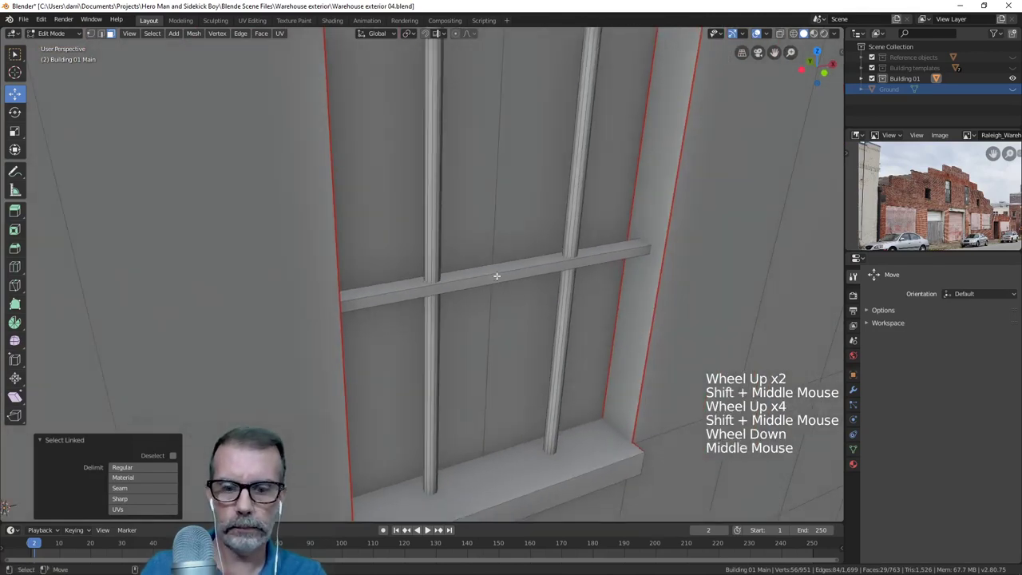
key("l")
key("l")
key("l")
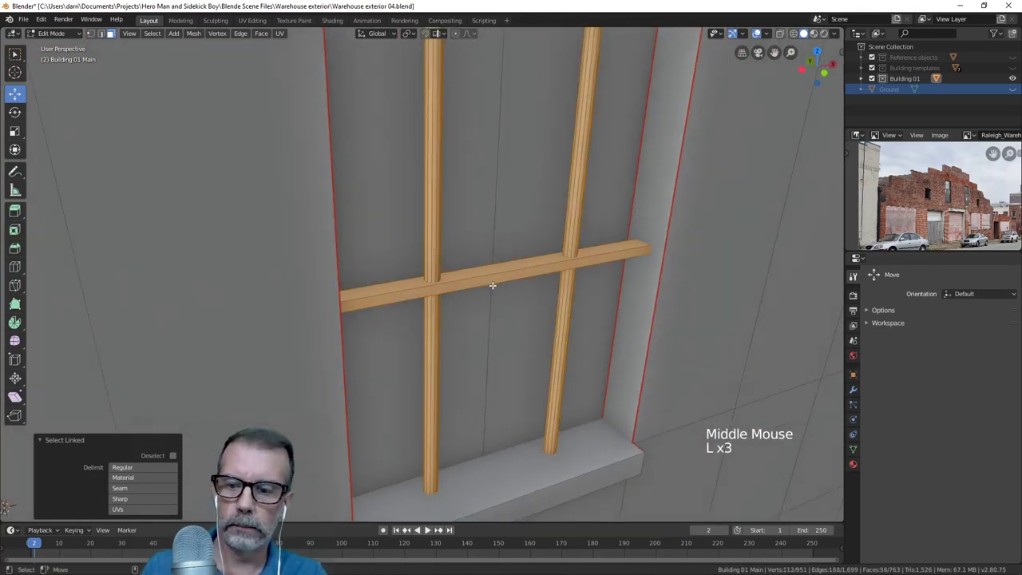
scroll(479, 295, "down", 6)
middle_click_drag(431, 335, 587, 283, "shift")
Return to Vertex Paint mode and mix a dark muted green brush colour that is not in the palette
key("Tab")
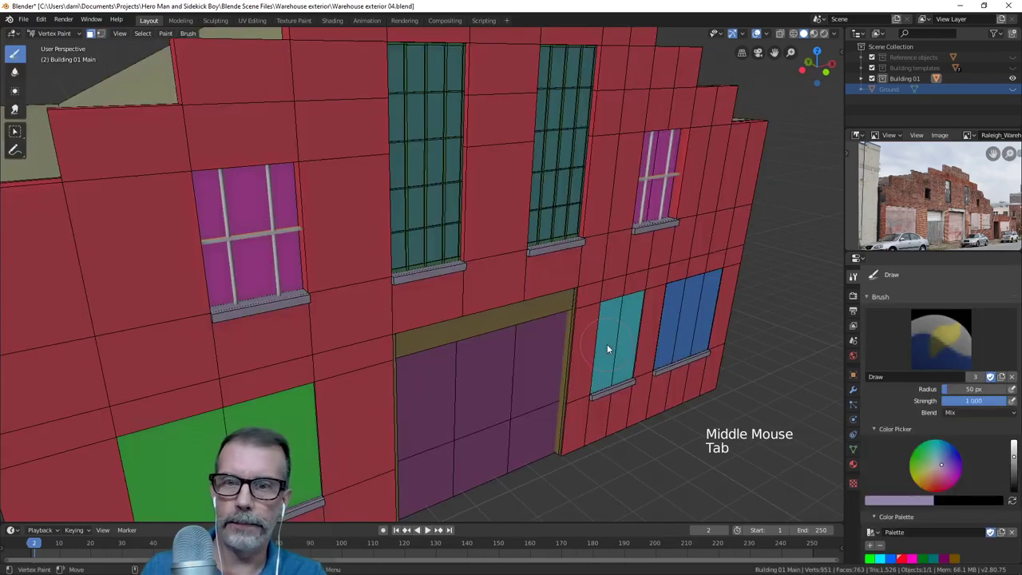
scroll(893, 433, "down", 5)
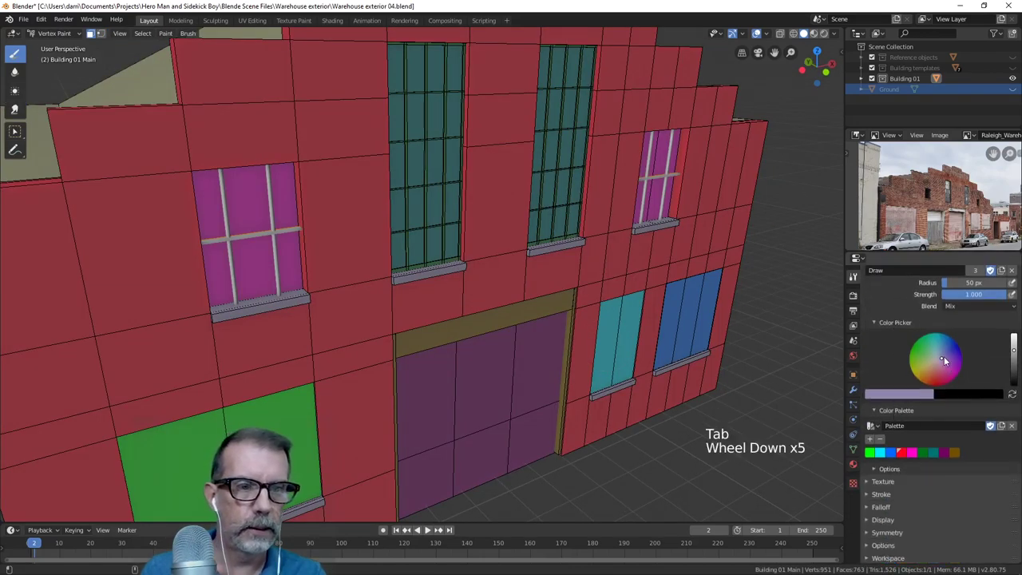
mouse_move(944, 356)
left_mouse_down()
mouse_move(934, 373)
mouse_move(933, 347)
left_mouse_up()
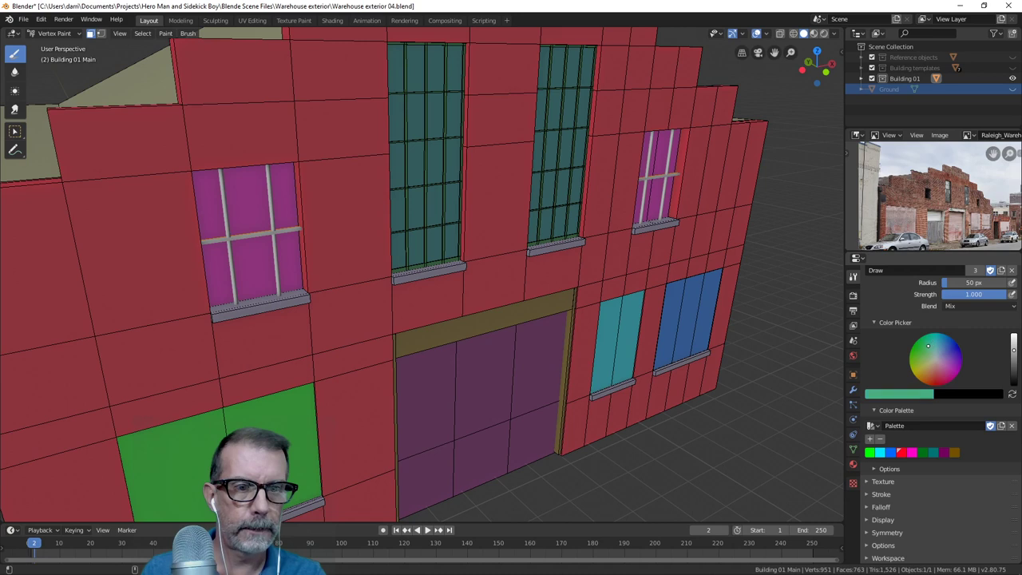
left_click_drag(935, 344, 943, 344)
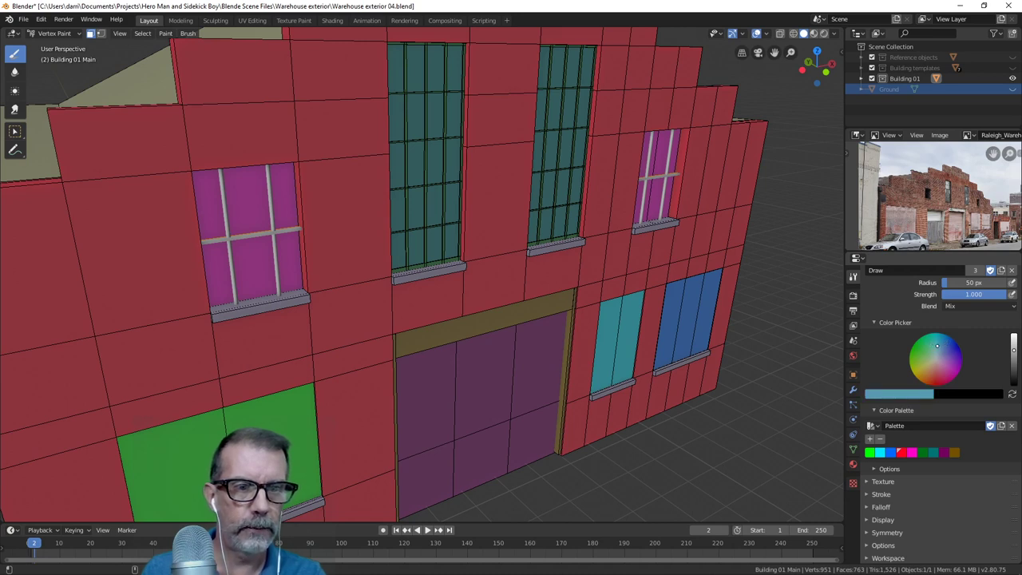
left_click(893, 452)
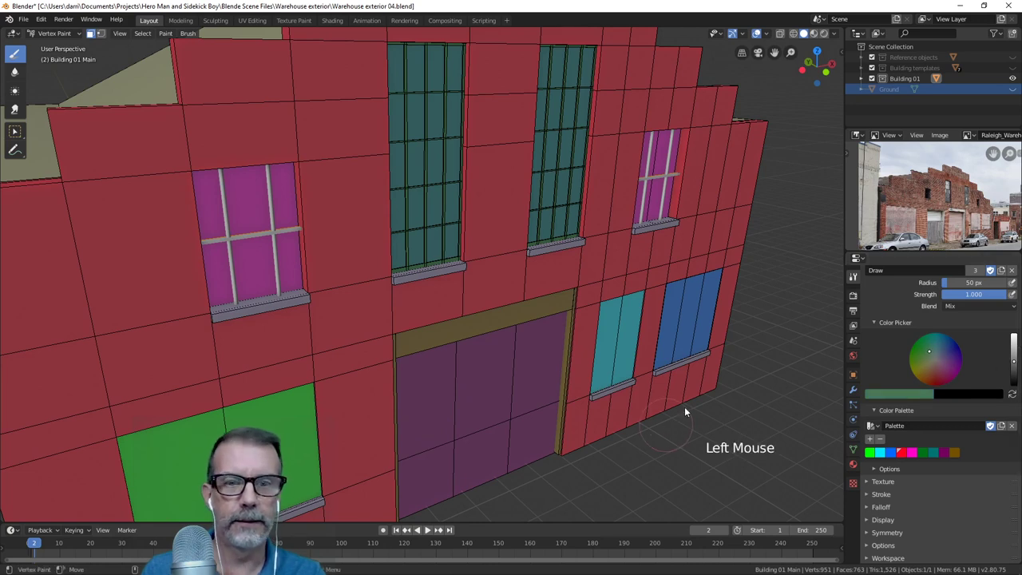
Fill the selected bars of both magenta windows with the muted green colour and deselect them
scroll(684, 406, "down", 2)
middle_click_drag(684, 403, 685, 359)
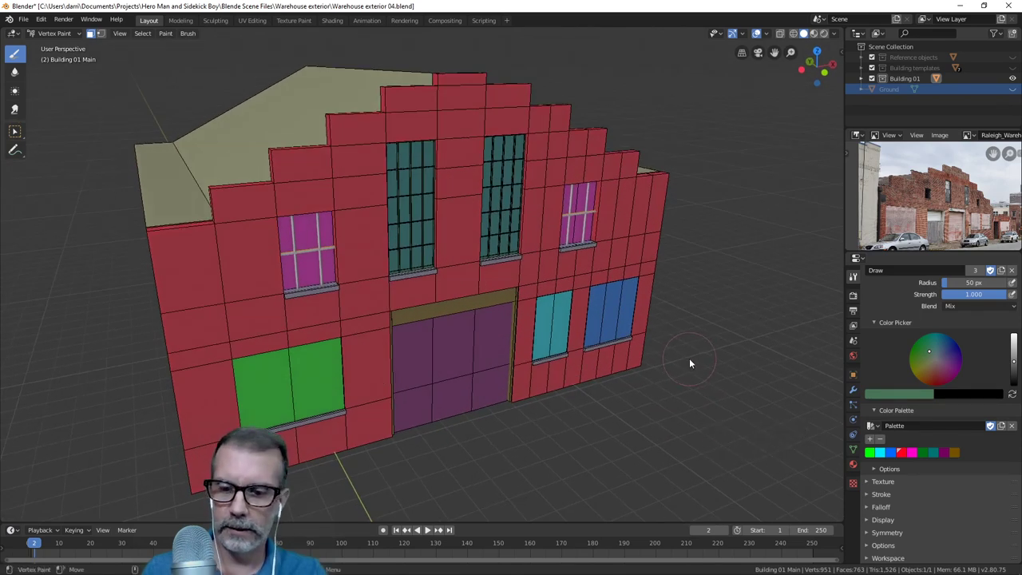
key("shift+k")
key("alt+a")
Inspect the painted facade, checking the window bars and sills up close and the building as a whole
scroll(507, 297, "up", 4)
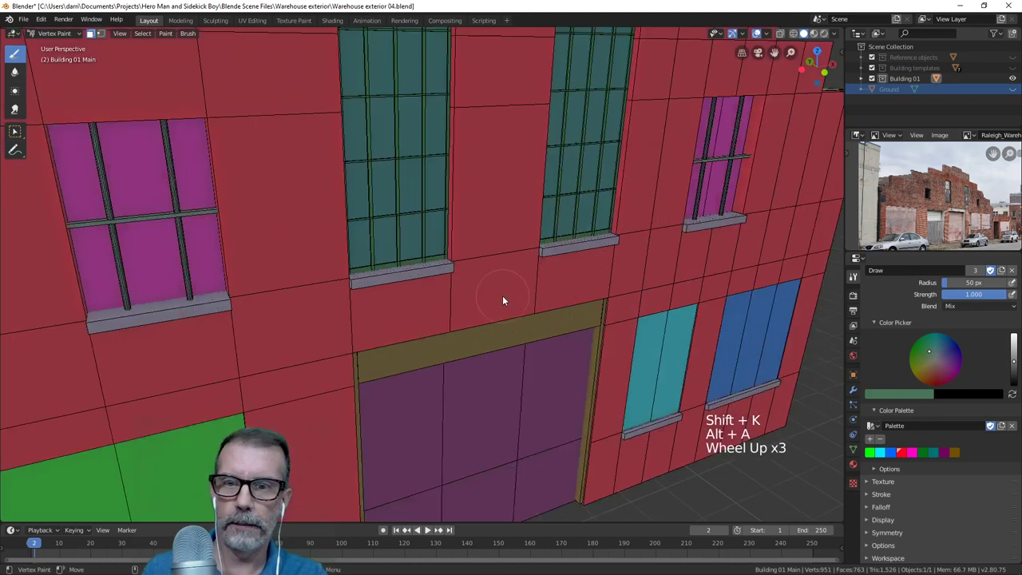
scroll(501, 297, "down", 2)
middle_click_drag(501, 297, 472, 288)
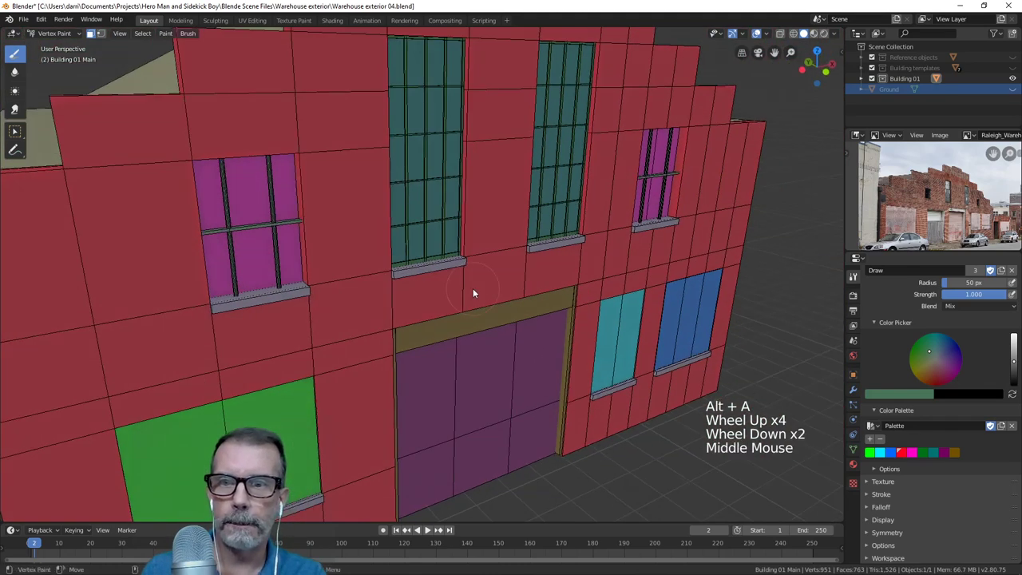
scroll(484, 285, "up", 1)
scroll(484, 284, "down", 4)
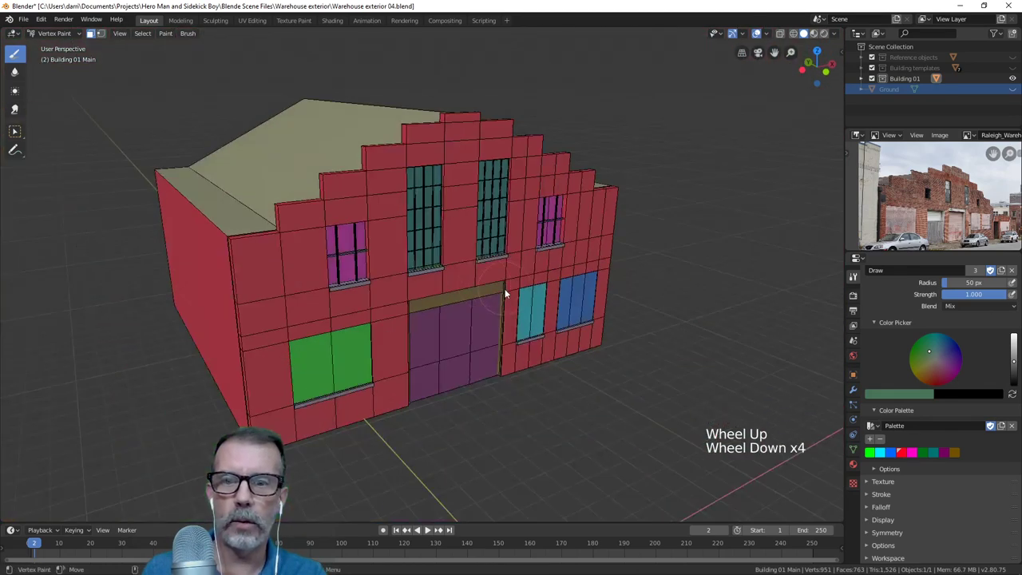
scroll(505, 289, "down", 1)
mouse_move(505, 288)
middle_mouse_down("shift")
mouse_move(550, 293)
mouse_move(611, 277)
mouse_move(514, 267)
mouse_move(440, 290)
mouse_move(415, 338)
mouse_move(511, 331)
mouse_move(568, 303)
mouse_move(540, 306)
middle_mouse_up("shift")
scroll(573, 314, "up", 1)
Leave Vertex Paint mode and switch the main building to Object Mode
key("Tab")
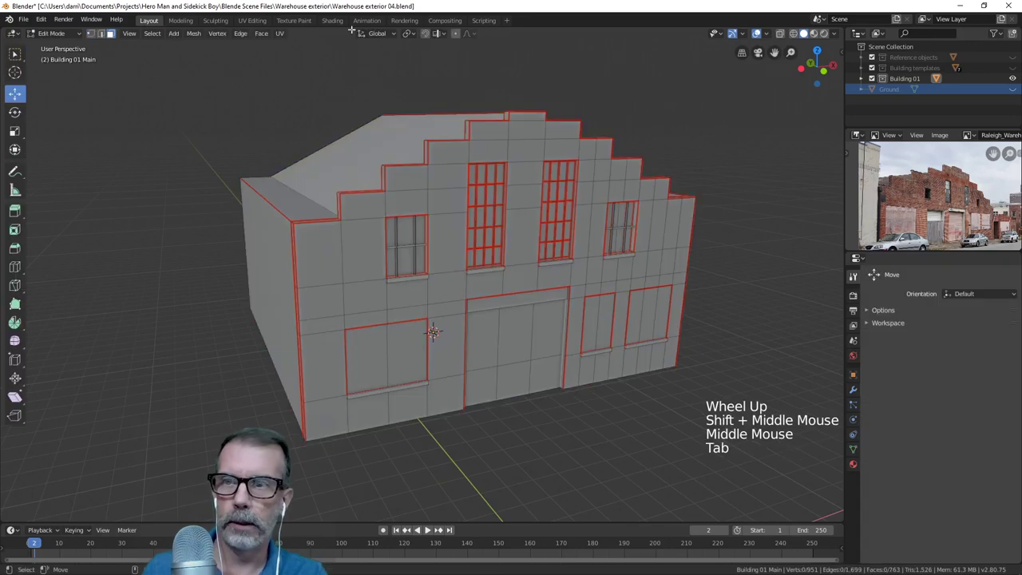
left_click(49, 33)
left_click(46, 45)
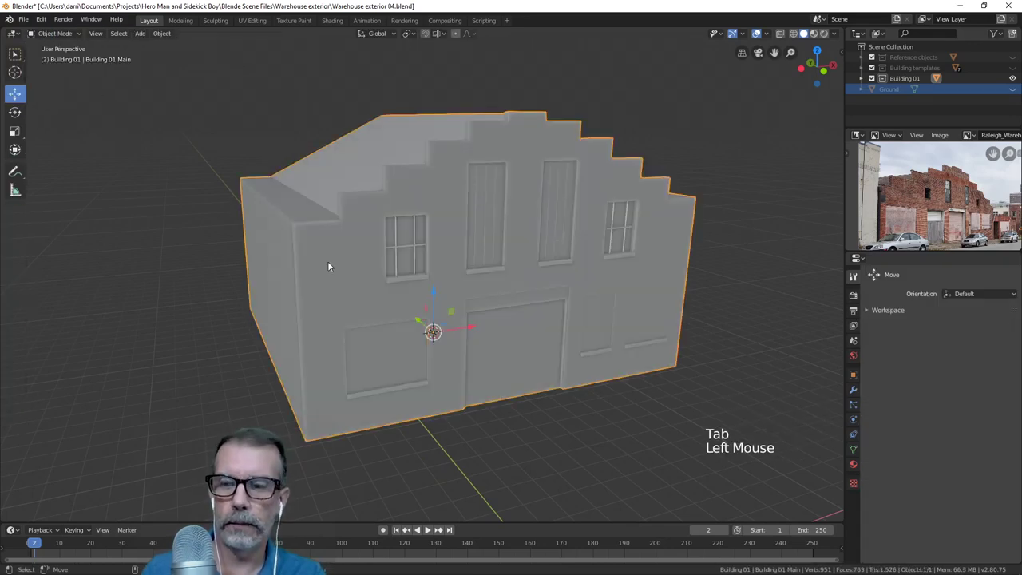
Save the warehouse scene to its existing Blender file
key("ctrl+s")
scroll(516, 278, "down", 2)
middle_click_drag(516, 278, 540, 286, "shift")
scroll(529, 285, "up", 1)
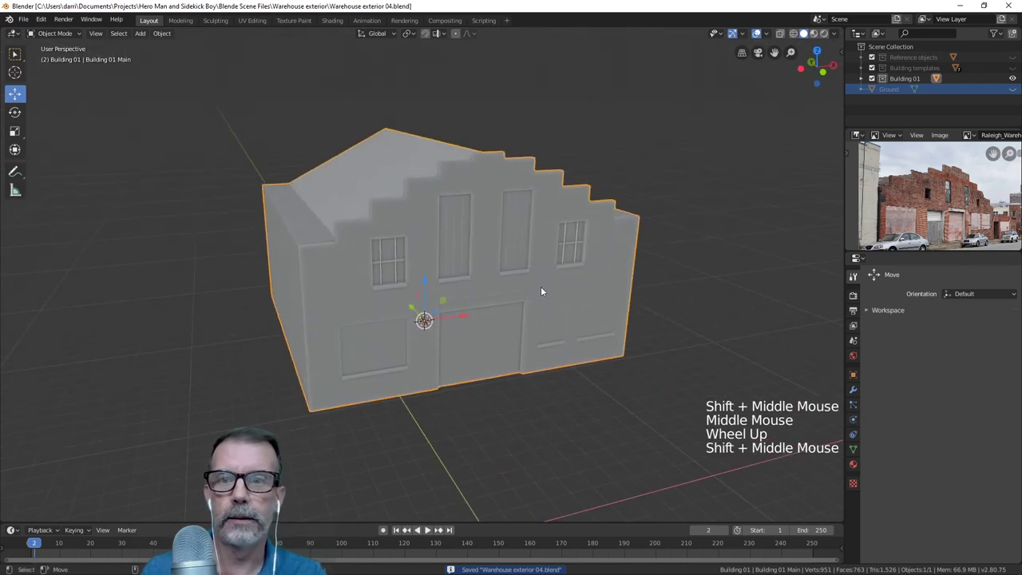
Export only the selected building as FBX to the Exports folder, overwriting Warehouse Building Ext 01.fbx
left_click(23, 19)
mouse_move(54, 173)
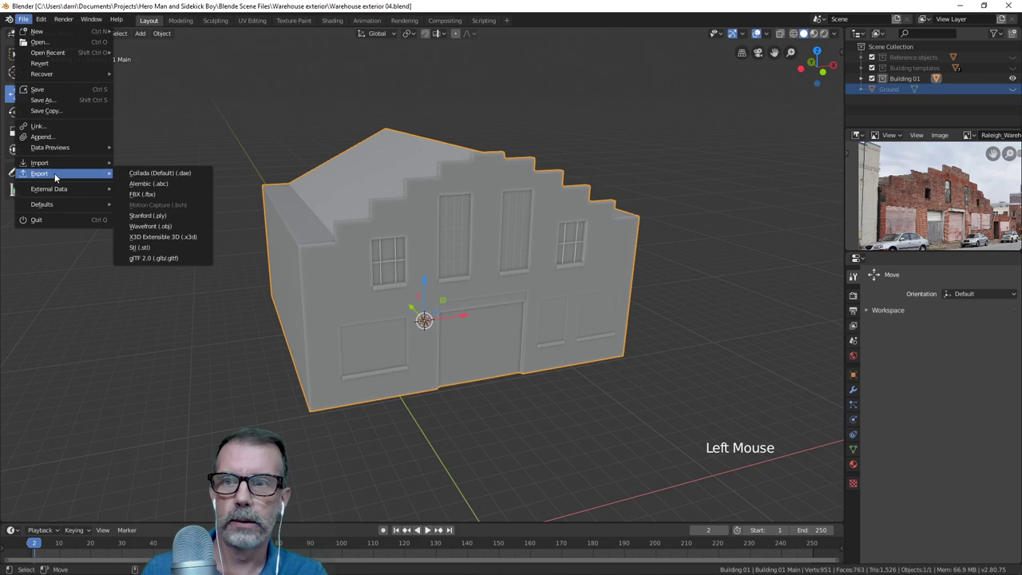
left_click(145, 194)
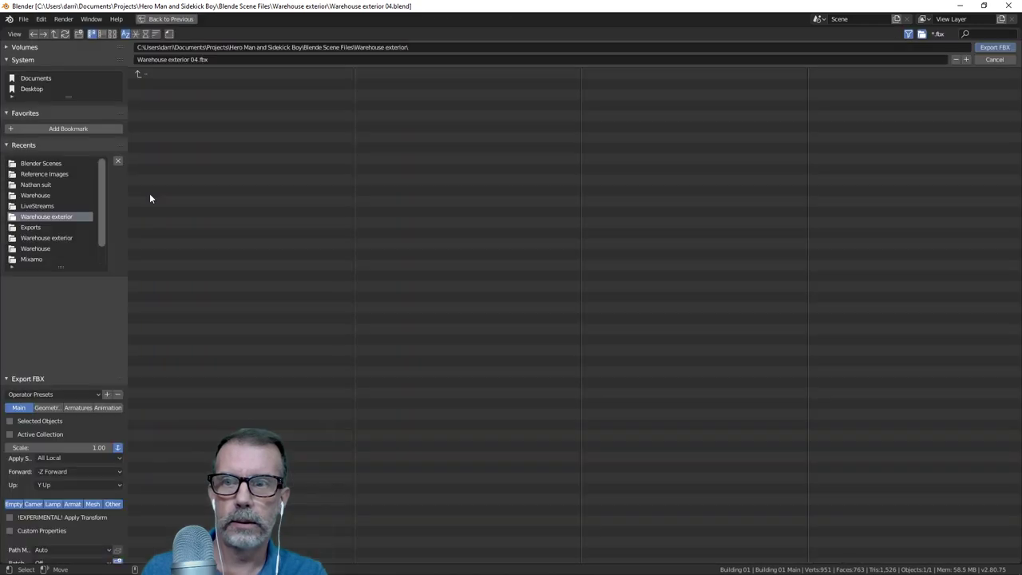
left_click(43, 420)
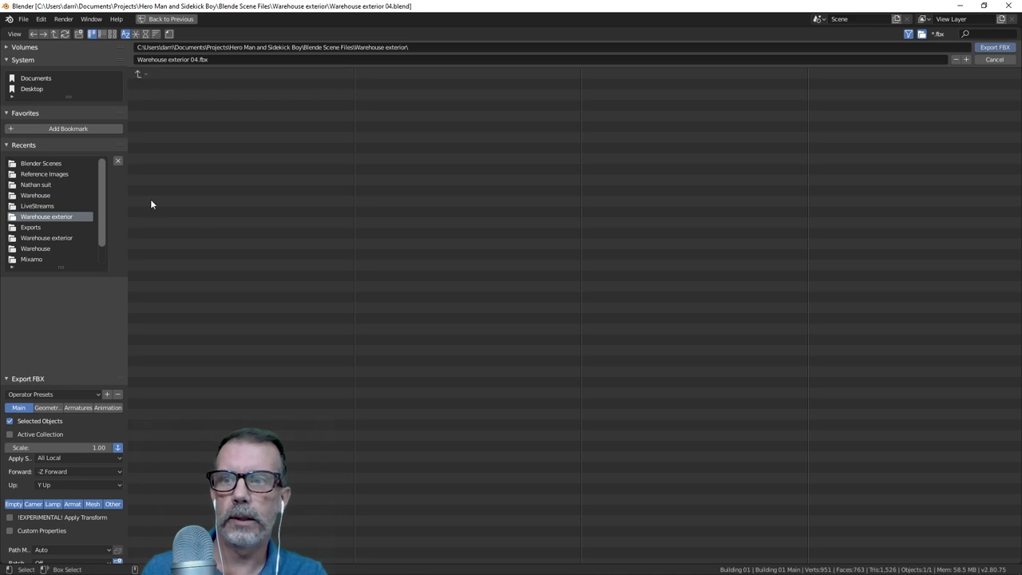
left_click(32, 227)
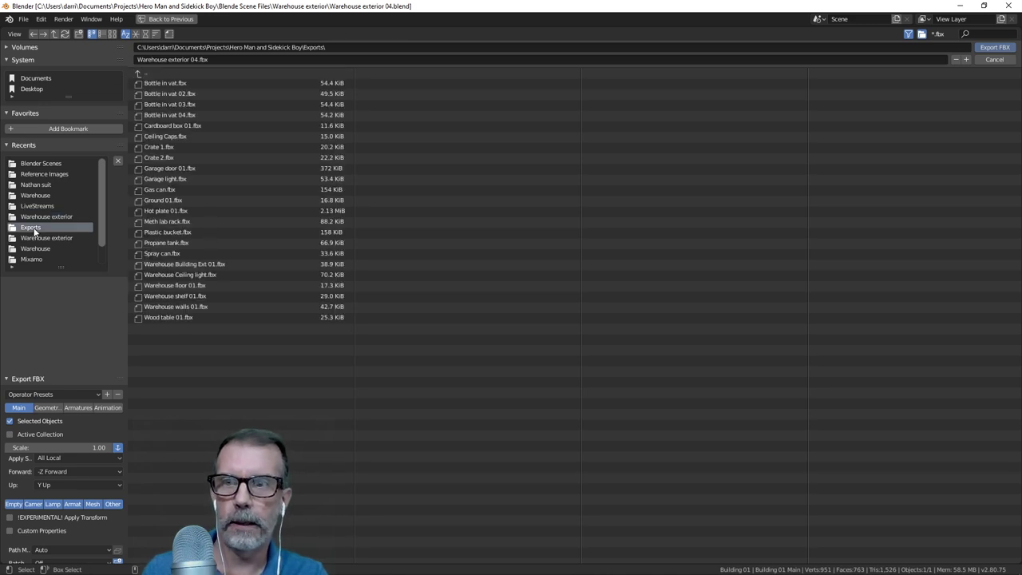
left_click(198, 263)
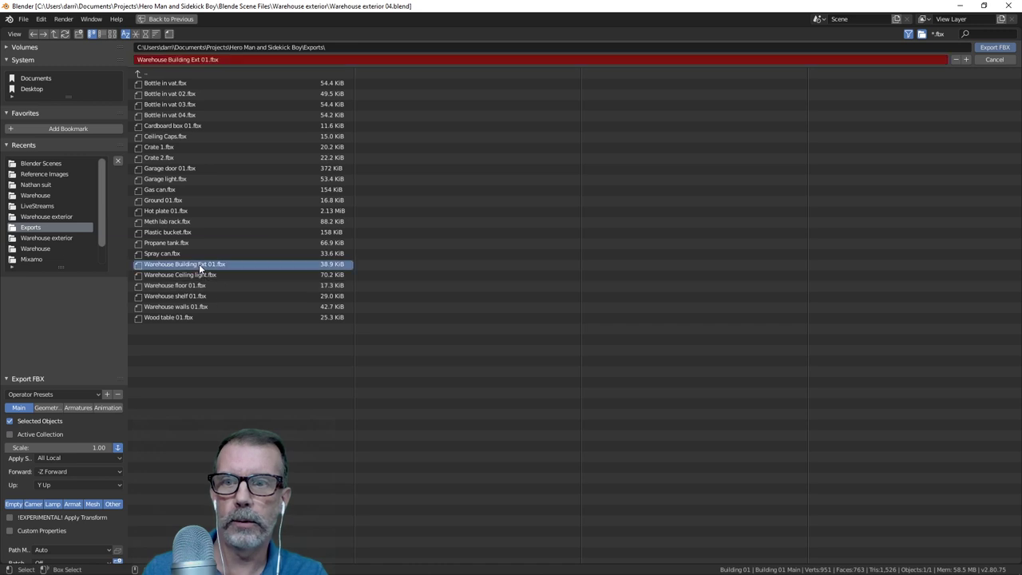
left_click(994, 47)
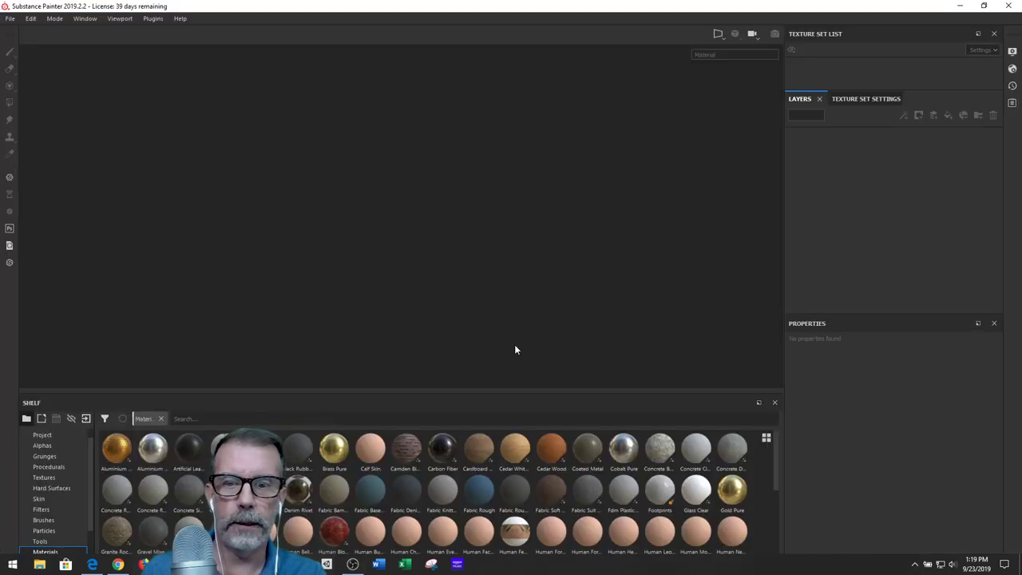
Switch to Substance Painter and create a new project from the Warehouse Building Ext 01.fbx mesh
left_click(8, 18)
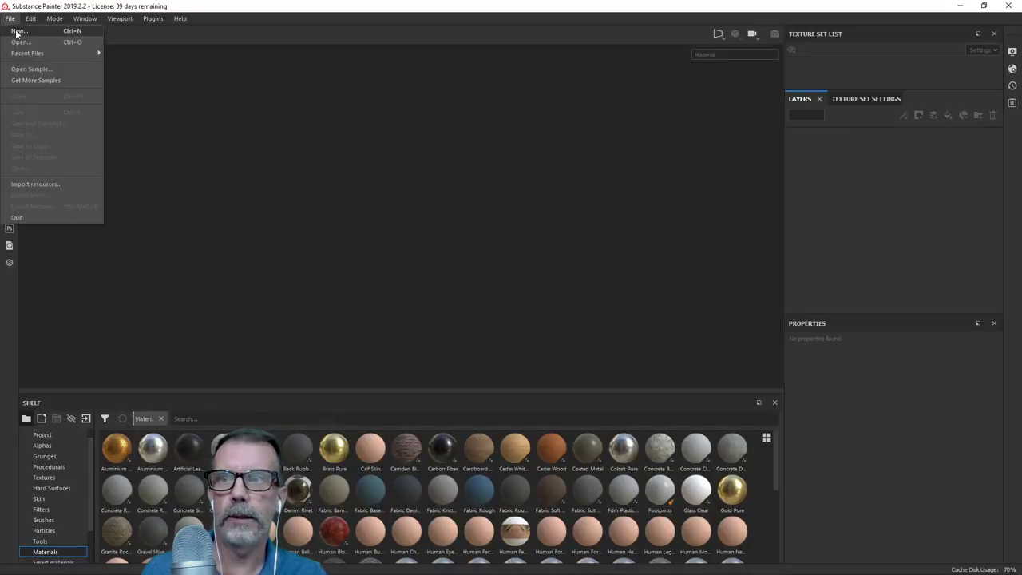
left_click(24, 30)
left_click(625, 186)
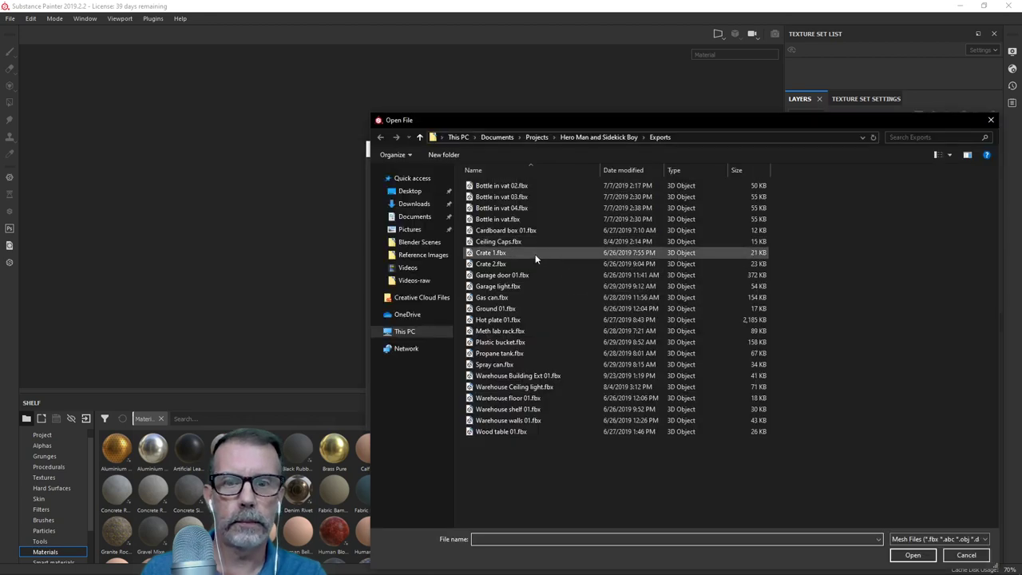
double_click(529, 376)
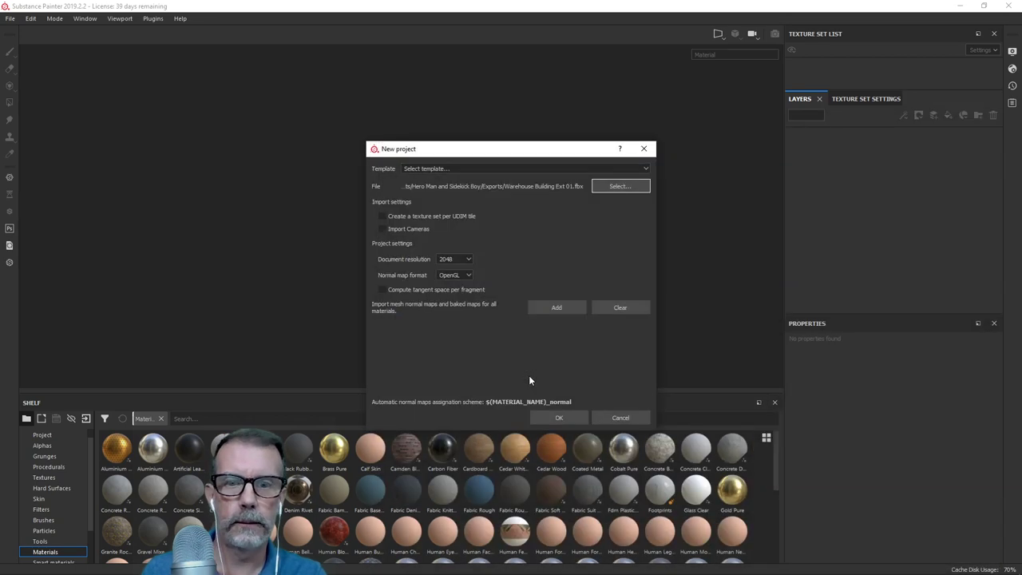
left_click(580, 417)
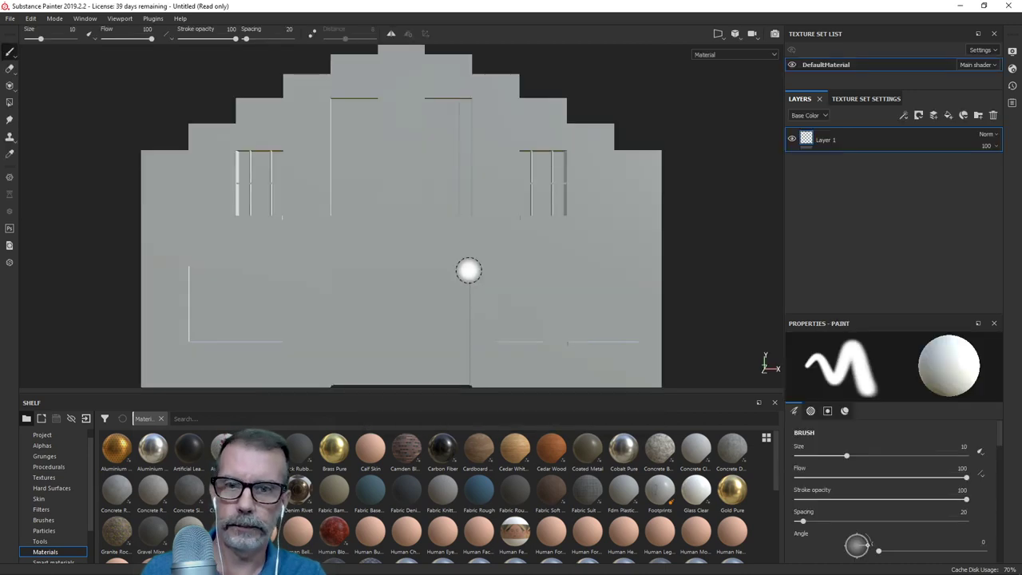
Examine the imported building and its UV layout in the split 3D/2D view, then return to the 3D-only view
left_click_drag(468, 269, 559, 236, "alt")
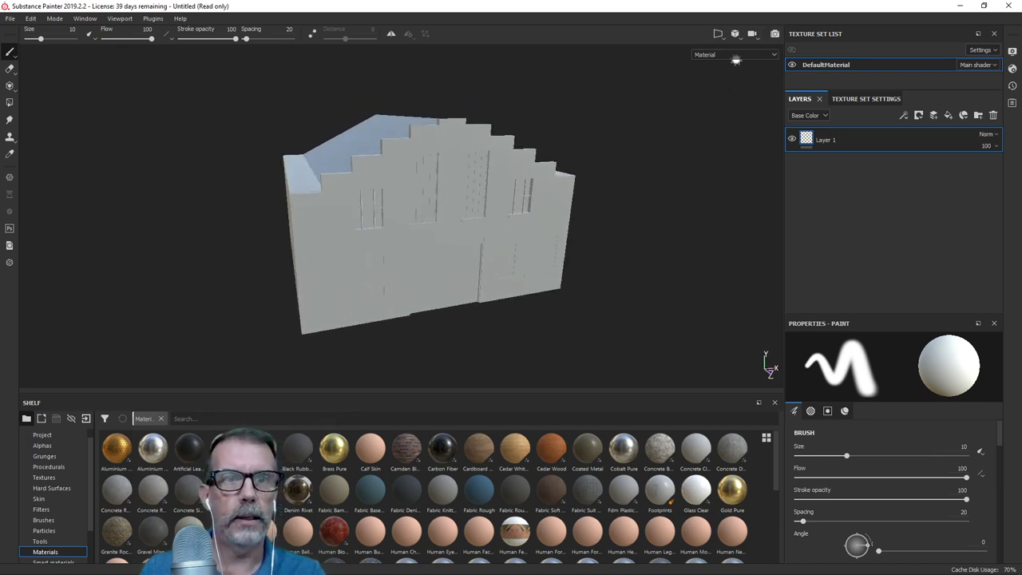
left_click(738, 37)
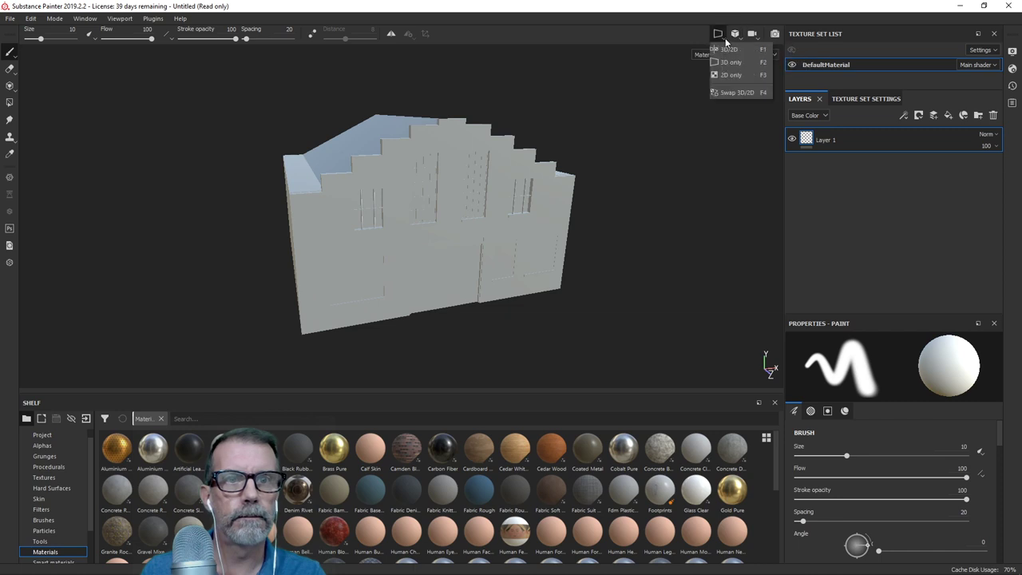
left_click(719, 36)
left_click(725, 54)
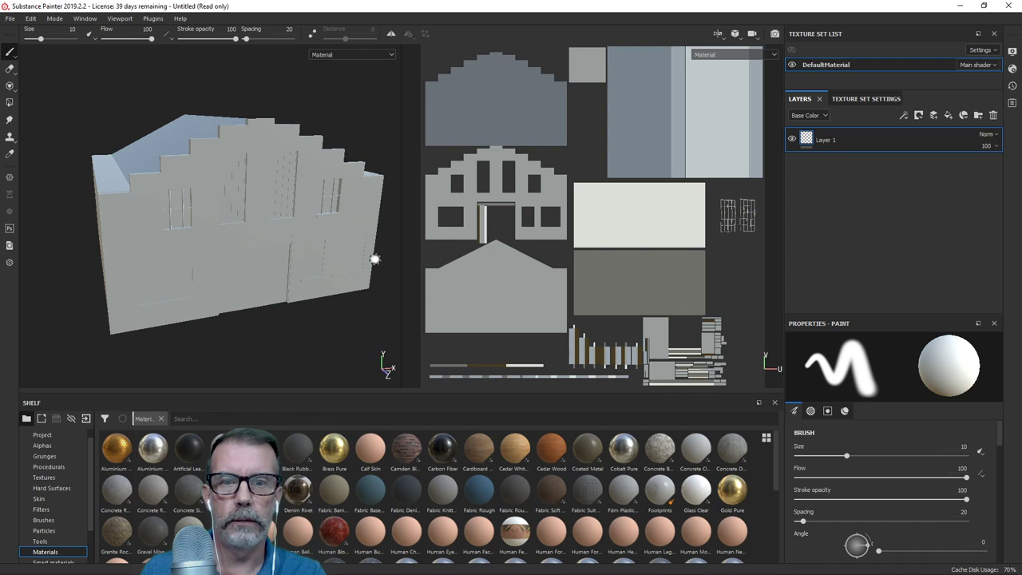
left_click(722, 38)
left_click(731, 68)
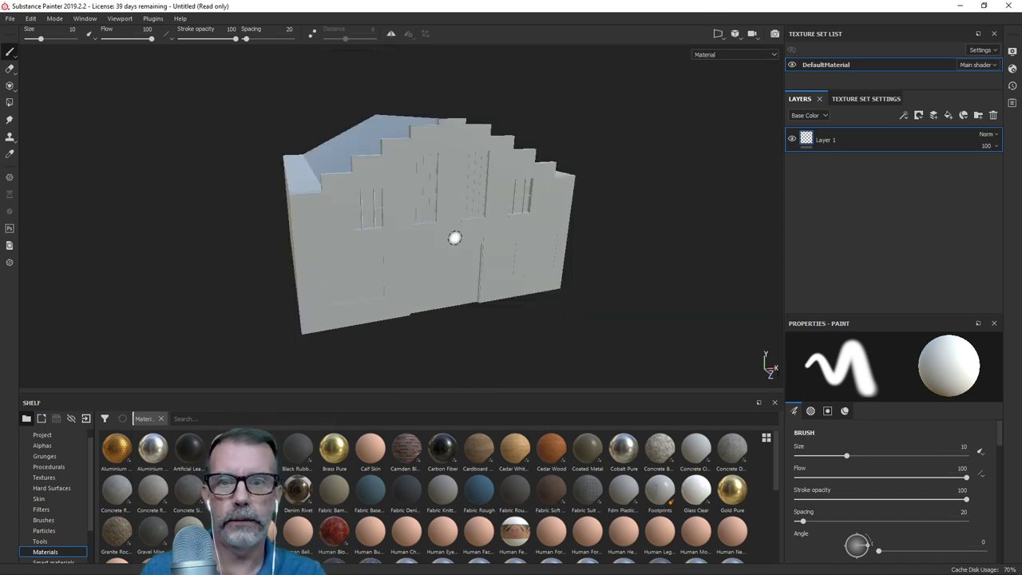
Bake all mesh maps for DefaultMaterial at an output size of 2048
left_click(864, 100)
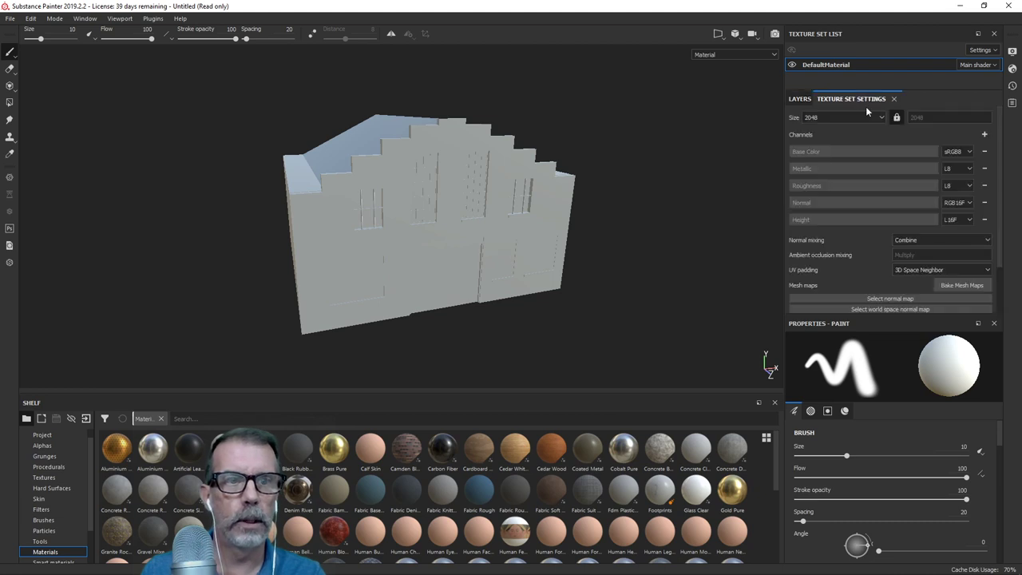
left_click(963, 285)
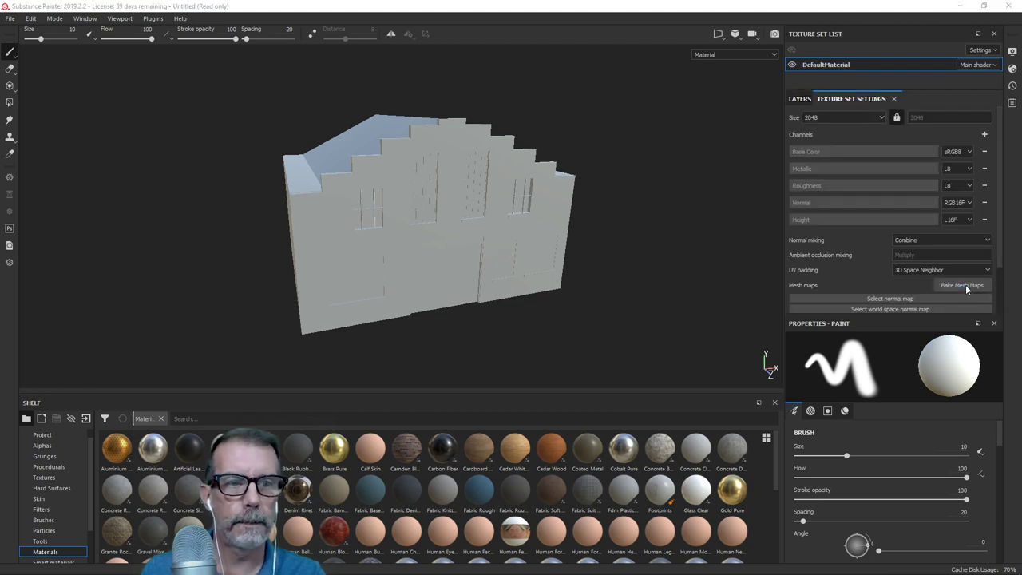
left_click(556, 147)
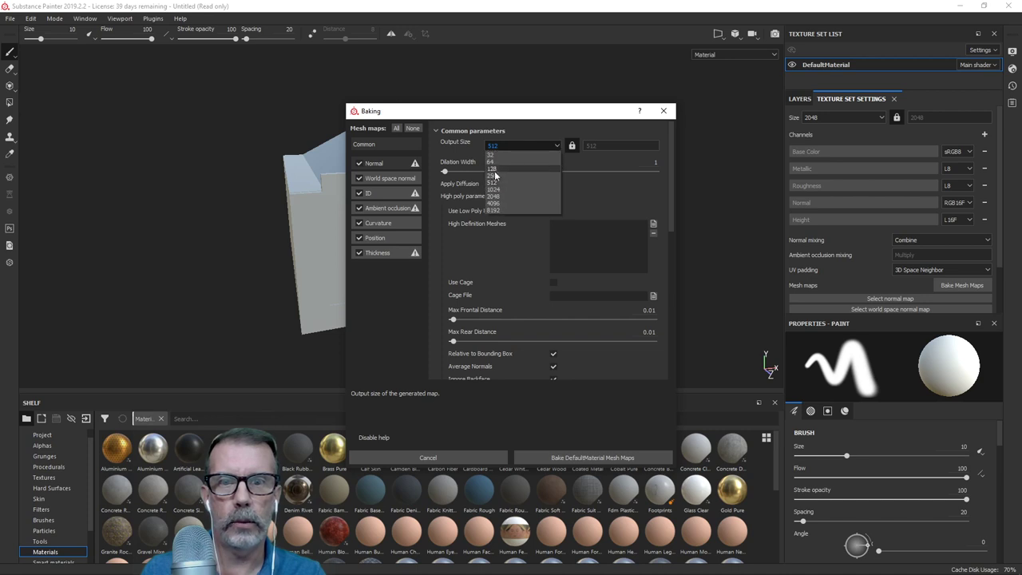
left_click(503, 202)
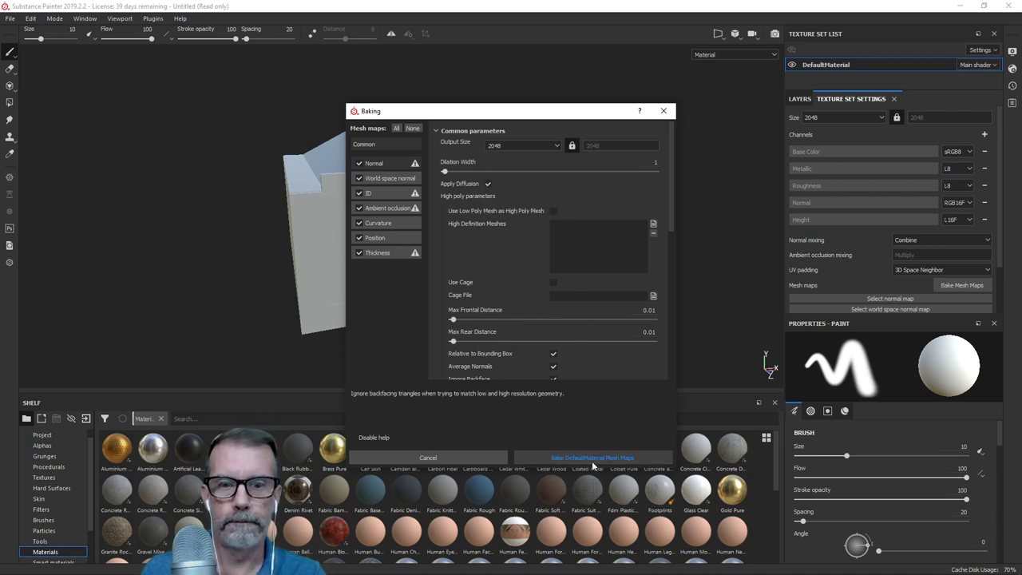
left_click(595, 458)
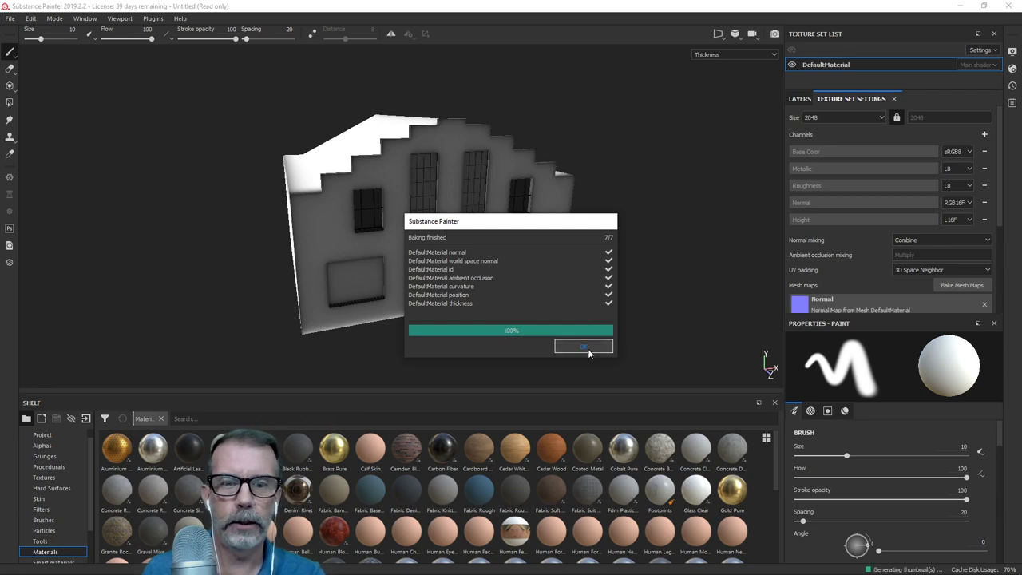
left_click(586, 347)
Replace the default paint layer with a new folder named Brick
left_click_drag(533, 335, 596, 368, "alt")
scroll(525, 333, "up", 2)
scroll(515, 341, "up", 2)
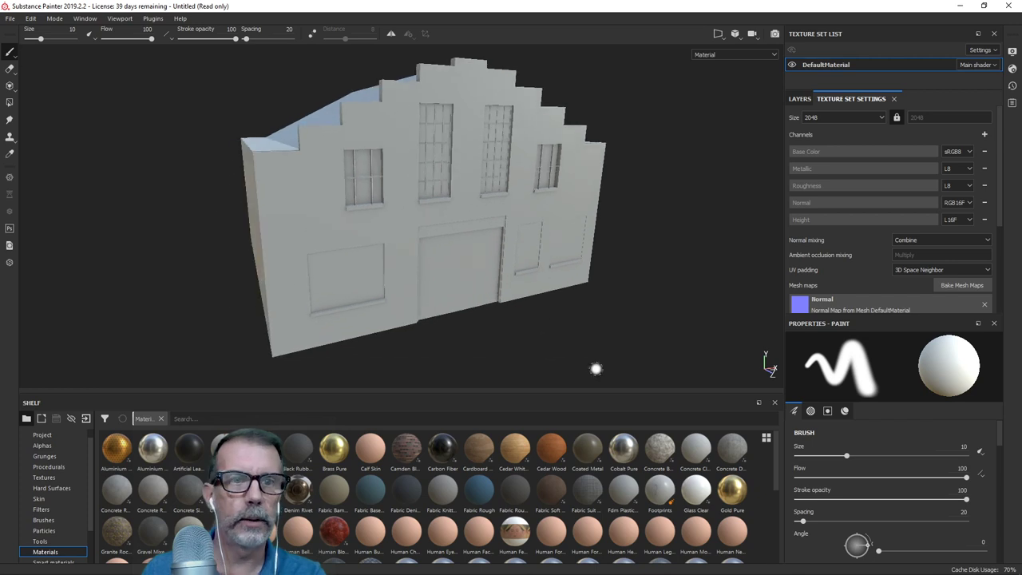
left_click(799, 100)
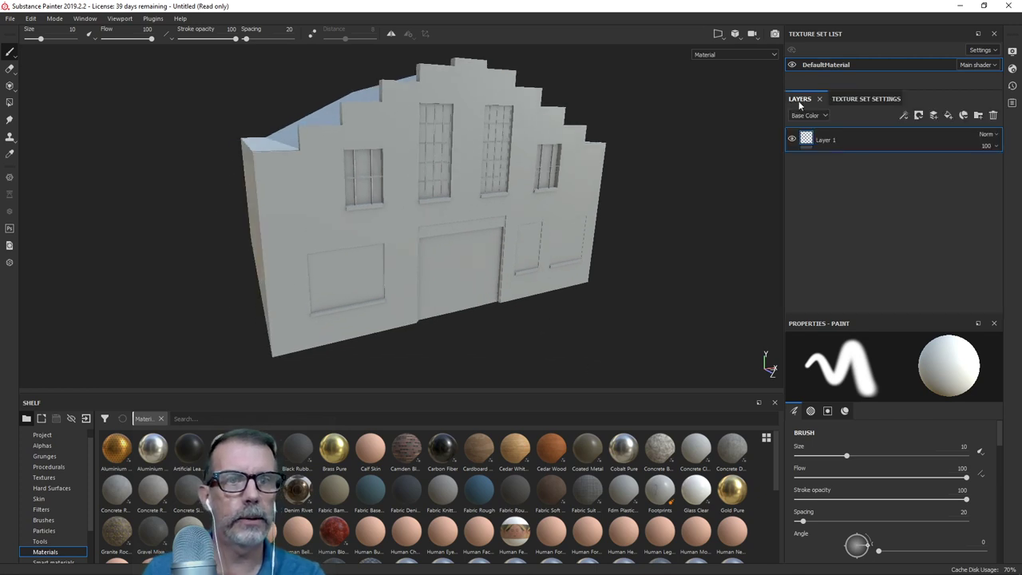
left_click(994, 116)
left_click(978, 115)
double_click(835, 139)
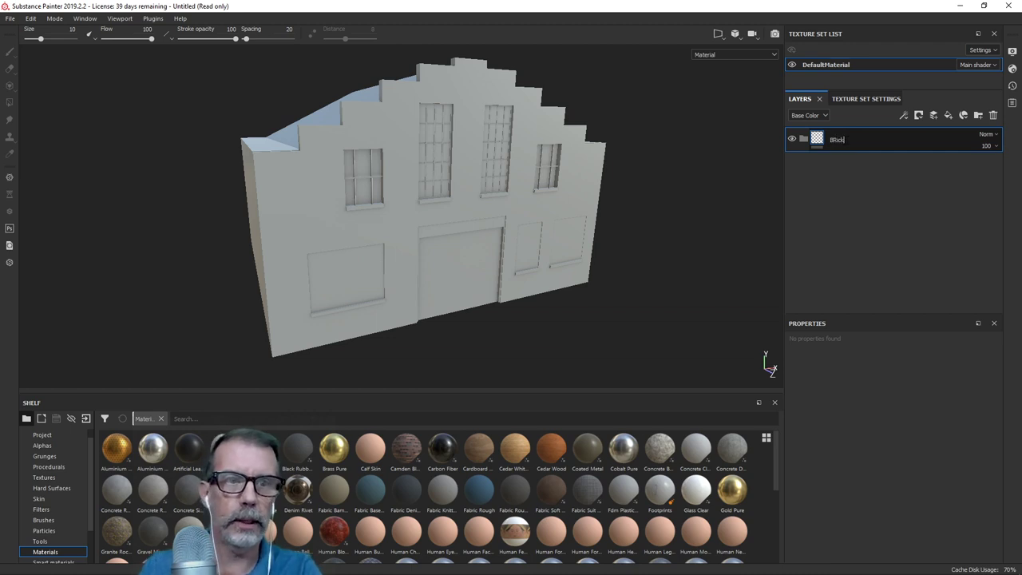
double_click(841, 139)
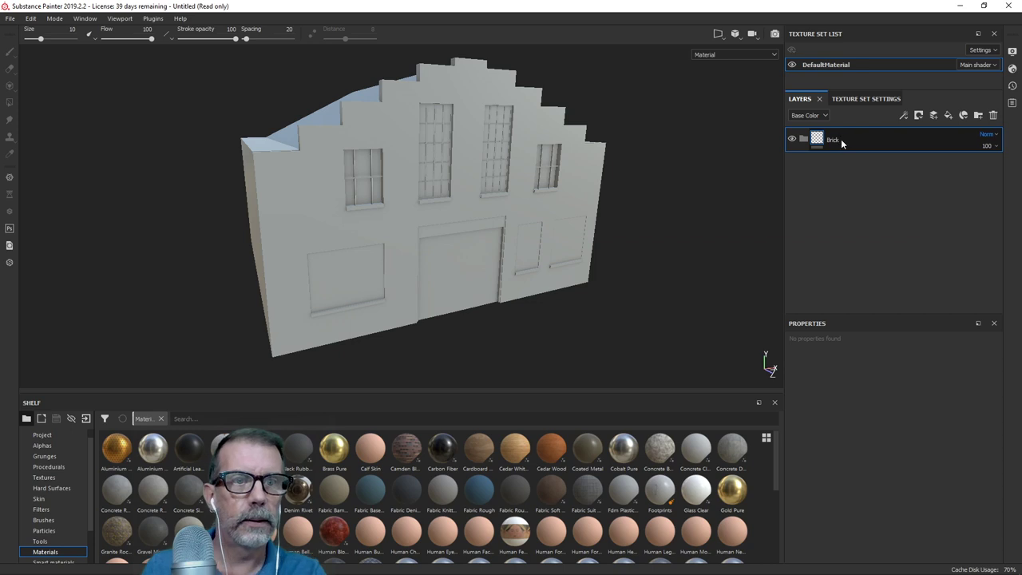
left_click(890, 152)
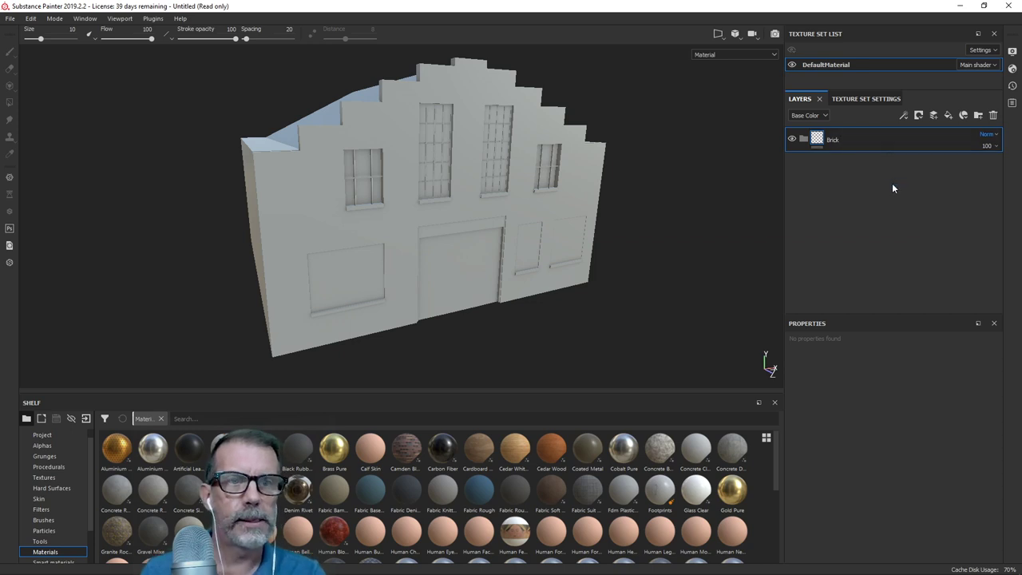
Add a colour selection mask to the Brick folder and pick the red wall colour from the ID map
right_click(885, 137)
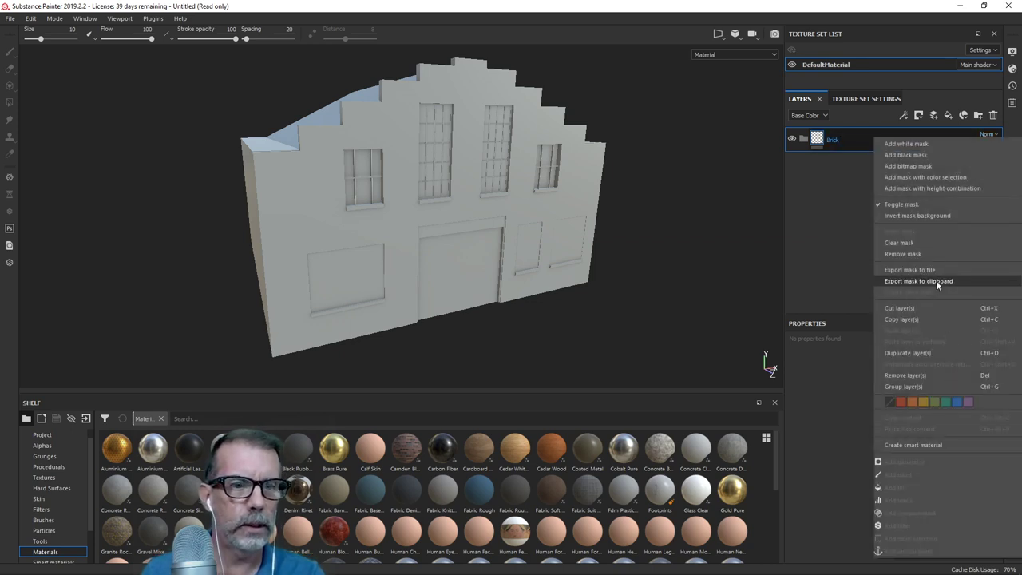
left_click(947, 177)
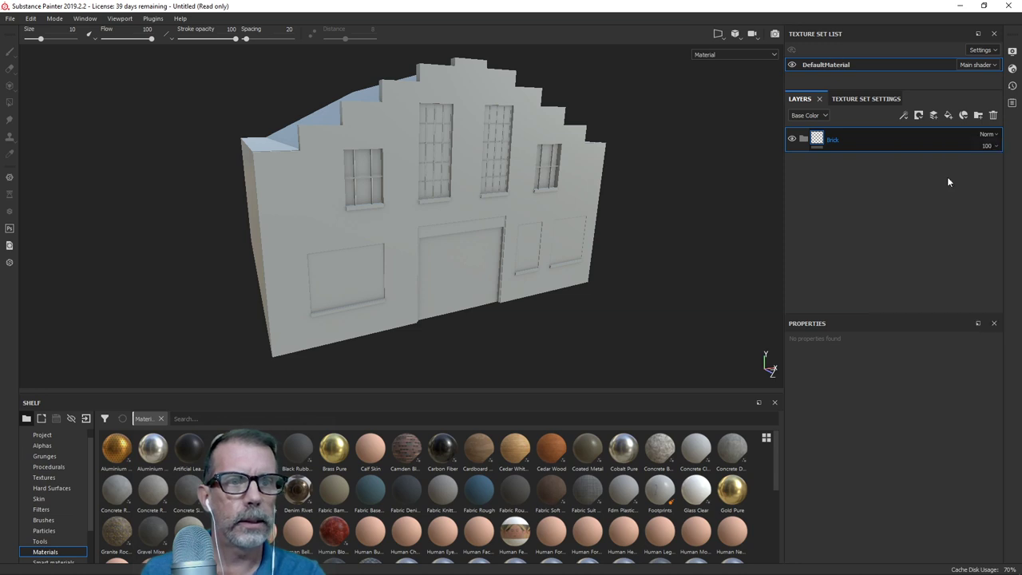
left_click(978, 451)
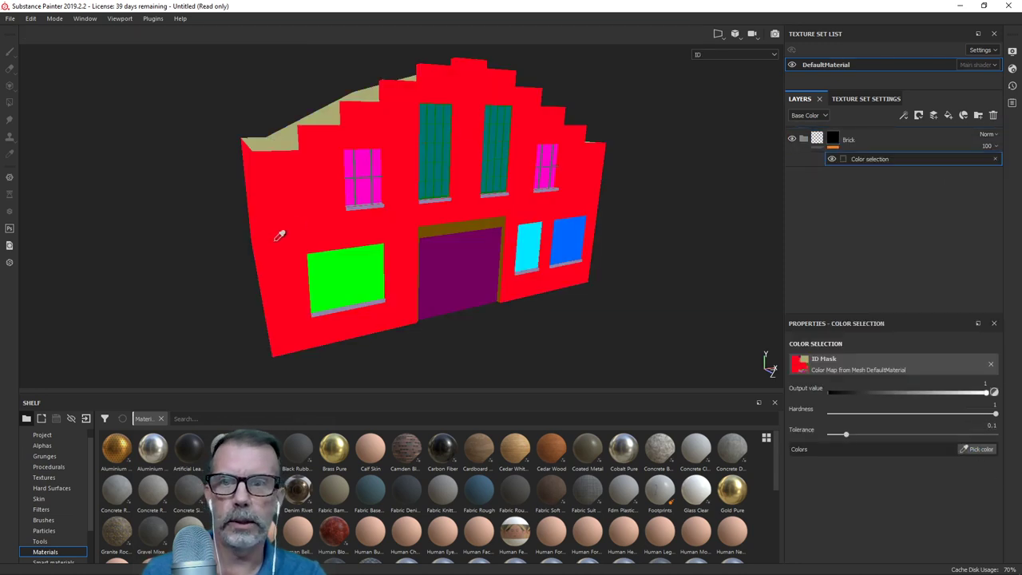
left_click(310, 217)
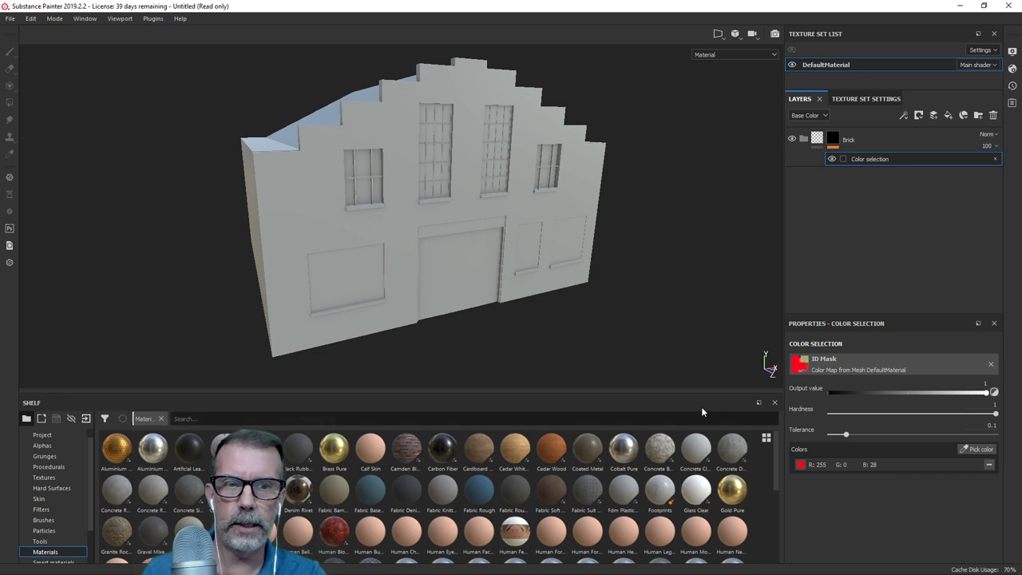
Search the shelf materials for "brick" and preview the brick wall materials
left_click(476, 418)
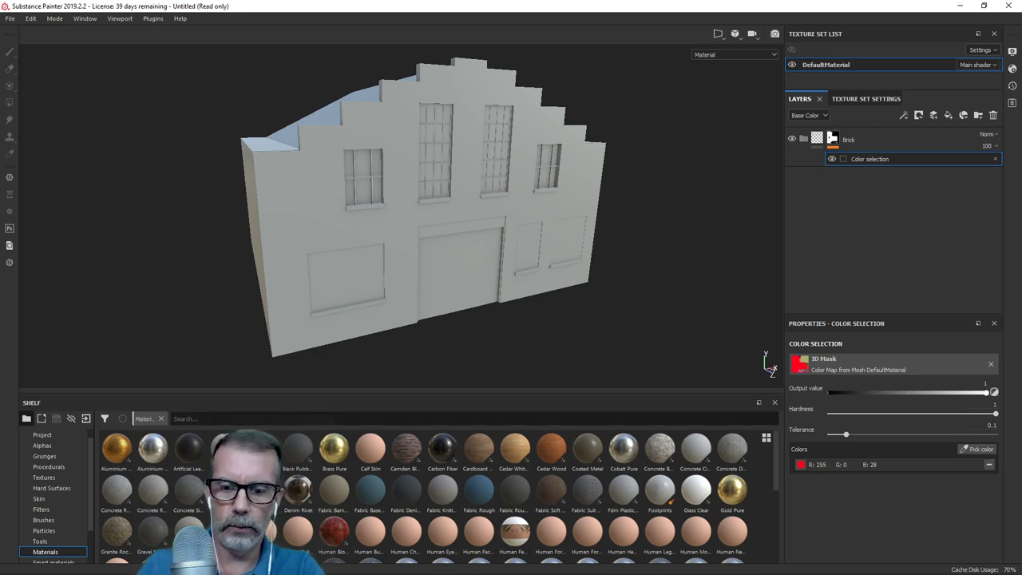
type("brick")
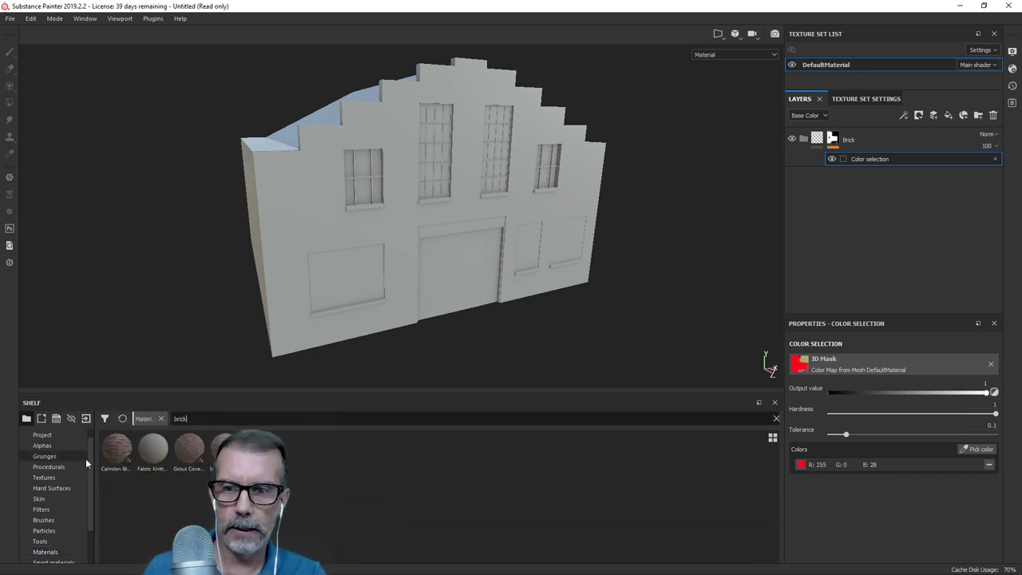
mouse_move(113, 456)
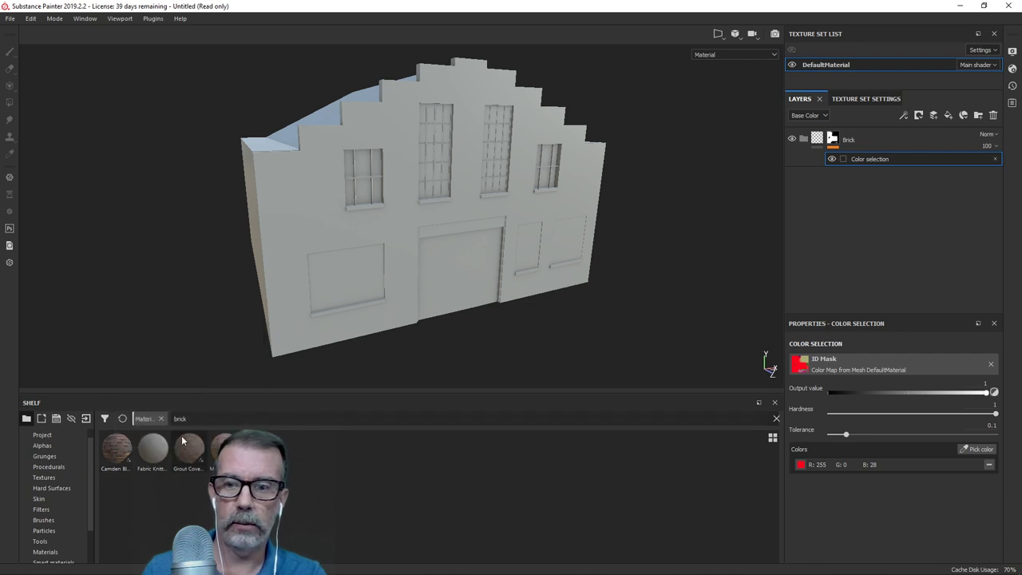
mouse_move(185, 445)
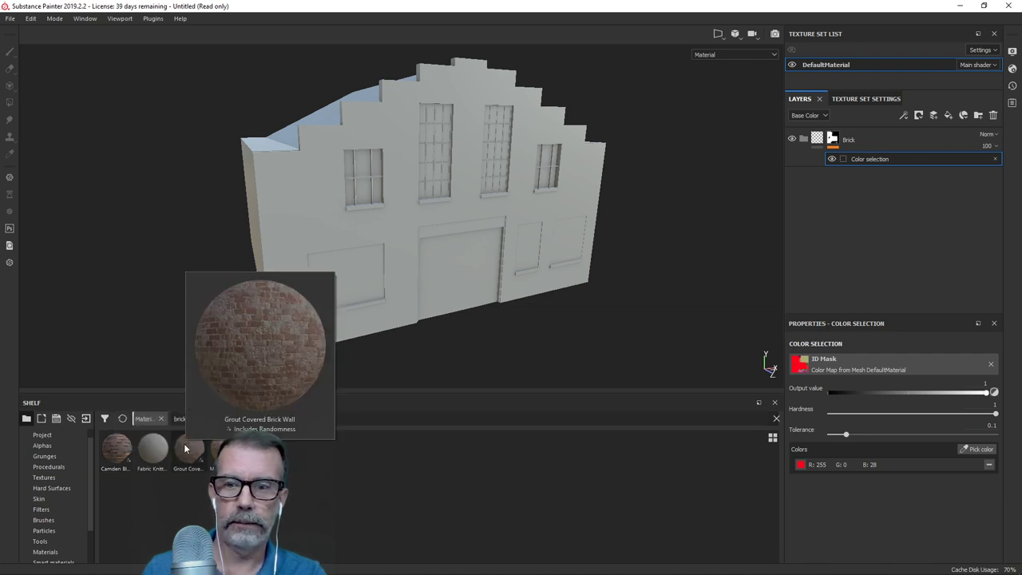
mouse_move(225, 448)
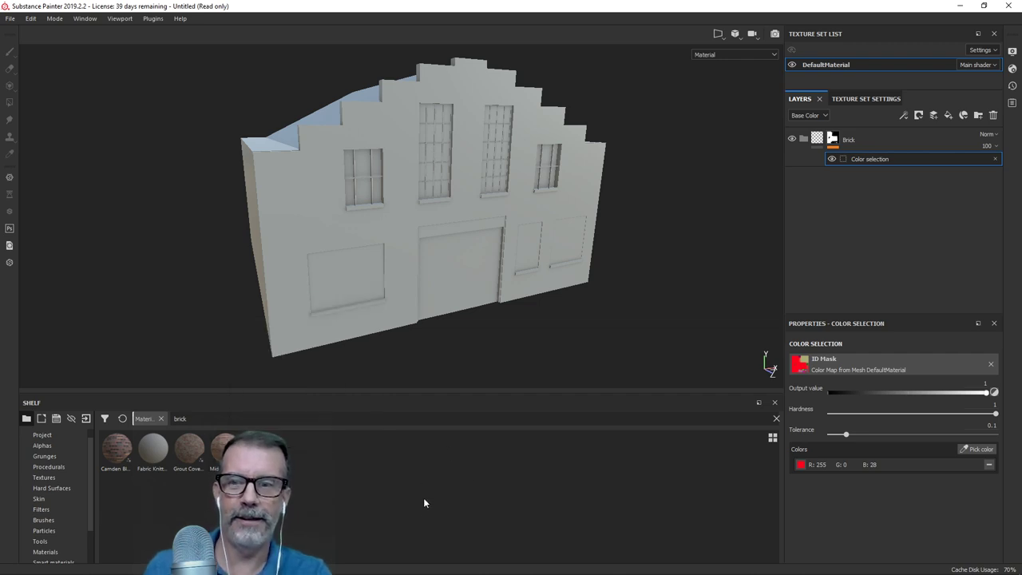
Open the Substance Source library, log in to the account, and search its materials for "brick"
left_click(9, 263)
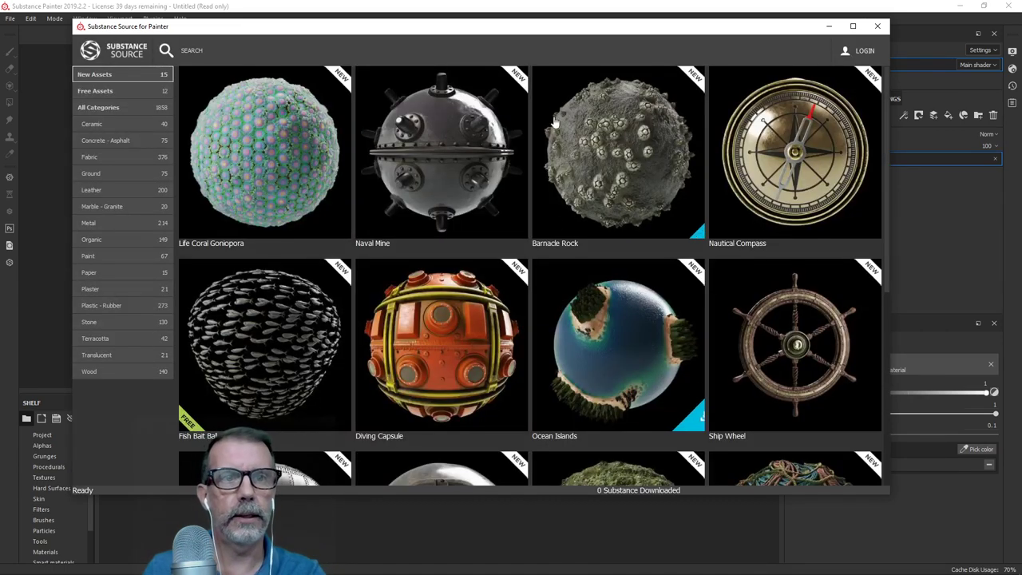
left_click(862, 51)
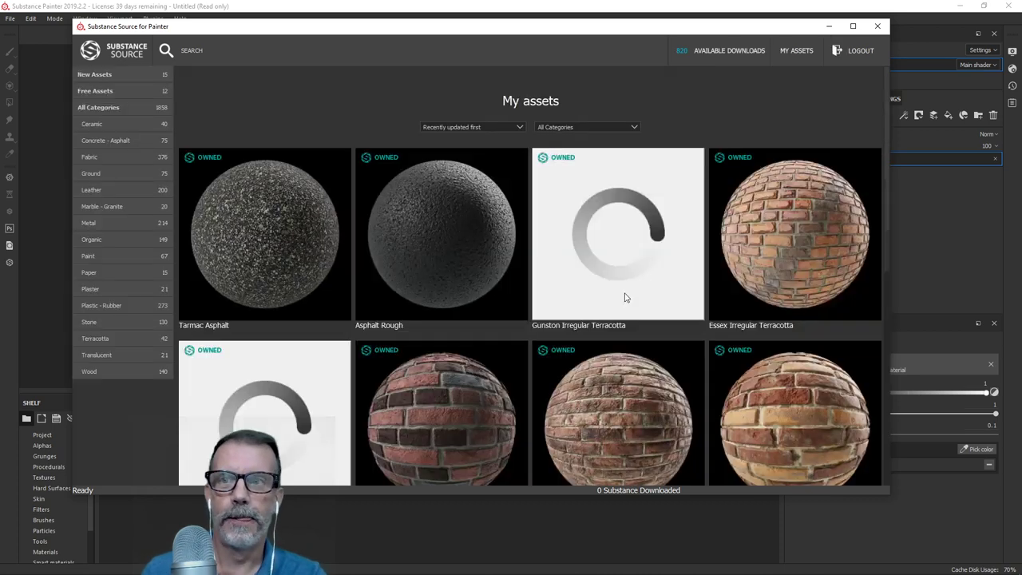
left_click(248, 55)
type("brick")
key("Return")
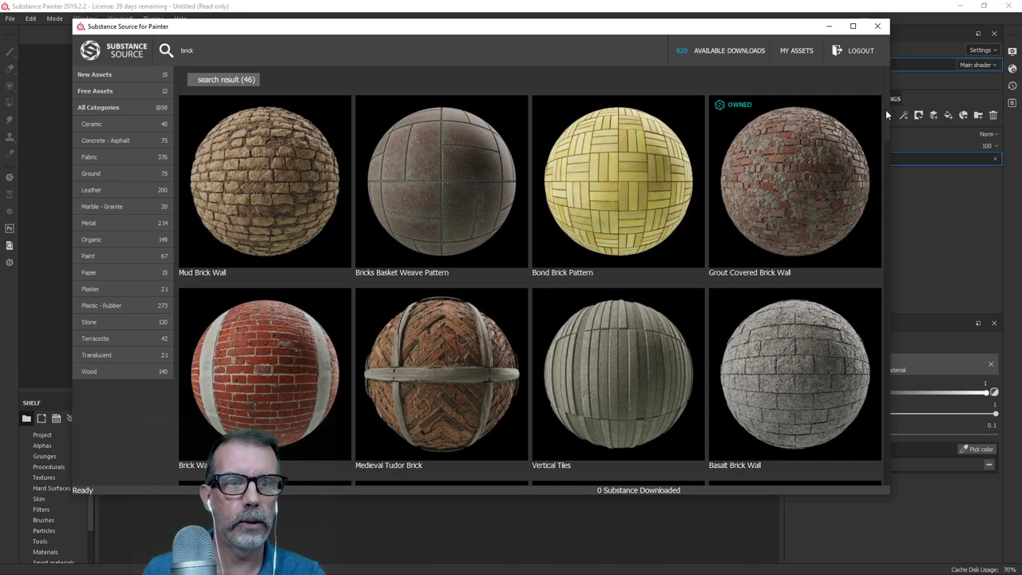
Download the Bond Variations brick material from Substance Source and close the library window
left_click_drag(886, 109, 856, 429)
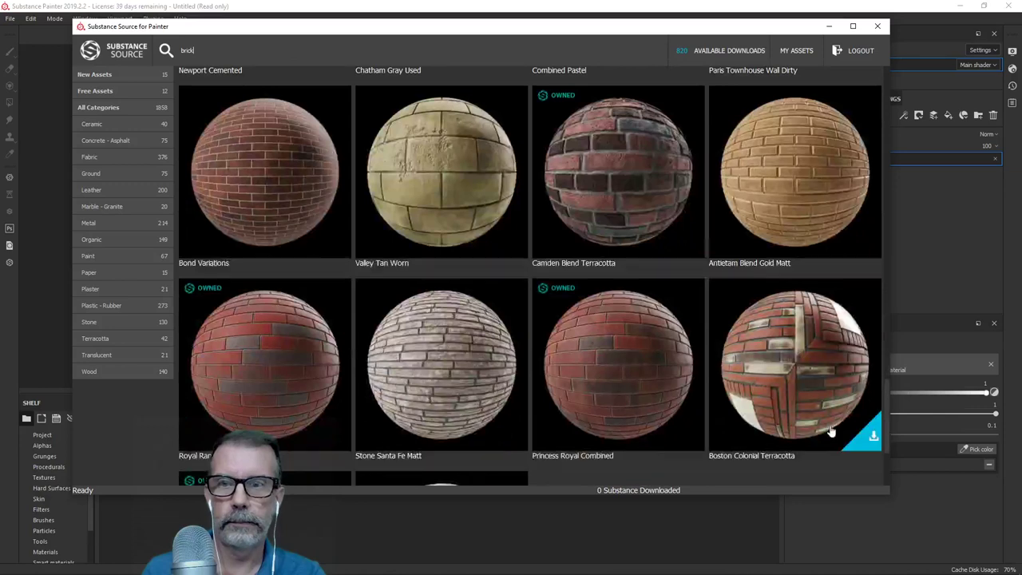
left_click(258, 196)
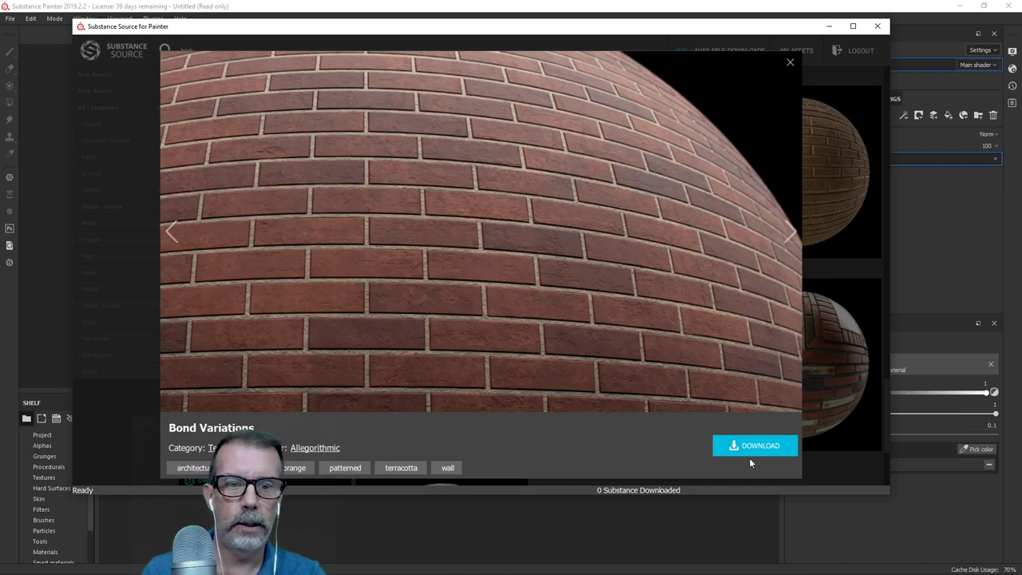
left_click(753, 449)
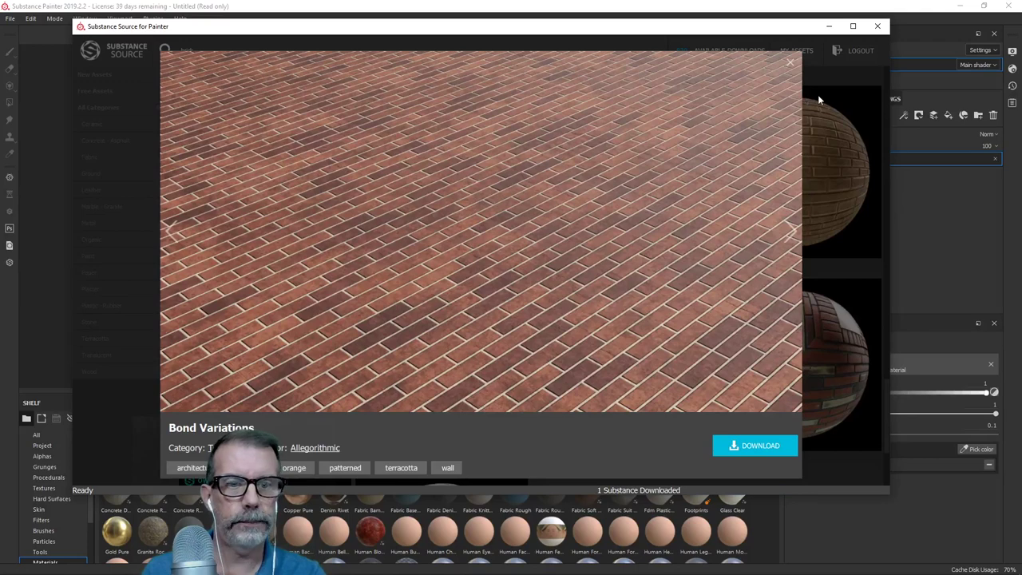
left_click(791, 67)
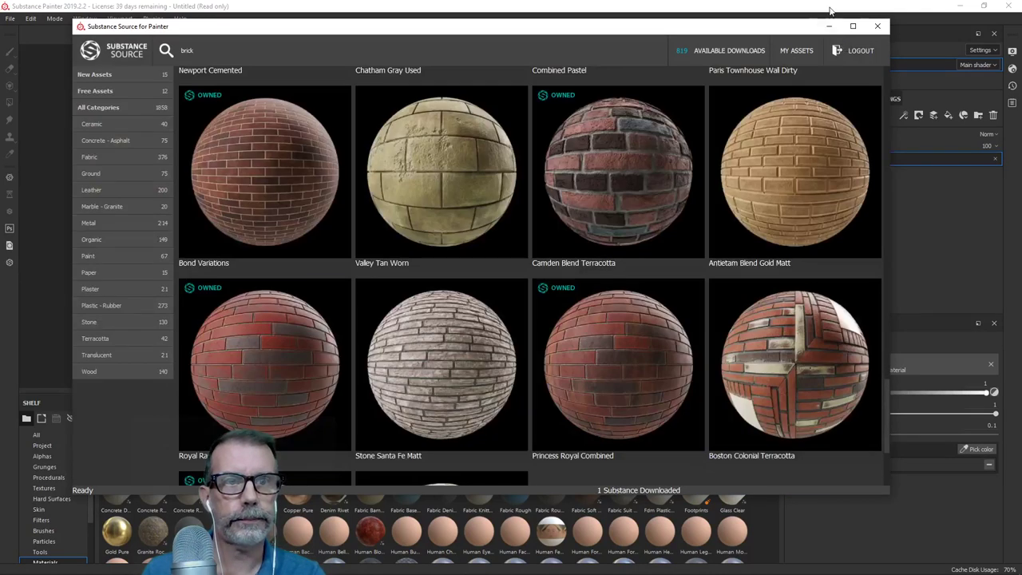
left_click(878, 26)
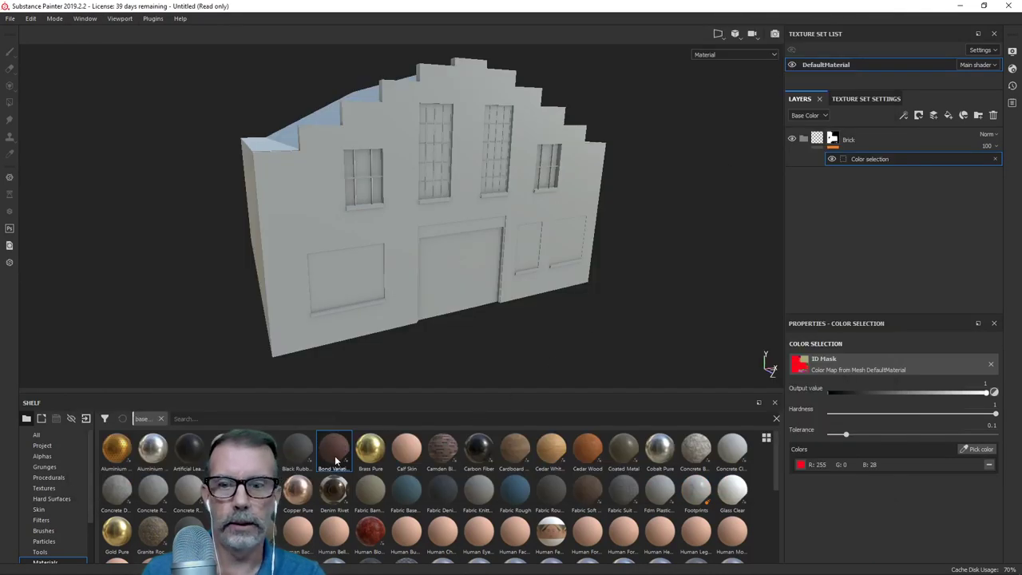
Add the Bond Variations material as a fill layer in the Brick folder and set its UV scale to 5
left_click_drag(938, 239, 890, 143)
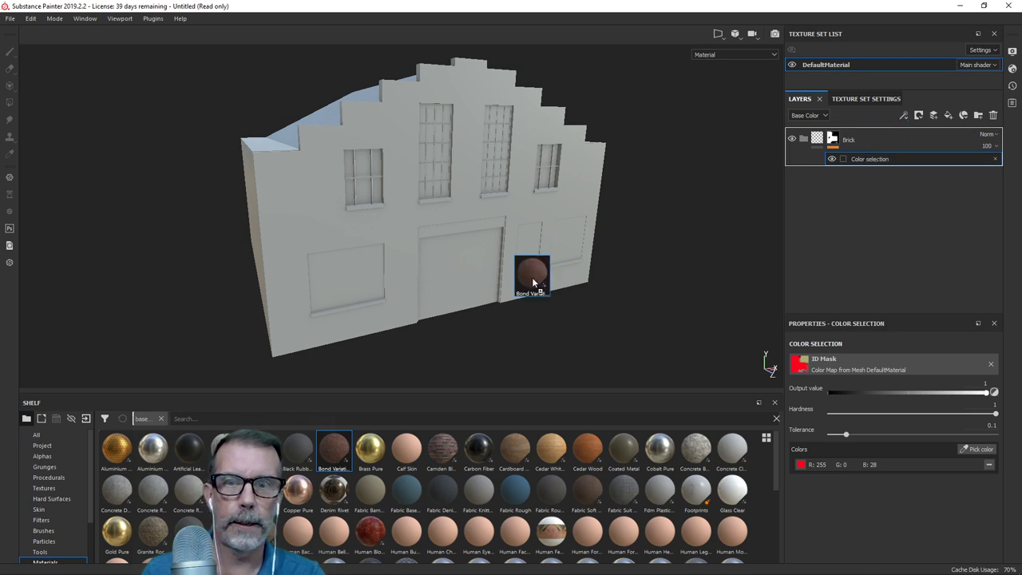
left_click_drag(471, 291, 470, 290)
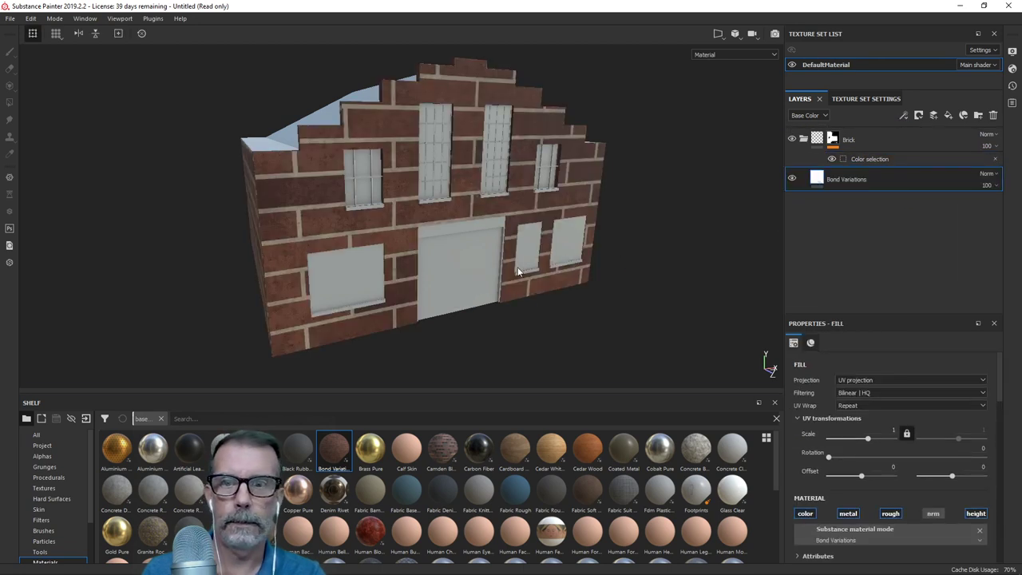
left_click_drag(396, 295, 511, 297, "alt")
scroll(519, 284, "up", 3)
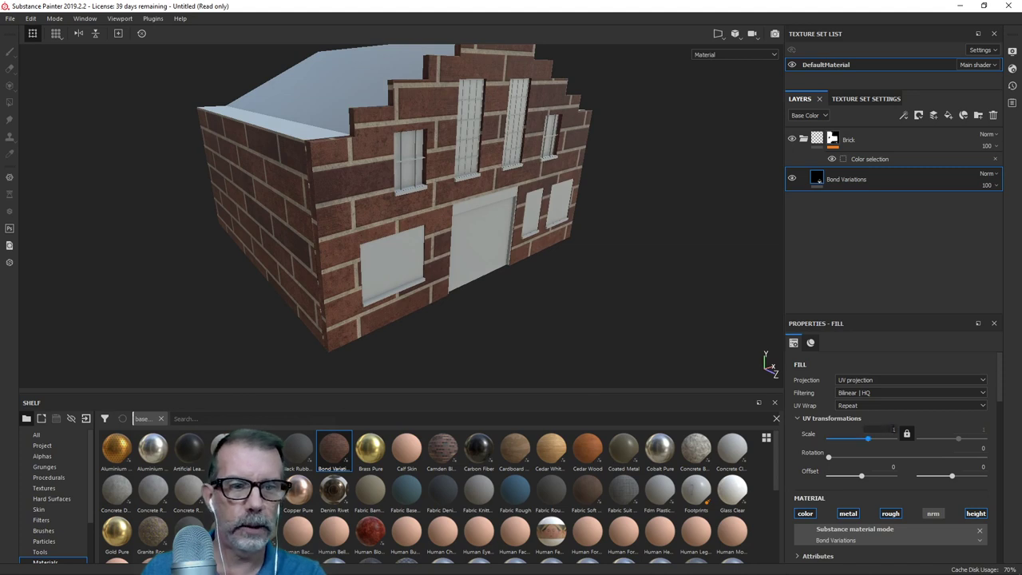
type("5")
key("Return")
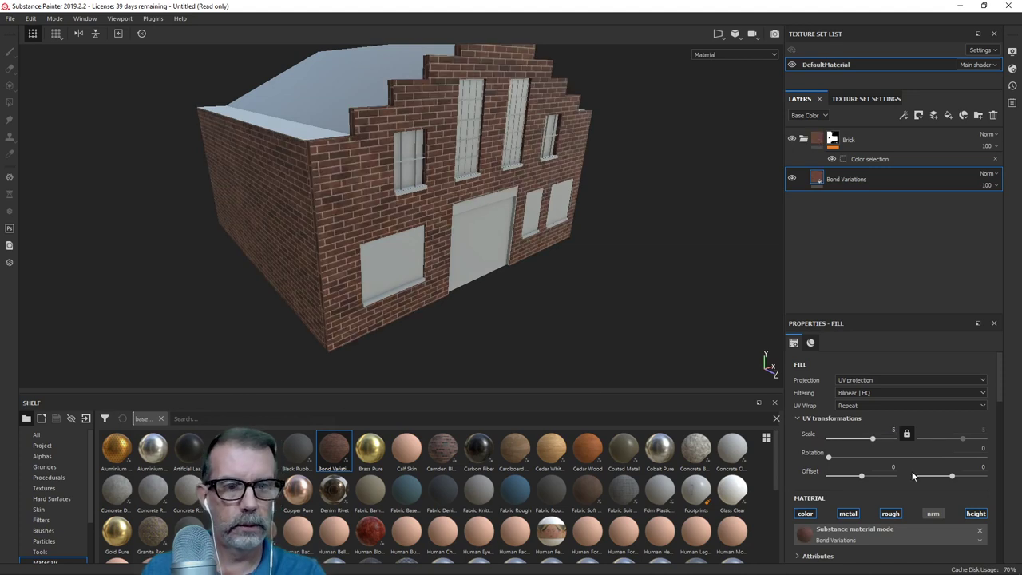
Set the UV scale of the Bond Variations fill layer to 8
left_click_drag(596, 328, 701, 399, "alt")
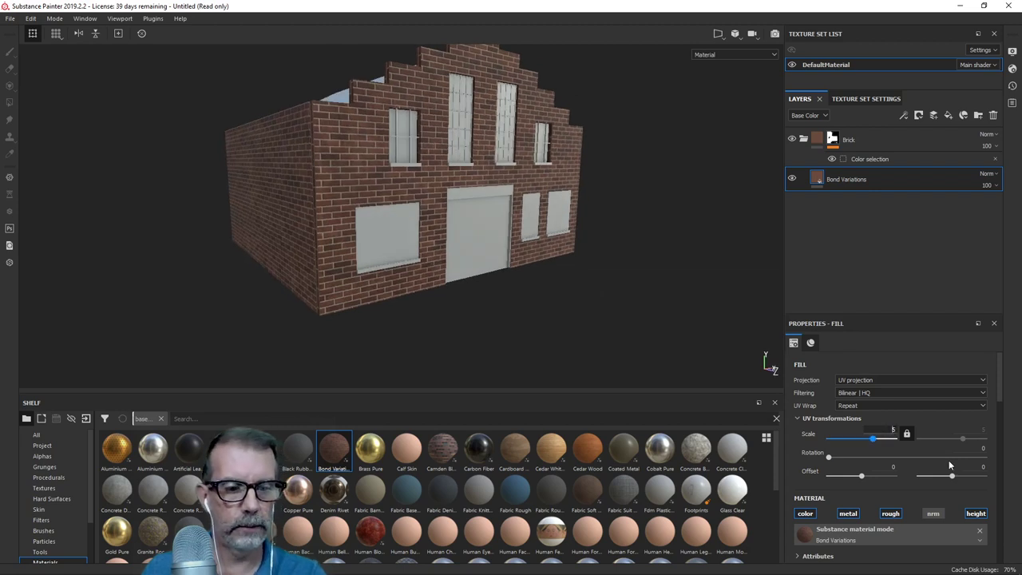
key("BackSpace")
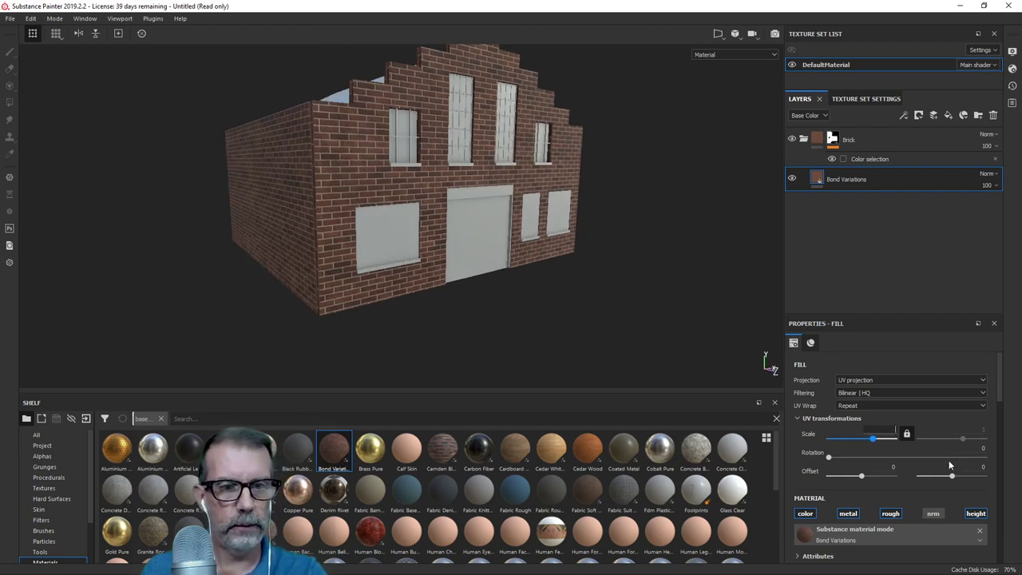
type("8")
key("Return")
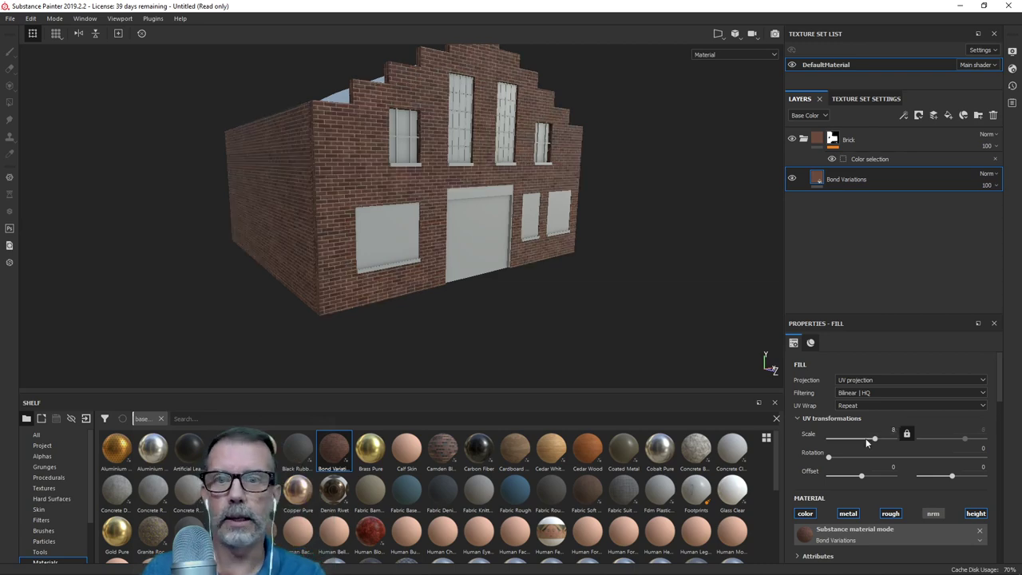
Examine the brick texture on the warehouse's front and side walls, checking how the brick courses meet at the corner and parapet
left_click_drag(602, 258, 545, 288, "alt")
scroll(546, 288, "up", 3)
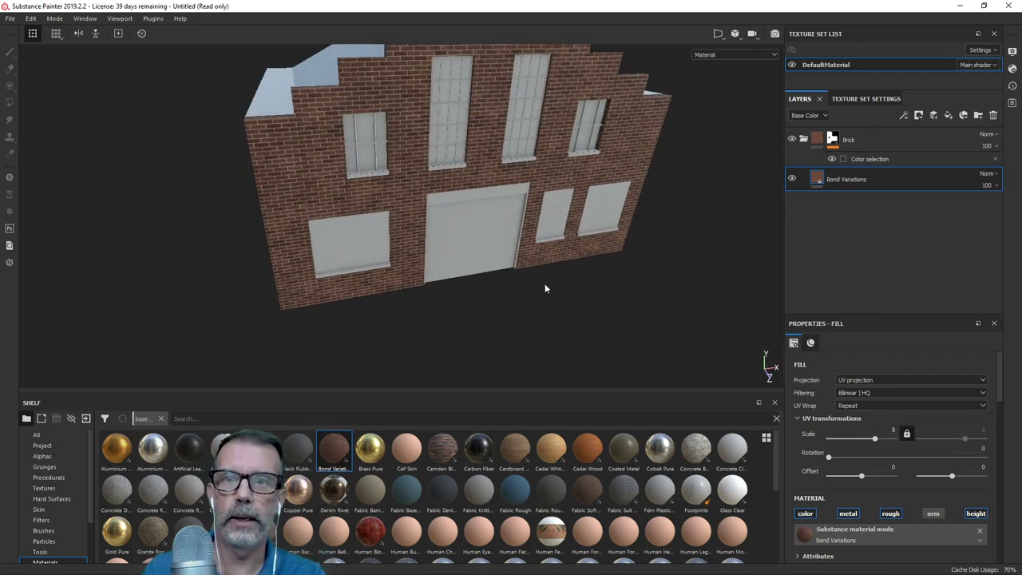
left_click_drag(482, 305, 539, 315, "alt")
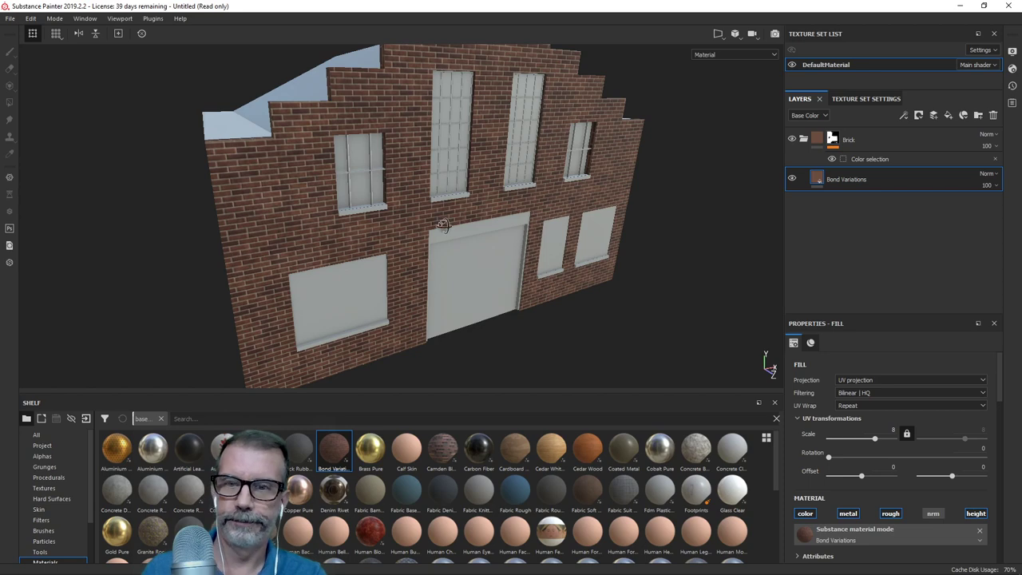
left_click_drag(443, 225, 626, 219, "alt")
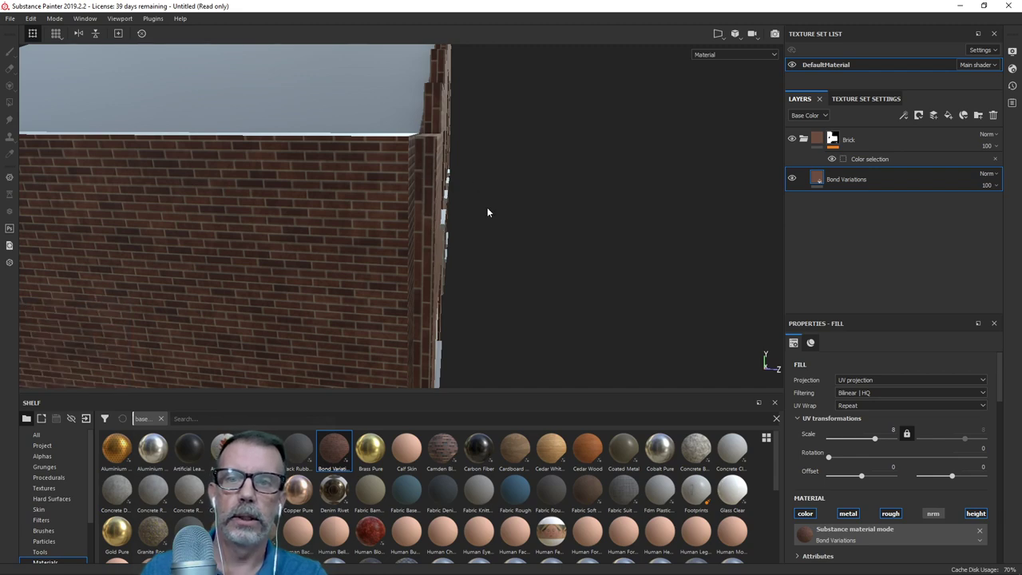
left_click_drag(487, 212, 502, 228, "alt")
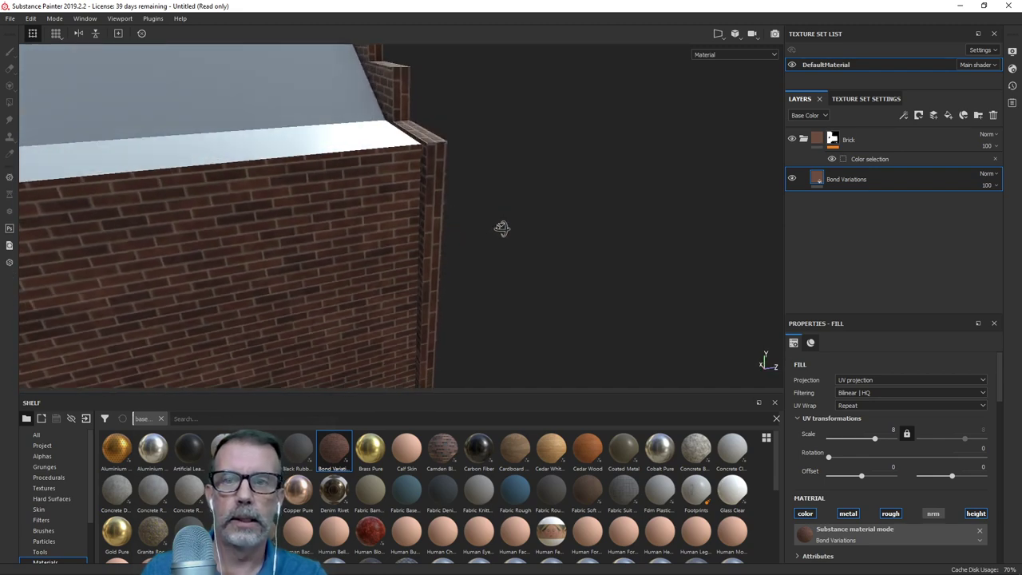
left_click_drag(490, 178, 450, 179, "alt")
left_click_drag(533, 167, 508, 197, "alt")
scroll(508, 196, "down", 3)
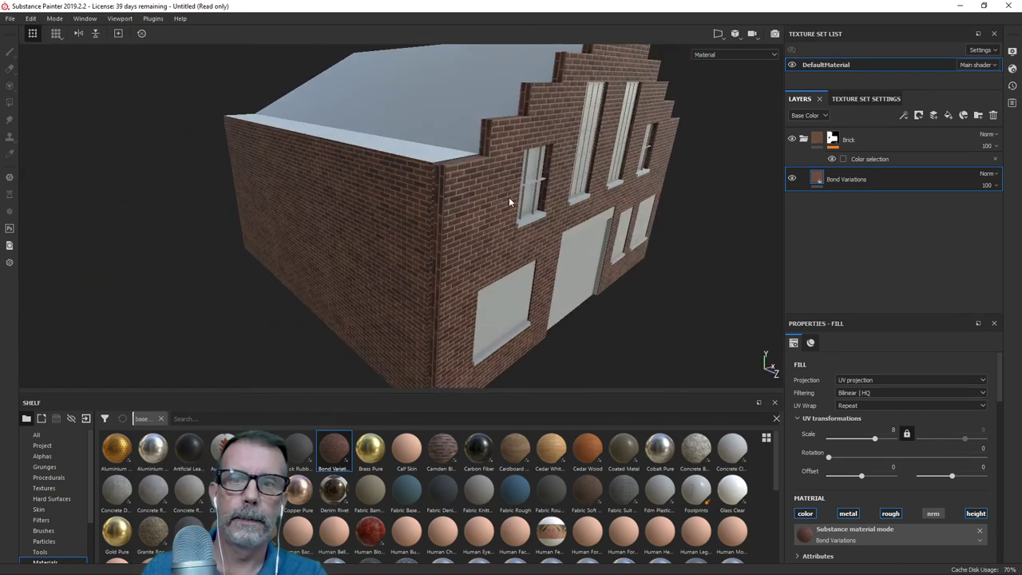
left_click_drag(583, 214, 467, 254, "alt")
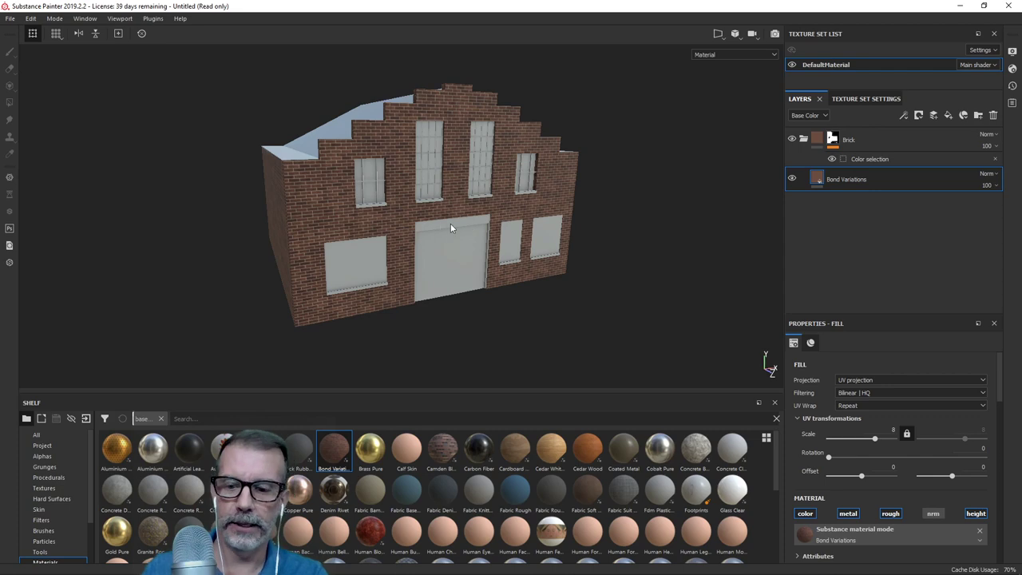
left_click_drag(451, 227, 329, 229, "alt")
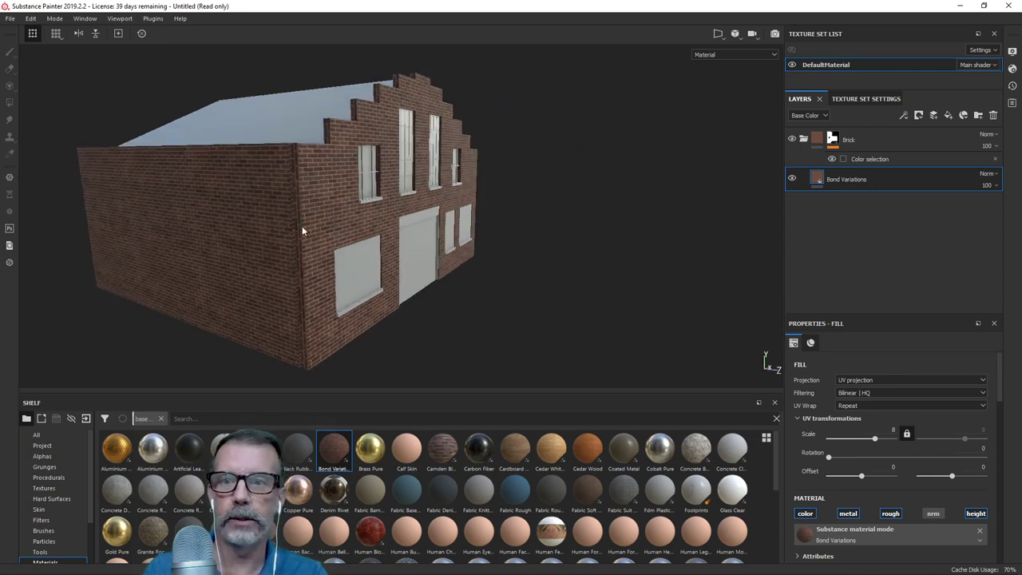
left_click_drag(505, 269, 442, 271, "alt")
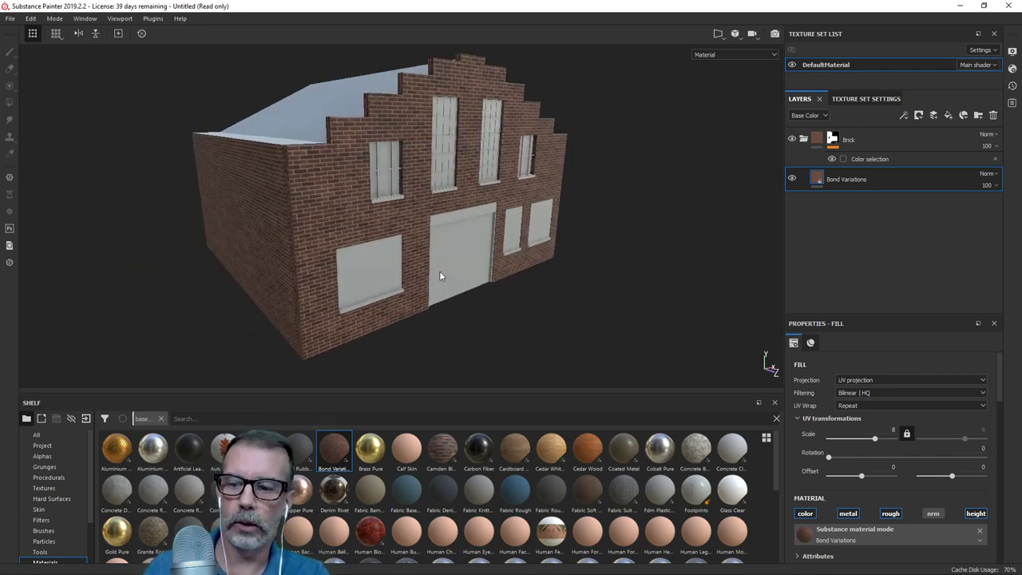
Switch to Blender and view the building's vertex colours around the front windows and door in Vertex Paint mode
key("alt+Tab")
key("alt+Tab")
key("alt+Tab")
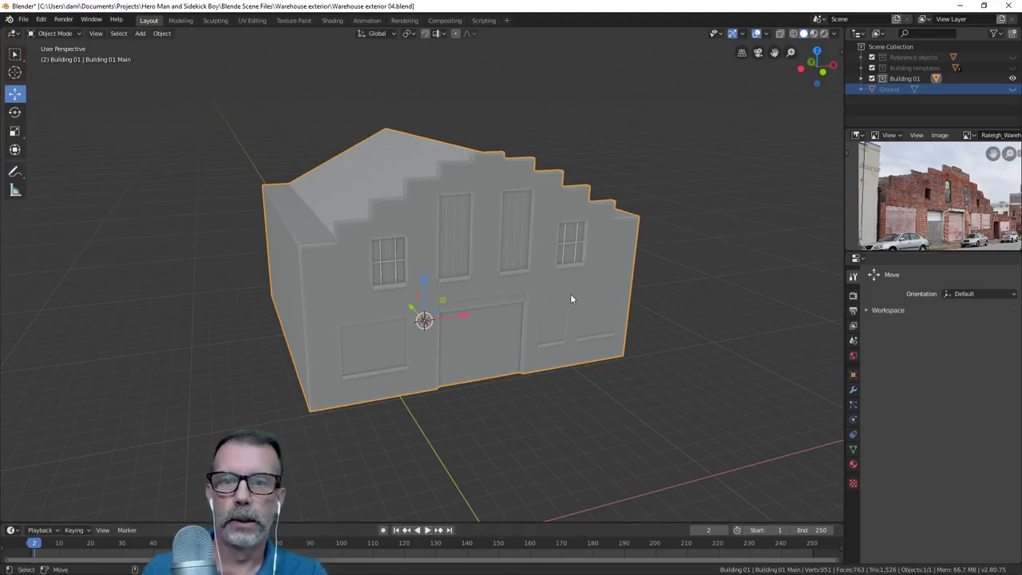
left_click(54, 33)
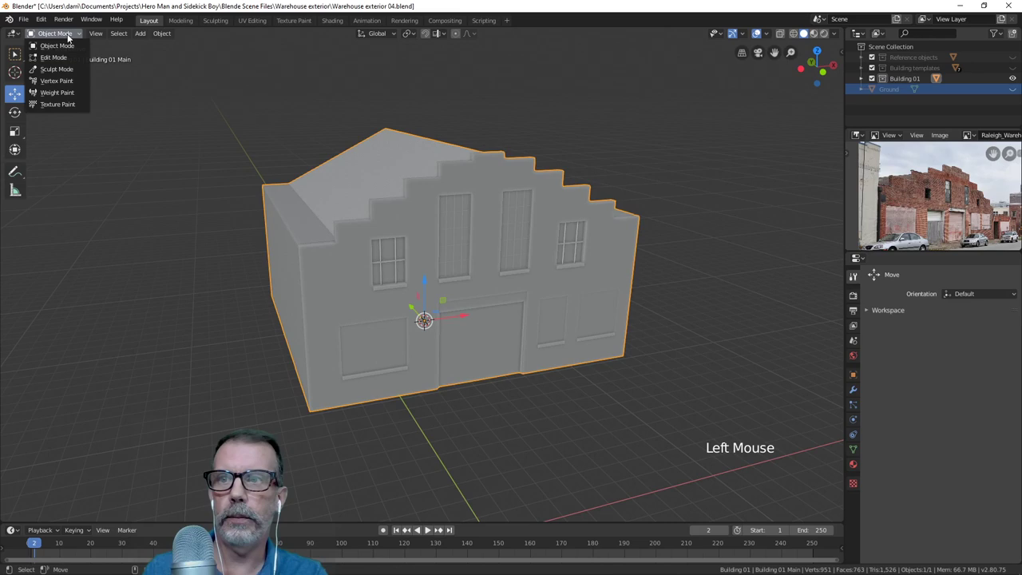
left_click(56, 81)
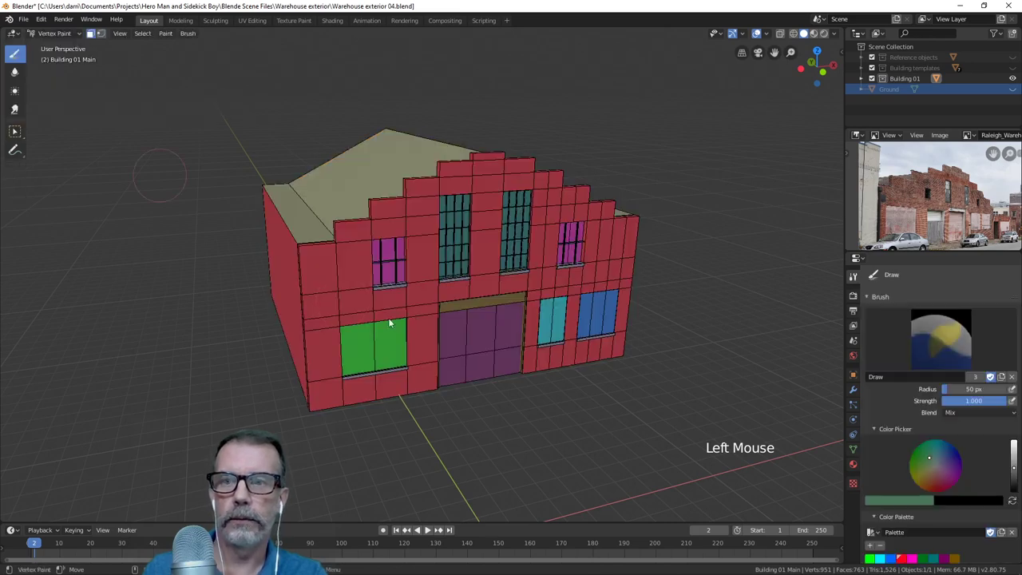
scroll(422, 287, "up", 2)
scroll(422, 288, "up", 2)
mouse_move(423, 286)
middle_mouse_down("shift")
mouse_move(445, 262)
mouse_move(468, 258)
mouse_move(410, 263)
mouse_move(417, 268)
middle_mouse_up("shift")
middle_click_drag(501, 256, 422, 259, "shift")
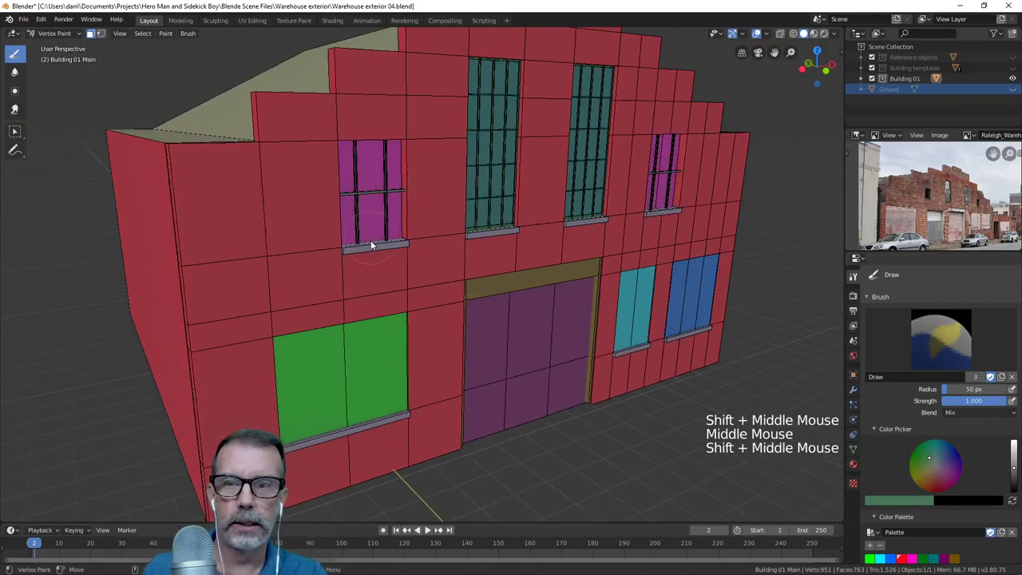
In Edit Mode, clear the selection and select the linked geometry of all seven window sills on the front wall
left_click(62, 33)
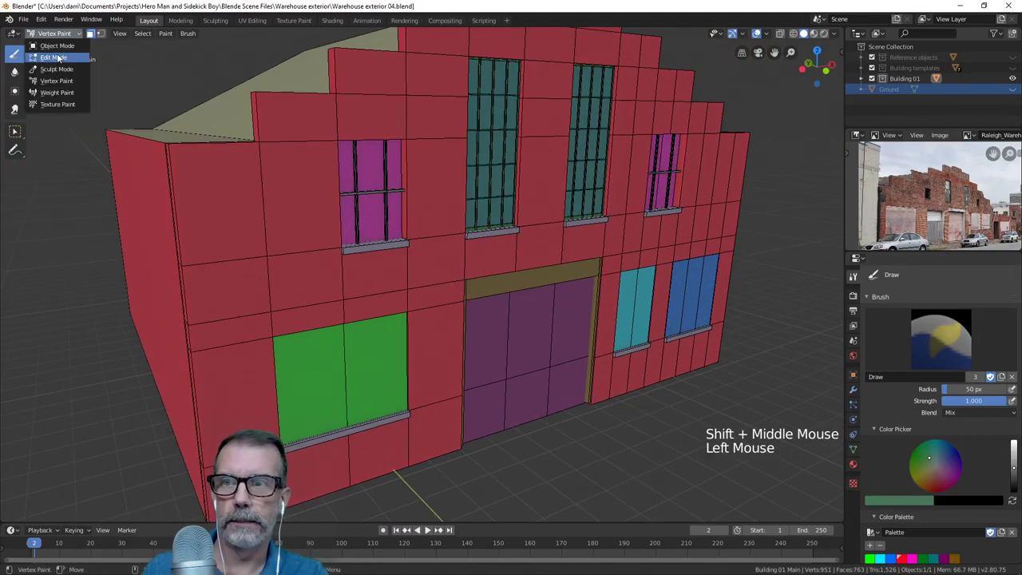
left_click(56, 58)
key("alt+a")
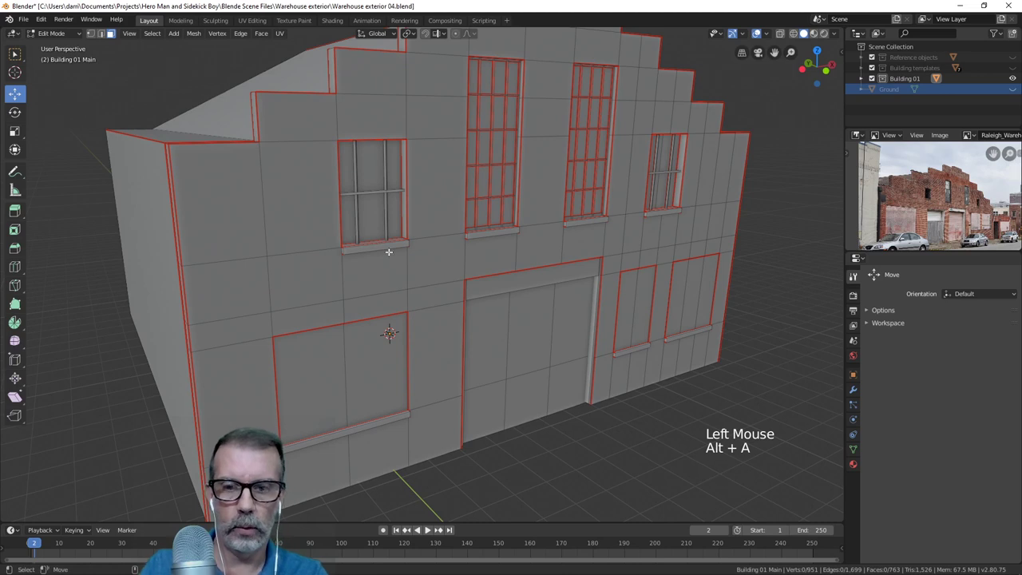
key("l")
key("l")
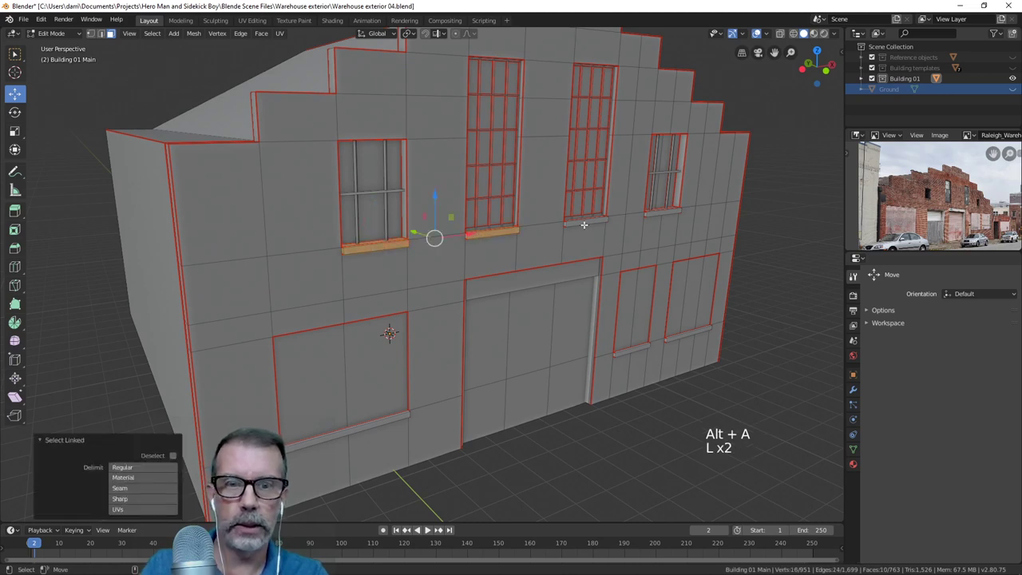
key("l")
key("l")
key("l")
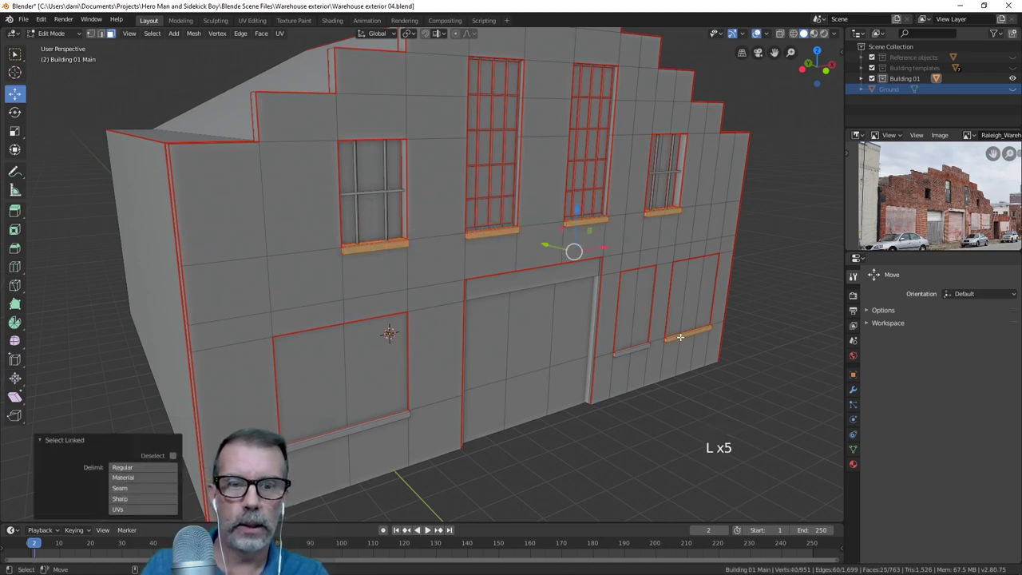
key("l")
key("l")
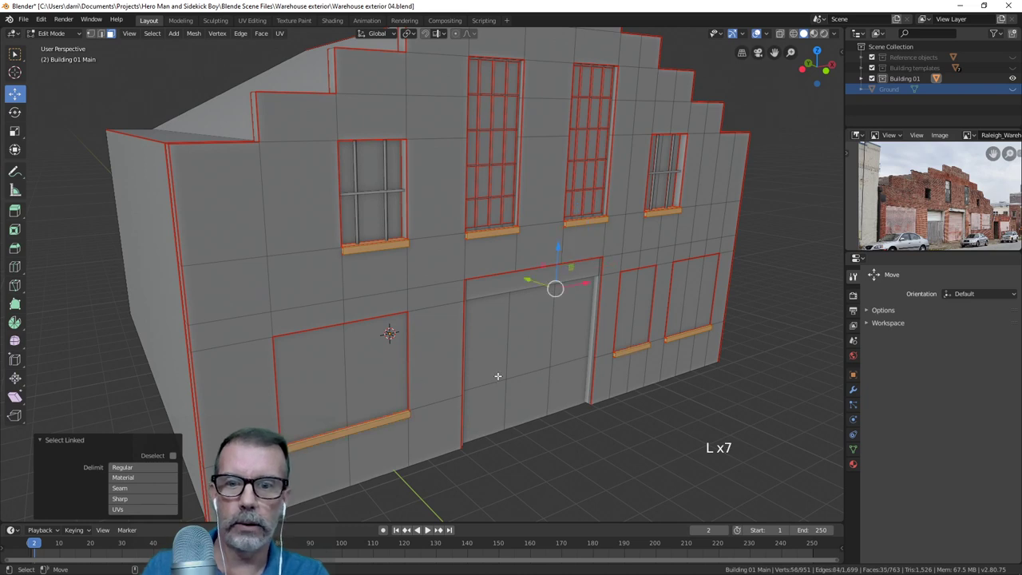
Put the building into Vertex Paint mode while keeping the window sills selected
key("Tab")
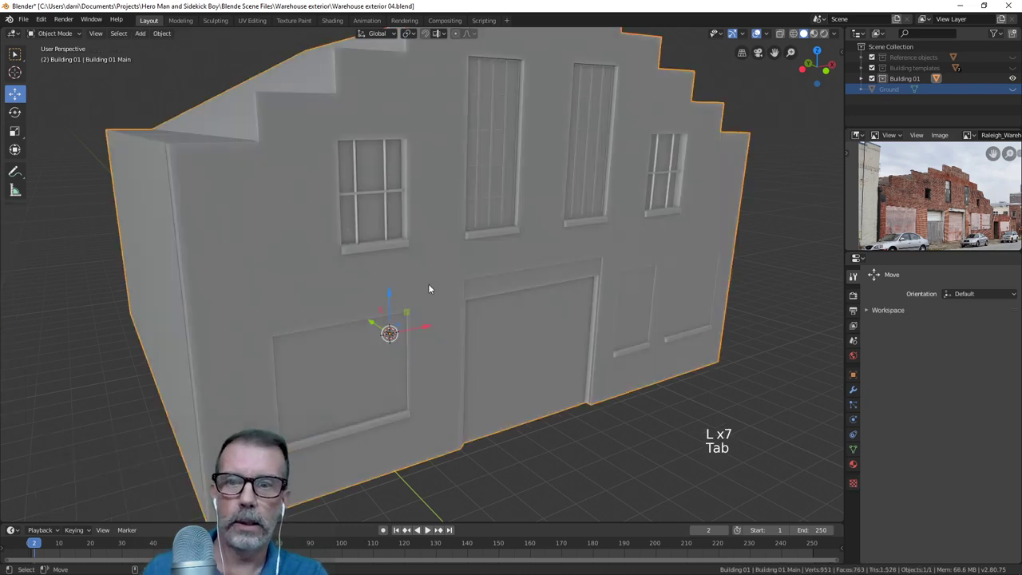
key("Tab")
left_click(58, 38)
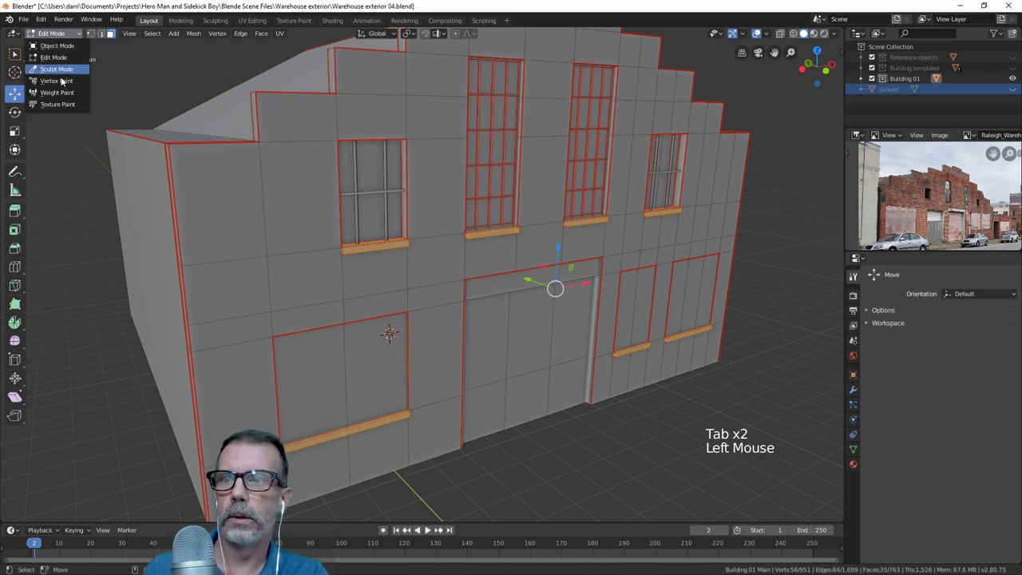
left_click(64, 91)
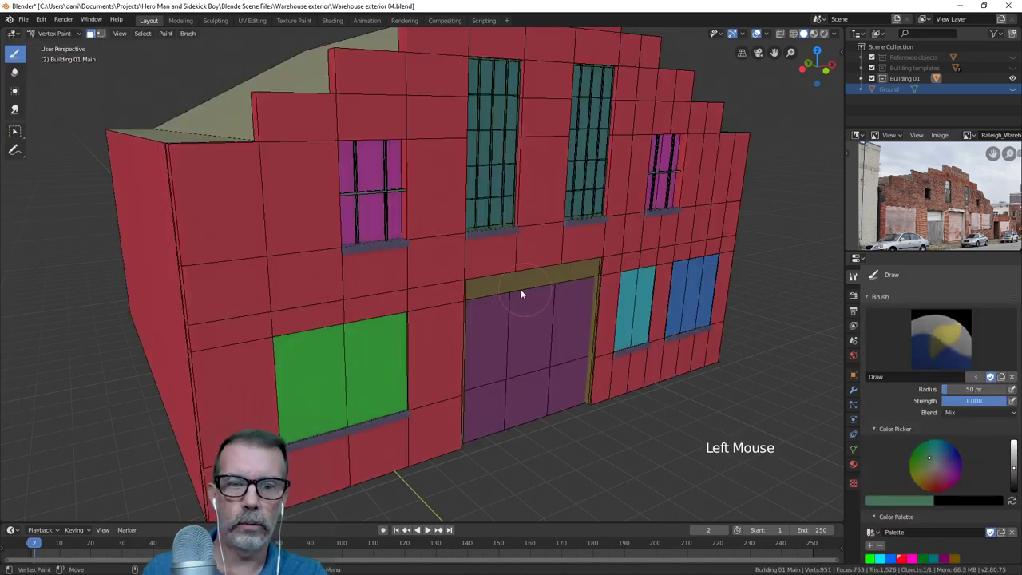
Fill the selected window sills with the palette's red vertex colour and clear the face selection
scroll(934, 356, "down", 7)
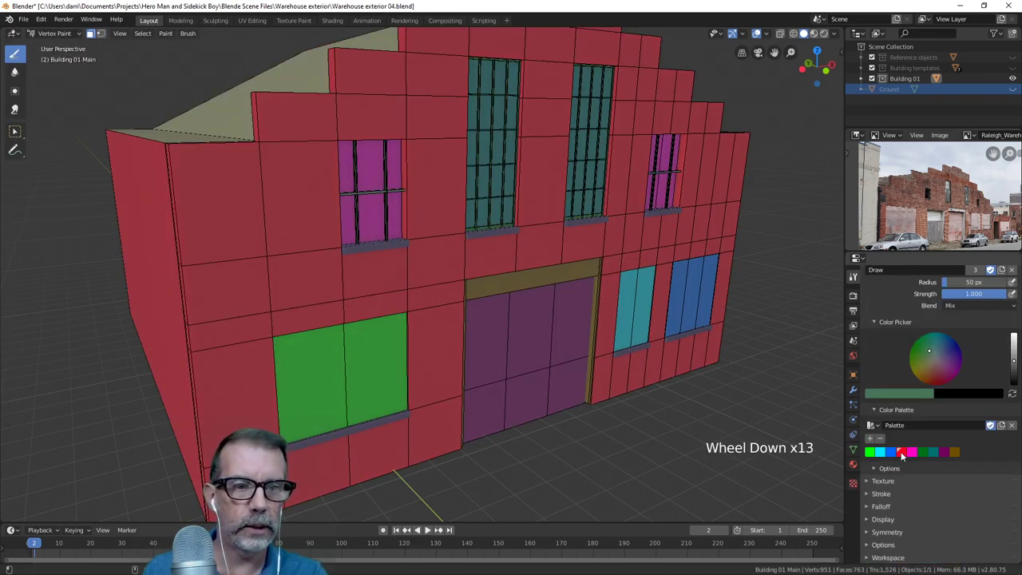
left_click(901, 453)
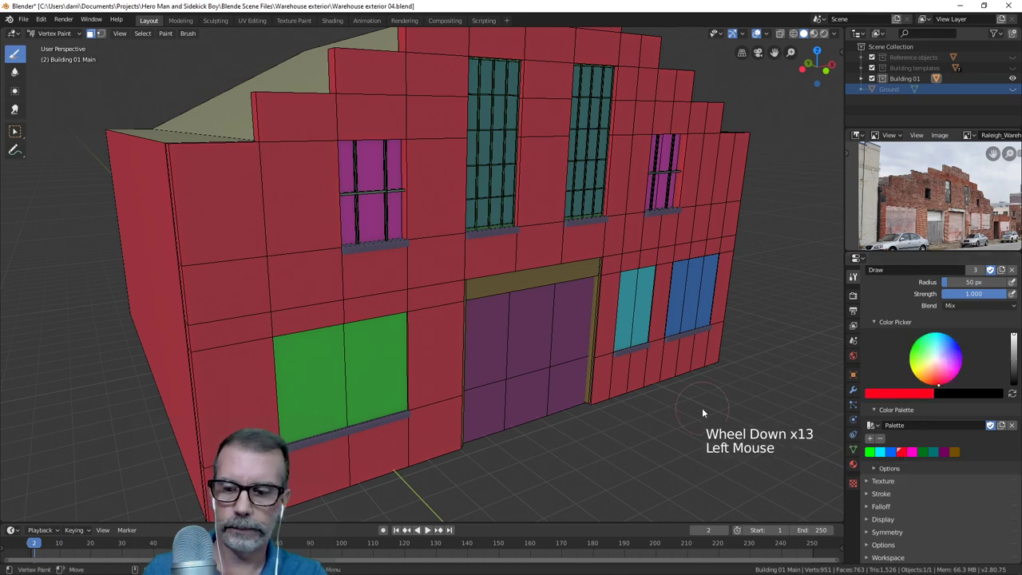
key("shift+k")
key("alt+a")
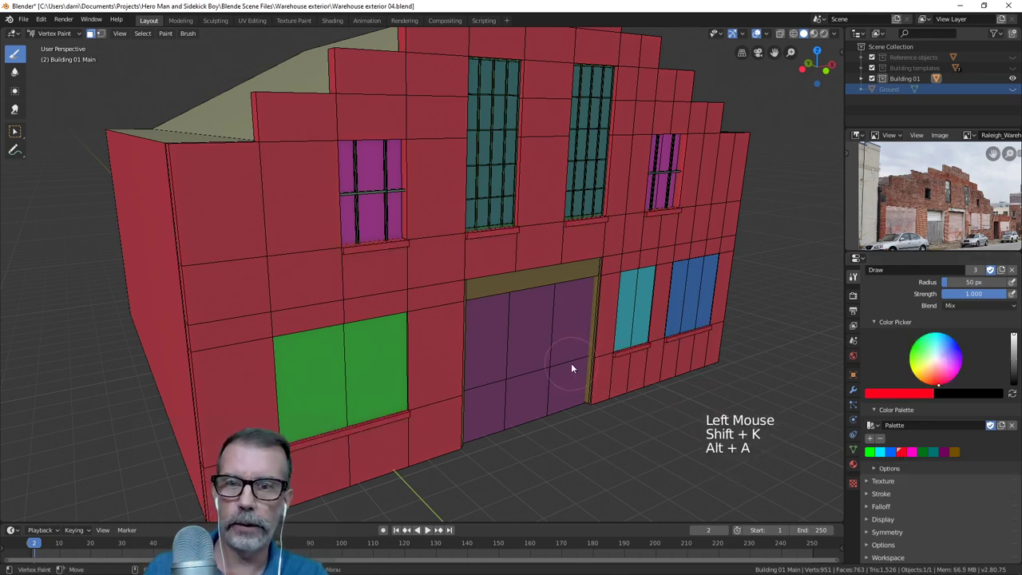
Save the scene and save an incremented version as Warehouse exterior 05.blend
scroll(571, 364, "down", 4)
middle_click_drag(575, 363, 512, 376)
key("ctrl+s")
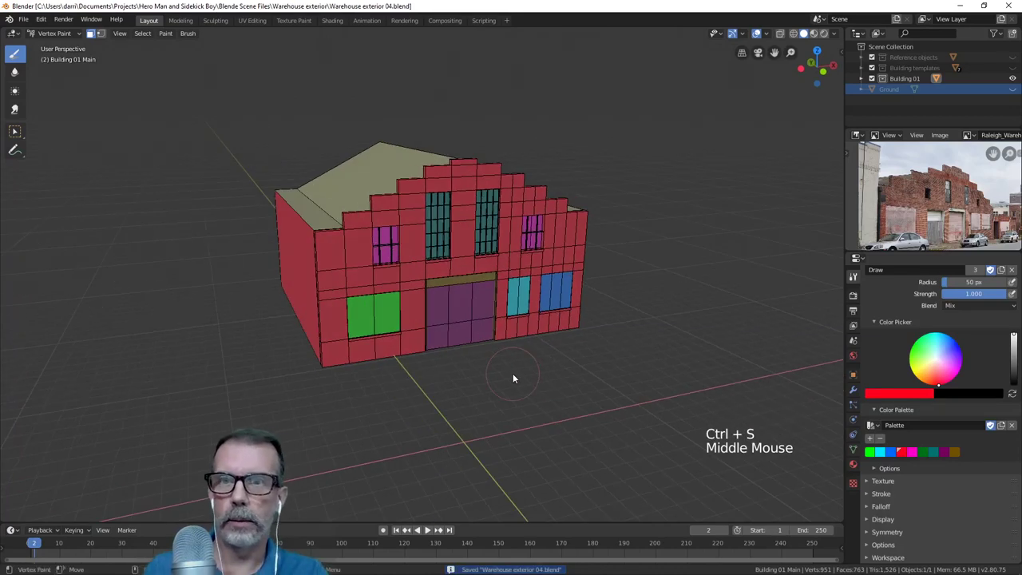
key("ctrl+shift+s")
key("KP_Add")
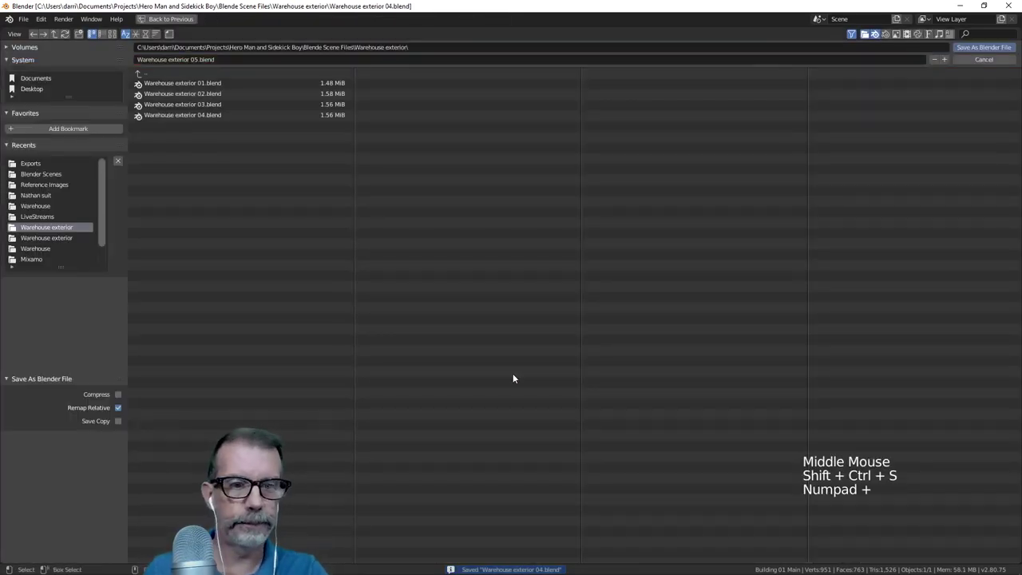
key("KP_Enter")
In Edit Mode, select the face loop running around the side and stepped top edge of the front wall
scroll(444, 365, "up", 3)
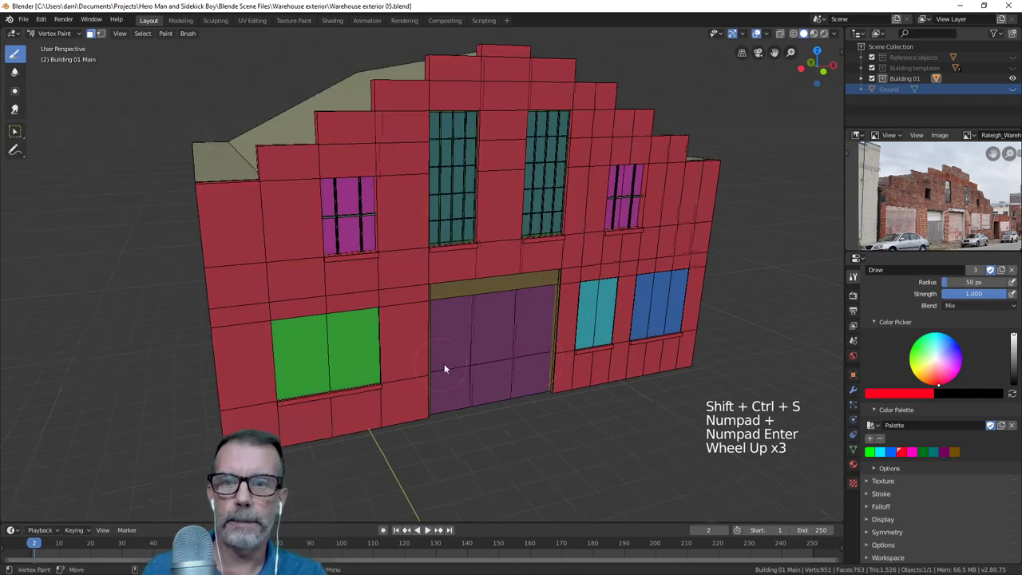
middle_click_drag(445, 365, 505, 369)
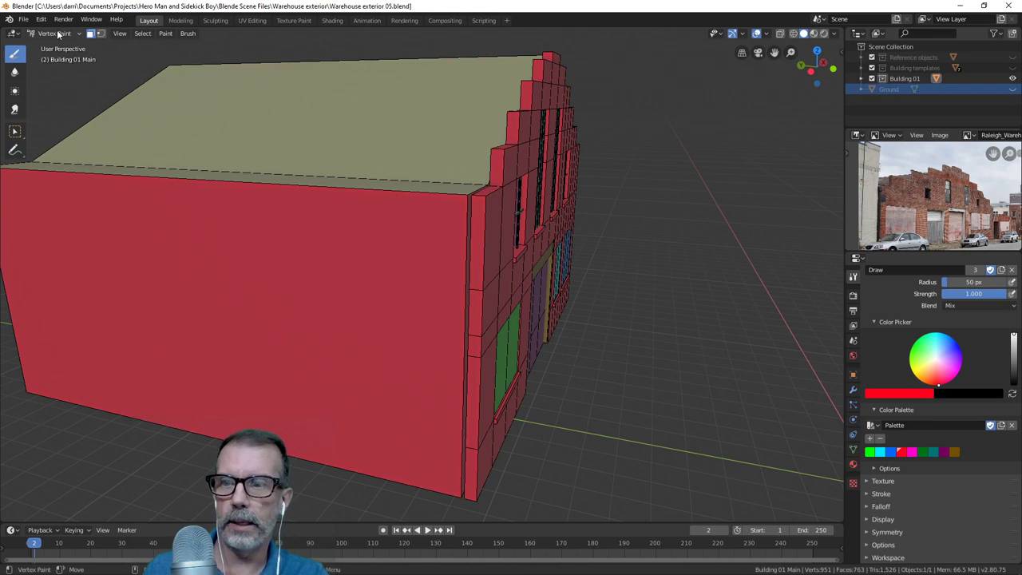
key("Tab")
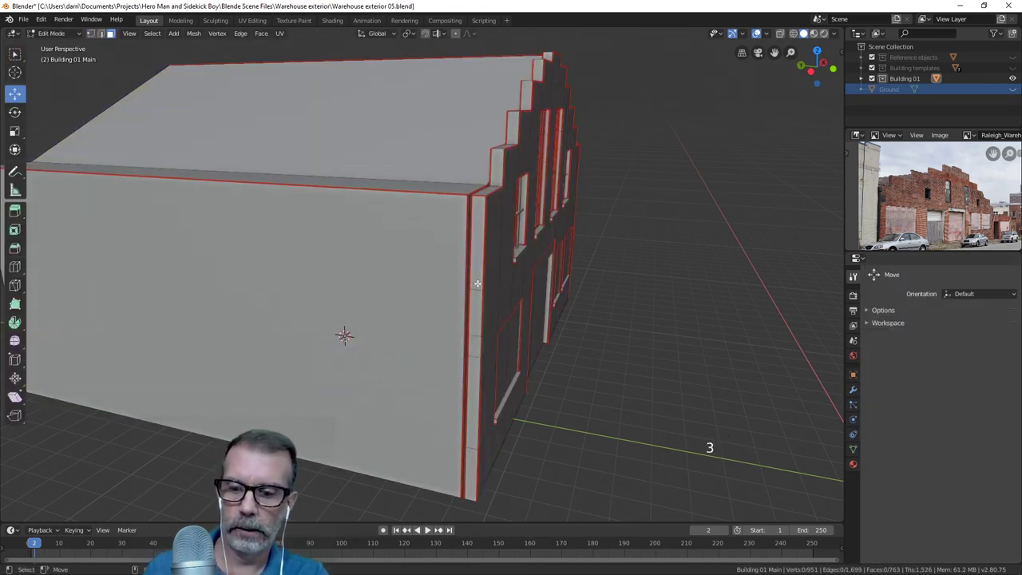
left_click(482, 335, "alt")
mouse_move(684, 210)
middle_mouse_down()
mouse_move(559, 208)
mouse_move(484, 224)
mouse_move(682, 210)
middle_mouse_up()
scroll(626, 231, "down", 2)
middle_click_drag(626, 232, 692, 215, "shift")
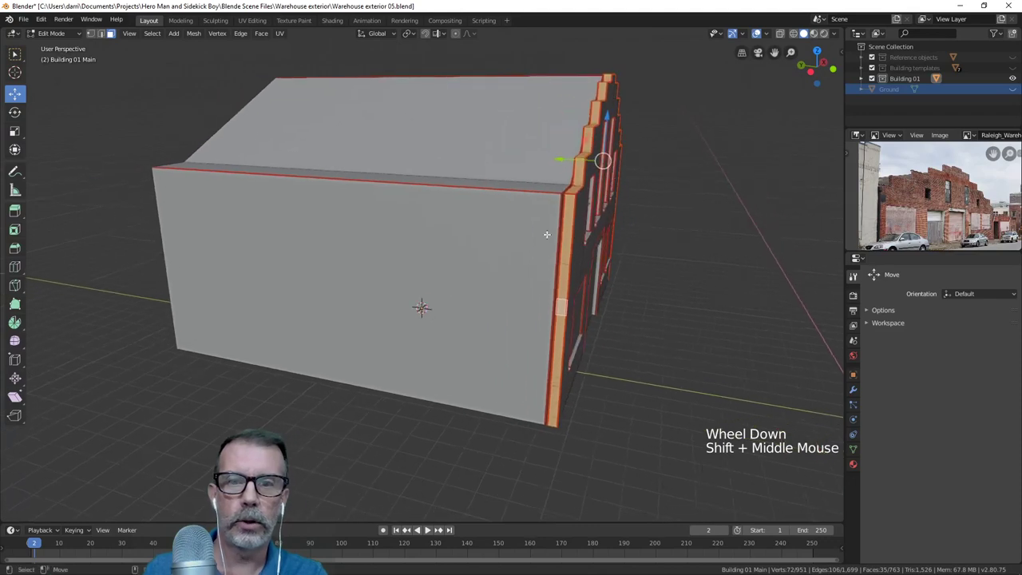
In the UV Editing workspace, move the selected wall-edge UV islands below the UV tile by about 0.246 in Y
left_click(251, 20)
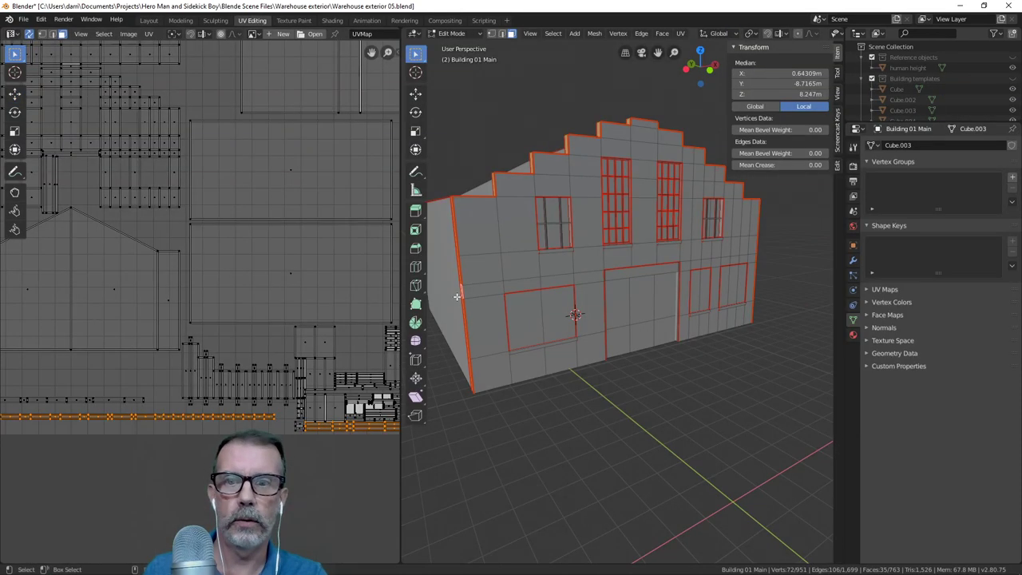
scroll(263, 313, "down", 2)
middle_click_drag(264, 313, 243, 261)
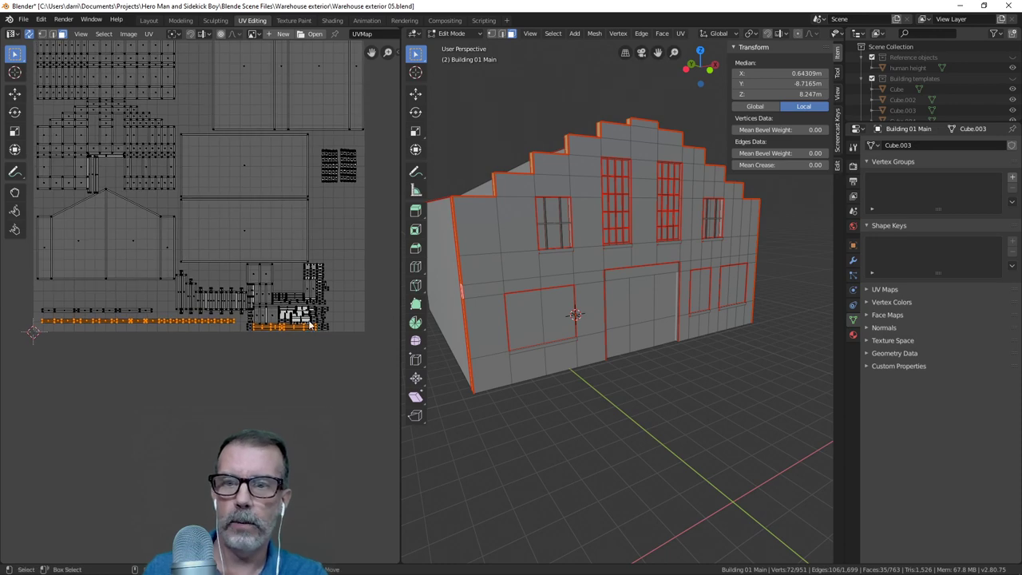
middle_click_drag(270, 479, 271, 532)
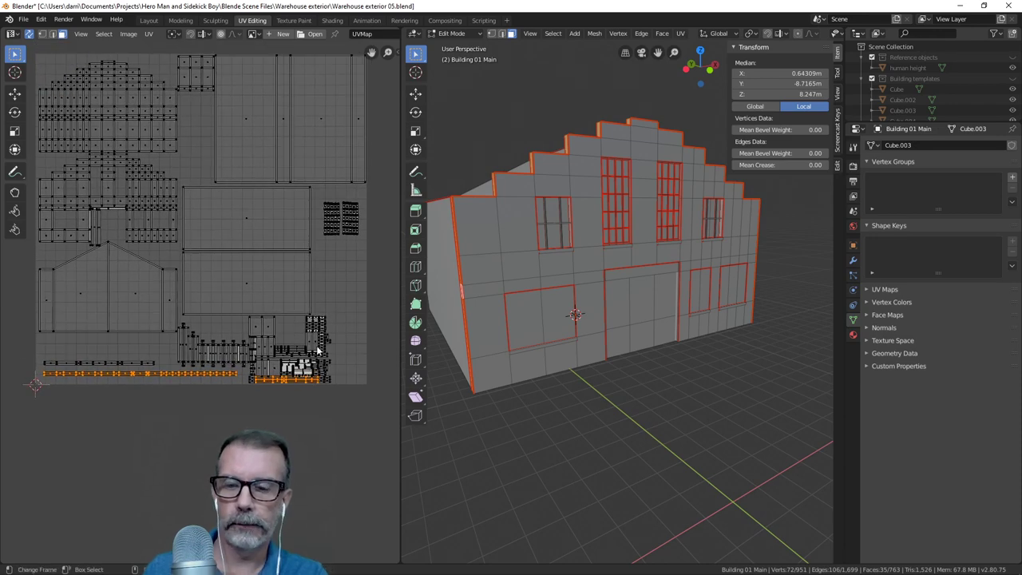
key("g")
left_click(319, 426)
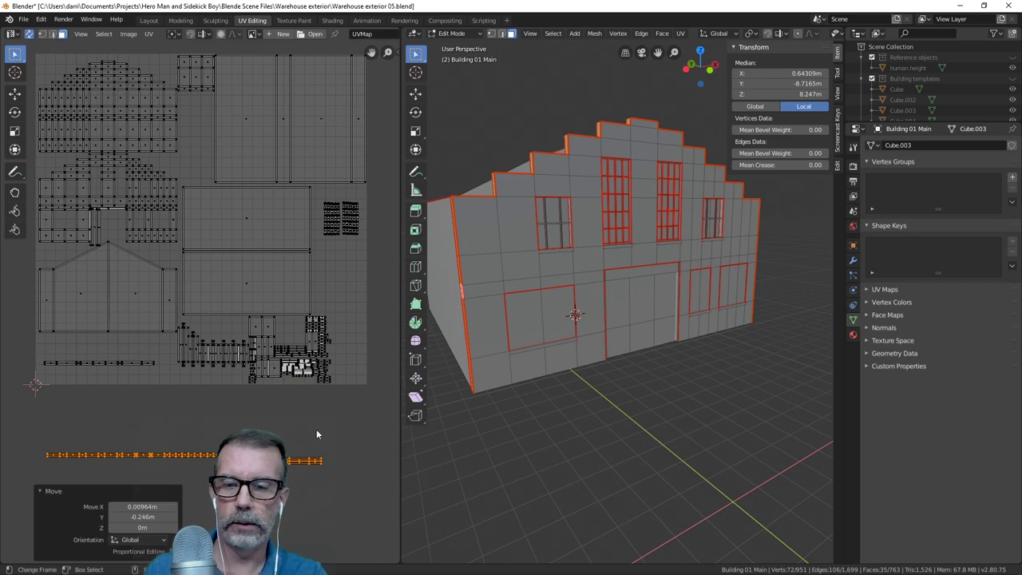
In a maximised UV editor, rotate the long wall-edge UV strip 90° and place it vertically inside the tile's lower right edge
key("ctrl+space")
scroll(627, 413, "up", 3)
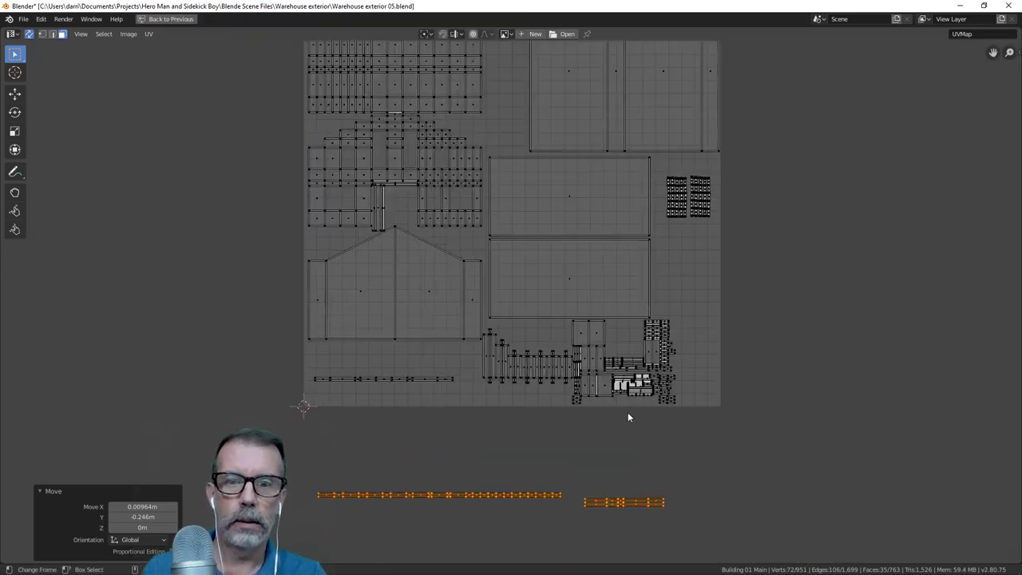
scroll(629, 415, "down", 1)
middle_click_drag(629, 415, 605, 457)
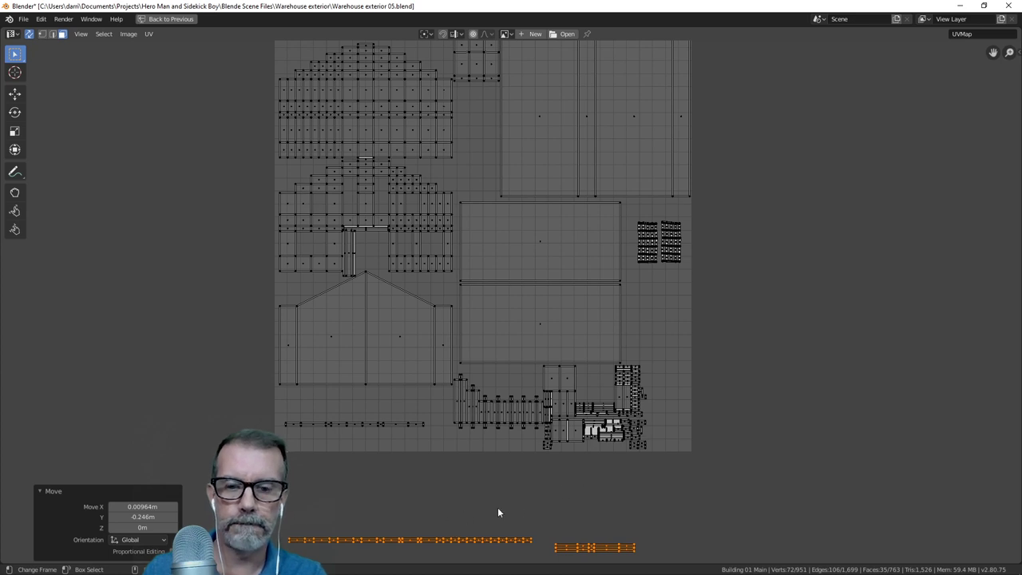
key("alt+a")
key("l")
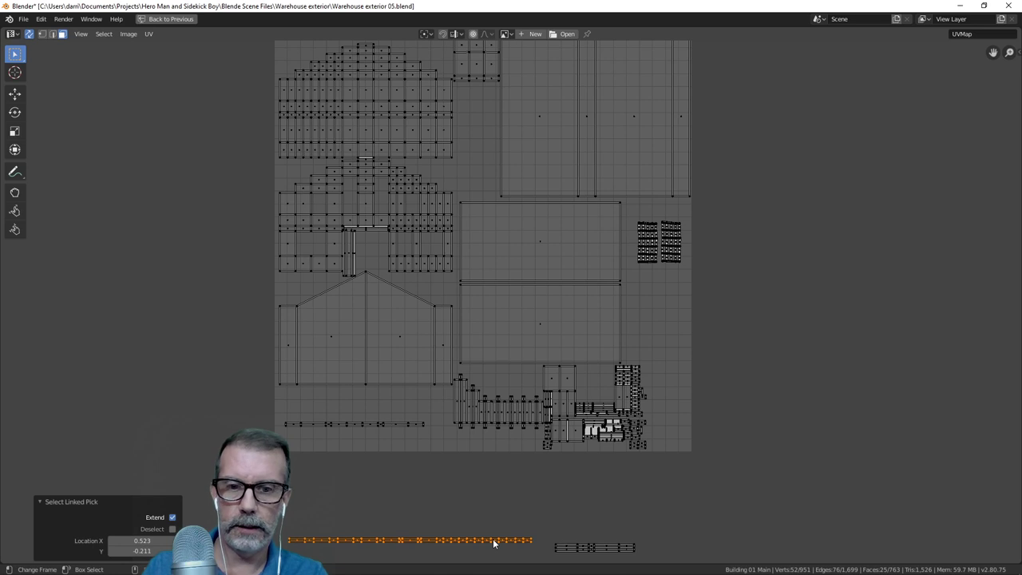
key("r")
key("9")
key("0")
key("Return")
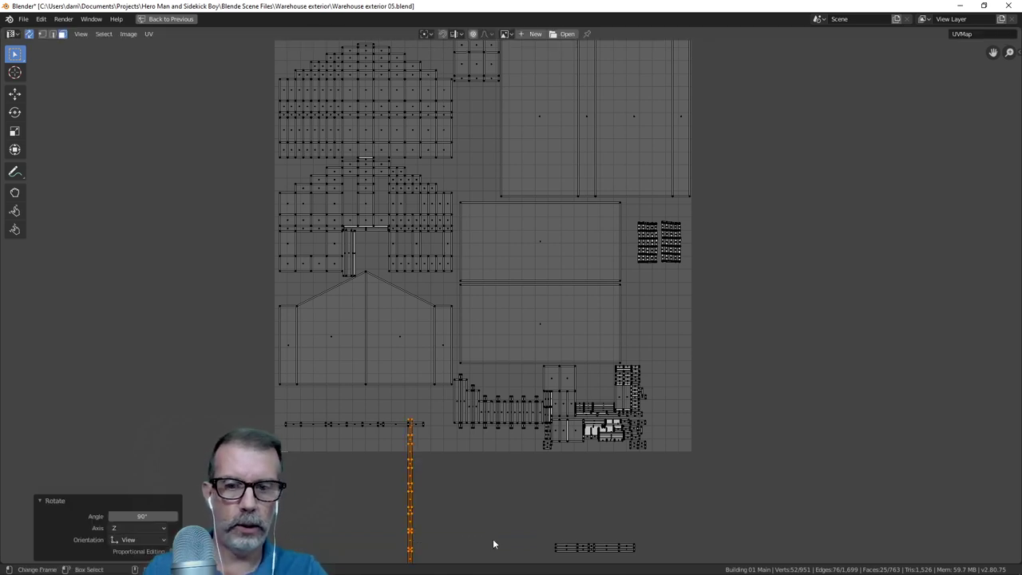
key("g")
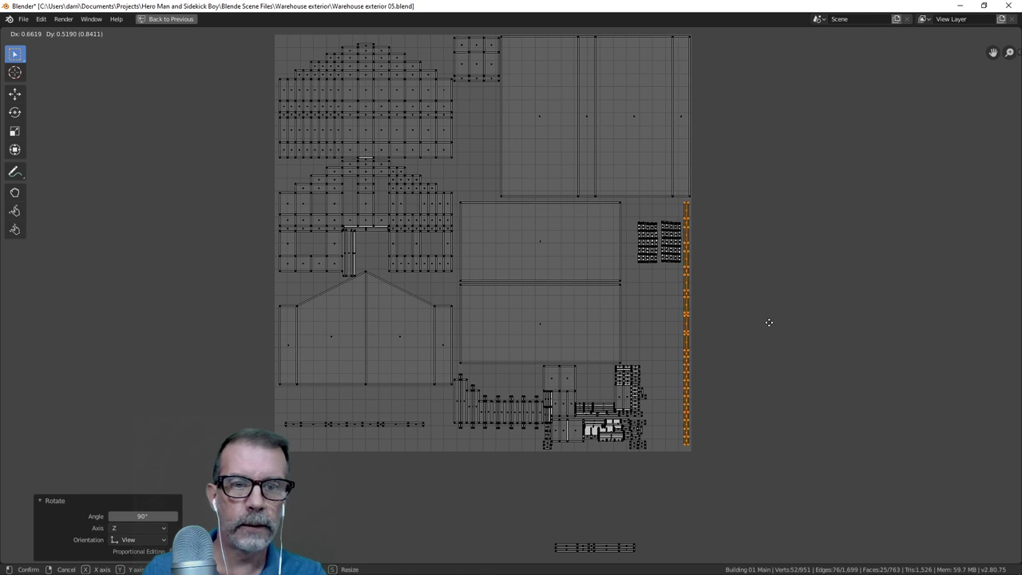
left_click(769, 323)
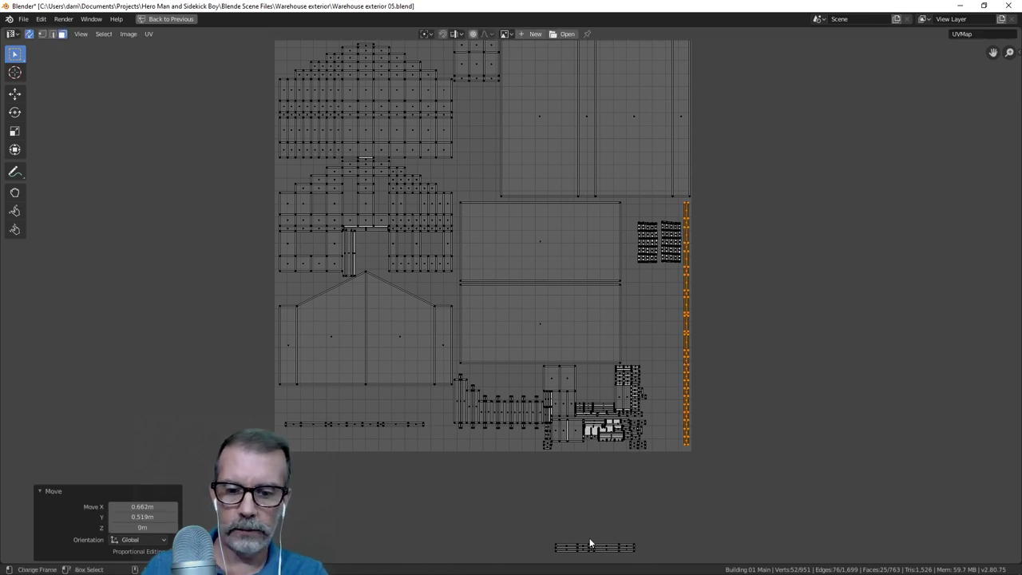
Rotate the remaining short wall-edge UV strips 90° and place them beside the long vertical strip, then clear the selection
key("alt+a")
key("b")
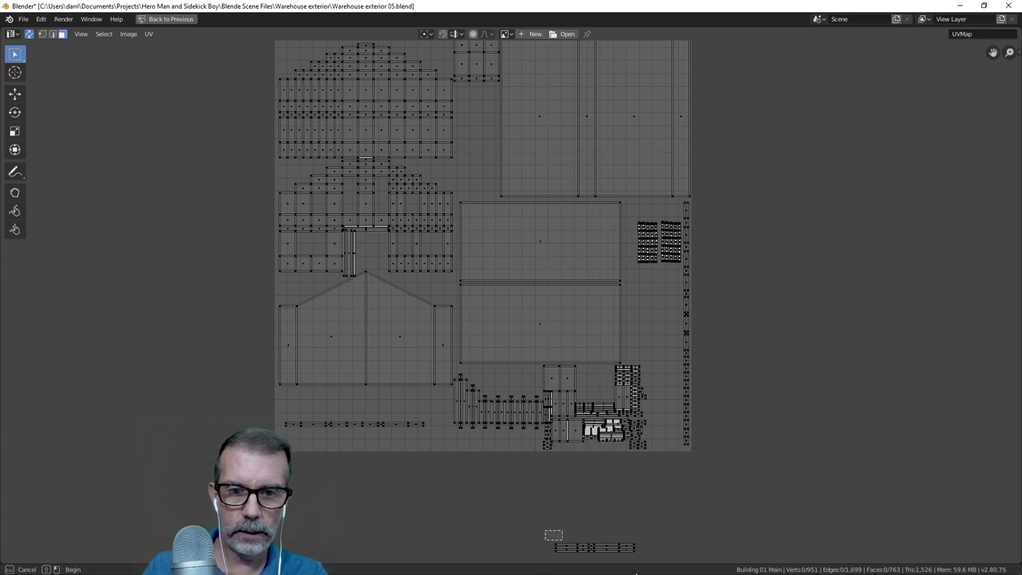
left_click_drag(563, 539, 658, 564)
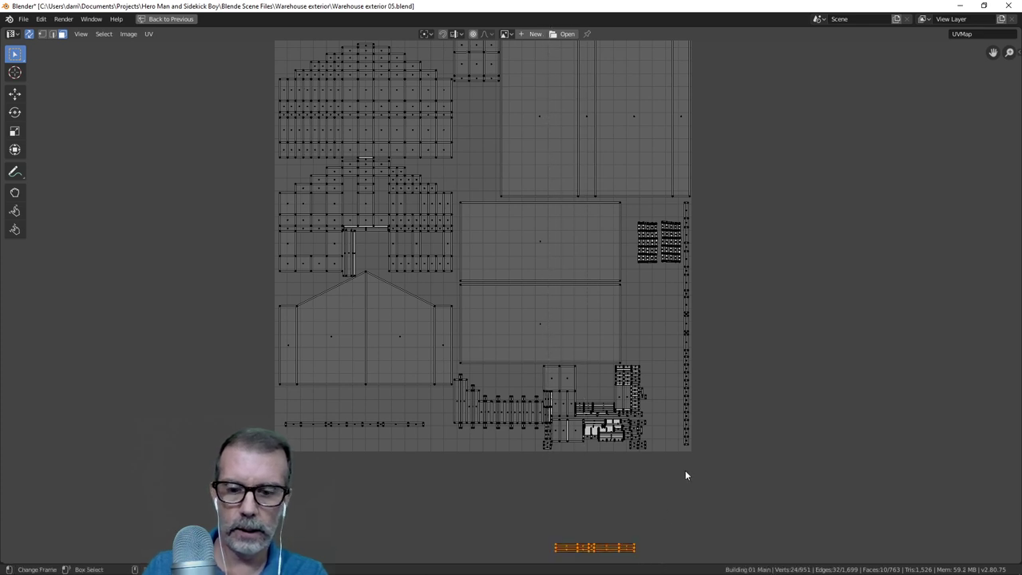
type("r90")
key("Return")
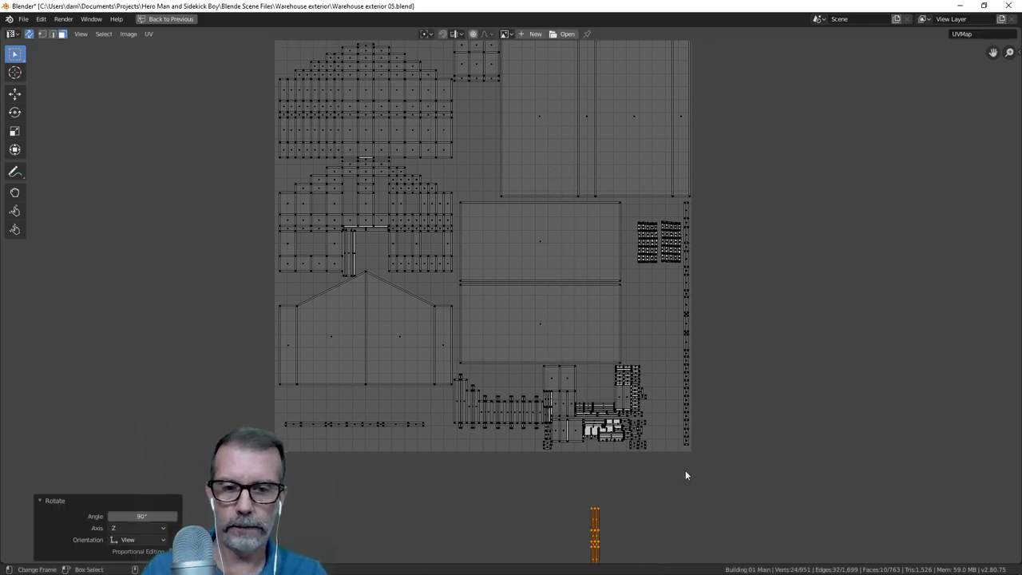
key("g")
left_click(783, 279)
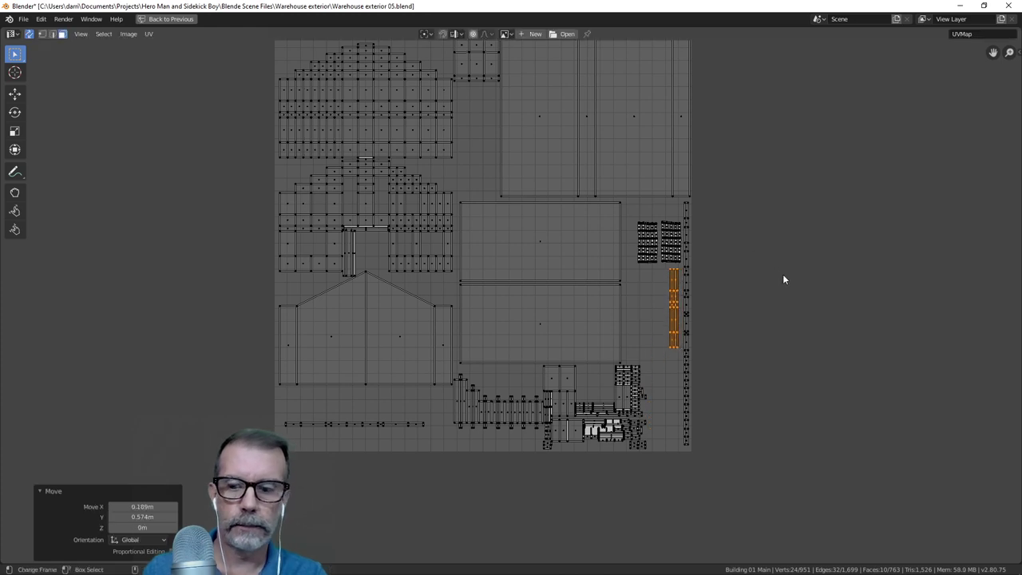
left_click(766, 316)
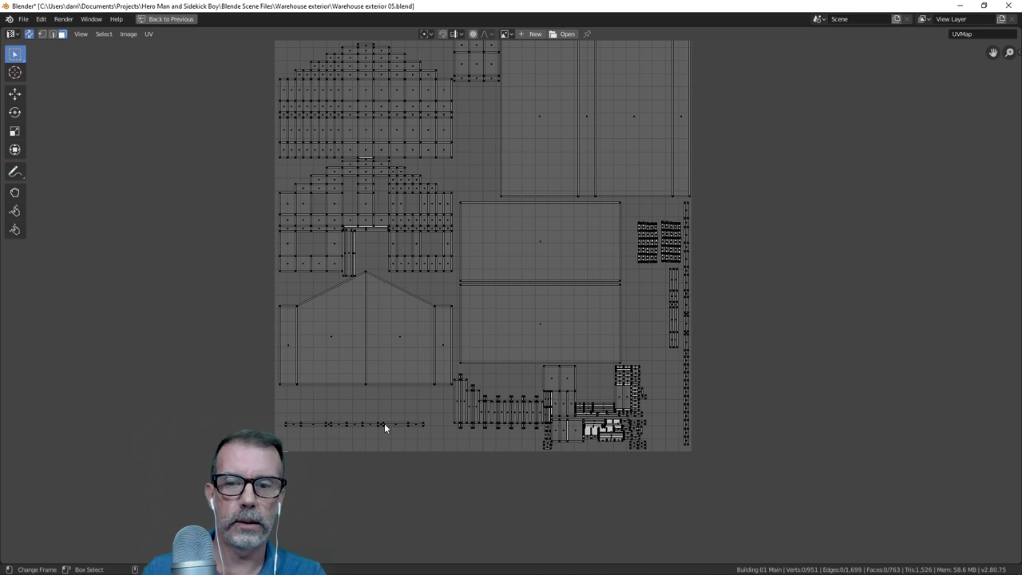
Select the horizontal UV strip at the tile's lower left and inspect its matching door frame faces on the building in wireframe
key("ctrl+space")
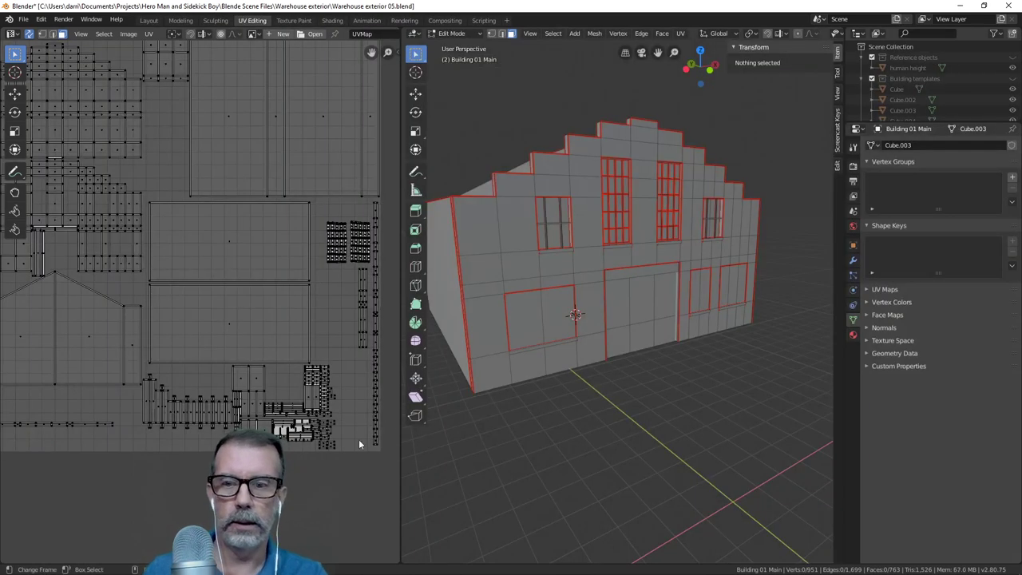
key("l")
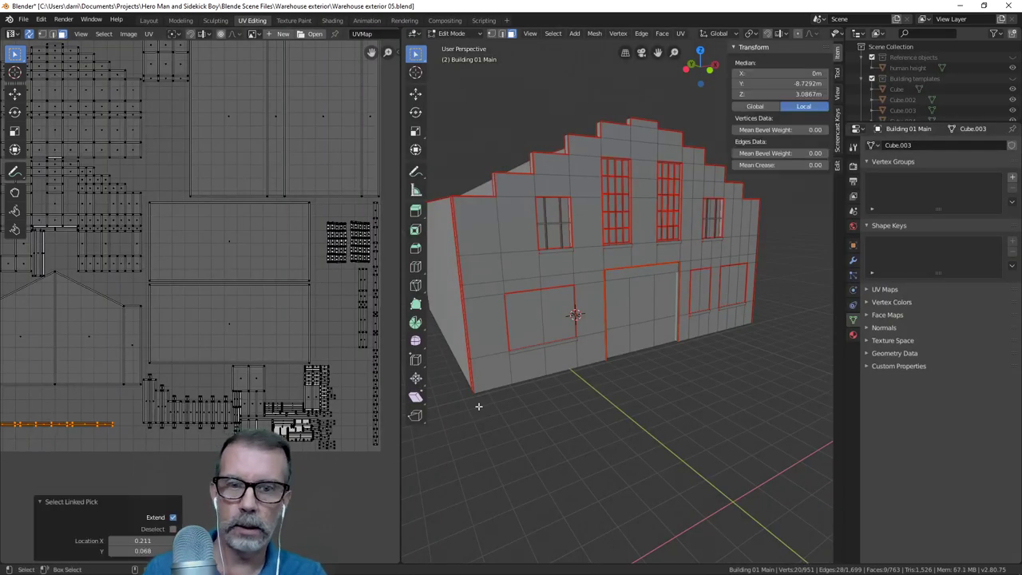
mouse_move(666, 392)
middle_mouse_down()
mouse_move(648, 401)
mouse_move(694, 420)
mouse_move(671, 405)
mouse_move(748, 381)
mouse_move(599, 365)
mouse_move(610, 371)
middle_mouse_up()
key("z")
left_click(580, 407)
scroll(664, 406, "up", 3)
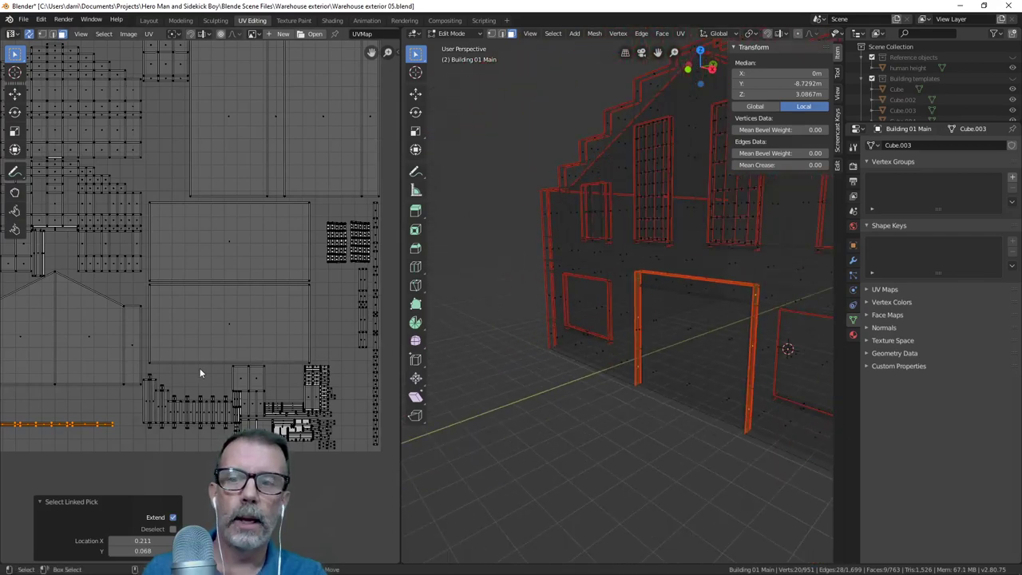
Rotate the door frame's UV strip 90° and place it vertically beside the short wall-edge strips, then clear the selection
middle_click_drag(157, 434, 190, 424)
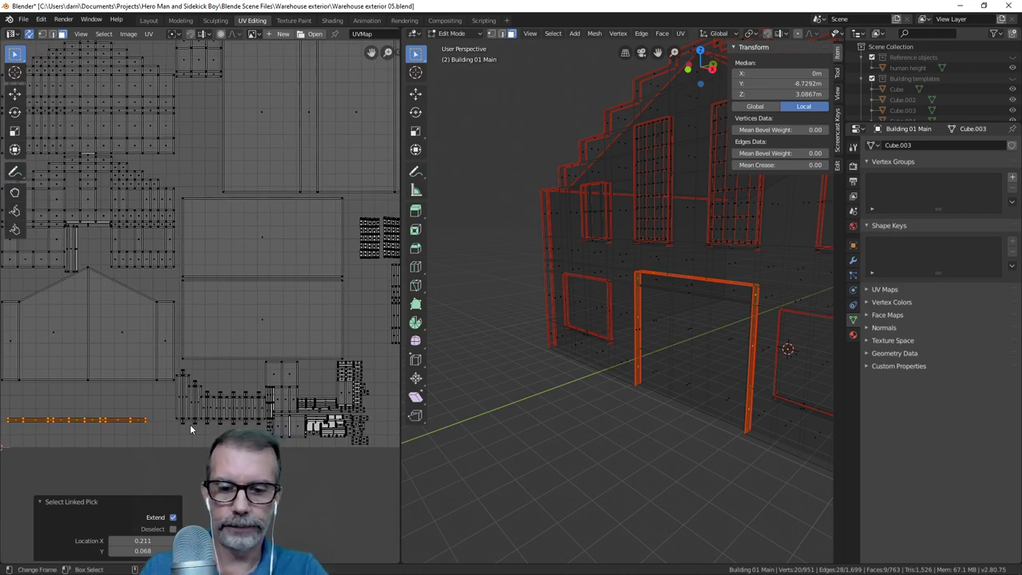
type("r90")
key("Return")
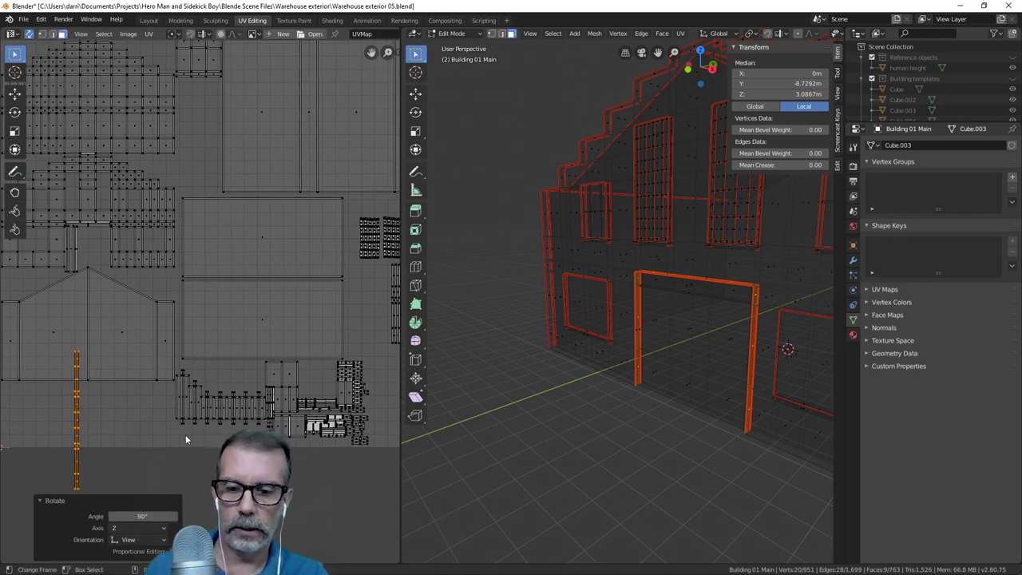
scroll(185, 434, "down", 2)
key("g")
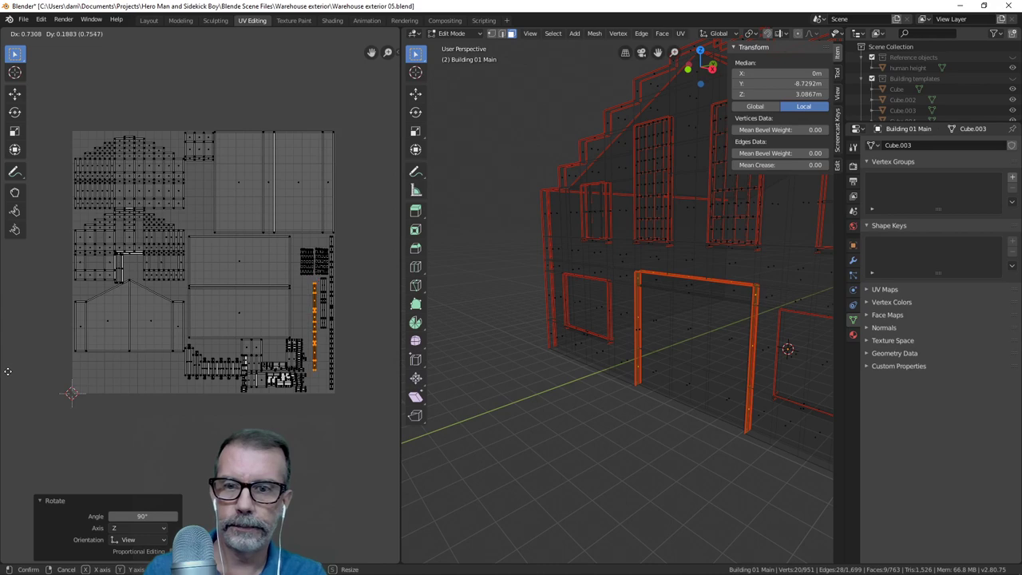
left_click(1, 367)
key("alt+a")
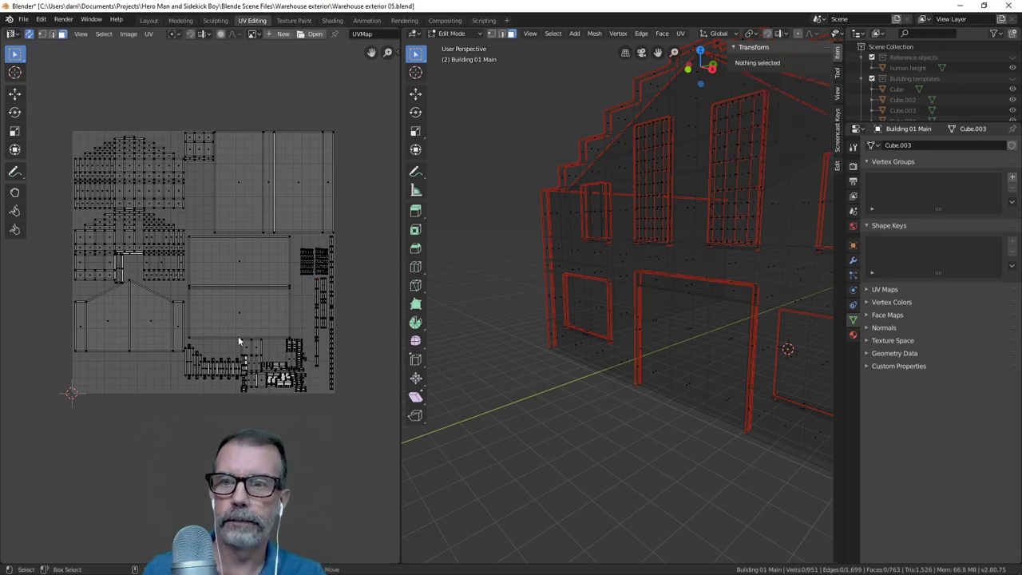
Return the building from wireframe to solid shading in Edit Mode and save the scene
scroll(231, 359, "up", 2)
scroll(604, 303, "down", 3)
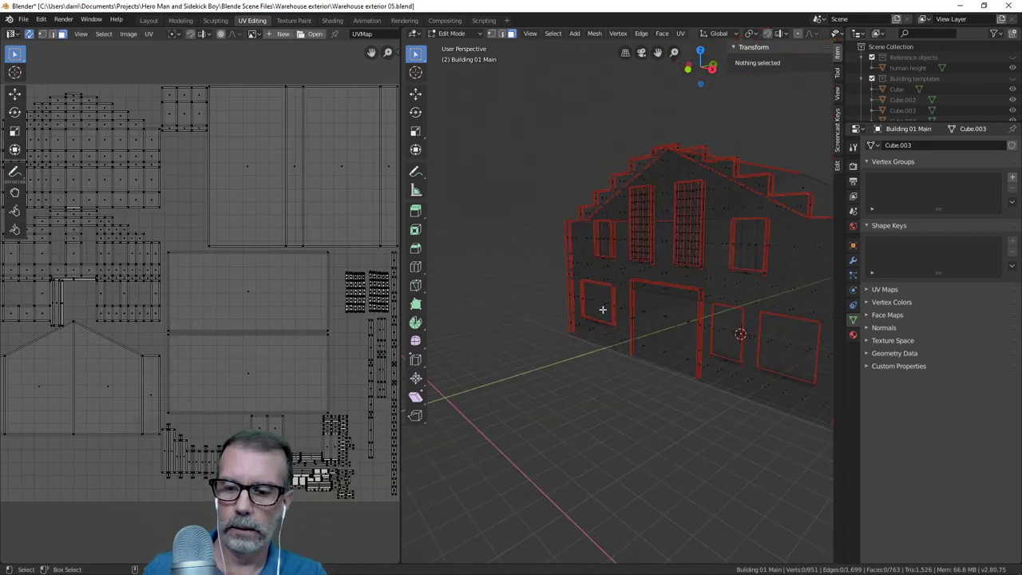
key("z")
left_click(678, 310)
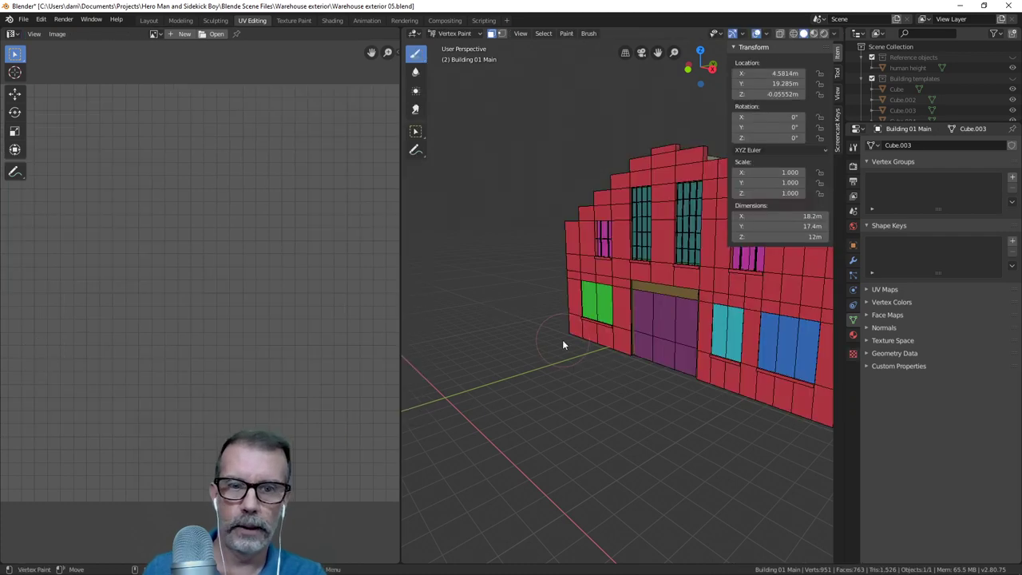
middle_click_drag(592, 339, 631, 351)
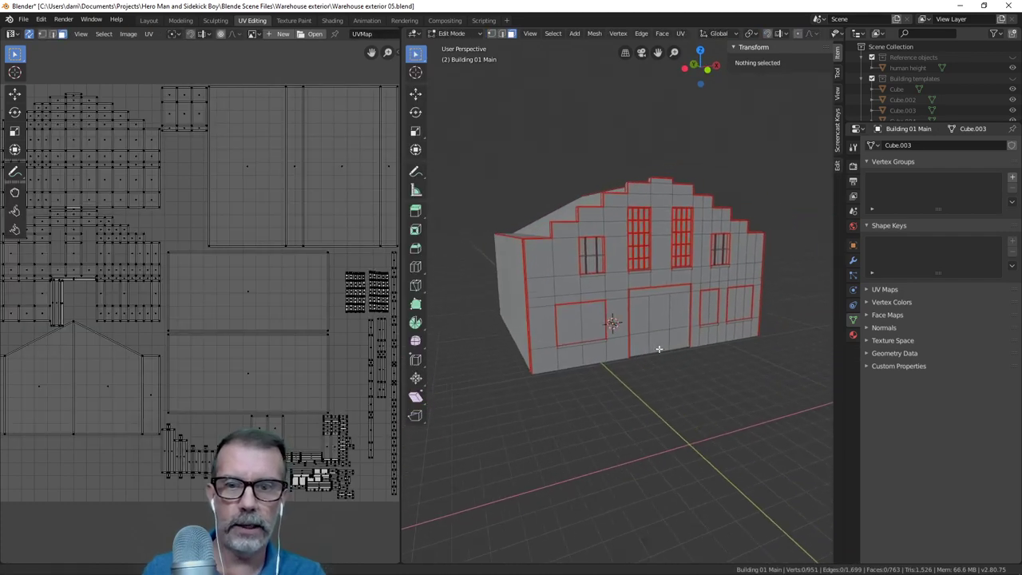
scroll(260, 272, "down", 2)
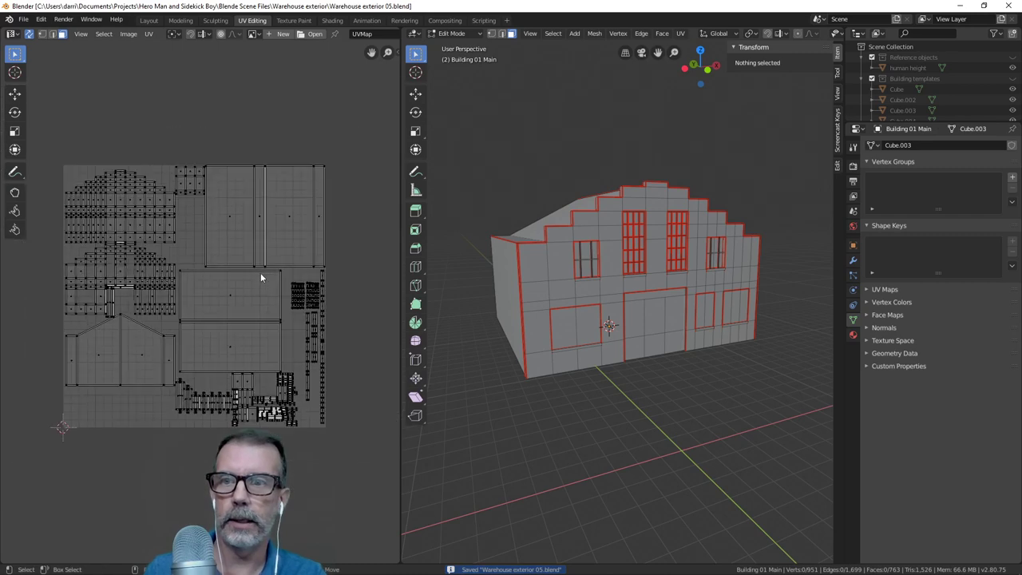
Return to the Layout workspace, bring the building's front into view and save the scene
middle_click_drag(260, 272, 268, 274, "shift")
left_click(149, 20)
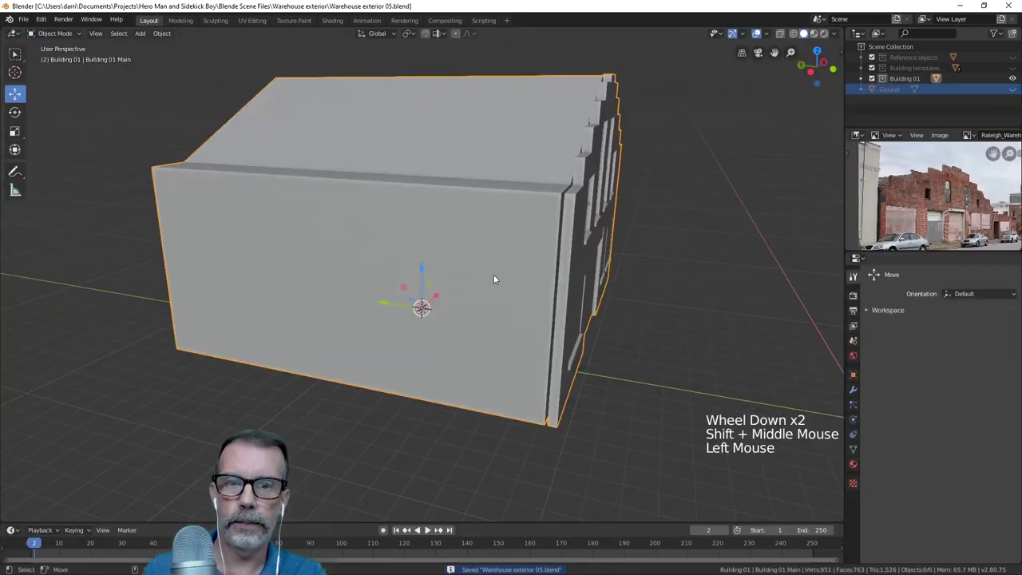
middle_click_drag(493, 273, 521, 271)
key("ctrl+s")
scroll(507, 270, "down", 2)
Export the selected building as FBX to the Exports folder under the name Warehouse Building Ext 02.fbx
left_click(24, 20)
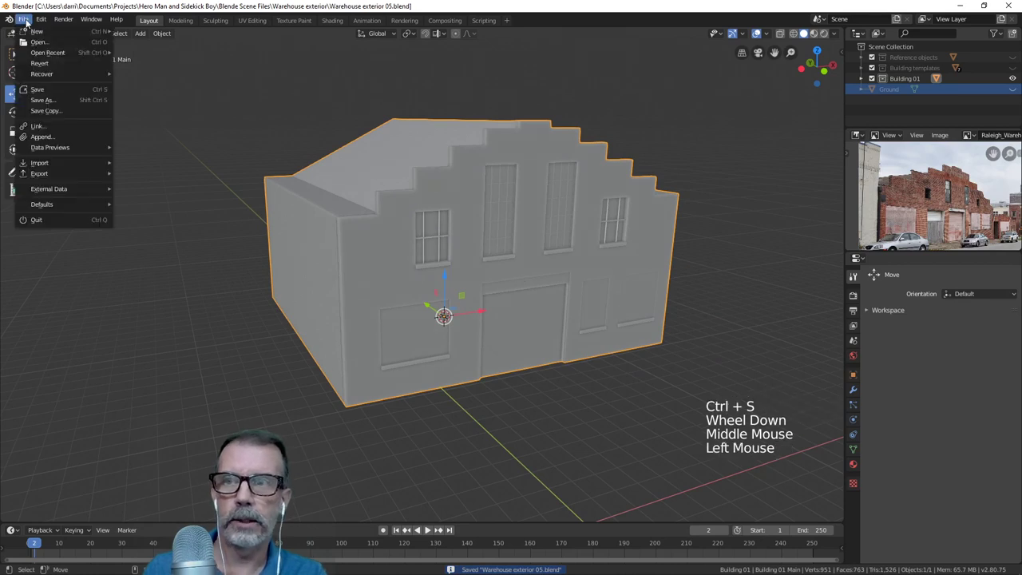
mouse_move(48, 174)
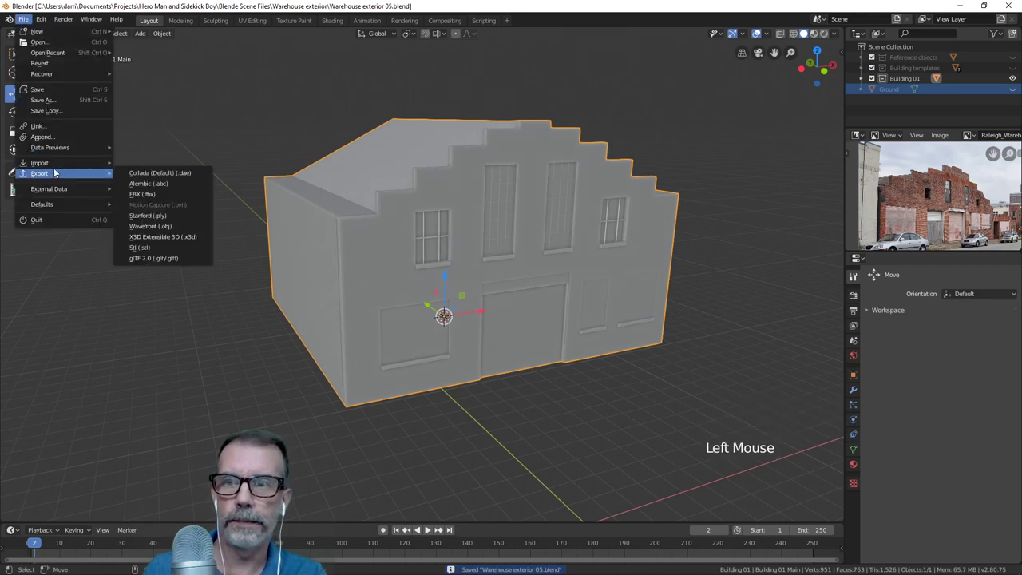
left_click(148, 195)
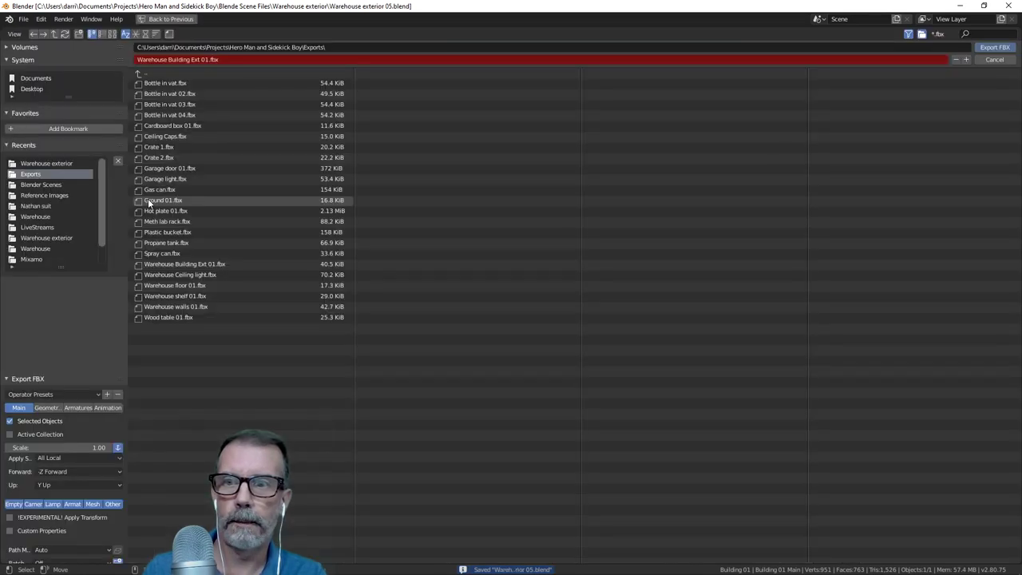
left_click(219, 264)
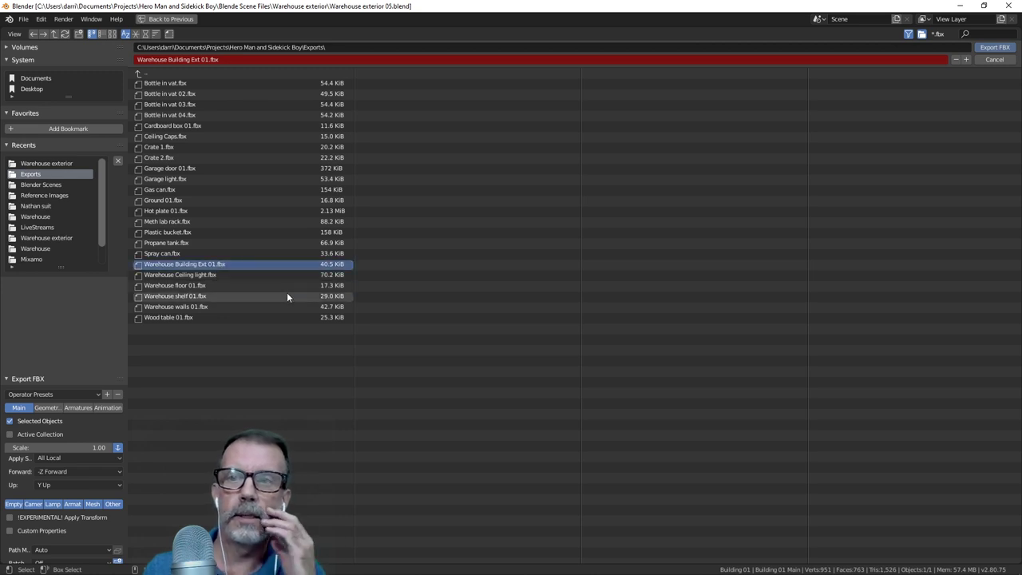
key("KP_Add")
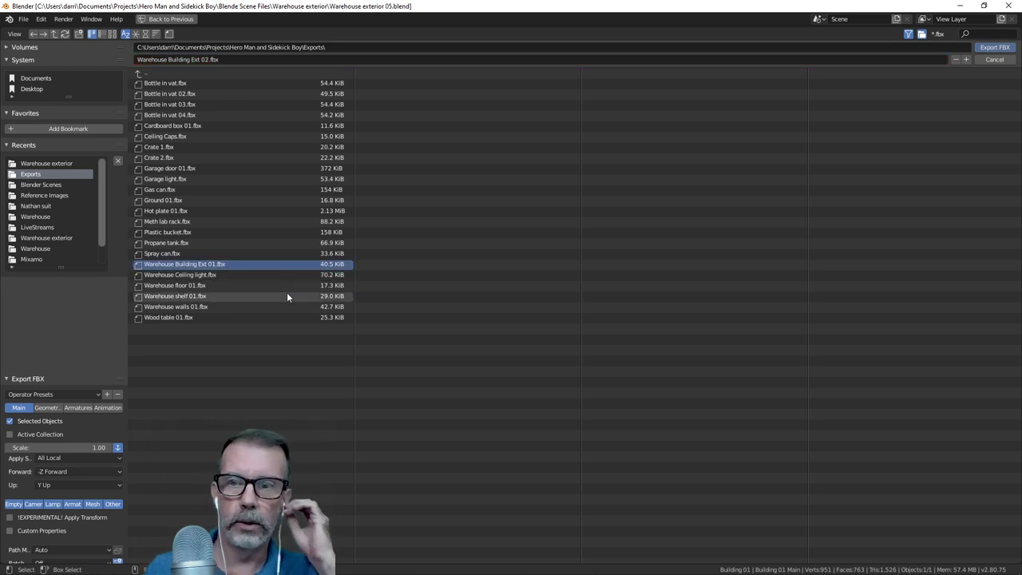
key("KP_Enter")
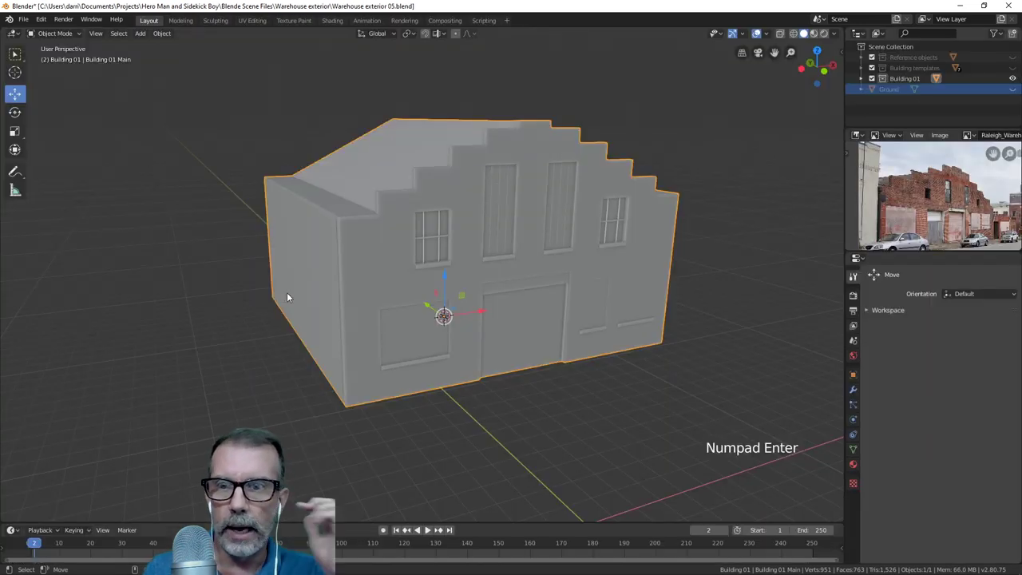
Switch to Substance Painter and create a new project from Warehouse Building Ext 02.fbx, discarding the old project's changes
left_click(960, 9)
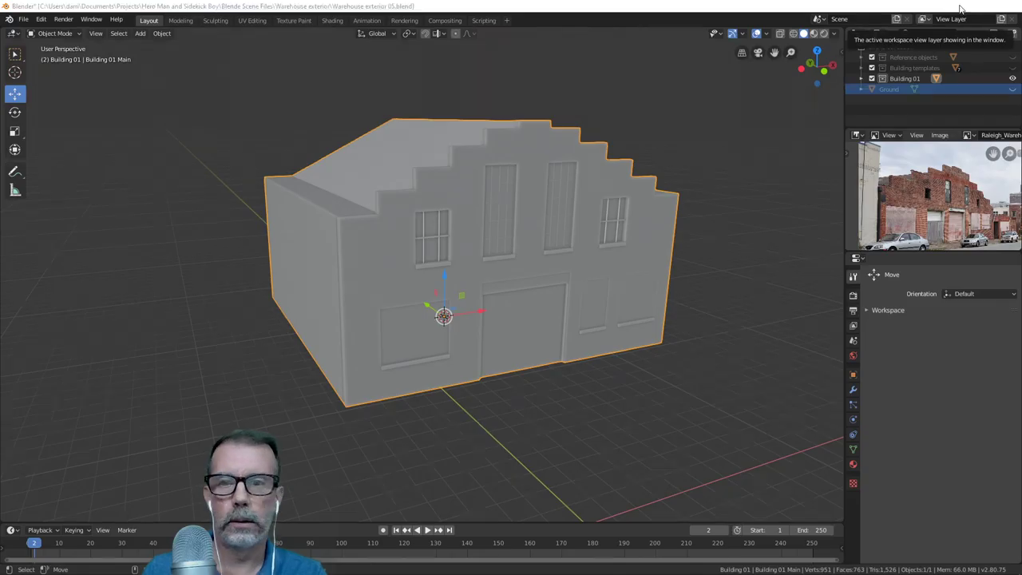
left_click(241, 11)
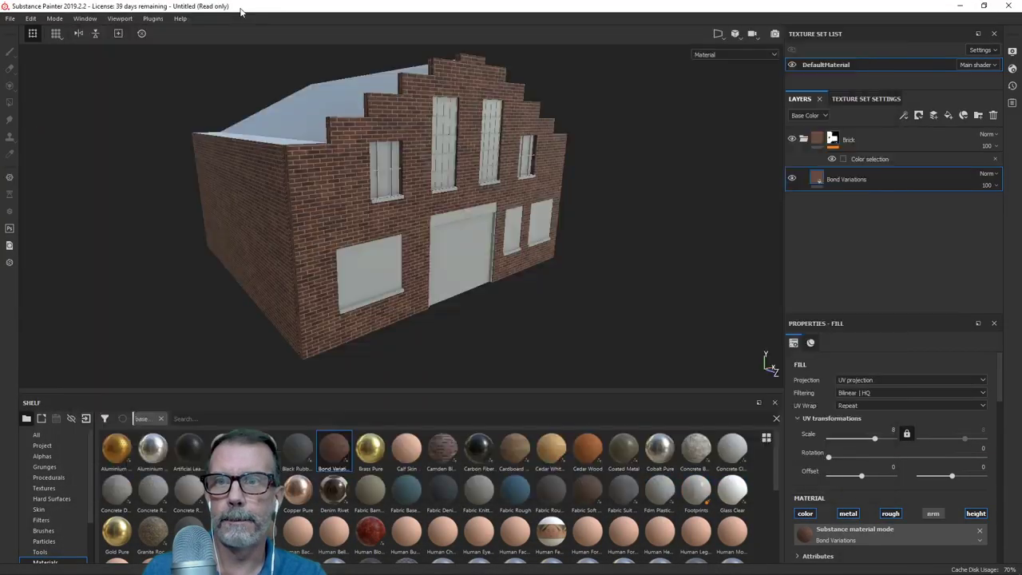
left_click(10, 18)
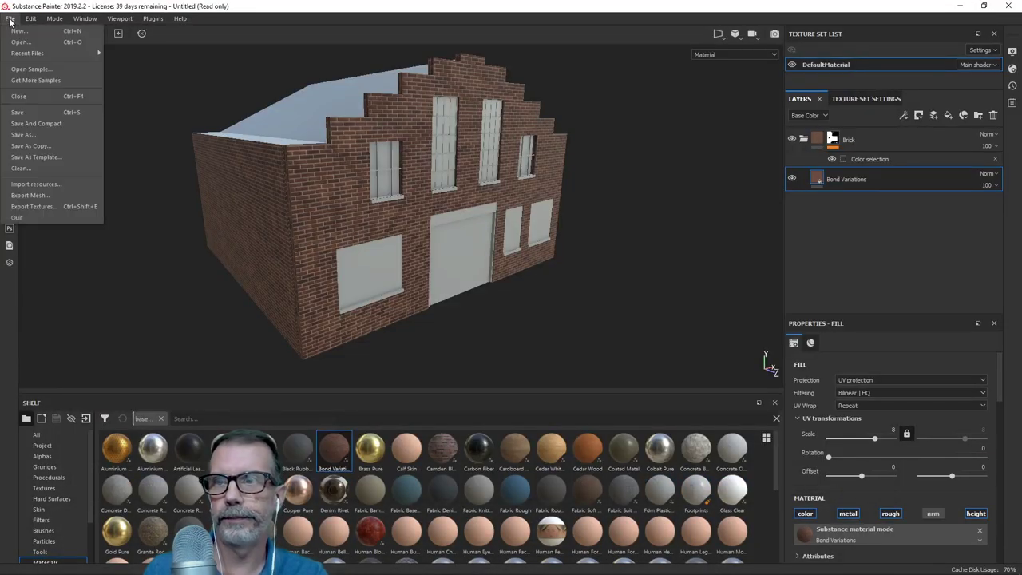
left_click(22, 28)
left_click(602, 186)
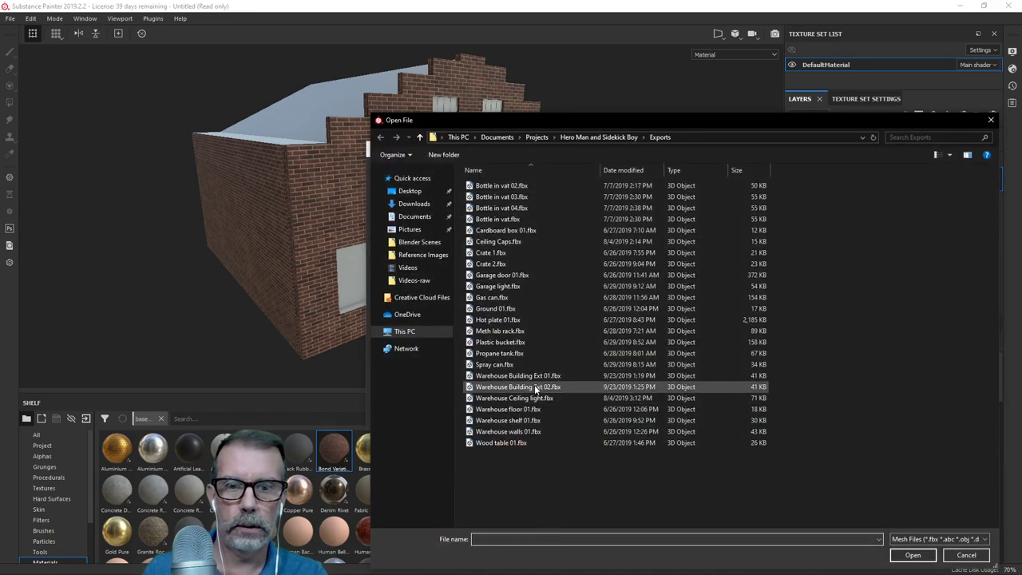
double_click(534, 387)
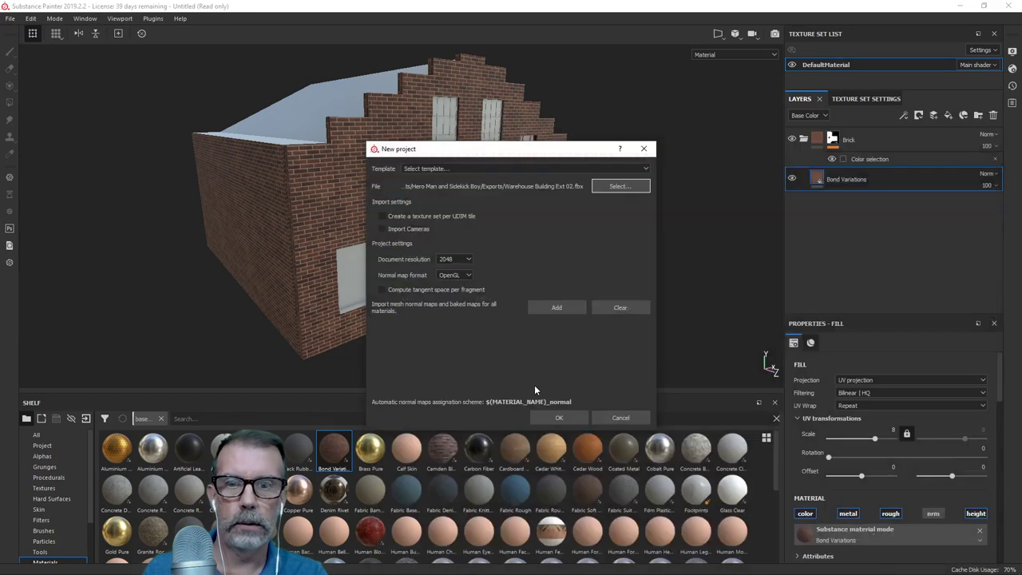
left_click(568, 416)
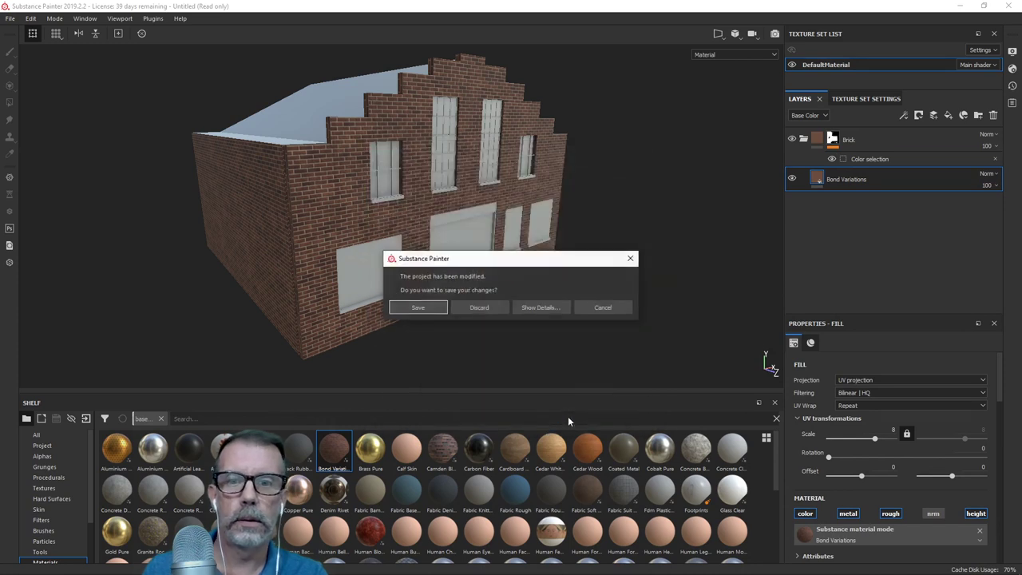
left_click(479, 308)
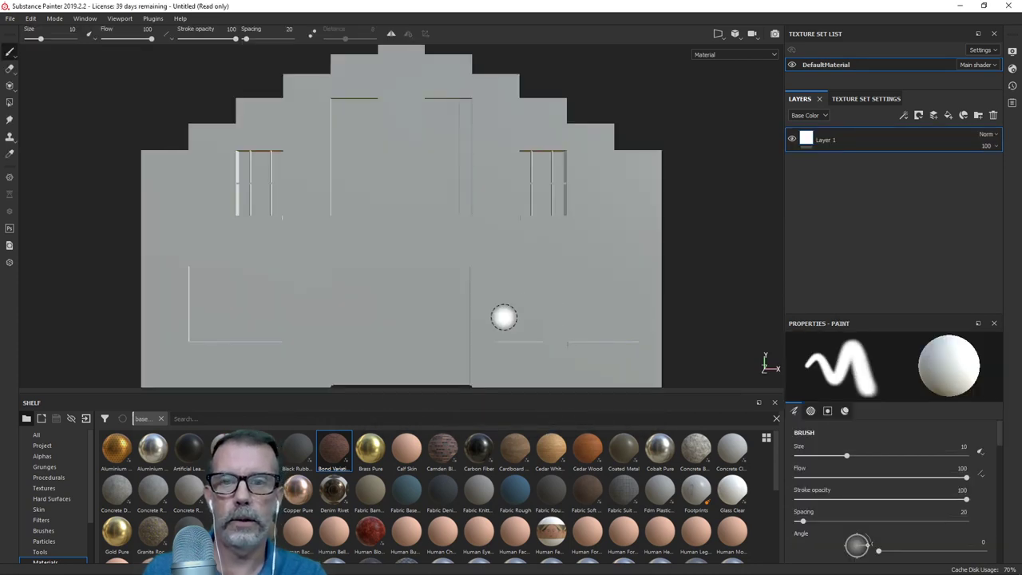
Bake all mesh maps, from normal to thickness, for the new building's DefaultMaterial texture set
left_click_drag(380, 267, 529, 278, "alt")
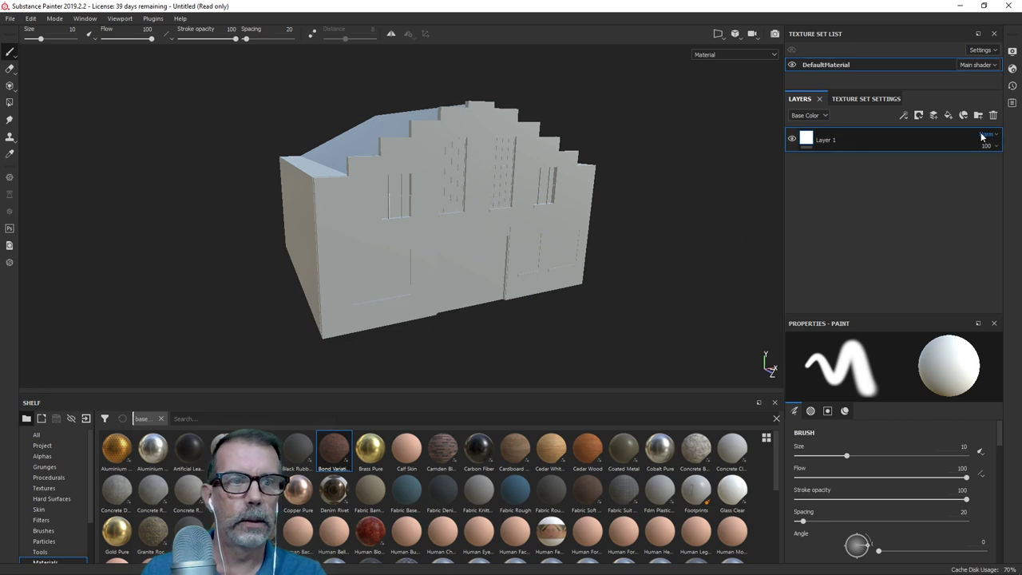
left_click(866, 98)
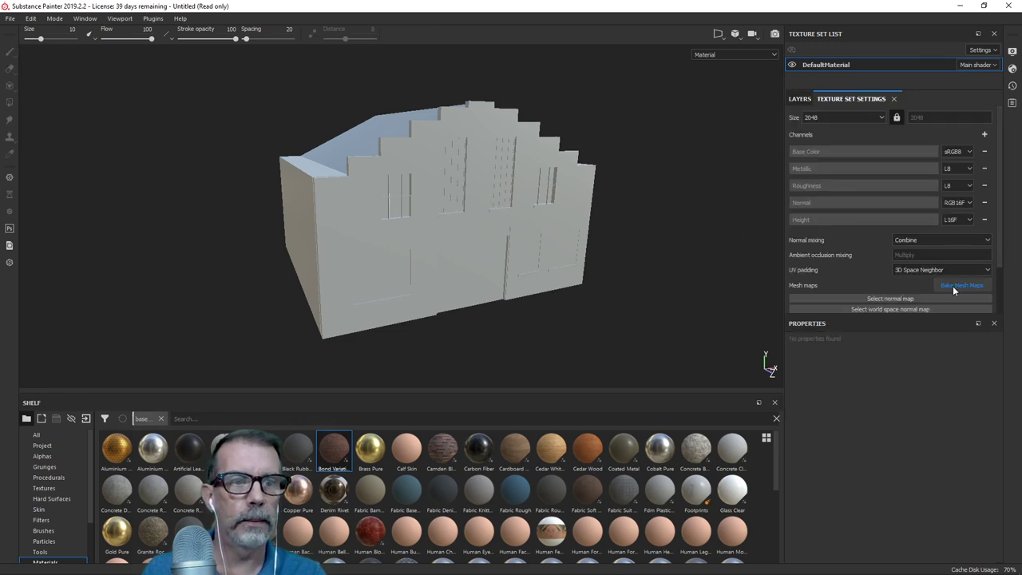
left_click(952, 286)
left_click(540, 144)
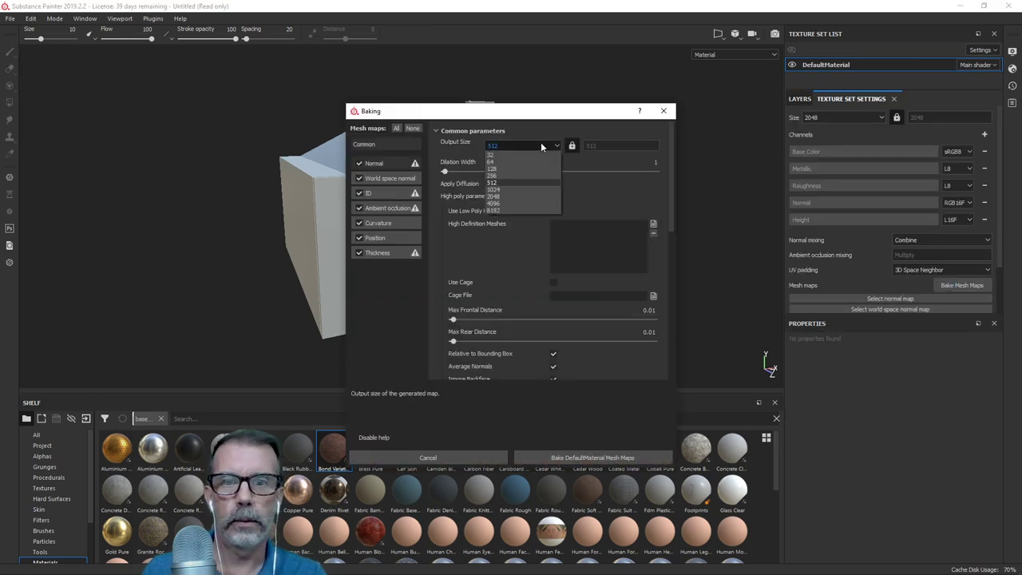
left_click(506, 194)
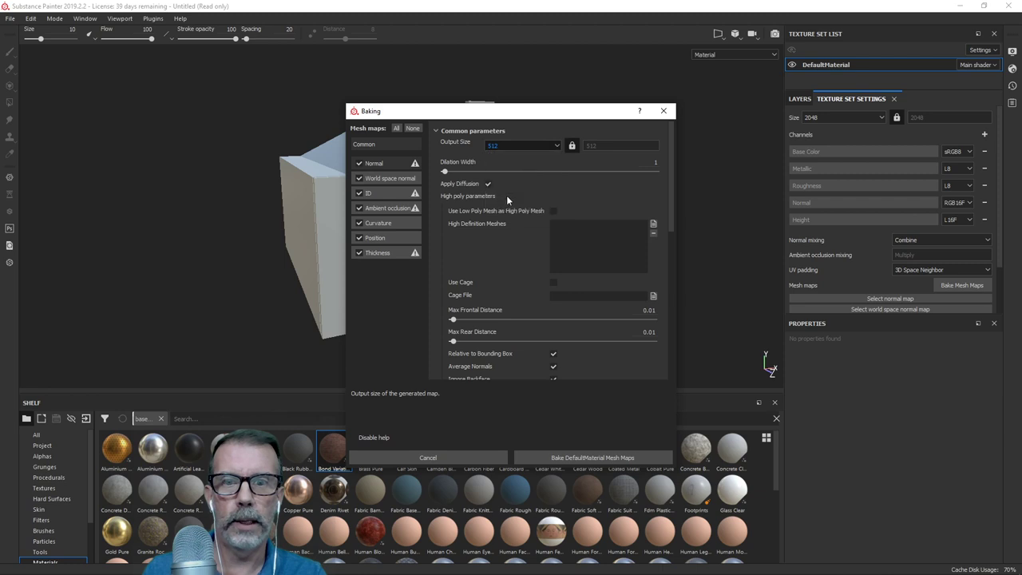
left_click(555, 459)
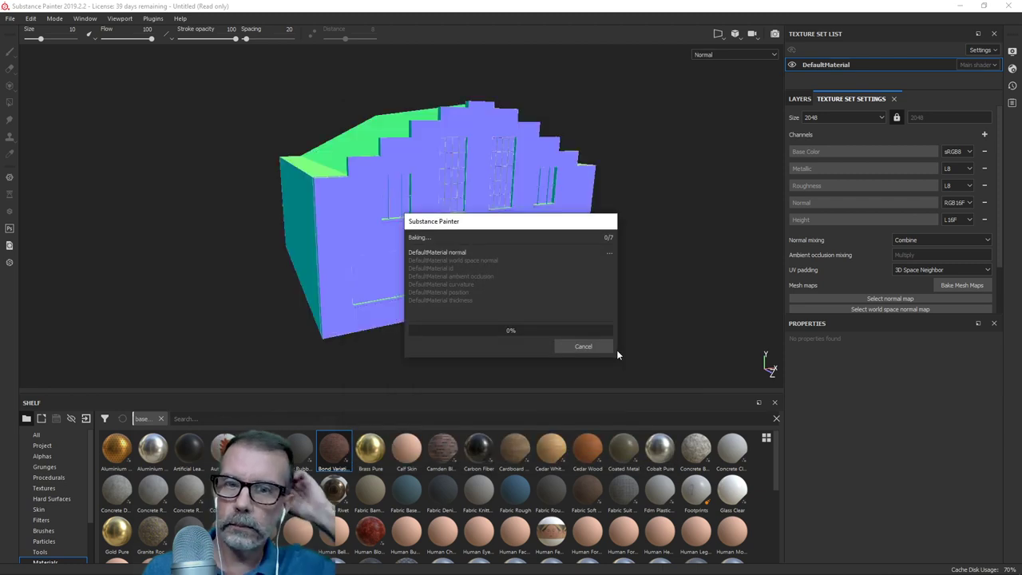
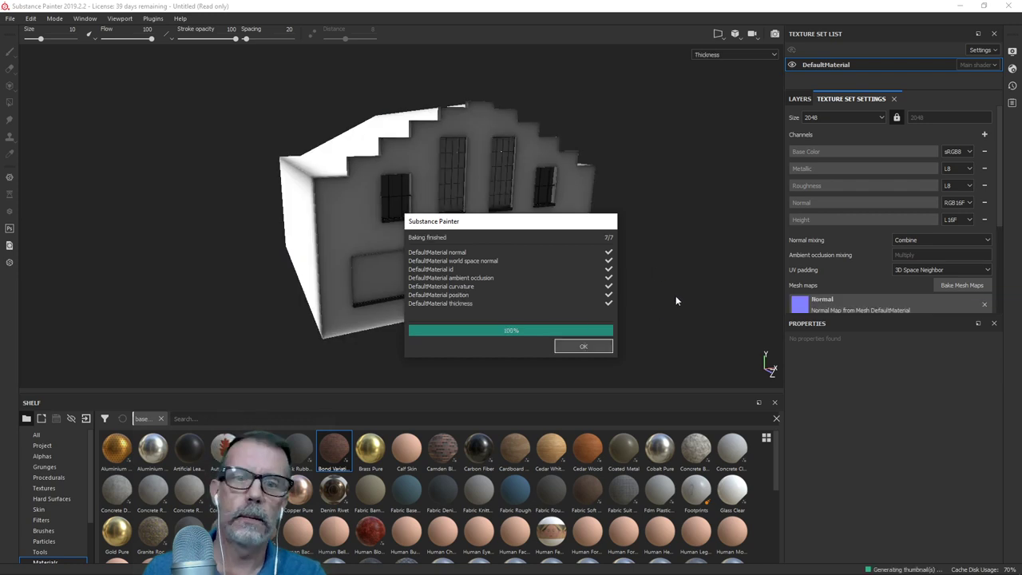
left_click(584, 347)
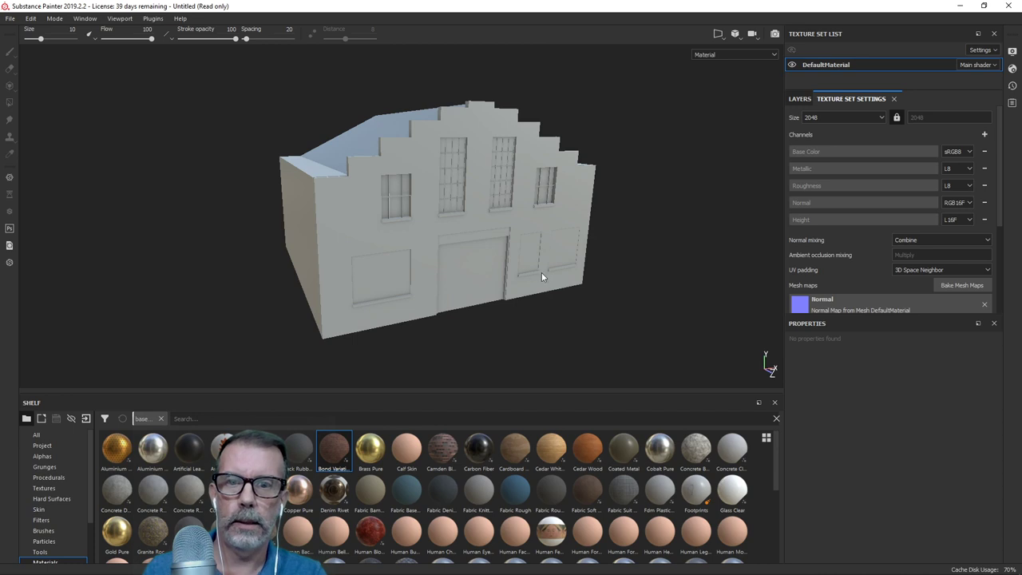
Remove the default paint layer and add a layer folder named Bricks
left_click(798, 99)
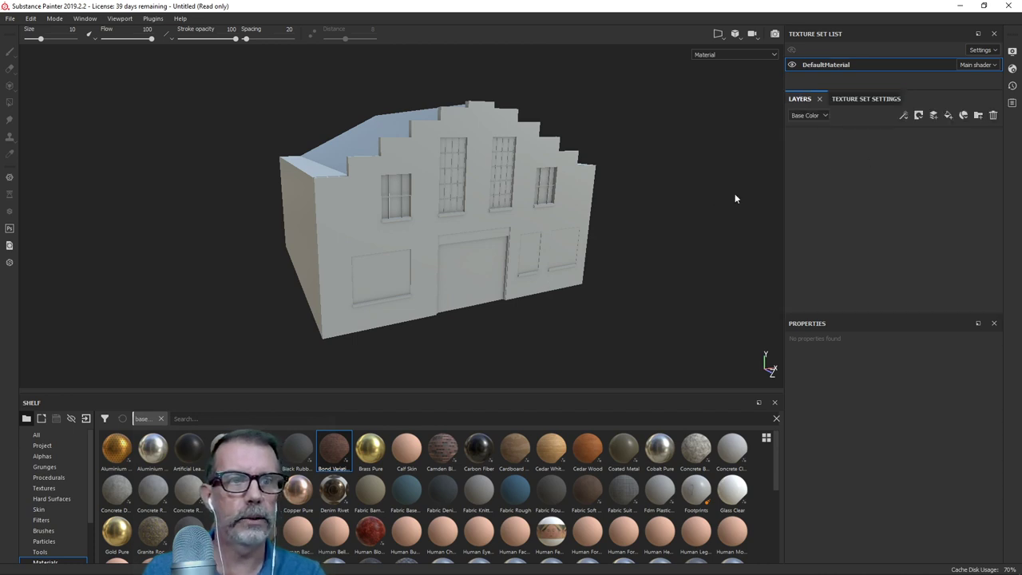
left_click(978, 116)
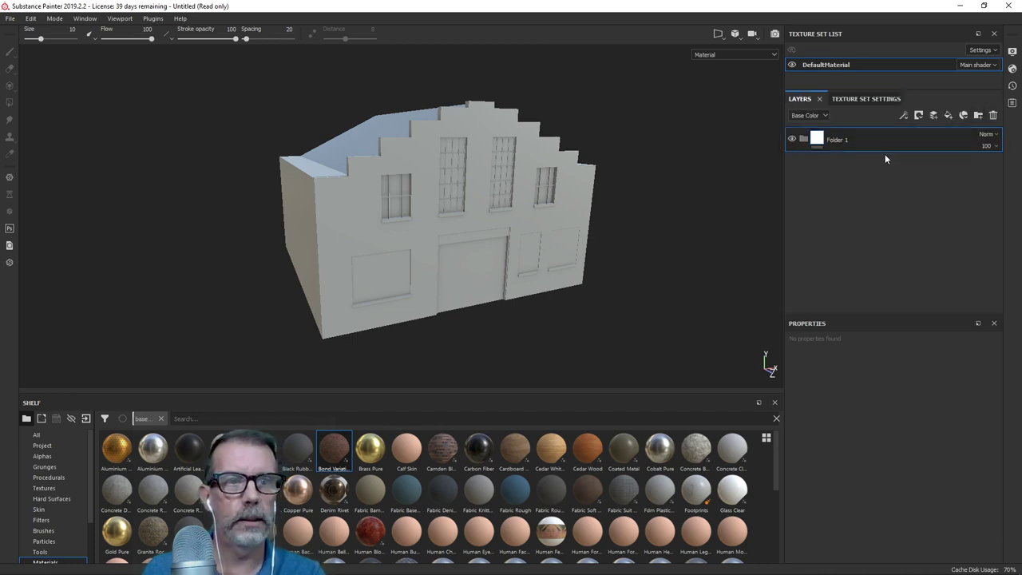
double_click(846, 139)
type("BRick")
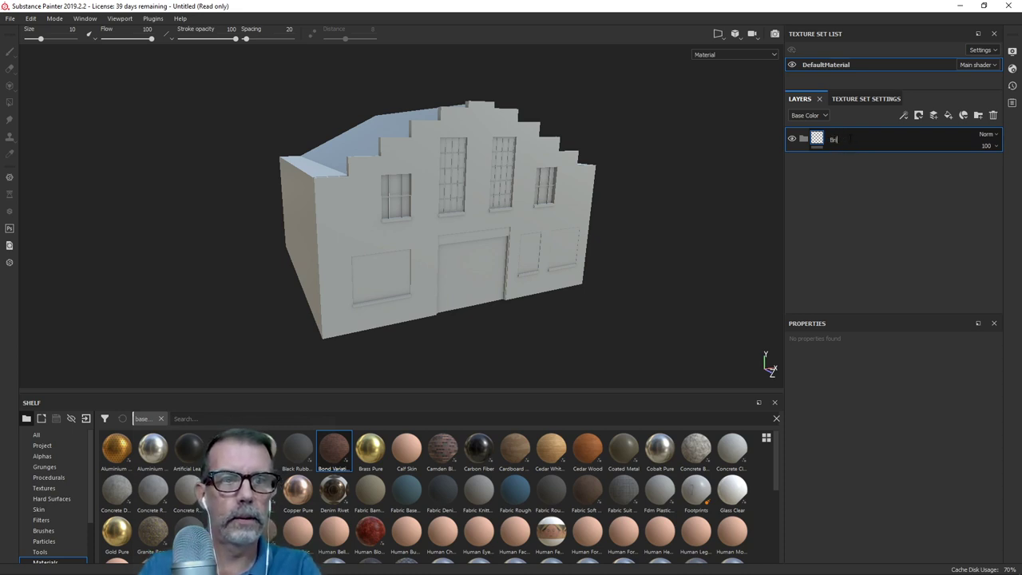
type("s")
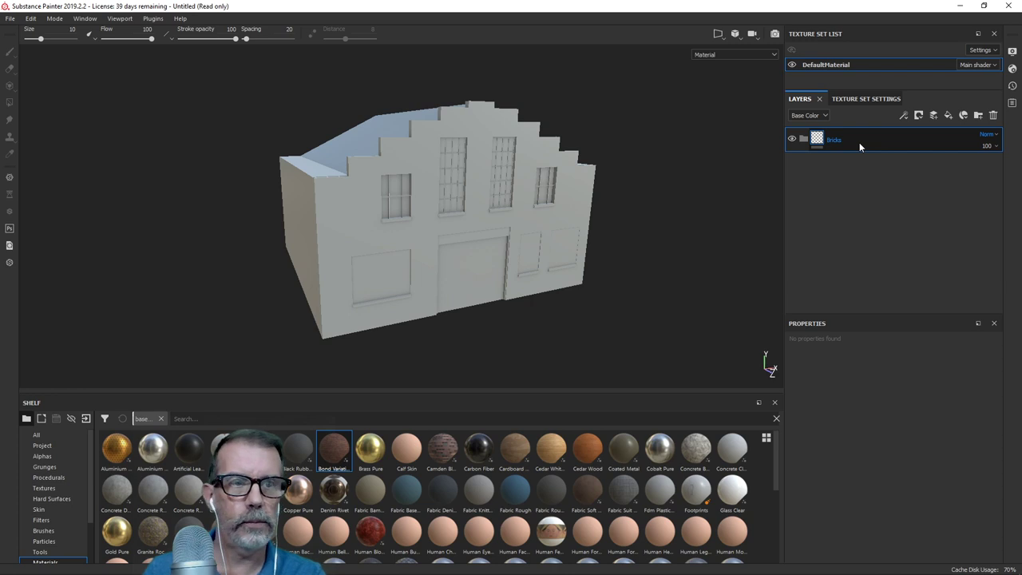
Mask the Bricks folder with a color selection that picks the walls' red ID colour
right_click(859, 142)
left_click(902, 182)
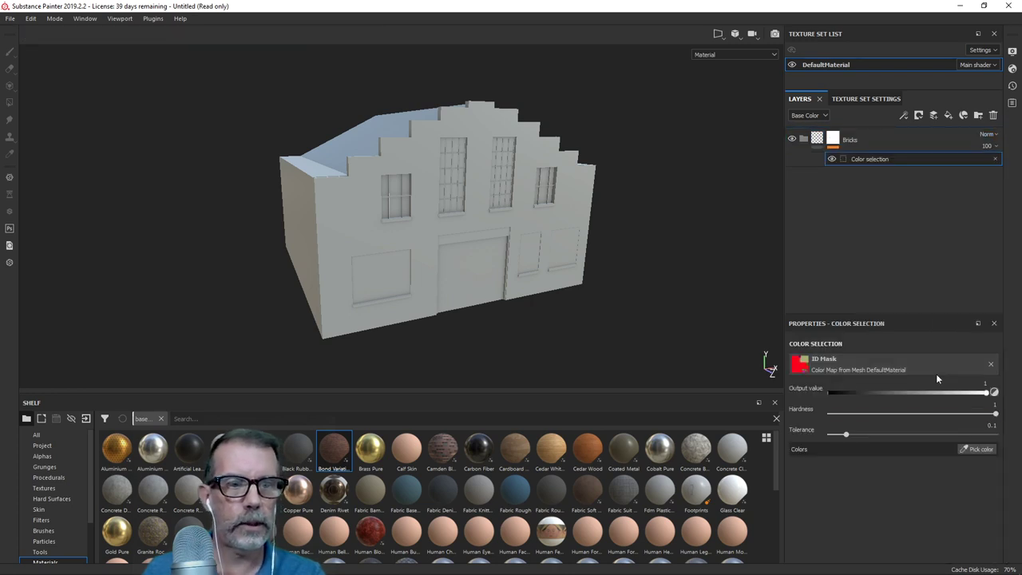
left_click(967, 450)
left_click(571, 214)
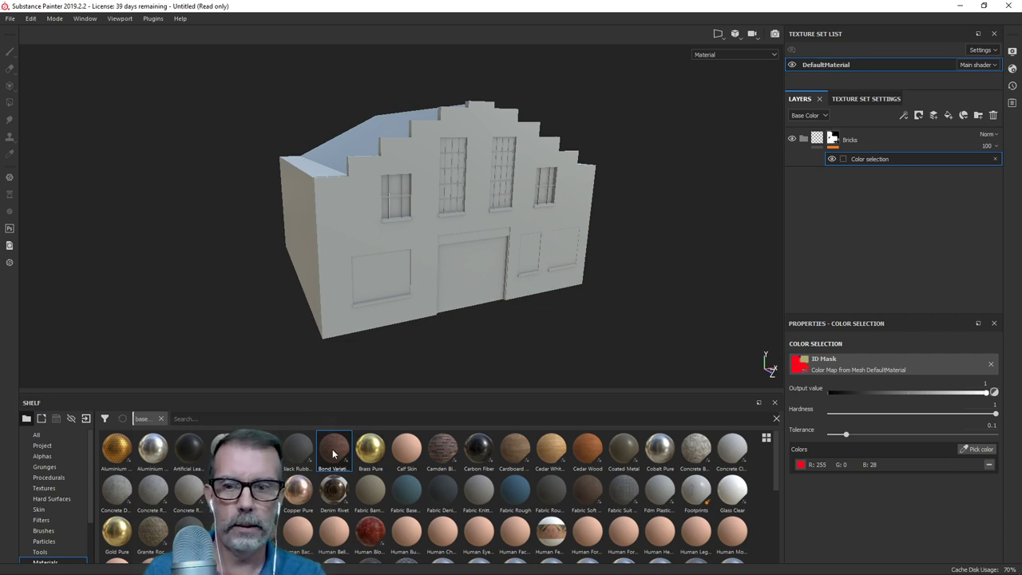
Place the Bond Variations material inside the Bricks folder and set its UV scale to 8
left_click_drag(333, 452, 892, 138)
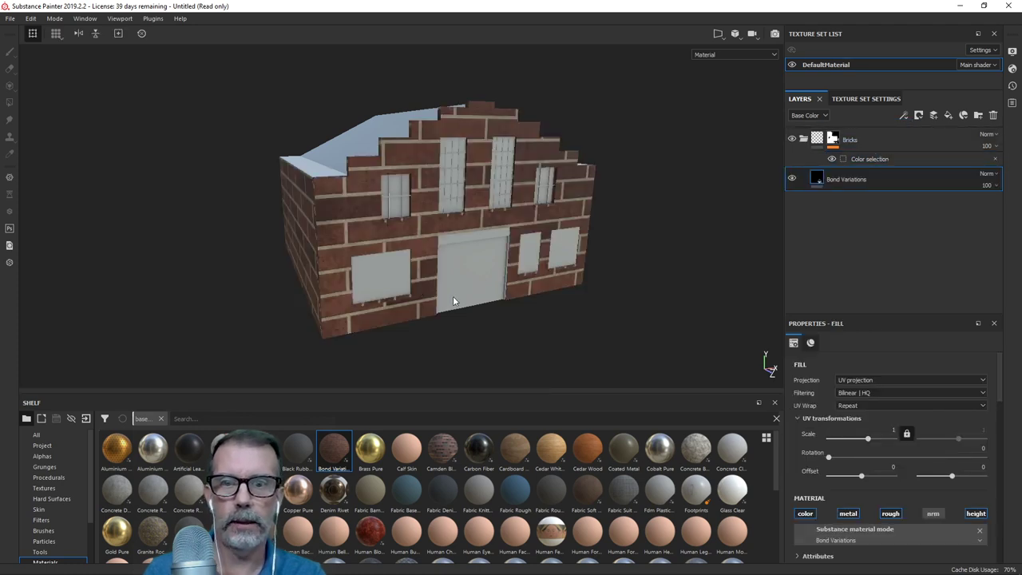
left_click_drag(453, 295, 468, 300, "alt")
scroll(469, 298, "up", 5)
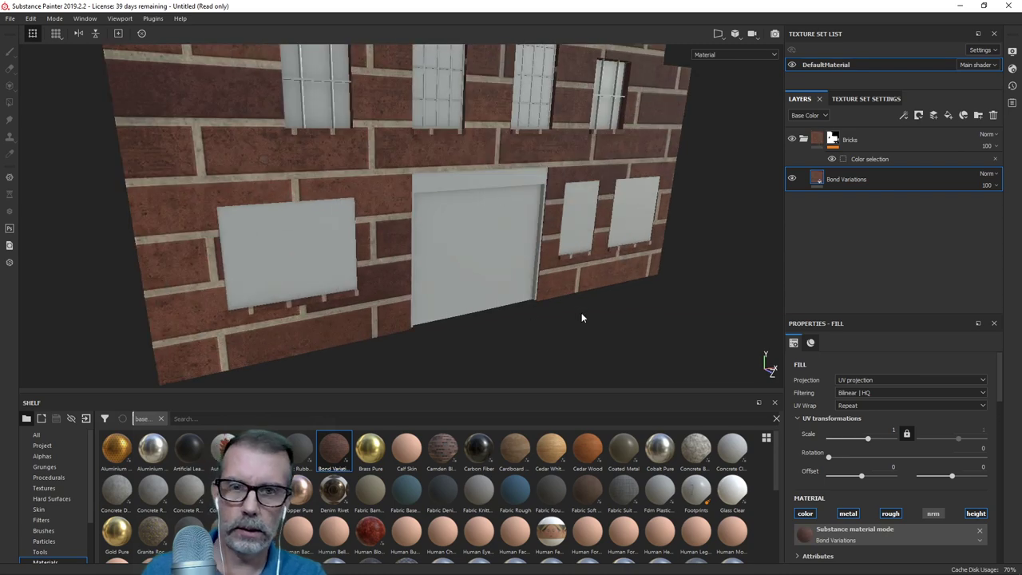
scroll(582, 318, "down", 3)
left_click_drag(581, 318, 546, 281, "alt")
scroll(561, 317, "down", 3)
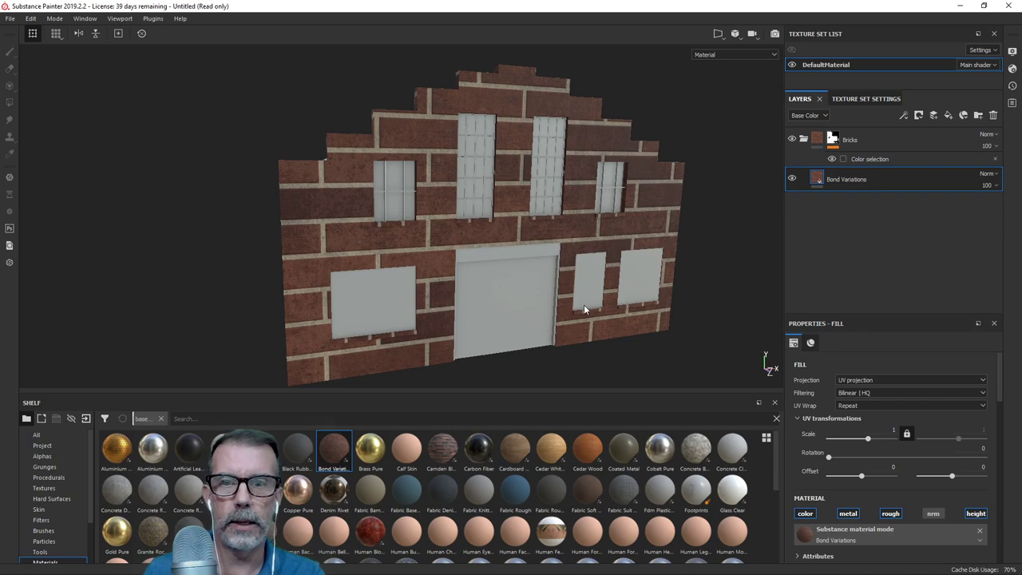
left_click(897, 436)
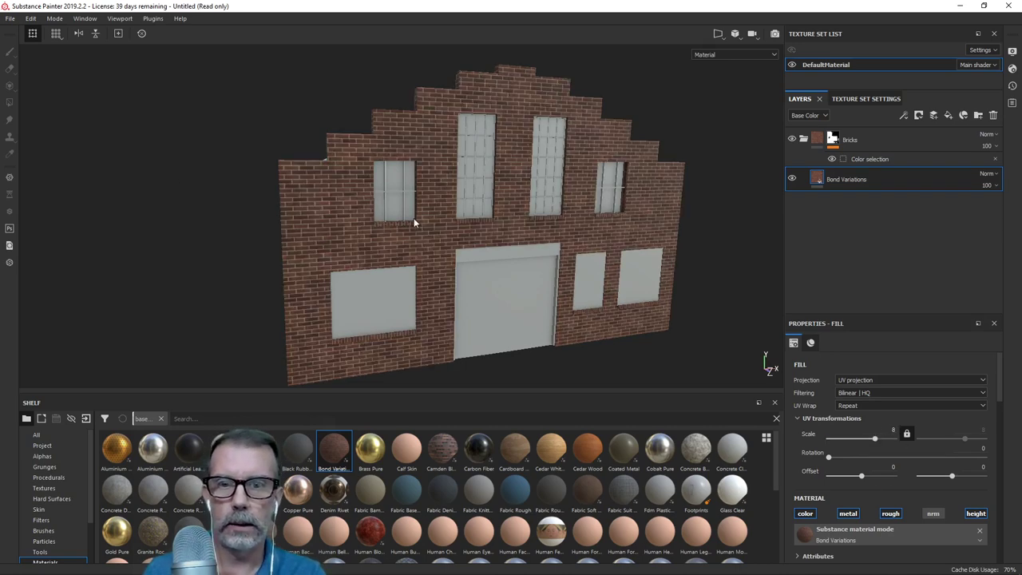
Examine the brick direction on the window sills, across the front wall and along the stepped wall edges
scroll(414, 219, "up", 5)
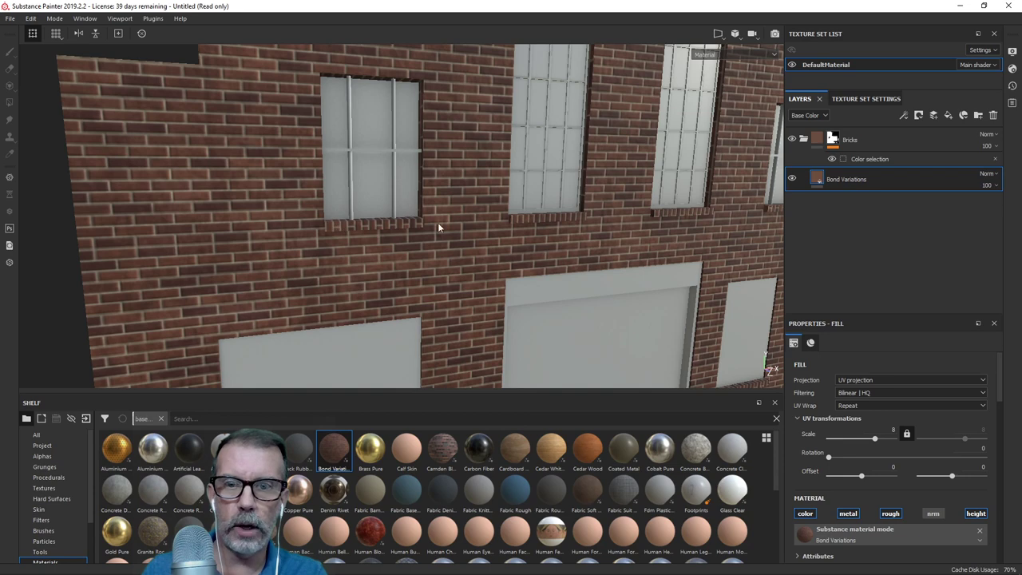
left_click_drag(478, 231, 397, 228, "alt")
scroll(405, 222, "up", 2)
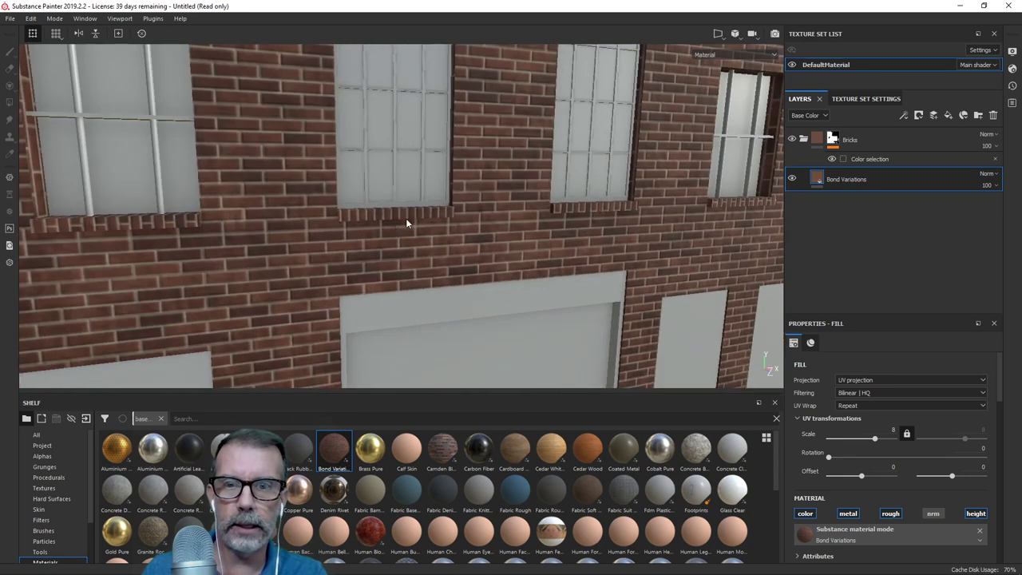
left_click_drag(575, 222, 422, 228, "alt")
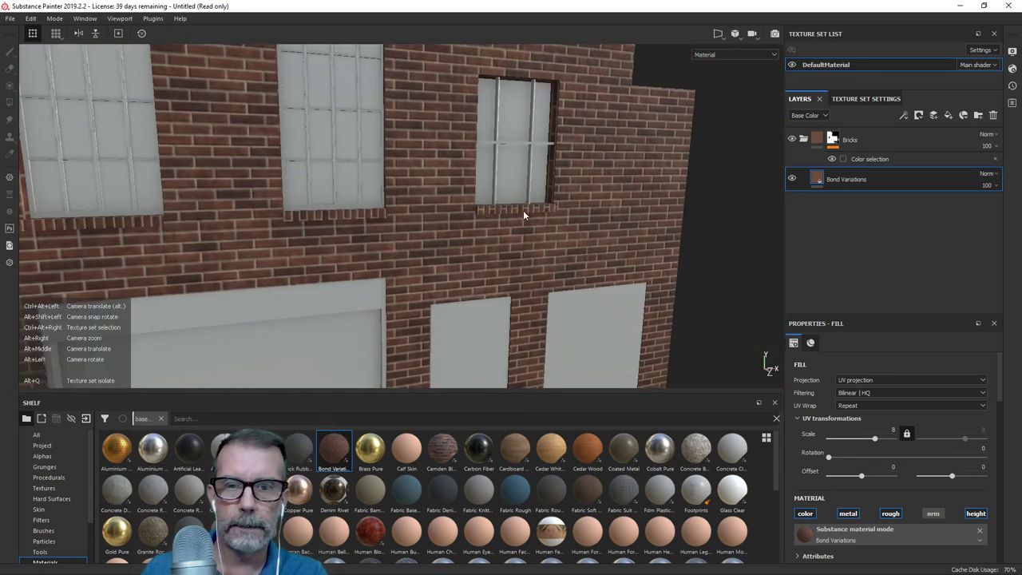
scroll(279, 230, "down", 4)
scroll(232, 236, "down", 2)
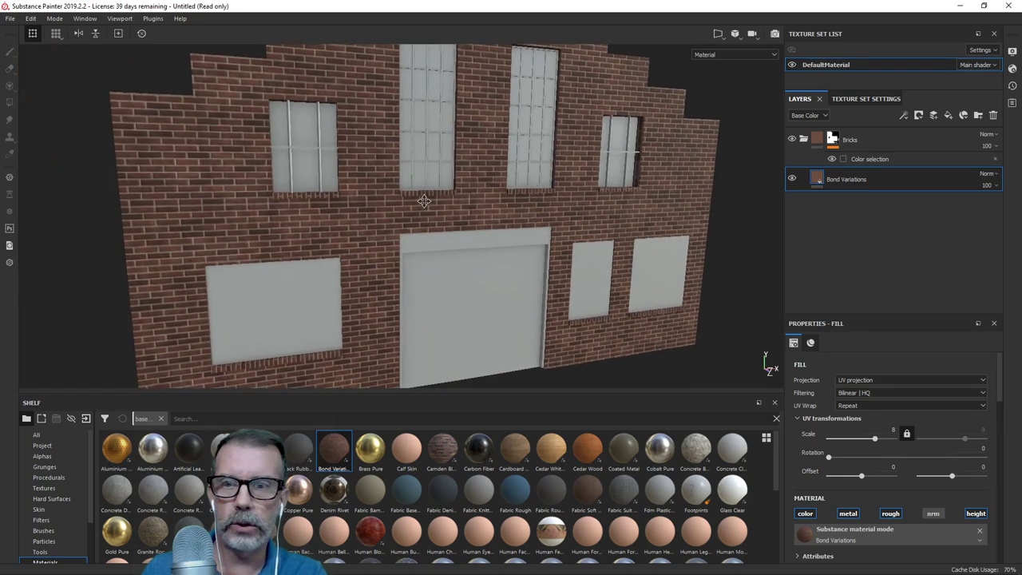
left_click_drag(429, 205, 440, 247, "alt")
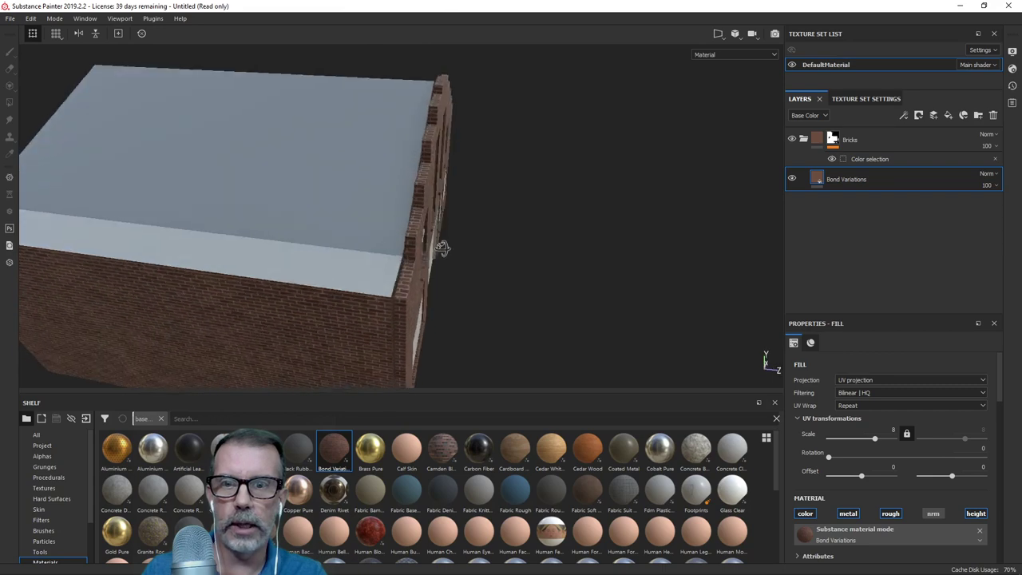
scroll(440, 247, "up", 4)
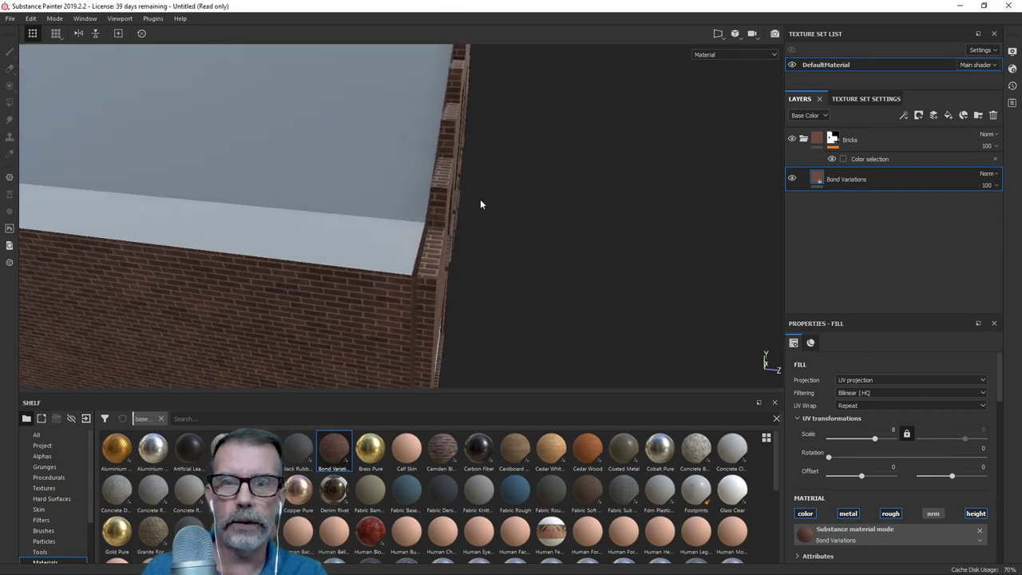
Try a UV scale of 7 on the Bond Variations brick fill, then return it to 8
scroll(457, 272, "down", 3)
left_click_drag(458, 272, 375, 200, "alt")
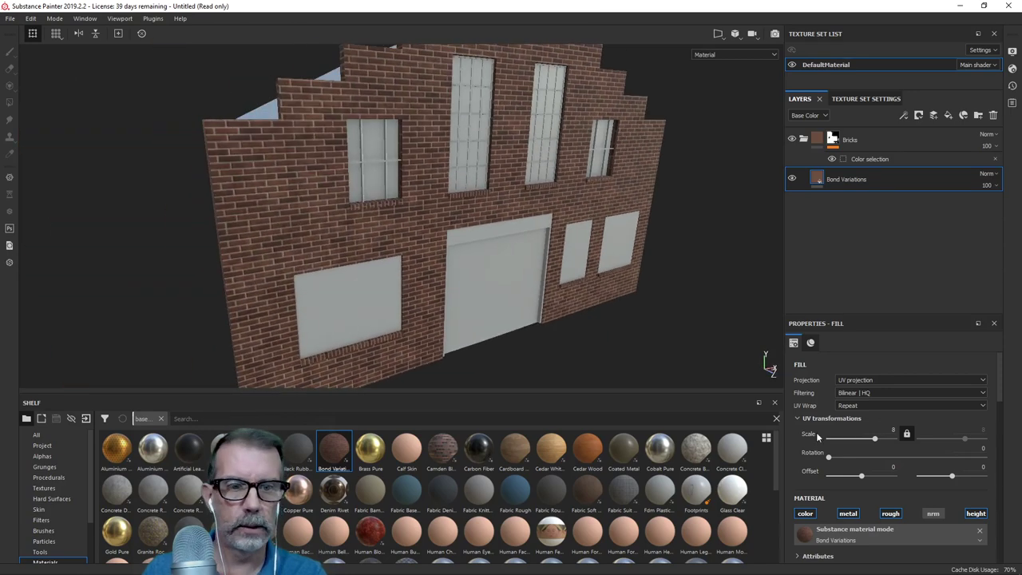
double_click(878, 438)
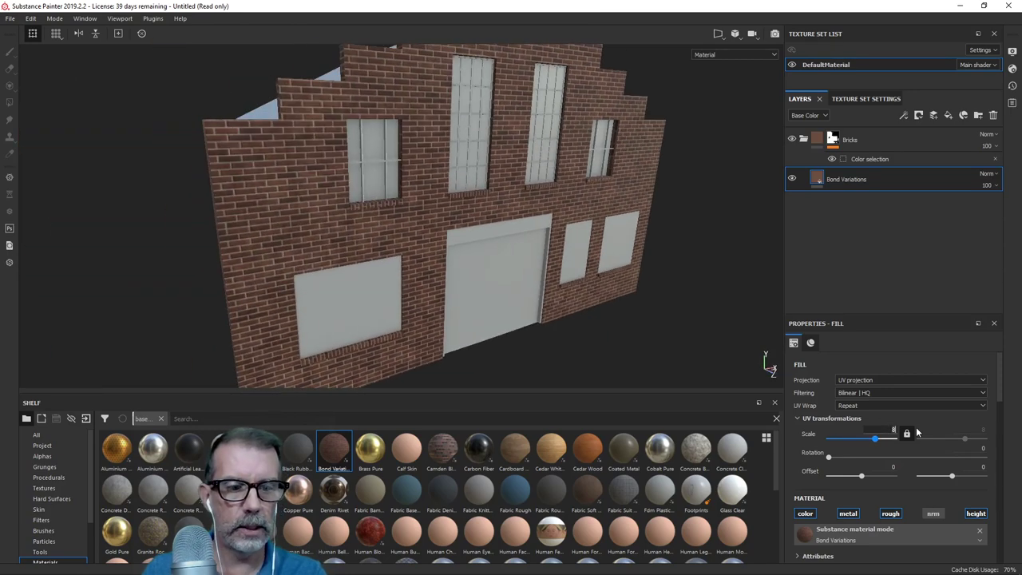
key("Return")
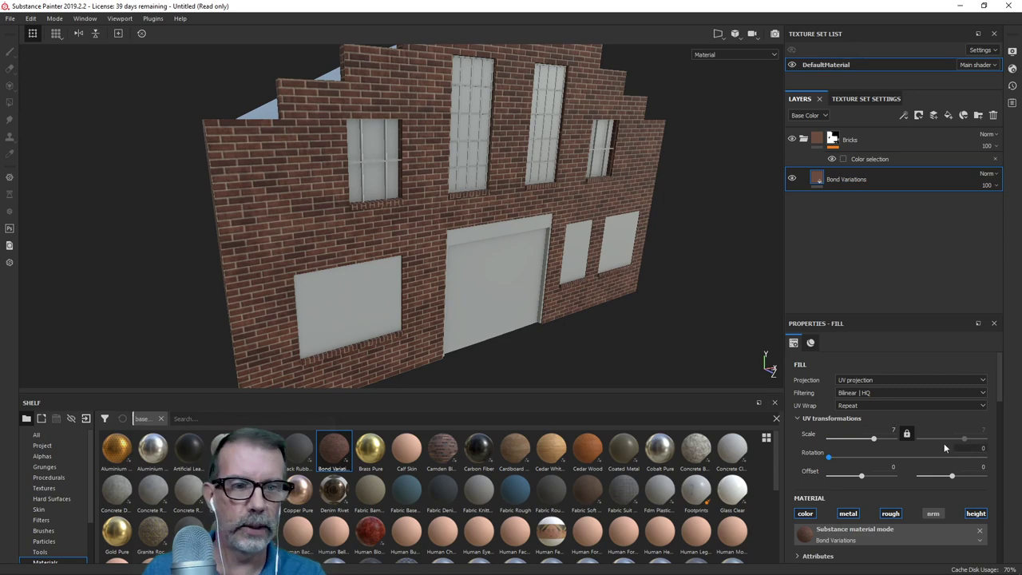
type("8")
key("Return")
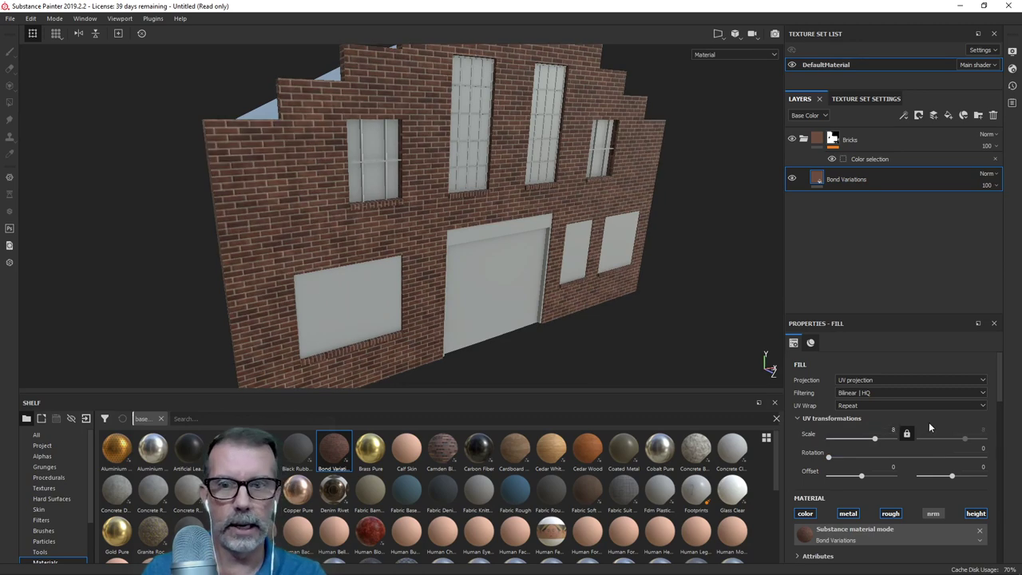
Examine the brick texture around the window sills, across the front facade and along the roofline
scroll(325, 196, "up", 5)
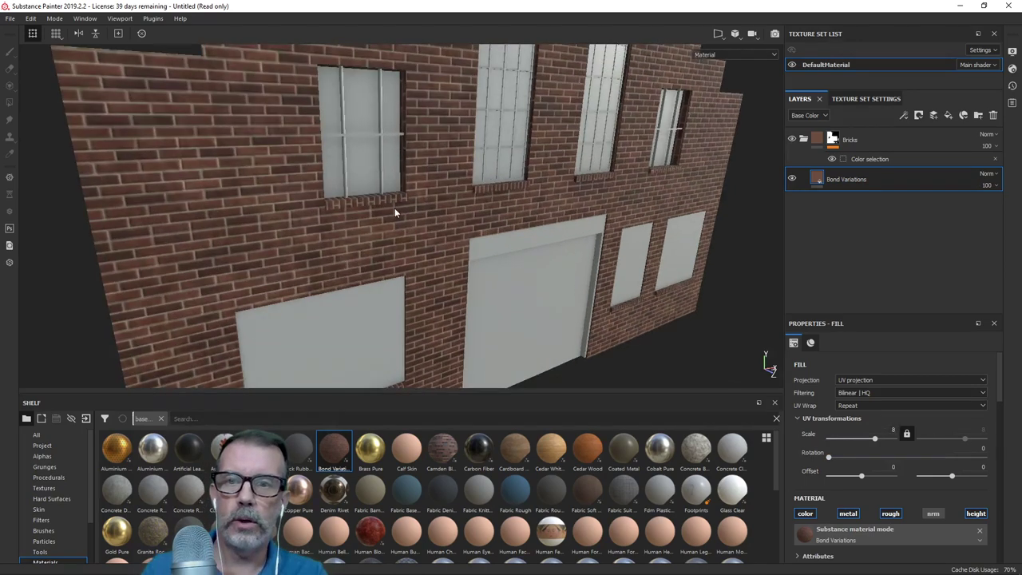
scroll(358, 202, "up", 2)
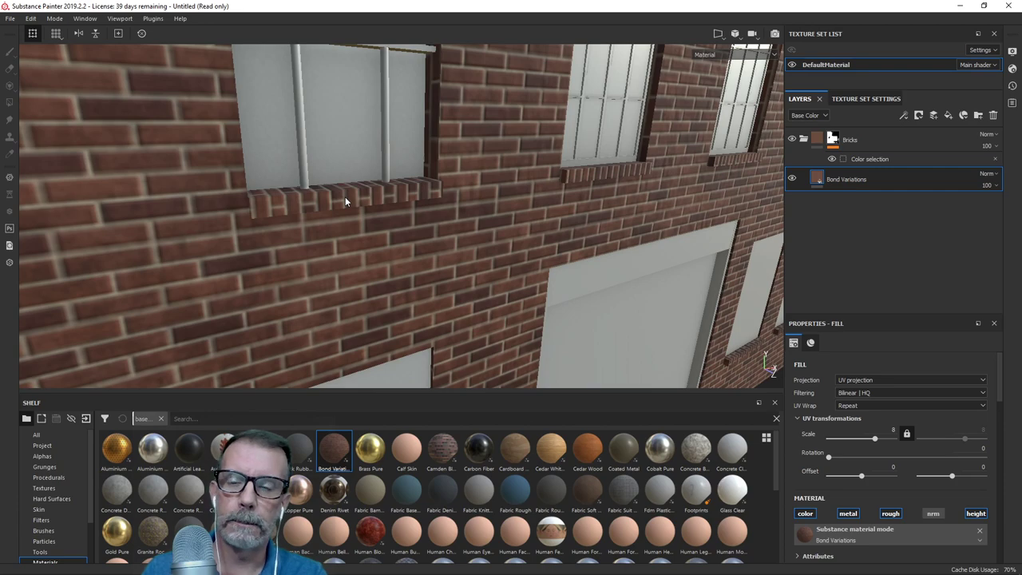
scroll(347, 196, "down", 3)
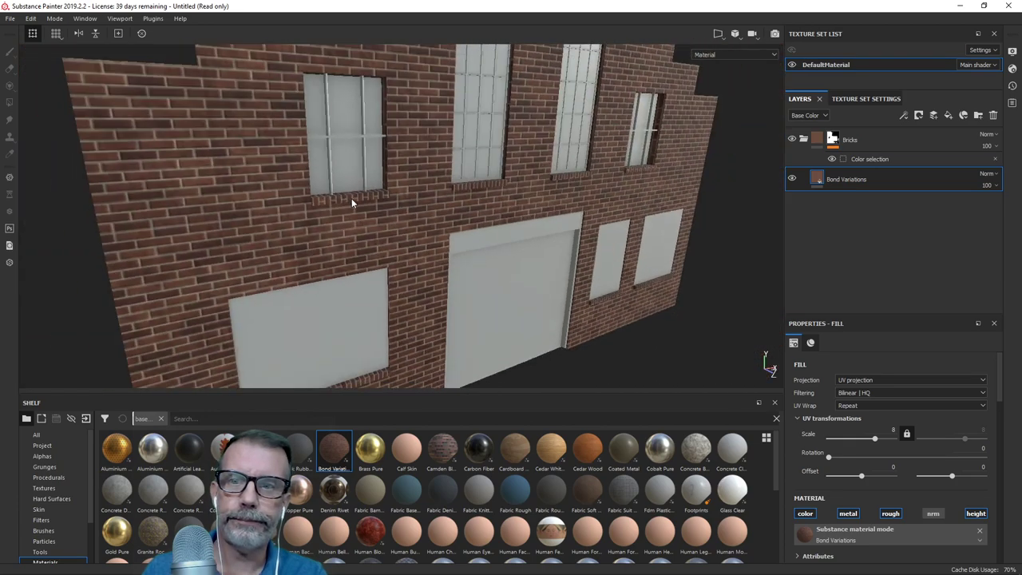
scroll(352, 201, "down", 2)
left_click_drag(353, 201, 384, 199, "alt")
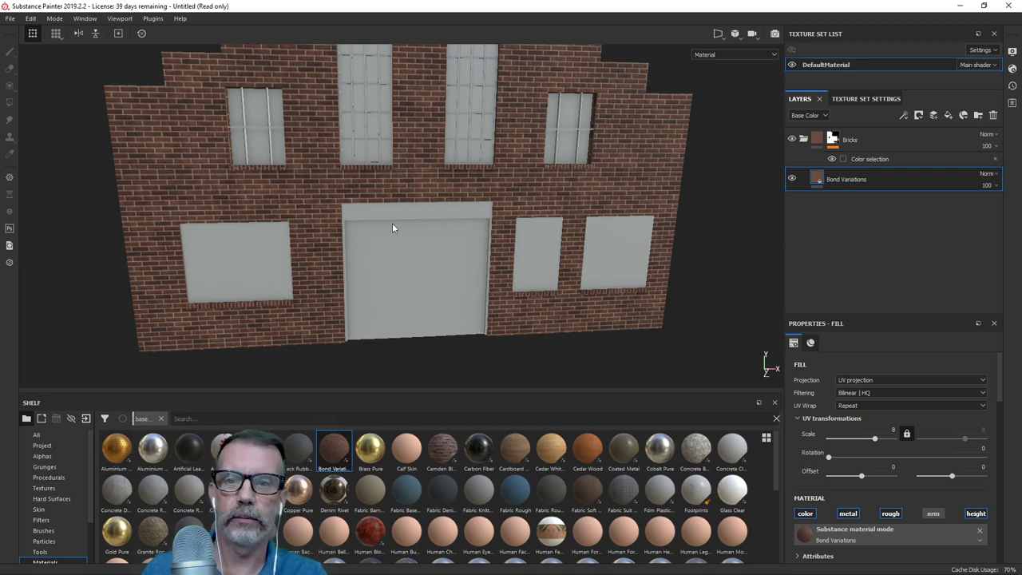
left_click_drag(392, 212, 429, 239, "alt")
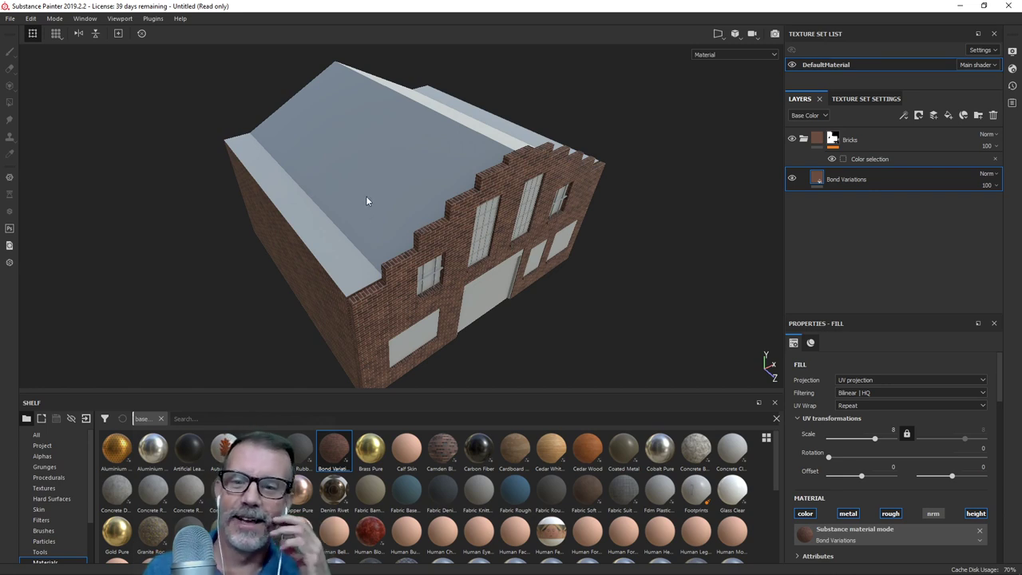
Search the shelf materials for "corr" to find a corrugated metal
left_click(254, 419)
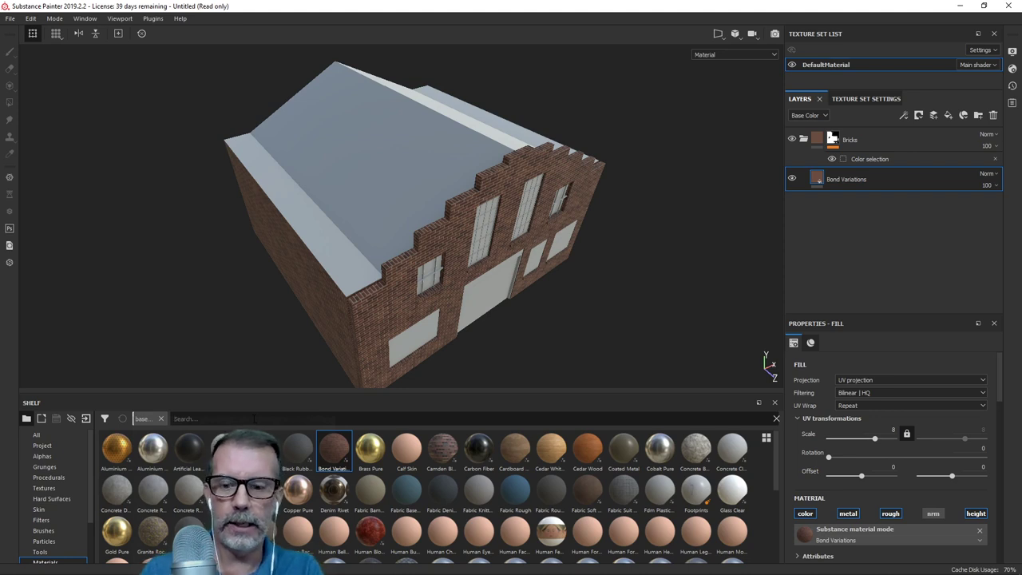
type("d")
key("BackSpace")
type("corr")
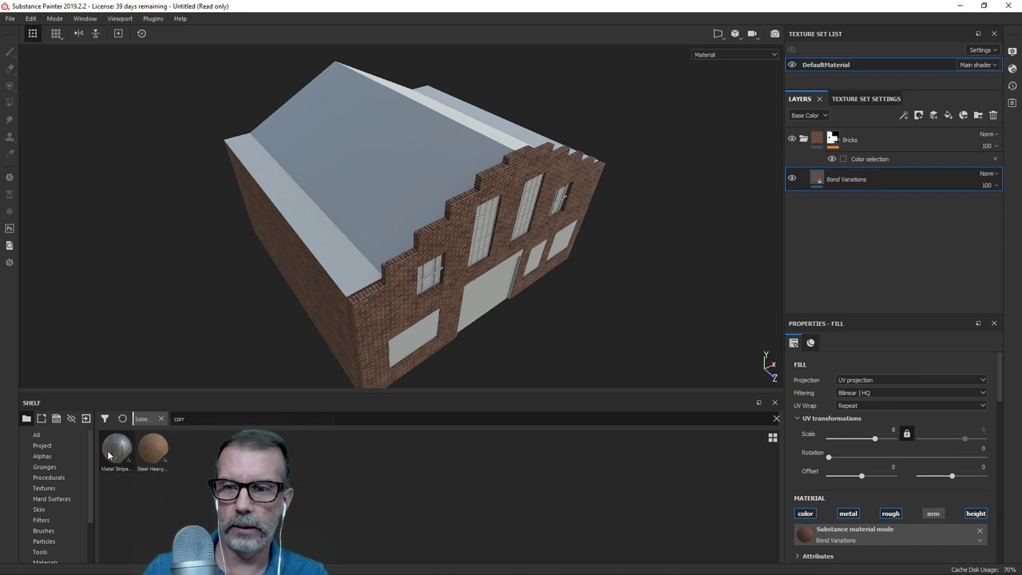
mouse_move(107, 451)
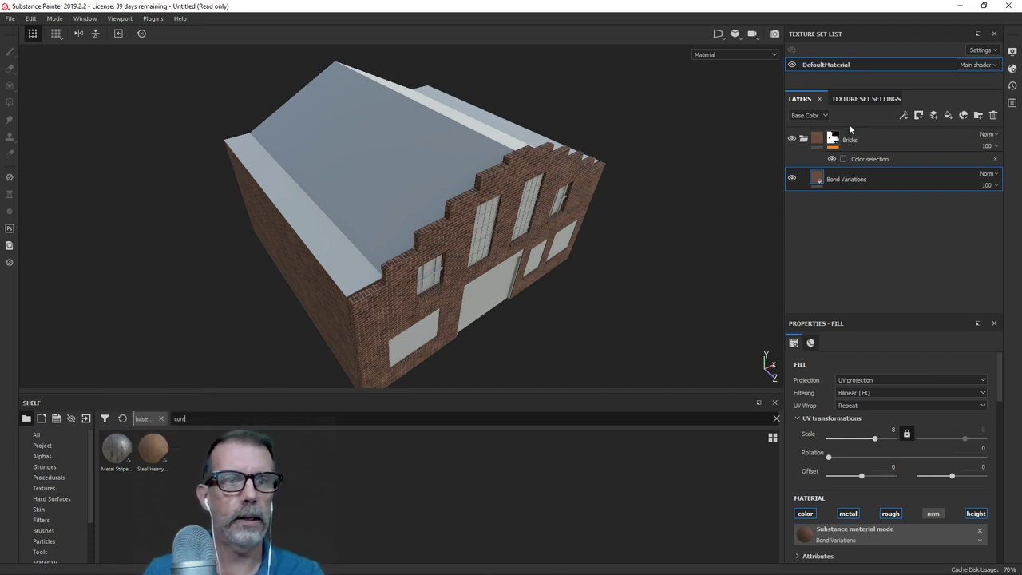
Collapse the Bricks folder and add a new layer folder above it named Roof
left_click(816, 144)
left_click_drag(816, 145, 818, 144)
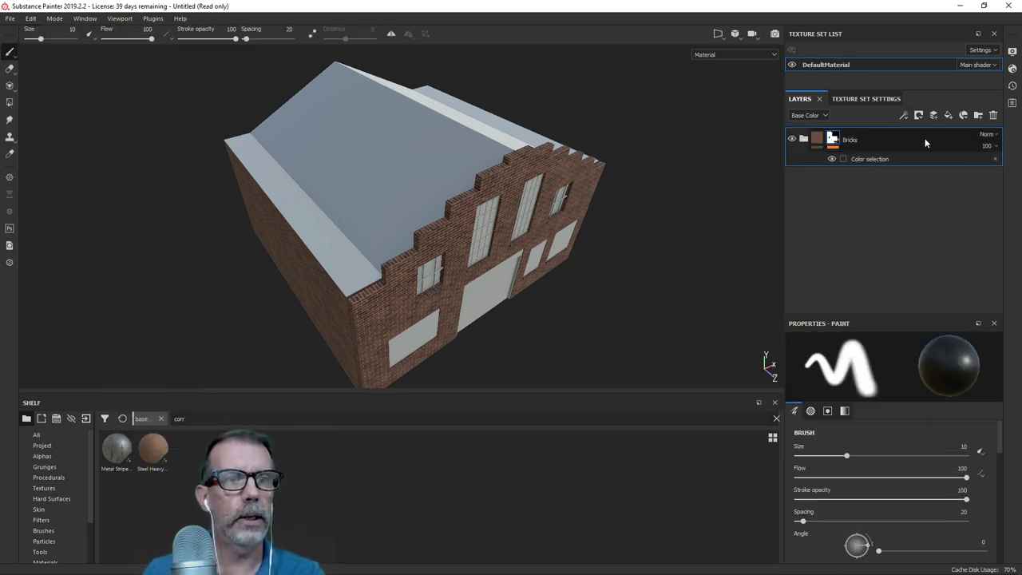
left_click(978, 115)
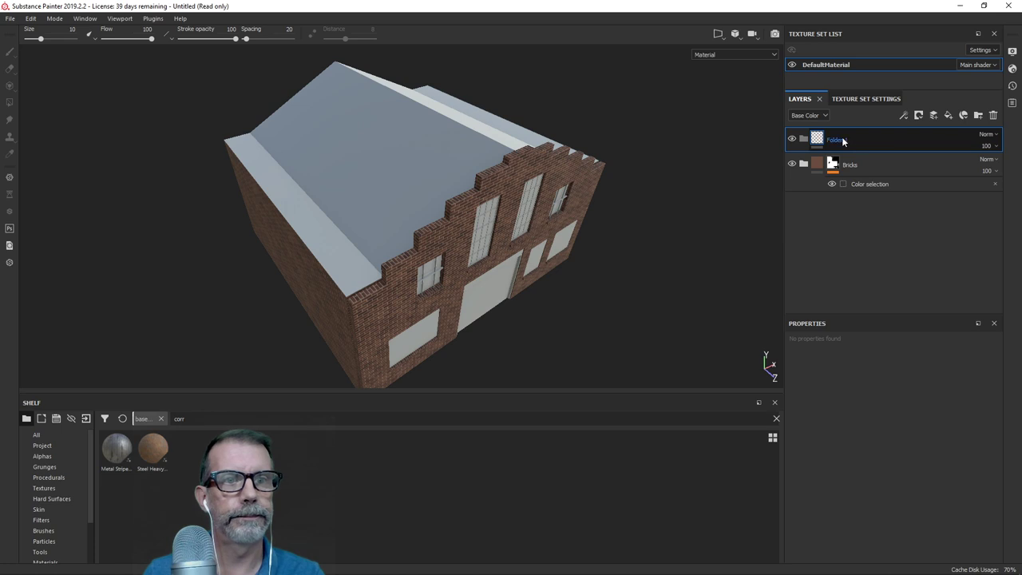
type("Roo")
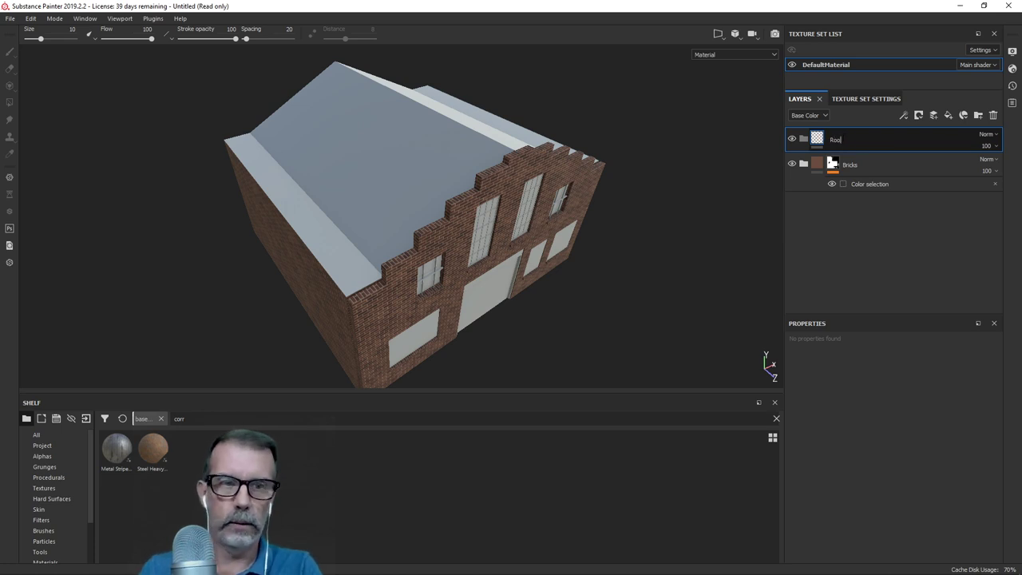
type("f")
key("Return")
Add a color selection mask to the Roof folder and pick the roof's ID color from the model
right_click(857, 139)
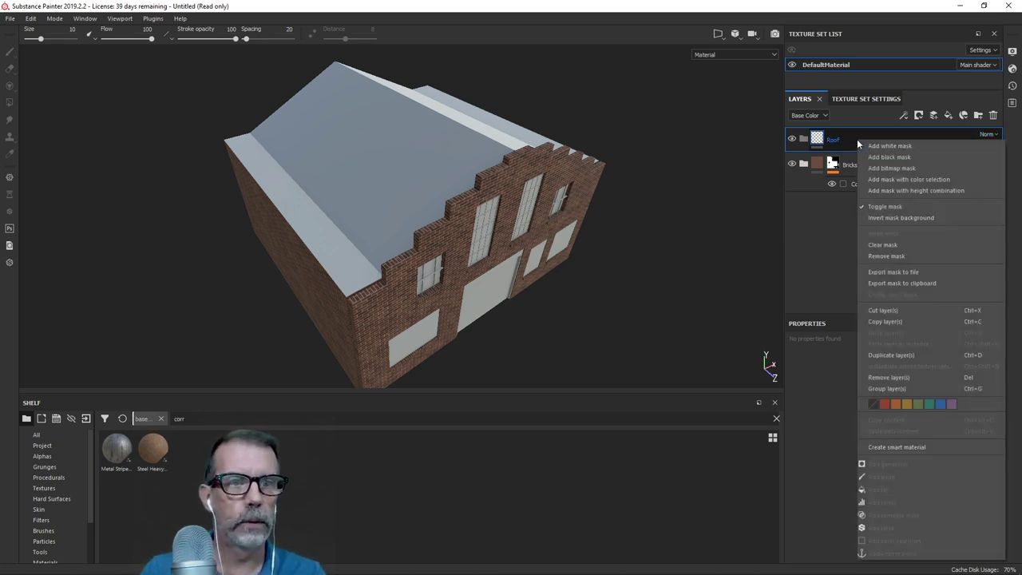
left_click(942, 179)
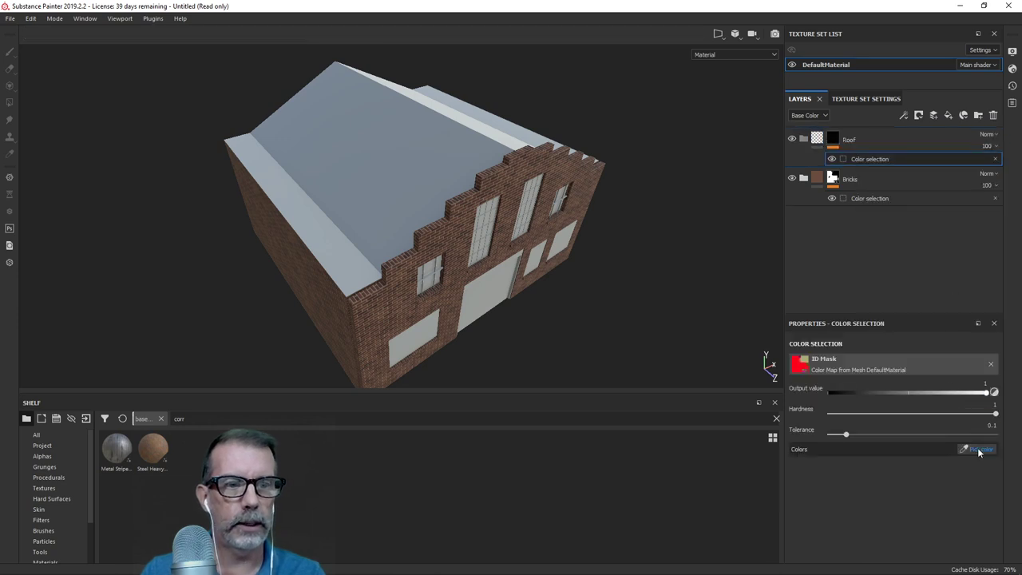
left_click(979, 450)
left_click(393, 134)
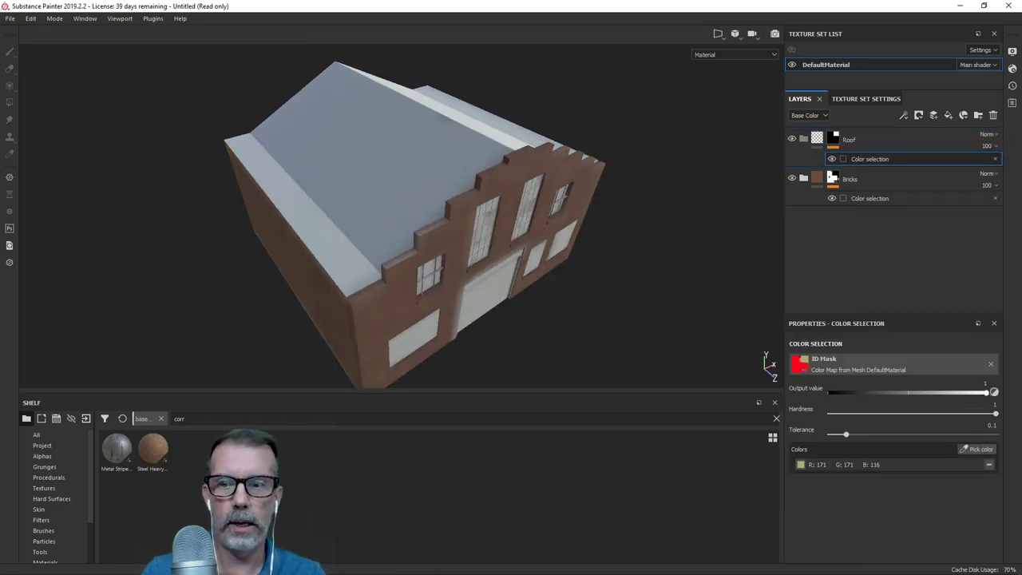
Place the Metal Stripes Corrugated material inside the Roof folder and set its UV rotation to 90
left_click_drag(114, 454, 883, 144)
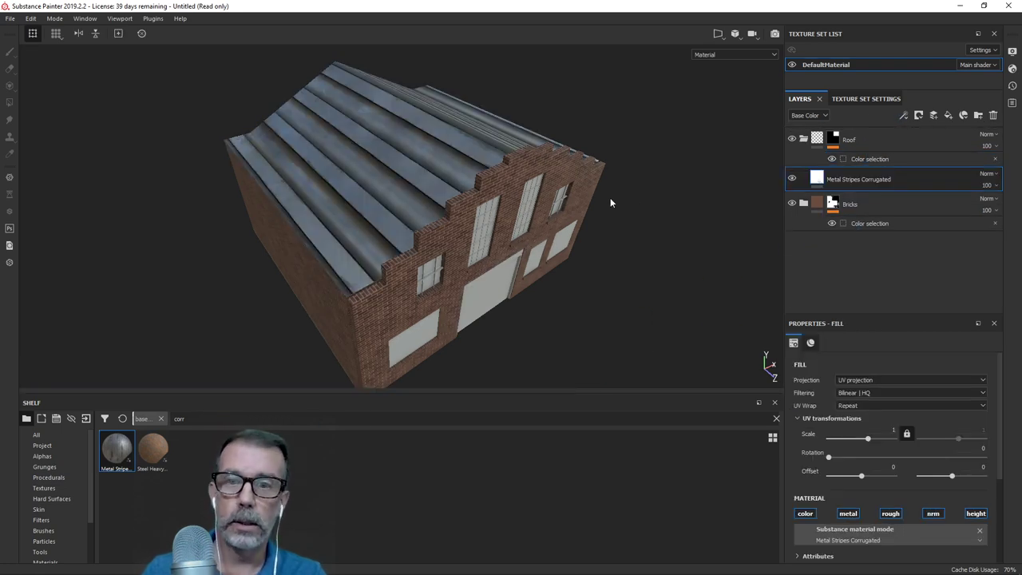
left_click_drag(610, 203, 535, 230, "alt")
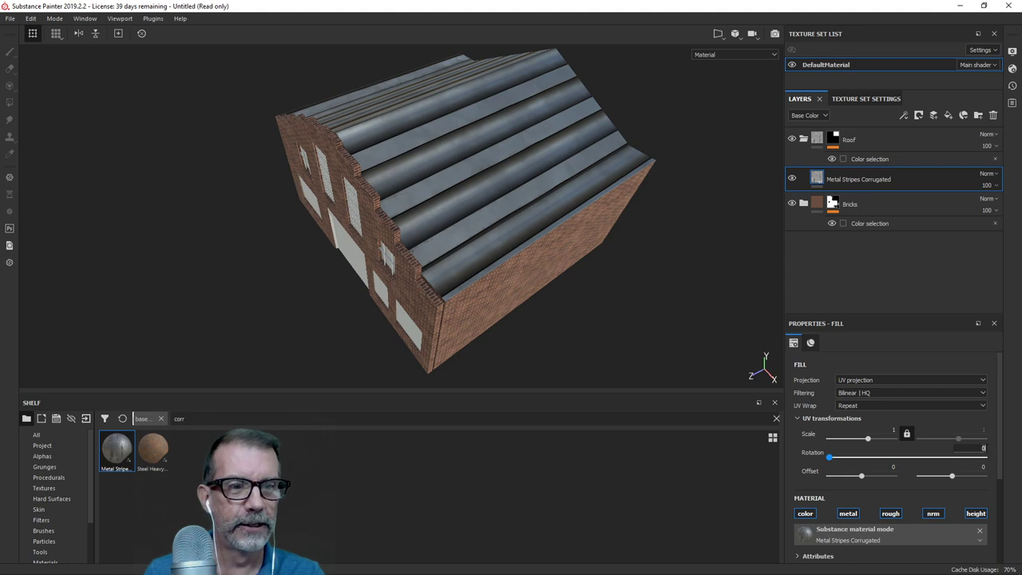
key("Return")
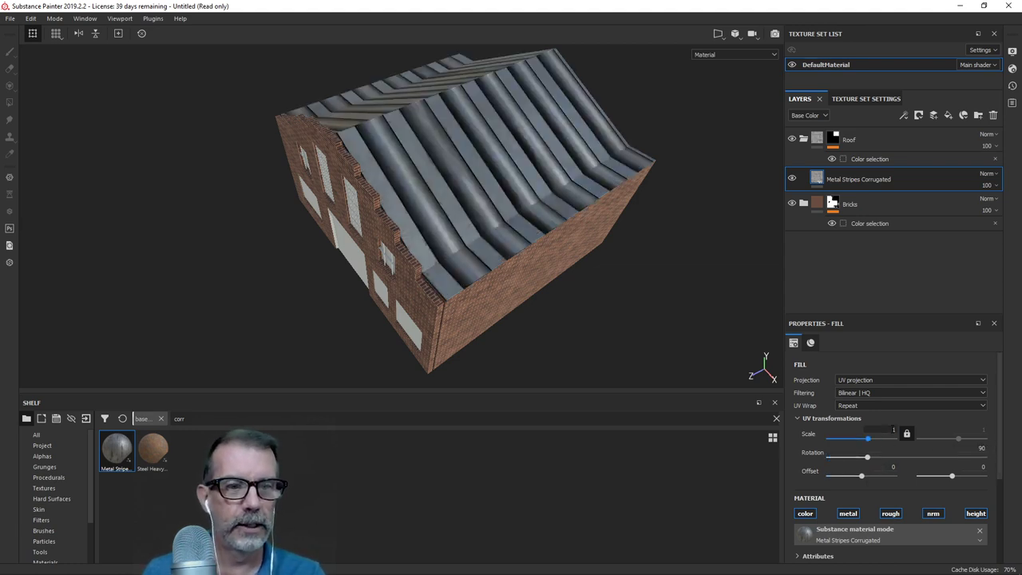
Set the corrugated metal fill's UV scale to 8, after trying 10
type("0")
key("Return")
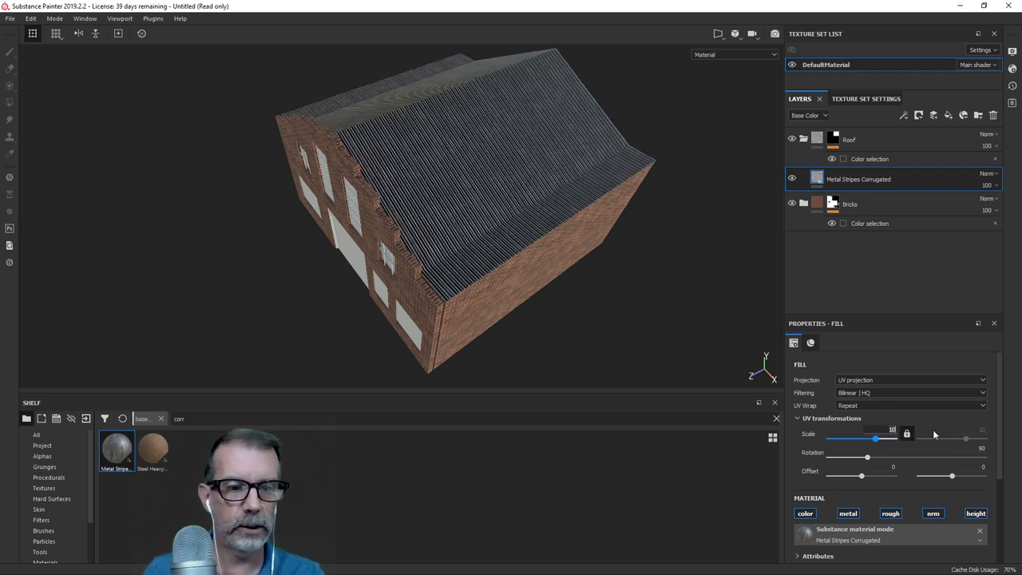
key("BackSpace")
key("BackSpace")
type("8")
key("Return")
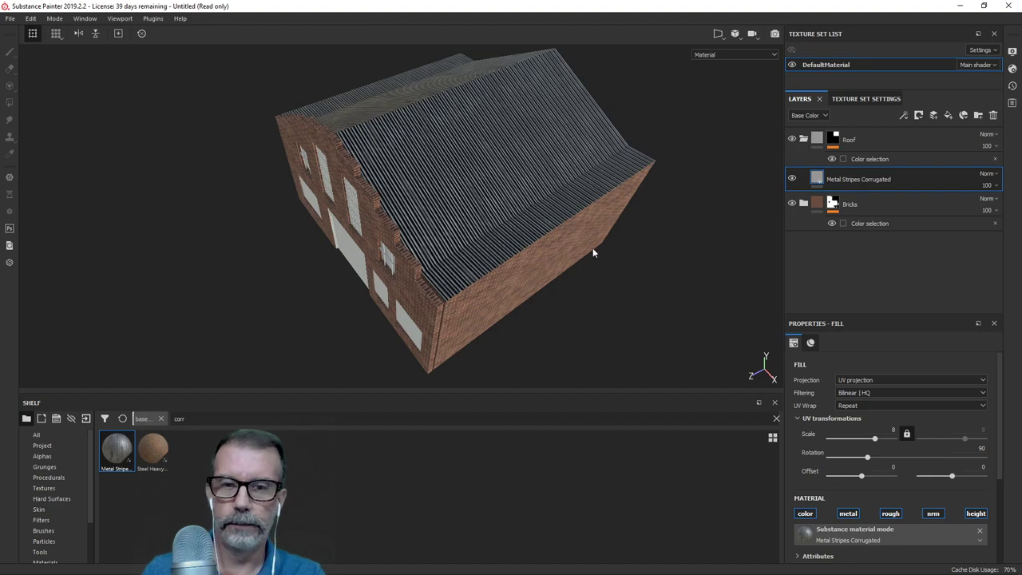
Examine the corrugated roof from several angles, then the untextured window panels and large door on the front facade
left_click_drag(592, 253, 499, 257, "alt")
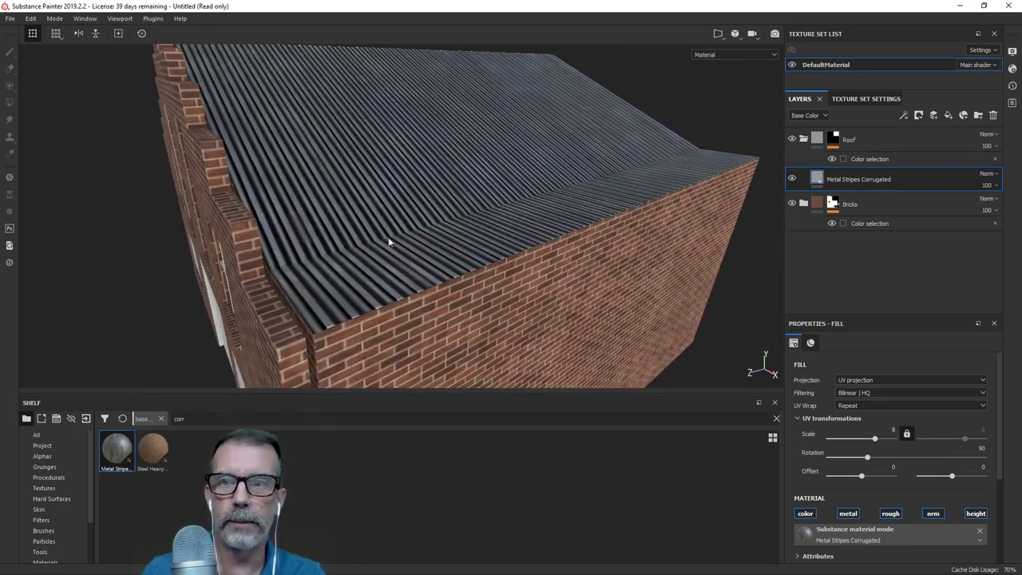
scroll(389, 239, "down", 5)
left_click_drag(388, 228, 435, 194, "alt")
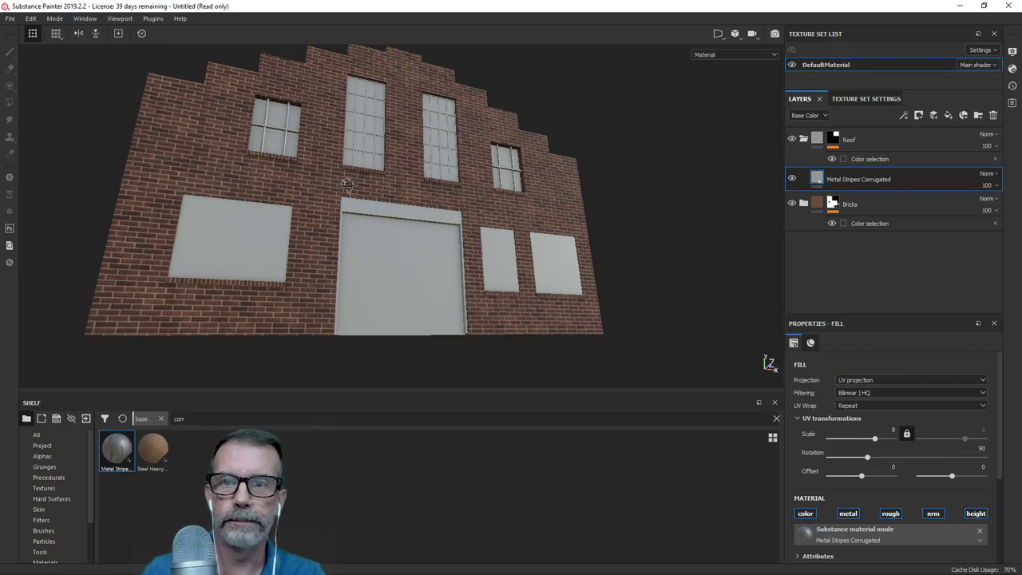
left_click_drag(346, 182, 466, 223, "alt")
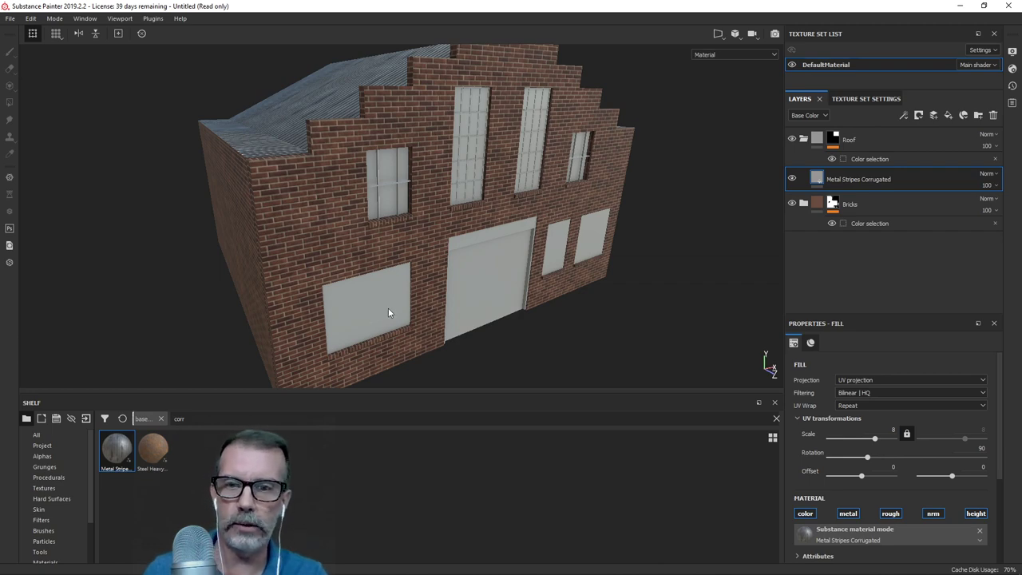
left_click_drag(391, 327, 357, 305, "alt")
scroll(408, 268, "up", 8)
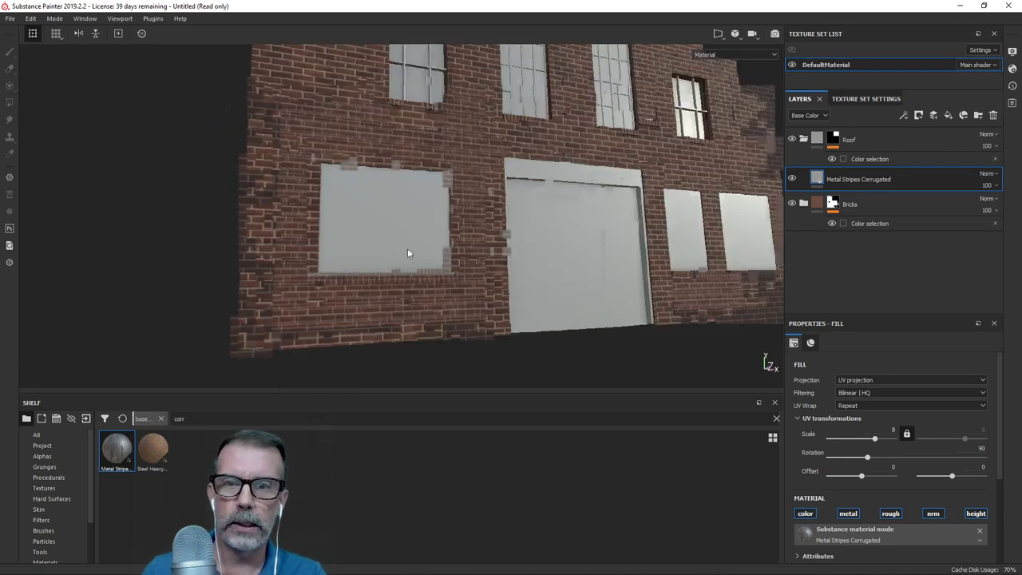
scroll(408, 269, "down", 4)
scroll(406, 252, "up", 2)
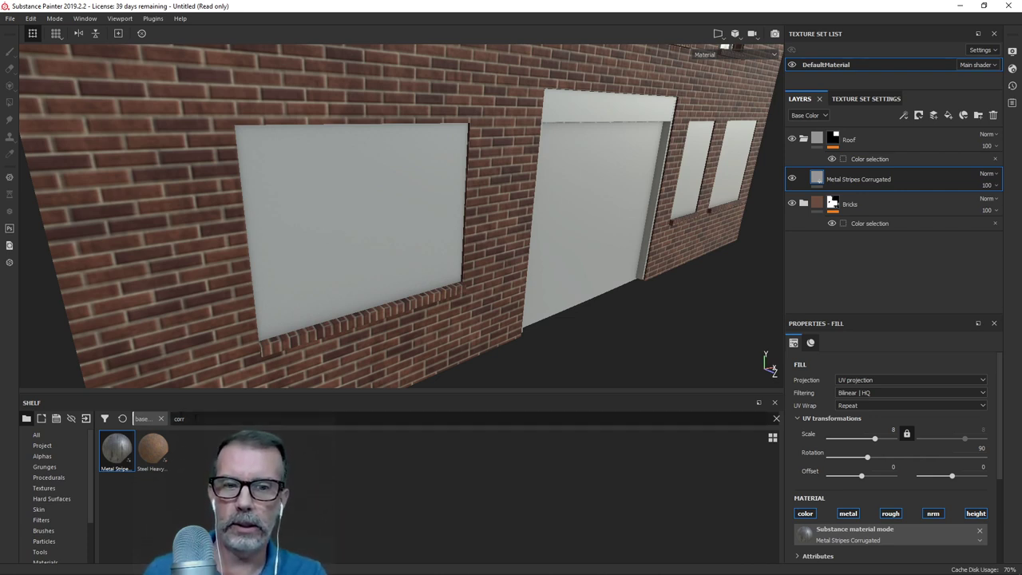
Replace the shelf search with "wood" and preview the Cedar White Wood, Wood Rough and Rotten Wood materials
left_click(776, 419)
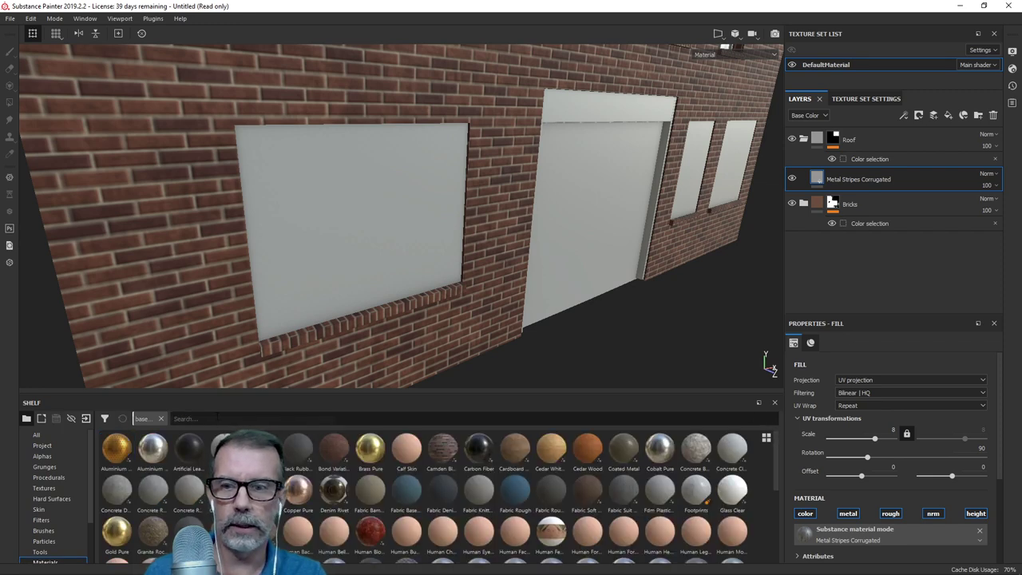
type("wood")
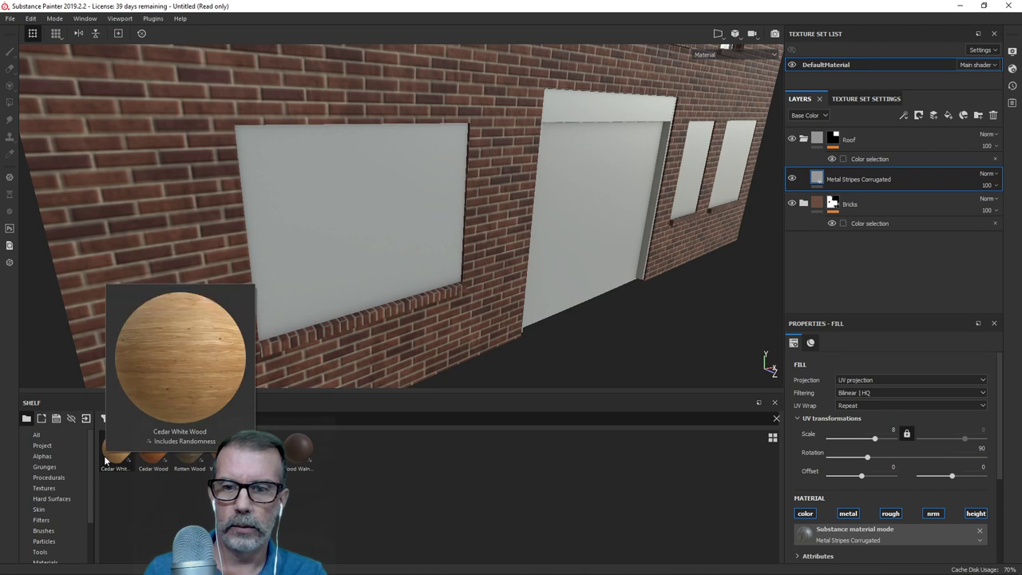
mouse_move(262, 449)
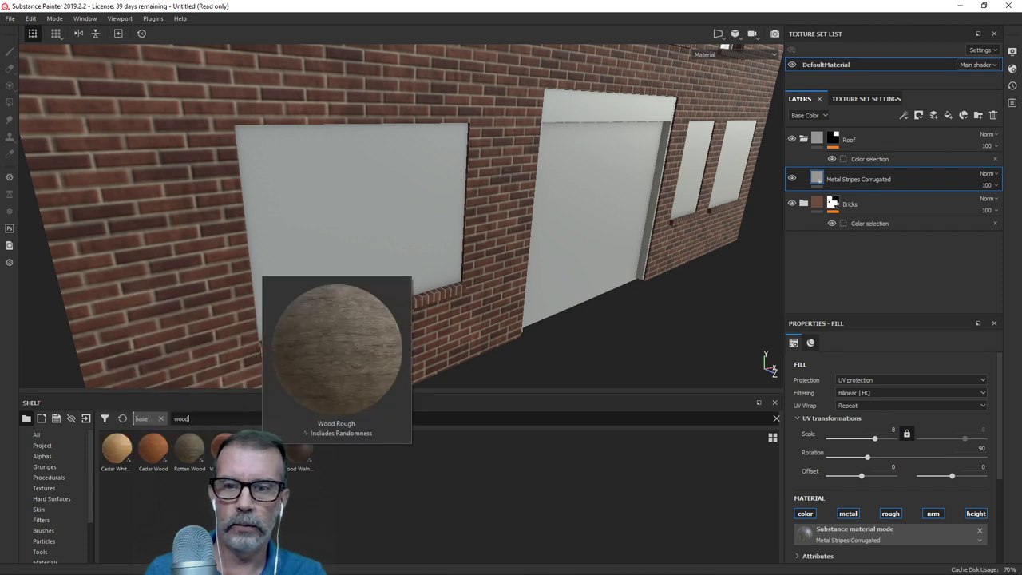
mouse_move(189, 452)
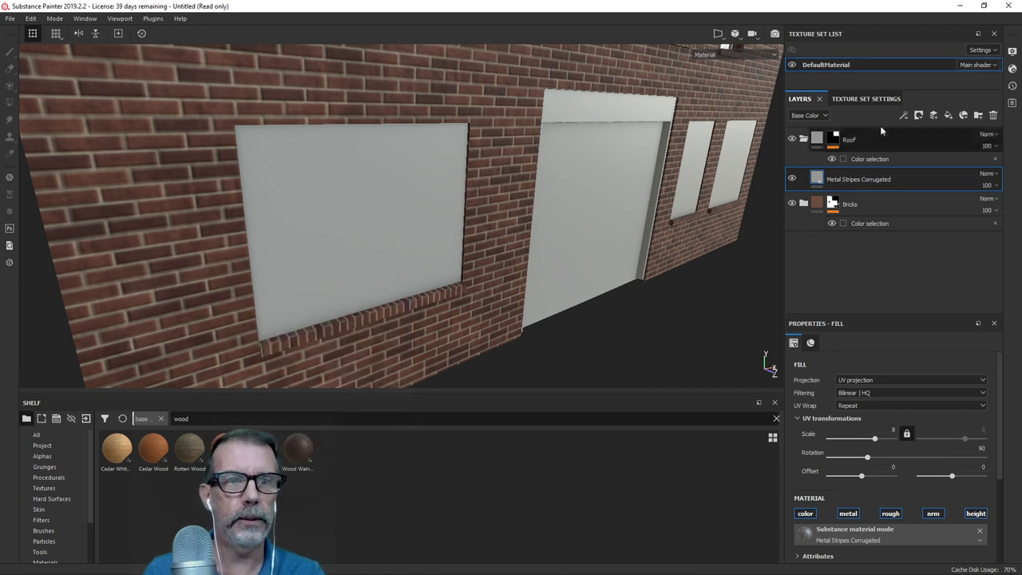
Add a new folder above the Roof folder and name it "Window 1"
key("Delete")
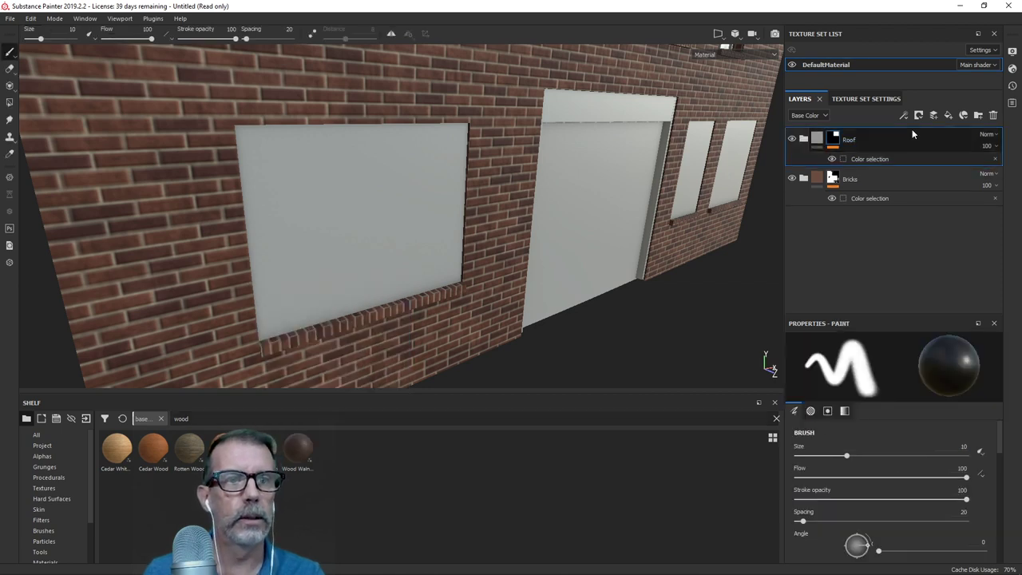
left_click(978, 115)
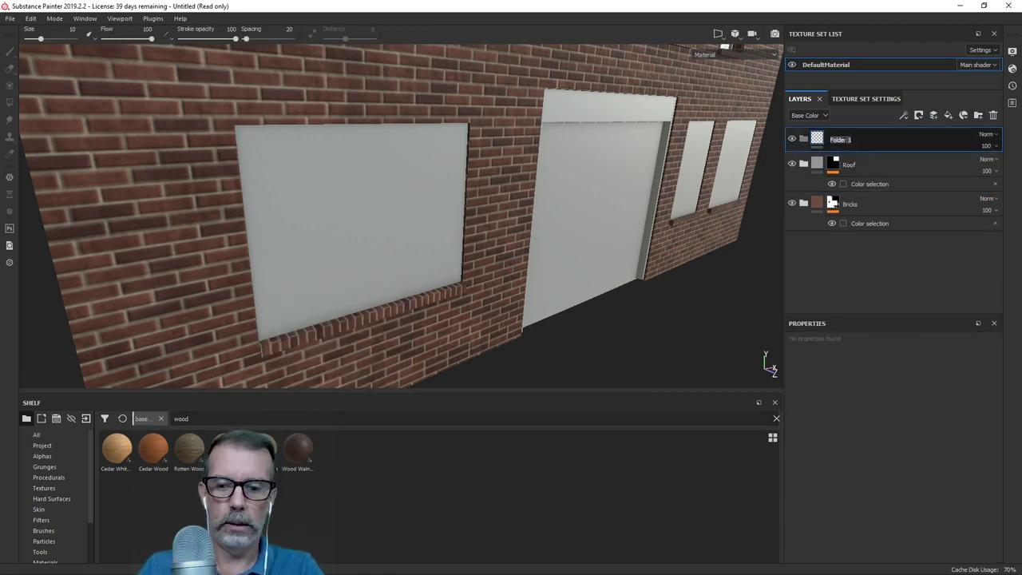
type("w")
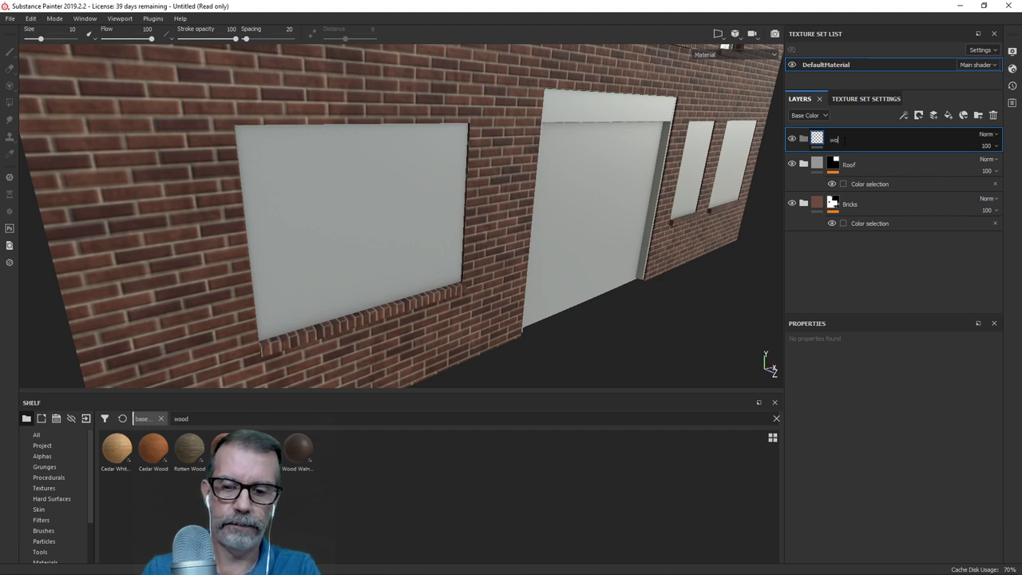
key("BackSpace")
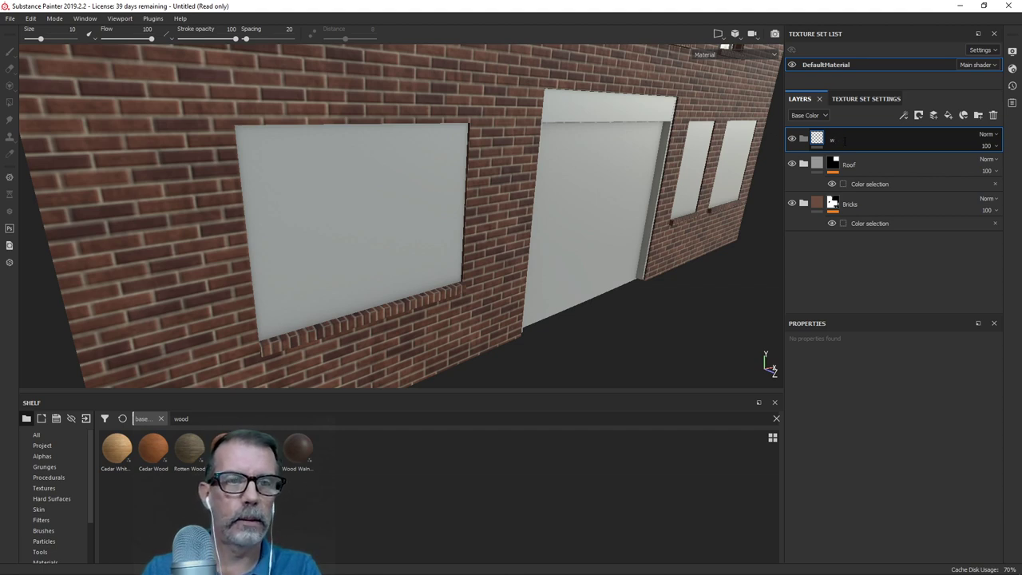
type("Wi")
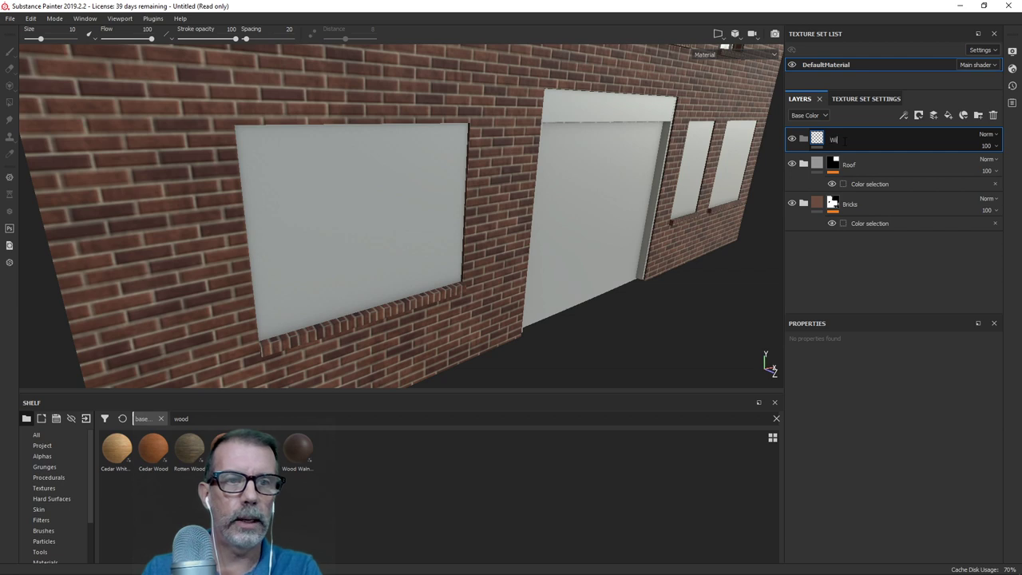
type("ndows")
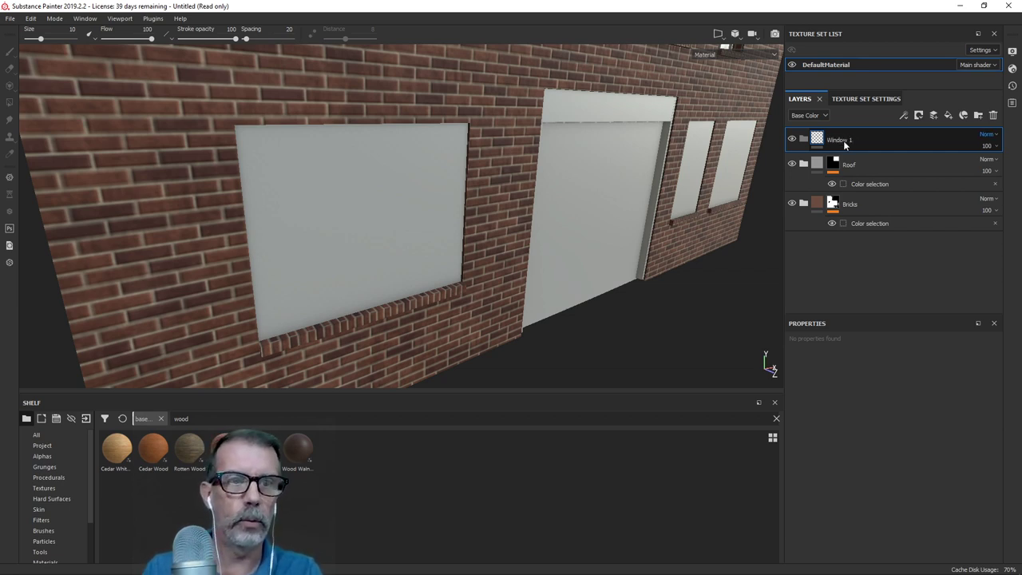
Mask the Window 1 folder with a color selection, picking the green ID color of the large front window panel
right_click(923, 140)
left_click(959, 180)
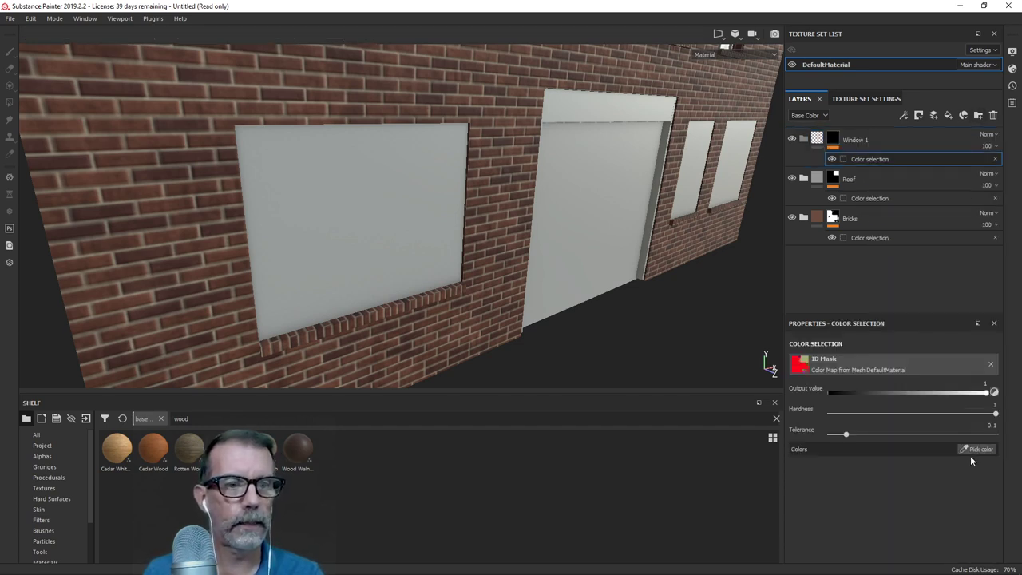
left_click(976, 449)
left_click(415, 256)
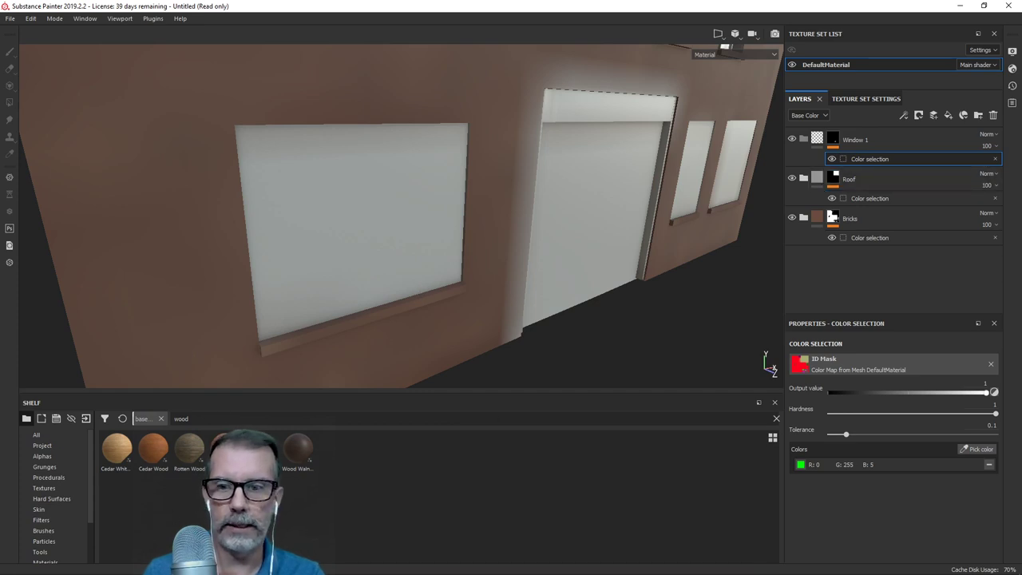
Place the Wood Rough material inside the Window 1 folder and set its UV scale to 12, after trying 5 and 8
left_click_drag(226, 447, 878, 141)
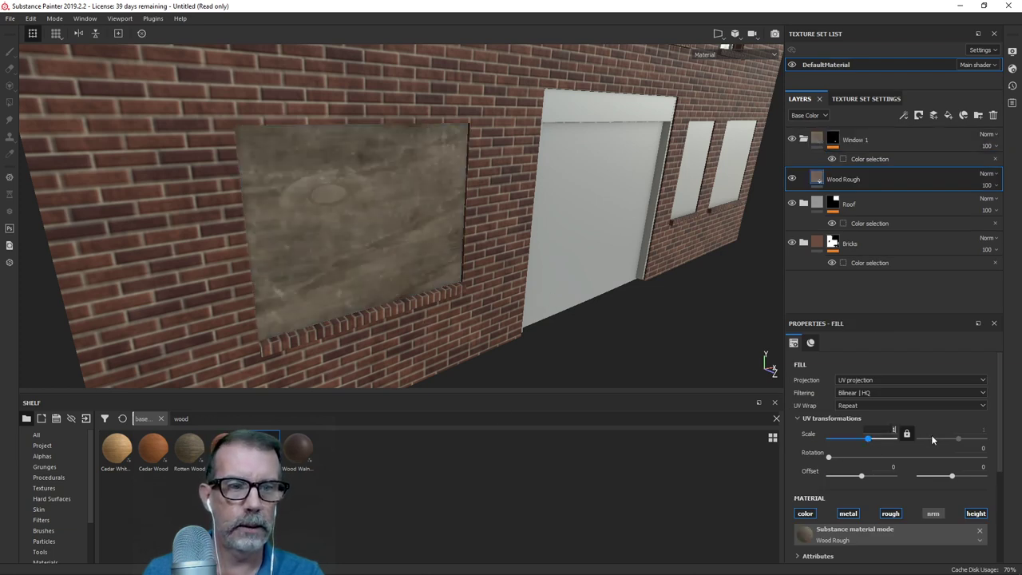
type("5")
key("Return")
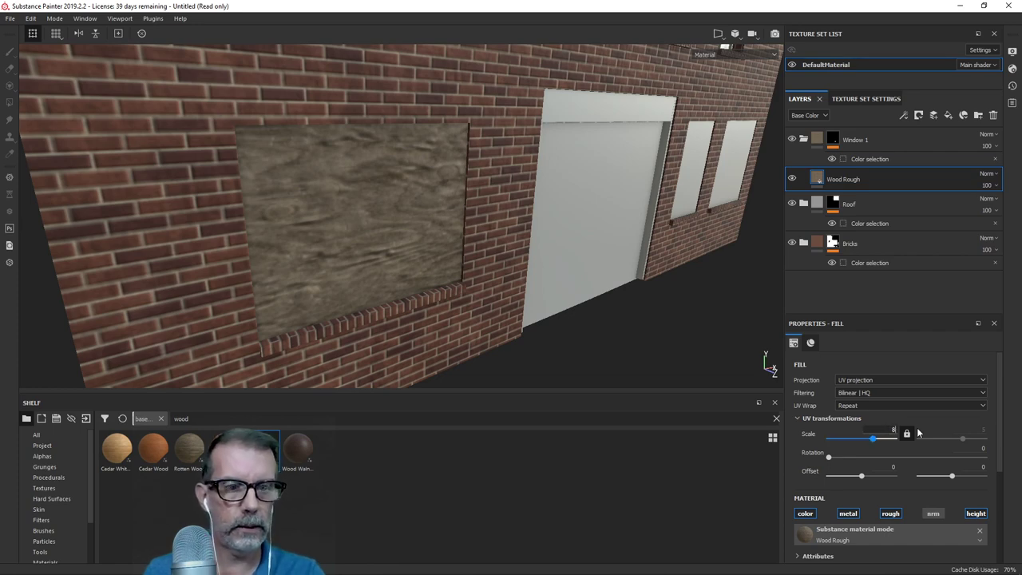
key("Return")
left_click_drag(436, 380, 433, 274, "alt")
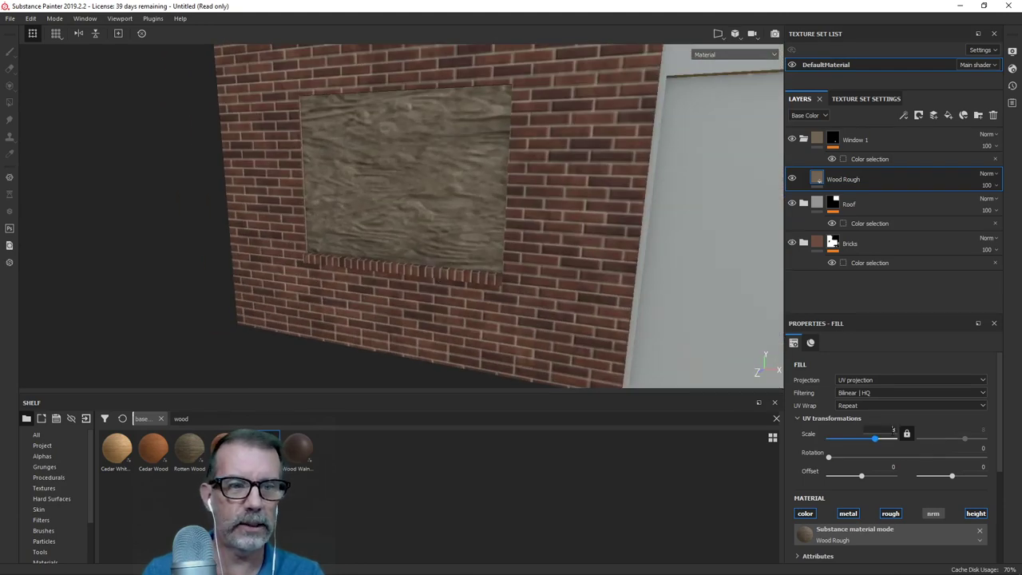
key("Return")
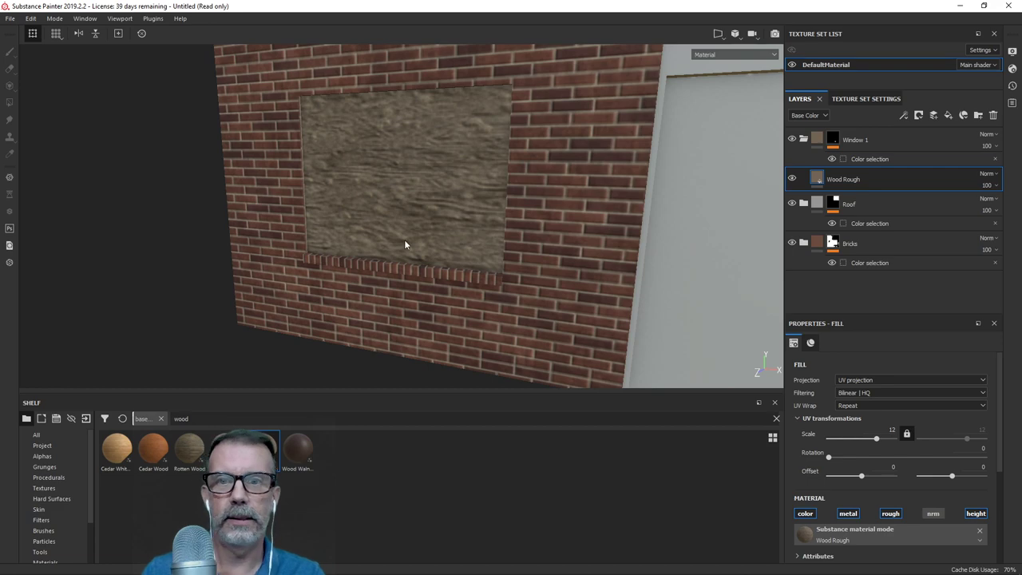
left_click_drag(405, 241, 506, 264, "alt")
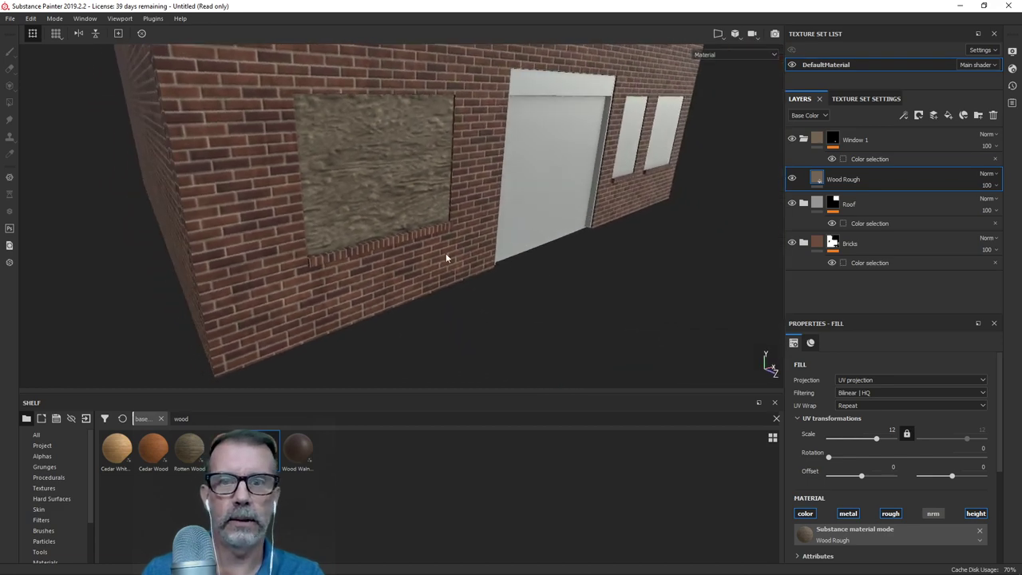
left_click_drag(446, 257, 157, 219, "alt")
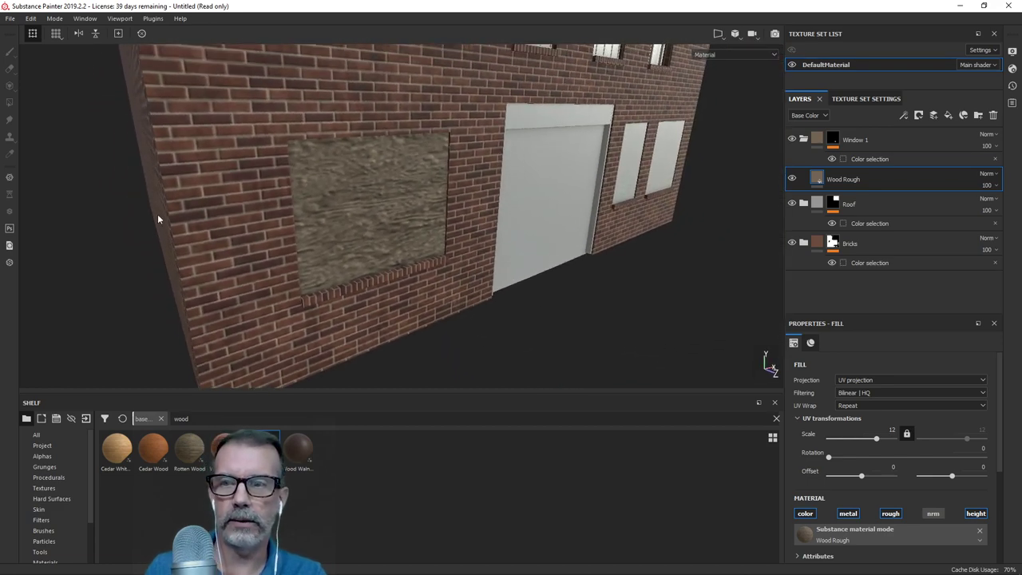
Open Substance Source and replace the "brick" search with "wood" to look over the first materials
left_click(10, 264)
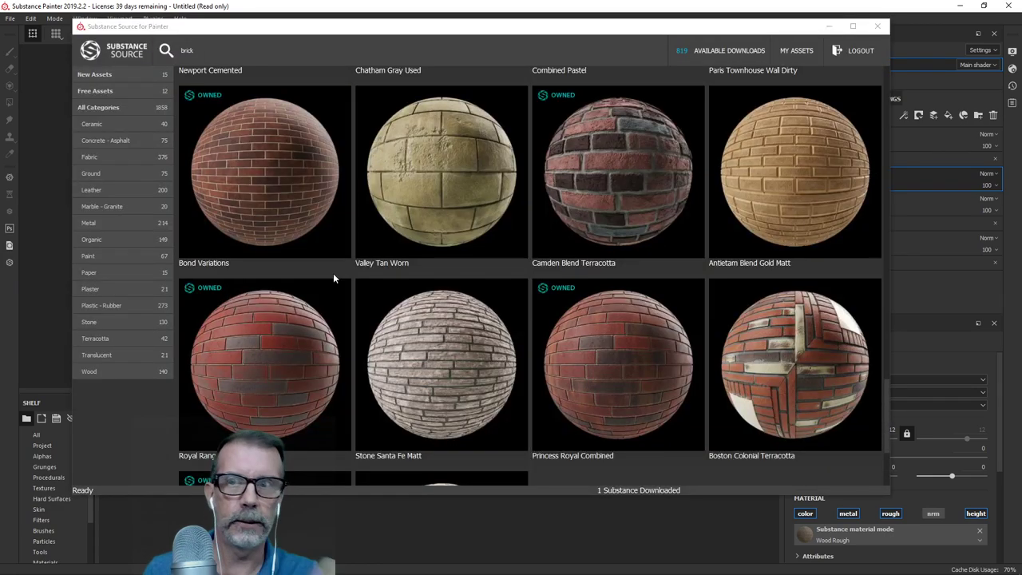
left_click(214, 50)
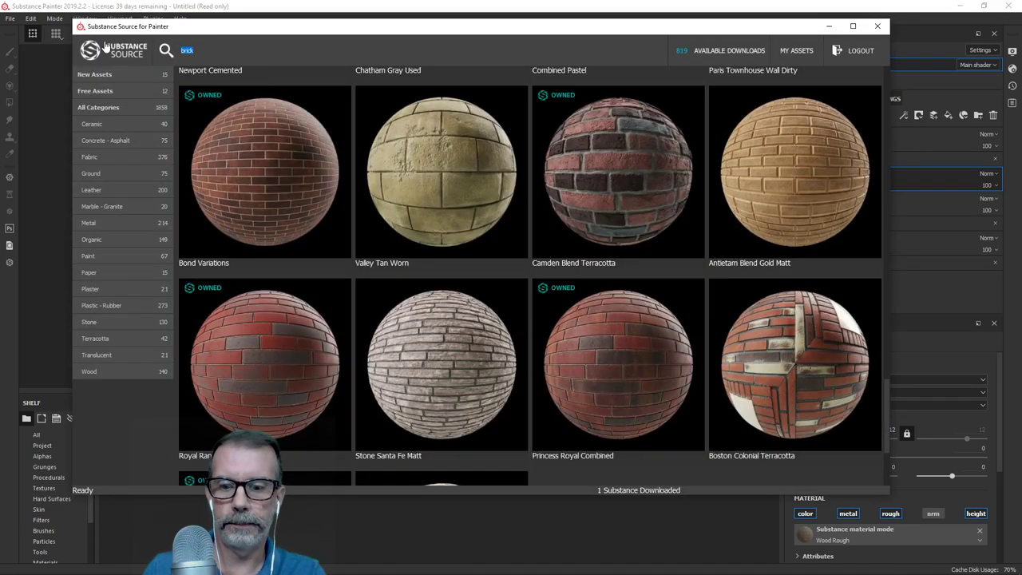
type("wood")
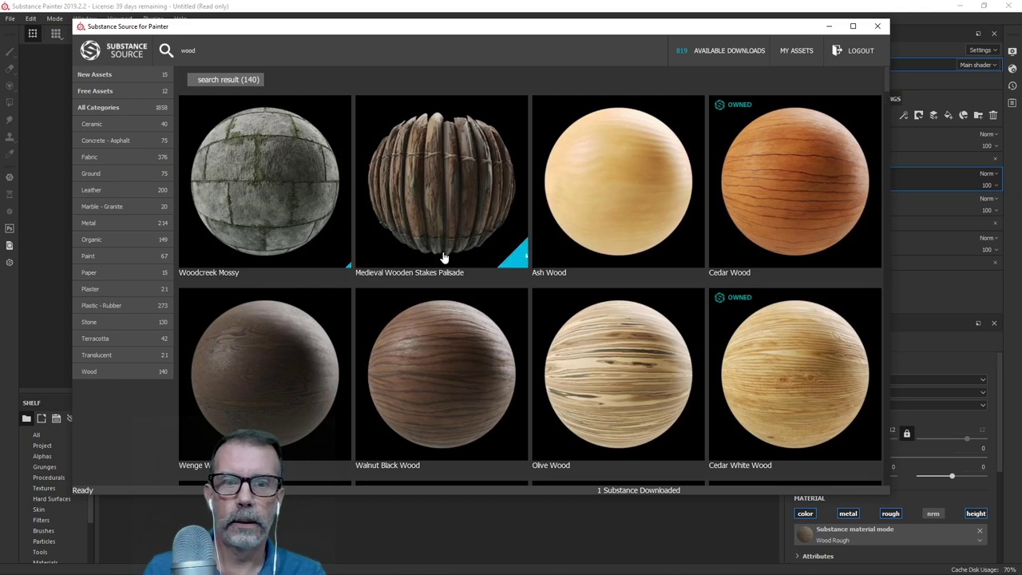
scroll(548, 262, "down", 3)
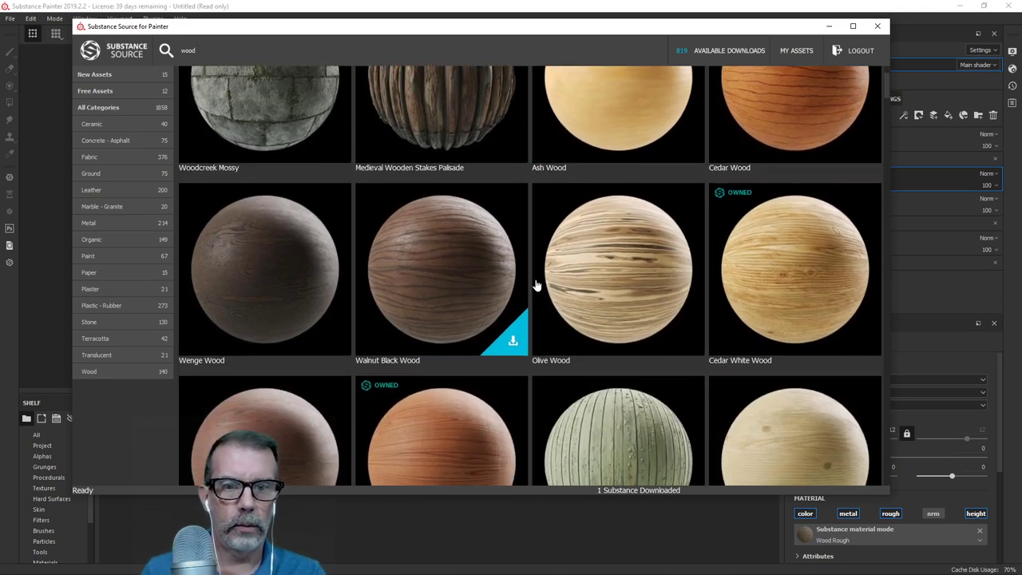
left_click_drag(886, 88, 885, 102)
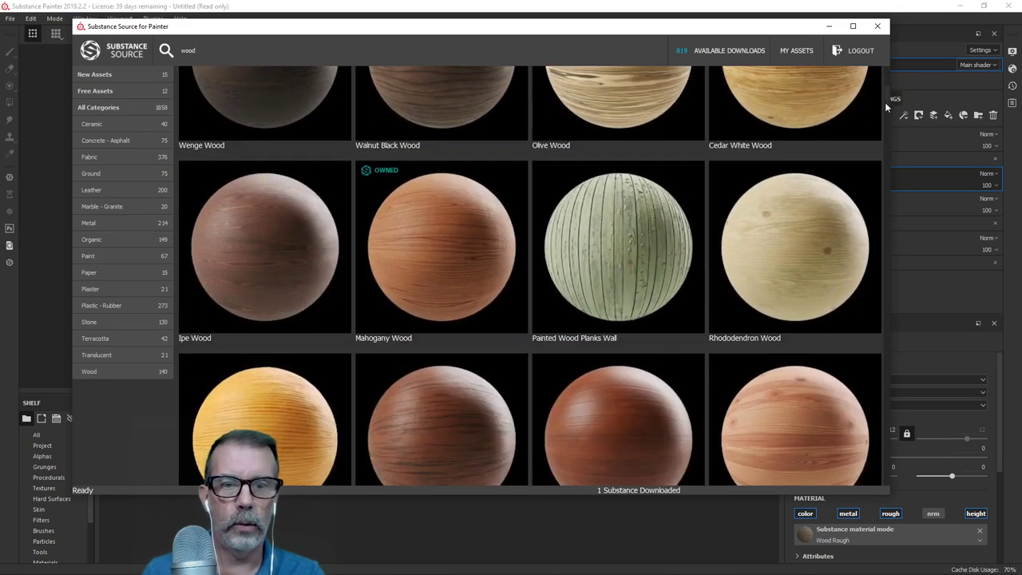
Search Substance Source for "plywood" and return the search term to "wood"
left_click(205, 40)
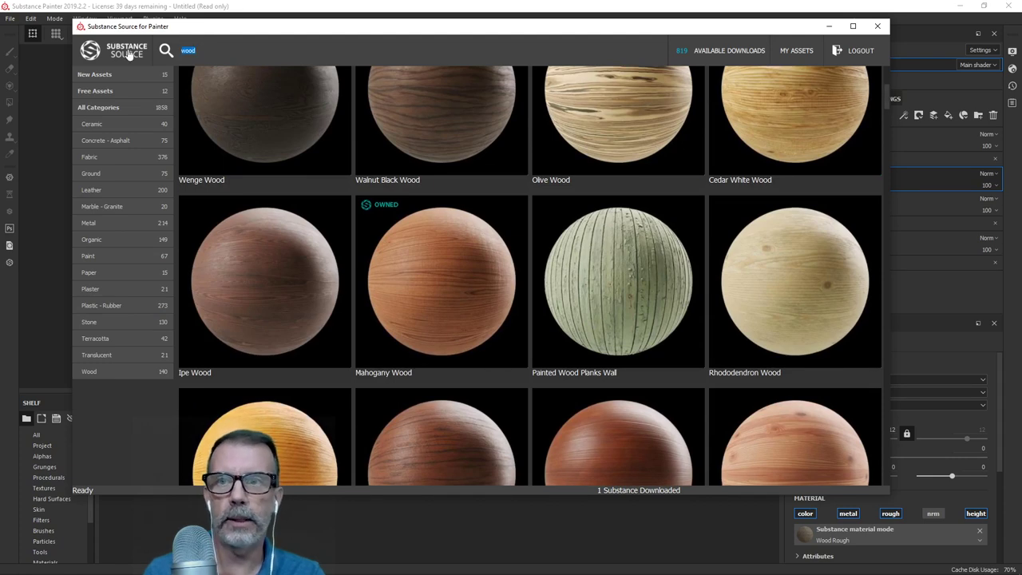
type("plywood")
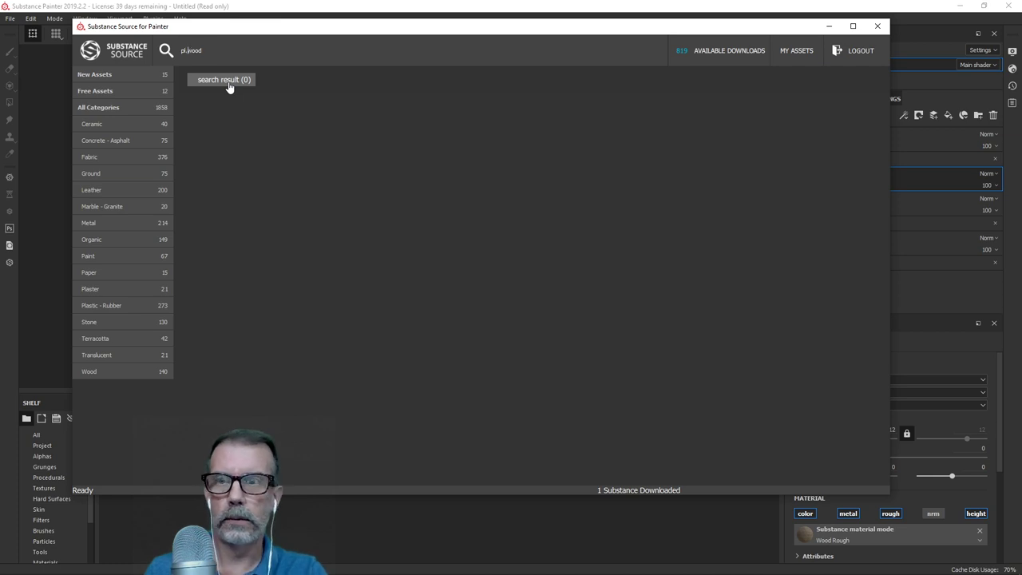
key("BackSpace")
key("BackSpace")
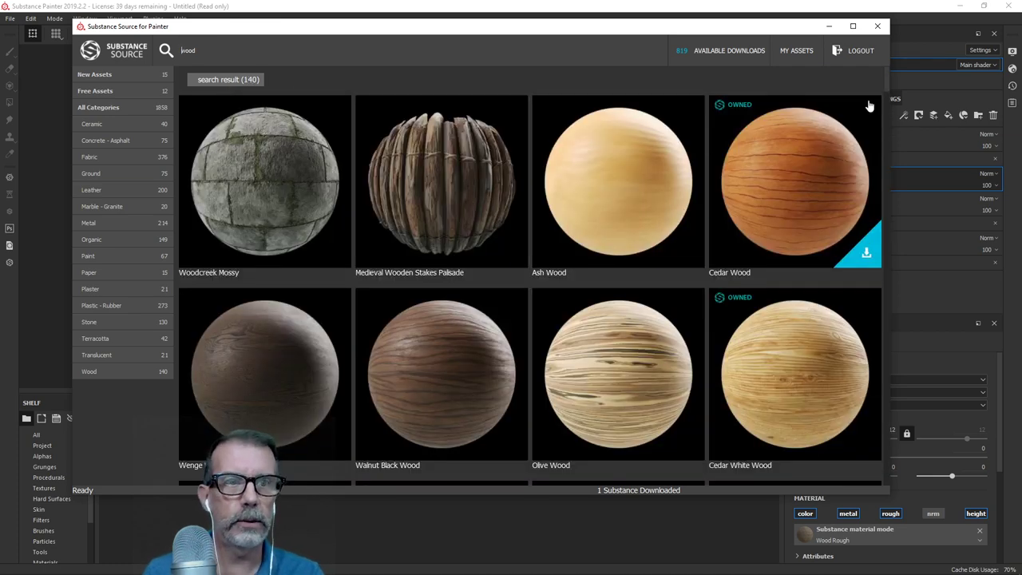
Browse the wood search results through to the end for a board or plank material that suits the boarded window
left_click_drag(886, 76, 864, 144)
scroll(864, 150, "down", 5)
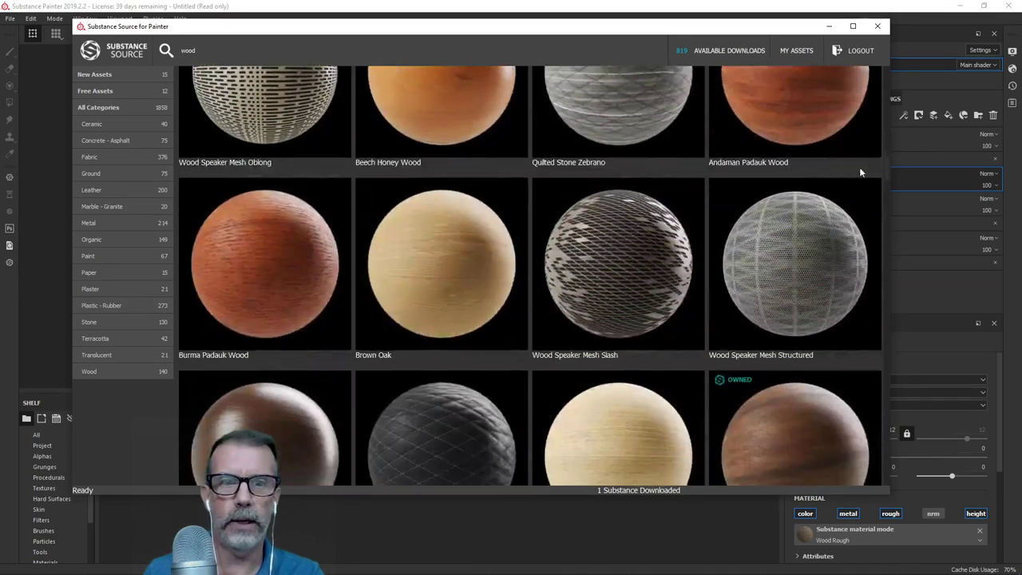
scroll(859, 178, "down", 3)
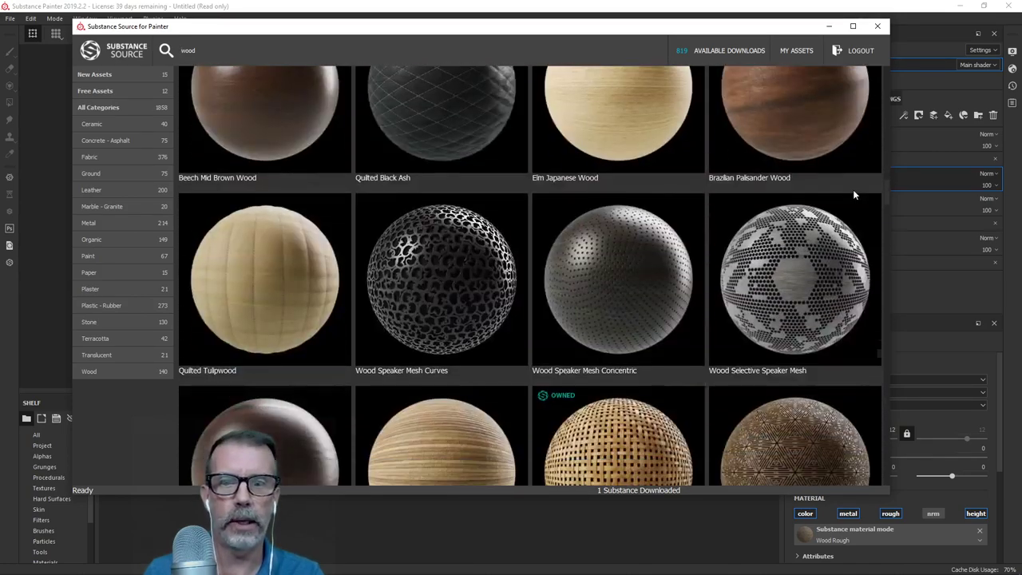
scroll(853, 190, "down", 1)
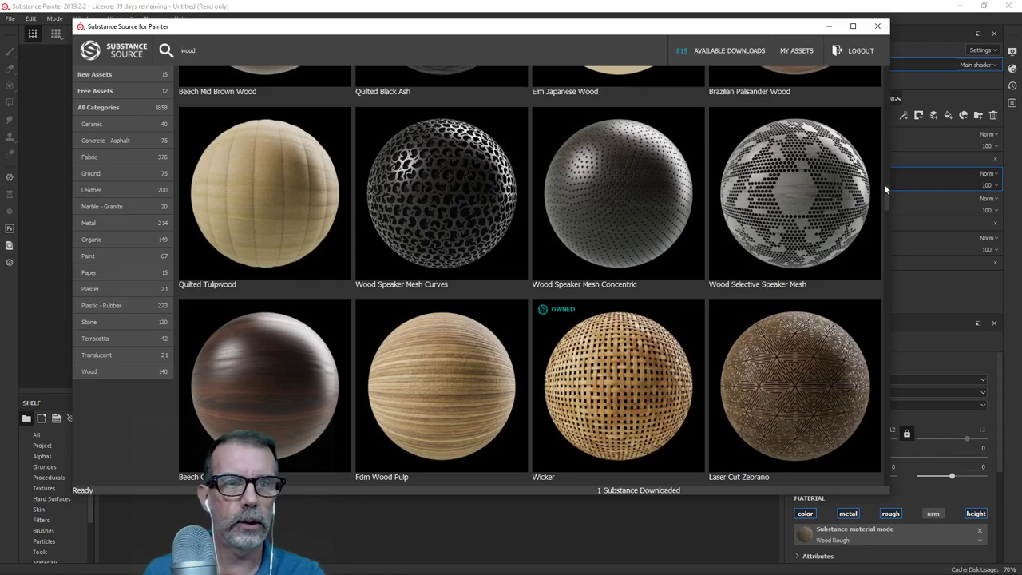
scroll(886, 193, "up", 1)
left_click_drag(886, 190, 863, 371)
scroll(863, 371, "down", 4)
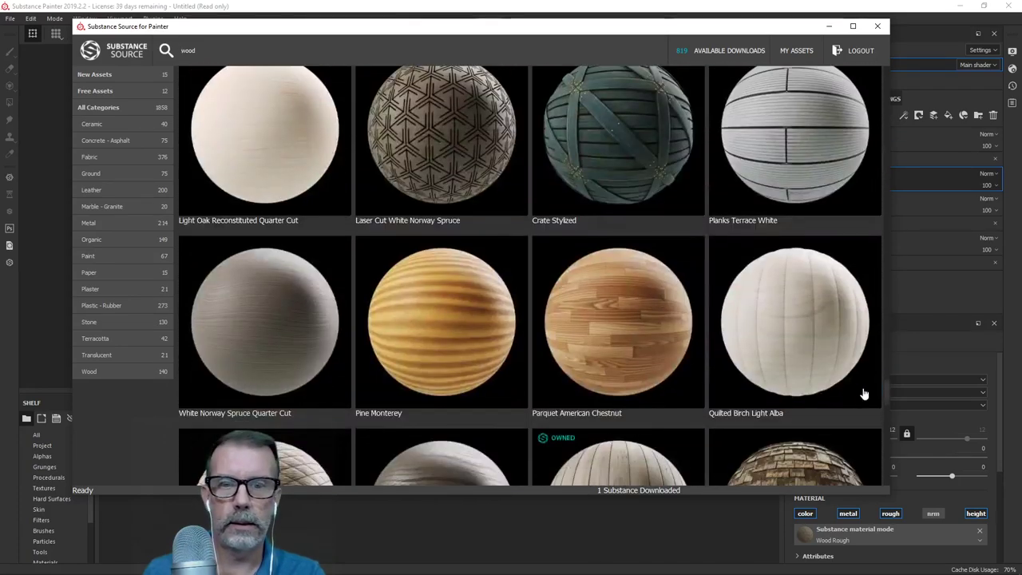
left_click_drag(886, 394, 883, 449)
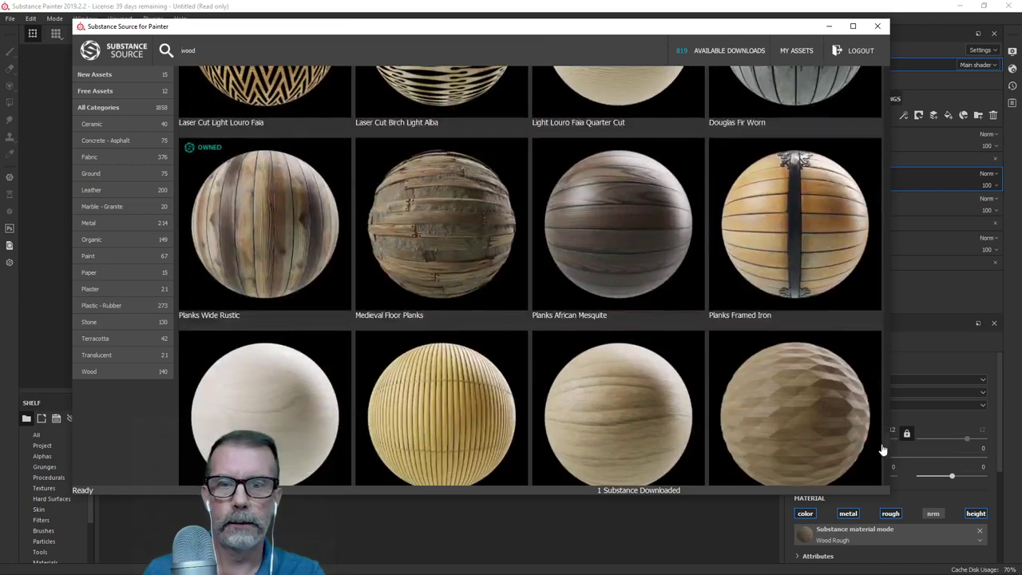
mouse_move(439, 254)
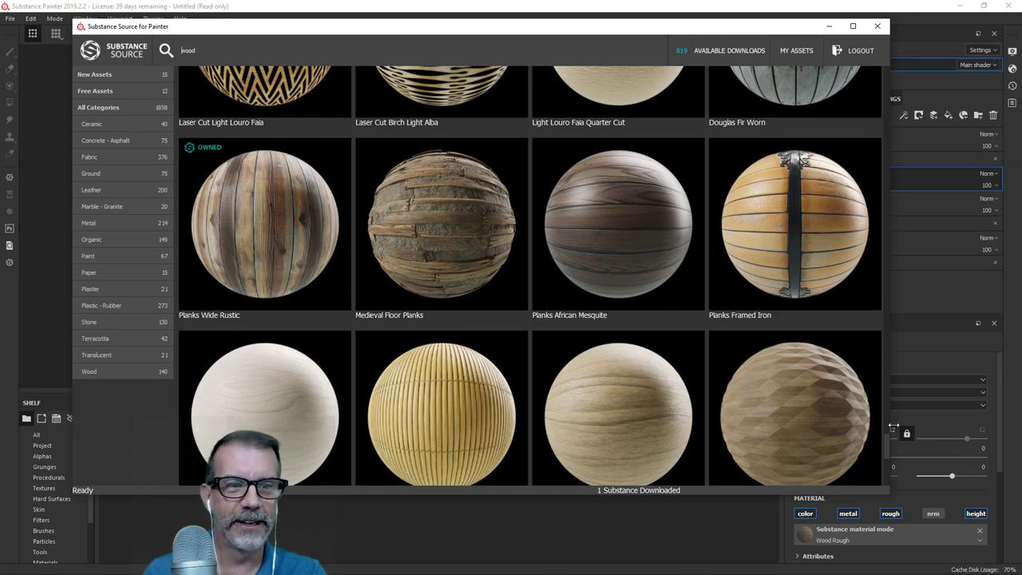
left_click_drag(886, 448, 888, 474)
scroll(888, 470, "down", 1)
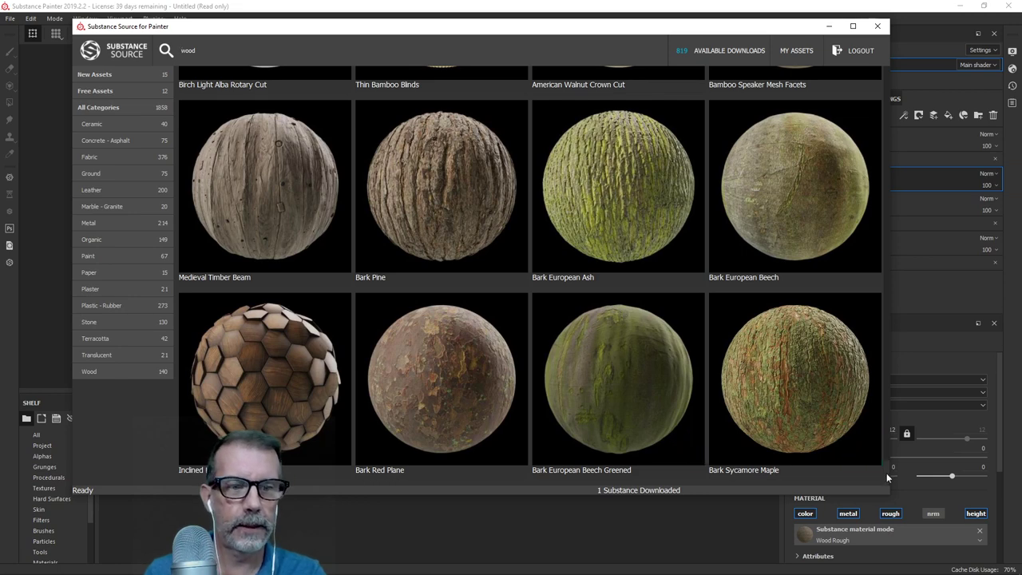
left_click_drag(886, 473, 890, 447)
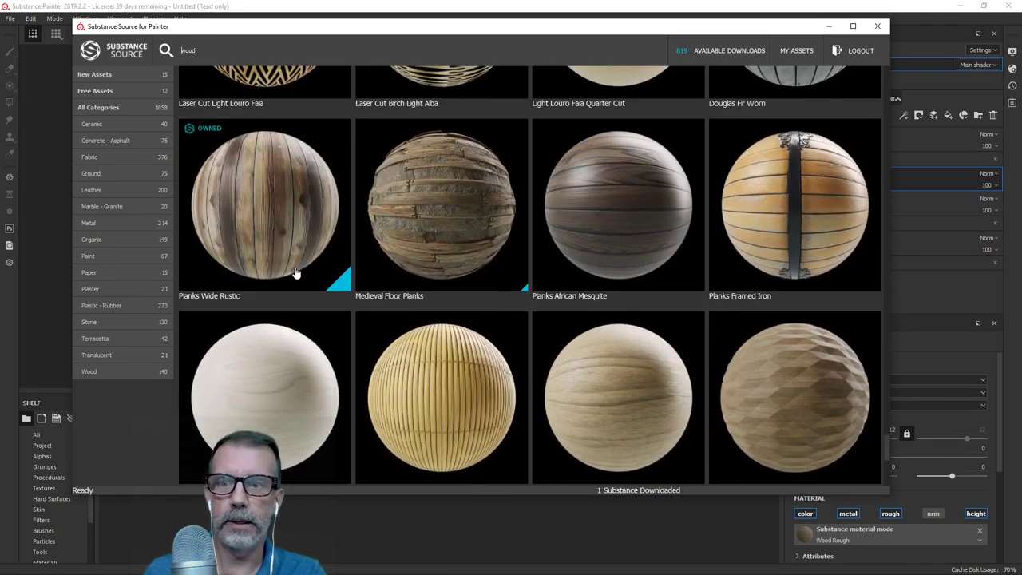
Download the Planks Wide Rustic material from its detail page and return to the warehouse project
left_click(270, 227)
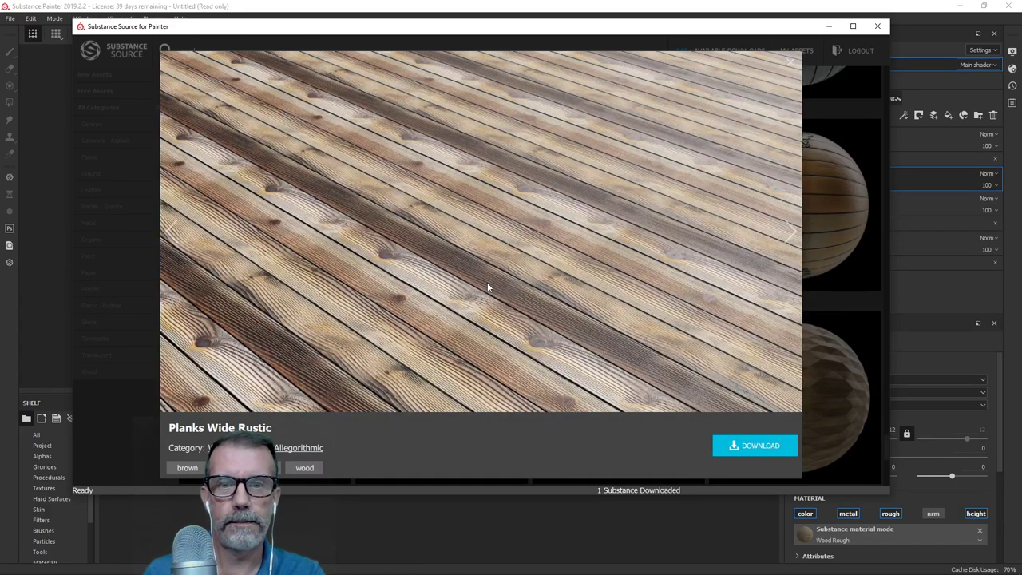
left_click(755, 447)
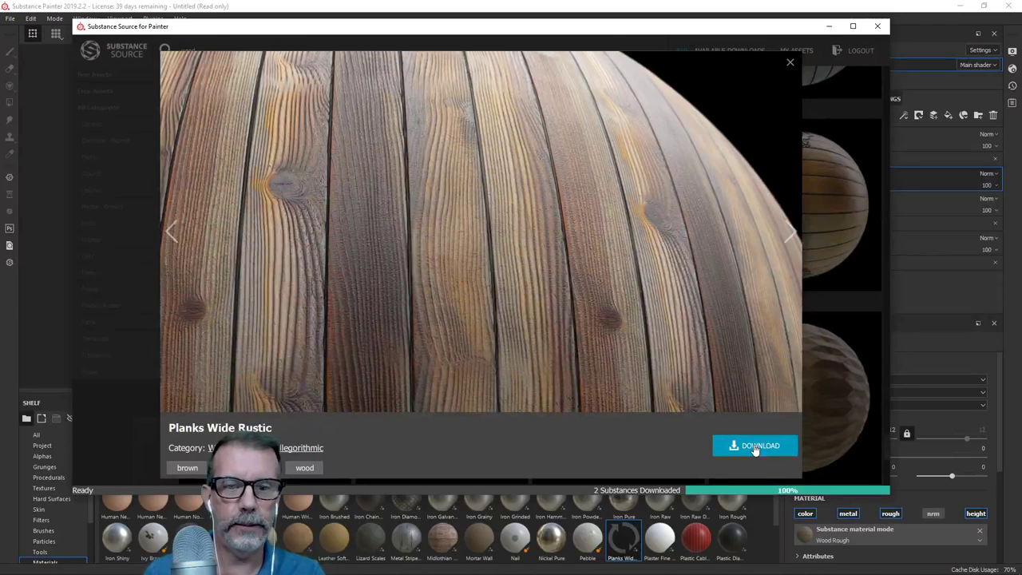
left_click(790, 63)
left_click(801, 8)
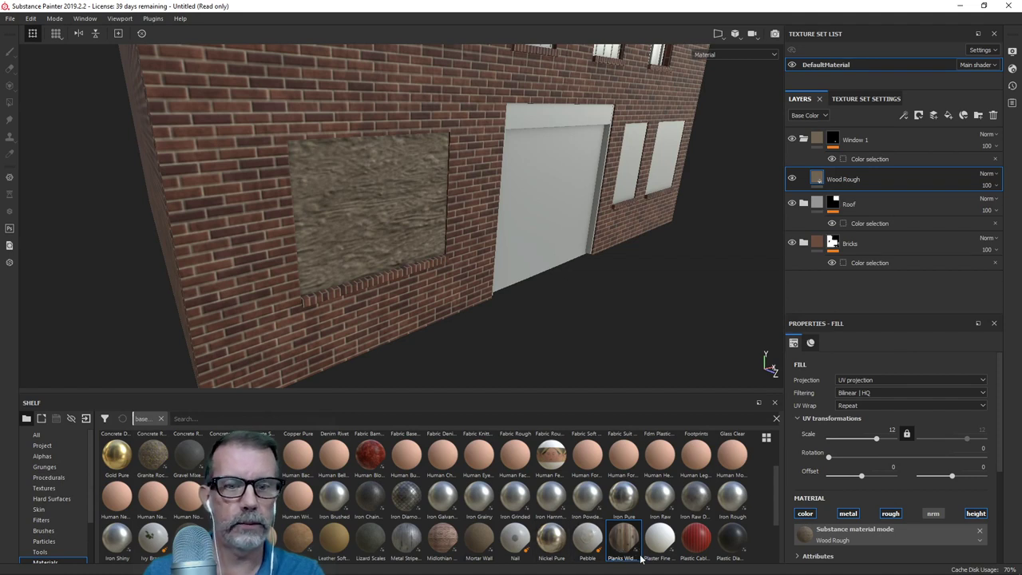
Delete the Wood Rough layer from the Window 1 folder
left_click_drag(624, 544, 883, 273)
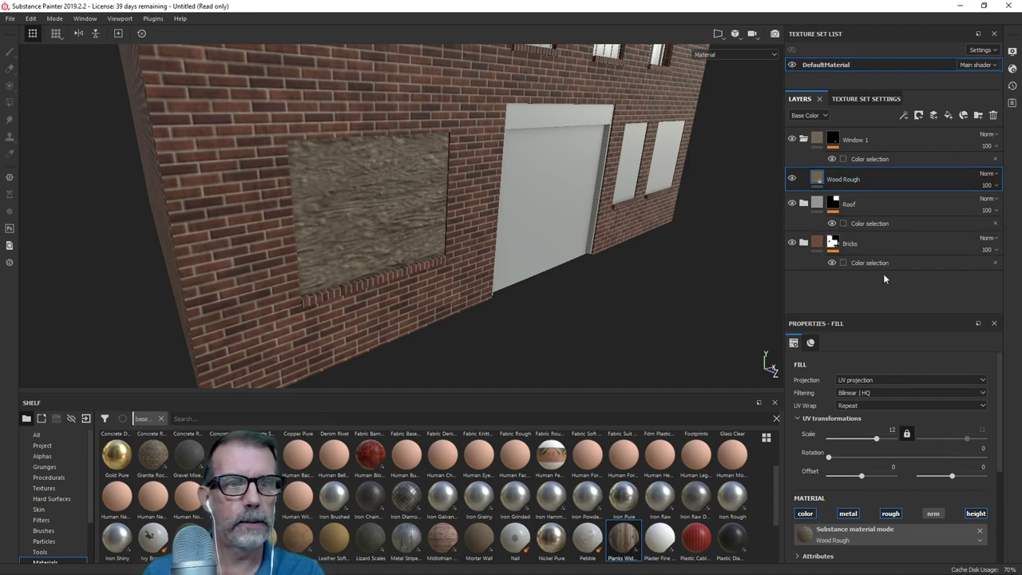
left_click(884, 140)
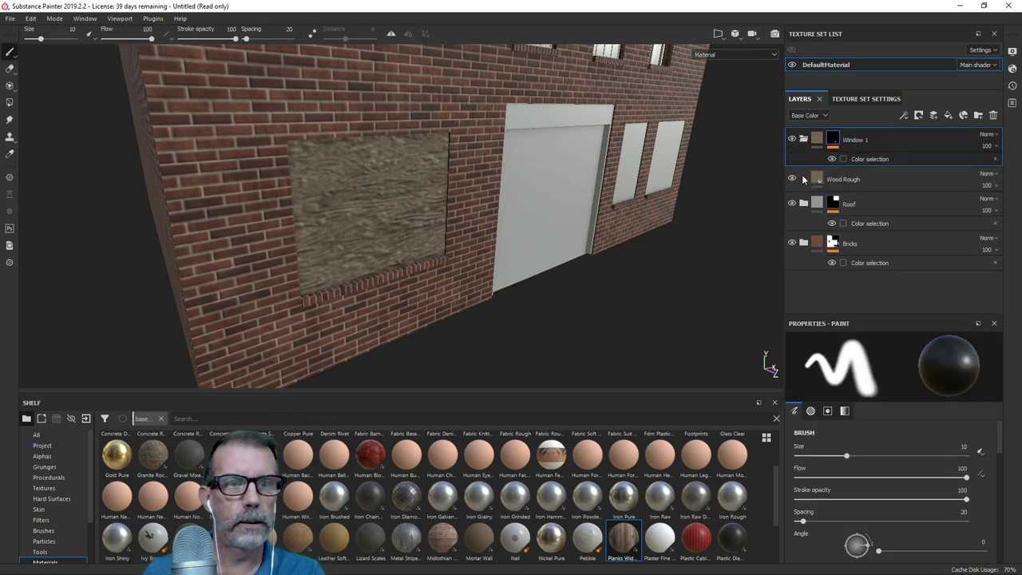
left_click(904, 180)
left_click(992, 115)
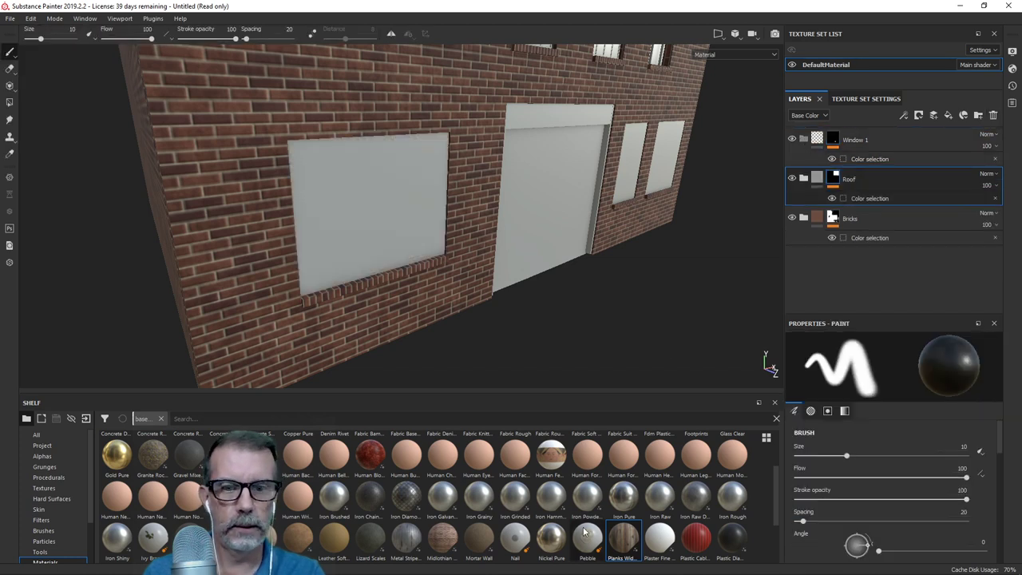
Add the Planks Wide Rustic material to the Window 1 folder with UV scale 36.09 and rotation 90
left_click_drag(625, 540, 882, 146)
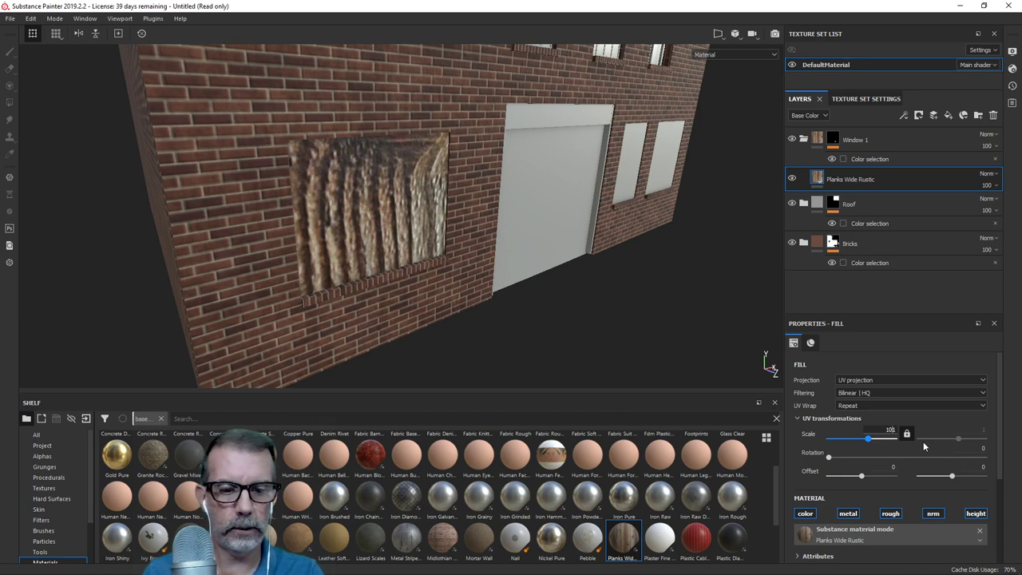
key("Return")
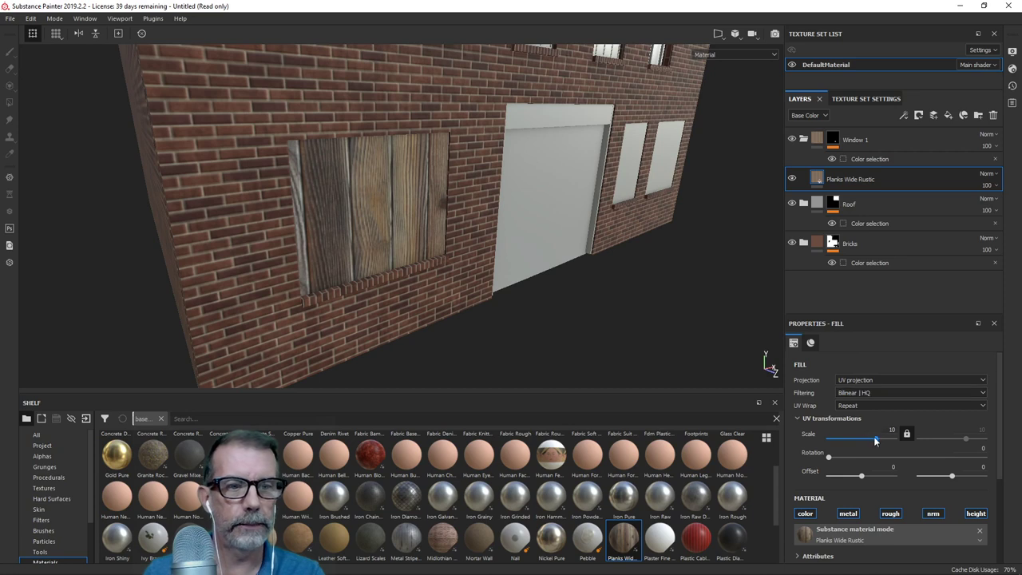
left_click_drag(874, 436, 882, 450)
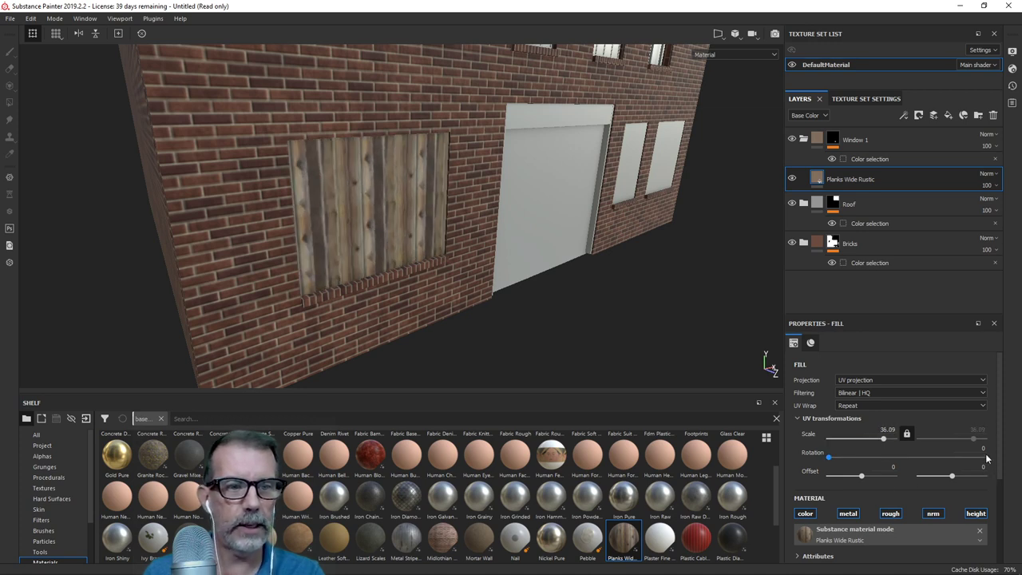
type("90")
key("Return")
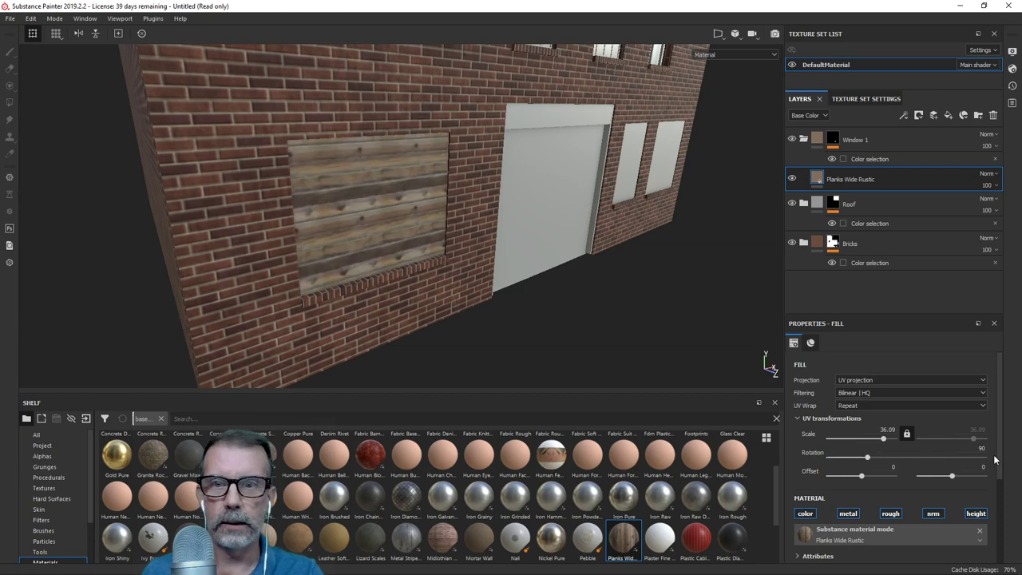
Try a UV scale of 48.04 on the boarded window's planks and delete the Planks Wide Rustic layer
scroll(573, 320, "down", 3)
scroll(578, 313, "up", 2)
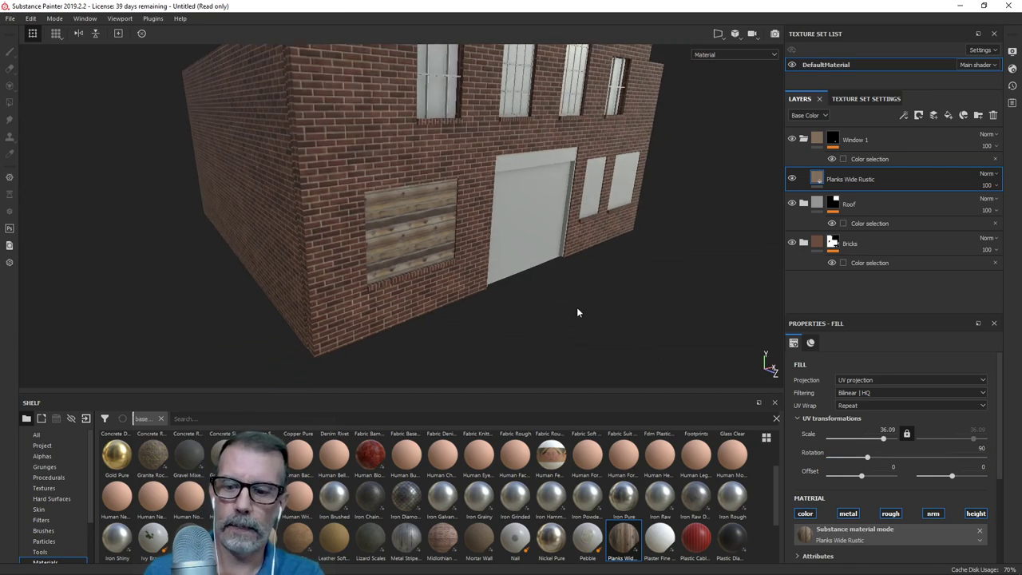
left_click_drag(612, 294, 586, 318, "alt")
scroll(507, 235, "up", 4)
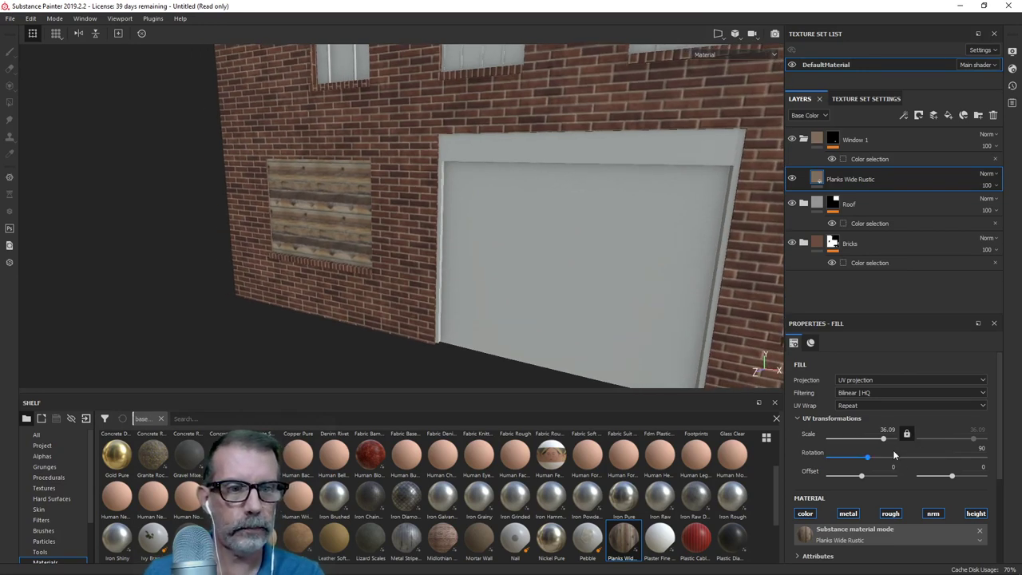
mouse_move(883, 438)
left_mouse_down()
mouse_move(876, 444)
mouse_move(885, 441)
left_mouse_up()
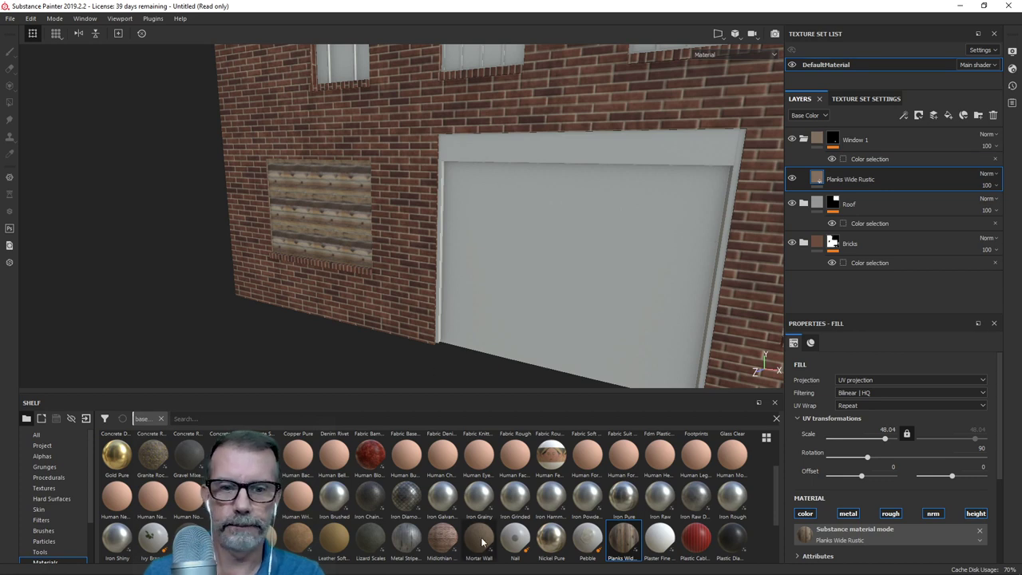
left_click(993, 115)
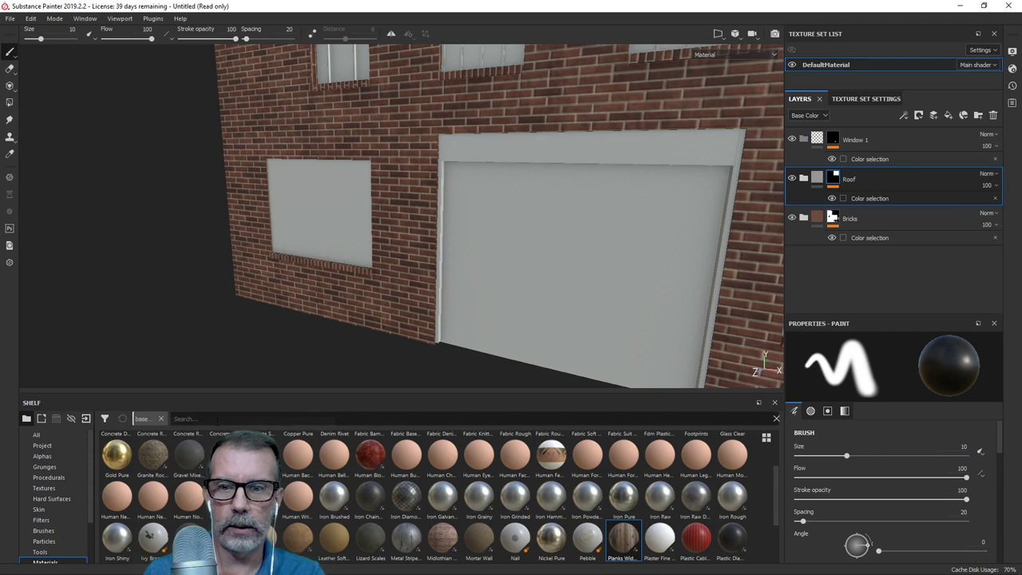
Search the shelf for "wood" and add Rotten Wood to the Window 1 folder with a UV scale of about 28.56
type("wood")
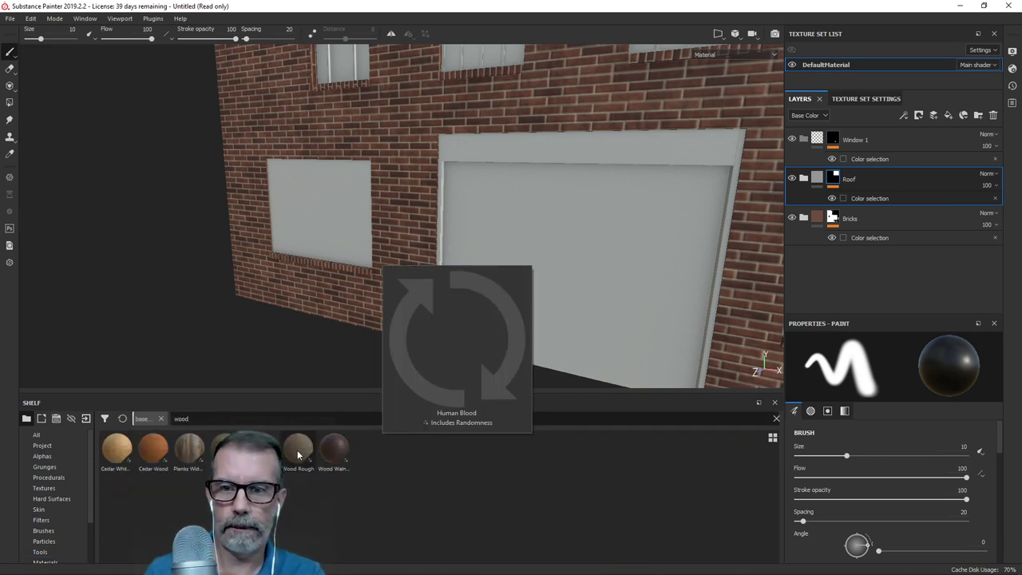
mouse_move(225, 448)
left_mouse_down()
mouse_move(910, 255)
mouse_move(909, 140)
left_mouse_up()
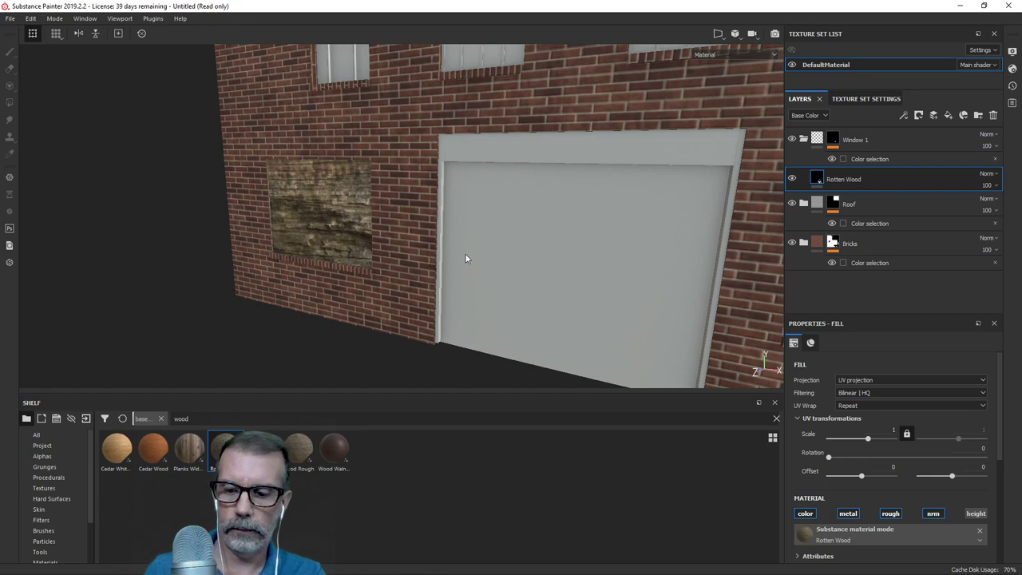
left_click_drag(333, 272, 471, 279, "alt")
left_click_drag(869, 439, 880, 440)
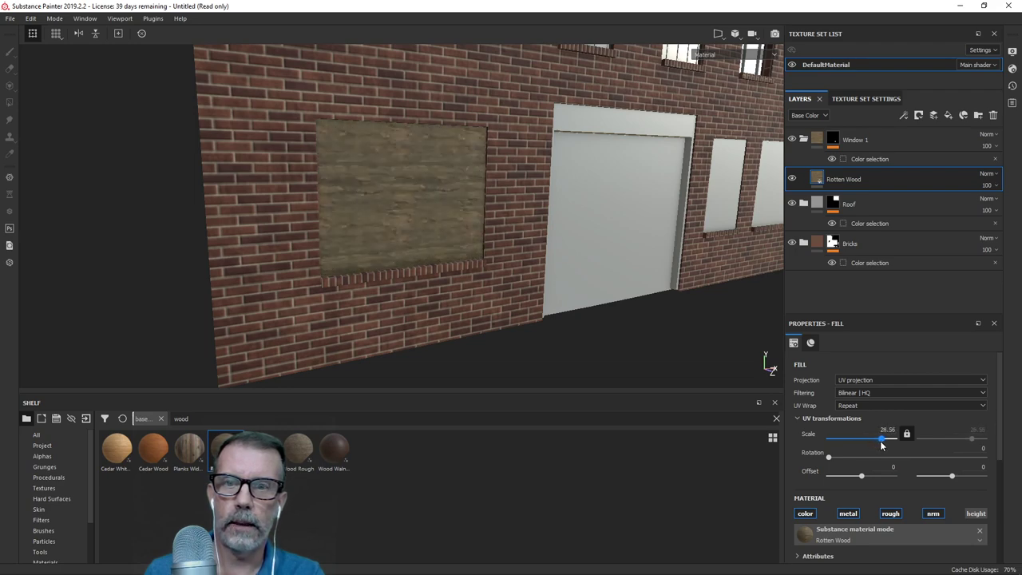
Look over the warehouse front, search Substance Source for "garage", and return to the project
left_click_drag(634, 308, 480, 293, "alt")
scroll(401, 269, "down", 5)
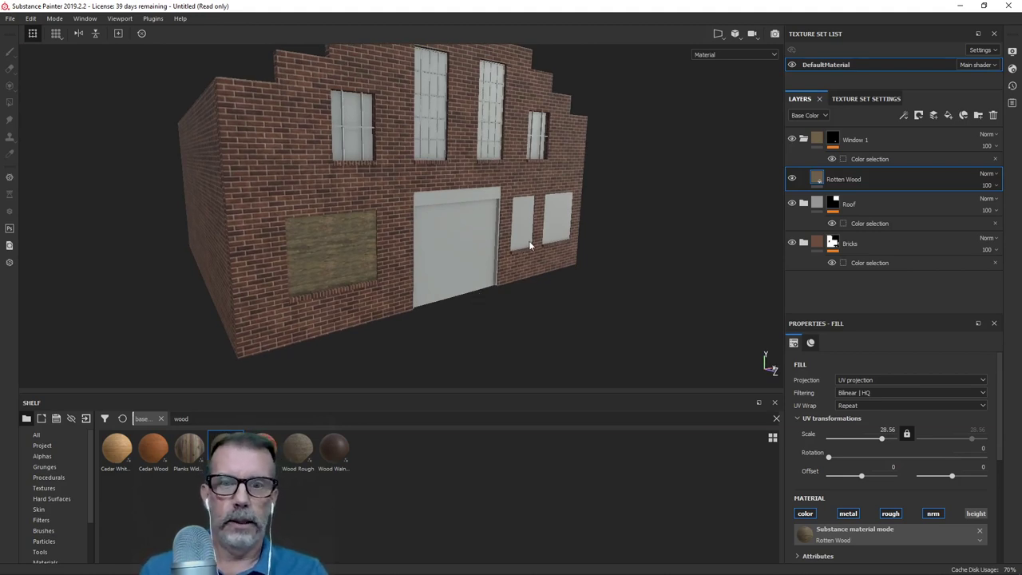
scroll(539, 307, "up", 1)
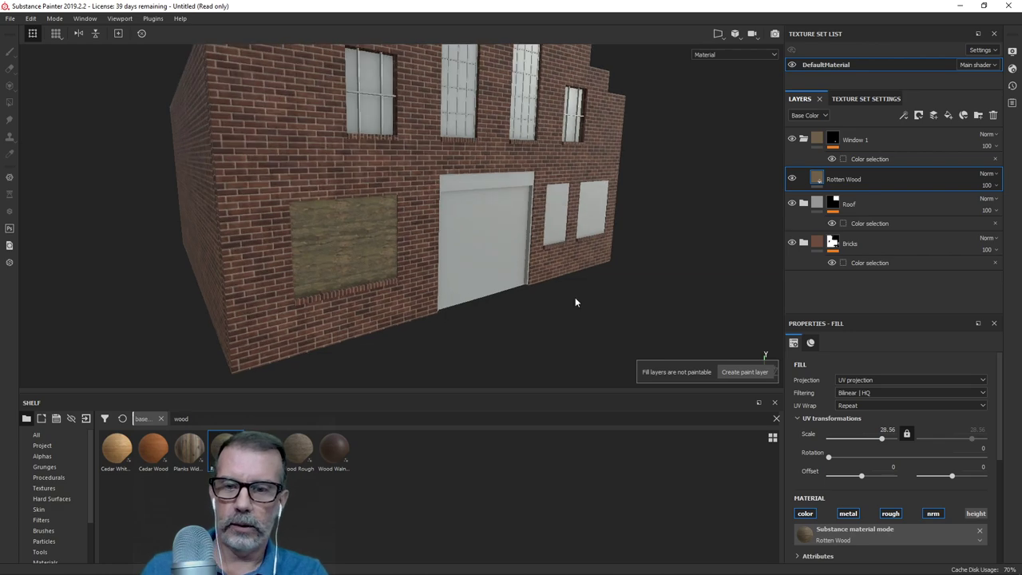
scroll(551, 299, "up", 1)
left_click_drag(553, 301, 453, 296, "alt")
scroll(450, 302, "down", 2)
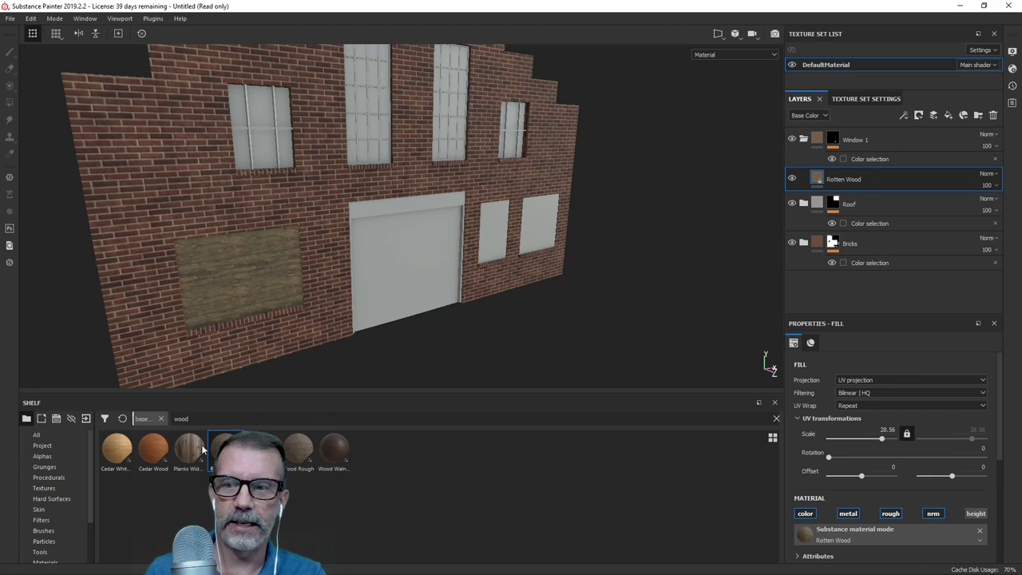
left_click(9, 264)
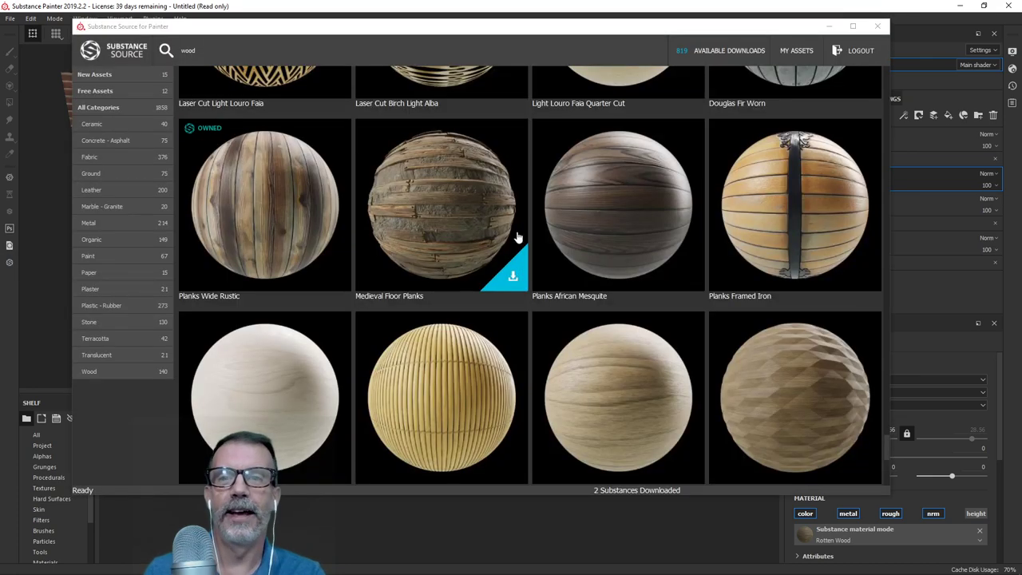
type("garage")
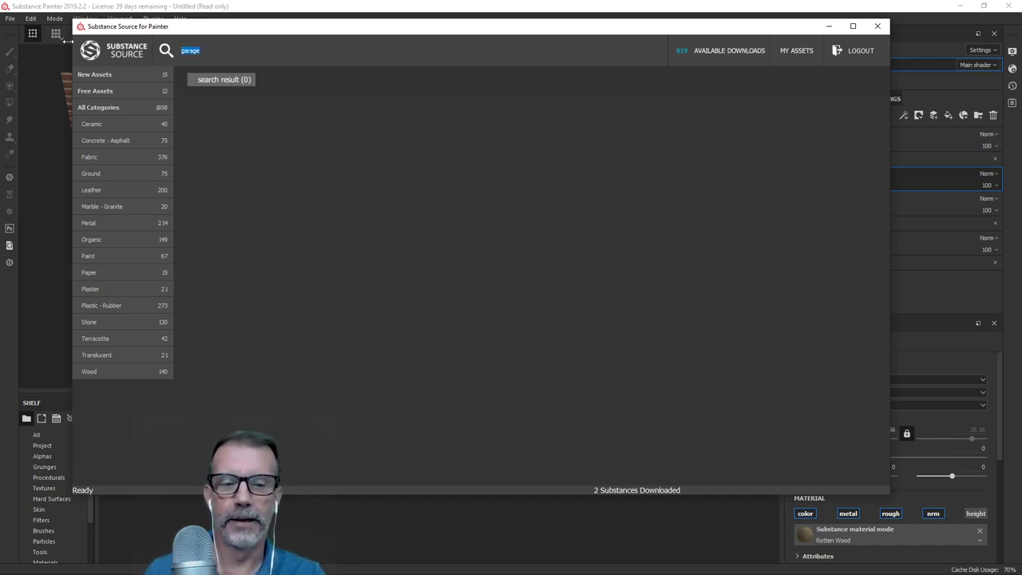
left_click(815, 12)
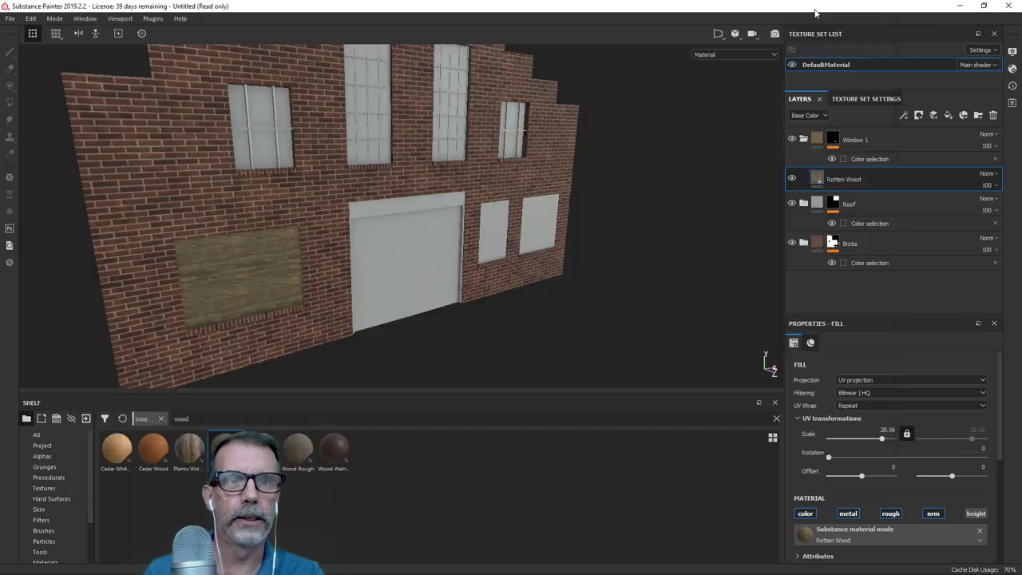
Collapse the Window 1 folder and create a new folder above it named "garage trim"
left_click_drag(582, 210, 470, 244, "alt")
scroll(494, 247, "up", 5)
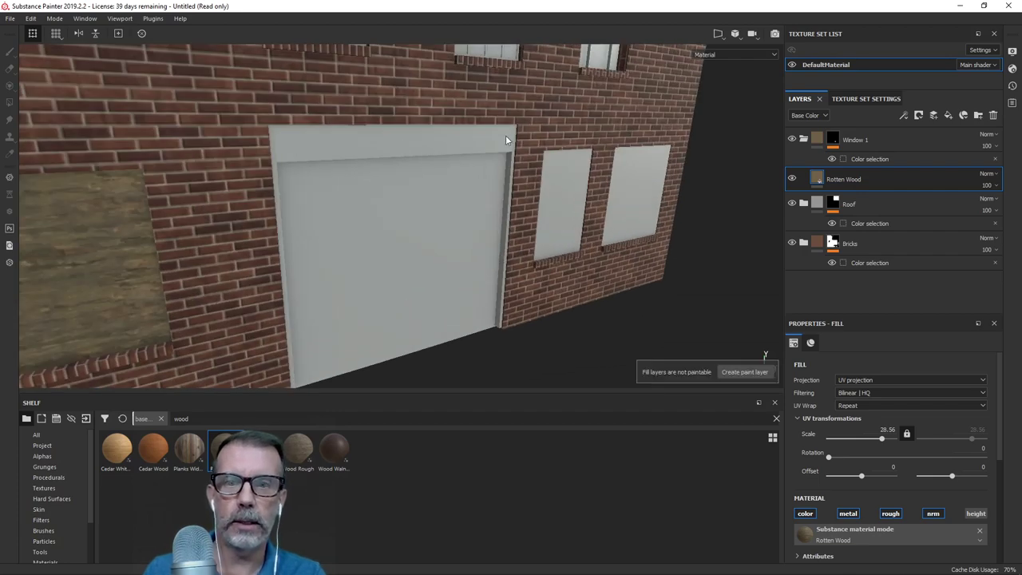
mouse_move(529, 239)
left_mouse_down("alt")
mouse_move(457, 220)
mouse_move(529, 213)
mouse_move(554, 221)
mouse_move(490, 139)
left_mouse_up("alt")
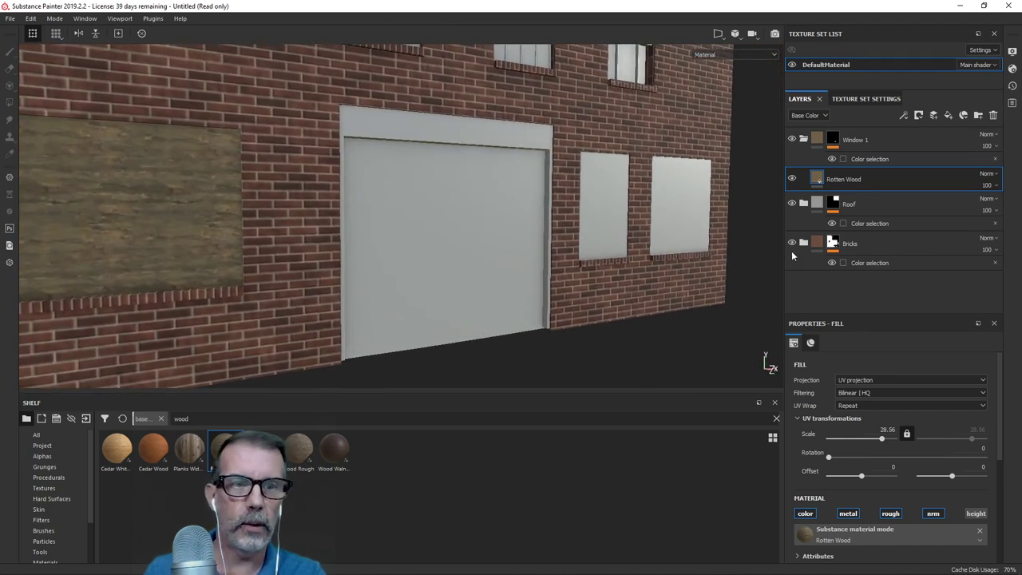
left_click_drag(801, 143, 802, 143)
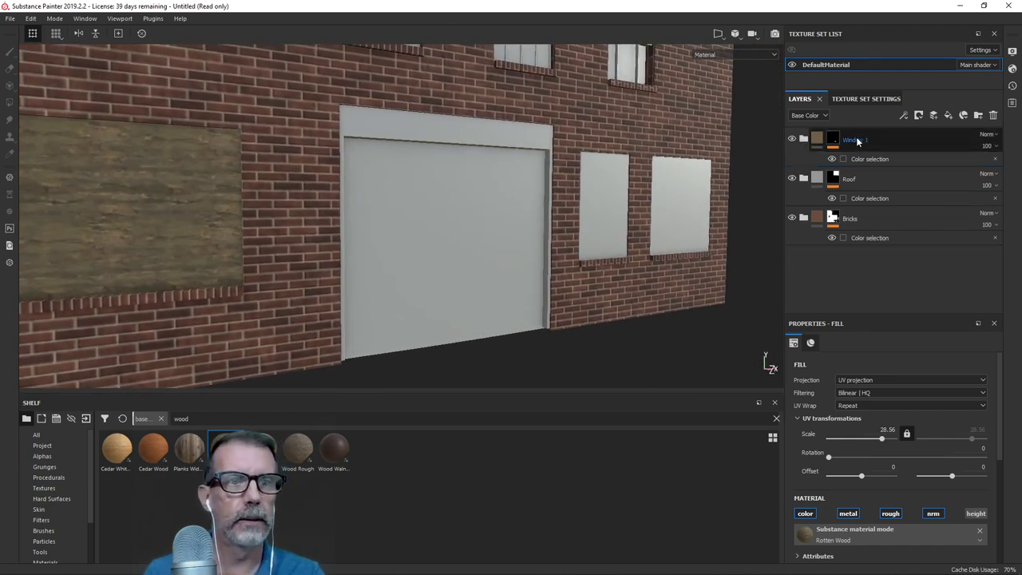
left_click(890, 139)
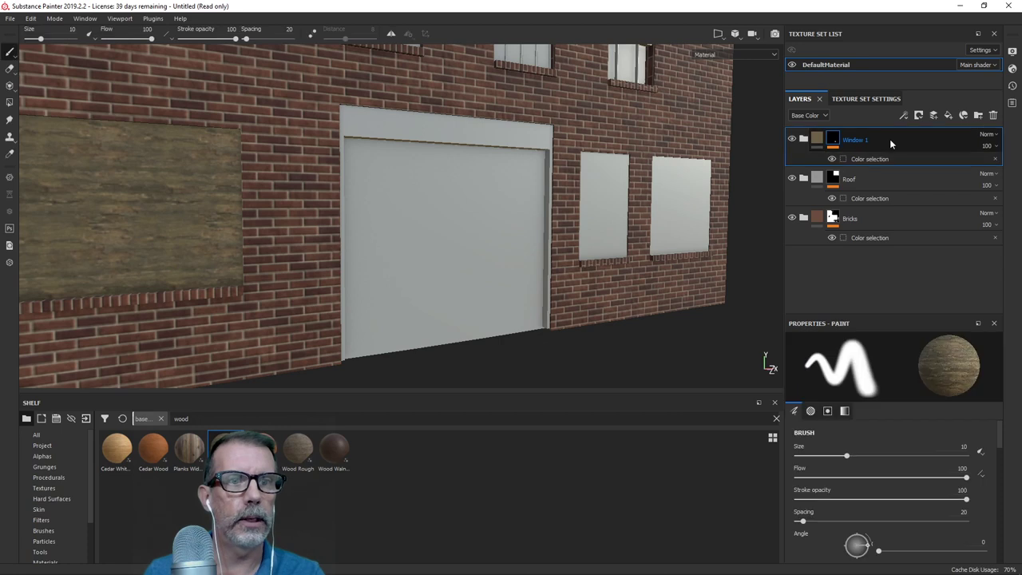
left_click(979, 116)
double_click(839, 142)
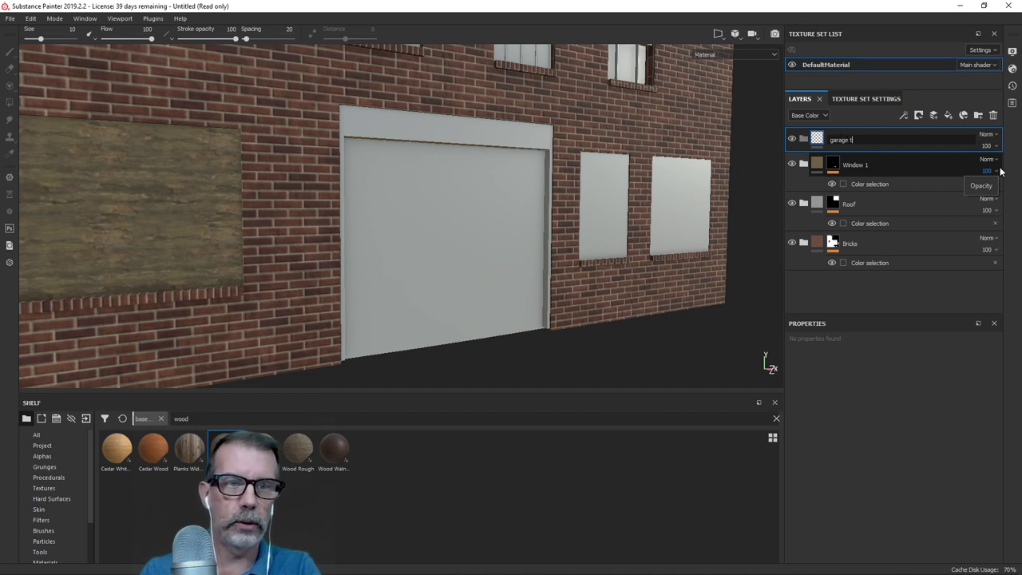
key("Return")
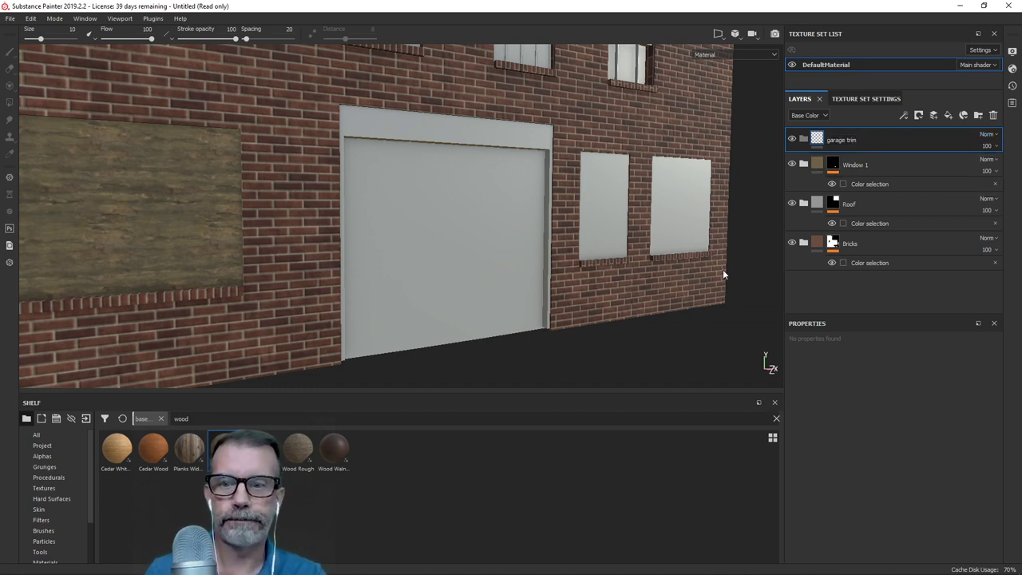
Mask the garage trim folder with a color selection that picks the brown ID color of the garage door frame
right_click(867, 143)
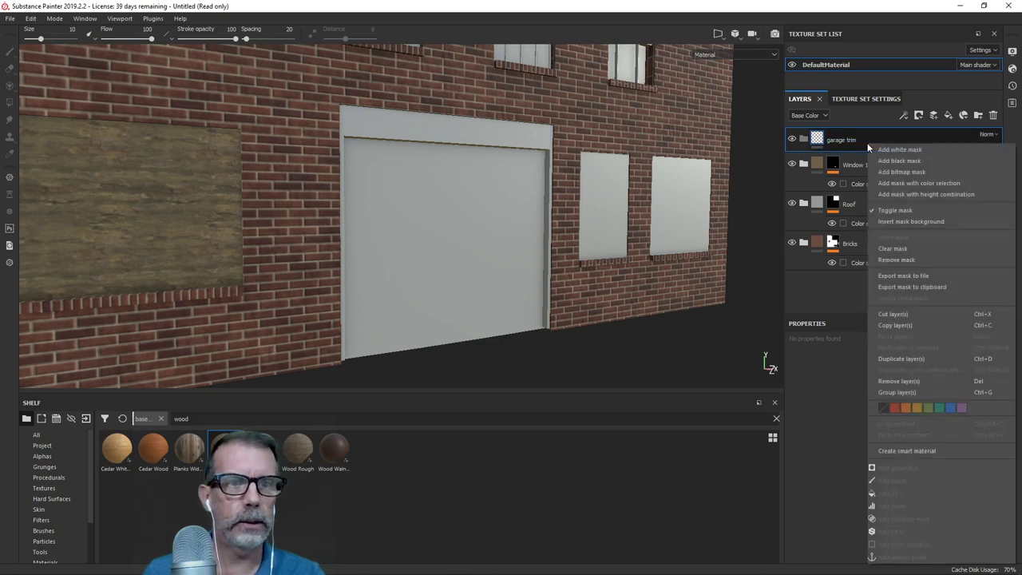
left_click(939, 184)
left_click(974, 449)
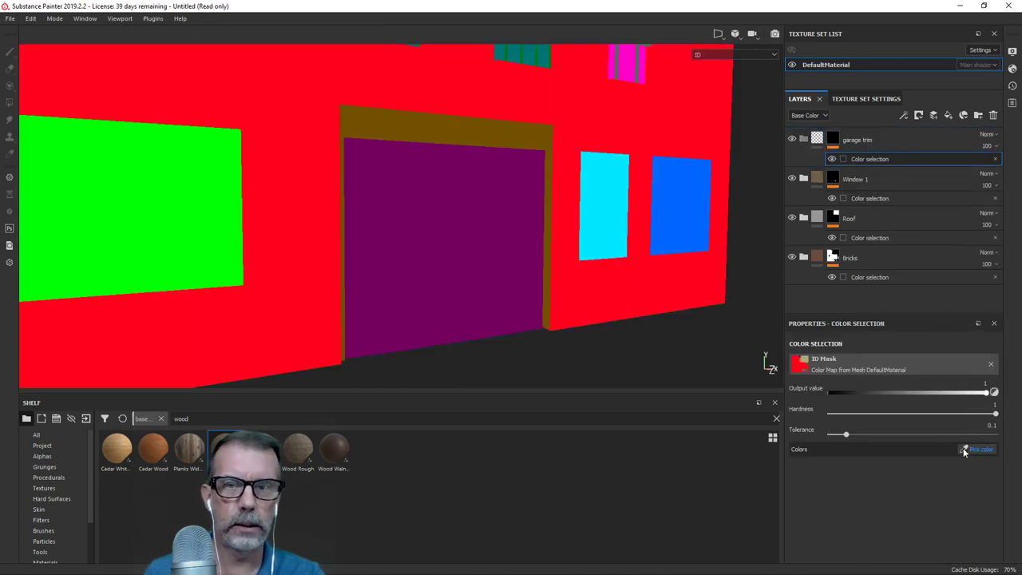
left_click(464, 131)
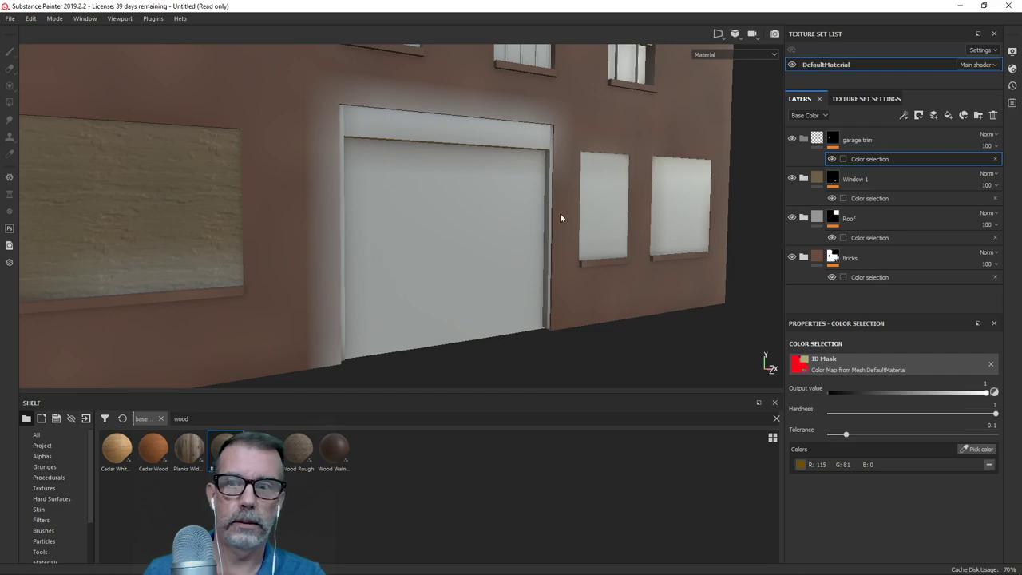
Clear the shelf's material search and search Substance Source for "wood"
scroll(412, 218, "down", 5)
scroll(412, 213, "up", 4)
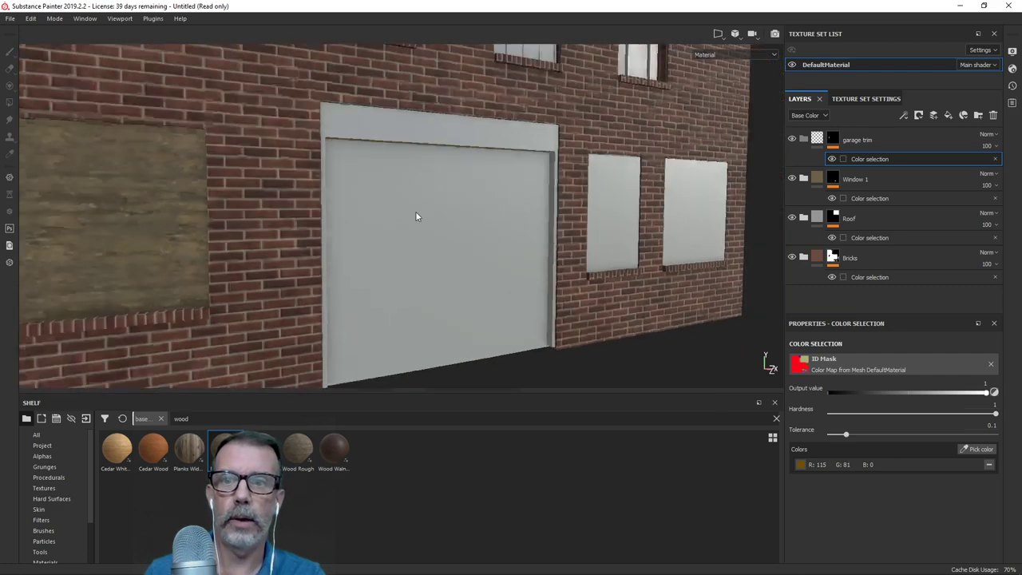
left_click_drag(482, 249, 502, 228, "alt")
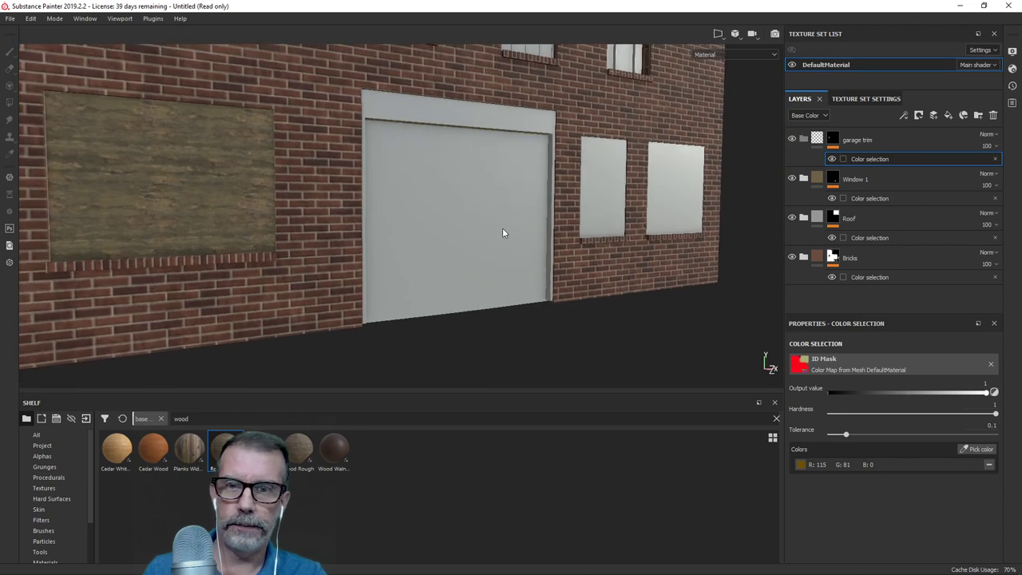
left_click(776, 419)
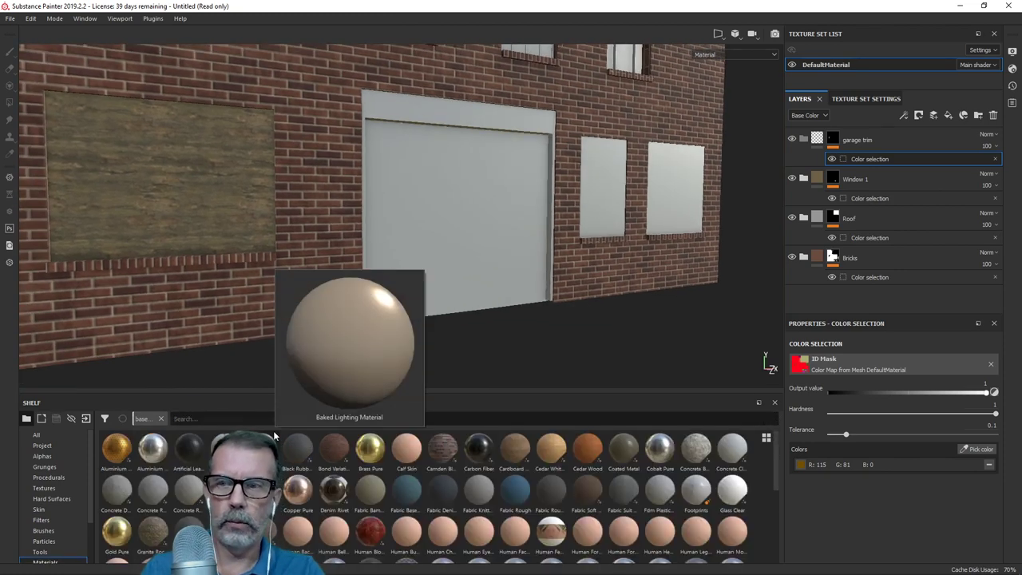
left_click(9, 264)
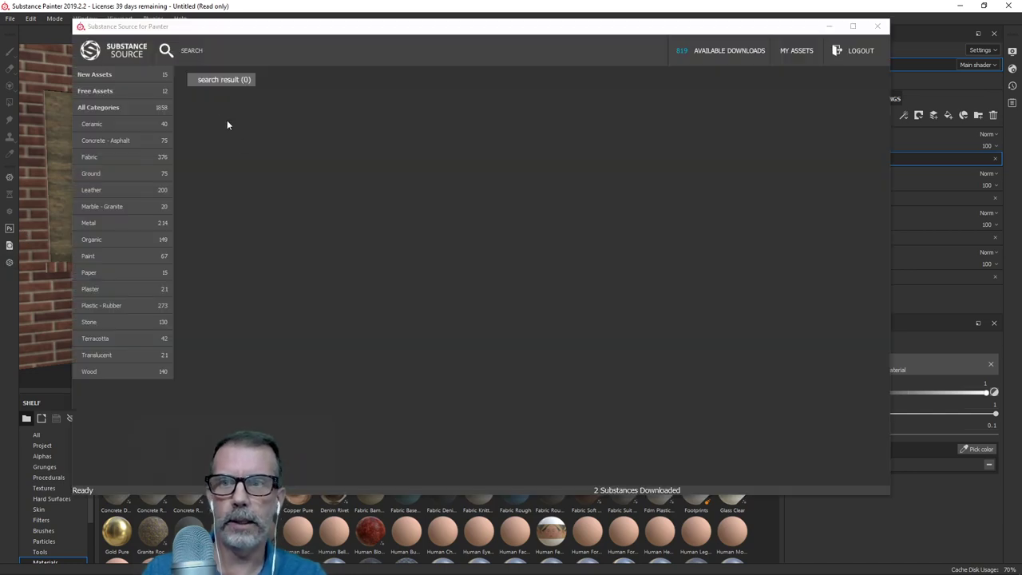
type("wood")
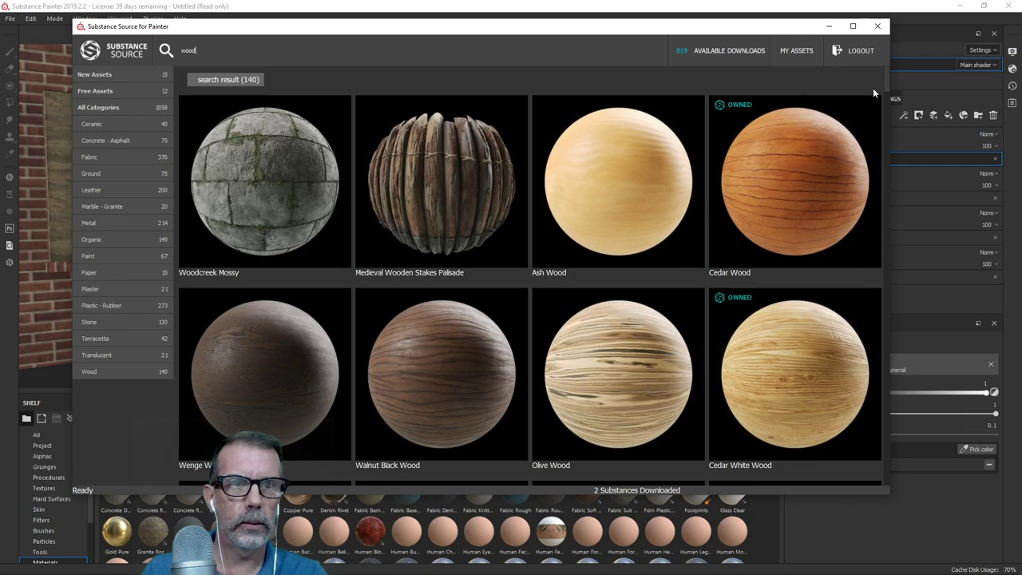
left_click_drag(887, 82, 882, 125)
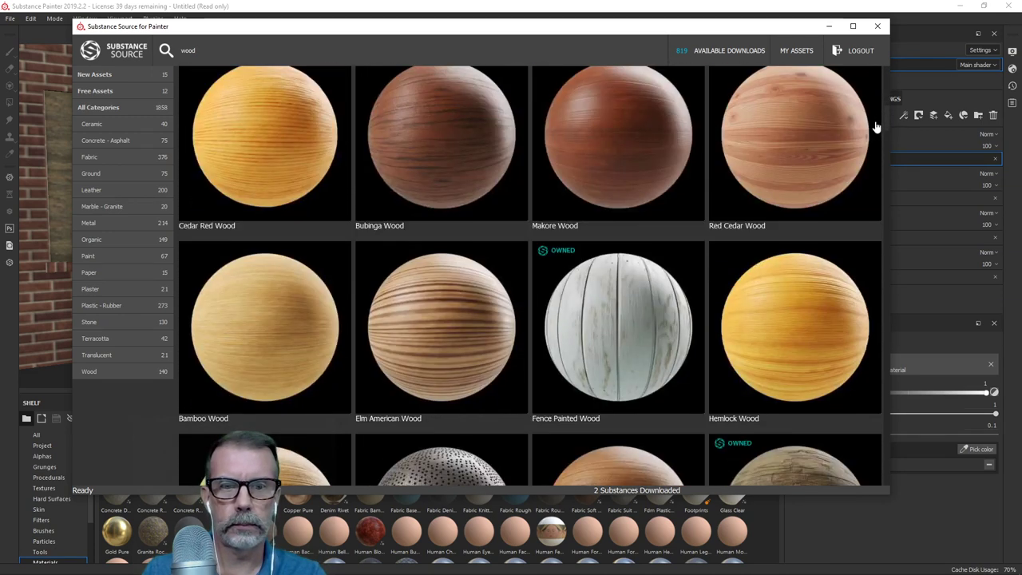
Download the Fence Painted Wood material from Substance Source and return to the project
left_click(621, 335)
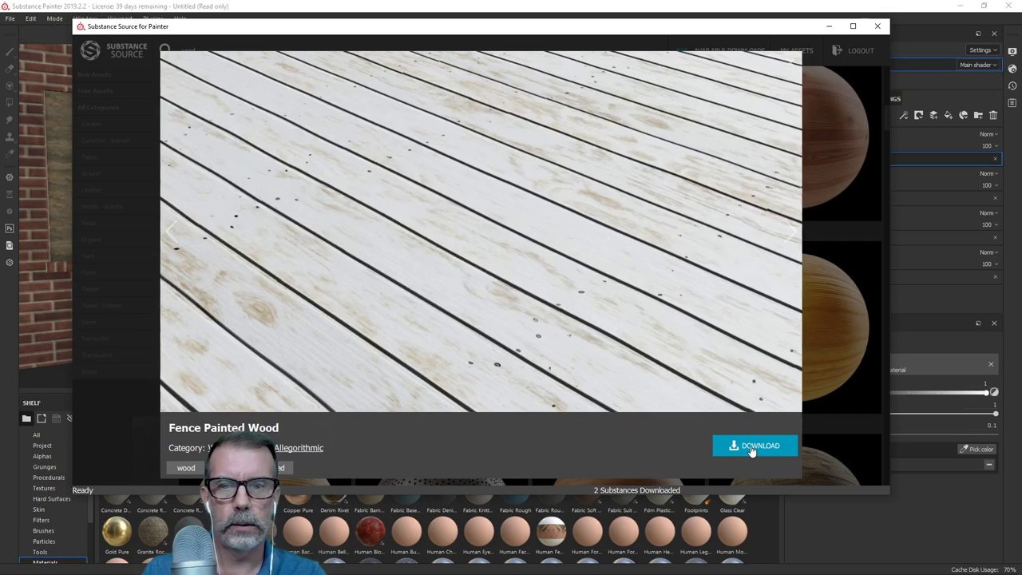
left_click(751, 449)
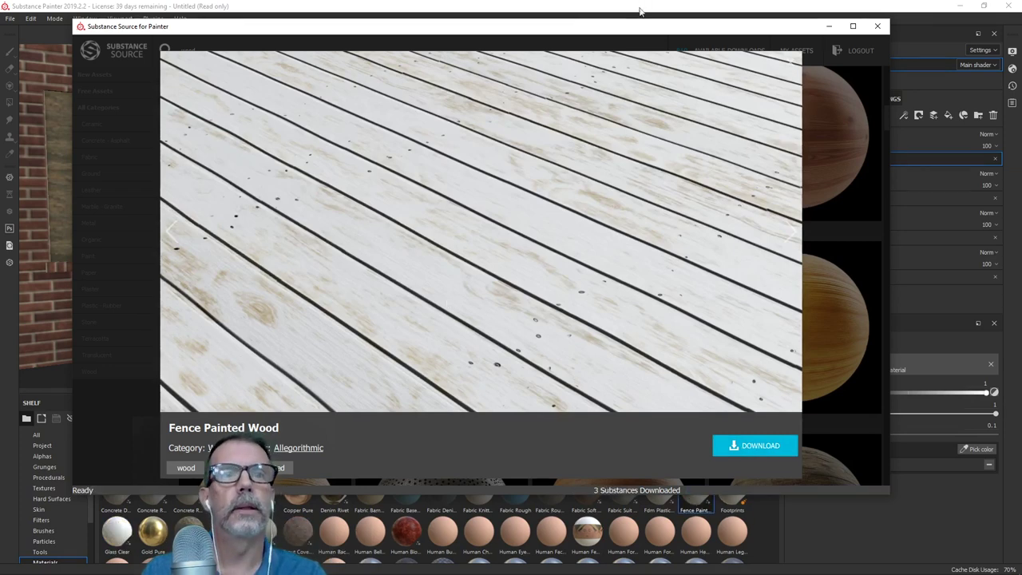
key("Escape")
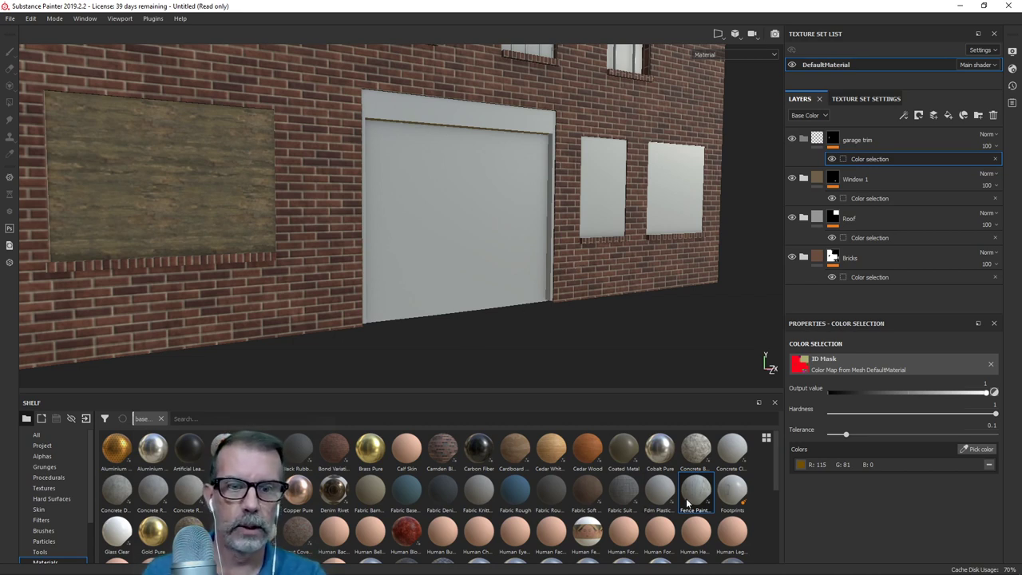
Add Fence Painted Wood to the garage trim folder and set its UV scale to about 9.91
left_click_drag(692, 499, 881, 143)
mouse_move(567, 290)
left_mouse_down("alt")
mouse_move(533, 273)
mouse_move(566, 326)
mouse_move(554, 277)
mouse_move(487, 299)
mouse_move(520, 312)
mouse_move(566, 297)
left_mouse_up("alt")
left_click_drag(868, 439, 875, 444)
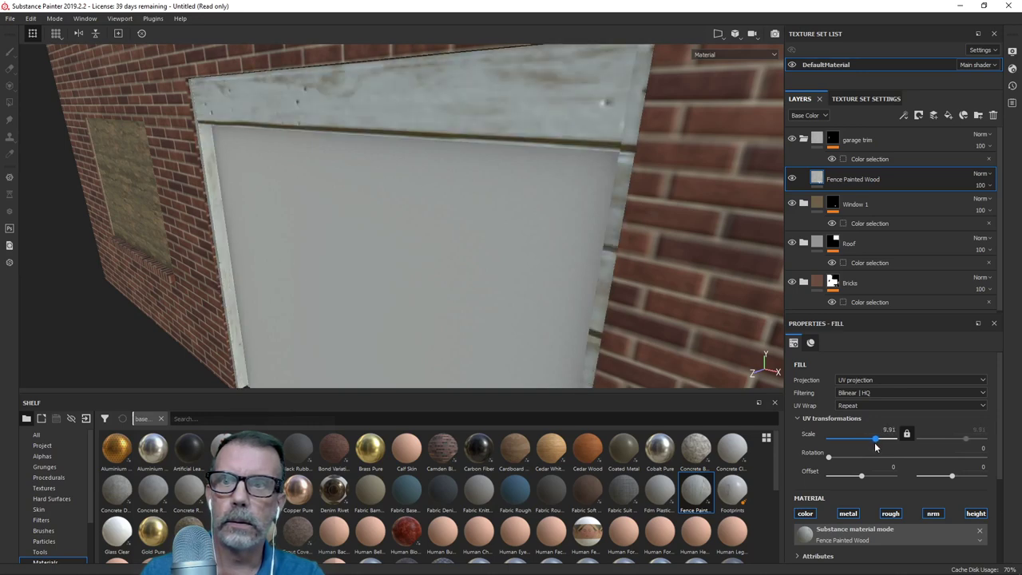
left_click_drag(575, 383, 439, 271, "alt")
left_click_drag(345, 219, 315, 180, "alt")
left_click_drag(405, 103, 517, 263, "alt")
left_click_drag(545, 285, 535, 291, "alt")
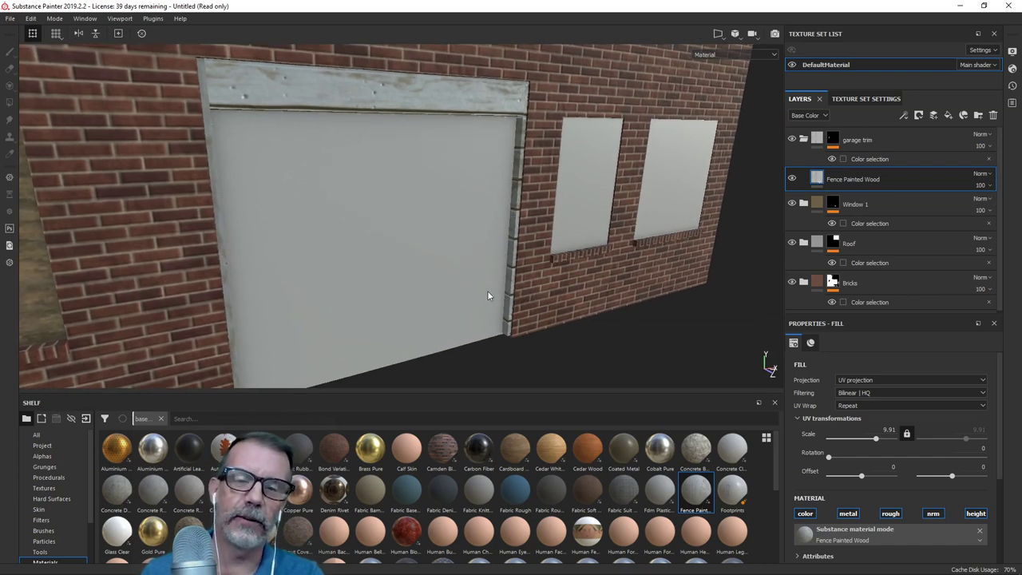
left_click_drag(489, 295, 489, 296, "alt")
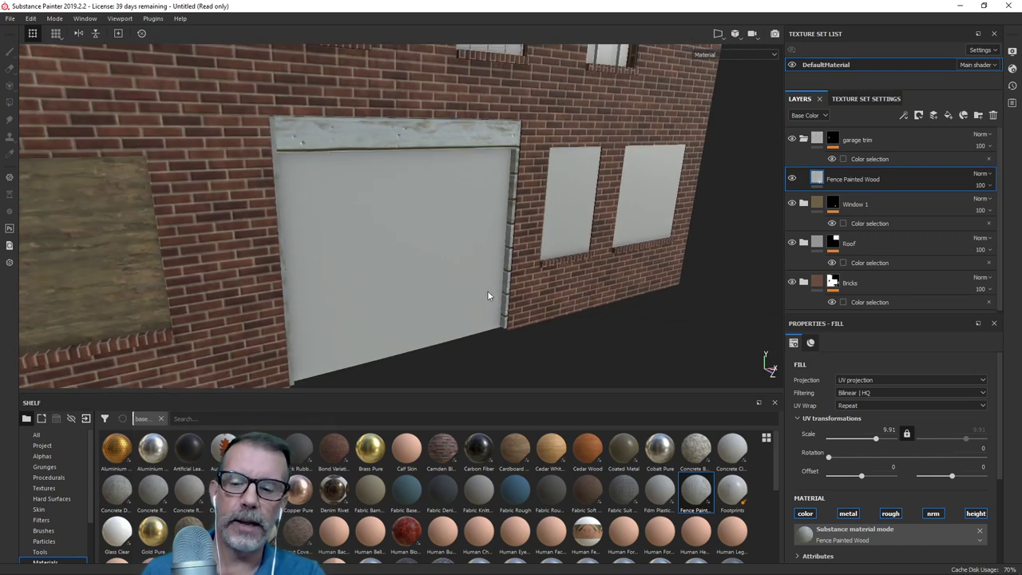
key("ctrl+s")
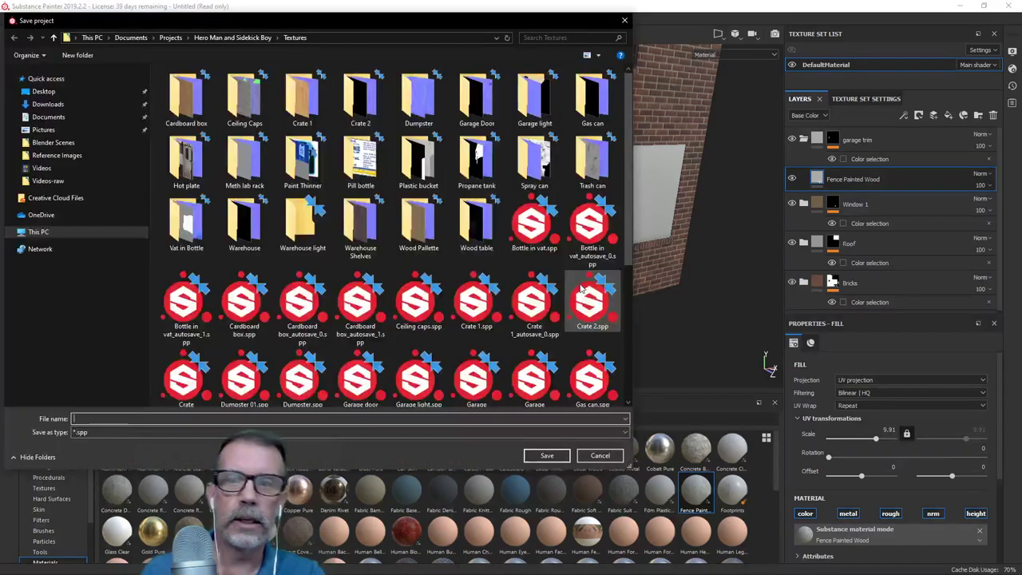
left_click(600, 456)
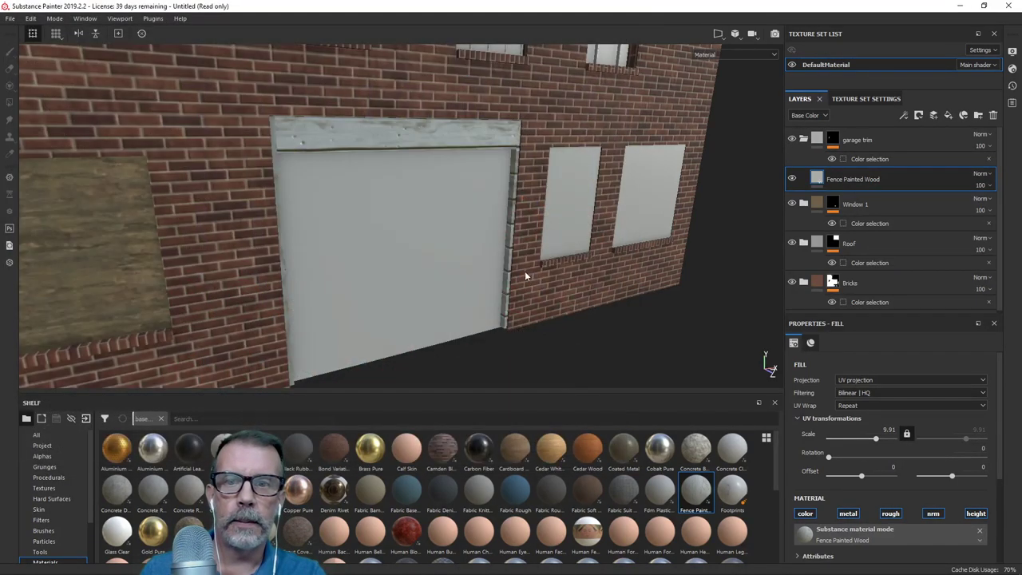
Collapse the garage trim folder and create a new folder above it named "Bars"
scroll(541, 274, "down", 3)
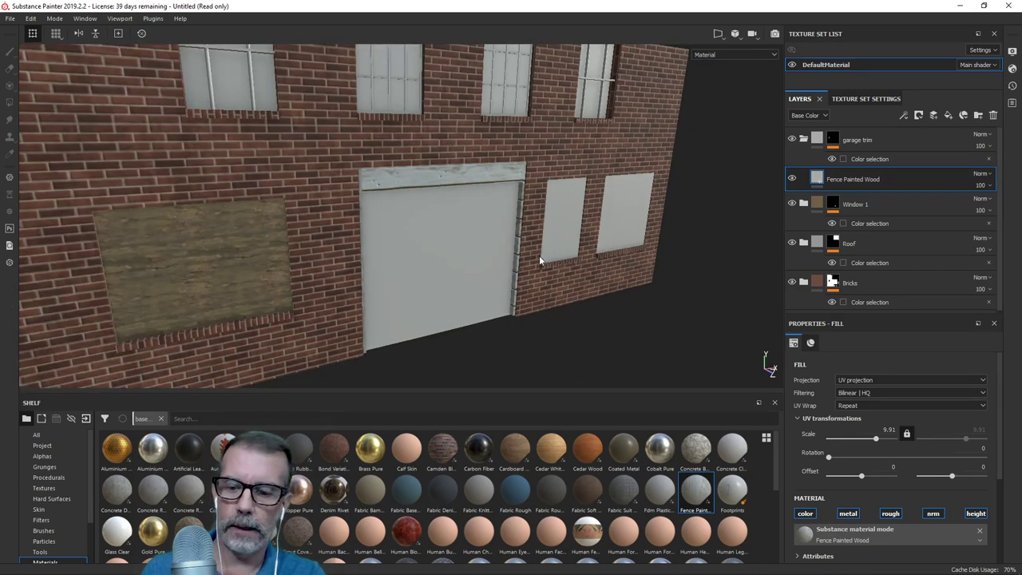
left_click_drag(539, 256, 564, 253, "alt")
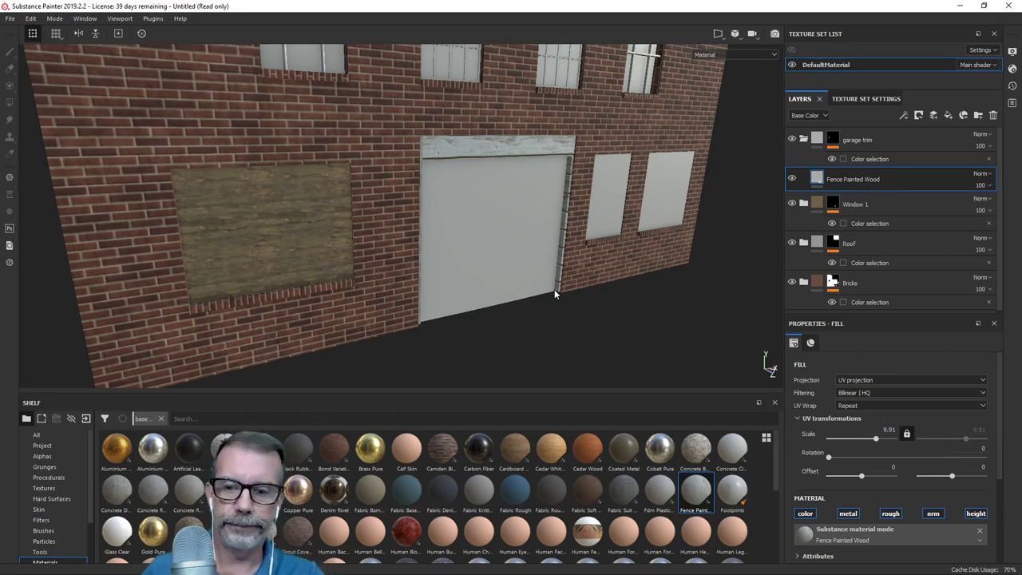
scroll(639, 263, "down", 5)
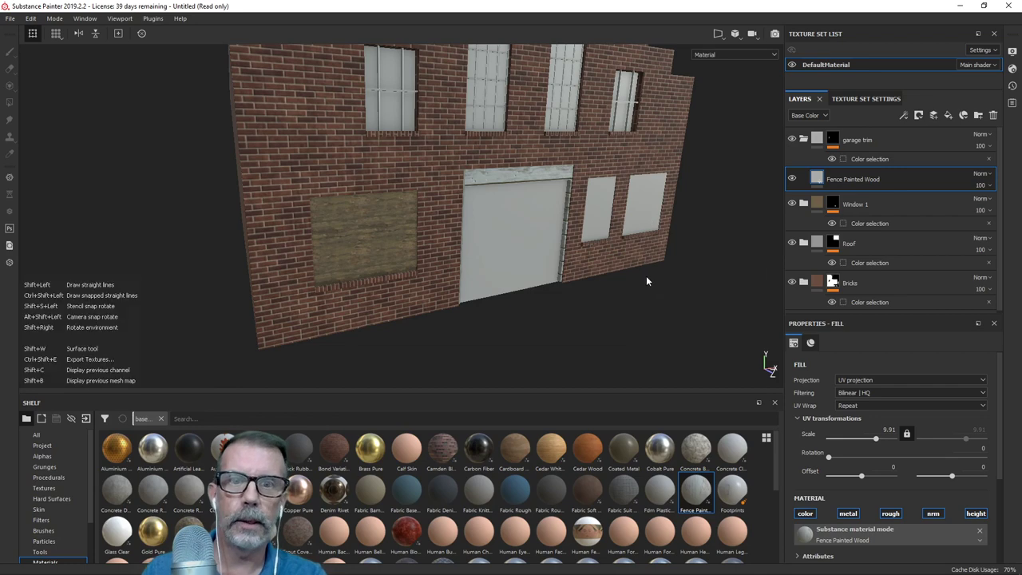
left_click_drag(623, 256, 612, 292, "alt")
scroll(536, 234, "up", 6)
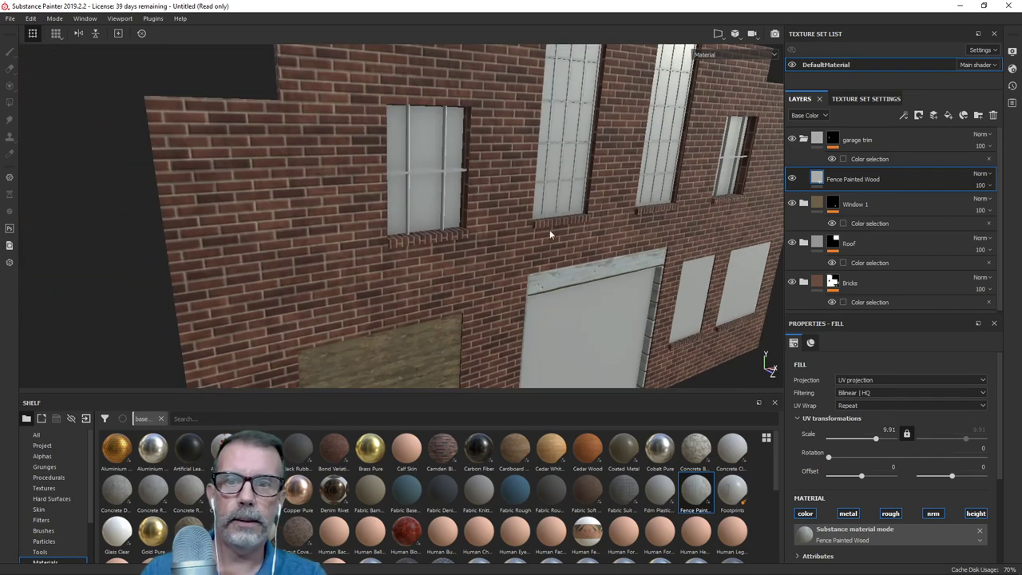
scroll(446, 228, "up", 3)
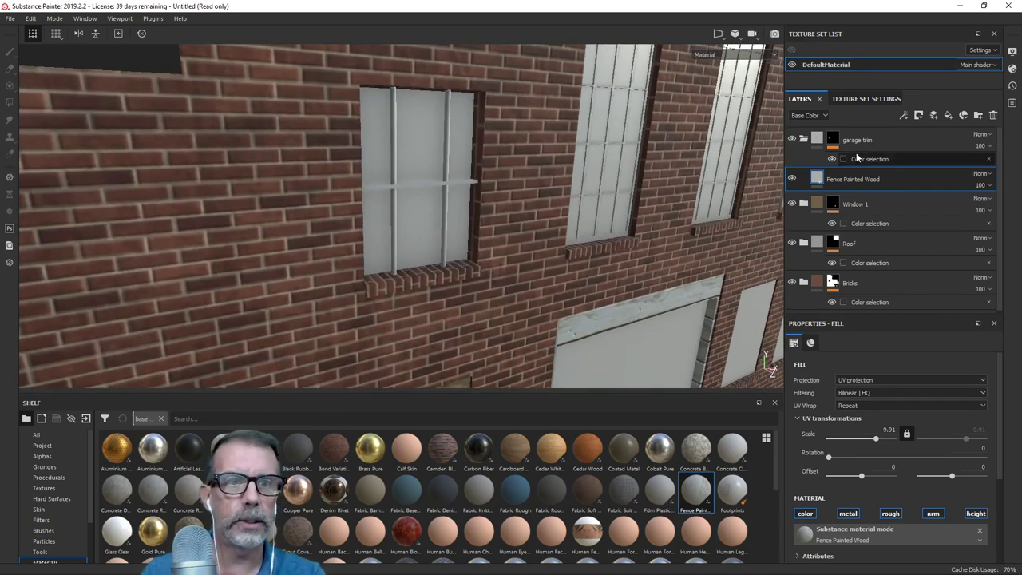
key("Delete")
left_click(906, 137)
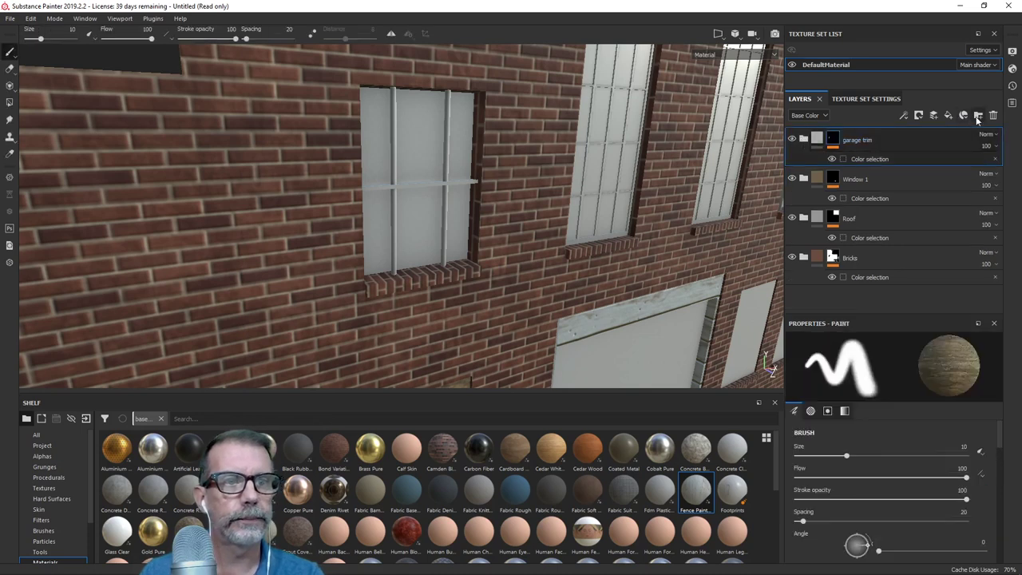
left_click(978, 115)
double_click(842, 140)
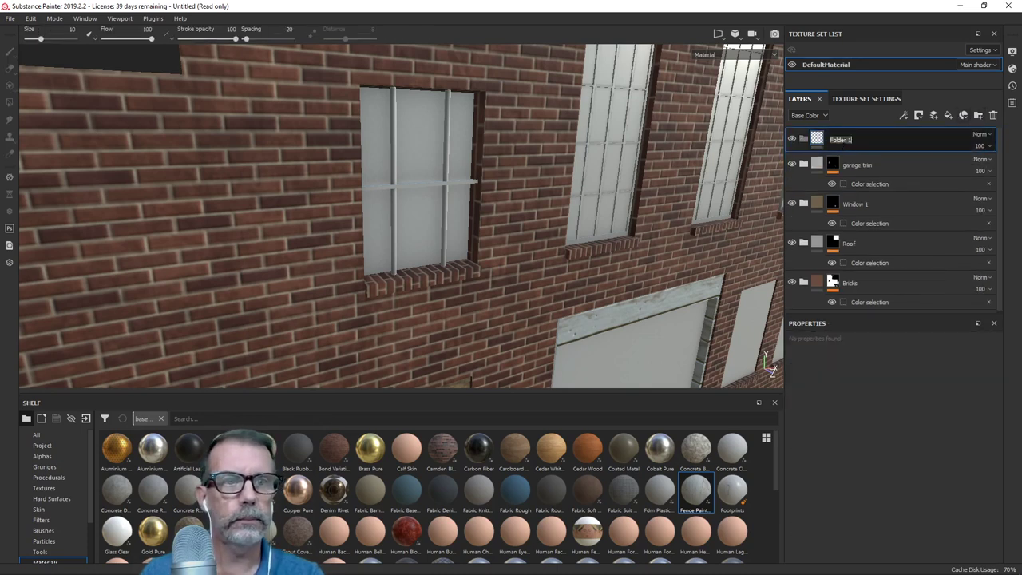
type("Bars")
key("Return")
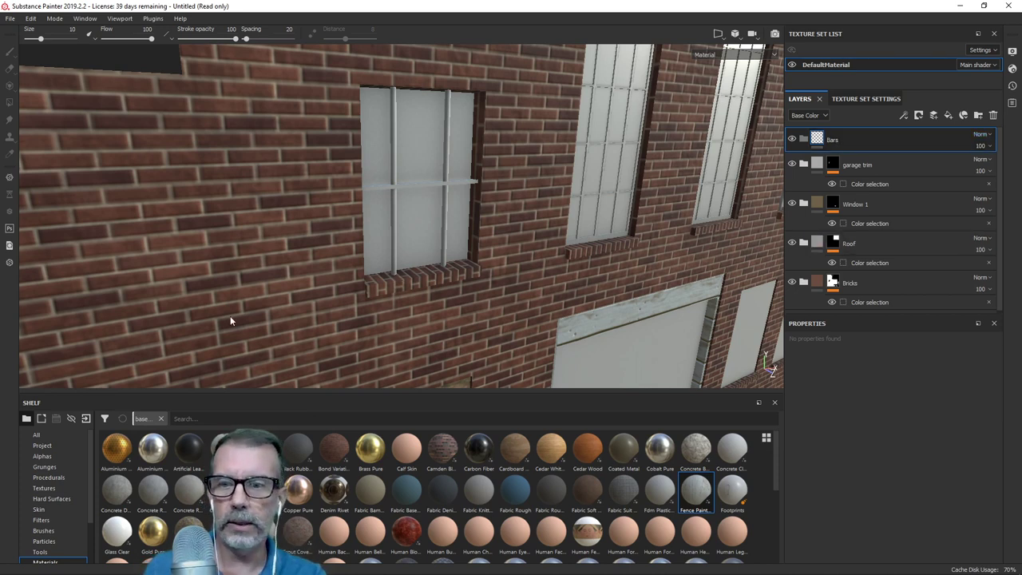
Search the shelf for "metal" and add the Steel Rust and Wear material to the Bars folder
left_click(210, 417)
type("meat")
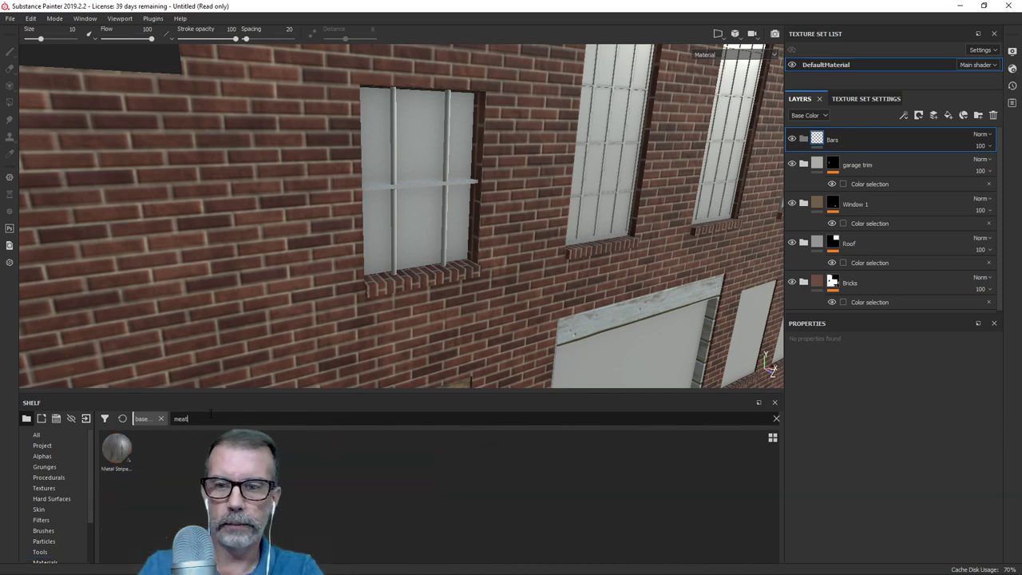
key("BackSpace")
key("BackSpace")
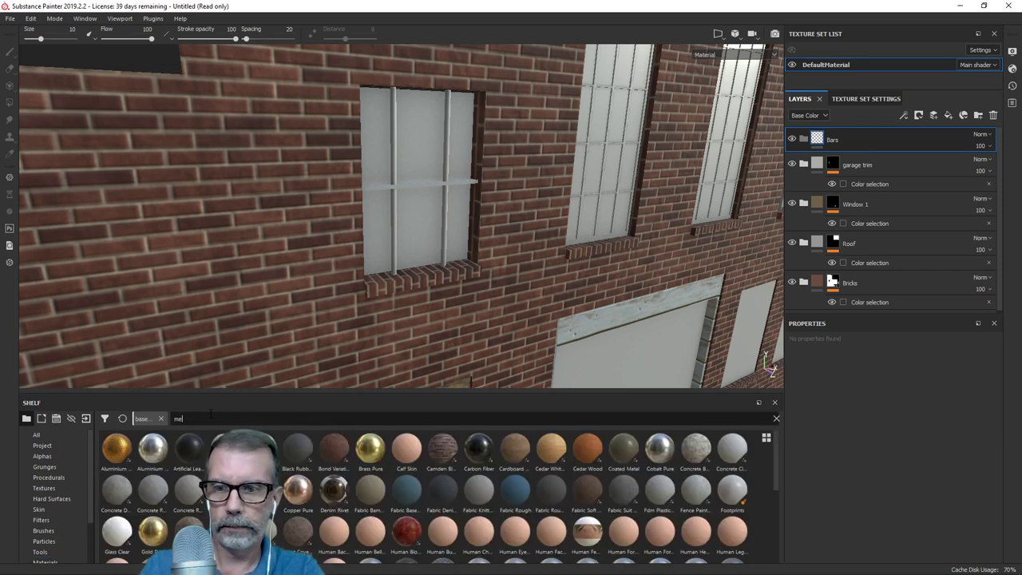
type("tal")
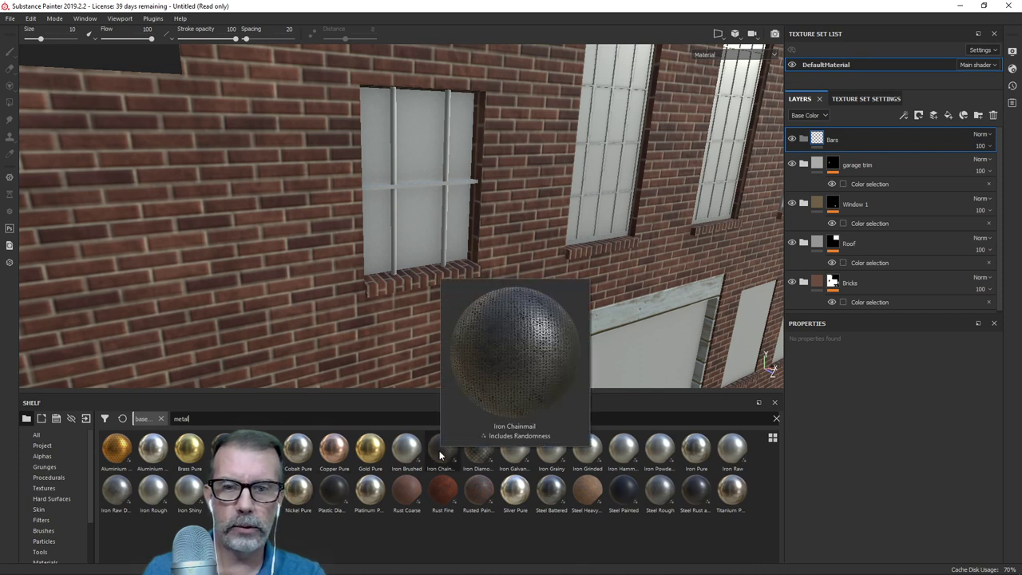
mouse_move(695, 489)
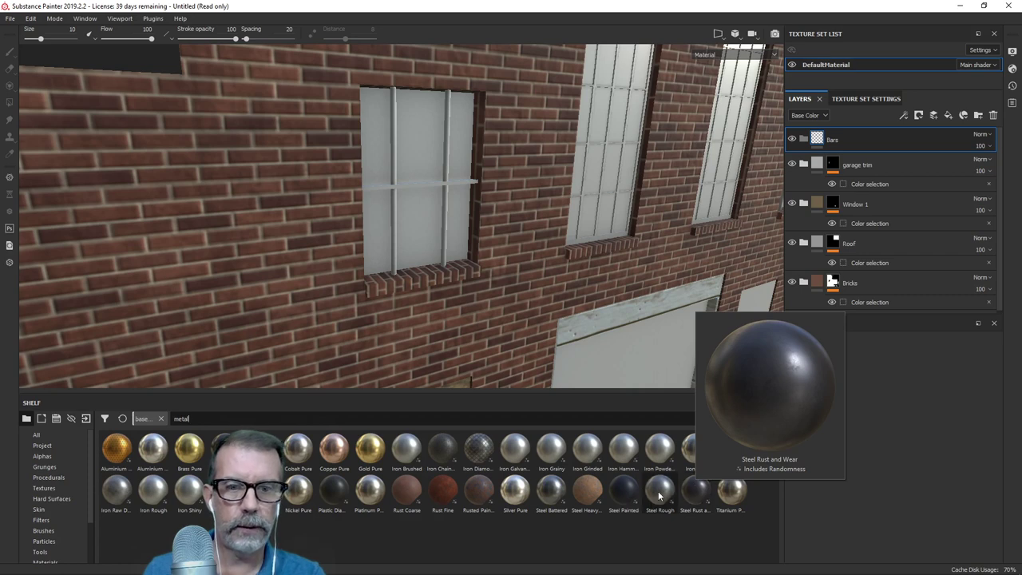
mouse_move(659, 495)
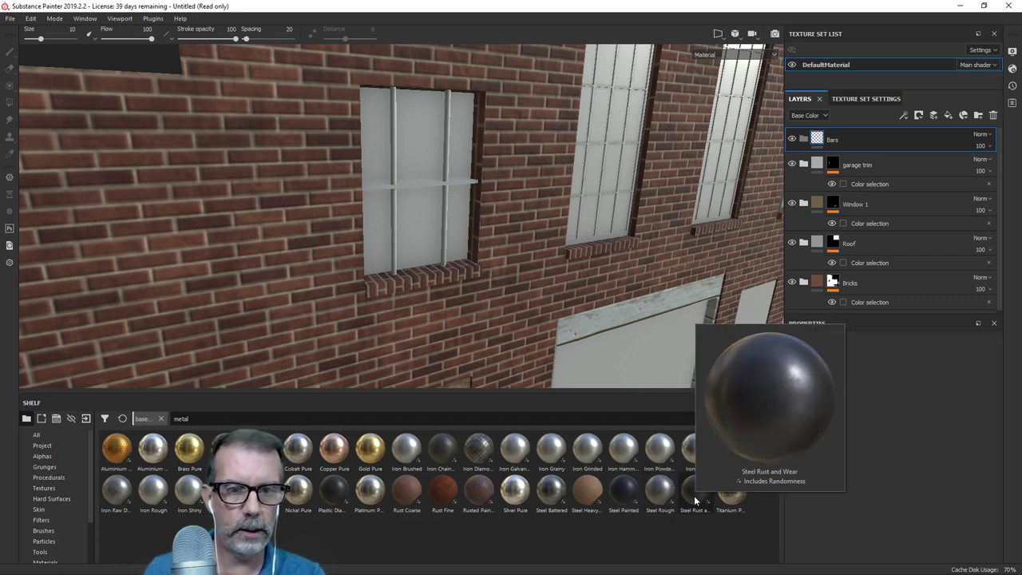
left_click_drag(694, 499, 858, 140)
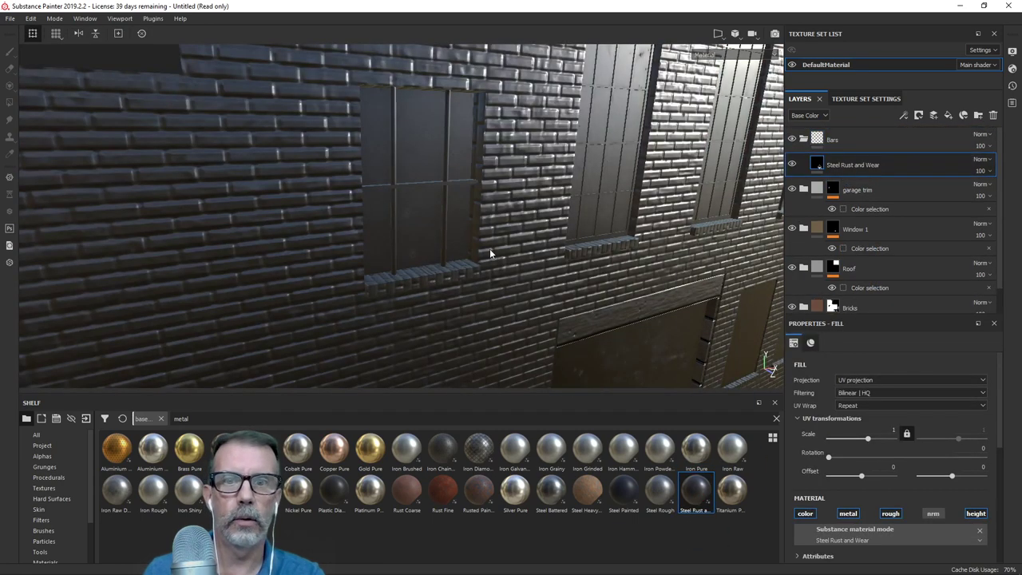
Mask the Bars folder with a color selection that picks the grey-green ID color of the small upper window's bars
key("f")
scroll(490, 253, "up", 8)
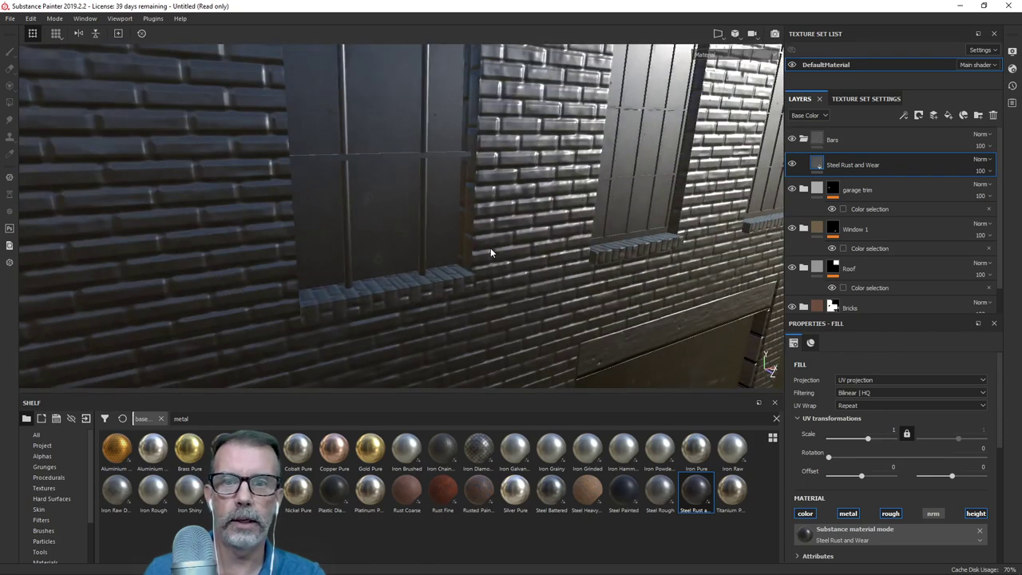
left_click(877, 142)
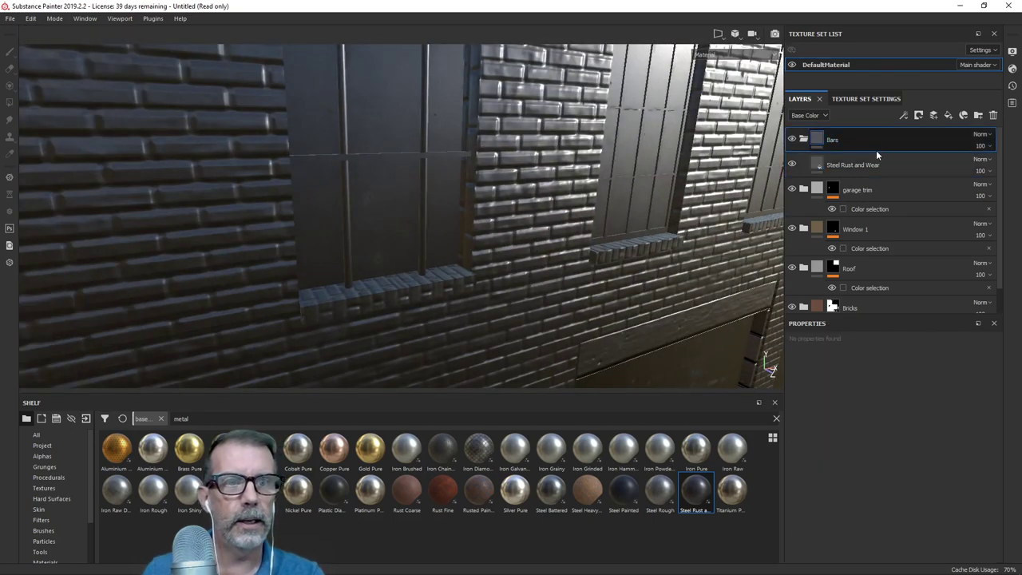
right_click(881, 144)
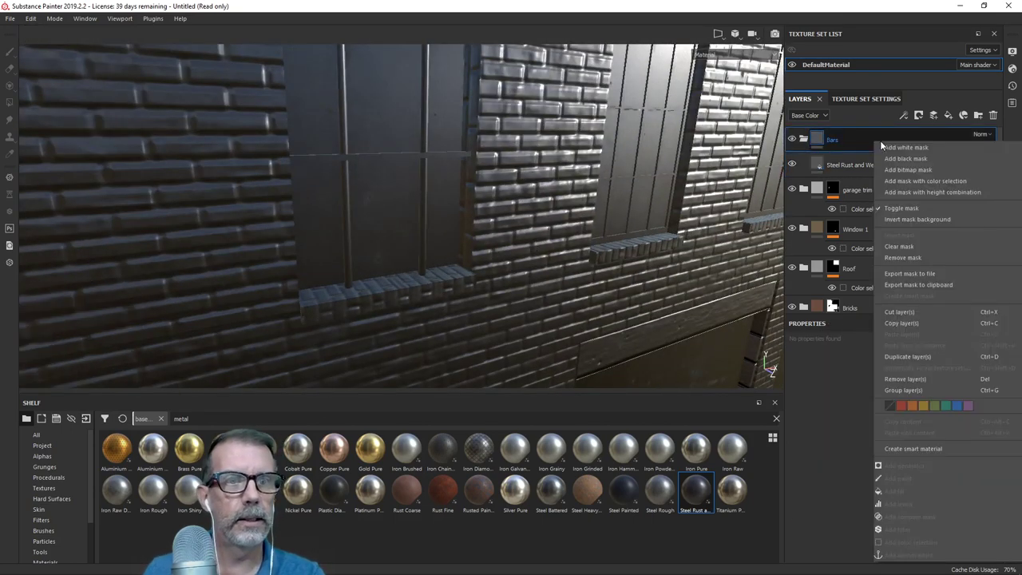
left_click(924, 180)
left_click(977, 450)
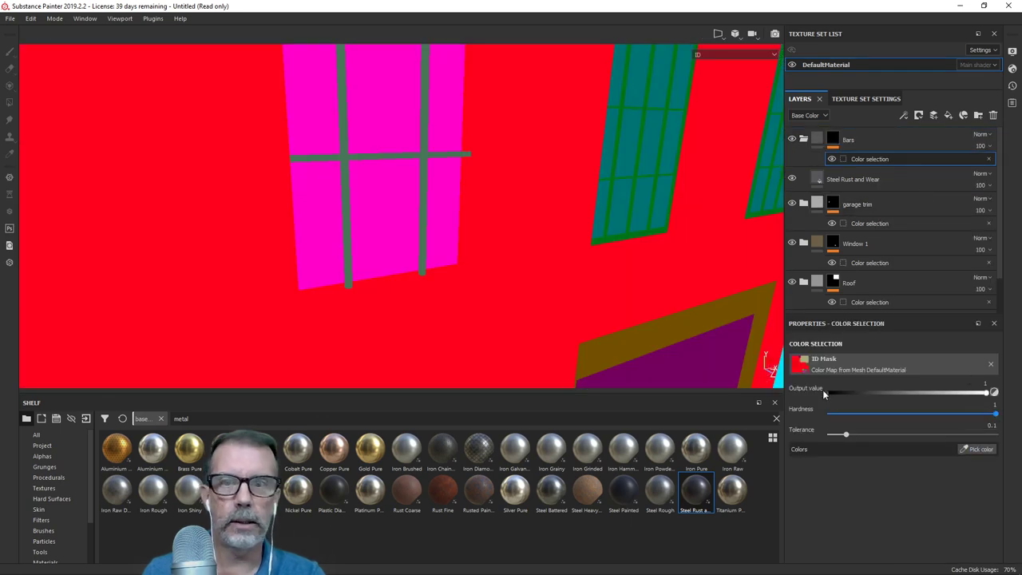
left_click(349, 169)
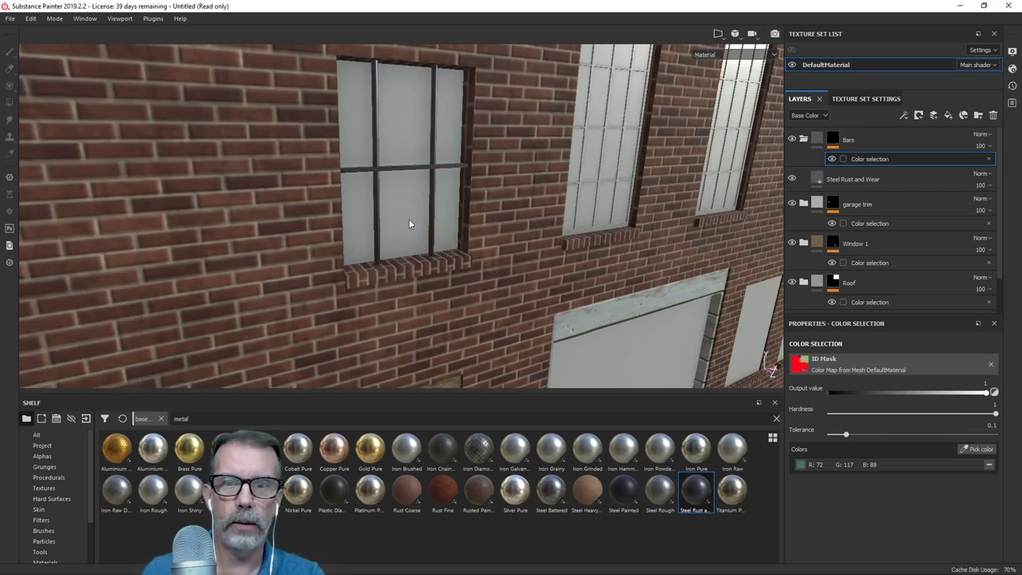
Look over the bars on the upper windows and collapse the Bars folder
left_click_drag(586, 210, 479, 227, "alt")
scroll(505, 227, "up", 2)
scroll(504, 228, "up", 3)
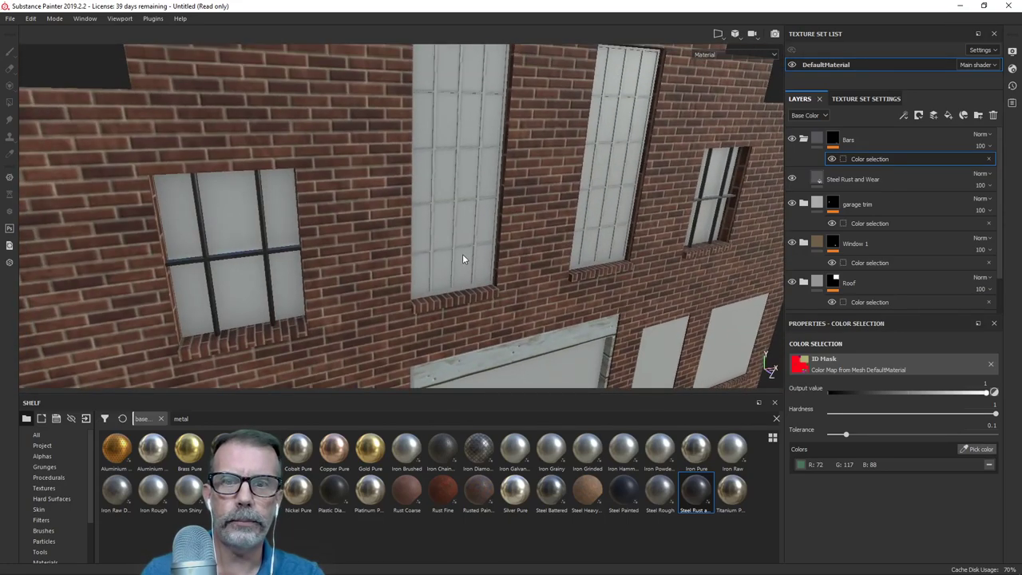
left_click_drag(853, 178, 879, 140)
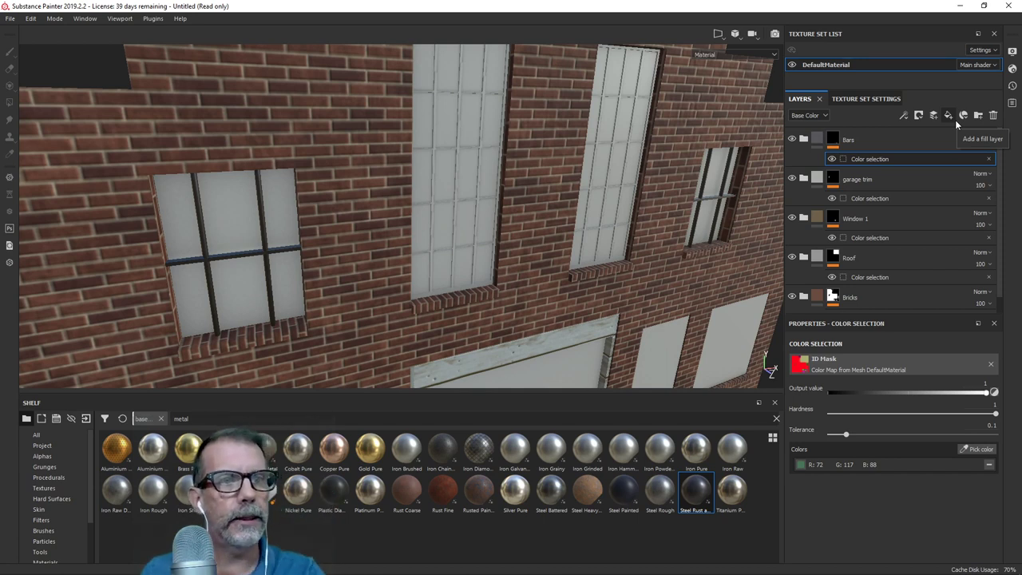
Create a new folder above the Bars folder and name it "Windows glass"
left_click(900, 141)
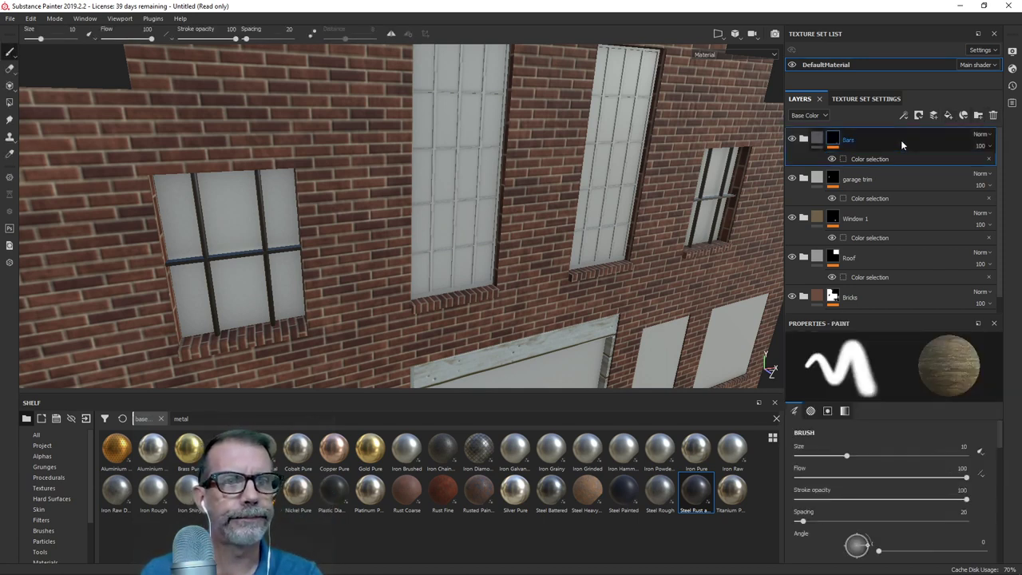
left_click(978, 116)
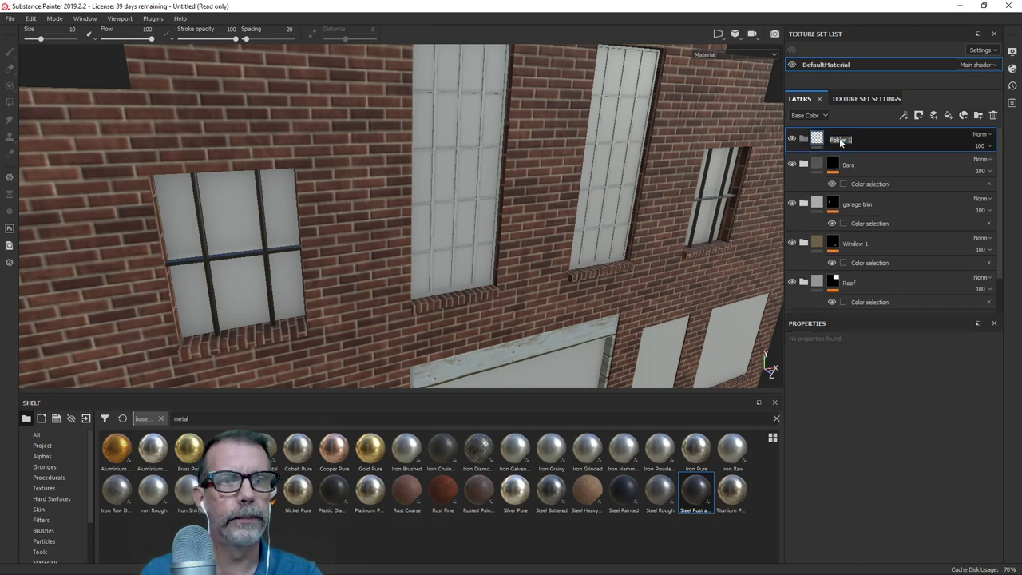
type("Wi")
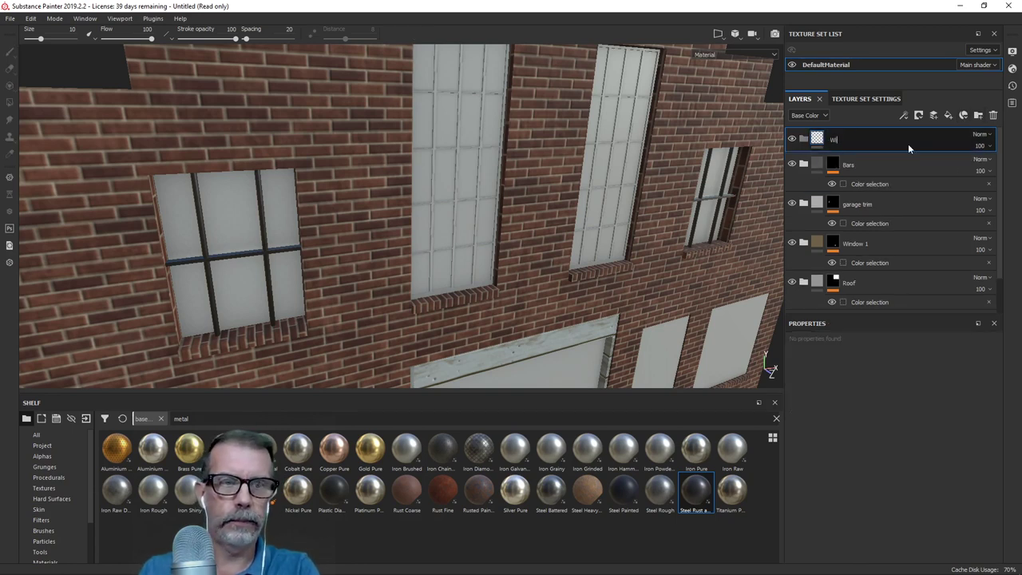
type("ndows")
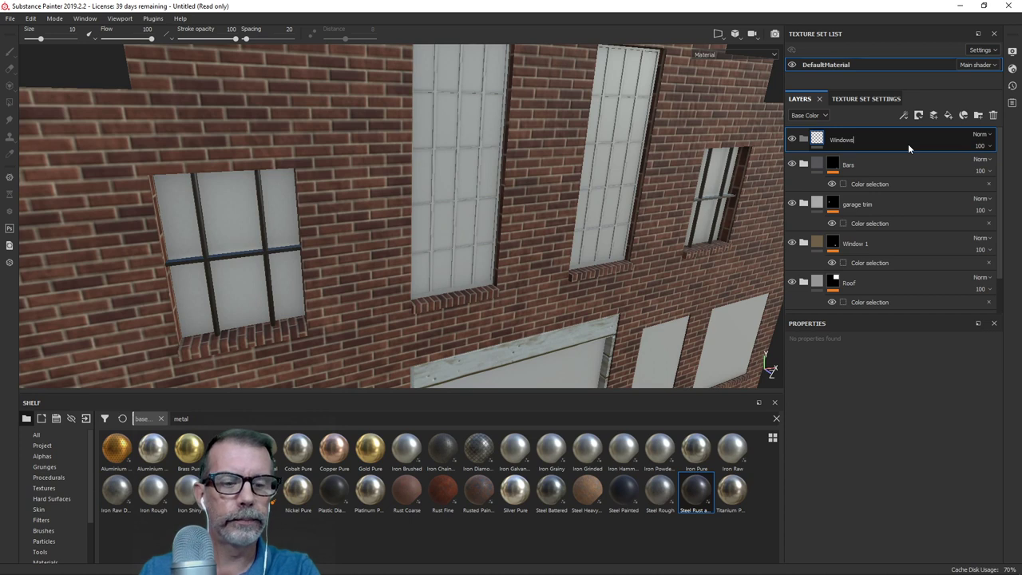
key("Return")
left_click(831, 200)
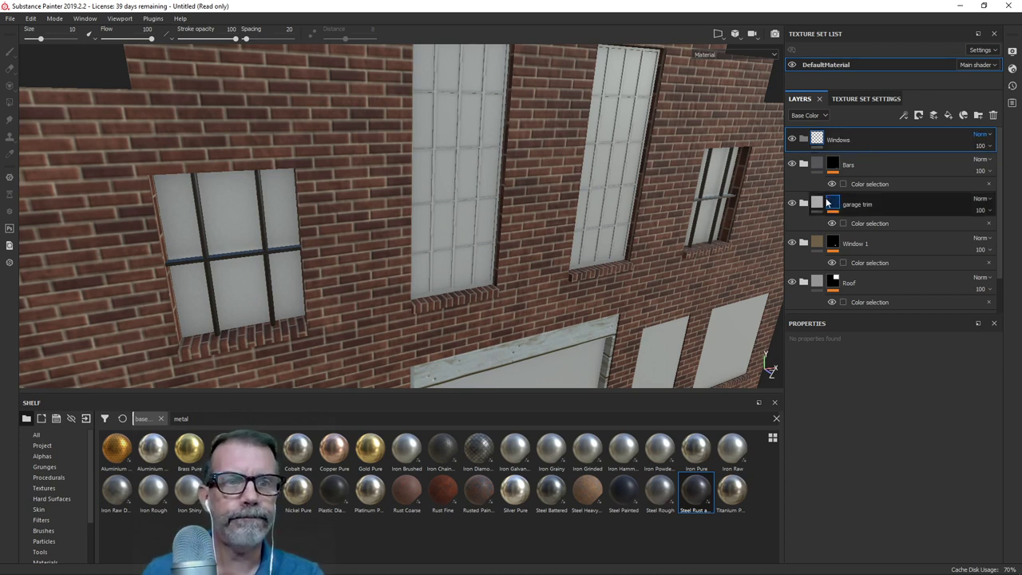
double_click(843, 140)
left_click(854, 140)
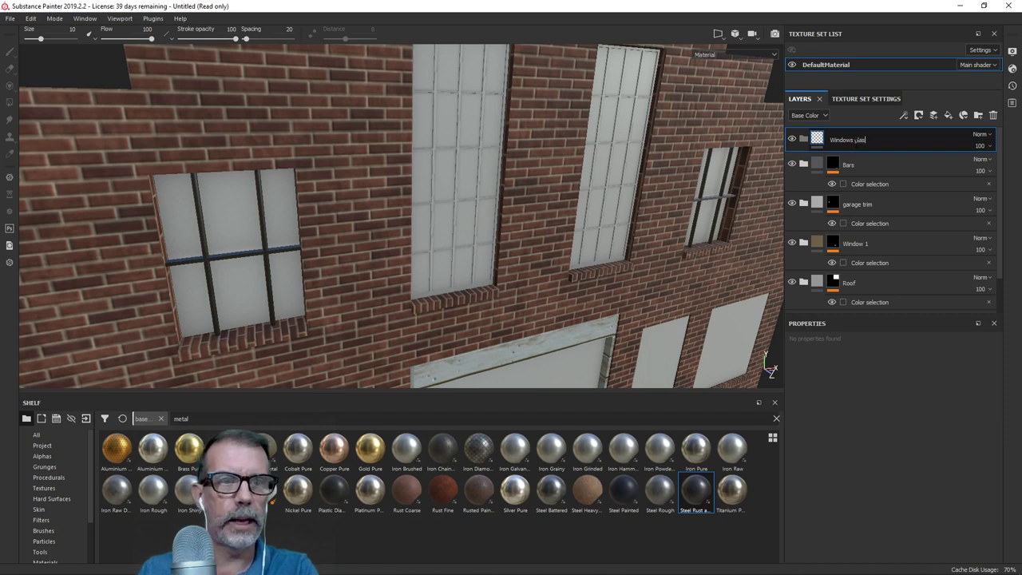
type("glass")
key("Return")
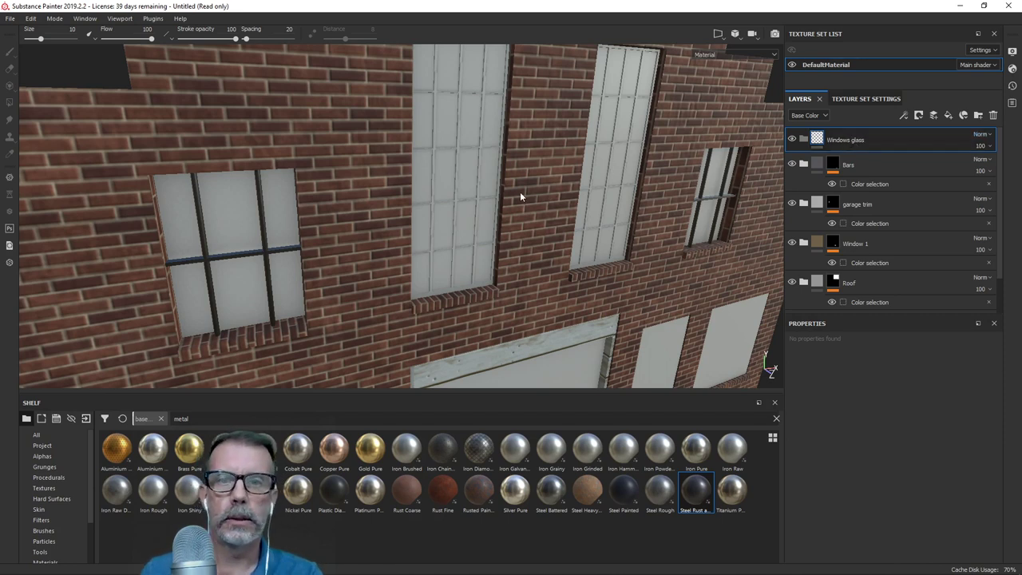
Mask the Windows glass folder with a color selection that picks the teal ID color of the tall windows' panes
right_click(879, 138)
left_click(926, 174)
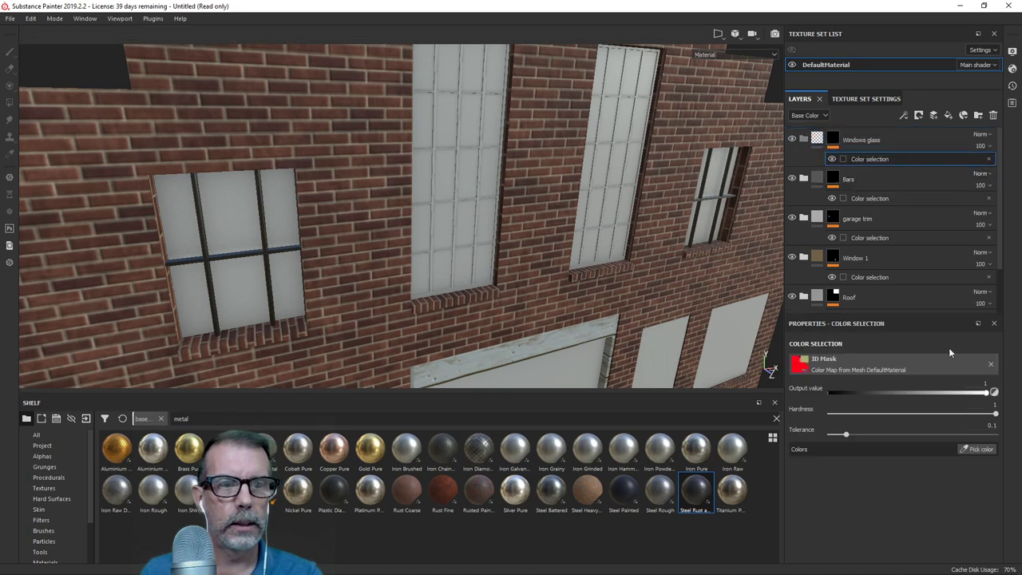
left_click(976, 449)
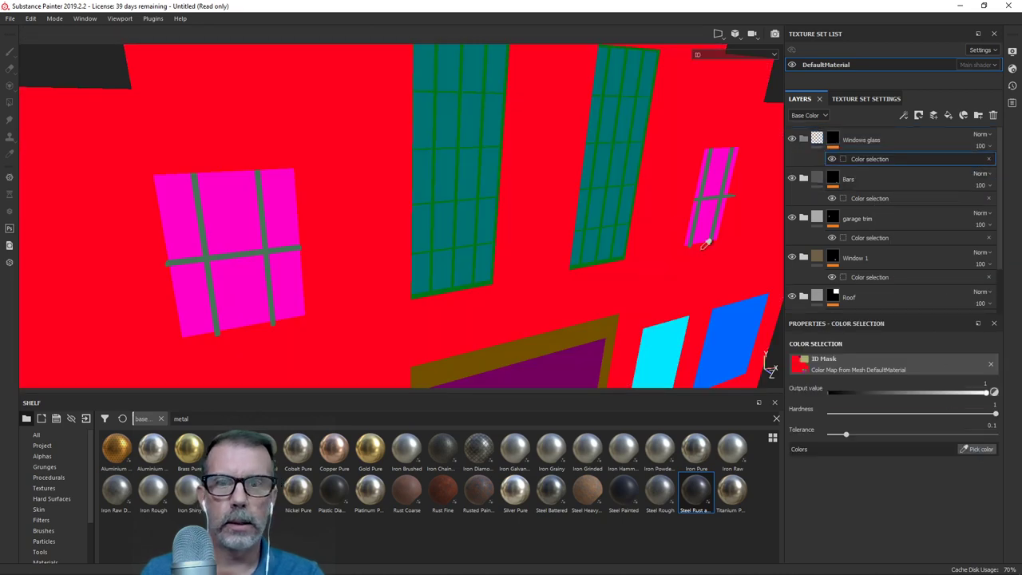
left_click(448, 174)
scroll(512, 201, "down", 2)
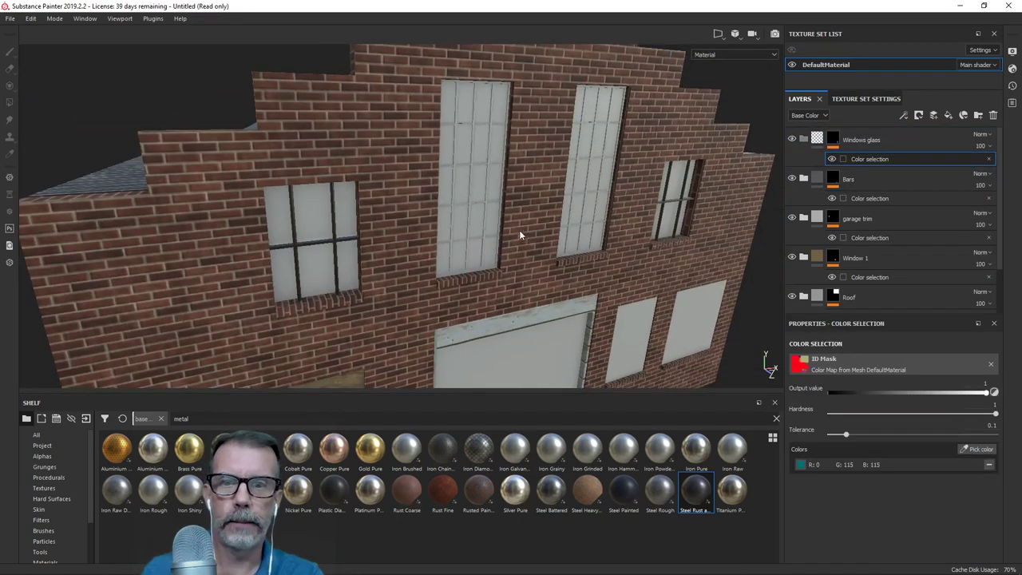
left_click_drag(502, 227, 527, 236, "alt")
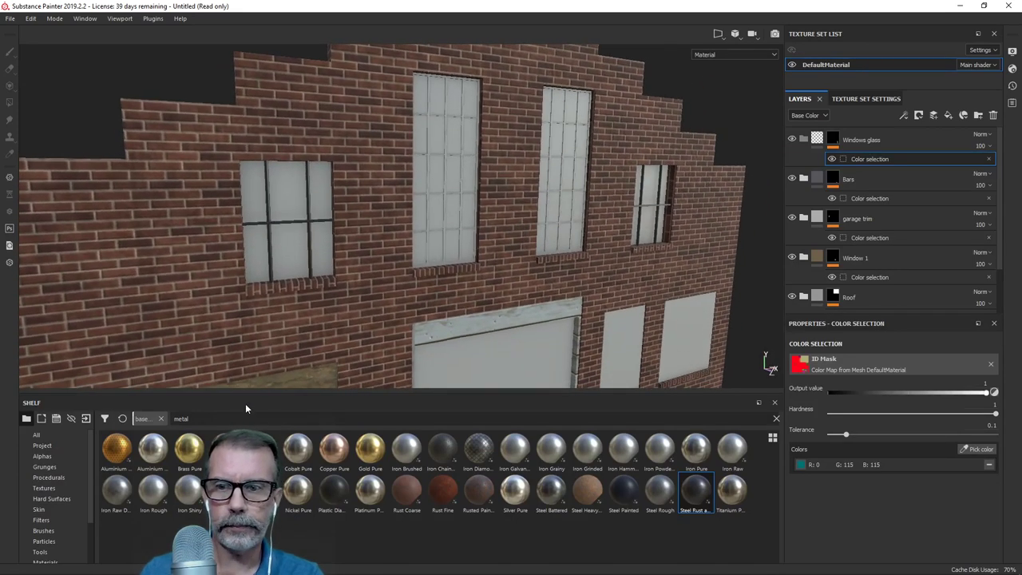
Search the shelf for "plastic" and add the Plastic Matte Pure material to the Windows glass folder
left_click(774, 419)
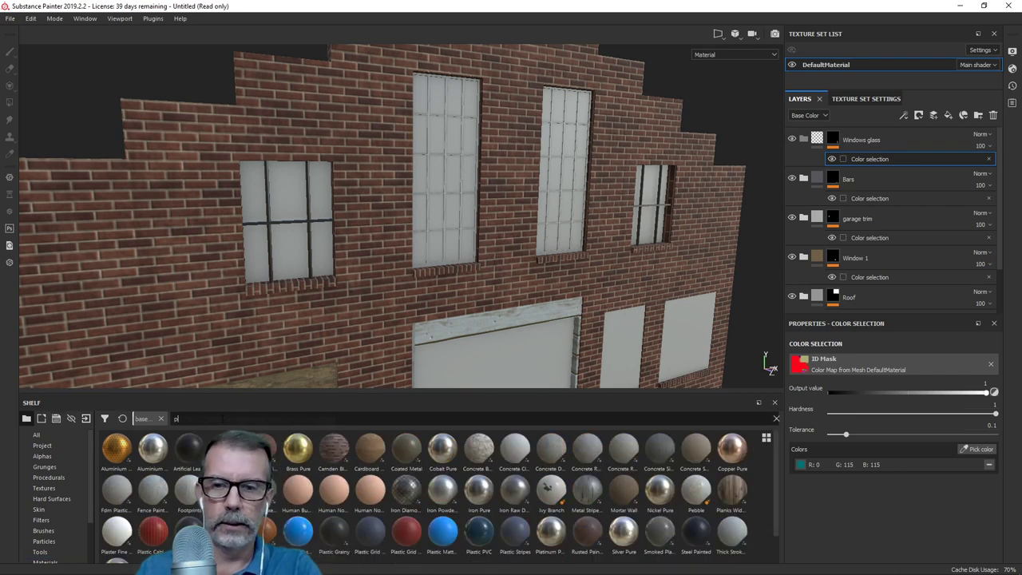
type("plastic")
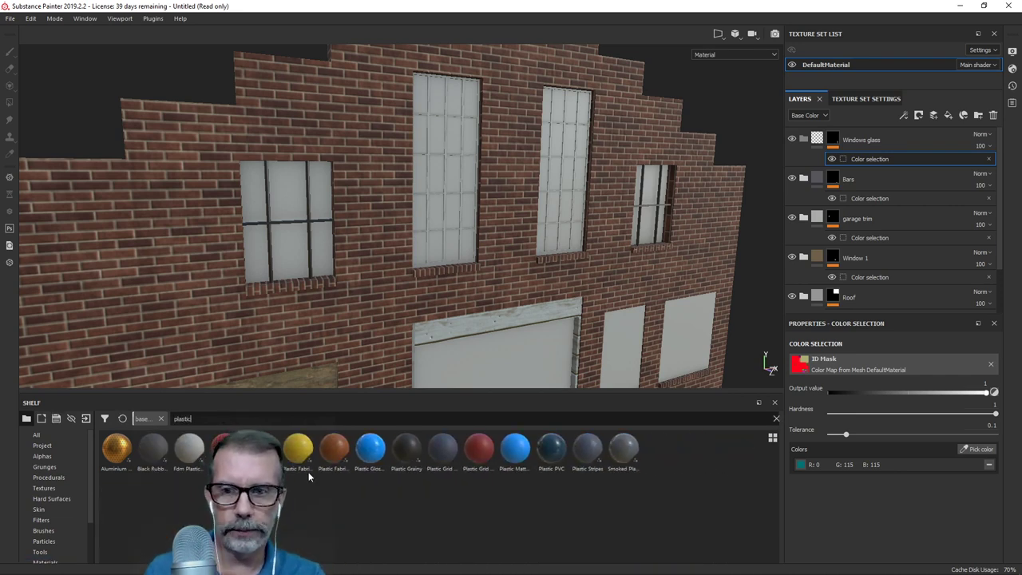
mouse_move(261, 449)
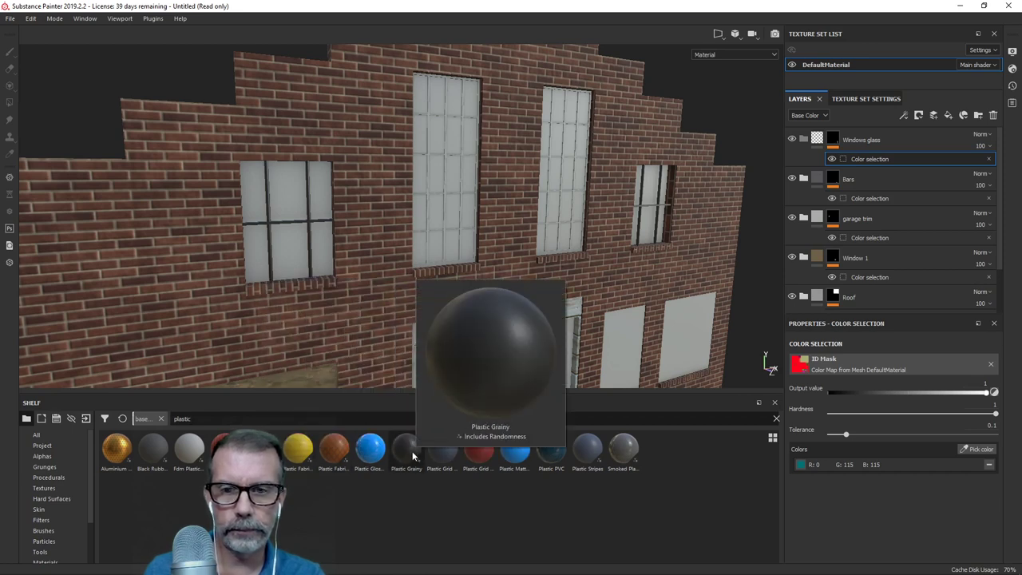
mouse_move(411, 455)
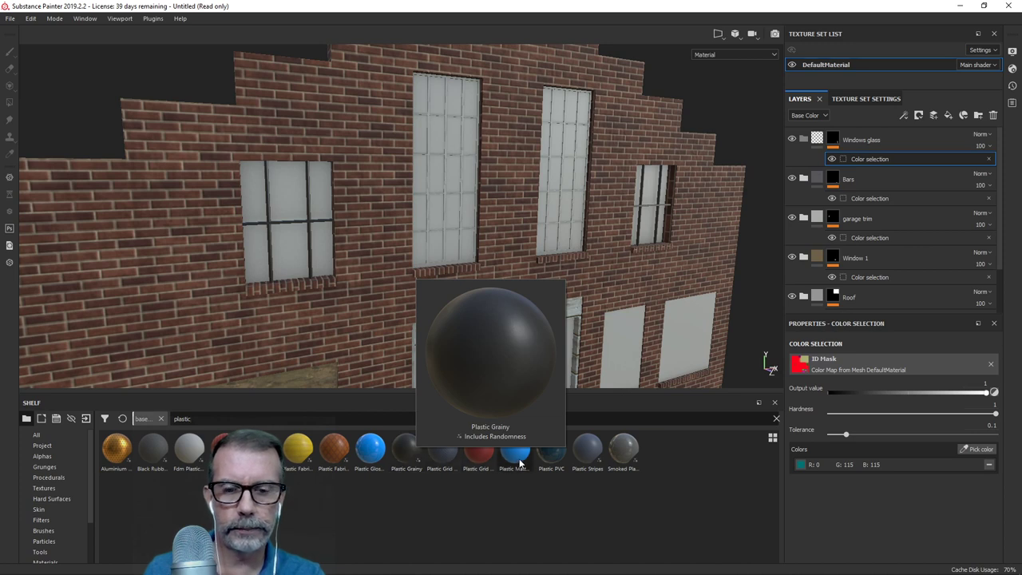
left_click_drag(518, 456, 902, 144)
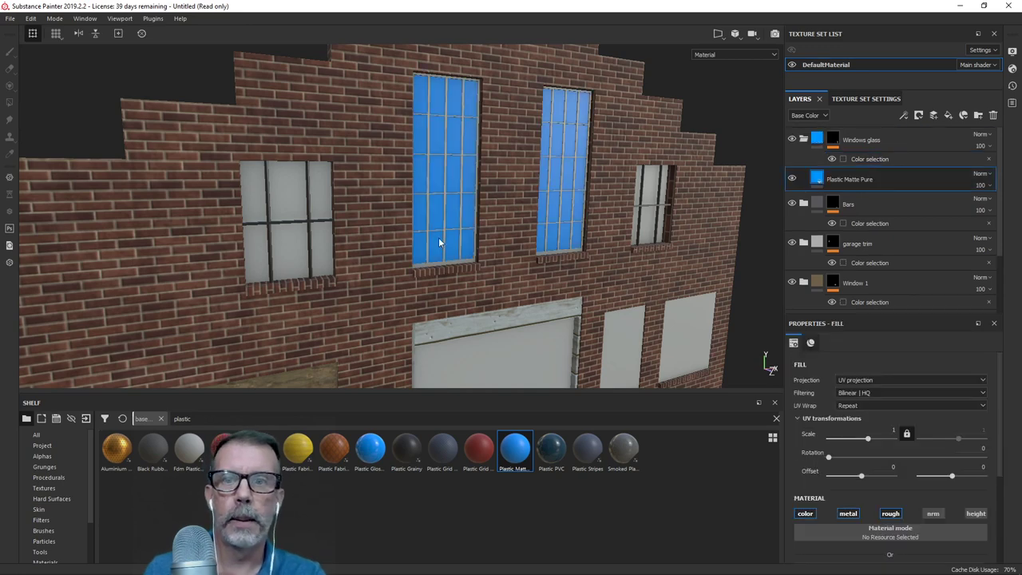
scroll(479, 203, "up", 3)
left_click_drag(471, 240, 511, 235, "alt")
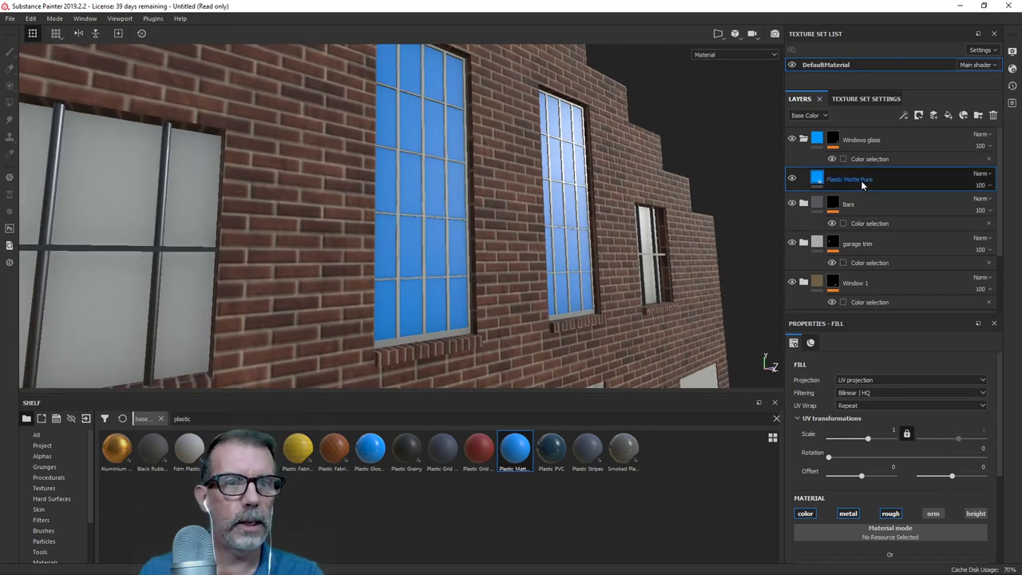
Darken the Plastic Matte Pure base color to navy (R 0.000, G 0.013, B 0.042) and collapse the Windows glass folder
scroll(878, 414, "down", 3)
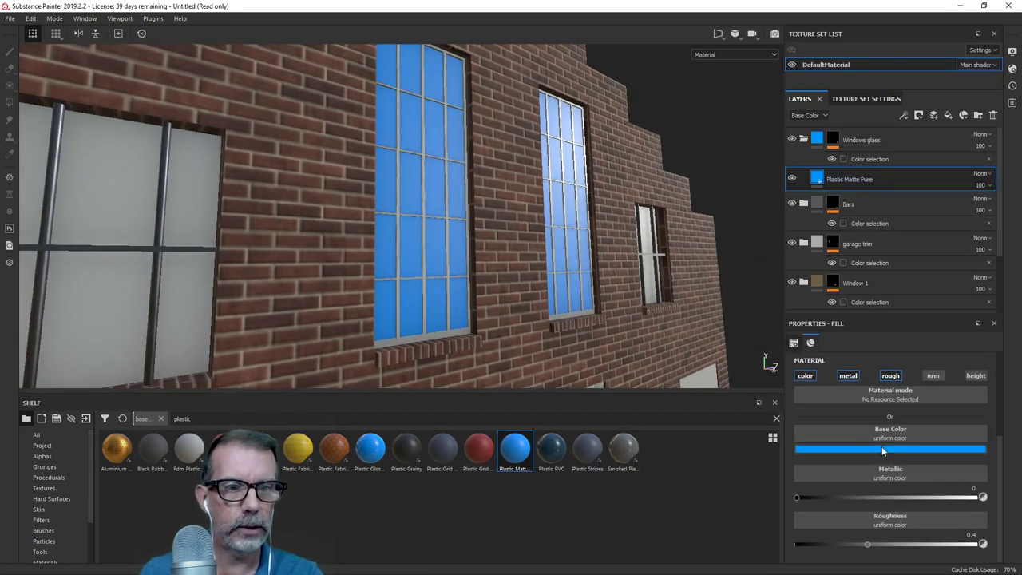
left_click(882, 446)
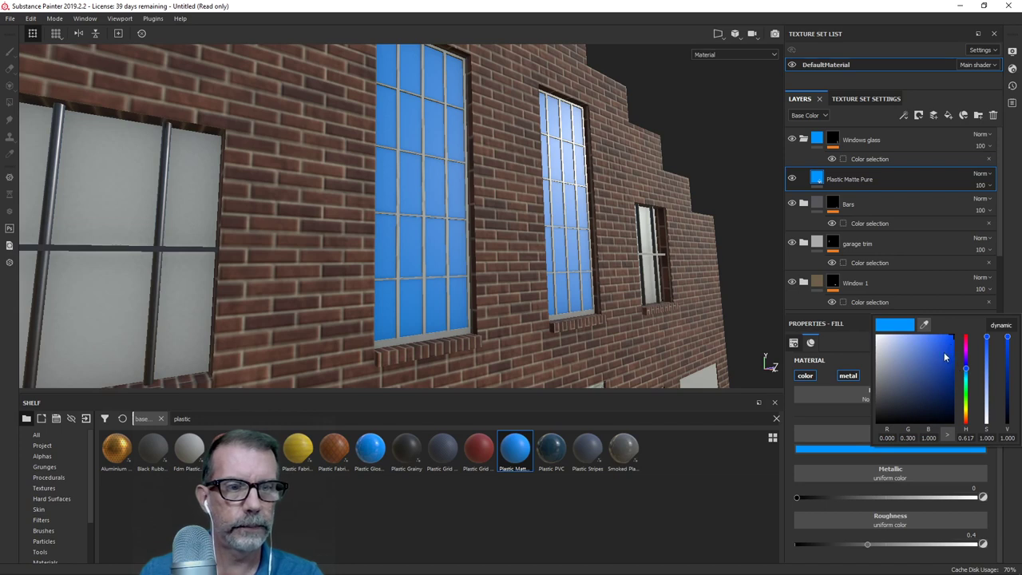
left_click_drag(945, 349, 947, 408)
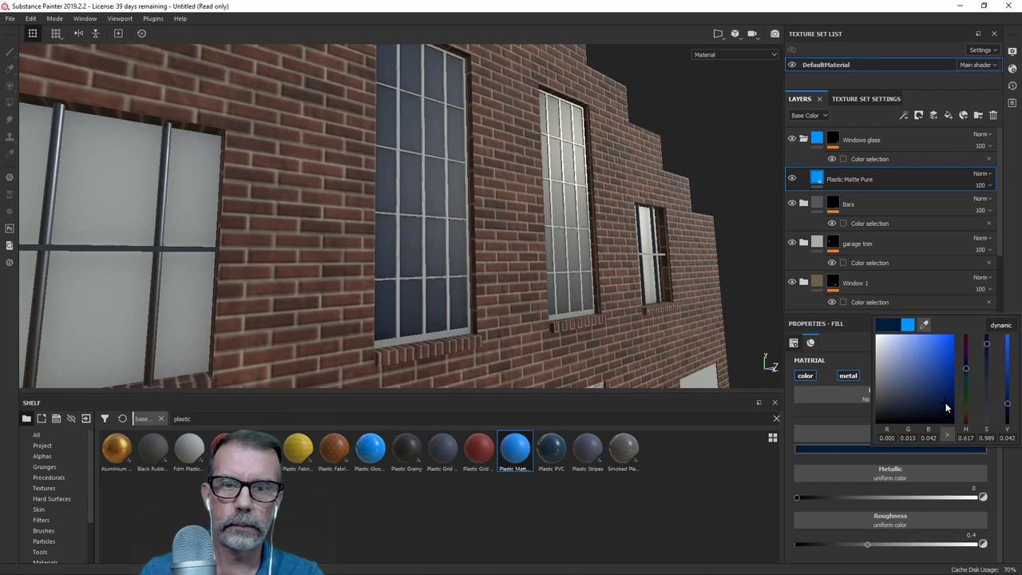
left_click_drag(607, 240, 639, 231, "alt")
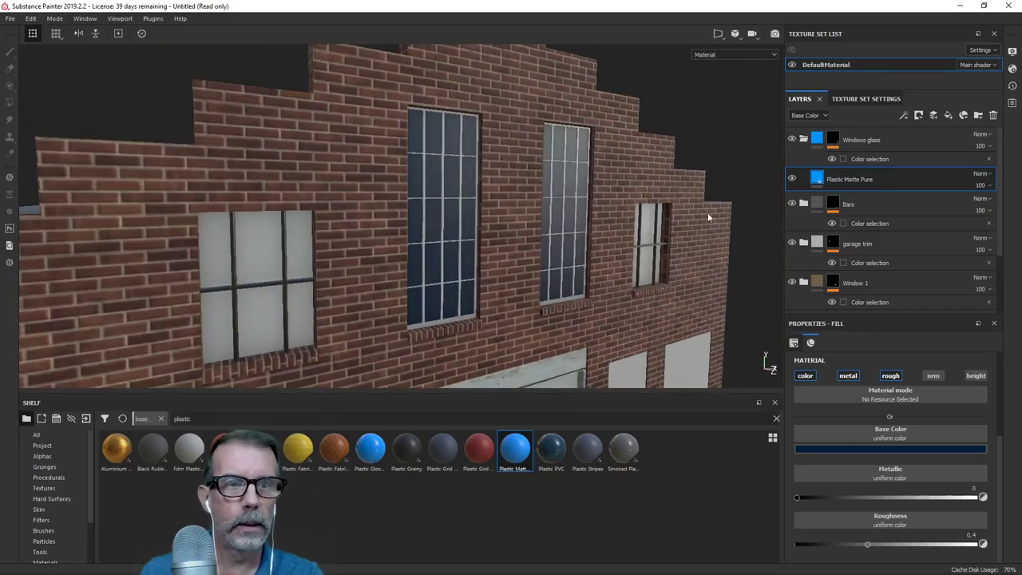
left_click_drag(830, 179, 804, 139)
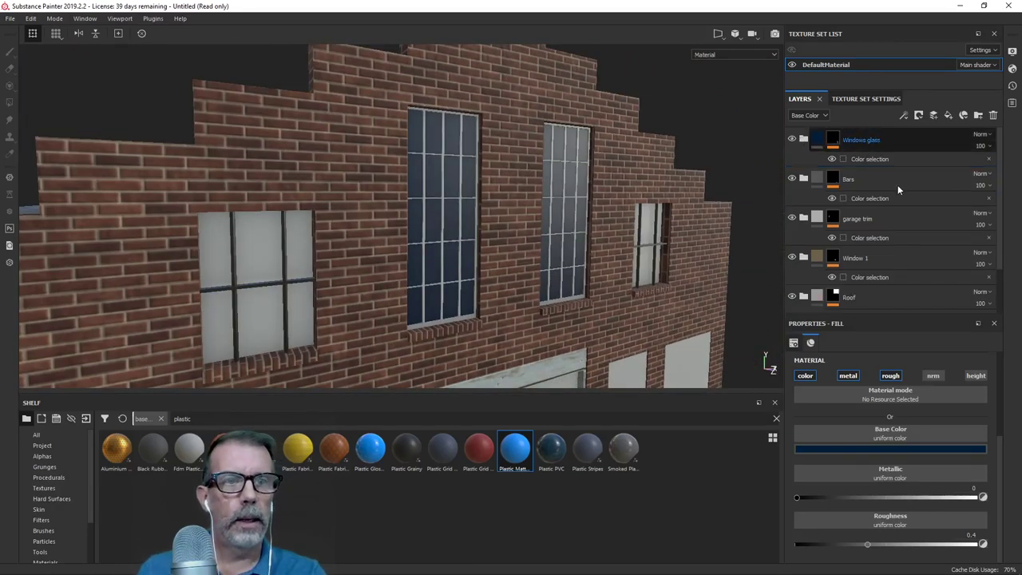
Create a top folder named "Windows cross frames" and mask it with a color selection picking the green ID color of the tall windows' frames
key("1")
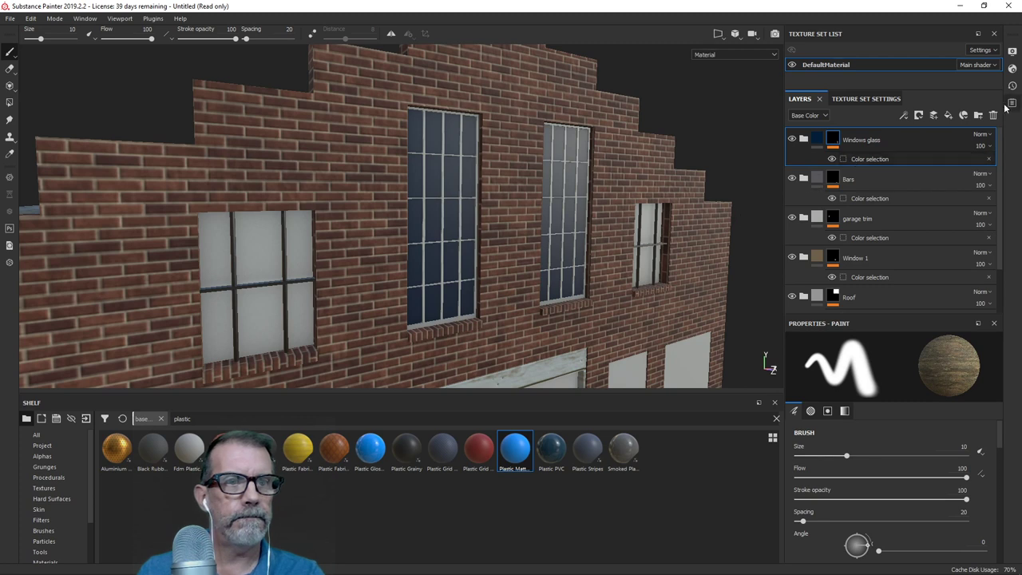
left_click(978, 114)
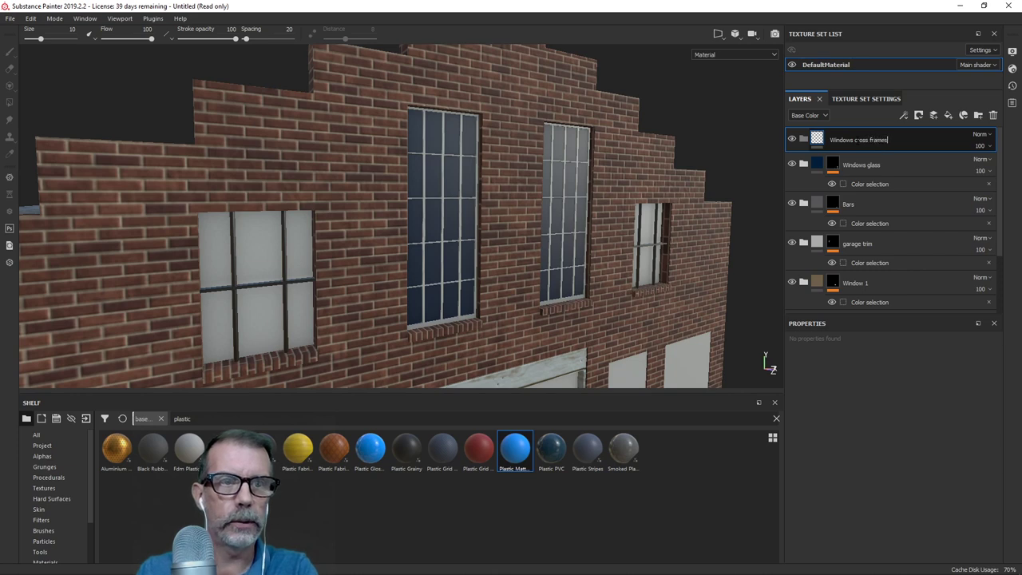
right_click(872, 136)
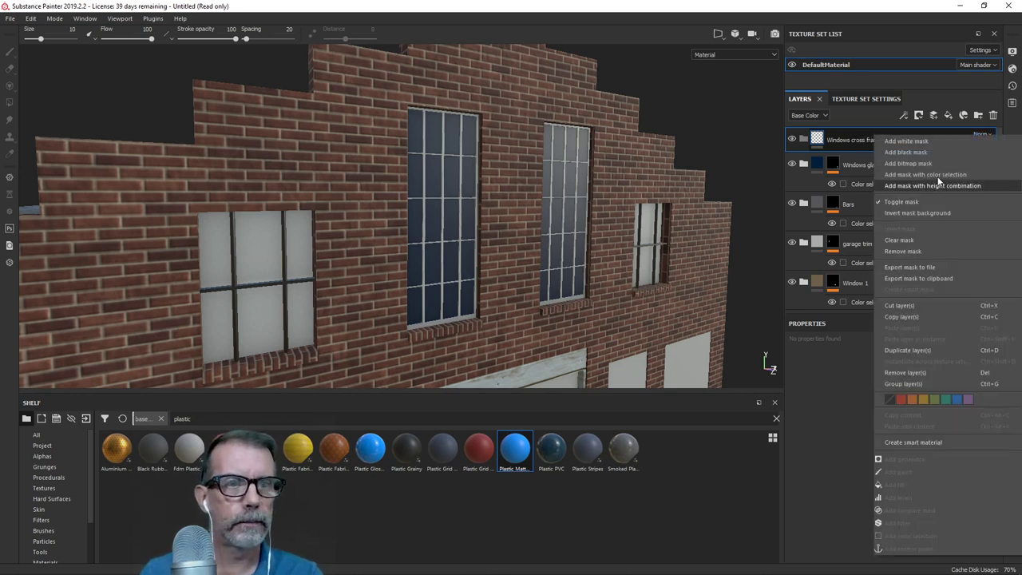
left_click(902, 184)
left_click(978, 450)
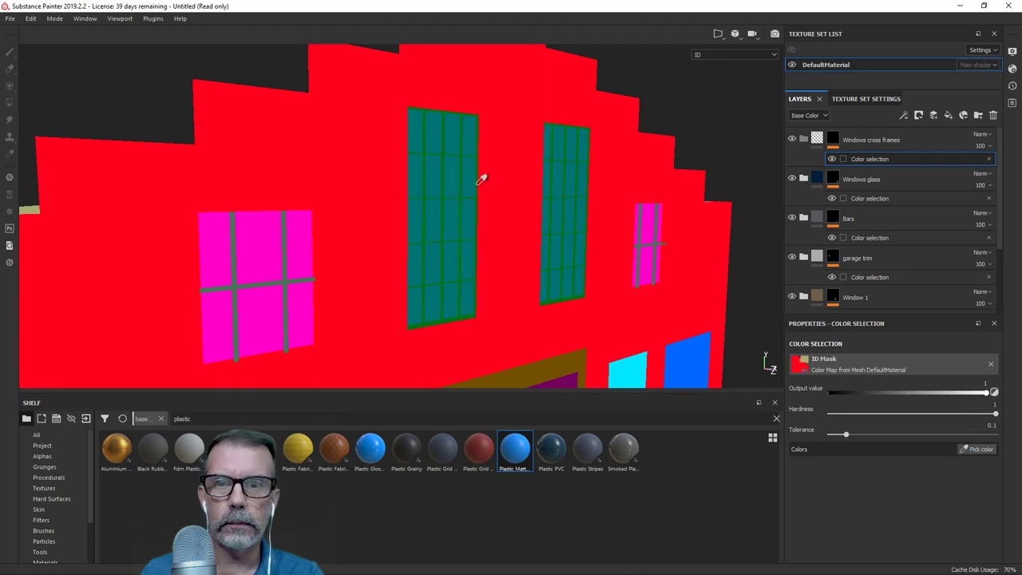
scroll(479, 178, "up", 4)
left_click(454, 161)
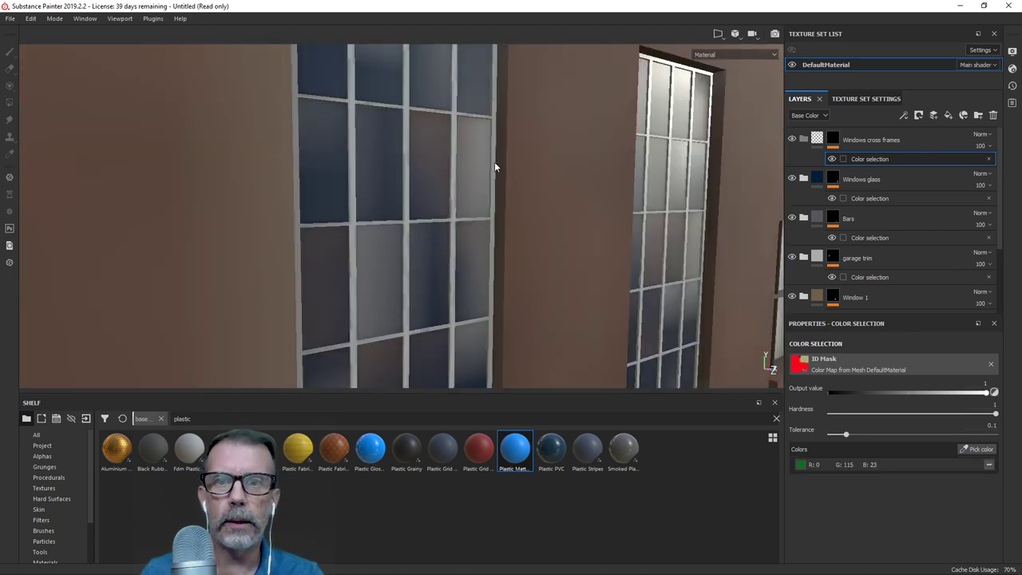
scroll(495, 162, "down", 5)
left_click_drag(524, 207, 508, 201, "alt")
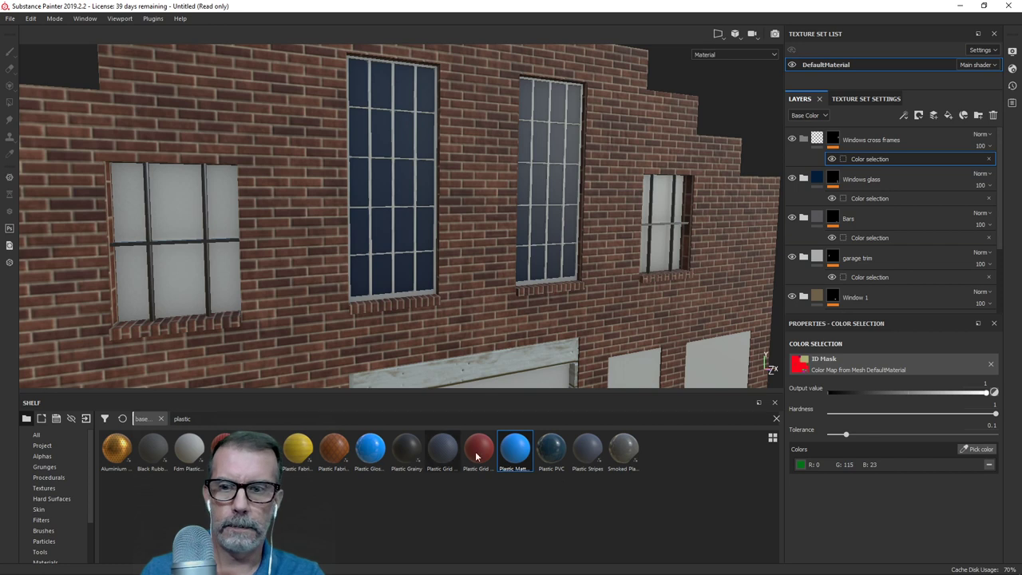
Search the shelf for "metal" and add the Steel Rough material to the Windows cross frames folder
left_click(775, 417)
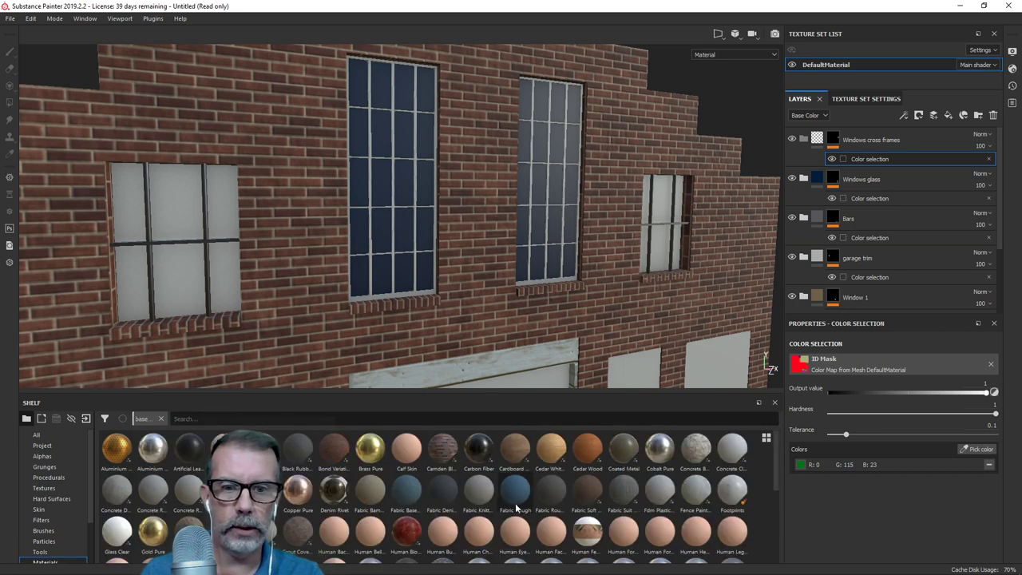
type("metal")
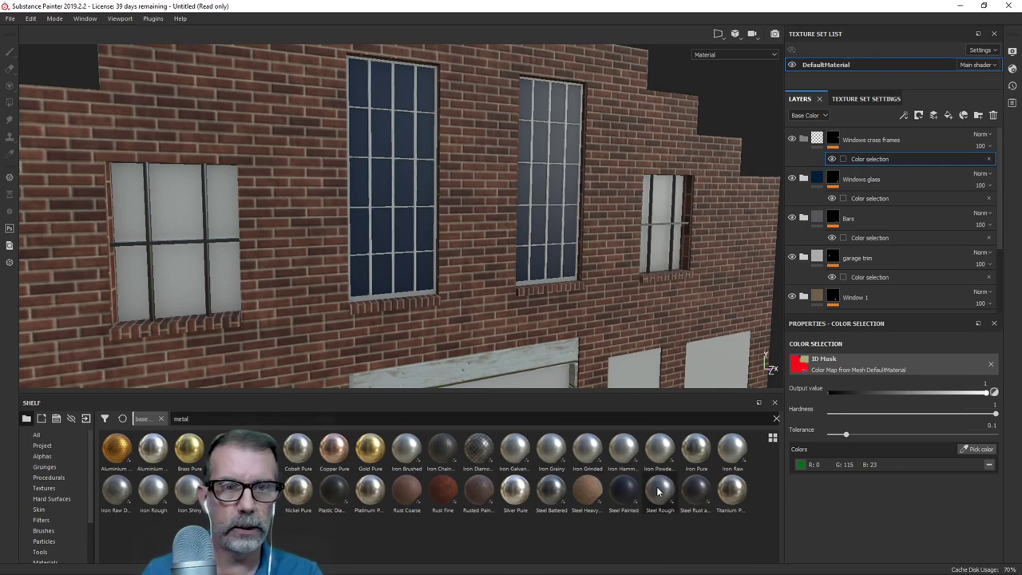
left_click_drag(660, 489, 905, 137)
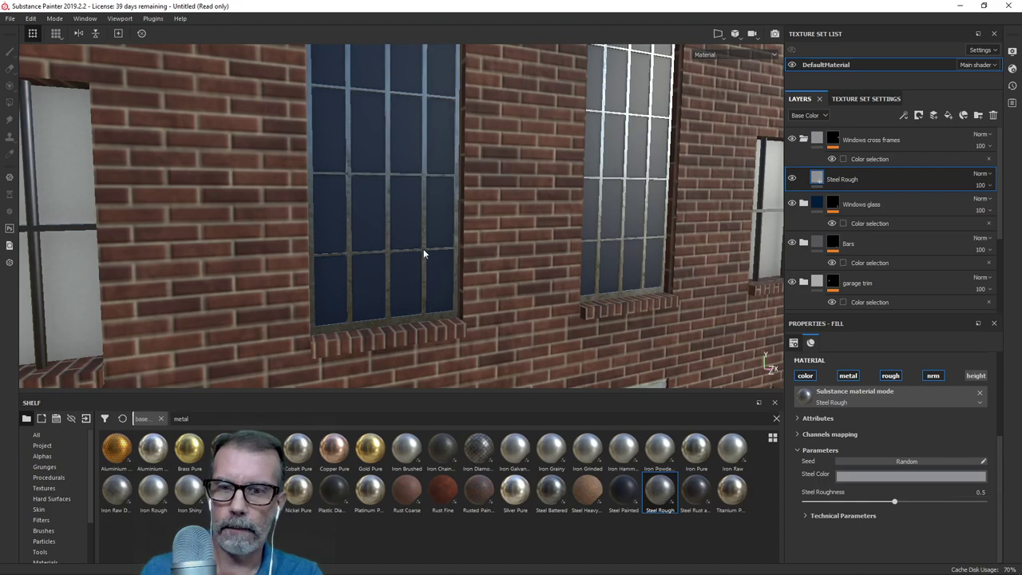
left_click_drag(423, 252, 510, 282, "alt")
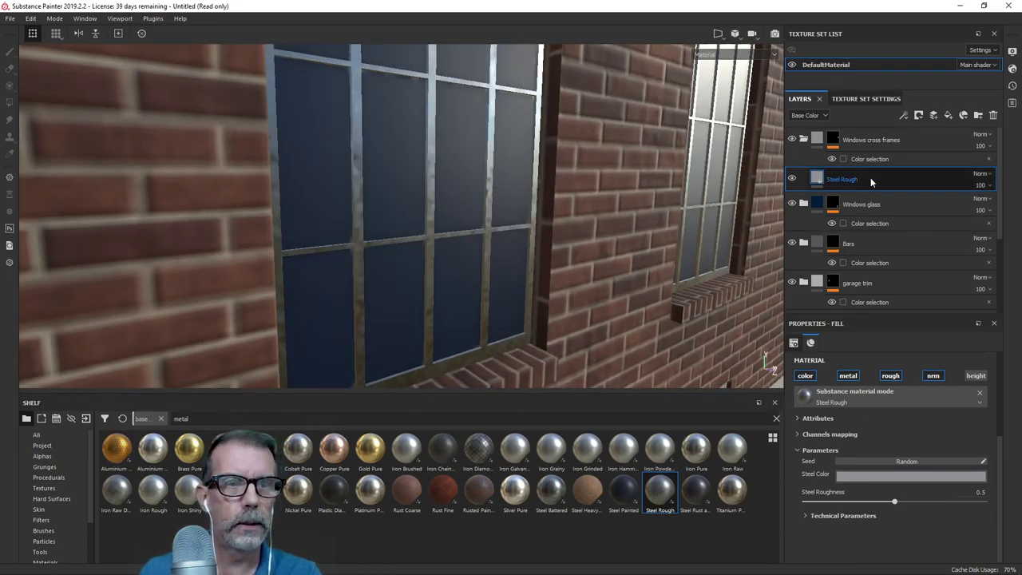
Adjust the UV scale of the Steel Rough fill and set its steel roughness to 0.73
left_click(793, 343)
left_click_drag(864, 428, 874, 440)
left_click_drag(582, 240, 595, 281, "alt")
scroll(861, 435, "down", 3)
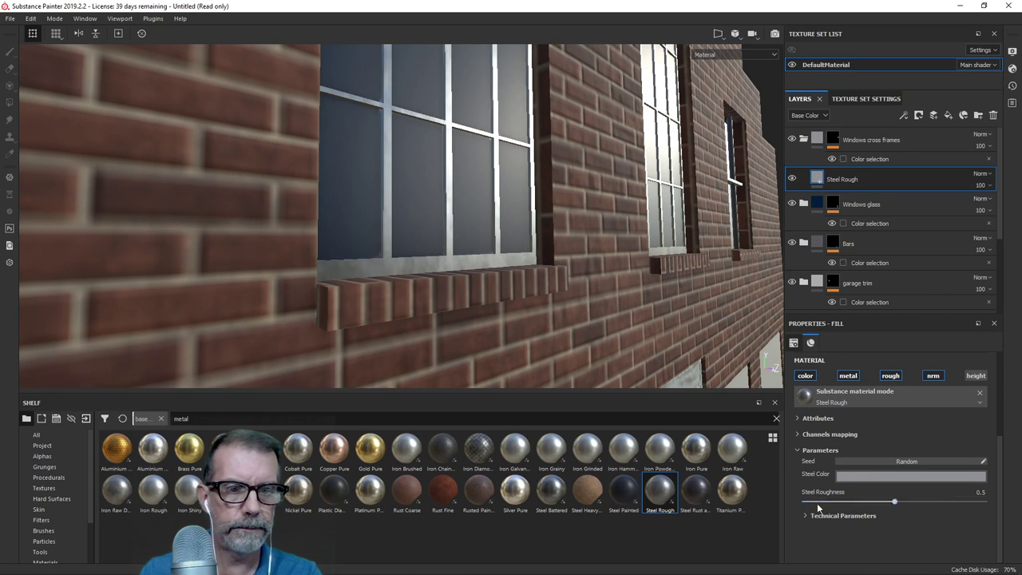
left_click_drag(894, 502, 938, 501)
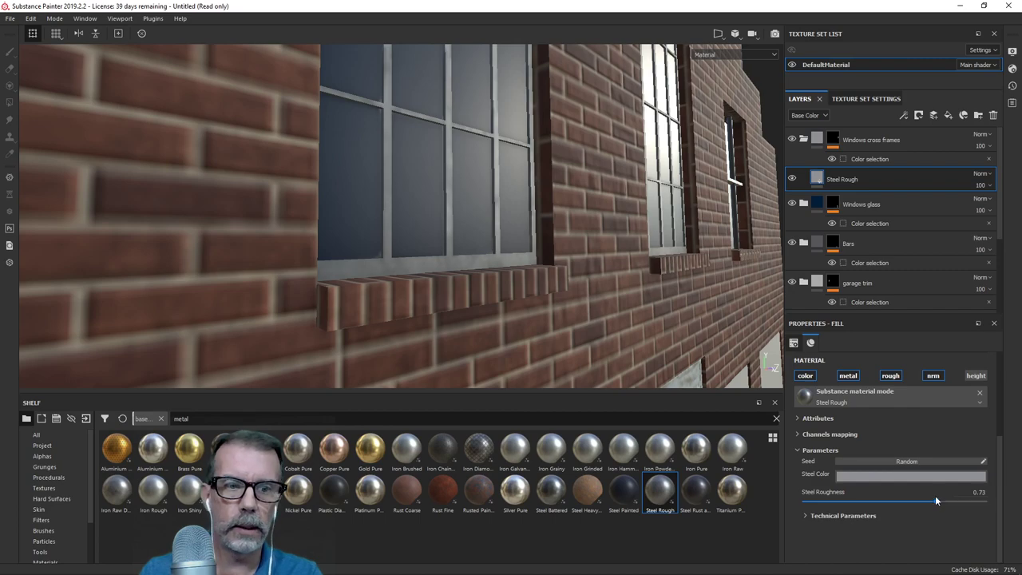
scroll(597, 248, "down", 10)
mouse_move(611, 262)
left_mouse_down("alt")
mouse_move(567, 268)
mouse_move(602, 271)
left_mouse_up("alt")
scroll(595, 279, "up", 5)
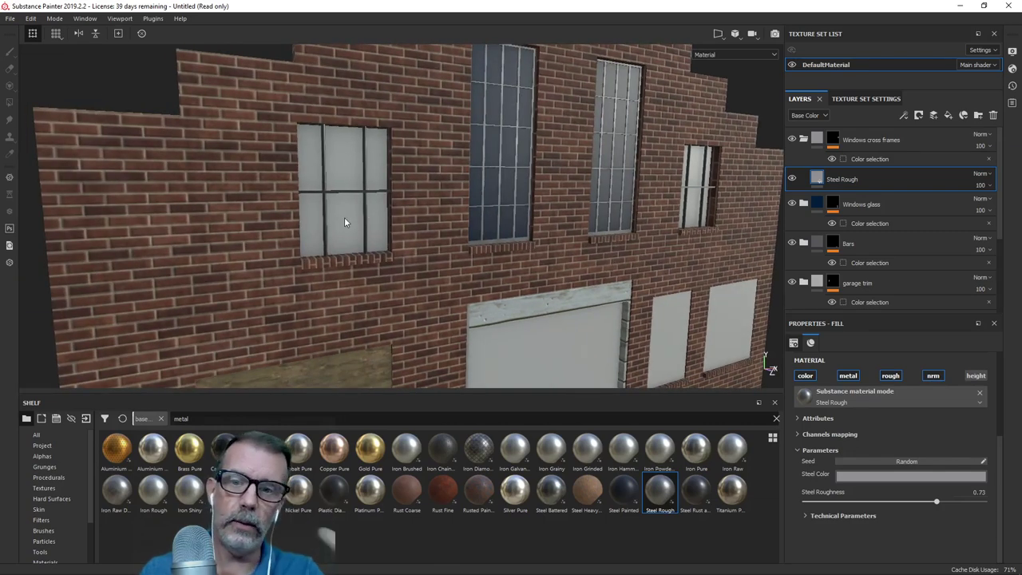
Collapse the Windows cross frames folder in the layer stack
left_click_drag(344, 217, 345, 217, "alt")
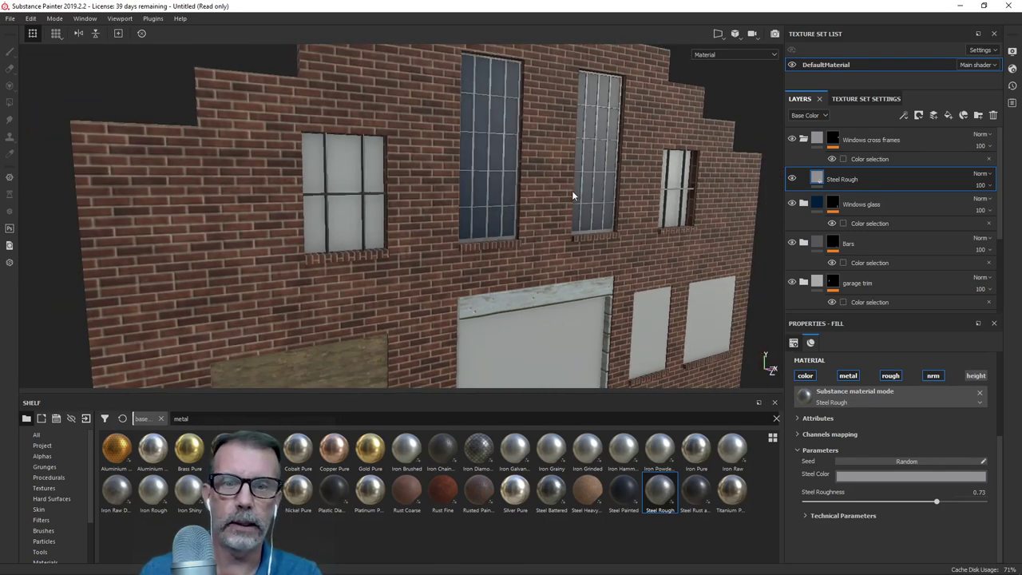
left_click_drag(572, 190, 483, 237, "alt")
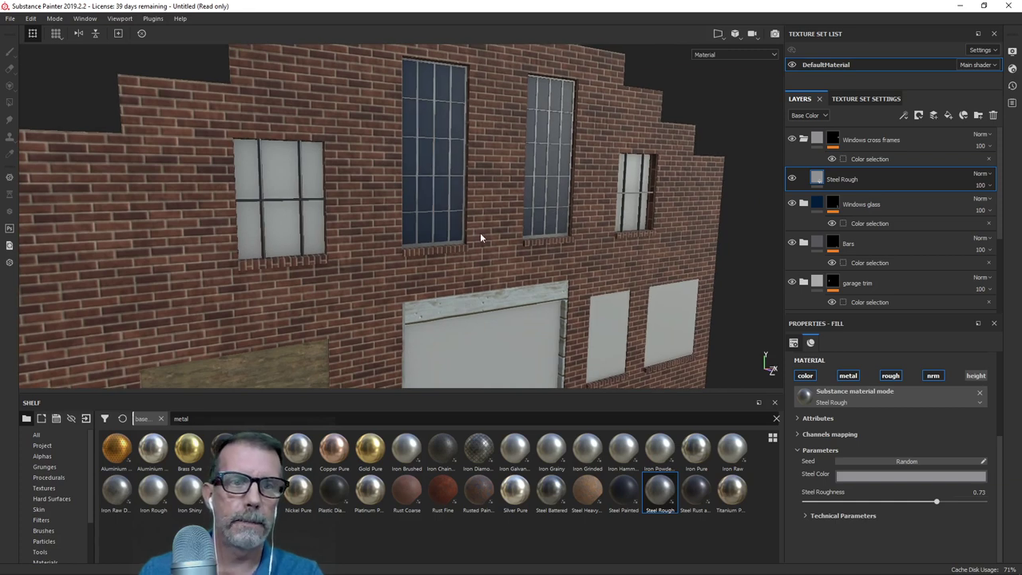
left_click(804, 140)
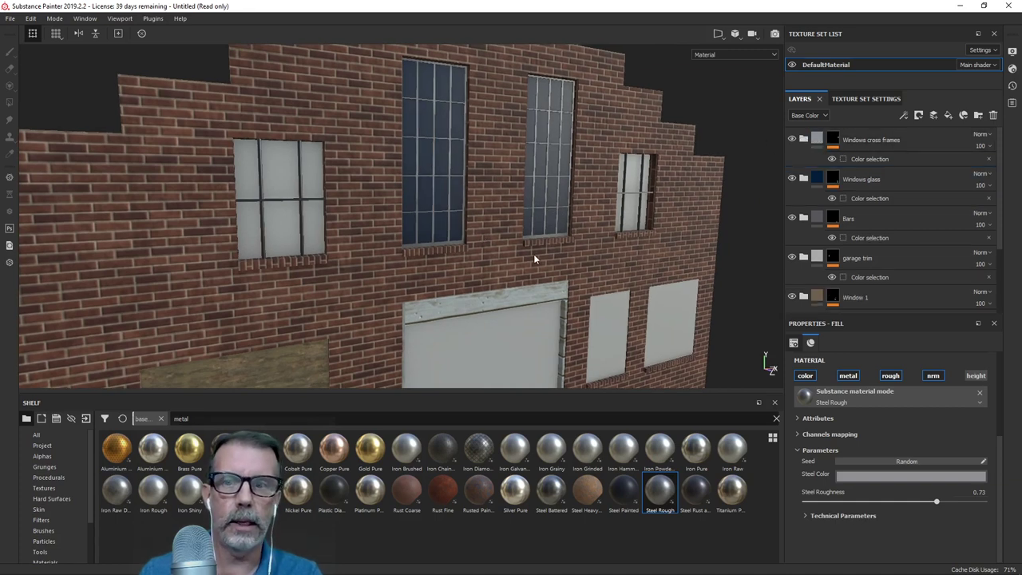
left_click(906, 188)
right_click(910, 185)
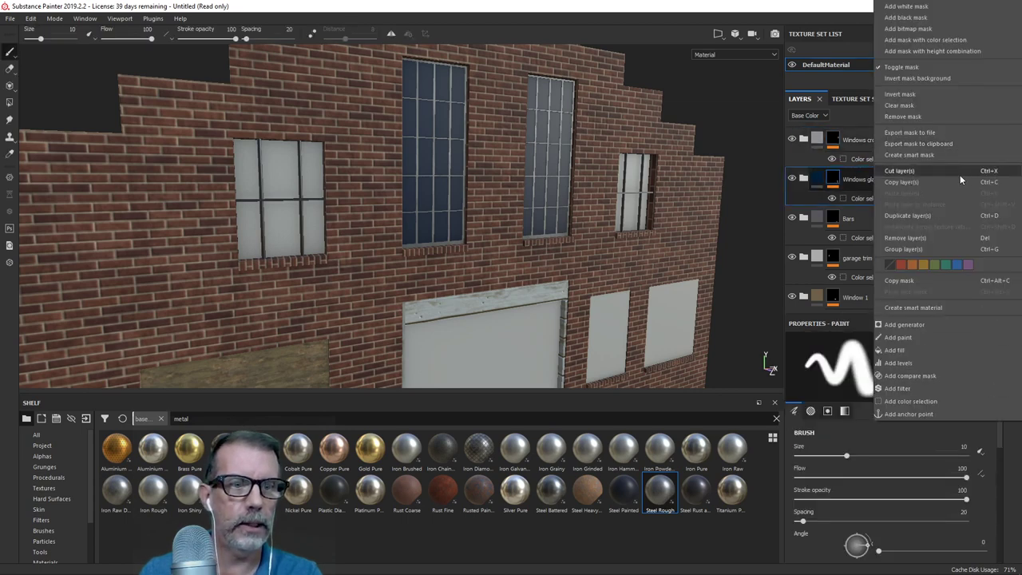
left_click(958, 40)
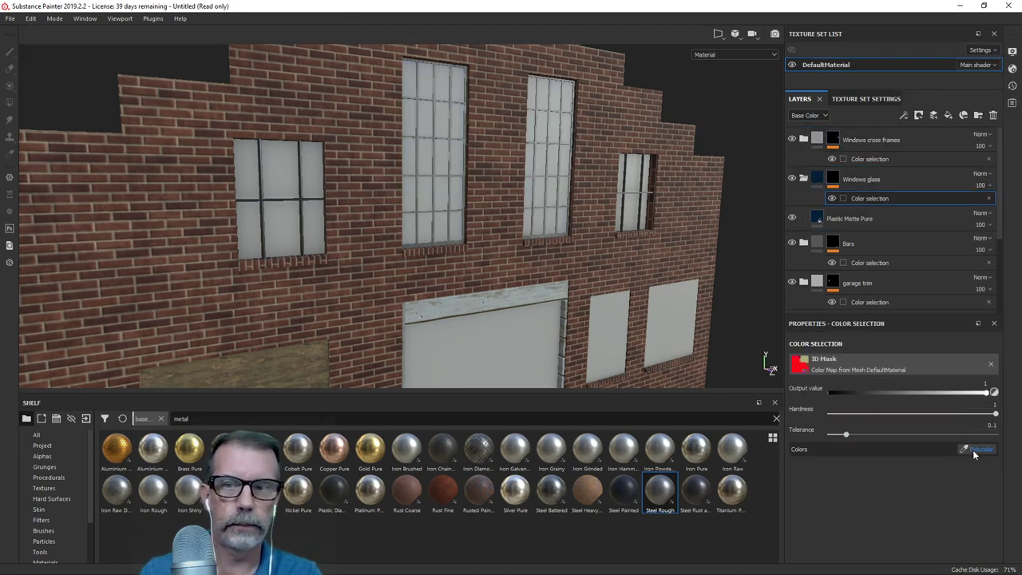
left_click(972, 451)
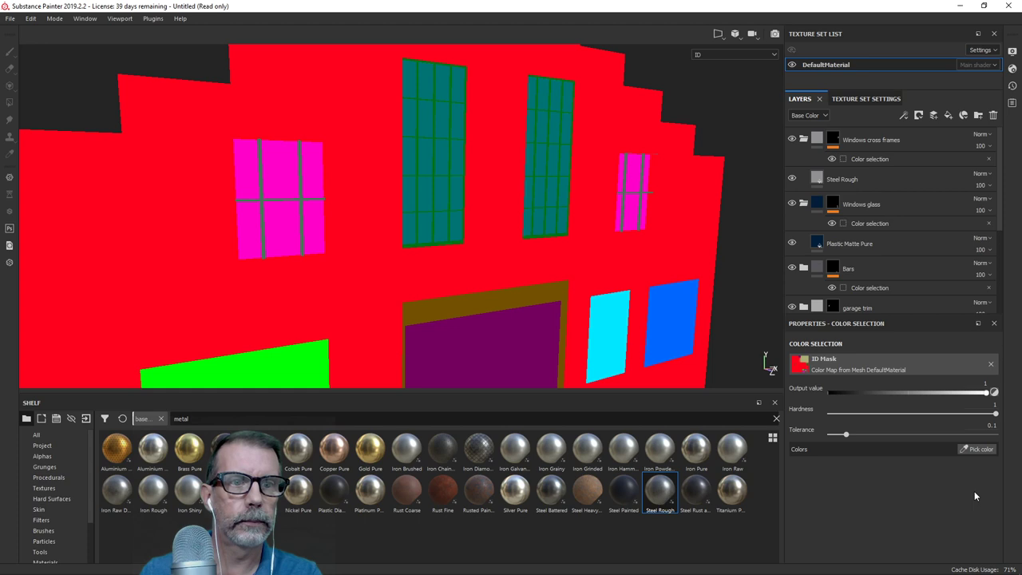
left_click(804, 139)
left_click(896, 142)
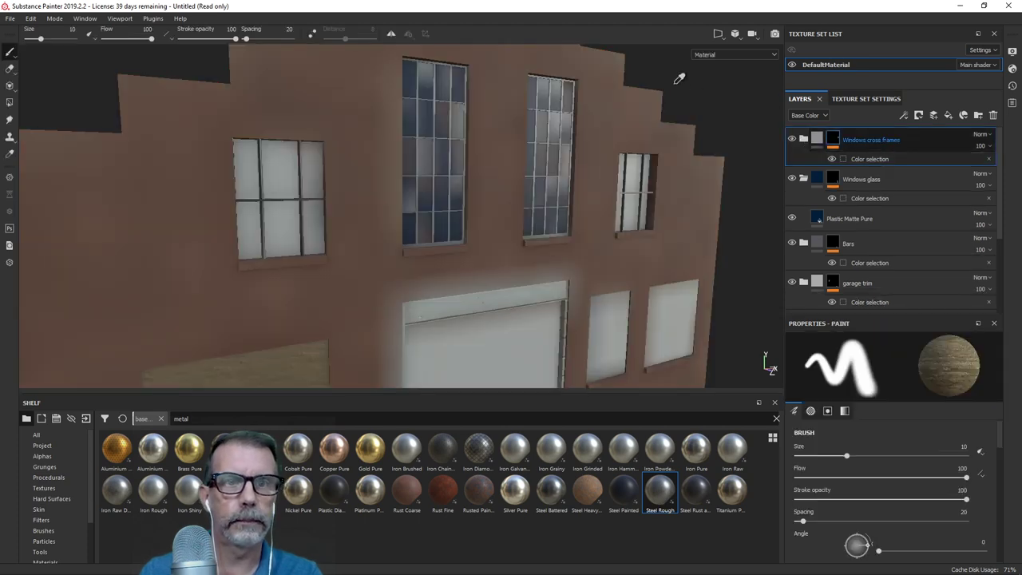
scroll(589, 171, "down", 2)
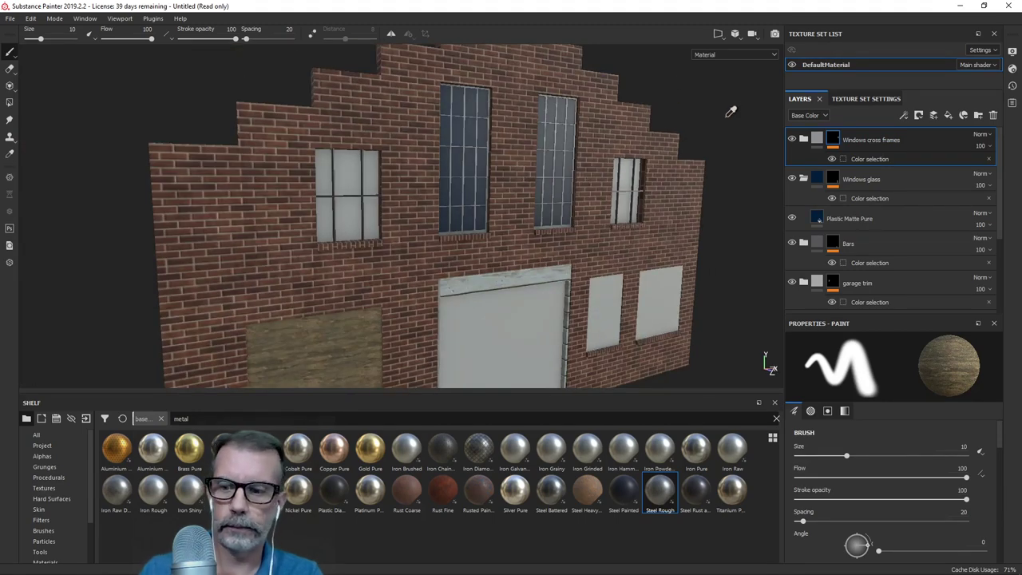
left_click_drag(719, 155, 549, 174, "alt")
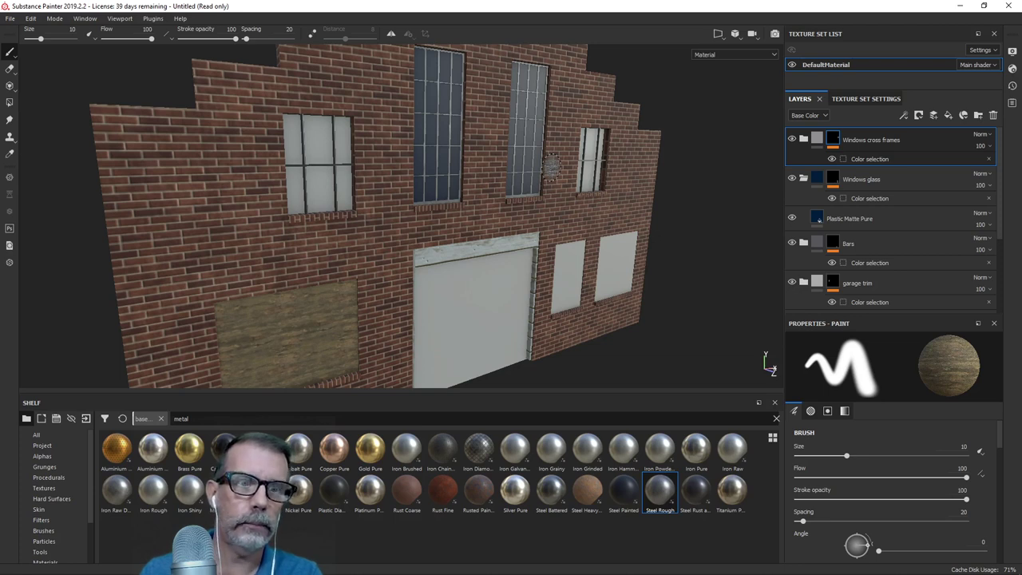
Try to re-mask the Windows glass folder with a color selection picking the magenta ID color of the smaller upper windows' glass
left_click(901, 180)
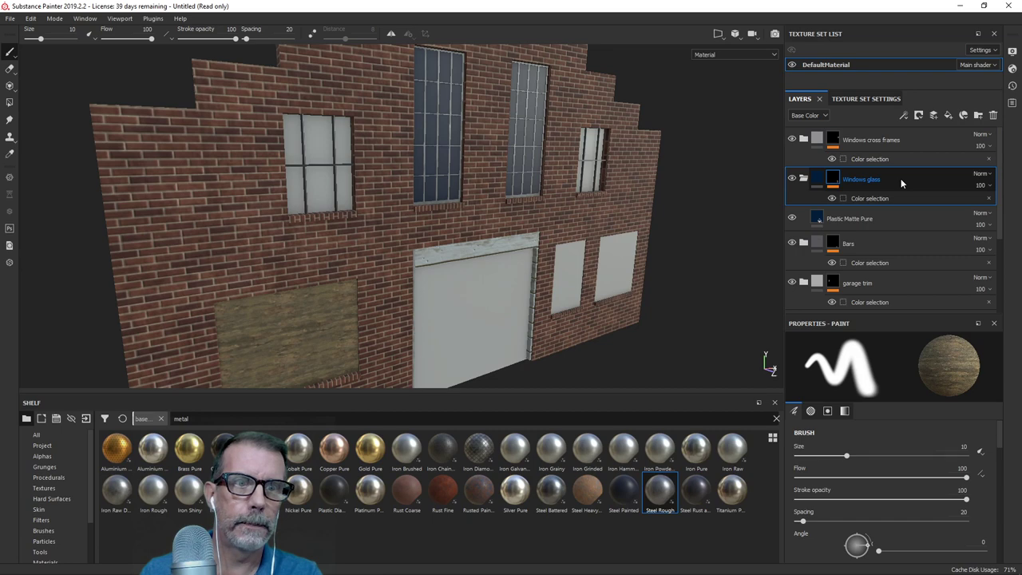
right_click(901, 178)
left_click(926, 40)
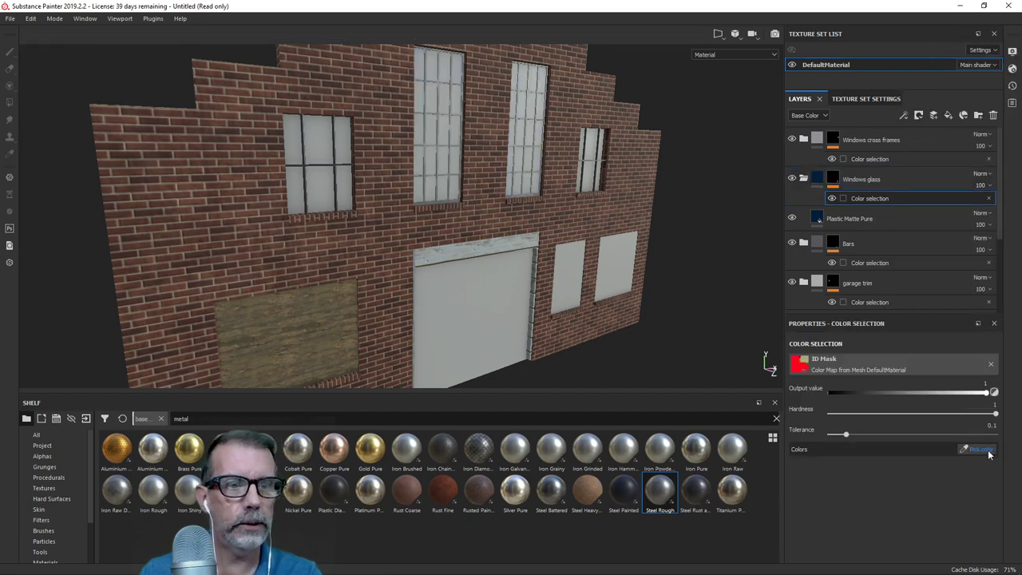
left_click(976, 449)
left_click(317, 146)
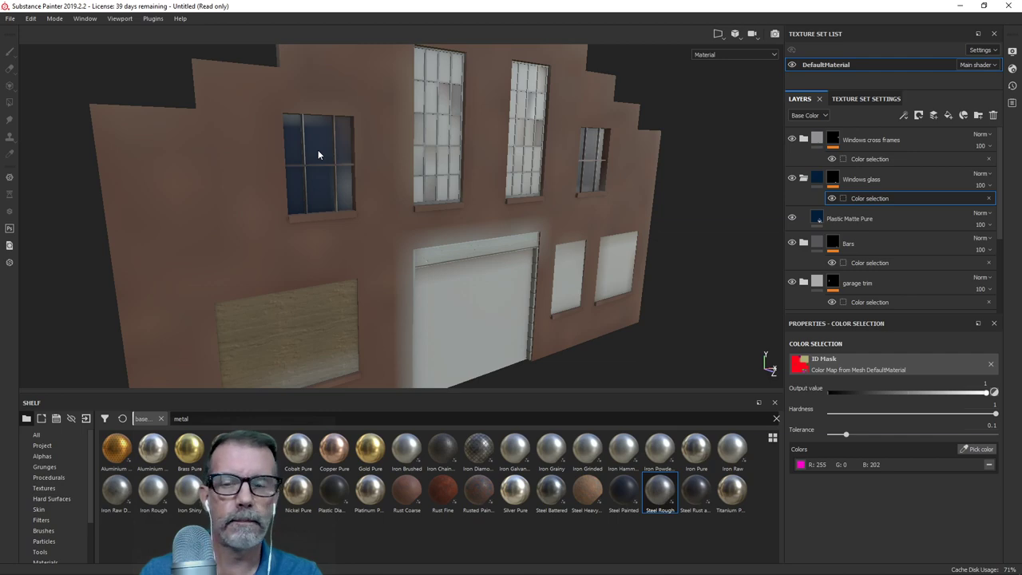
scroll(607, 239, "down", 5)
scroll(605, 238, "up", 6)
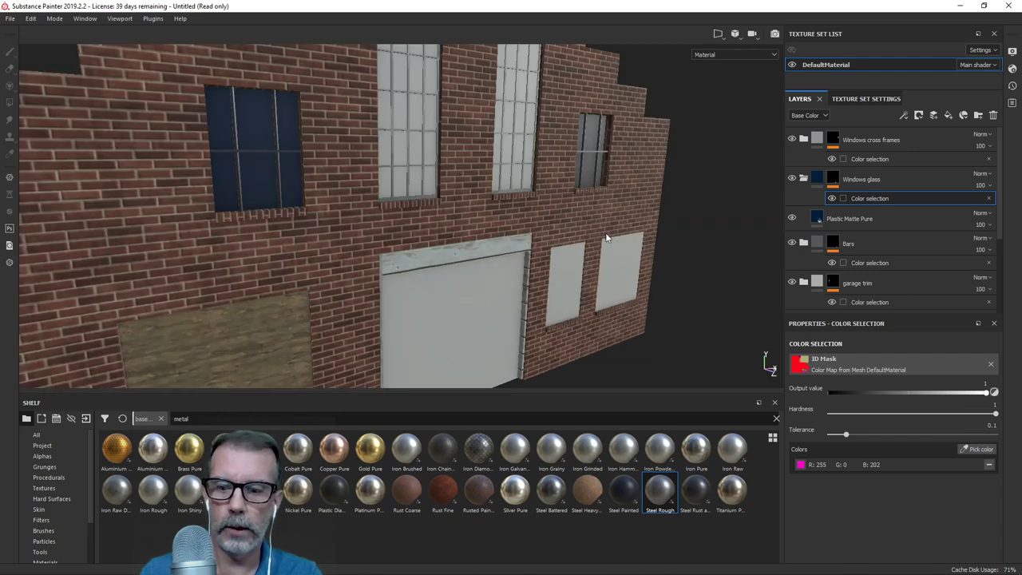
scroll(607, 238, "down", 2)
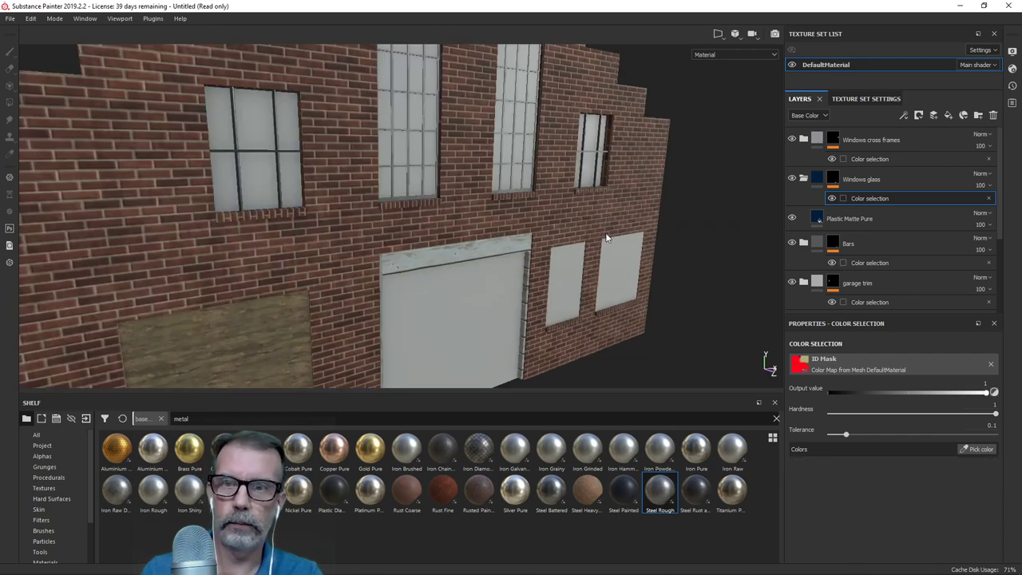
left_click_drag(610, 235, 501, 252, "alt")
scroll(537, 224, "down", 3)
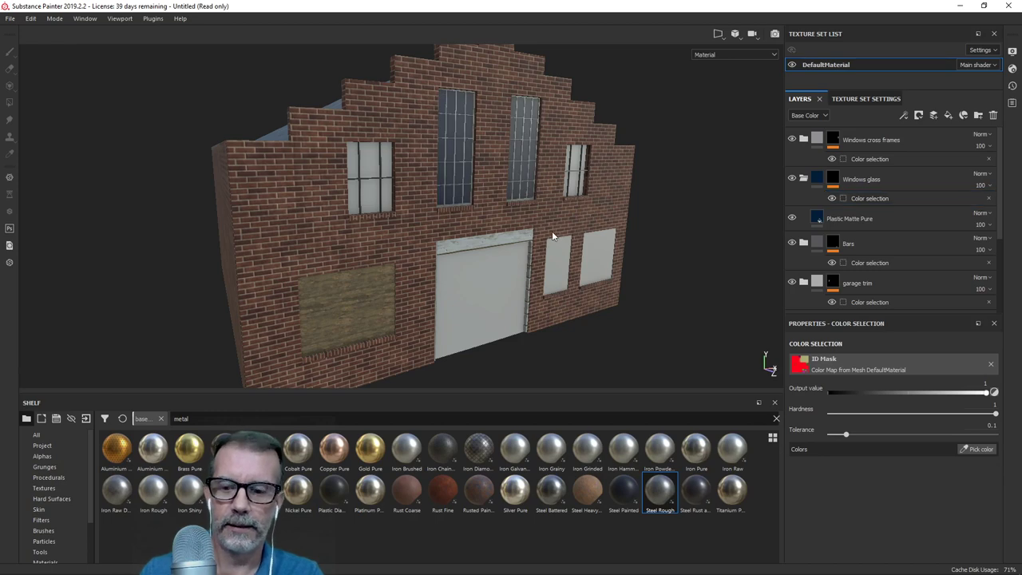
scroll(479, 248, "up", 2)
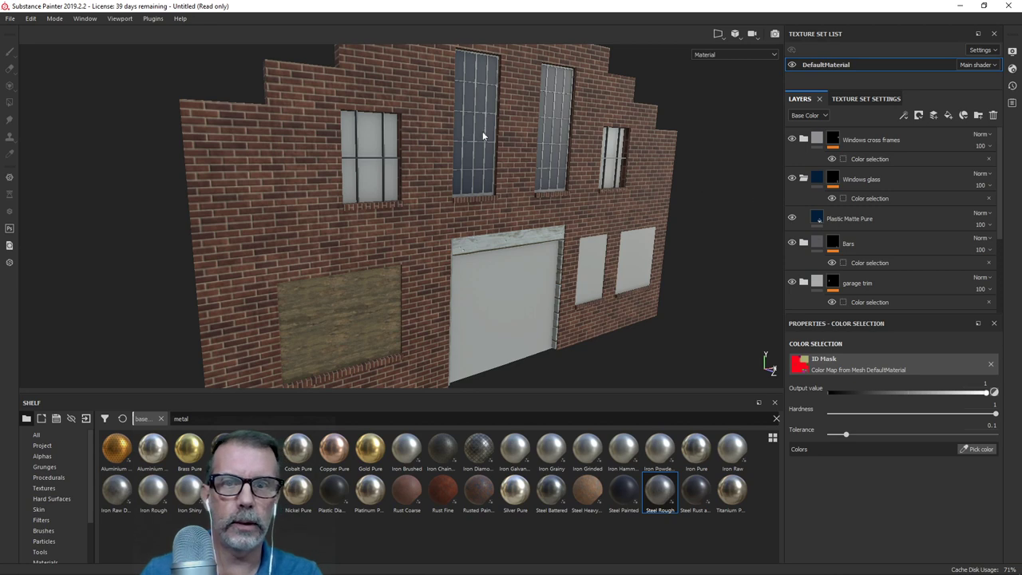
Create a top folder named "Windows glass 2" and mask it with a color selection picking the smaller upper windows' magenta ID color (R 255, G 0, B 202)
left_click(868, 141)
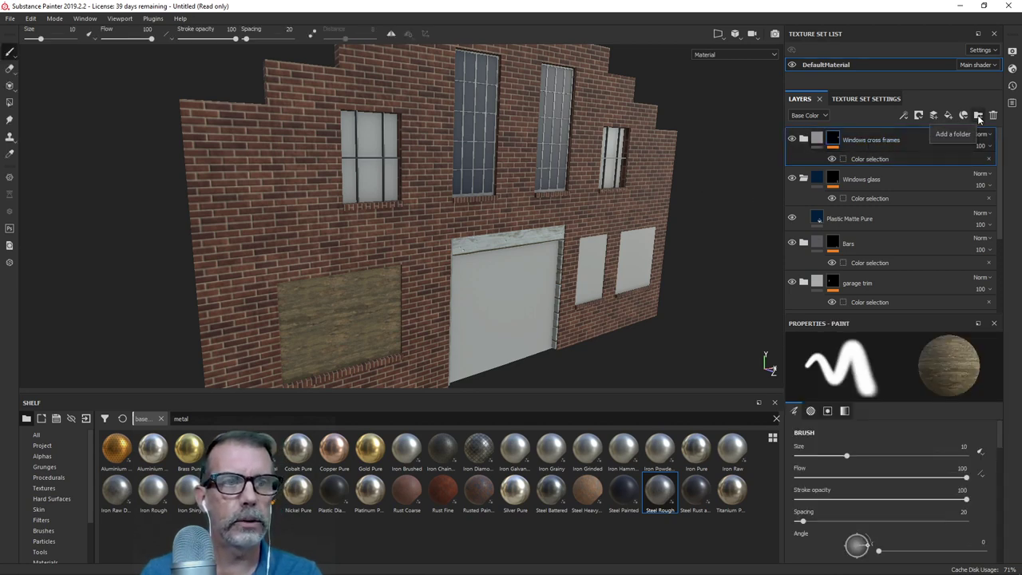
left_click(978, 116)
double_click(838, 139)
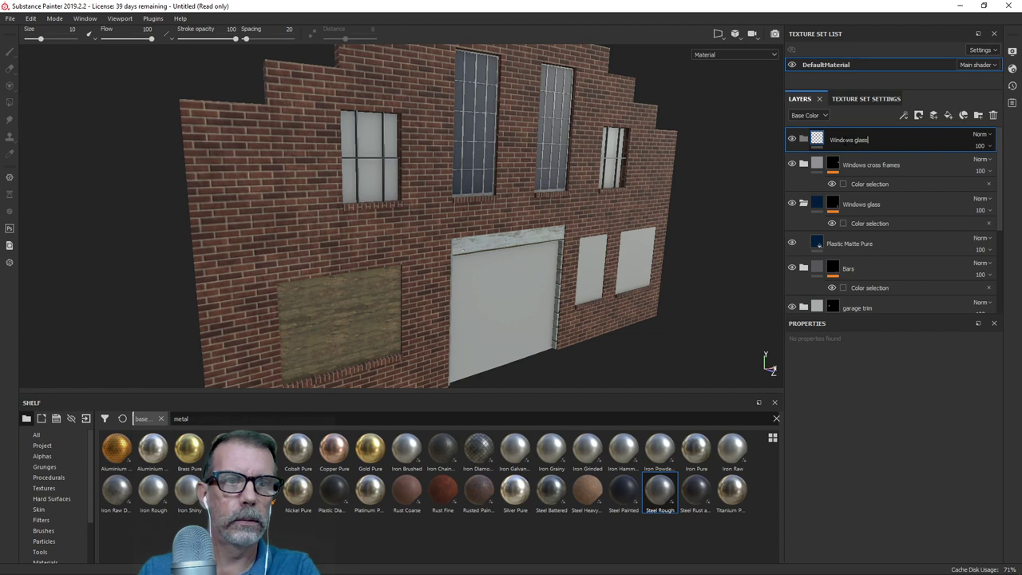
type("Windows glass 2")
key("Return")
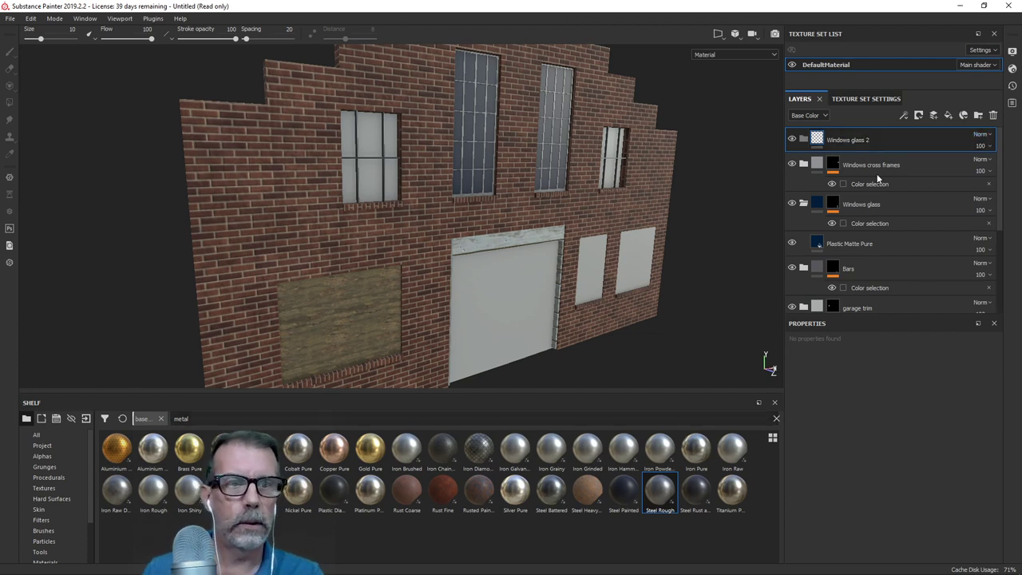
right_click(901, 143)
left_click(954, 183)
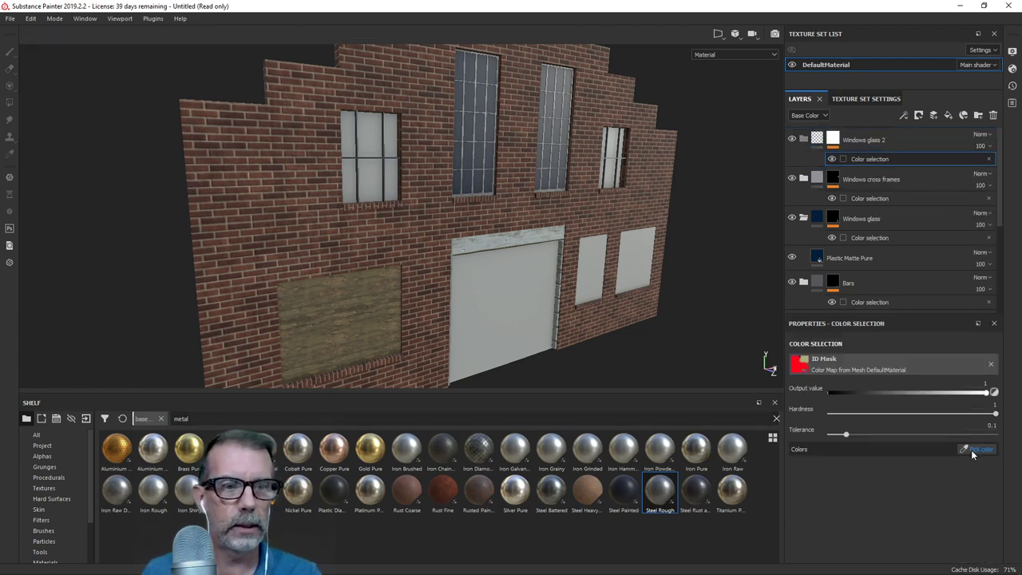
left_click(971, 450)
left_click(367, 174)
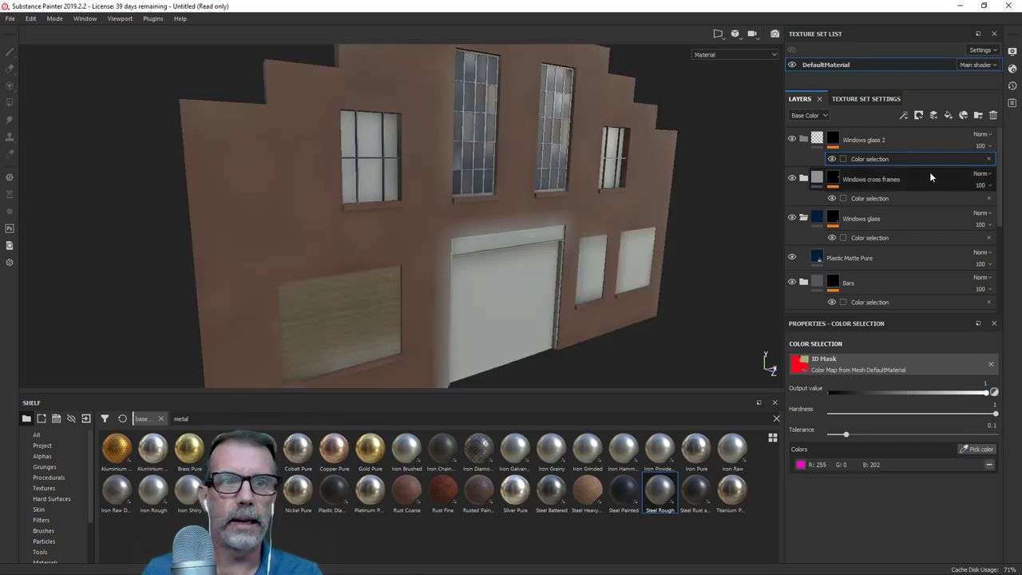
Search the shelf for "plastic" and add the Plastic Glossy Pure material to the Windows glass 2 folder
left_click(773, 418)
type("plastic")
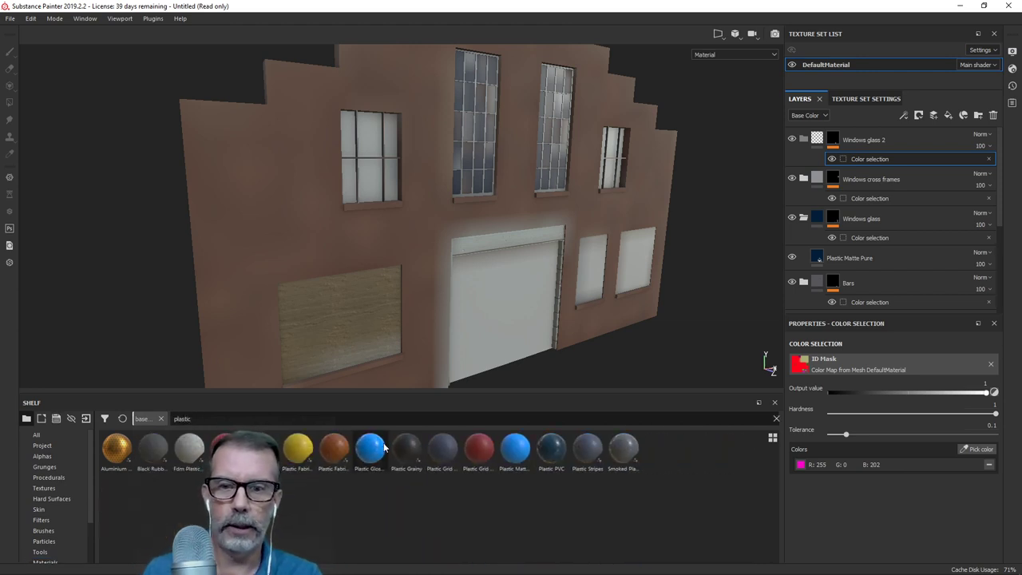
left_click_drag(378, 454, 903, 144)
Darken the Plastic Glossy Pure base color to near-black blue (R 0.000, G 0.001, B 0.004) and check the windows from another angle
scroll(470, 244, "up", 5)
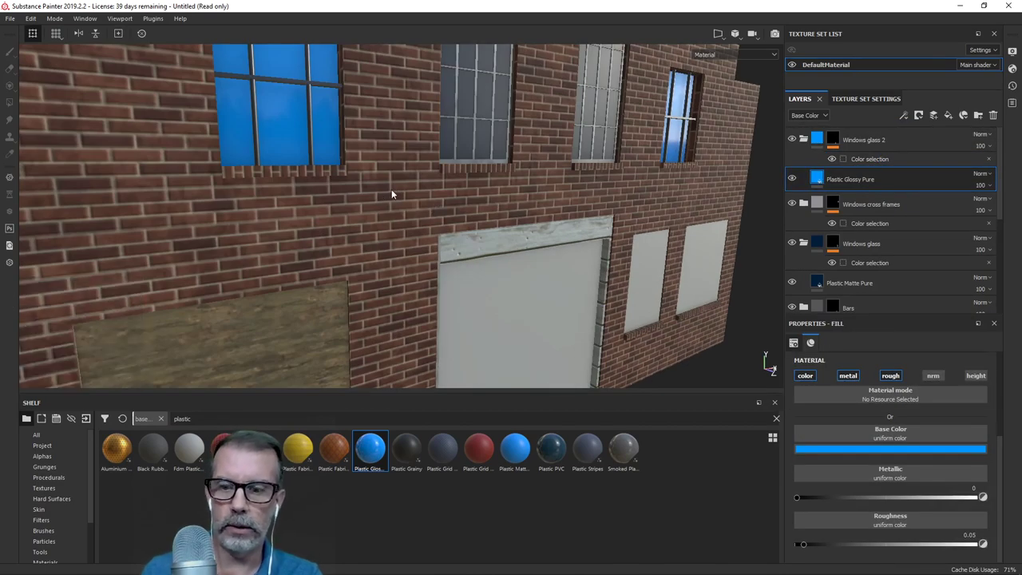
right_click_drag(392, 194, 316, 175, "shift")
left_click_drag(315, 176, 519, 243, "alt")
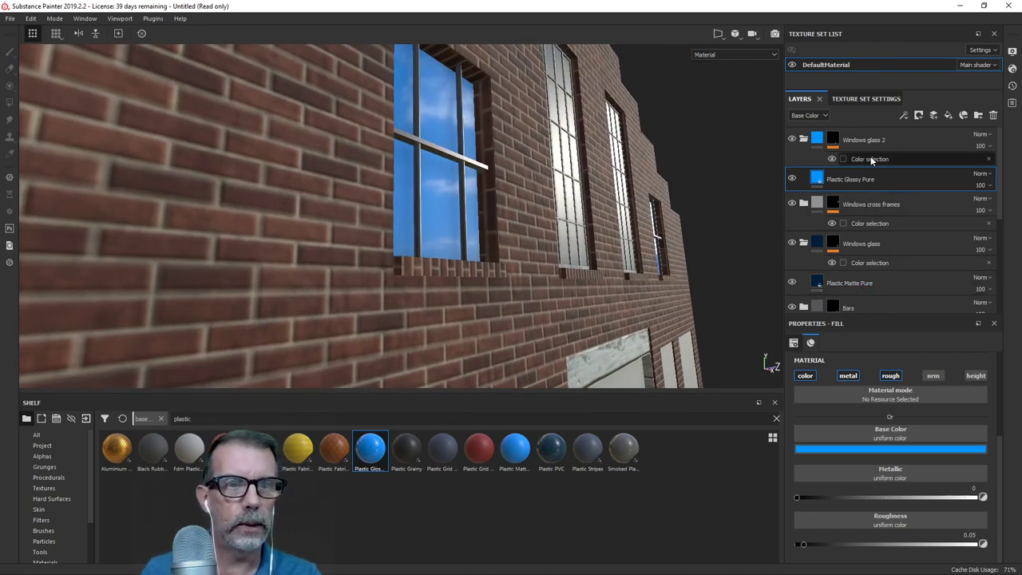
left_click(859, 450)
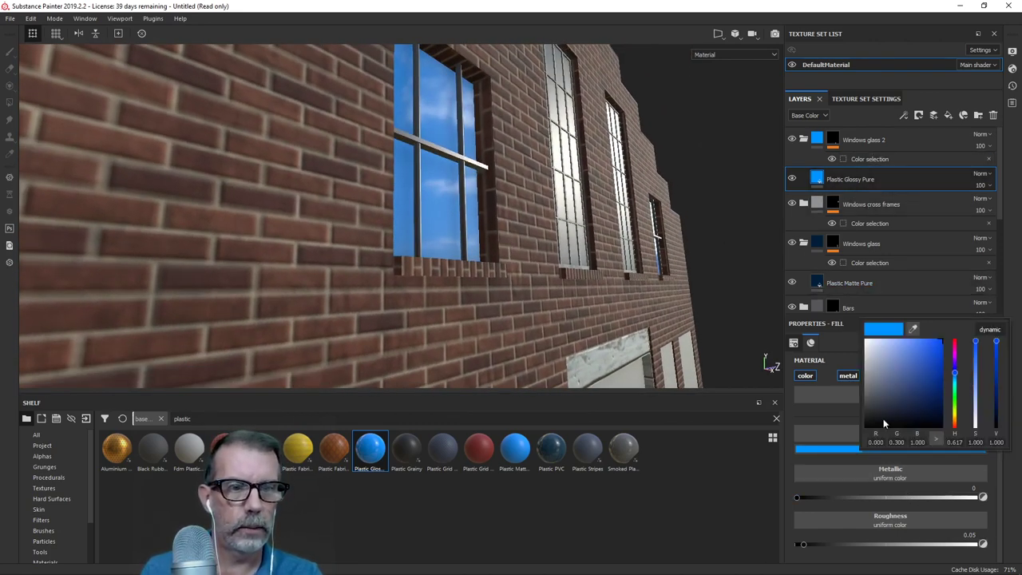
left_click_drag(938, 355, 937, 426)
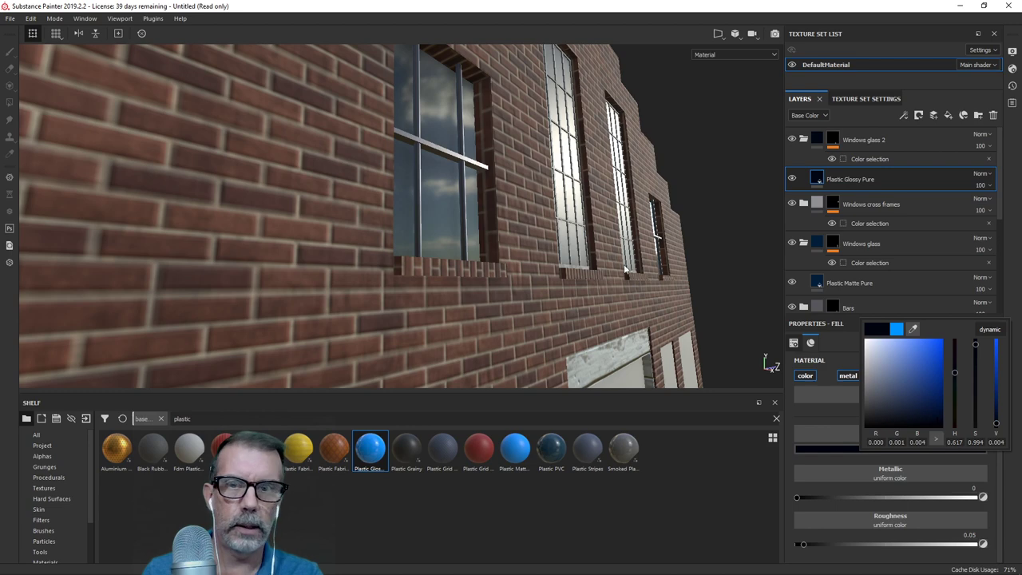
left_click_drag(588, 250, 552, 267, "alt")
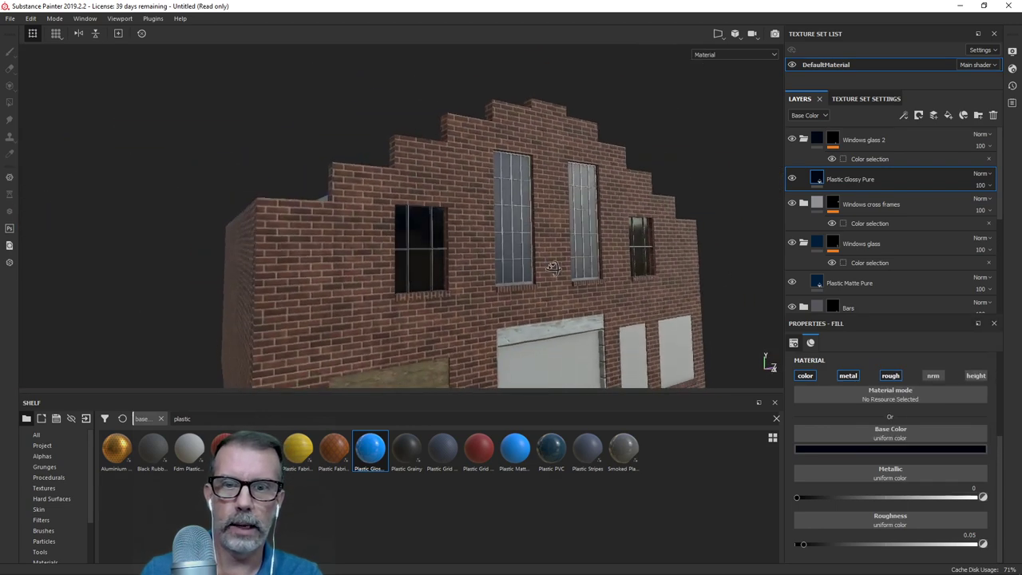
Lighten the Plastic Glossy Pure base color to a muted medium blue
left_click(885, 448)
left_click_drag(945, 421, 915, 395)
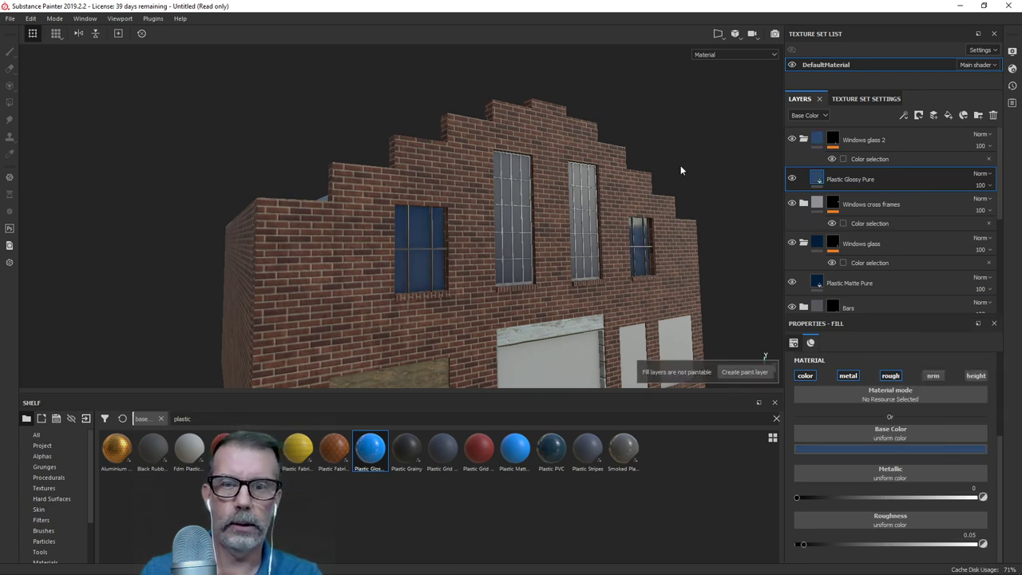
left_click_drag(674, 194, 584, 227, "alt")
left_click_drag(562, 300, 564, 268, "alt")
Save the project as "Warehouse 1 Ext" inside a new "Warehouse 1 Ext" folder in the Textures directory
key("ctrl+s")
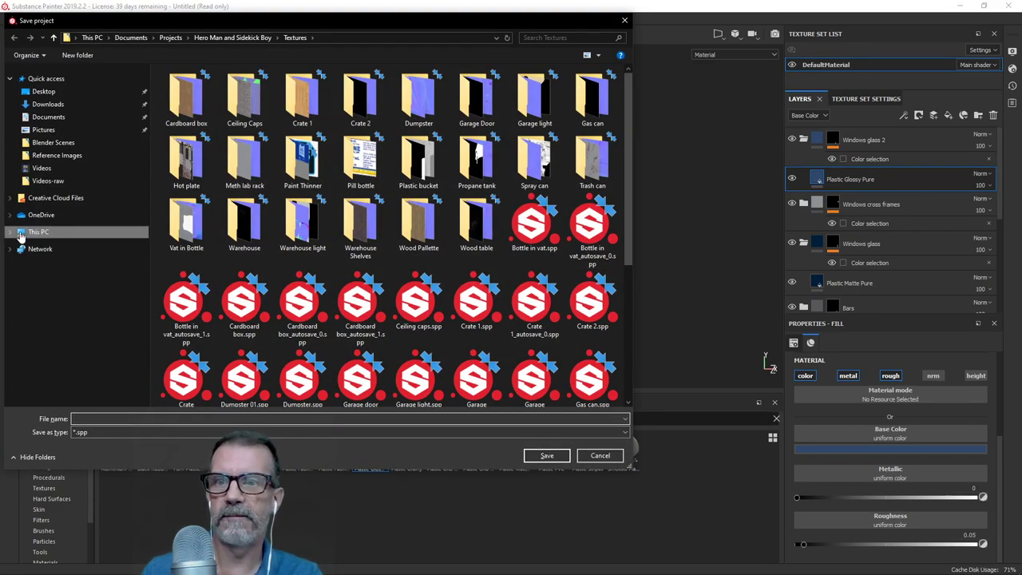
left_click(78, 55)
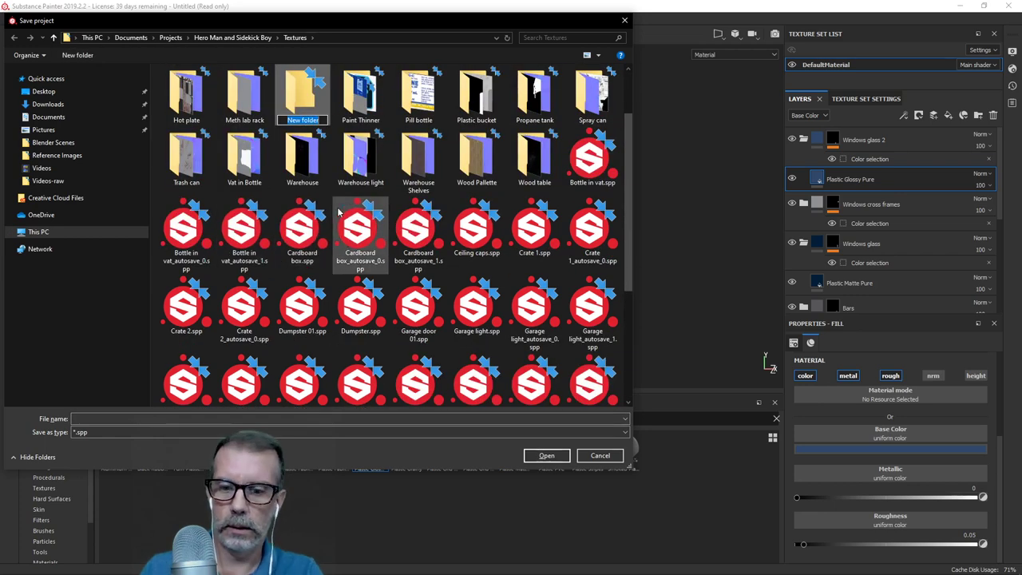
type("Warehouse")
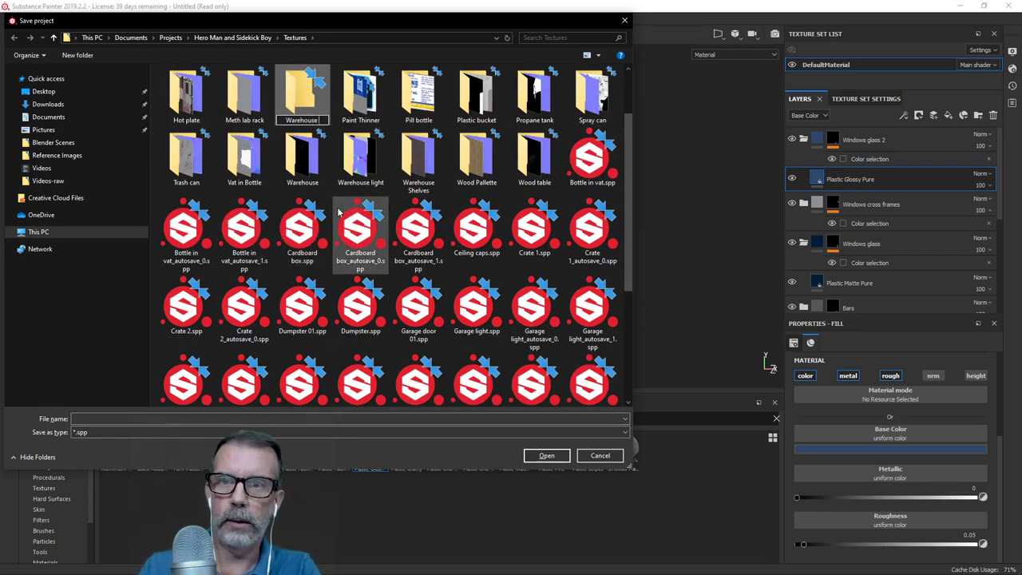
type(" 1 Ext")
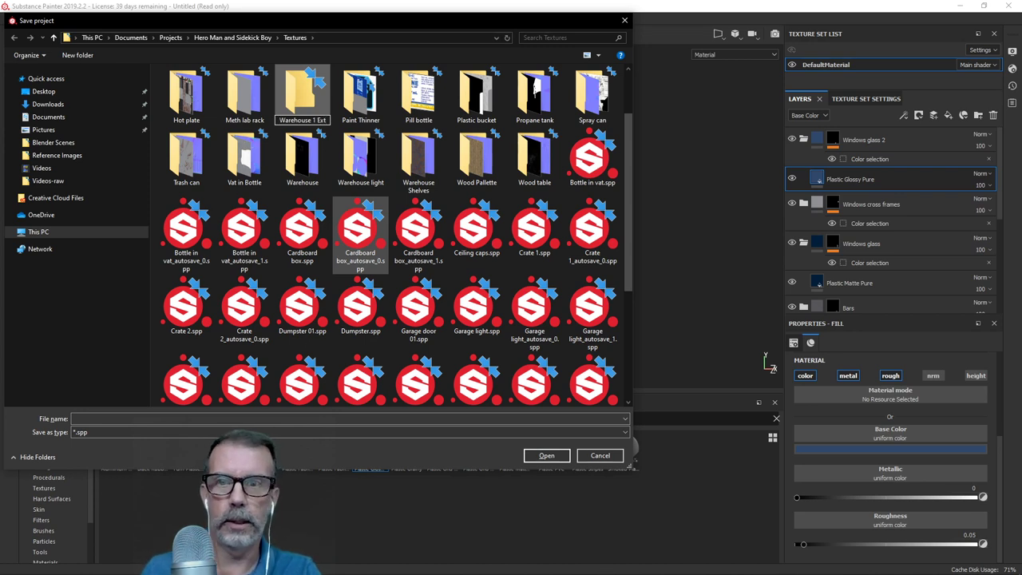
key("Return")
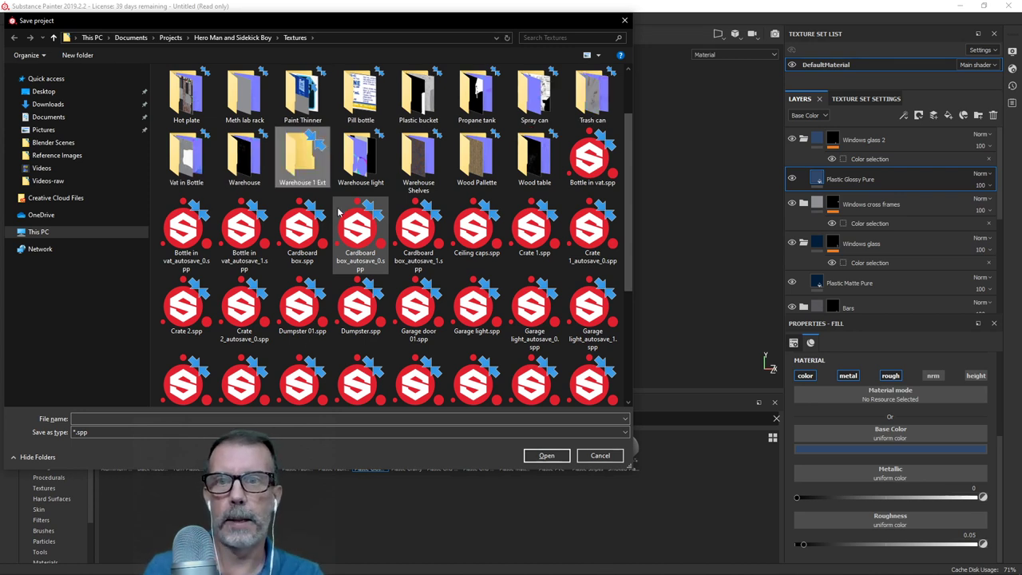
left_click(548, 456)
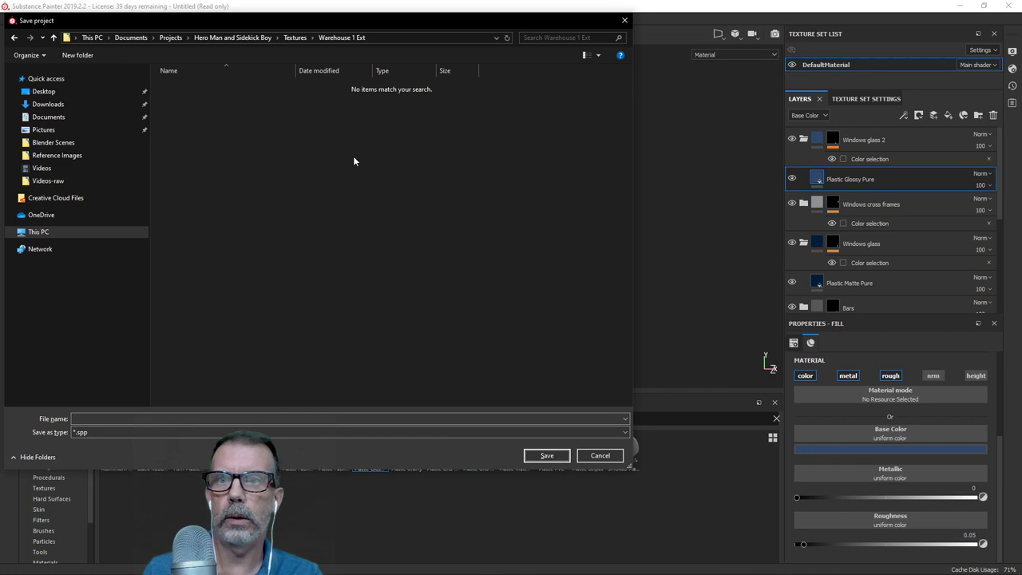
left_click_drag(382, 12, 534, 50)
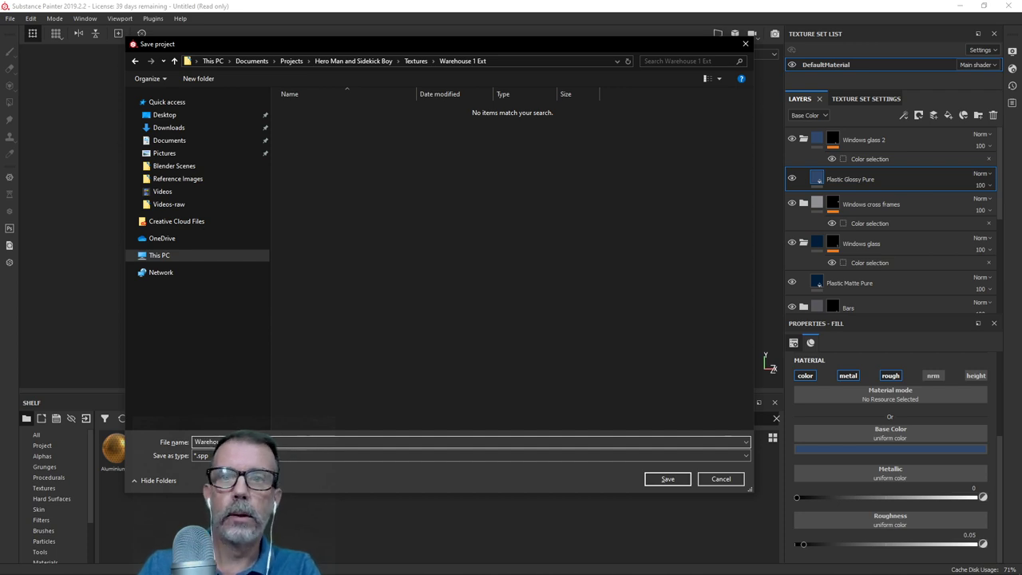
key("Return")
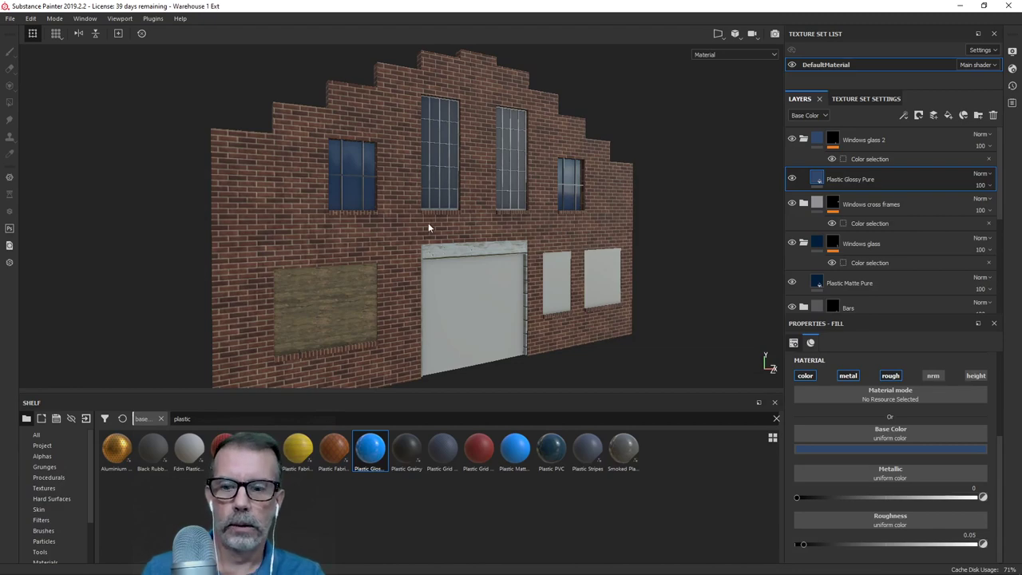
Create a top folder named "Window wood 2" for the boarded lower window next to the garage door
left_click_drag(429, 228, 471, 220, "alt")
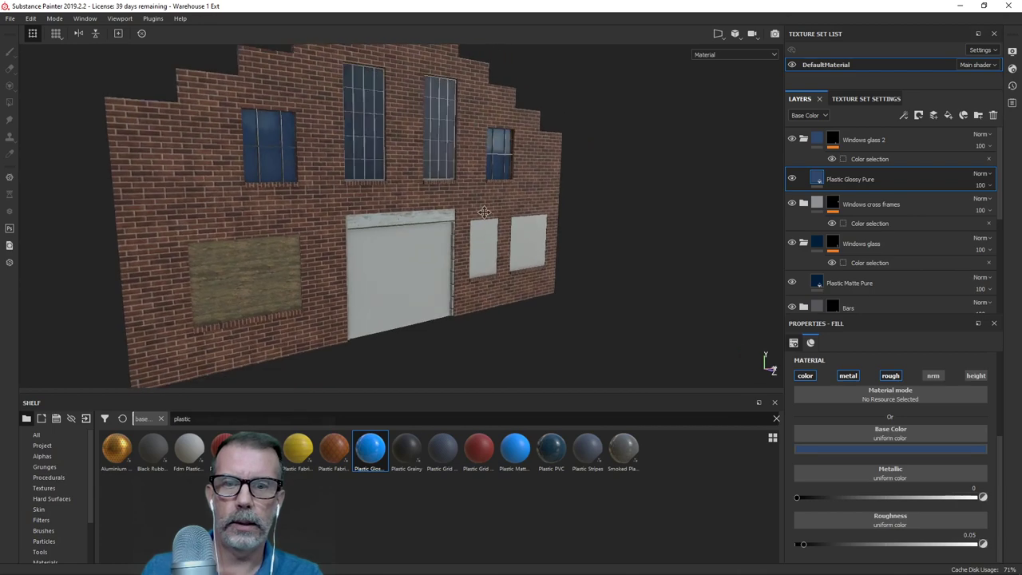
scroll(464, 210, "up", 4)
middle_click_drag(463, 210, 533, 180, "alt")
scroll(523, 196, "up", 3)
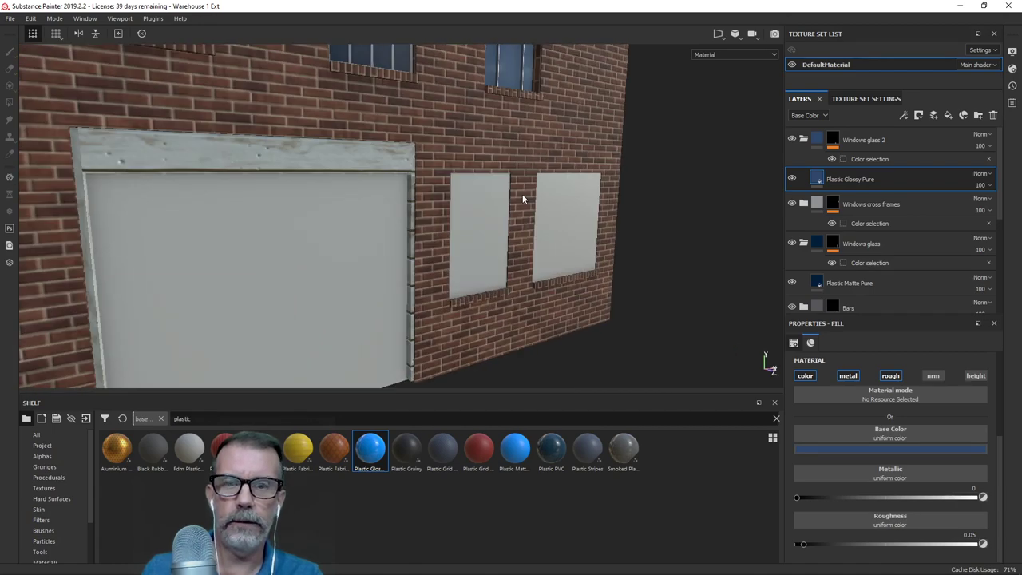
scroll(471, 215, "down", 3)
left_click(475, 217)
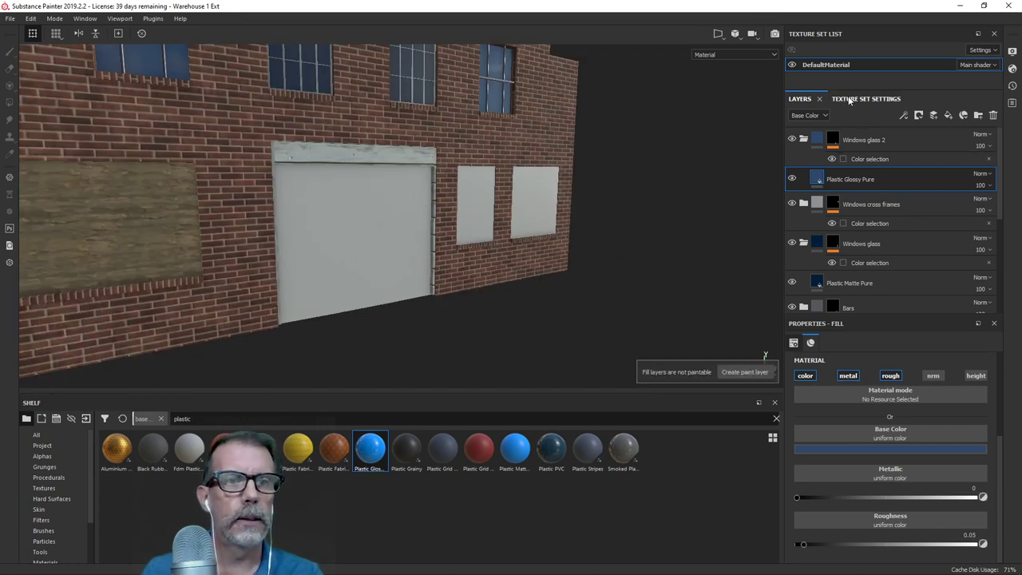
left_click(978, 115)
double_click(839, 140)
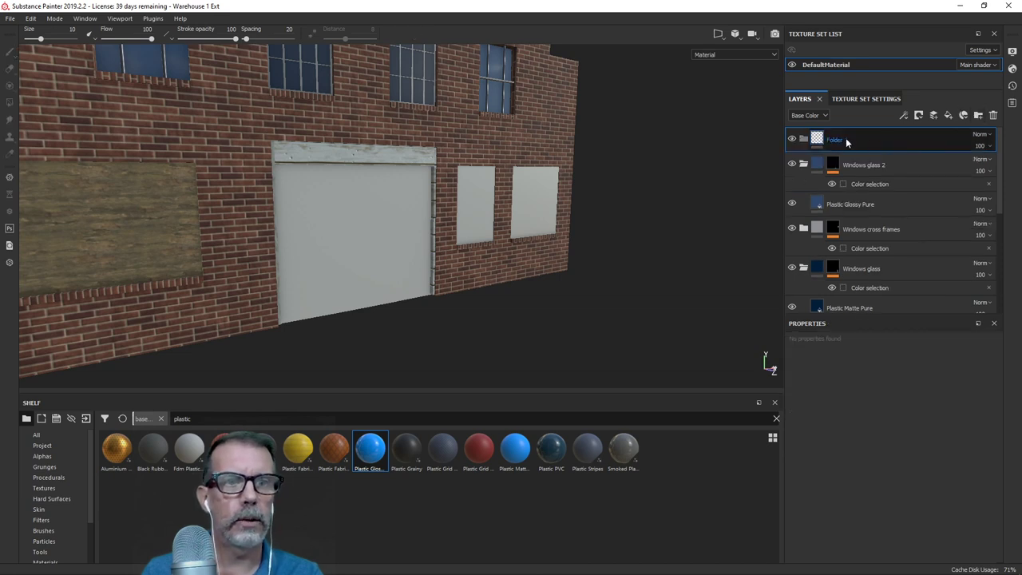
type("Window wood 2")
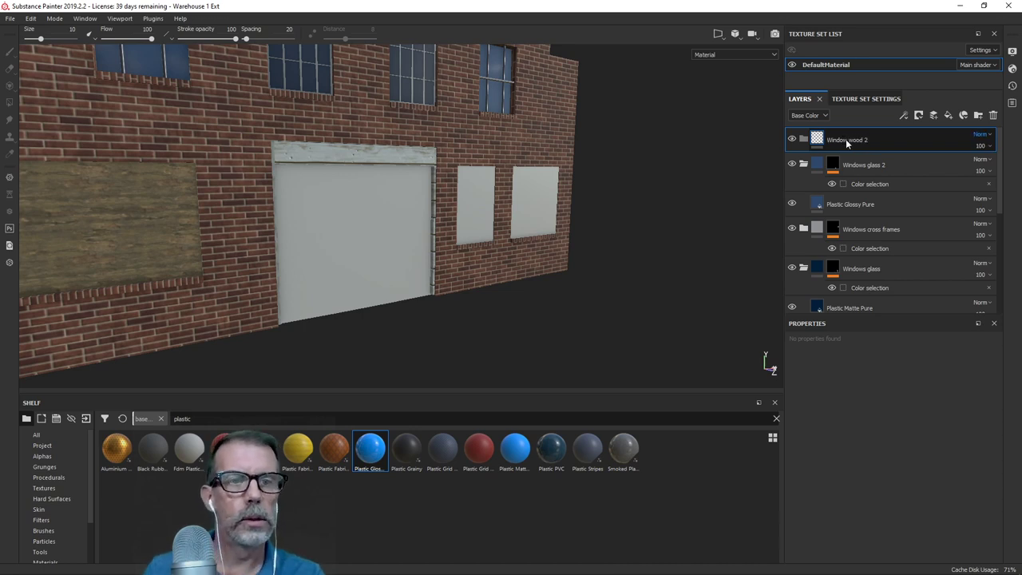
Mask the Window wood 2 folder with a color selection picking the lower window's cyan ID color (R 0, G 231, B 255)
right_click(847, 142)
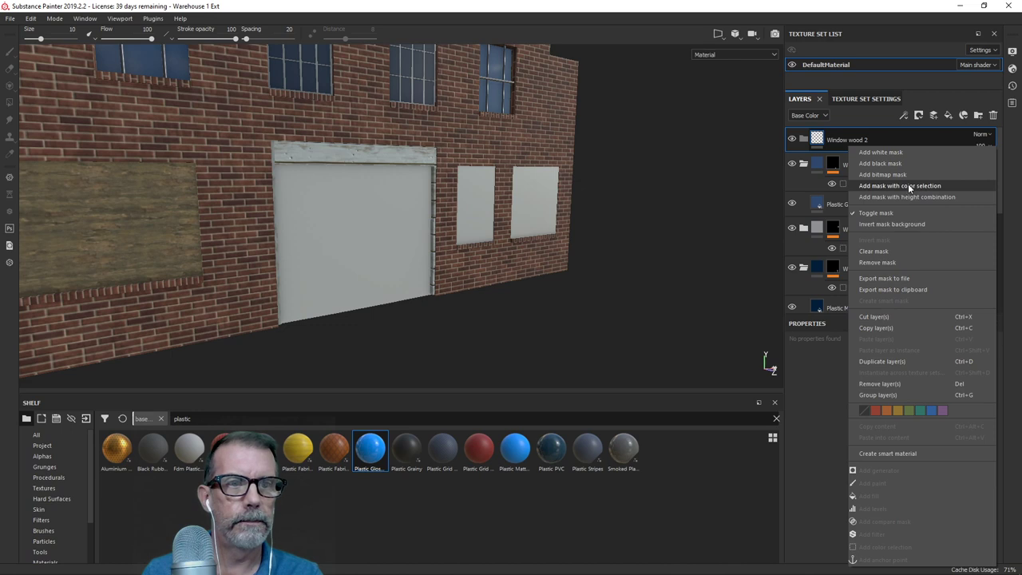
left_click(908, 186)
left_click(969, 449)
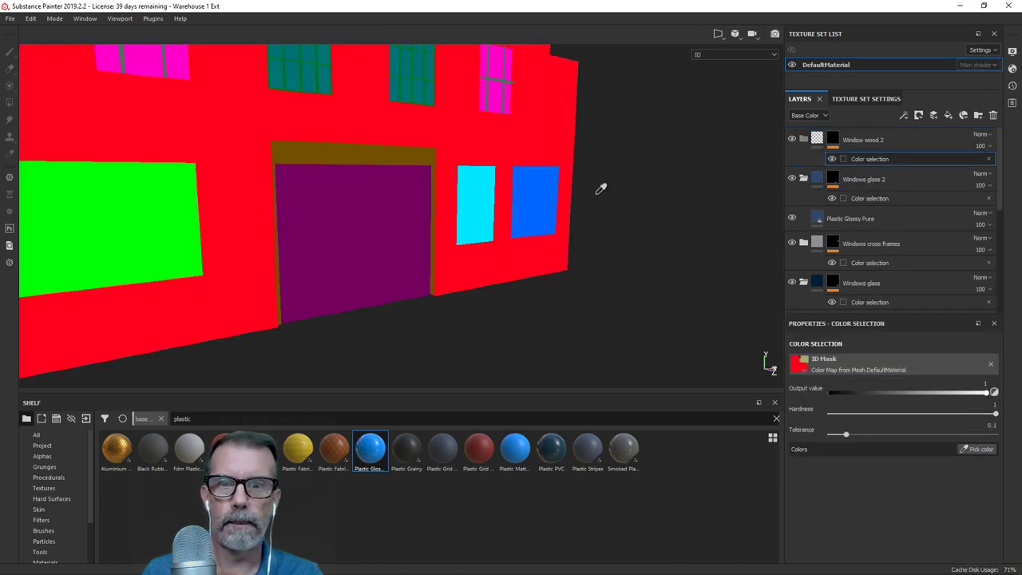
left_click(483, 205)
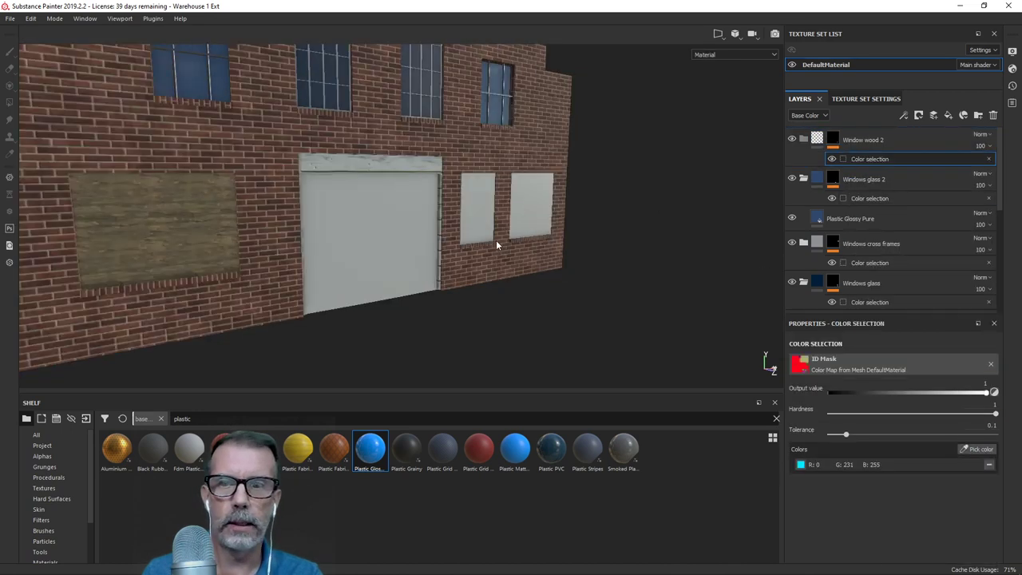
Search the shelf for "wood" and add the Rotten Wood material to the Window wood 2 folder
left_click(832, 139)
left_click(776, 418)
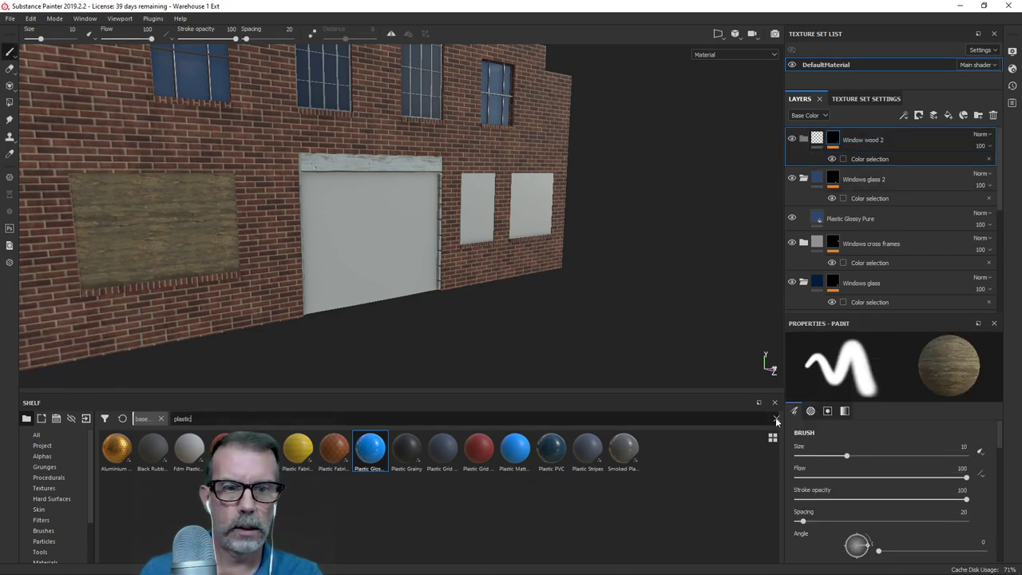
left_click(209, 418)
type("wood")
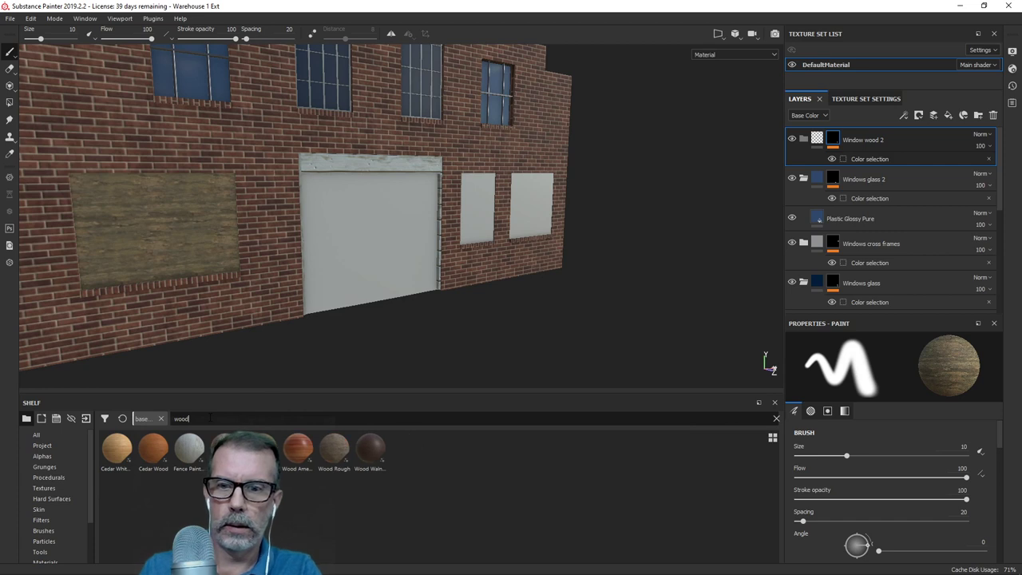
mouse_move(262, 448)
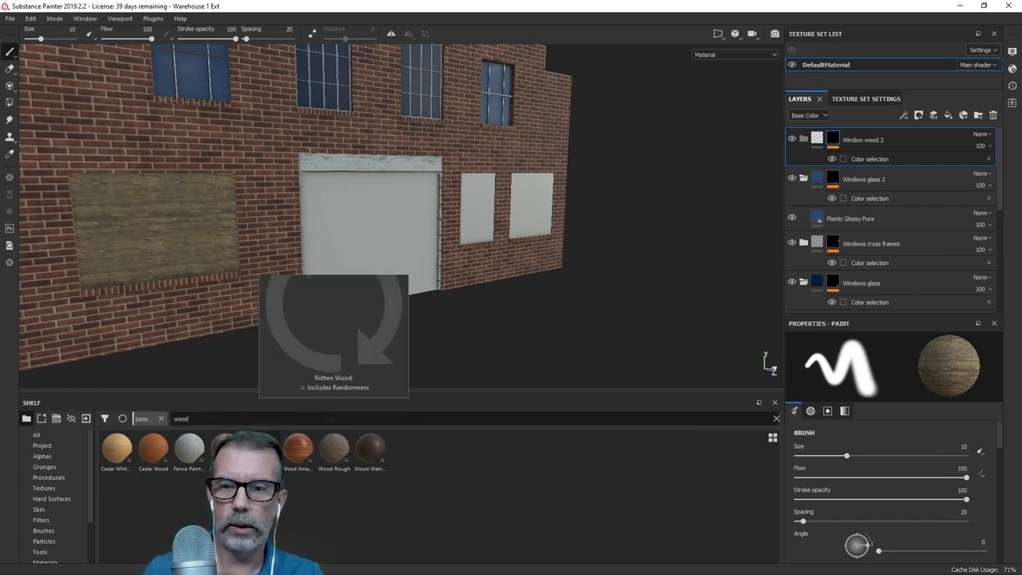
left_click_drag(262, 449, 893, 139)
scroll(512, 225, "up", 3)
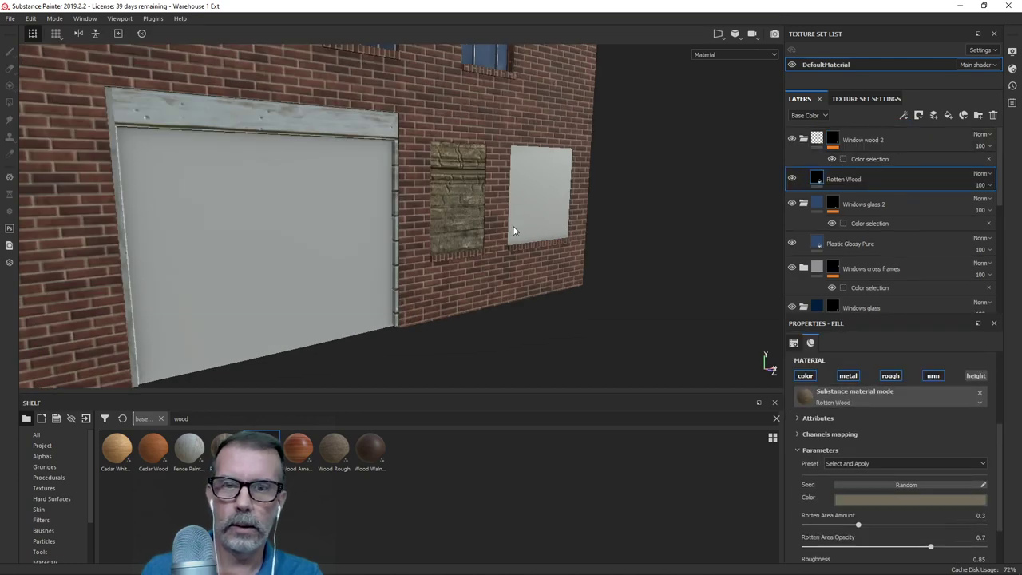
scroll(520, 226, "up", 2)
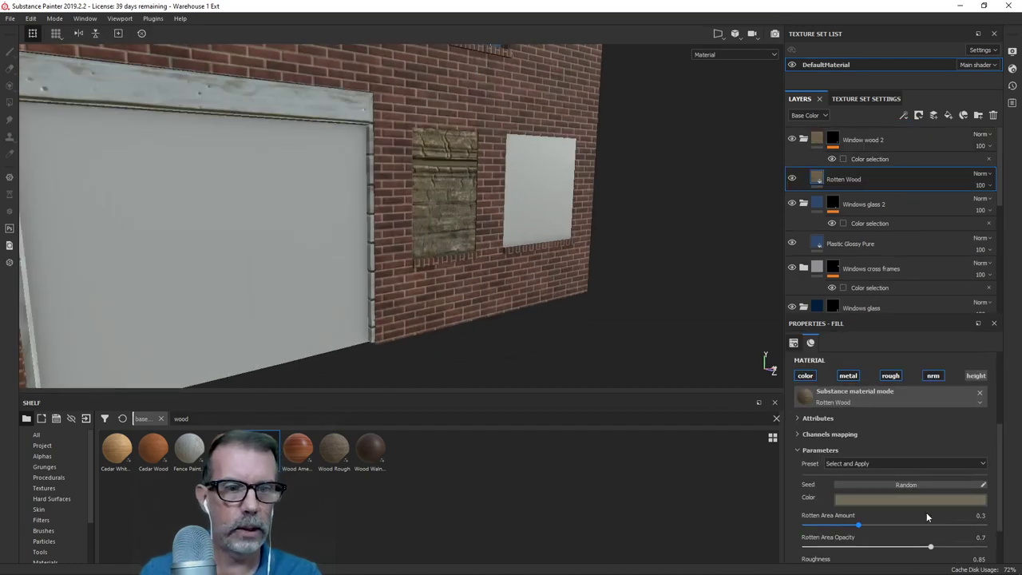
Rotate the Rotten Wood fill's UV mapping to 90 degrees
scroll(879, 310, "down", 1)
scroll(895, 256, "up", 1)
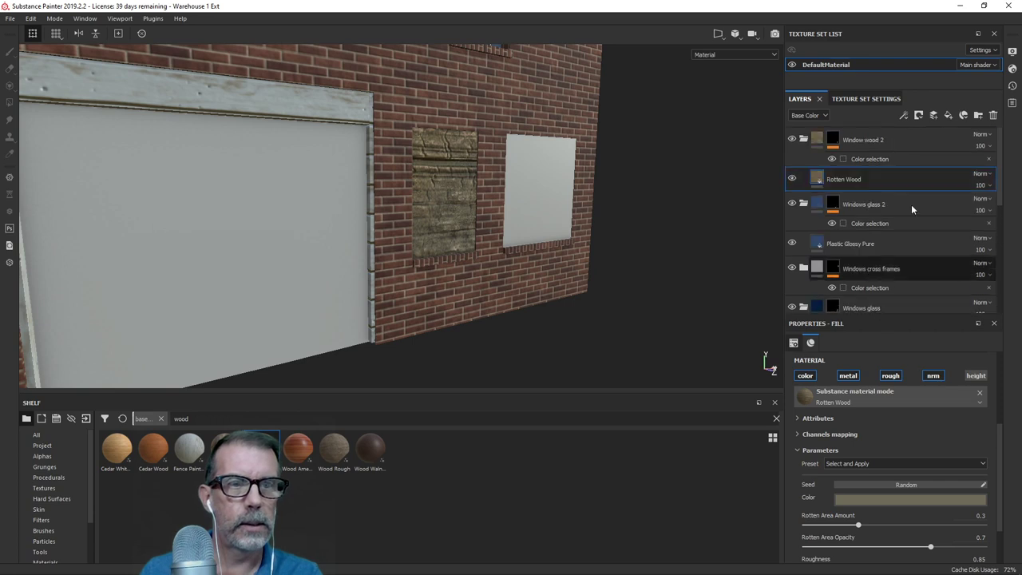
left_click(878, 141)
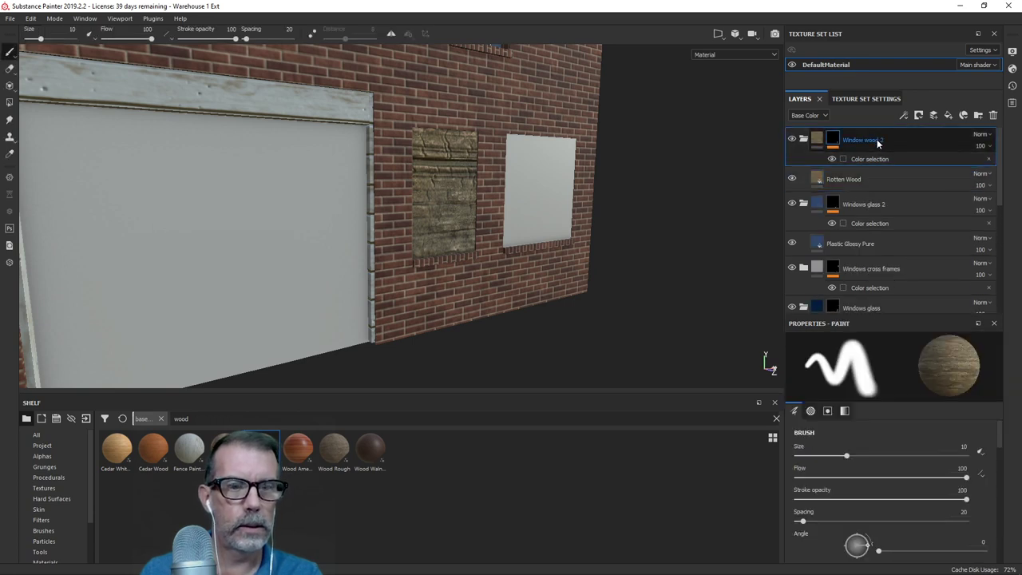
left_click(875, 159)
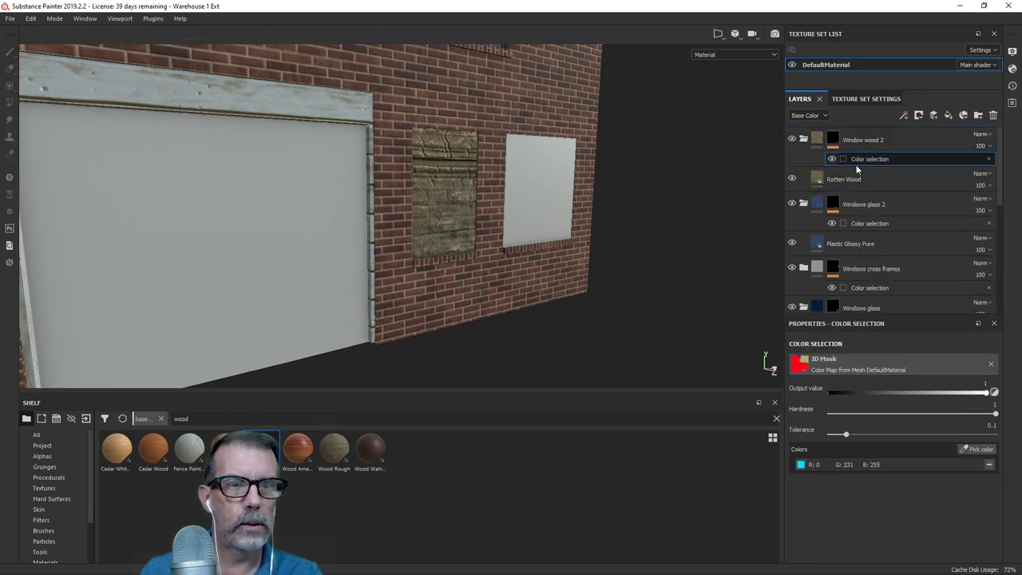
left_click(842, 179)
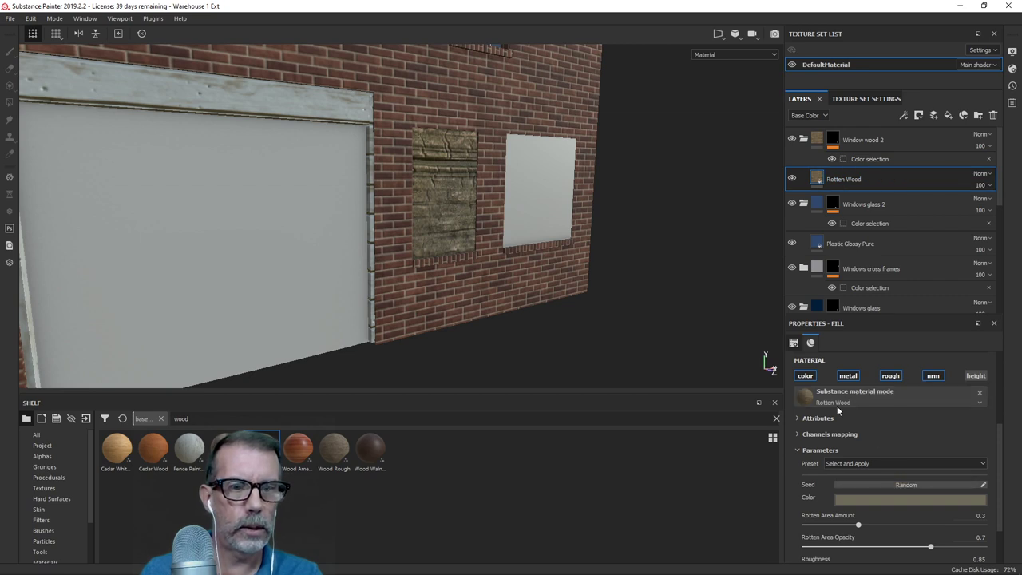
scroll(837, 405, "up", 3)
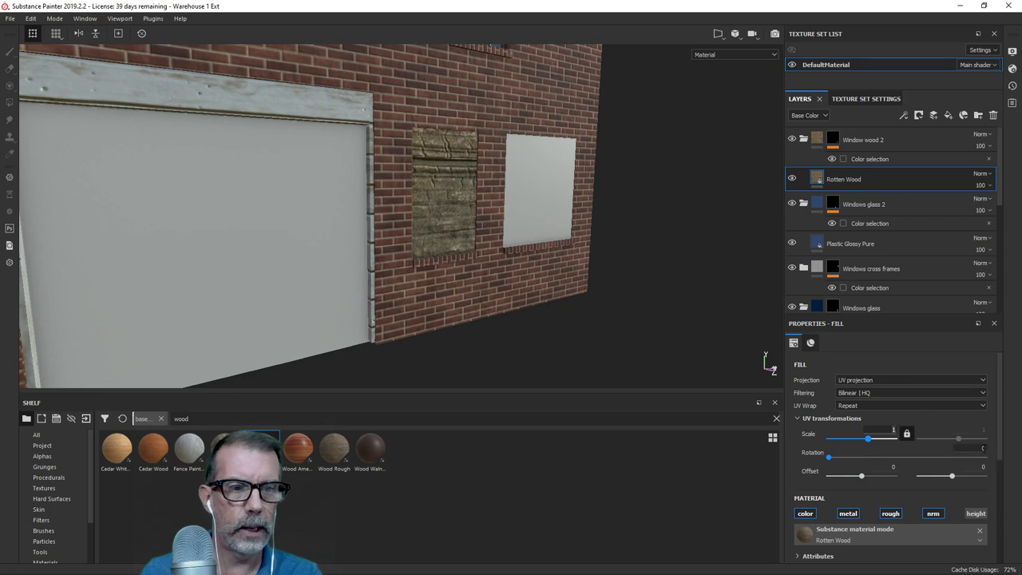
type("90")
key("Return")
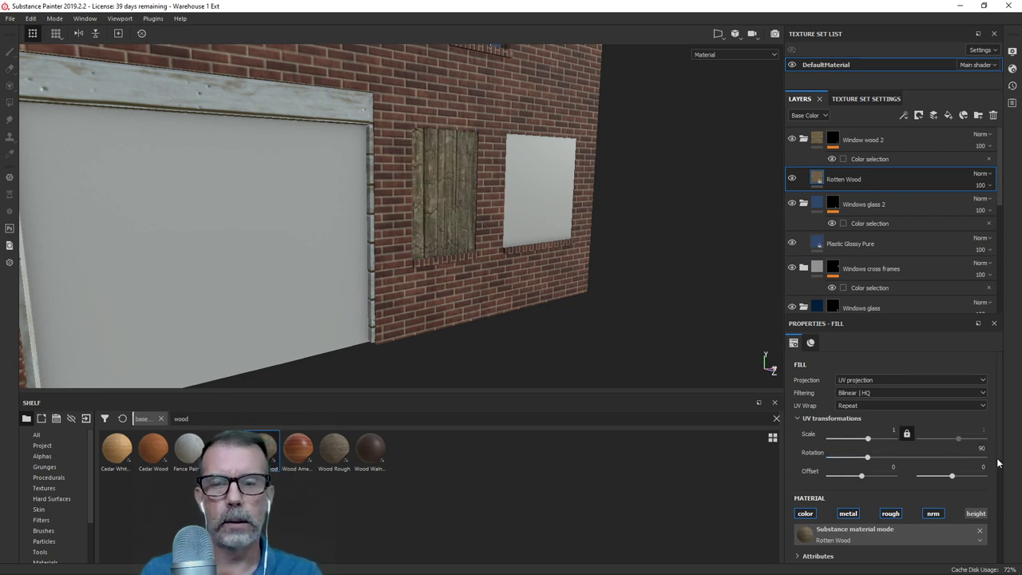
Increase the Rotten Wood fill's UV scale to 24.18
left_click_drag(615, 344, 213, 289, "alt")
scroll(484, 193, "up", 5)
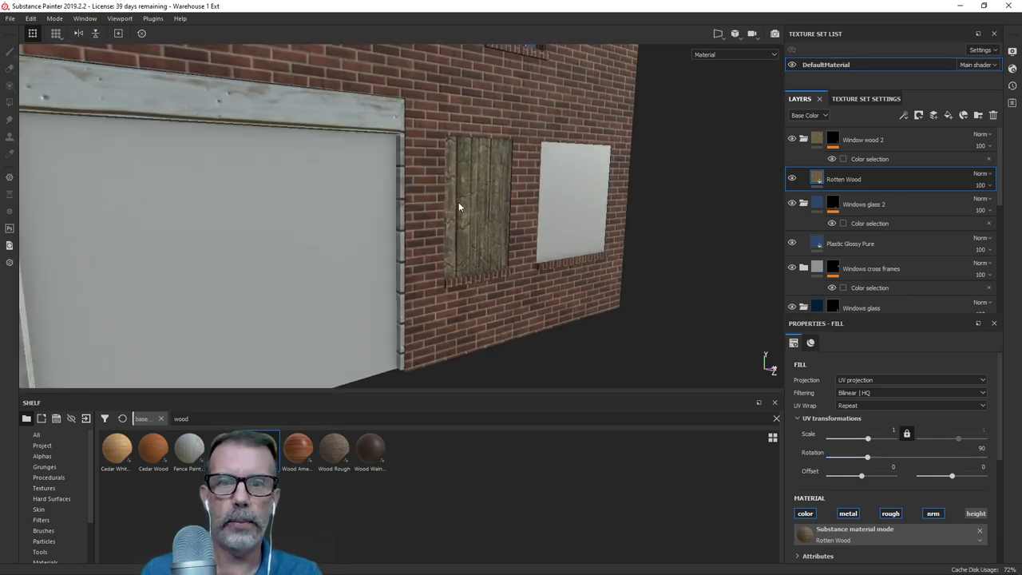
left_click_drag(876, 444, 880, 441)
Lighten the Rotten Wood color to a pale grey-beige (R 0.605, G 0.585, B 0.523)
scroll(921, 407, "down", 2)
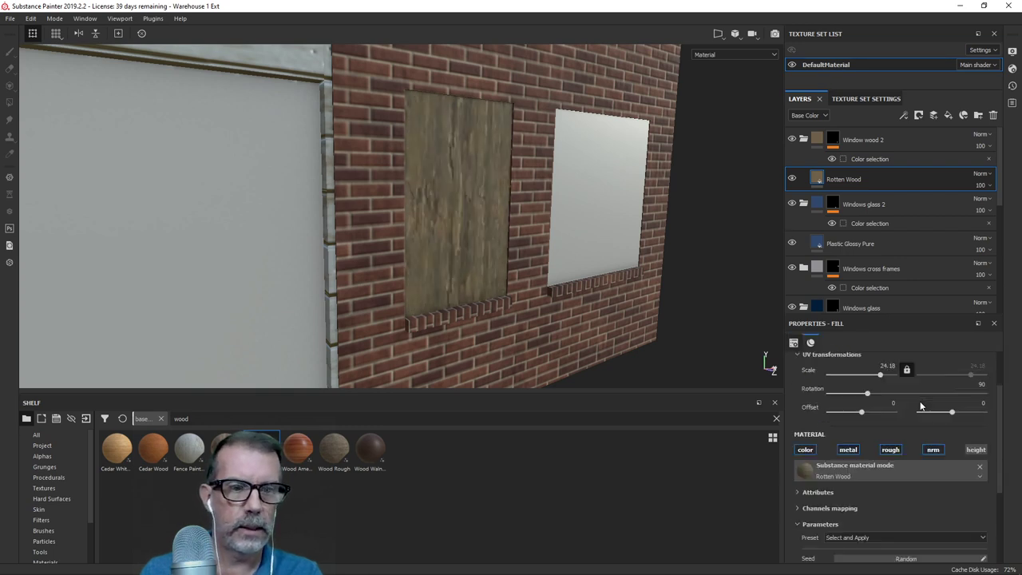
scroll(920, 407, "down", 4)
left_click(907, 445)
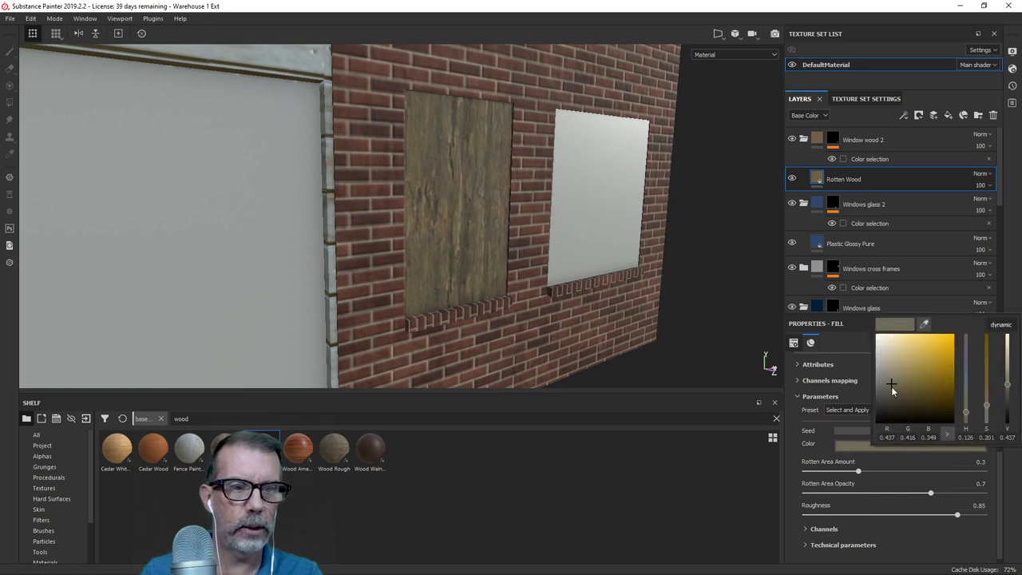
left_click_drag(893, 389, 885, 368)
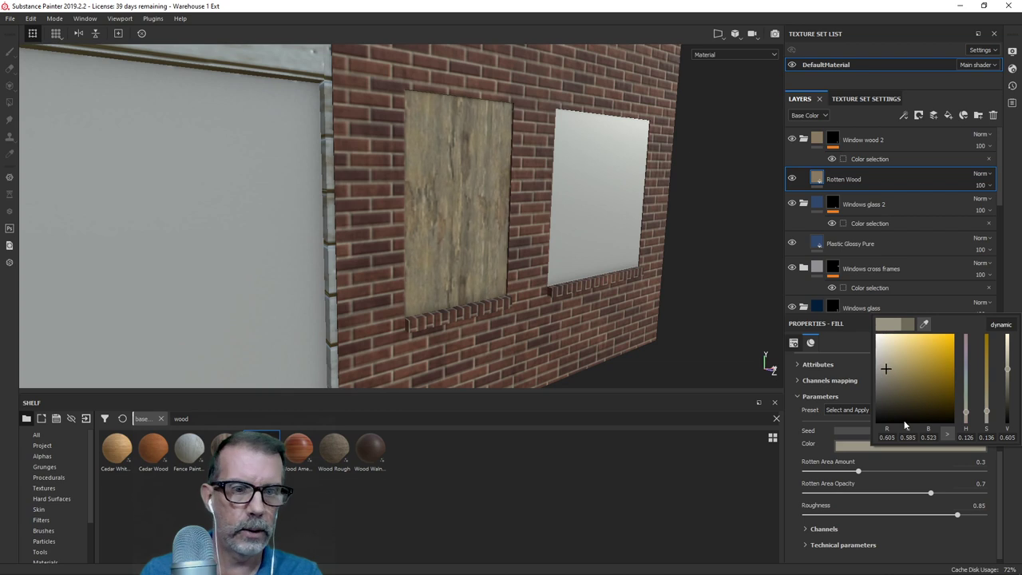
left_click(849, 372)
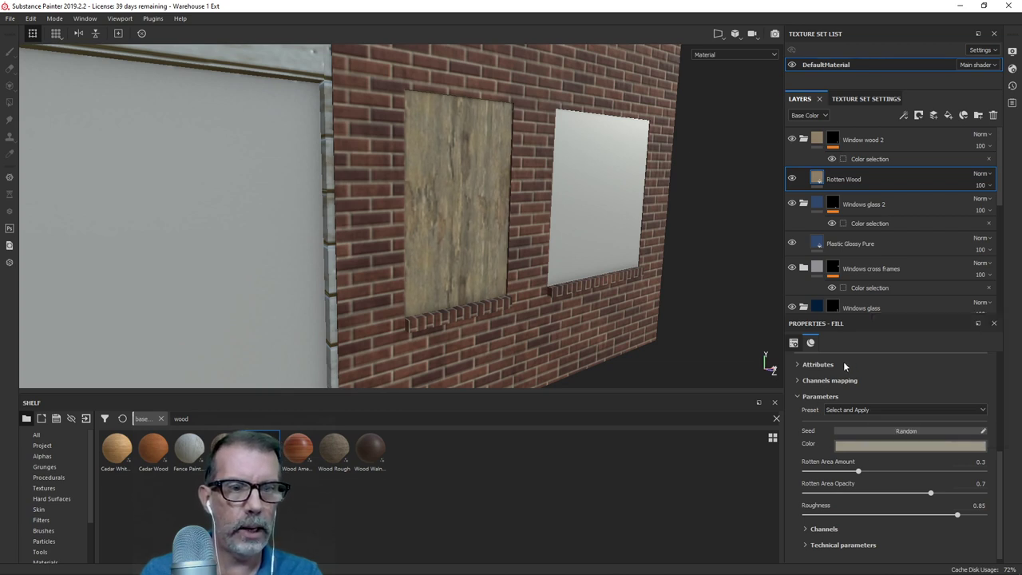
Turn off the roughness channel of the Rotten Wood fill layer
left_click(844, 364)
left_click(803, 365)
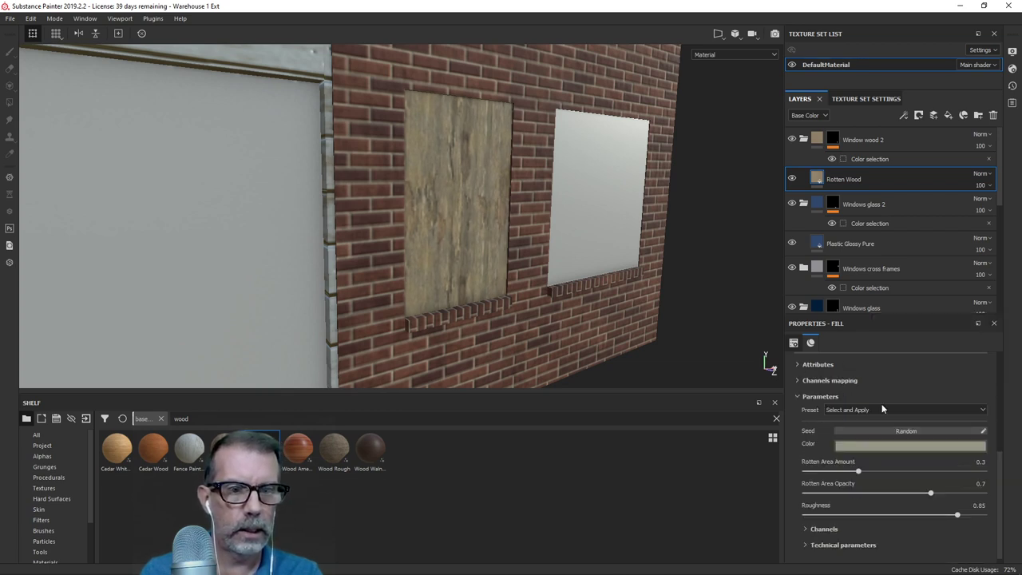
scroll(881, 409, "up", 4)
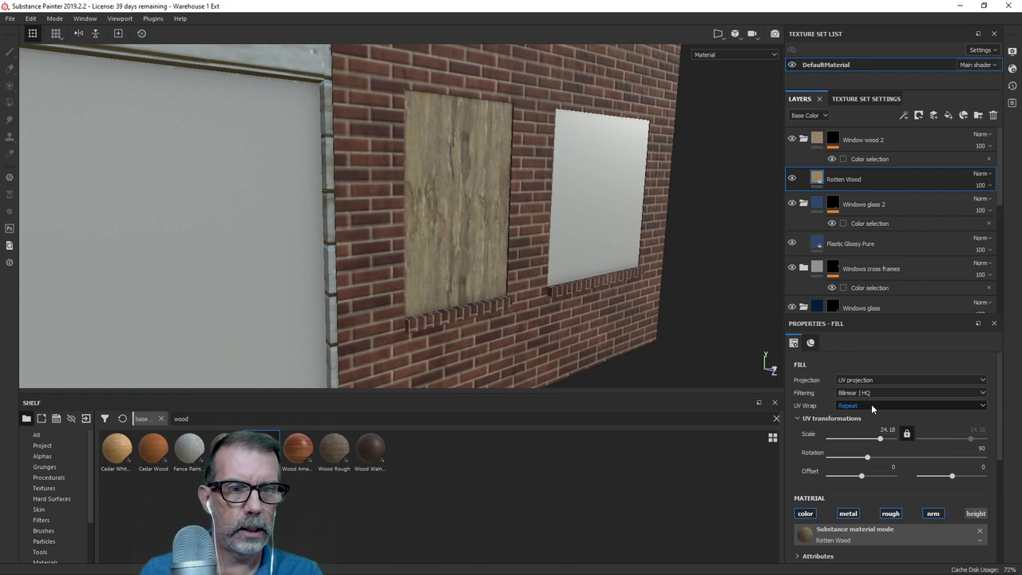
left_click(892, 514)
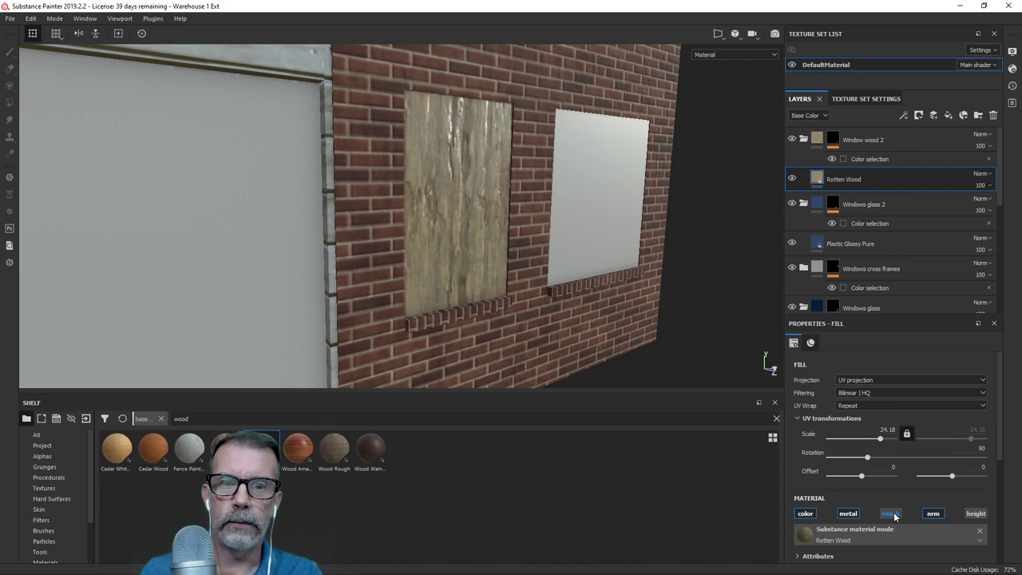
Turn the Rotten Wood fill's roughness channel back on and turn off its normal channel
left_click(893, 514)
left_click(934, 515)
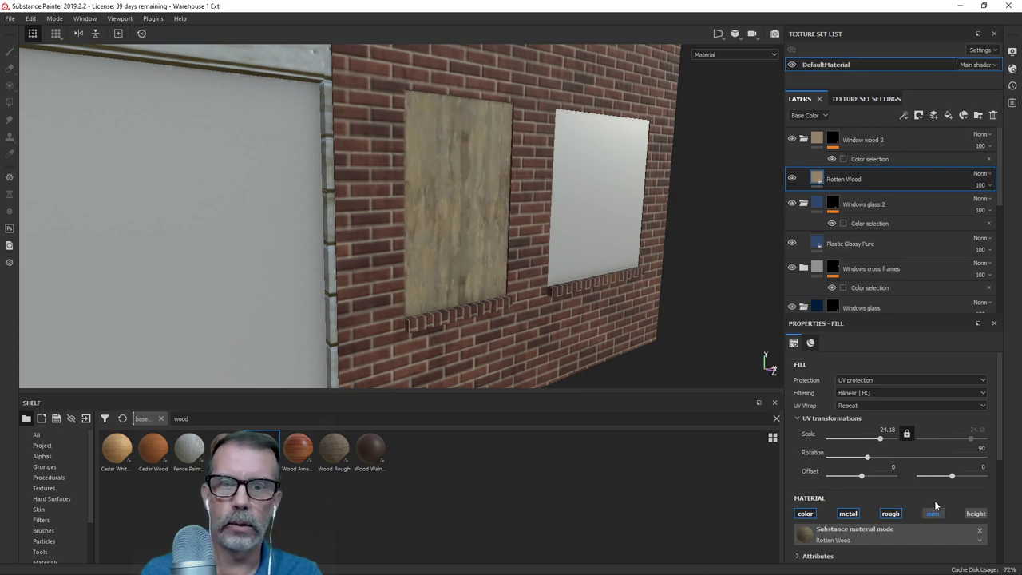
scroll(621, 284, "down", 10)
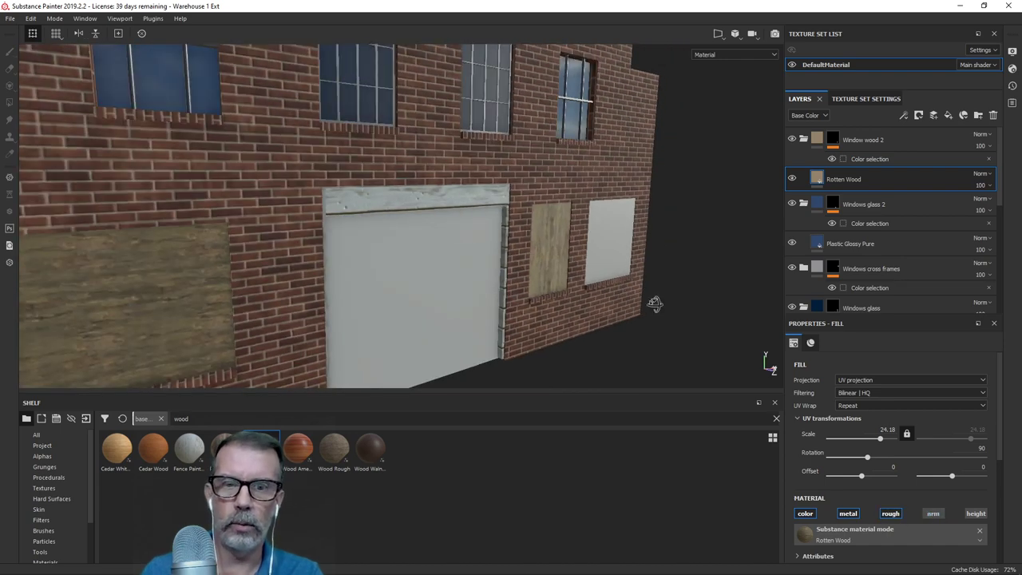
scroll(643, 297, "down", 5)
scroll(622, 280, "up", 6)
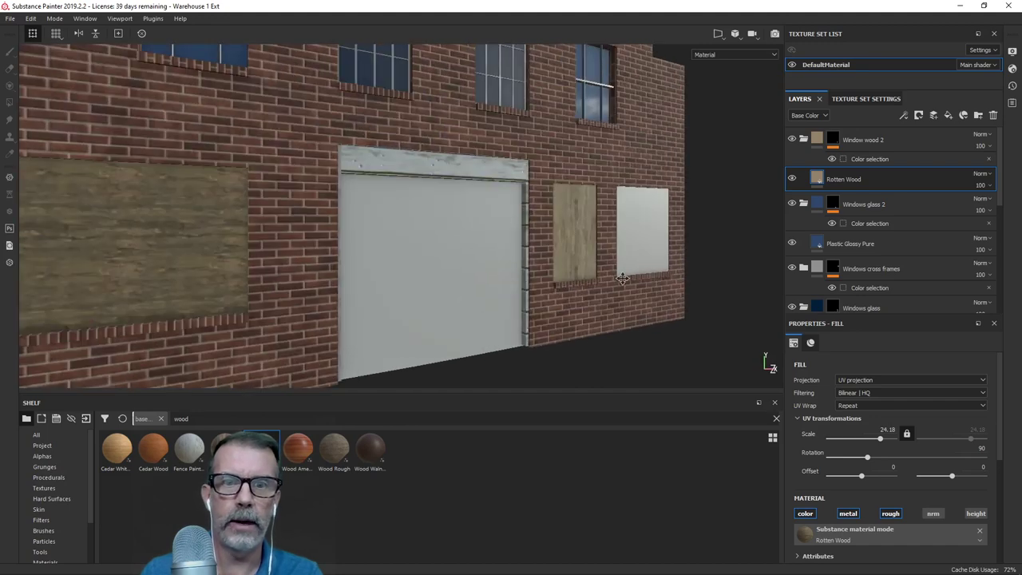
left_click_drag(622, 278, 616, 288, "alt")
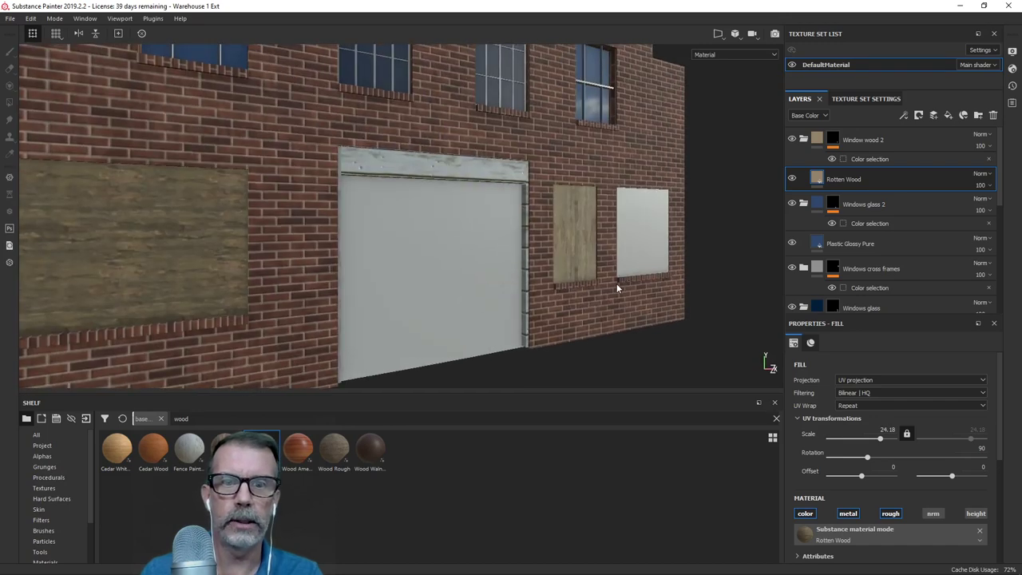
Set the UV scale of the Rotten Wood fill in the Window wood 2 folder to 22
left_click(886, 431)
type("22")
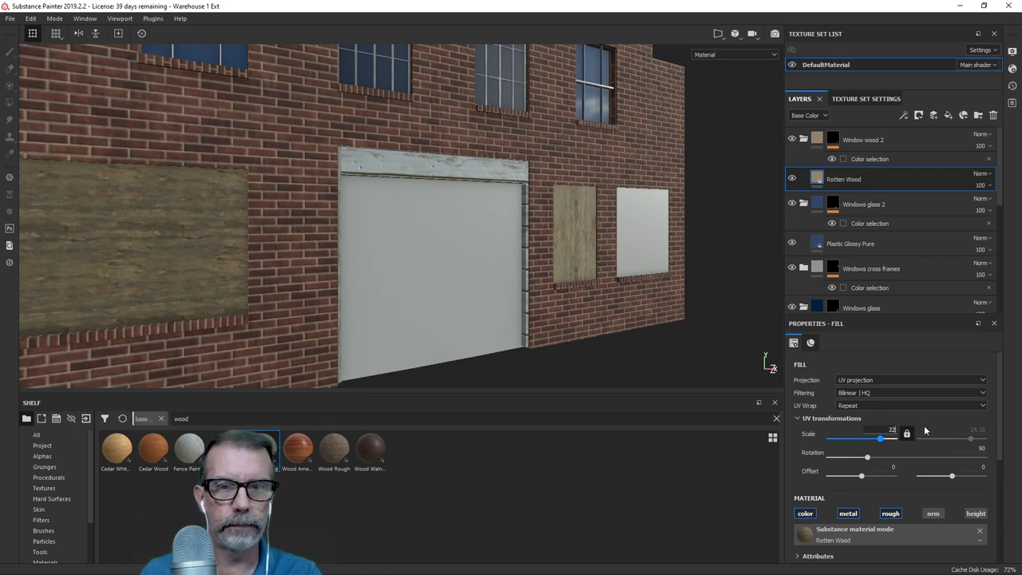
key("Return")
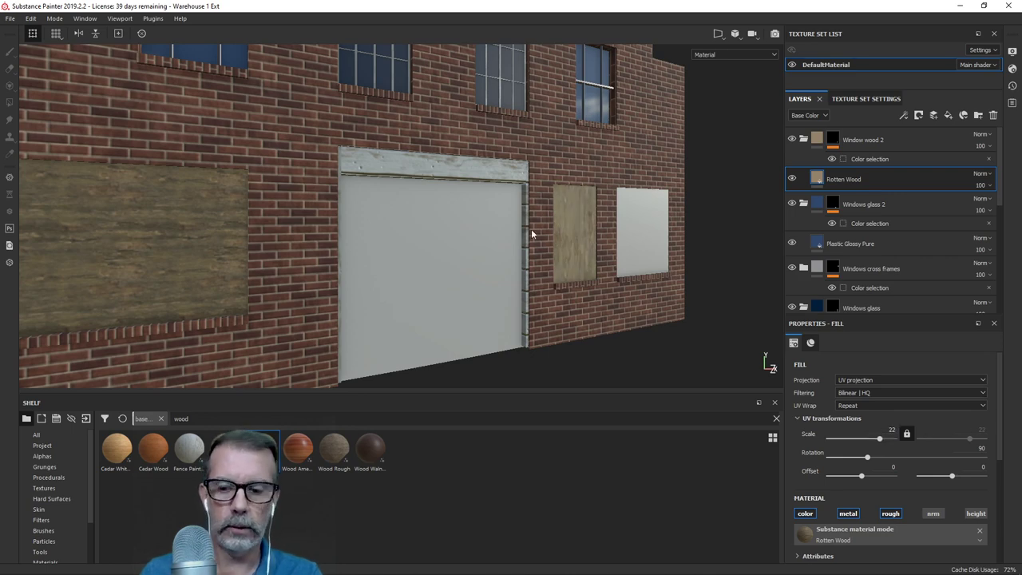
left_click_drag(535, 230, 547, 256, "alt")
scroll(579, 290, "down", 3)
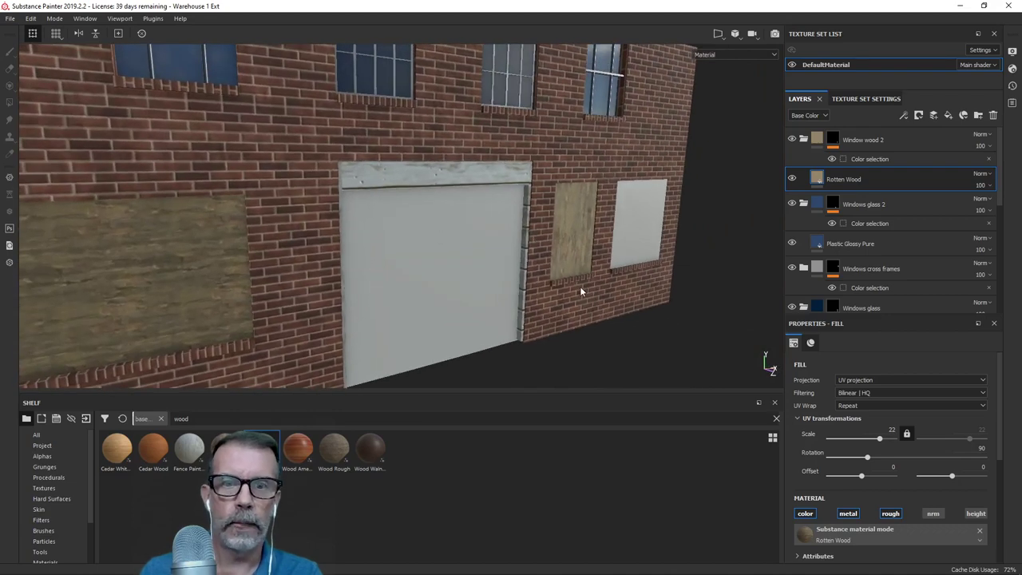
left_click_drag(580, 290, 559, 251, "alt")
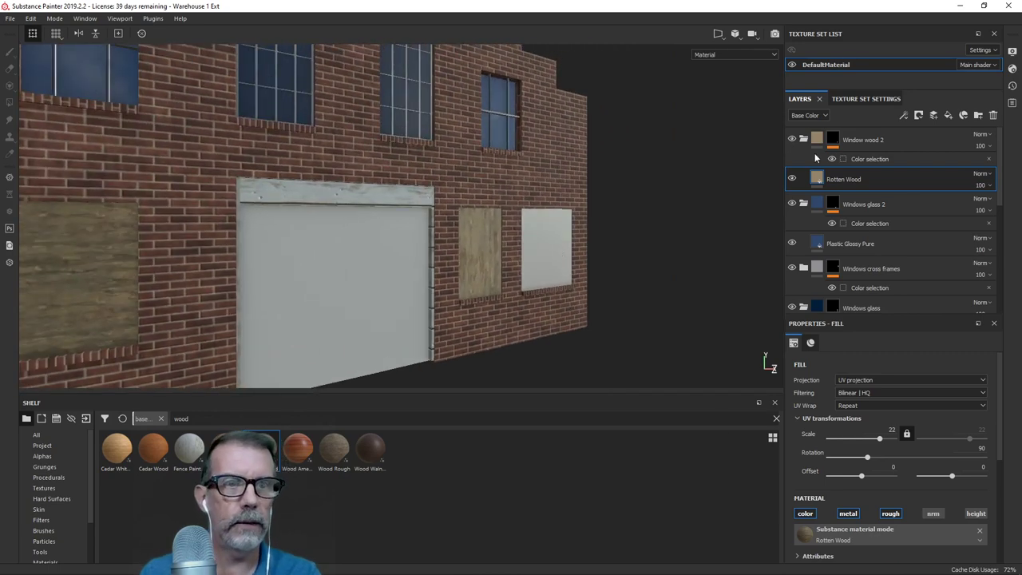
Collapse the Window wood 2 folder and add a new folder above it named Window wood 3
left_click(803, 141)
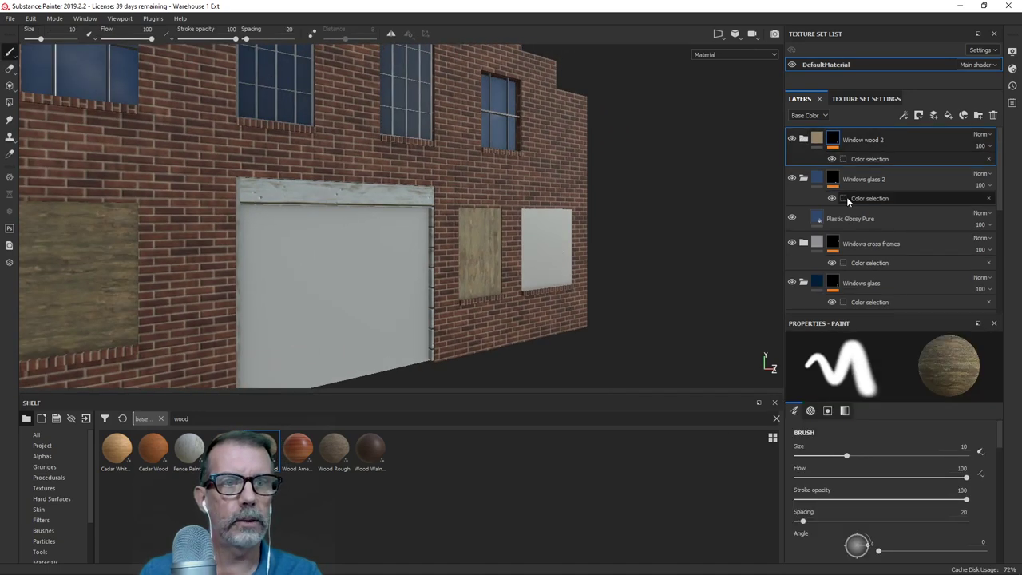
left_click(978, 115)
double_click(835, 139)
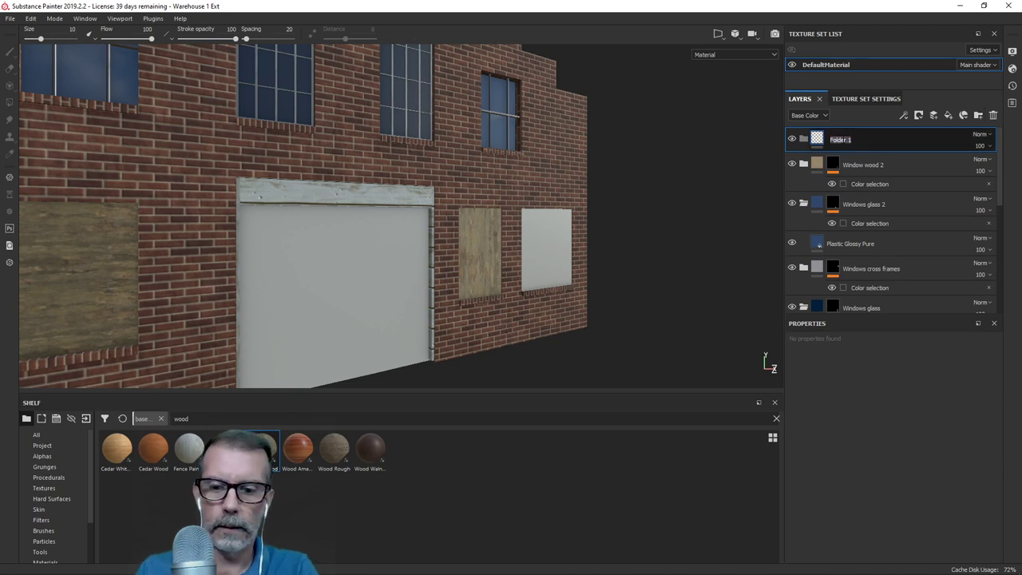
type("Window wood")
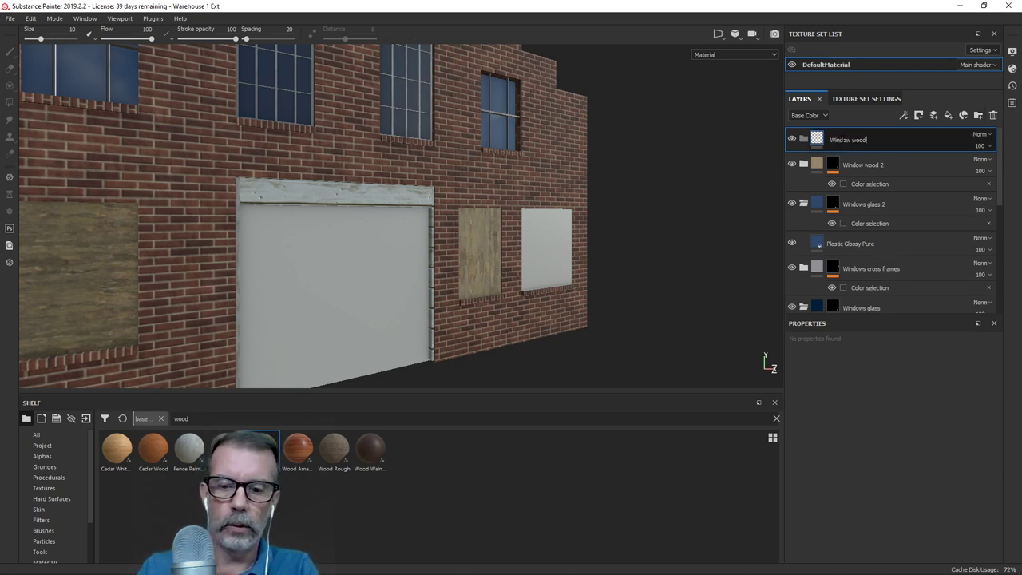
type(" 3")
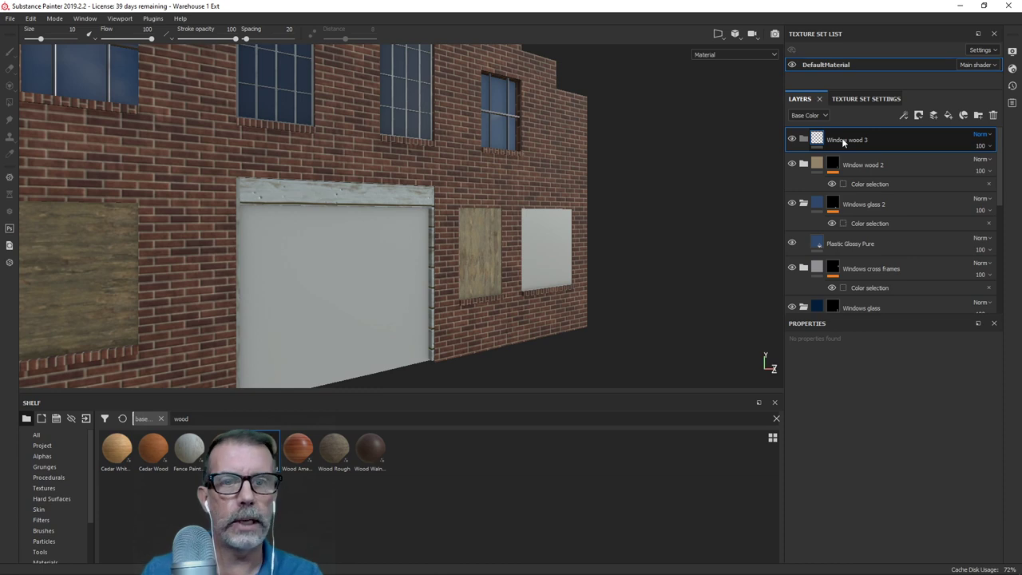
key("Return")
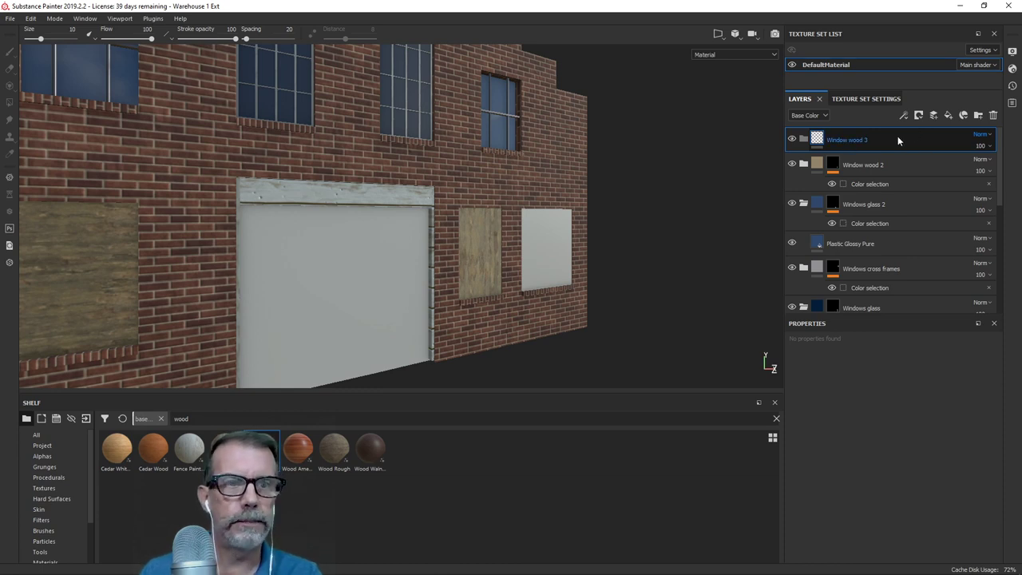
Mask the Window wood 3 folder by color selection, picking the blue ID color (R 0, G 104, B 255) of the remaining blank window
right_click(896, 138)
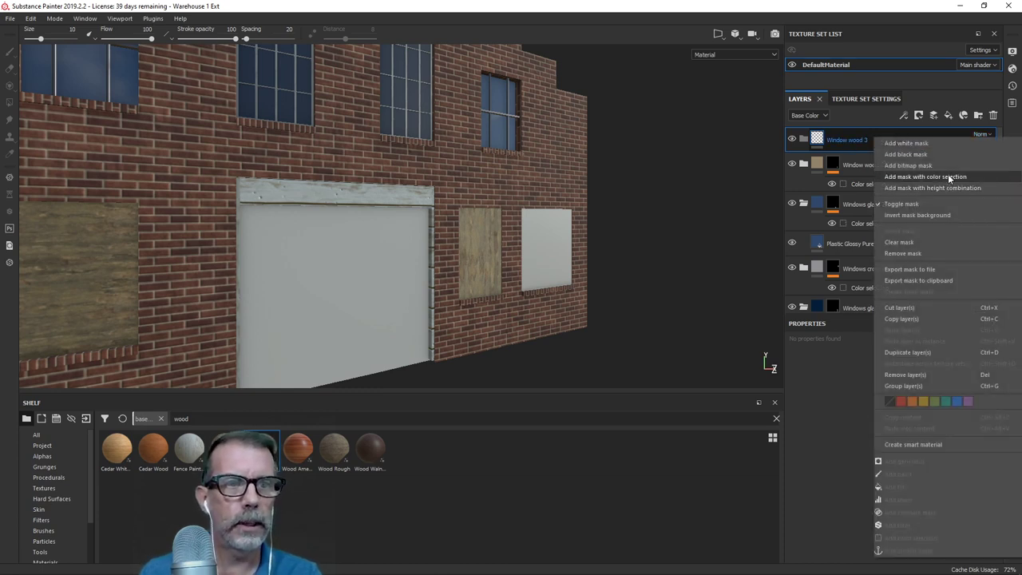
left_click(891, 176)
left_click(976, 452)
left_click(548, 240)
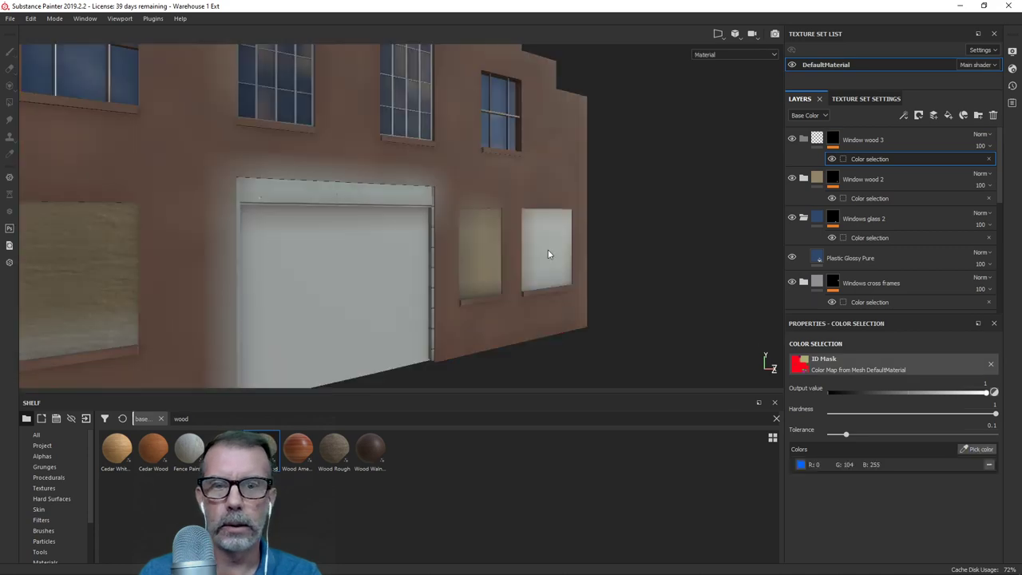
left_click_drag(638, 258, 637, 258, "alt")
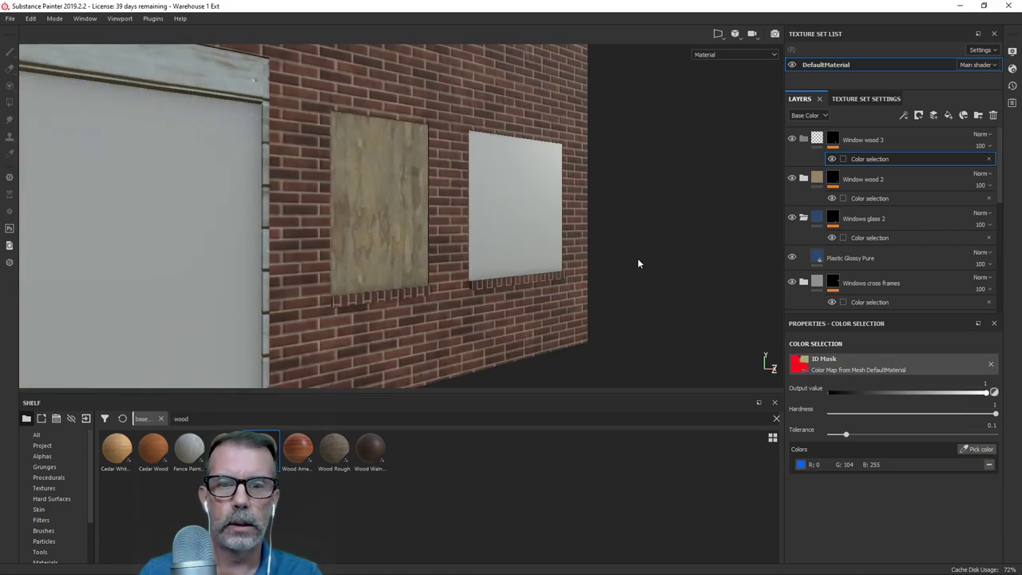
Add the Rotten Wood material as a fill inside the Window wood 3 folder and raise its UV scale to 20.27
left_click(868, 139)
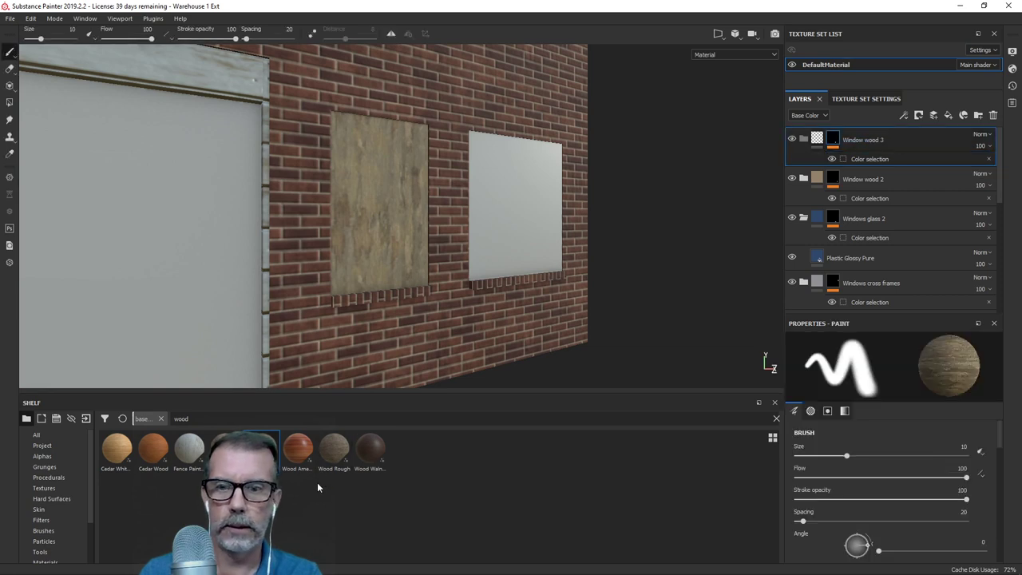
mouse_move(310, 454)
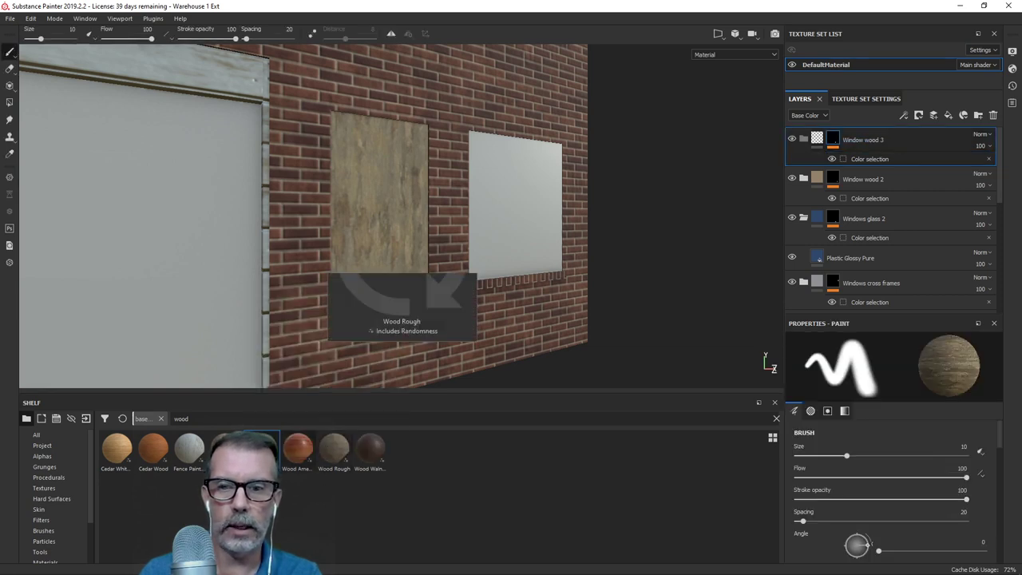
left_click_drag(262, 452, 901, 139)
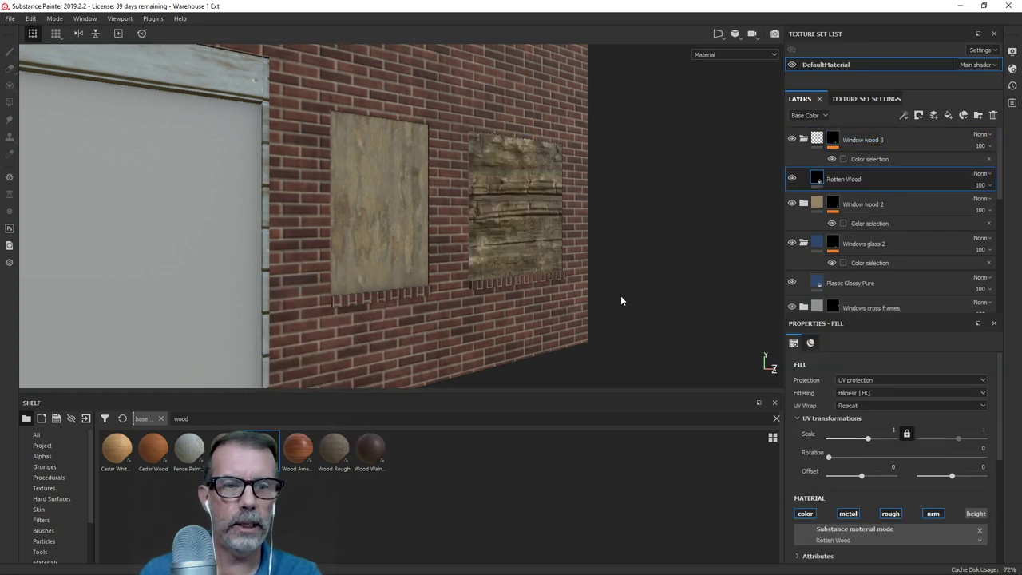
mouse_move(868, 438)
left_mouse_down()
mouse_move(886, 434)
mouse_move(878, 438)
left_mouse_up()
scroll(656, 317, "down", 3)
left_click_drag(639, 310, 630, 282, "alt")
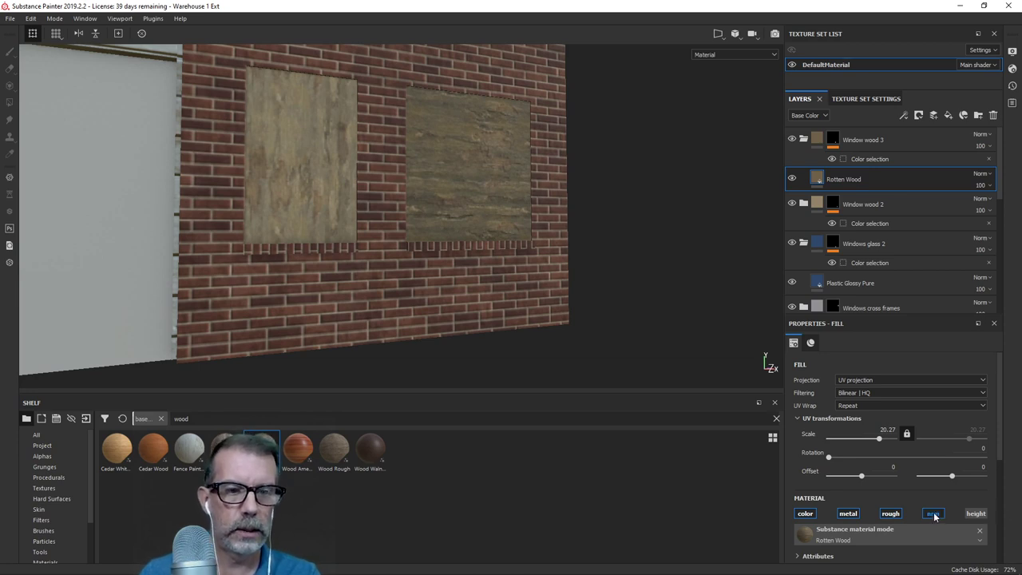
Randomize the seed of the Window wood 3 folder's Rotten Wood fill to vary its grain pattern
scroll(893, 481, "down", 5)
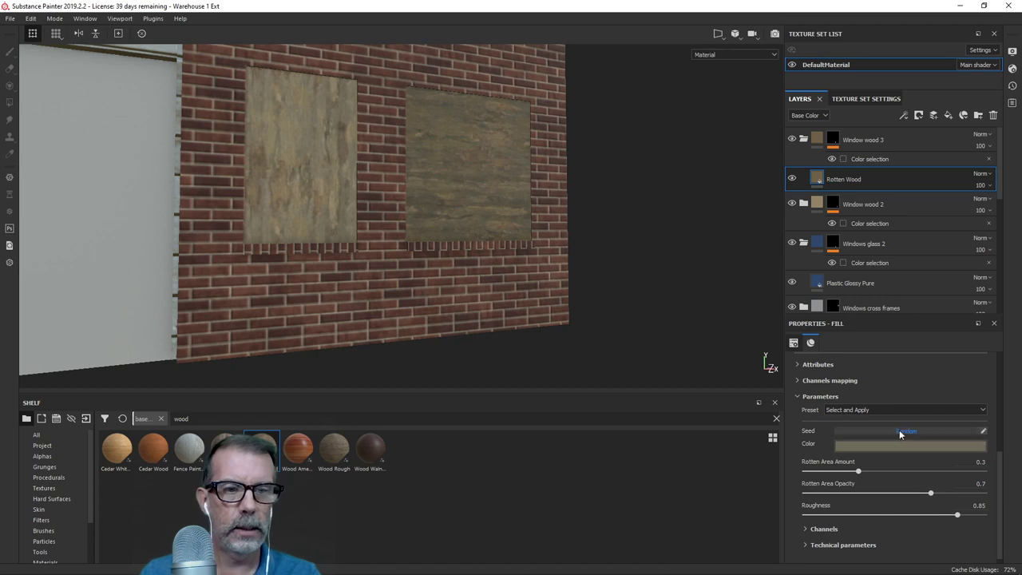
left_click(900, 432)
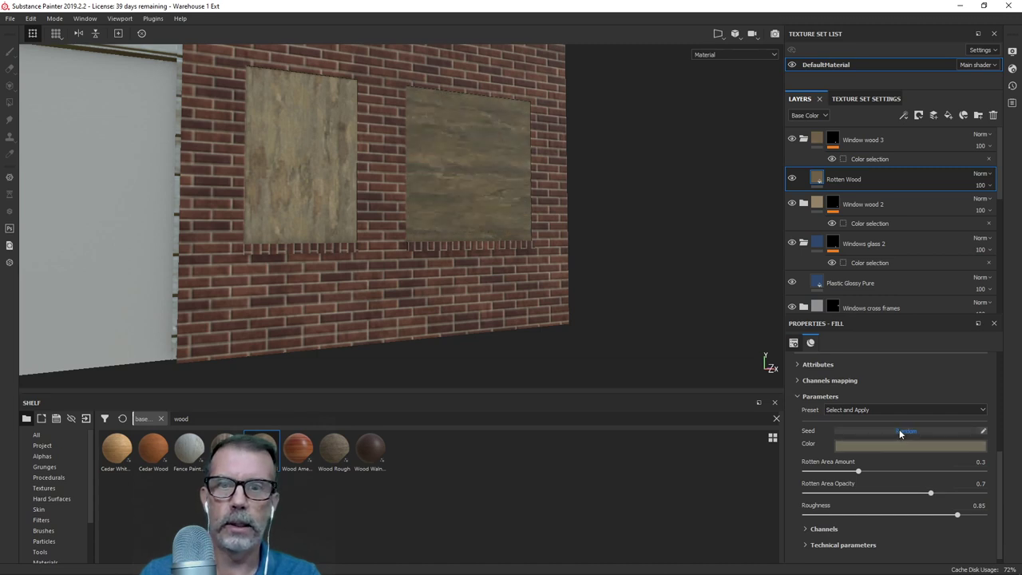
left_click(900, 432)
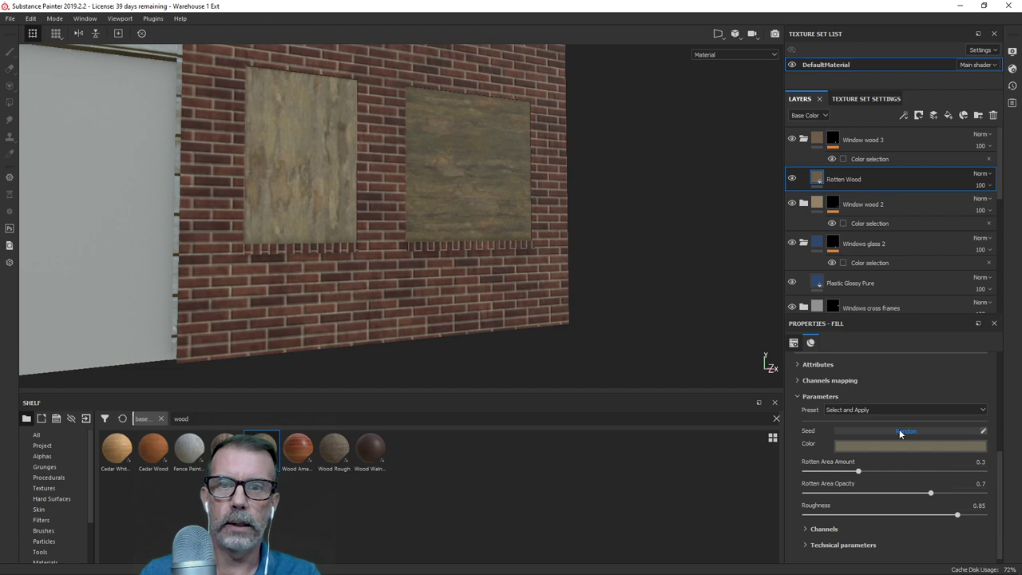
scroll(519, 296, "down", 5)
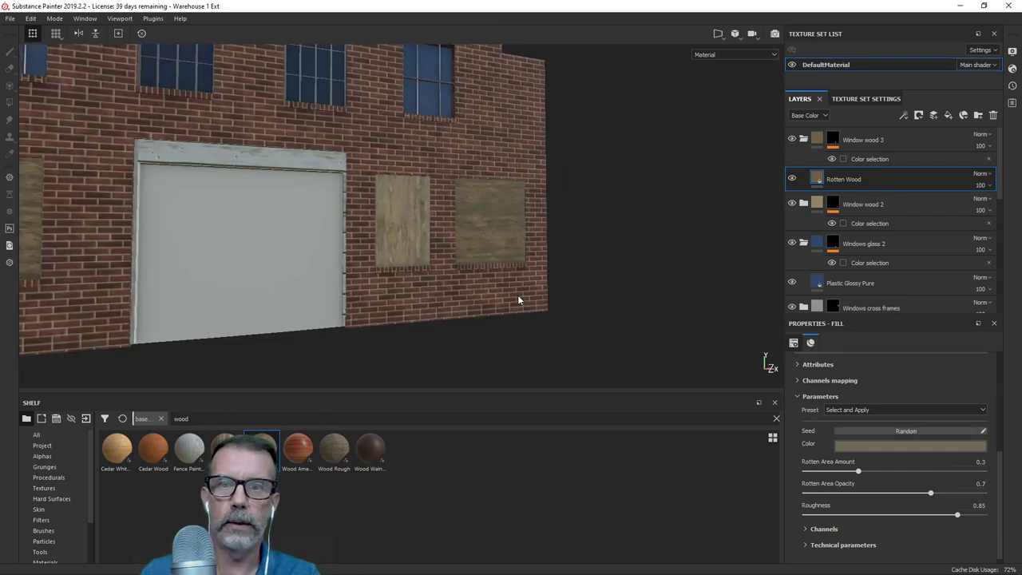
scroll(527, 297, "up", 5)
scroll(531, 298, "up", 2)
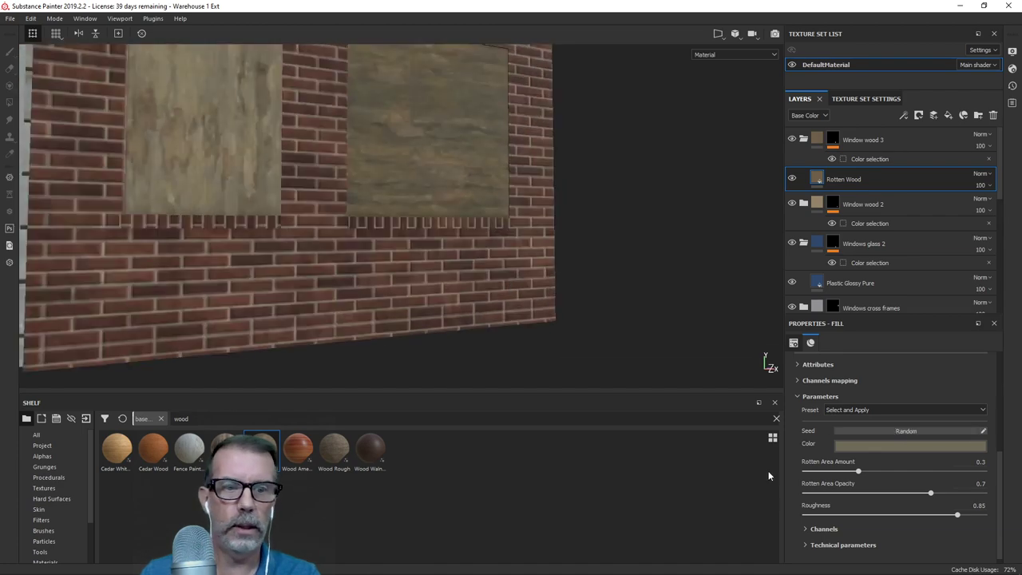
Change the Rotten Wood color in the Window wood 3 folder to a neutral grey (R 0.443, G 0.435, B 0.410)
left_click(847, 445)
left_click_drag(868, 381, 858, 385)
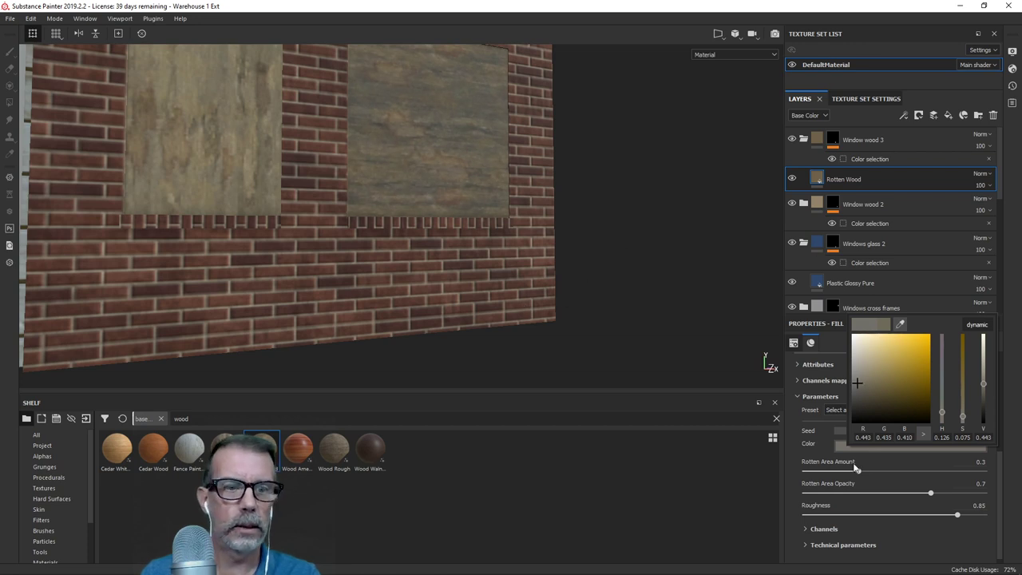
left_click(784, 550)
scroll(448, 226, "down", 6)
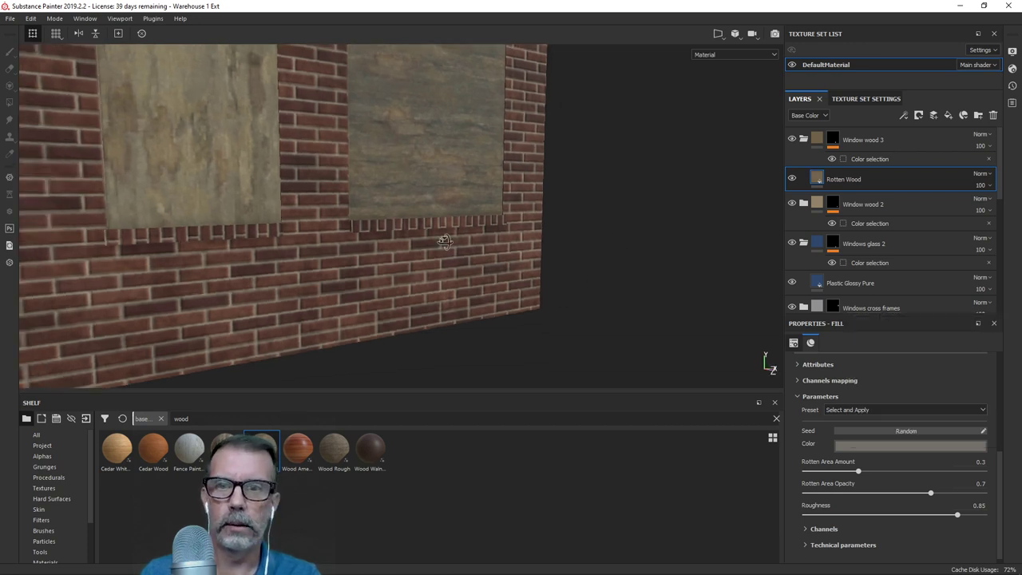
left_click_drag(431, 243, 588, 277, "alt")
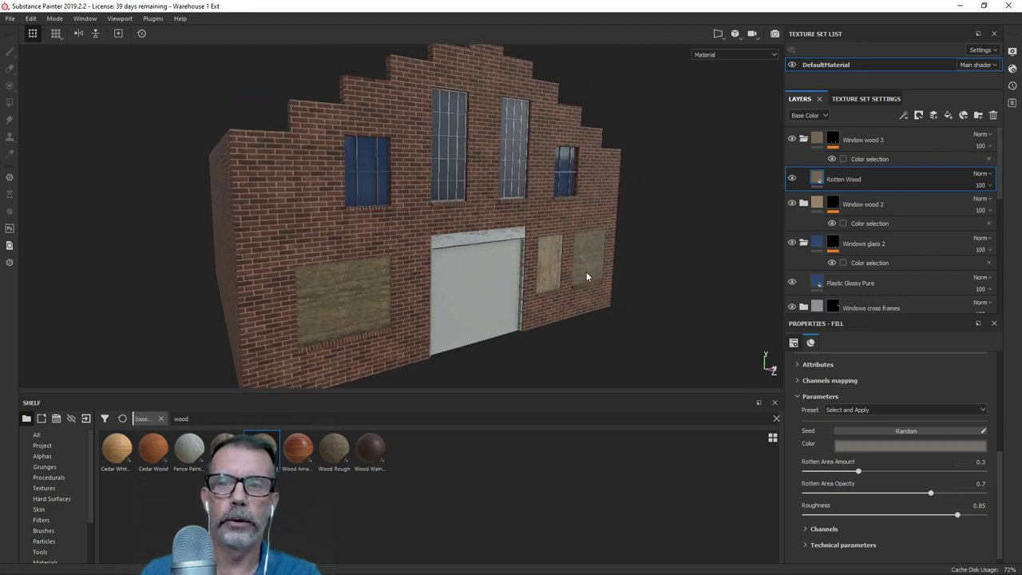
left_click_drag(607, 333, 478, 285, "alt")
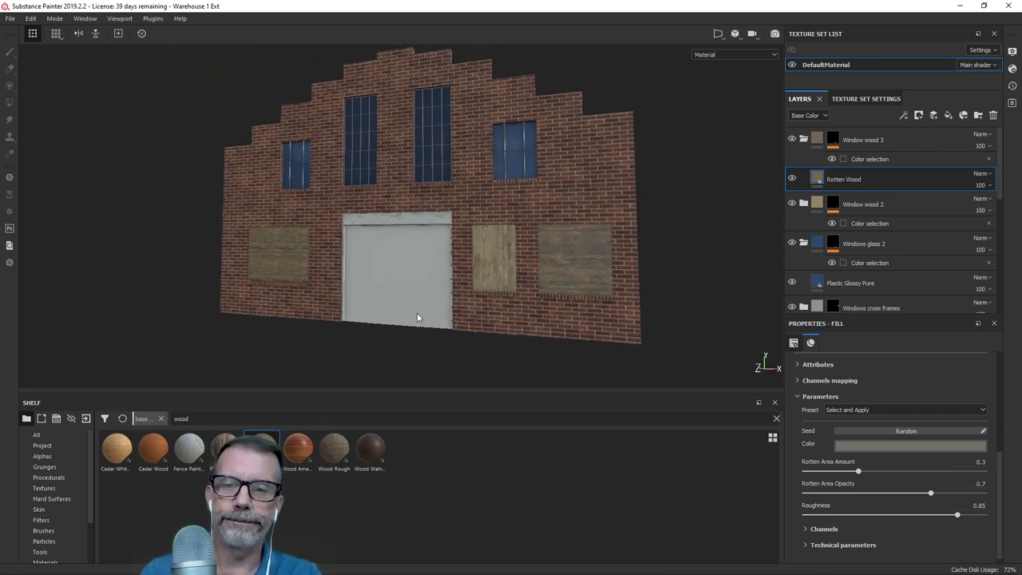
Switch to Blender, maximize the warehouse reference photo and examine the garage door and boarded windows up close
key("alt+Tab")
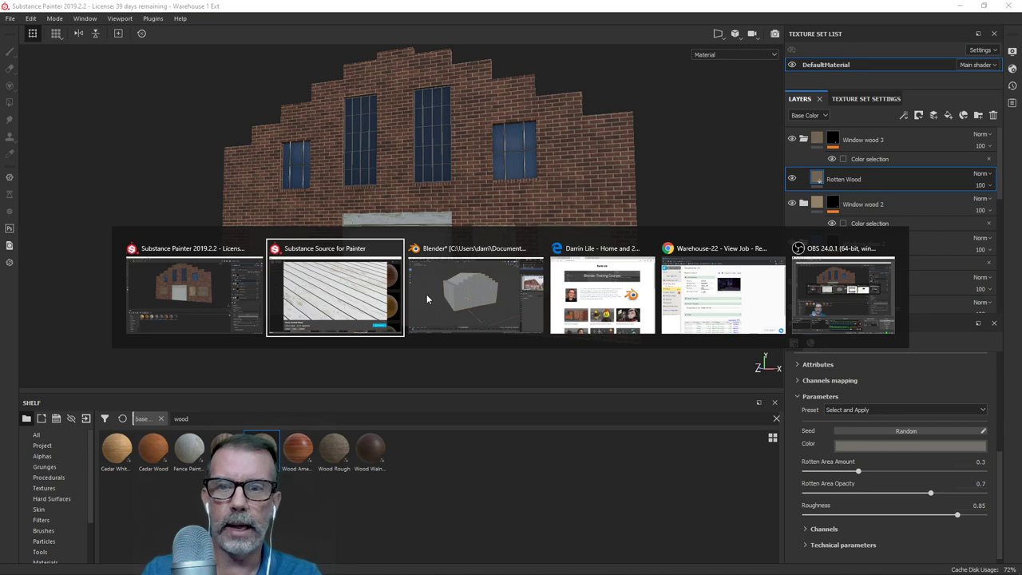
key("alt+Tab")
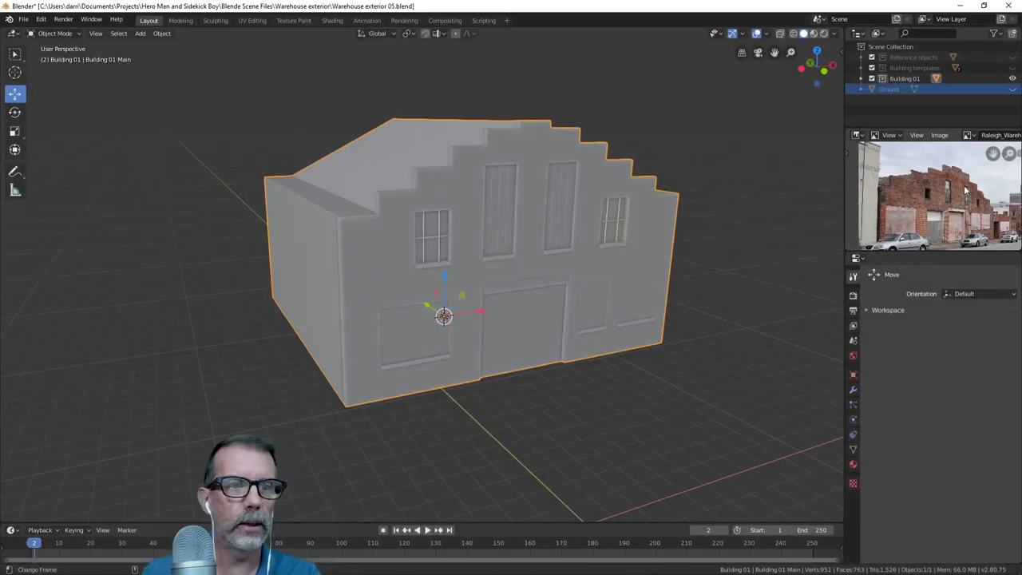
left_click(956, 228)
key("ctrl+space")
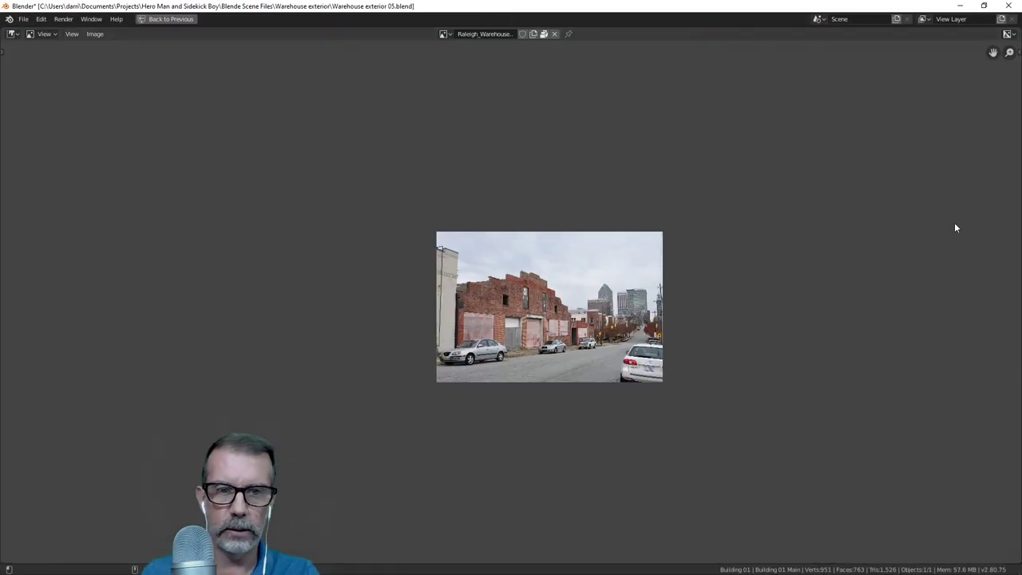
scroll(954, 222, "up", 6)
scroll(646, 327, "up", 4)
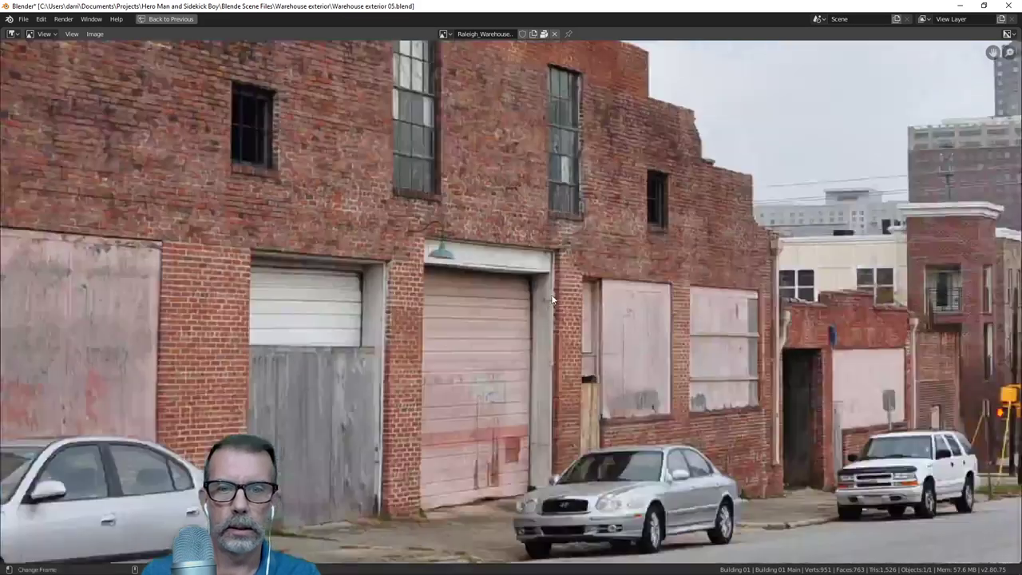
middle_click_drag(591, 351, 594, 273)
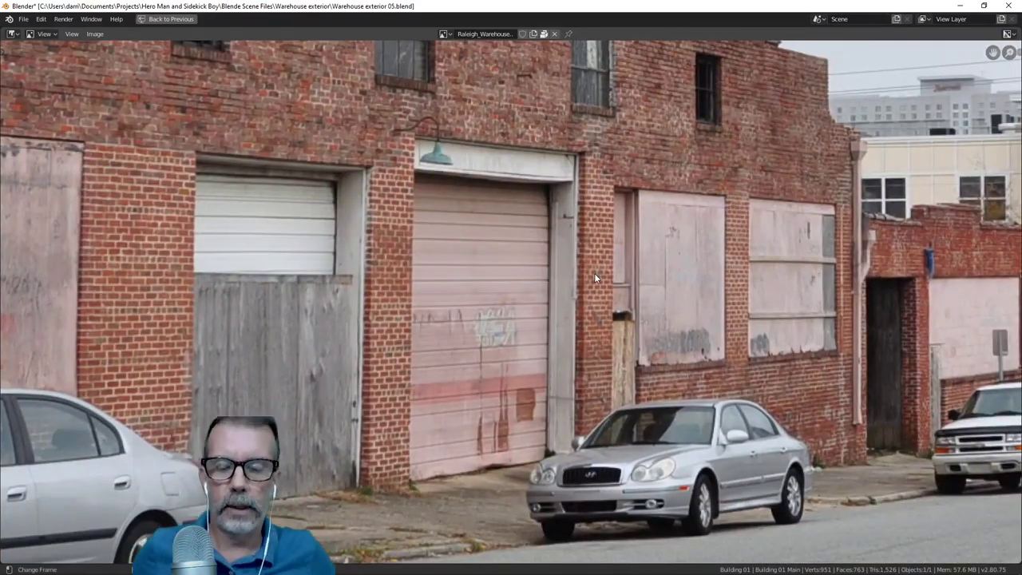
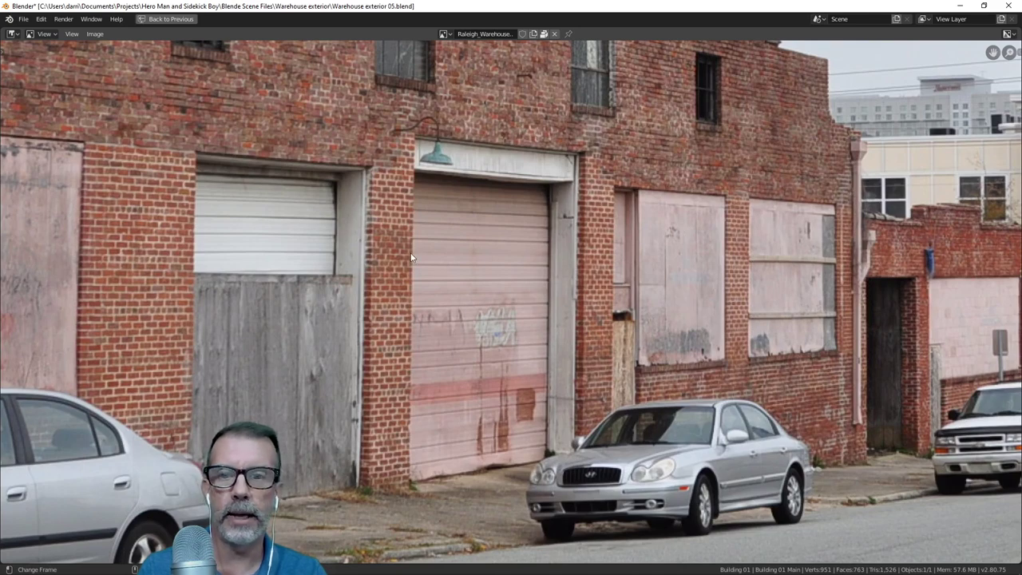
Leave the maximized reference photo and compare the boarded windows beside the garage door on the model and in the photo
scroll(412, 257, "down", 4)
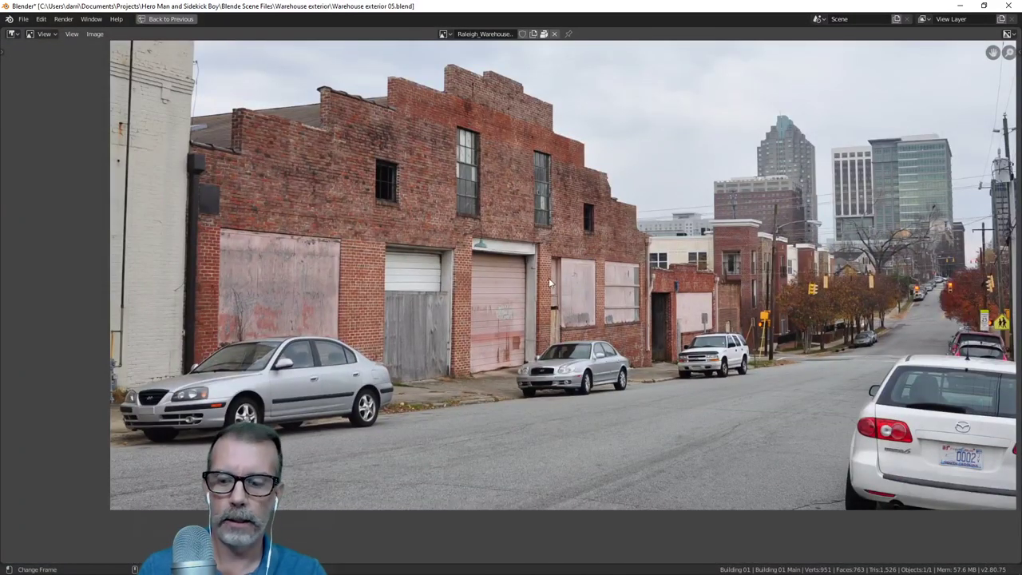
key("ctrl+space")
middle_click_drag(566, 293, 520, 290, "shift")
scroll(519, 282, "up", 2)
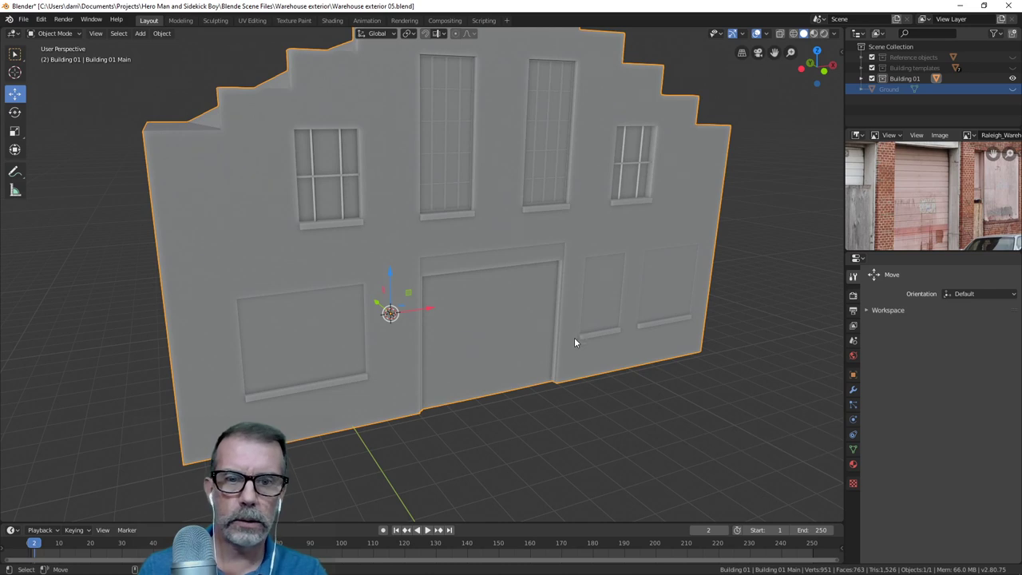
middle_click_drag(575, 339, 537, 320)
scroll(580, 323, "up", 2)
scroll(580, 322, "up", 1, "shift")
scroll(906, 211, "down", 1)
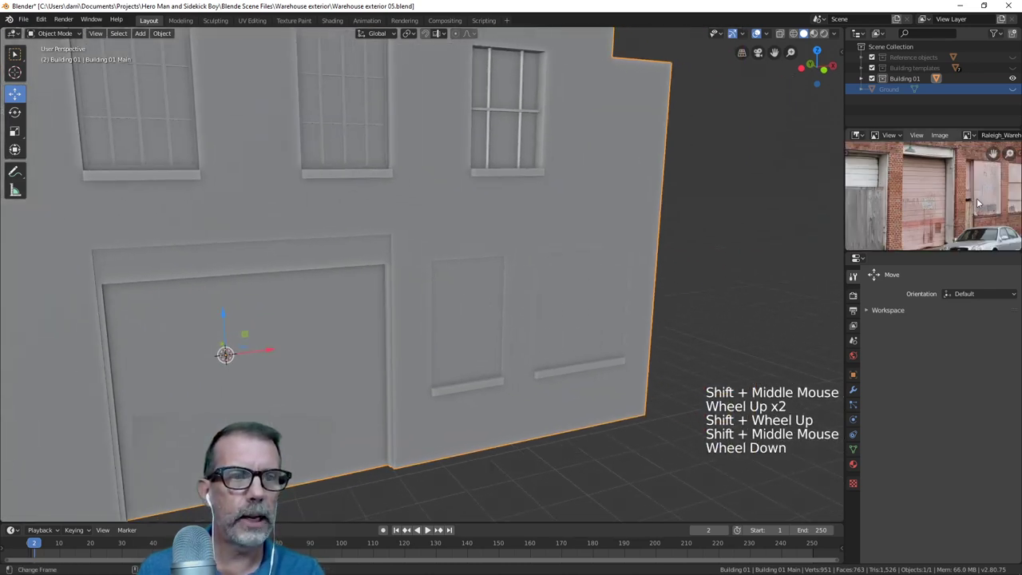
middle_click_drag(907, 211, 808, 283)
scroll(900, 206, "up", 2)
scroll(906, 204, "up", 4)
middle_click_drag(566, 299, 541, 299)
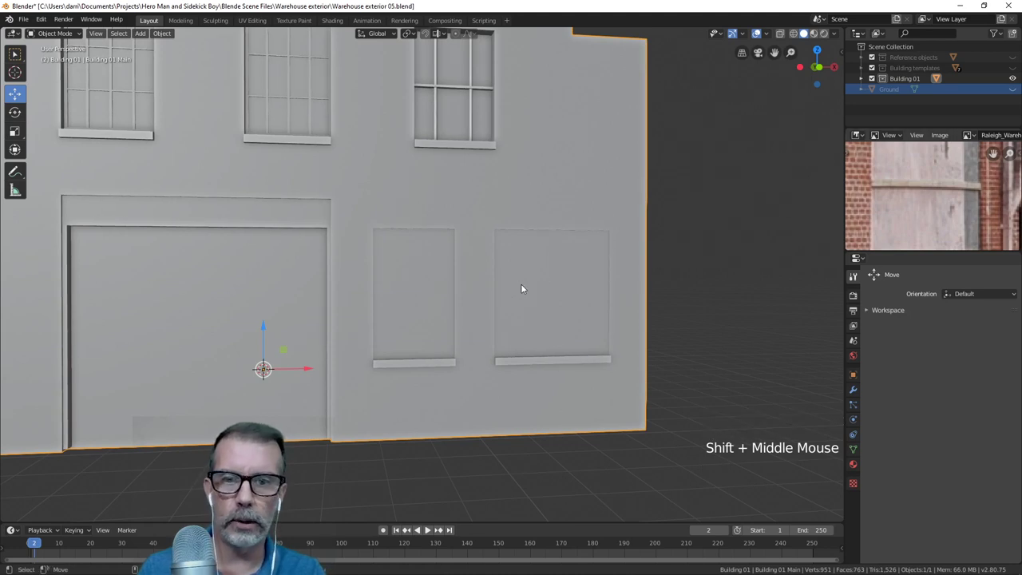
Snap the 3D cursor to the middle face of the boarded window nearest the building's corner, leaving nothing selected
left_click(552, 306)
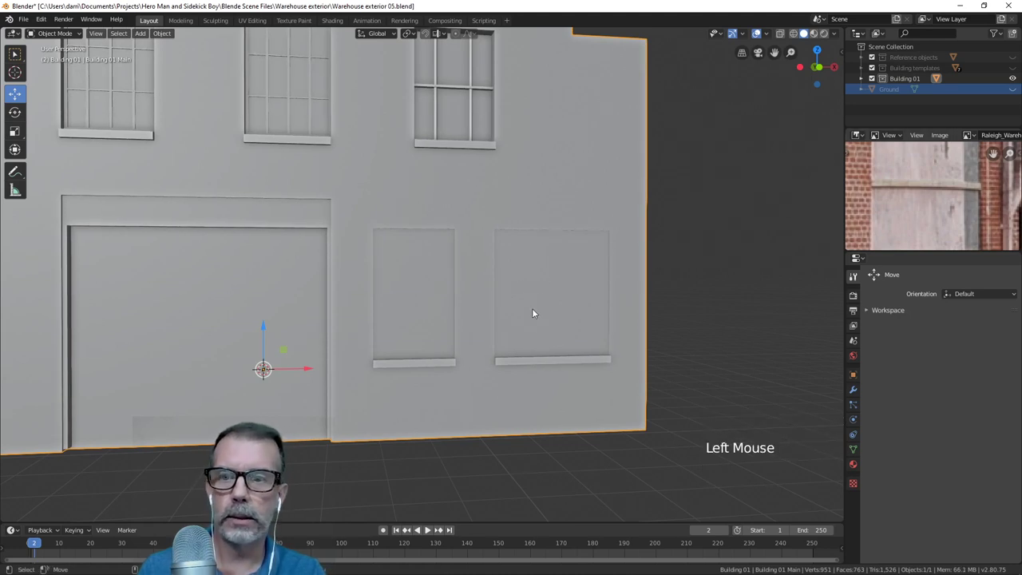
key("Tab")
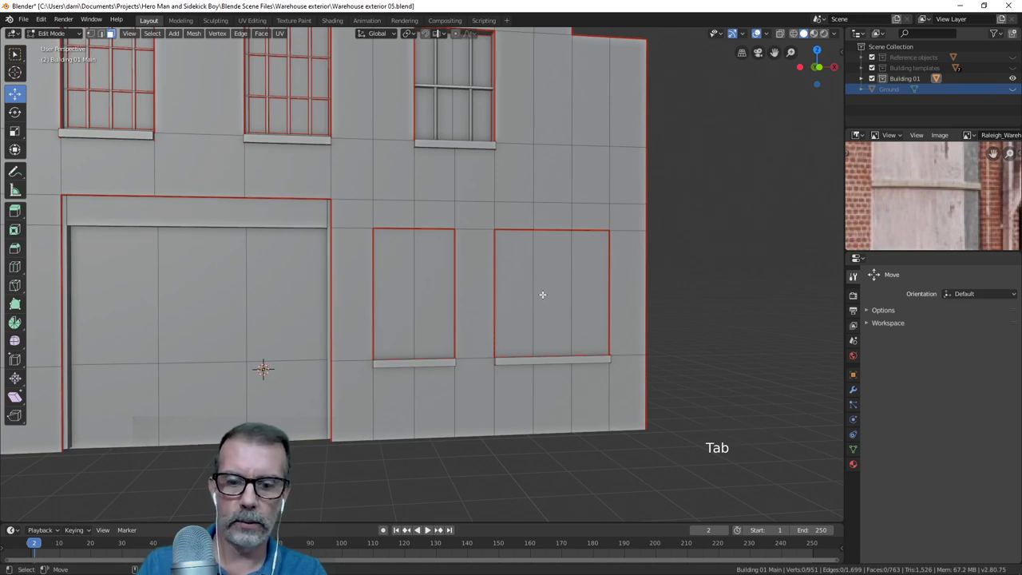
left_click(542, 295)
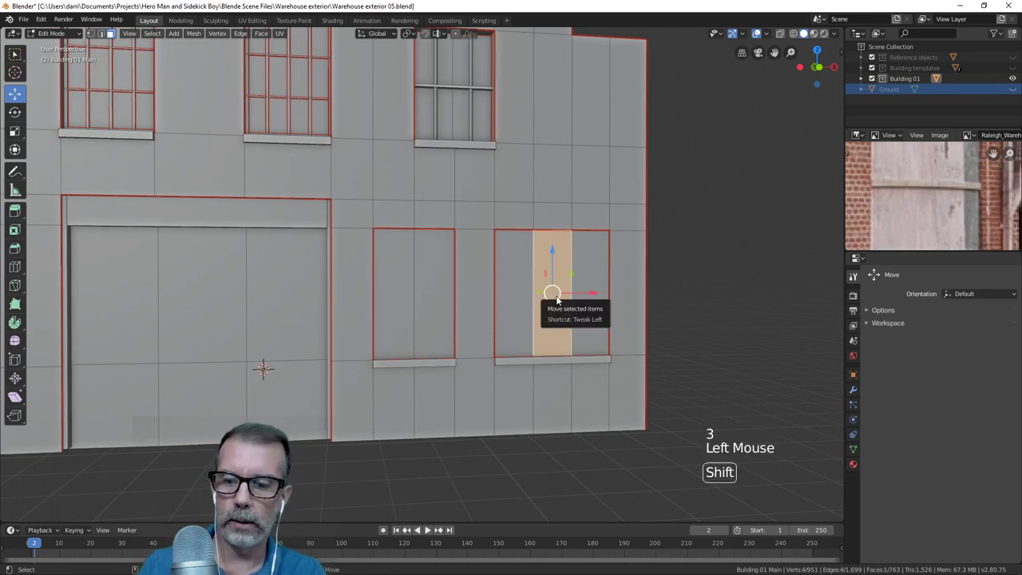
key("shift+s")
middle_click_drag(551, 294, 563, 296)
key("alt+a")
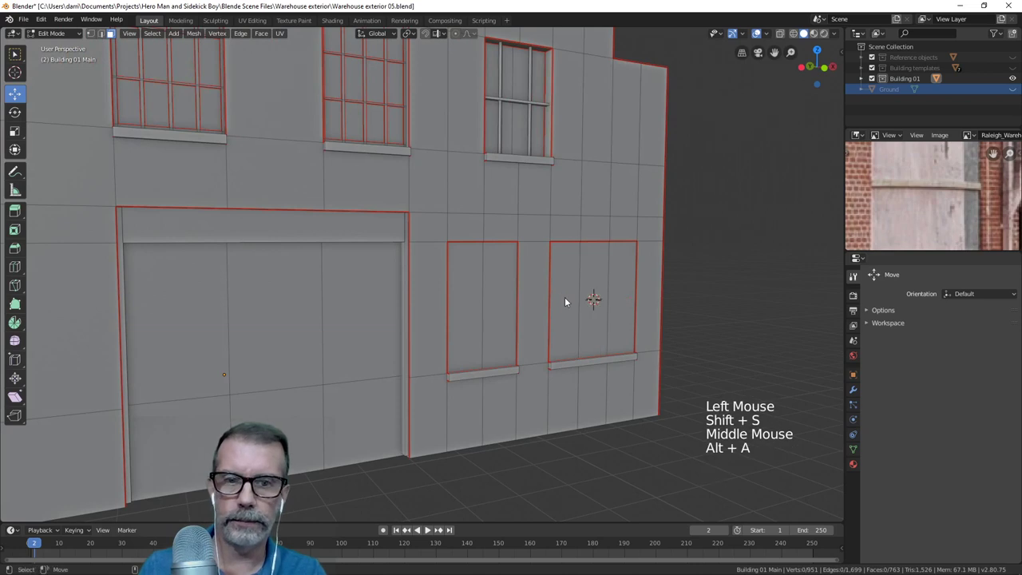
Add a cube at the 3D cursor and scale it down to 0.137
key("Tab")
key("shift+a")
mouse_move(578, 310)
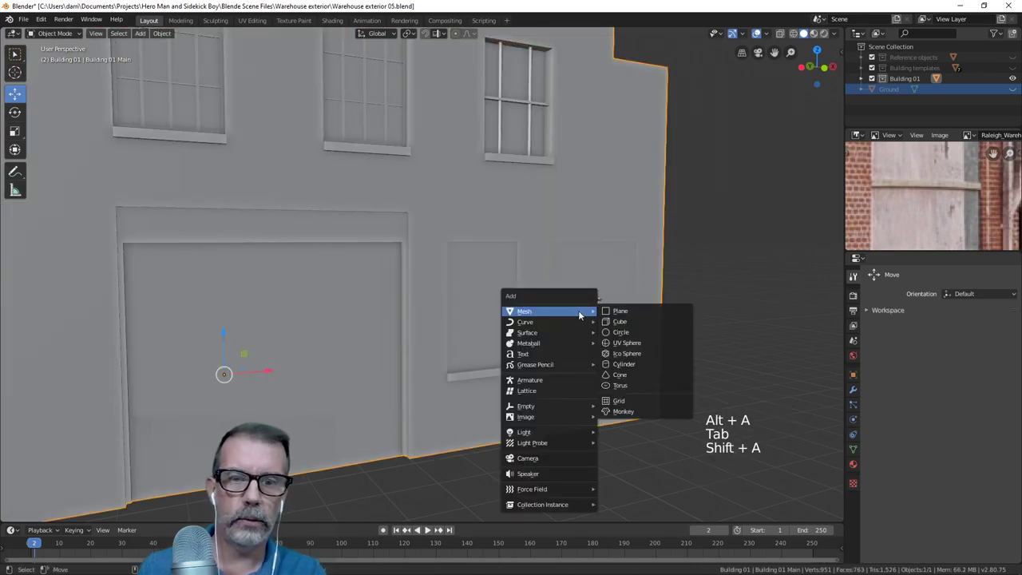
left_click(629, 322)
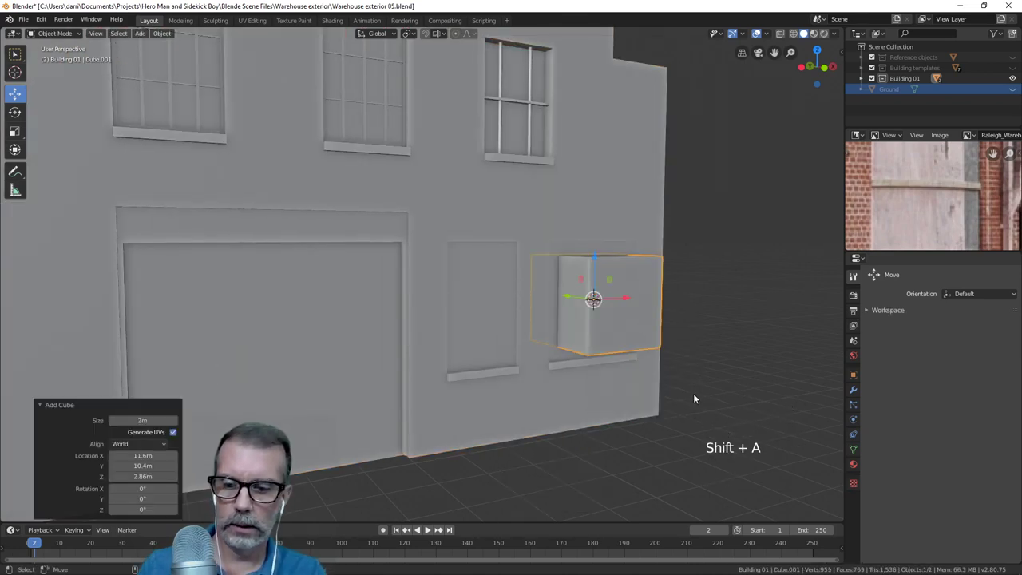
key("s")
left_click(604, 318)
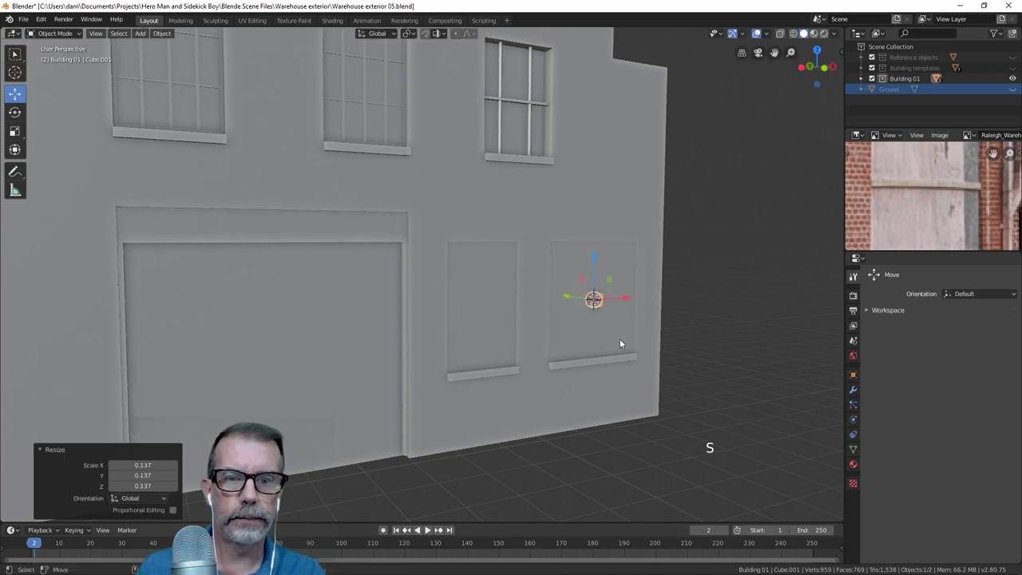
Move the small cube about 1.09 m out from the wall along the Y axis
key("KP_Decimal")
scroll(607, 333, "down", 12)
middle_click_drag(600, 345, 369, 277)
left_click_drag(376, 269, 529, 297)
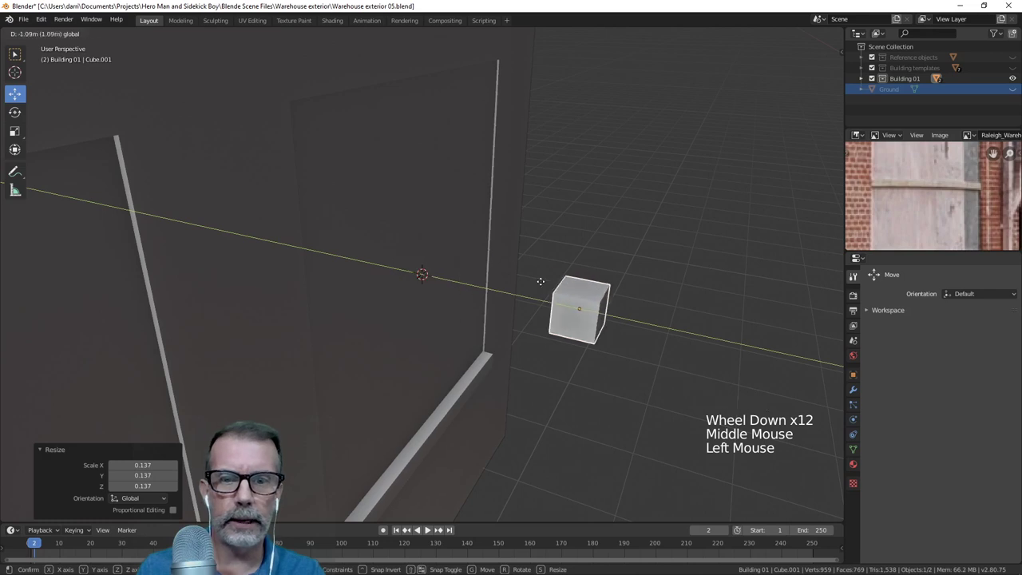
Delete the face of the cube that points toward the wall
key("Tab")
middle_click_drag(528, 297, 540, 317)
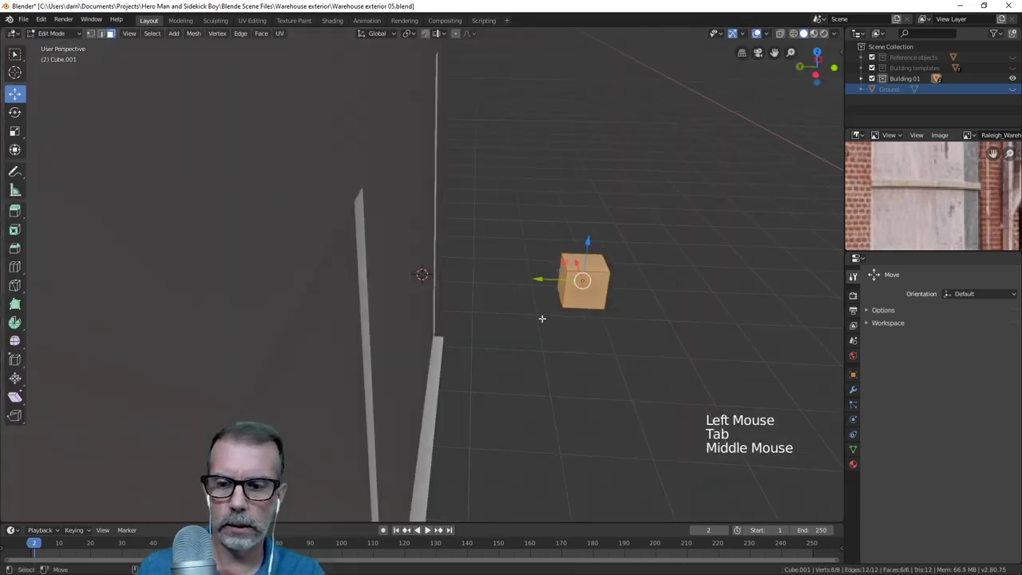
key("3")
left_click(590, 340)
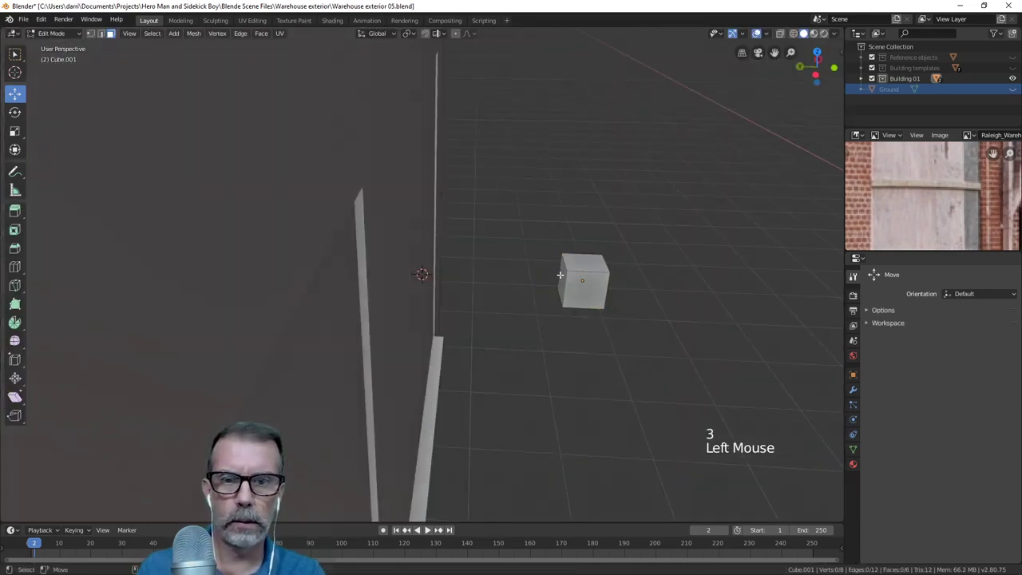
left_click(579, 288)
key("x")
left_click(585, 316)
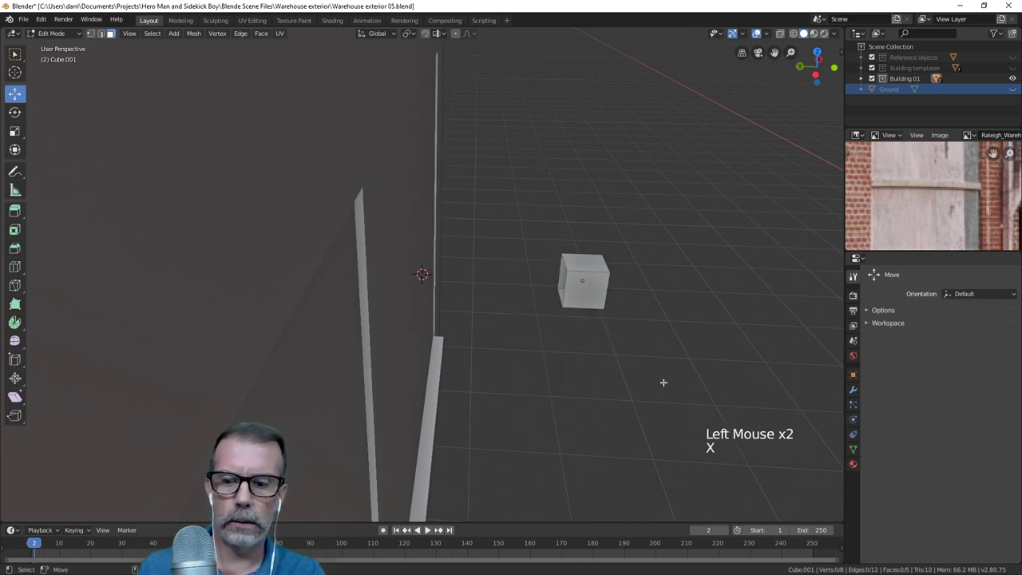
Shrink the open cube uniformly by a factor of 0.653
key("Tab")
key("s")
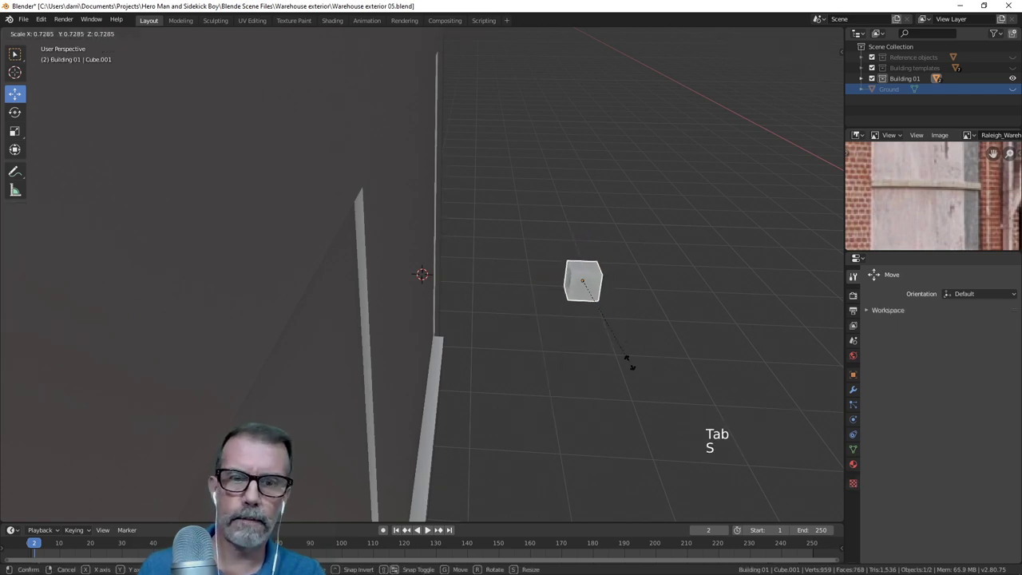
left_click(627, 346)
In front view, flatten the cube slightly along Z and raise it 0.445 m into the window's upper half
key("KP_1")
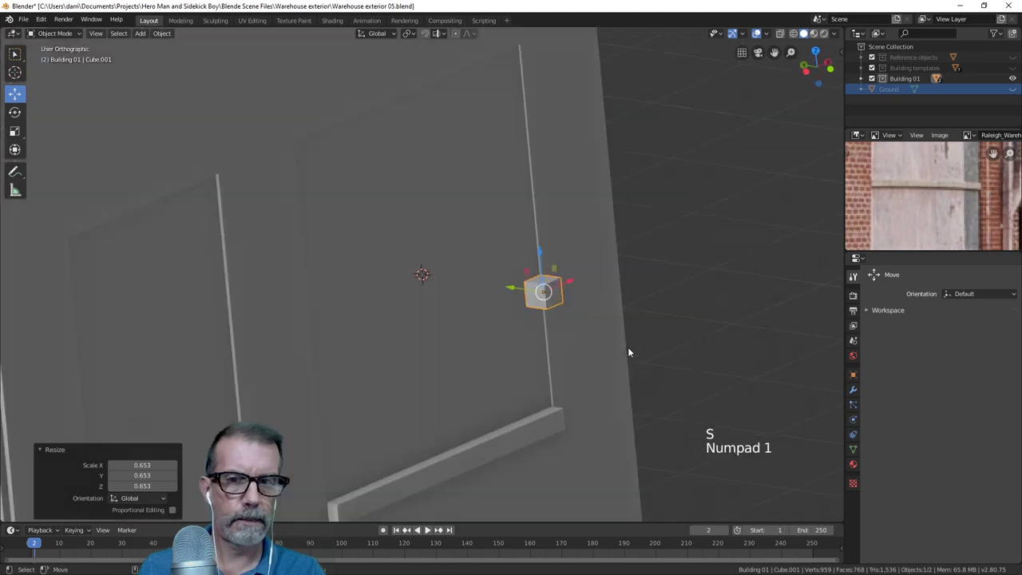
key("z")
left_click(551, 348)
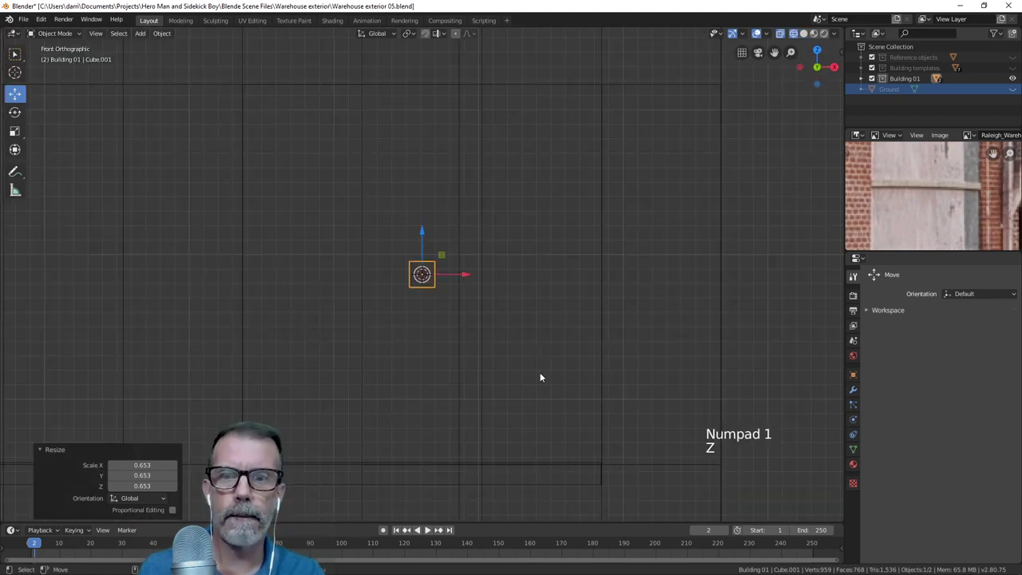
scroll(540, 372, "down", 3)
key("z")
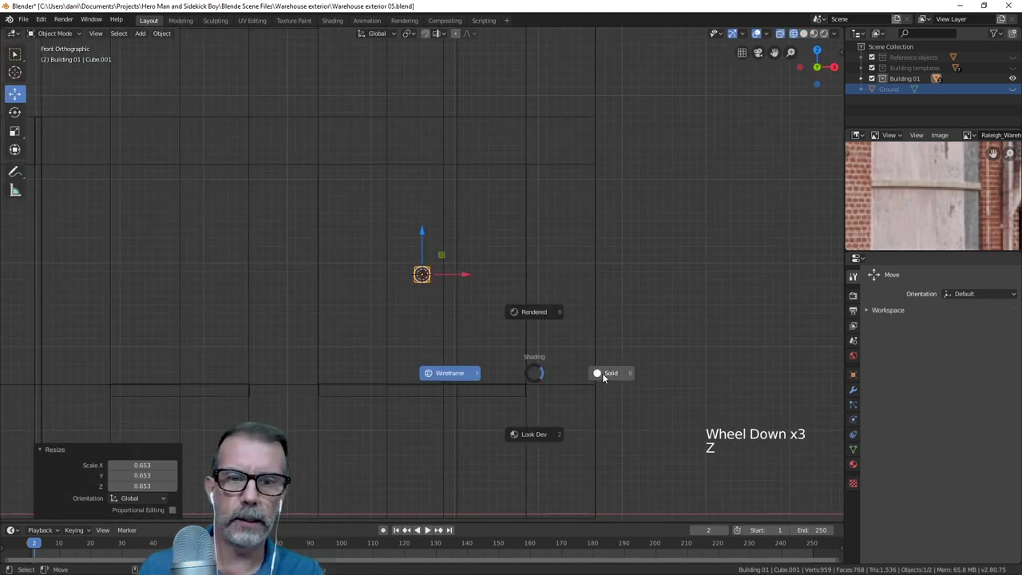
left_click(601, 372)
scroll(513, 354, "up", 3)
middle_click_drag(511, 352, 504, 342, "shift")
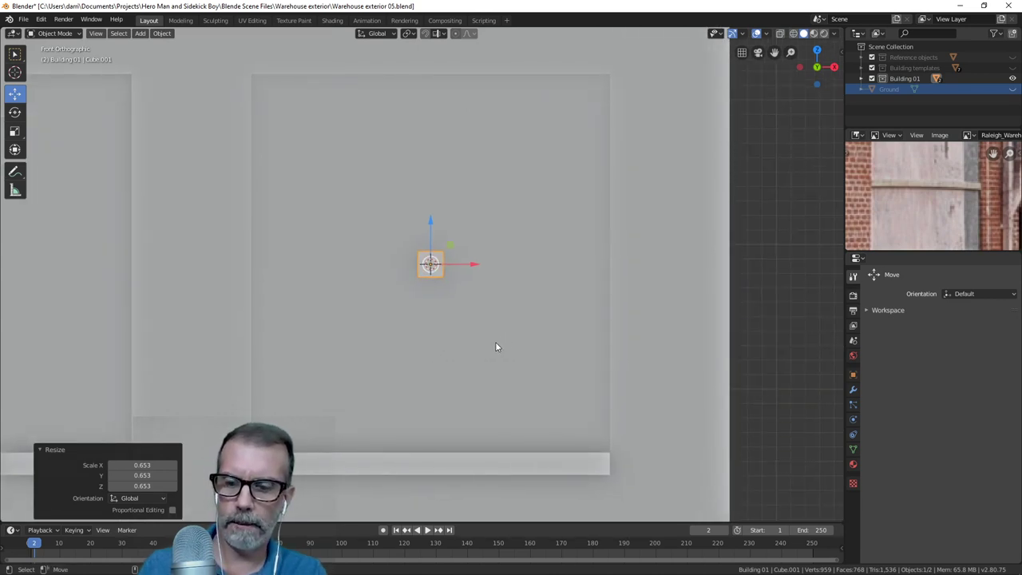
key("s")
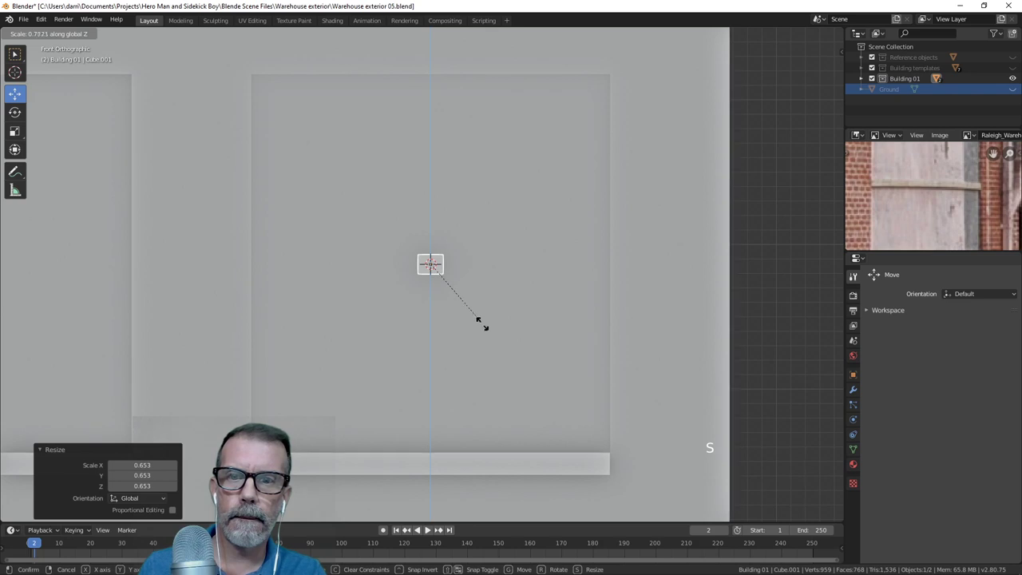
left_click(483, 330)
left_click_drag(430, 217, 442, 167)
Stretch the cube by 13.7 along X to span the window and thin it to 0.246 along Y to form a plank
key("s")
key("x")
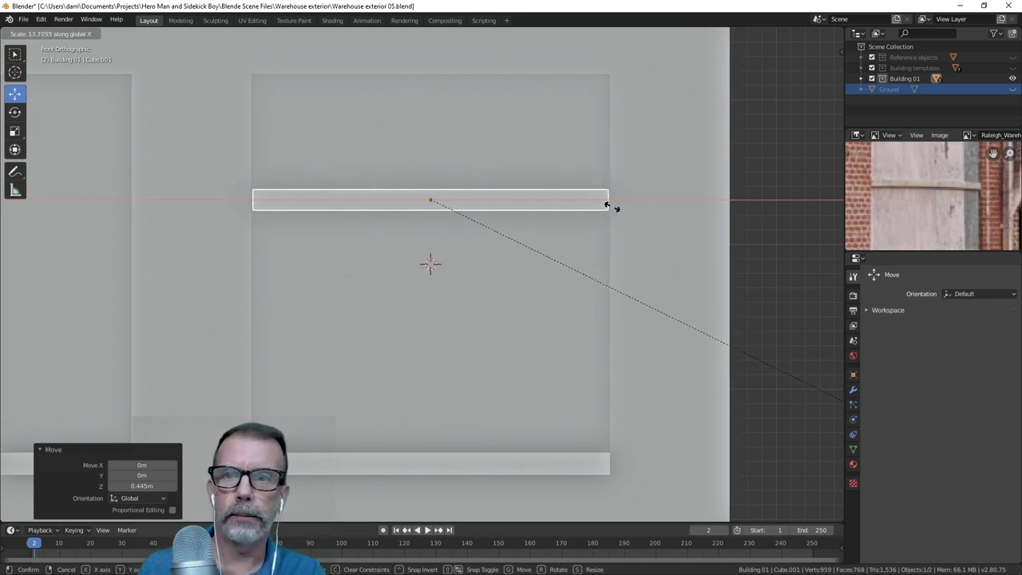
left_click(612, 206)
middle_click_drag(612, 206, 453, 191)
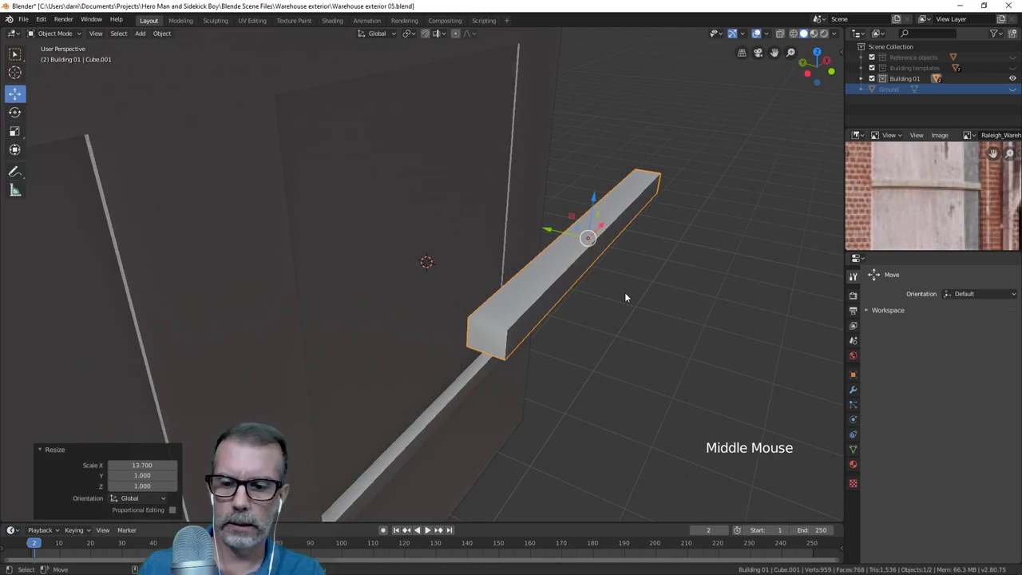
key("s")
key("y")
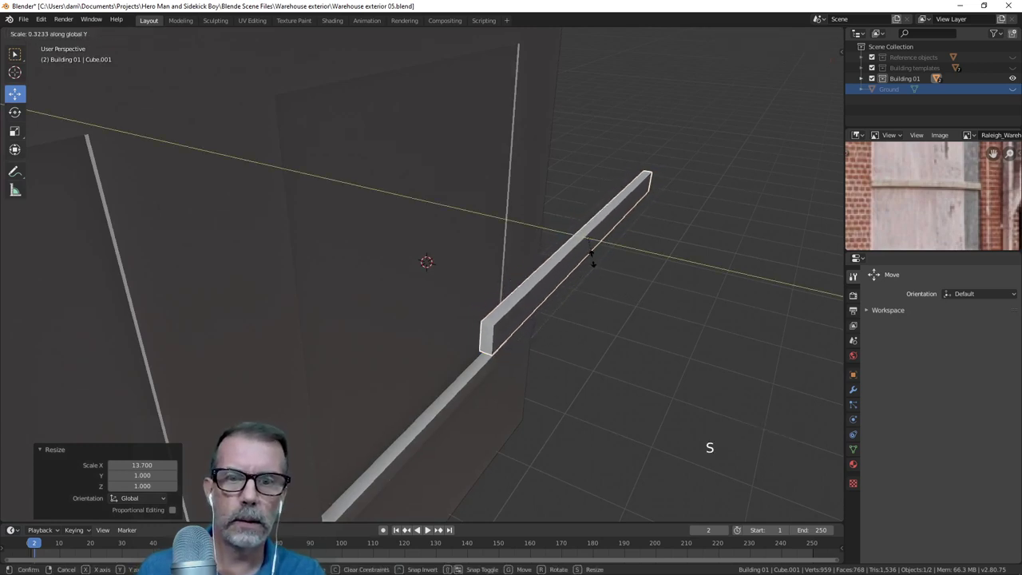
left_click(627, 251)
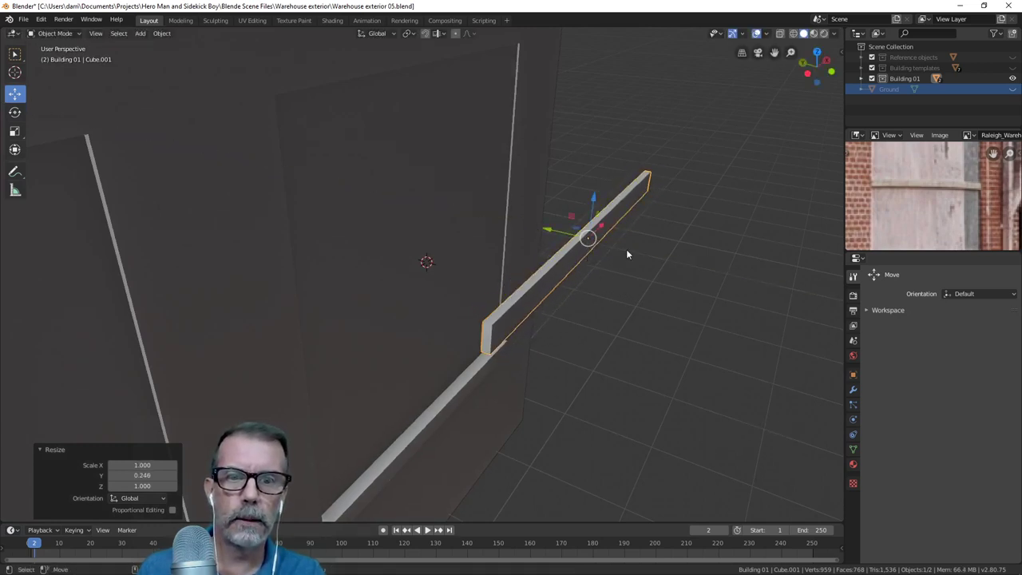
Move the plank 1.07 m along Y back against the boarded window
left_click_drag(562, 229, 380, 222)
middle_click_drag(531, 258, 468, 229)
scroll(467, 228, "down", 2)
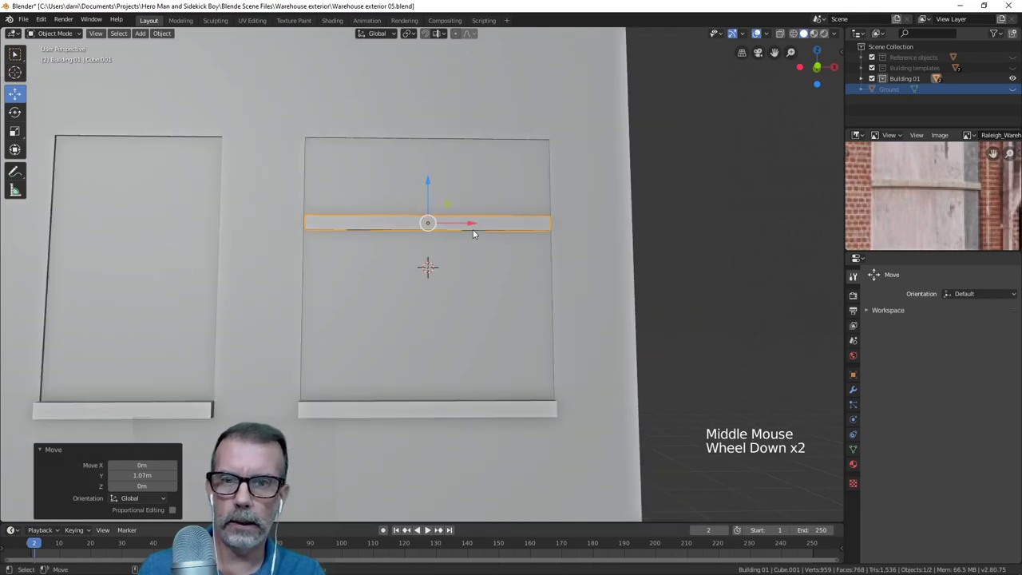
Duplicate the plank 1.14 m lower on the same window, check it against the reference photo and clear the selection
key("shift+d")
key("z")
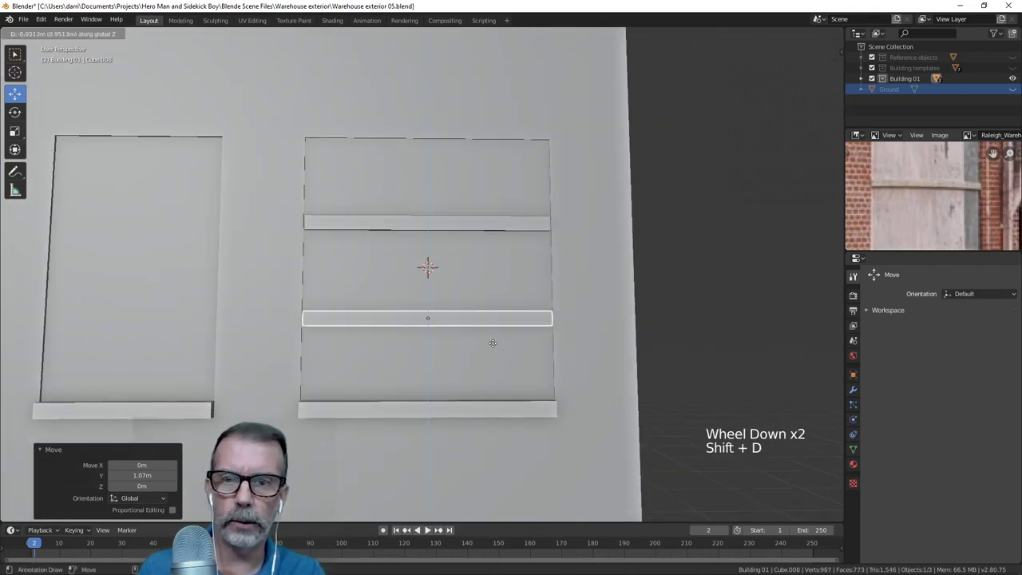
left_click(495, 348)
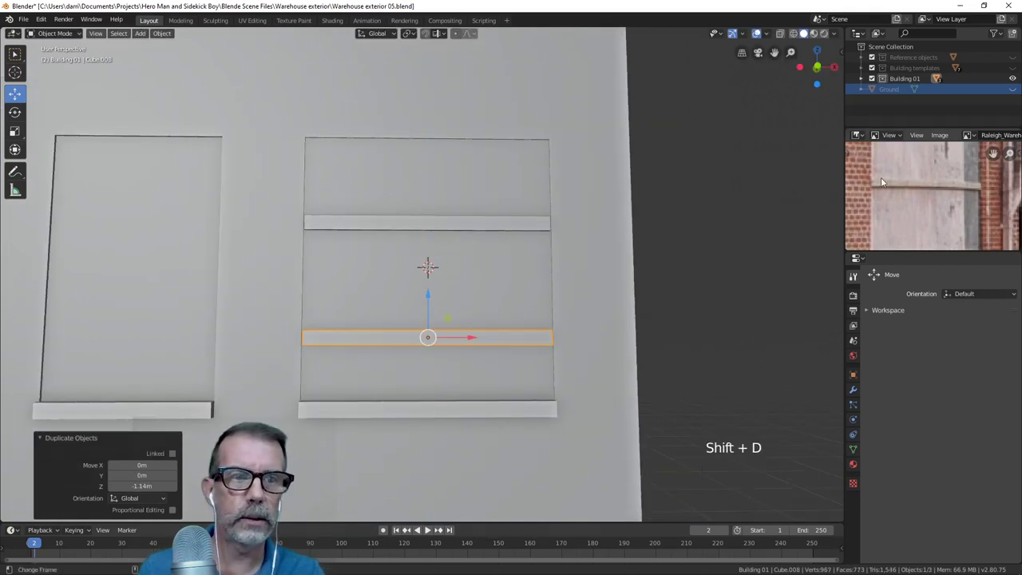
scroll(883, 179, "down", 3)
middle_click_drag(939, 211, 940, 189, "shift")
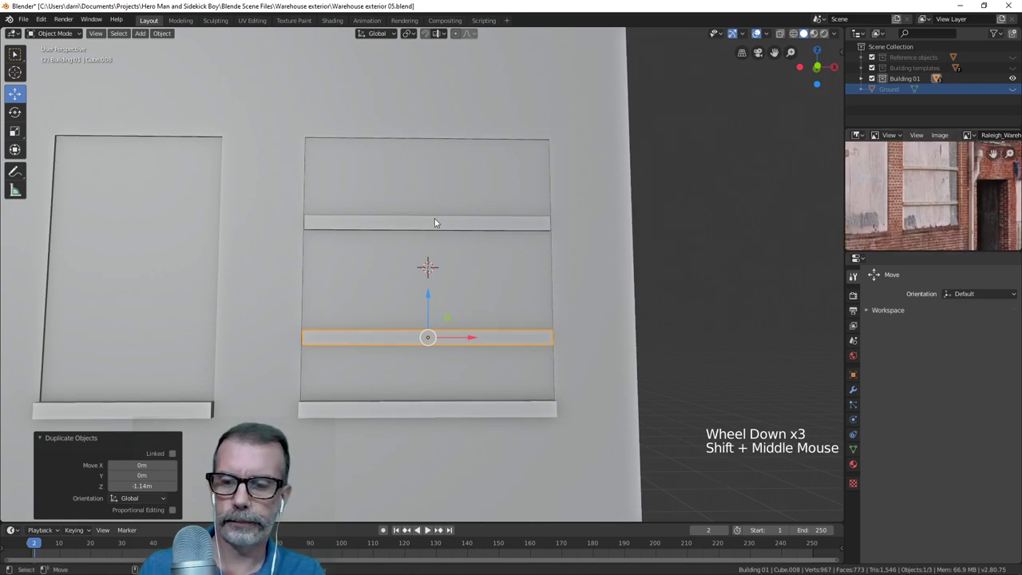
key("alt+a")
Review the planked window on the facade and examine the garage door's horizontal panels in the reference photo
scroll(434, 221, "down", 3)
middle_click_drag(434, 221, 472, 223)
scroll(423, 254, "down", 3)
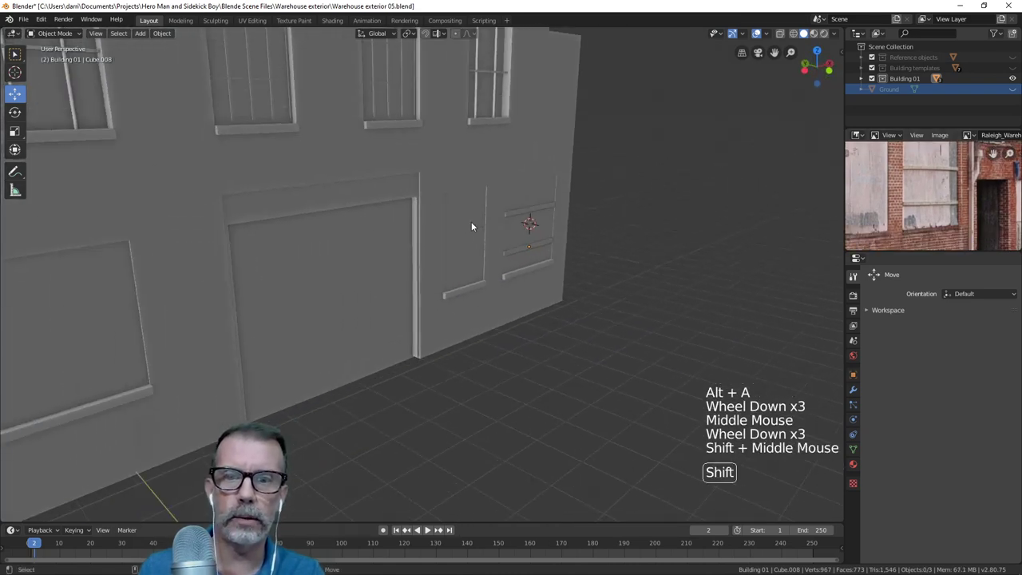
middle_click_drag(332, 239, 367, 227, "shift")
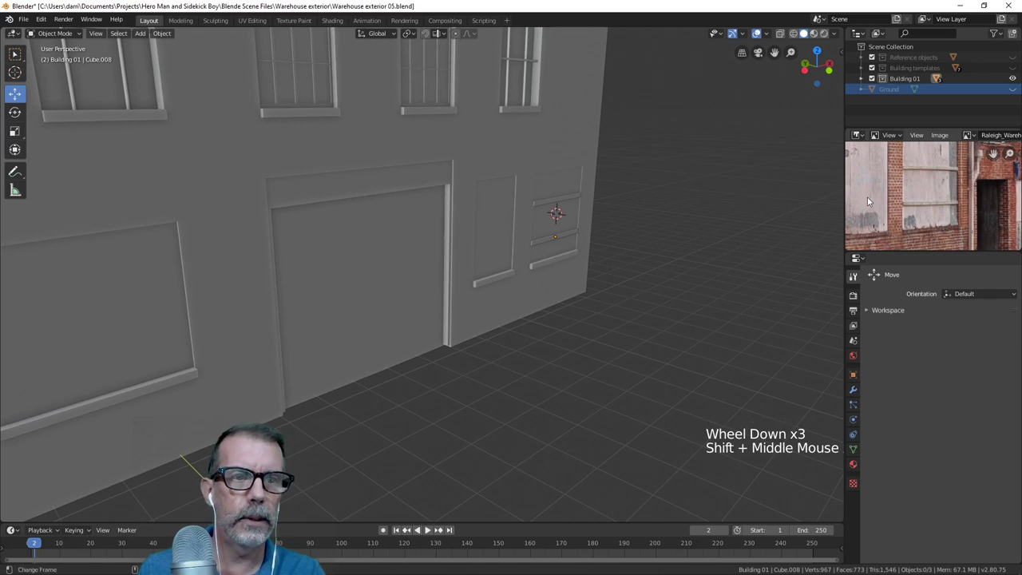
scroll(931, 200, "down", 2)
middle_click_drag(926, 196, 936, 208, "shift")
scroll(913, 205, "up", 2)
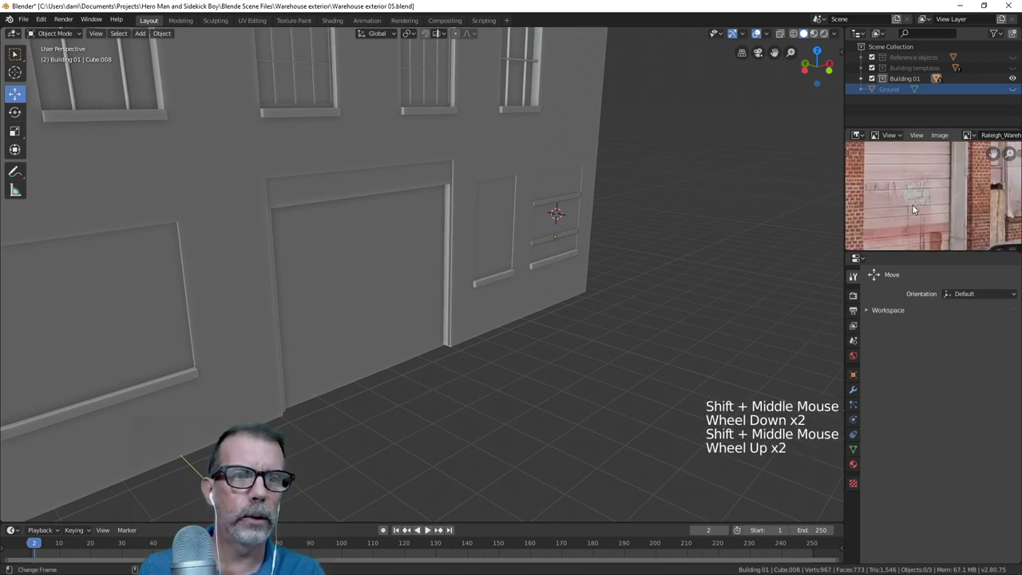
scroll(912, 205, "down", 1)
scroll(913, 206, "down", 1)
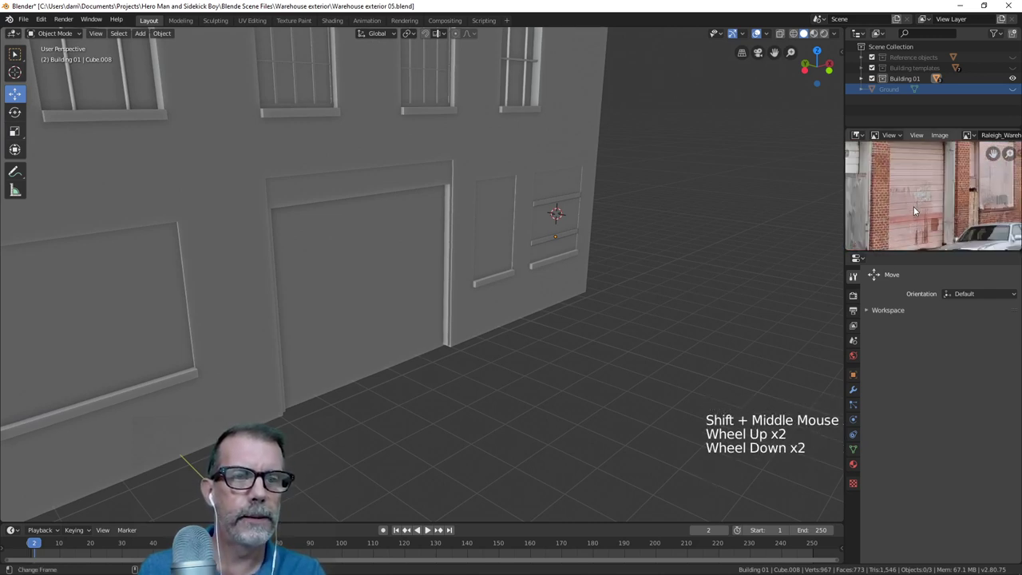
key("ctrl+space")
scroll(533, 306, "up", 6)
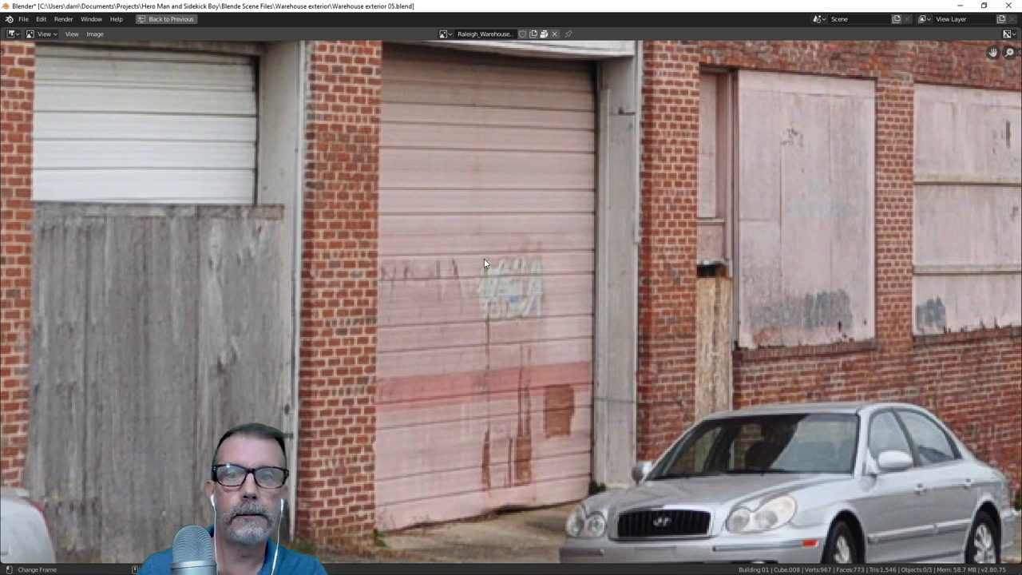
key("ctrl+space")
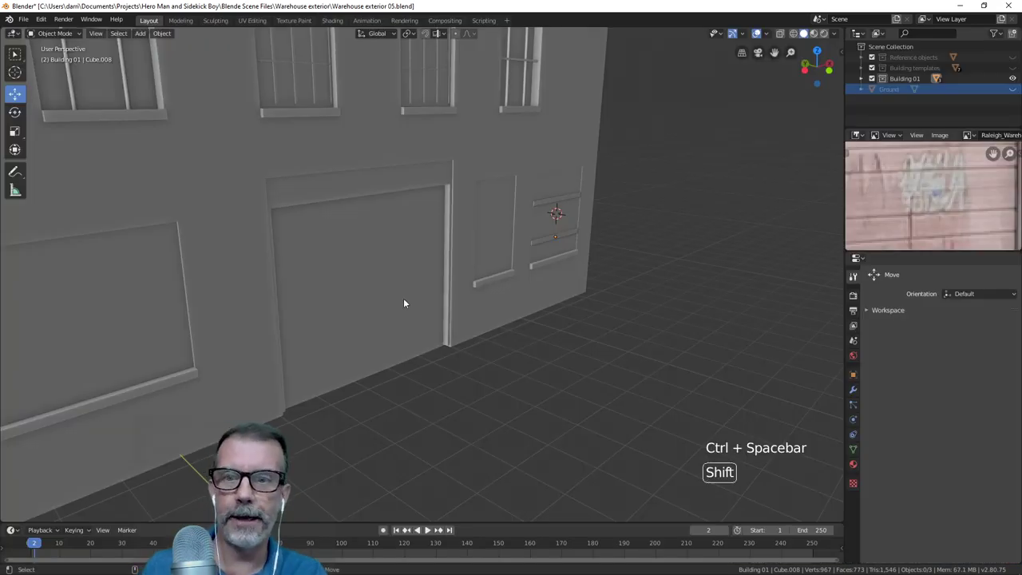
Dissolve the horizontal edge loop crossing the garage door on the main building mesh
left_click(429, 315)
middle_click_drag(430, 320, 469, 347, "shift")
key("Tab")
scroll(510, 344, "up", 2)
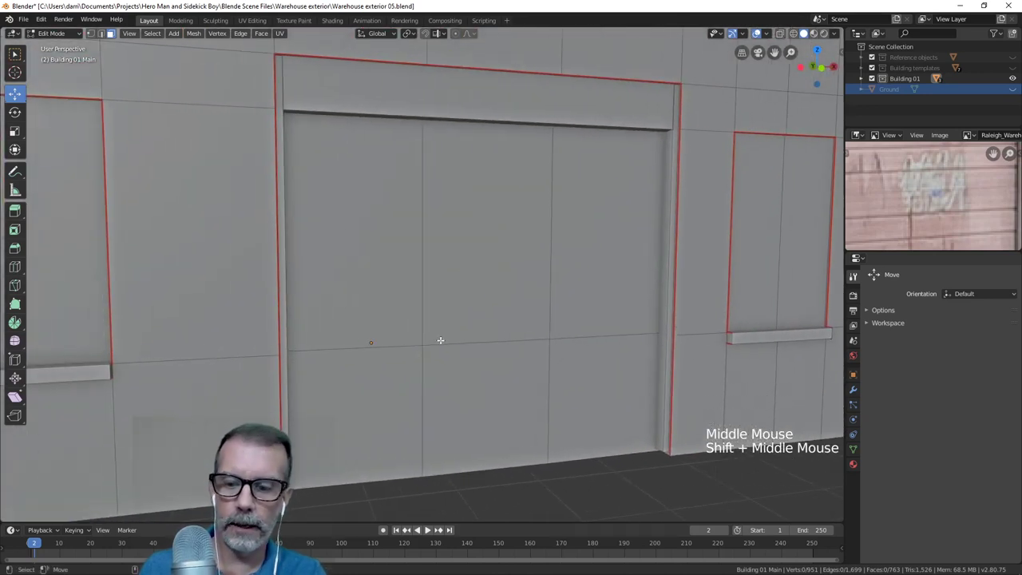
left_click(512, 343, "alt")
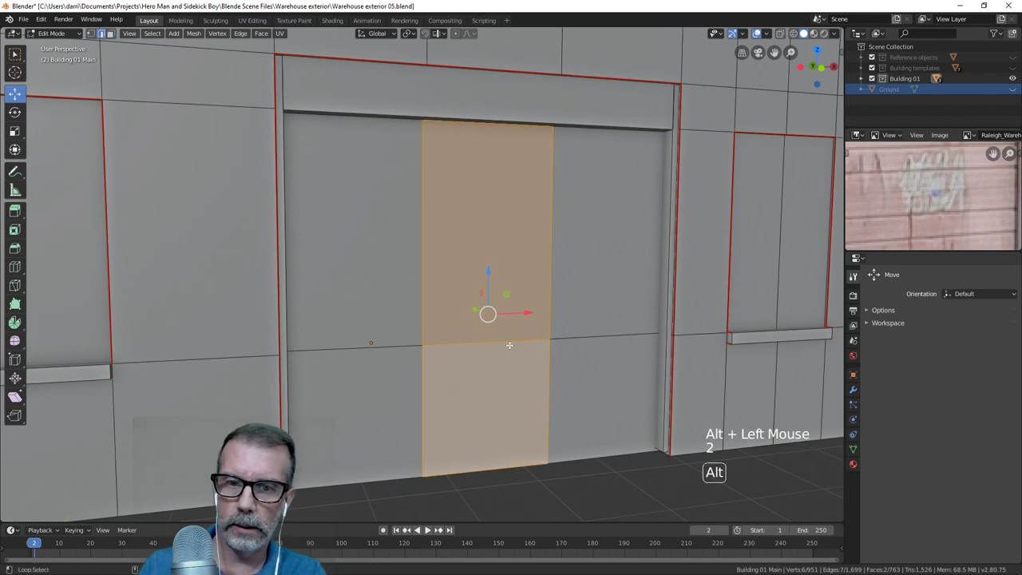
key("2")
left_click(500, 343, "alt")
middle_click_drag(563, 376, 571, 380)
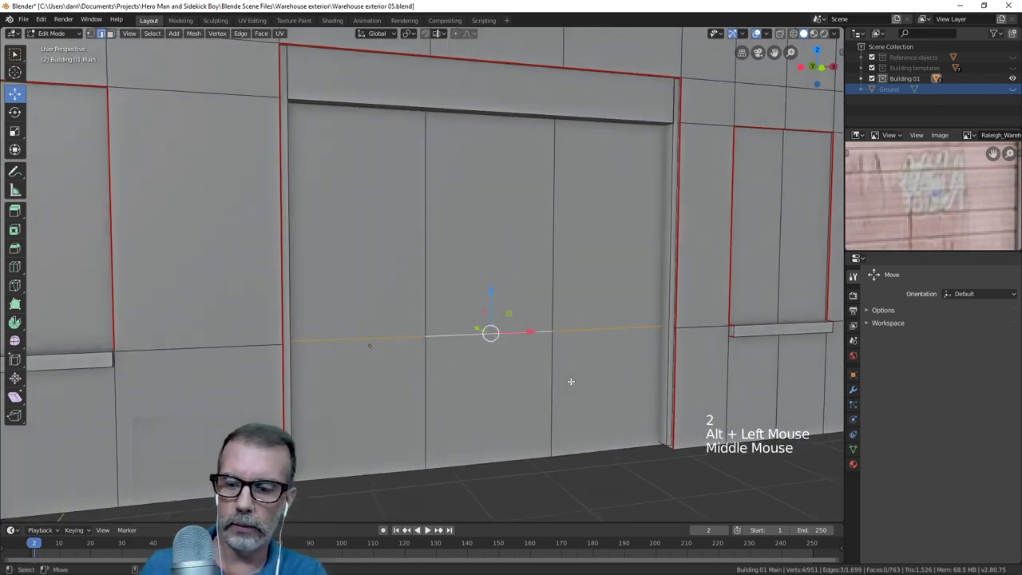
key("x")
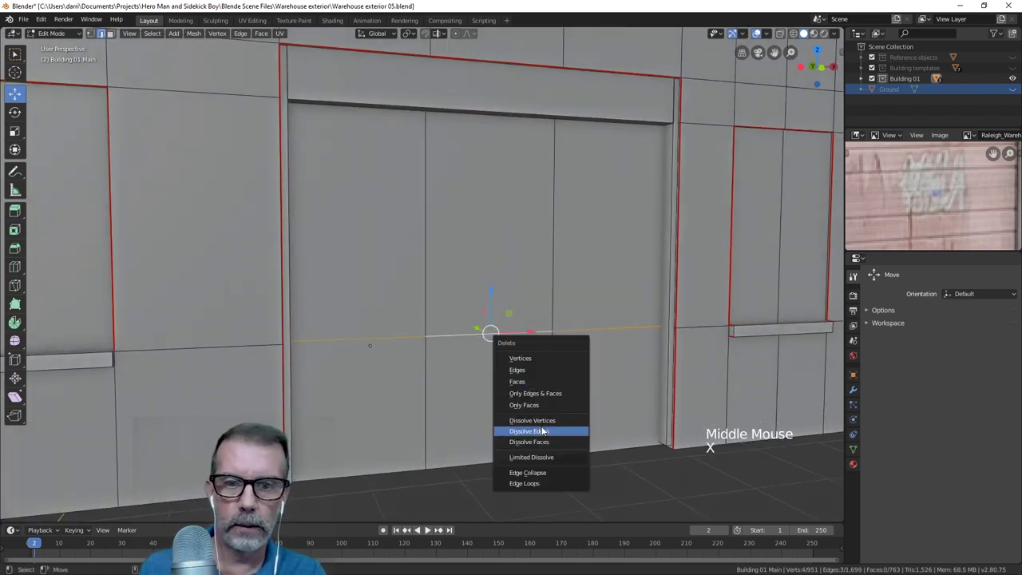
left_click(543, 431)
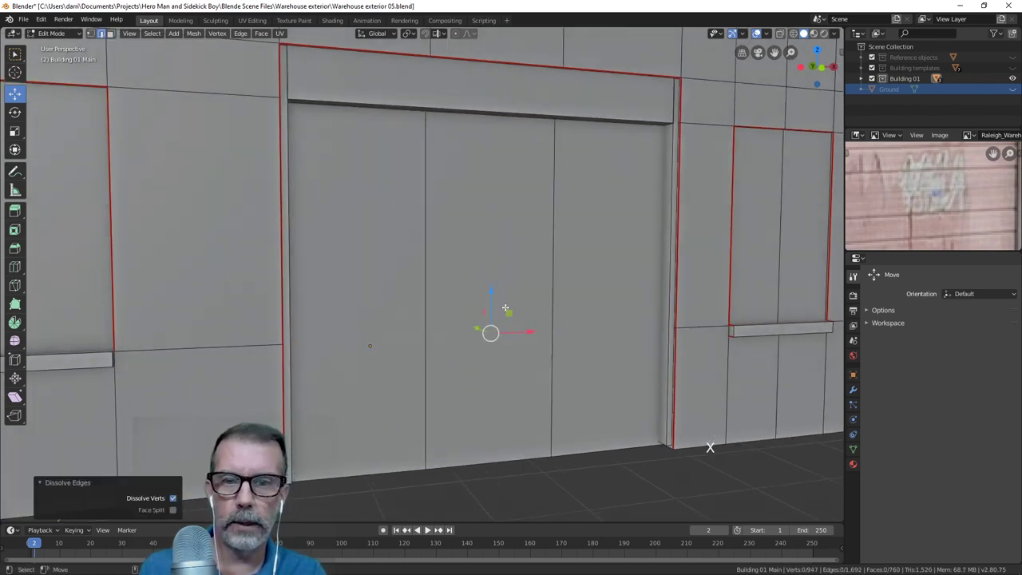
Add 14 evenly spaced horizontal loop cuts across the garage door
scroll(522, 308, "down", 2)
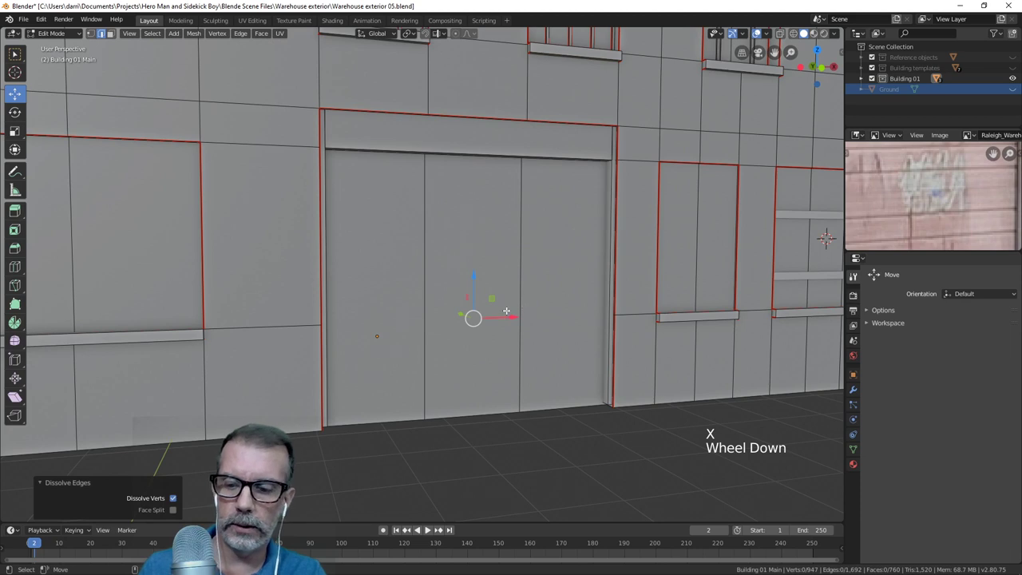
key("ctrl+r")
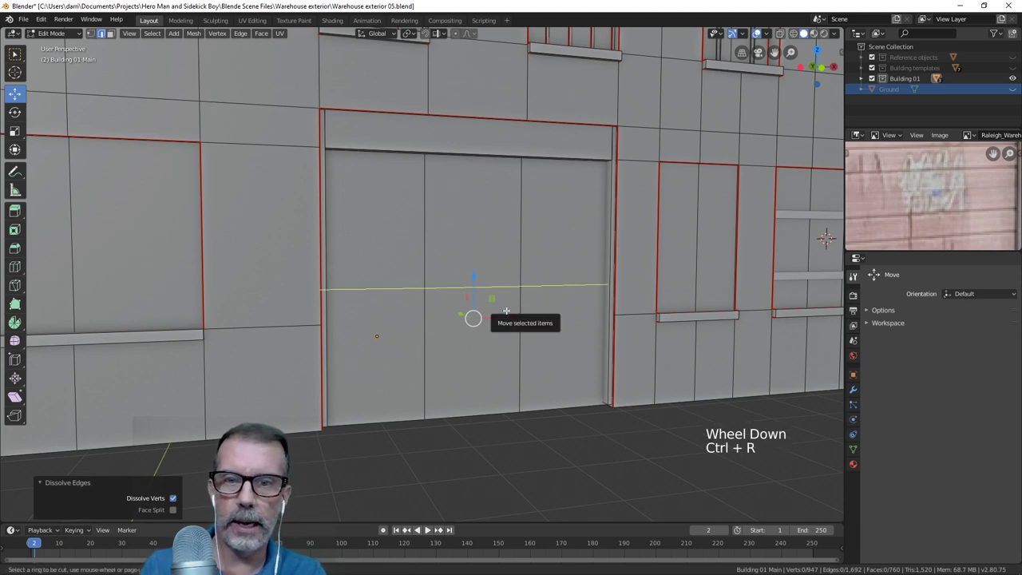
scroll(506, 311, "up", 10)
scroll(506, 311, "up", 3)
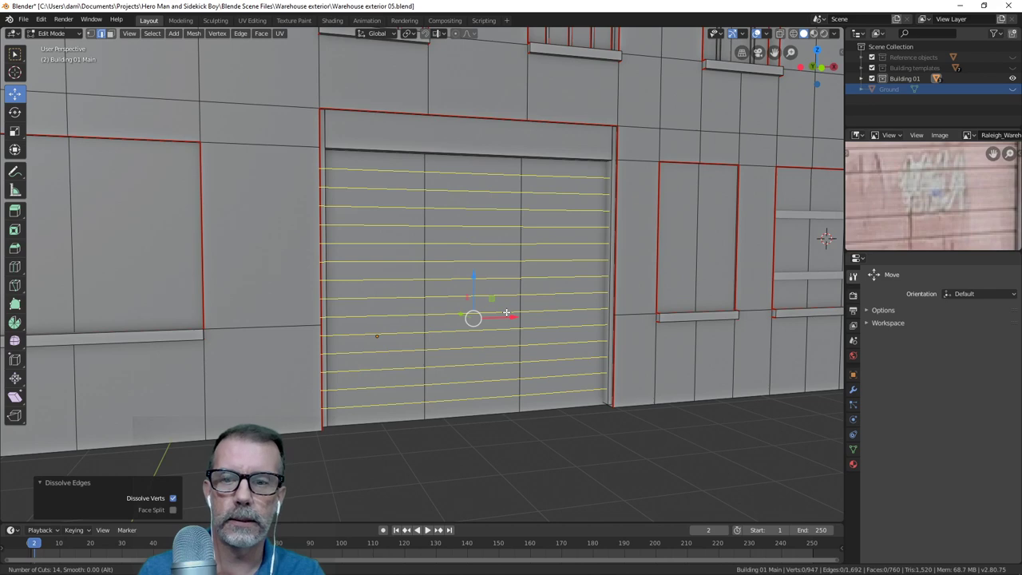
left_click(506, 312)
right_click(506, 312)
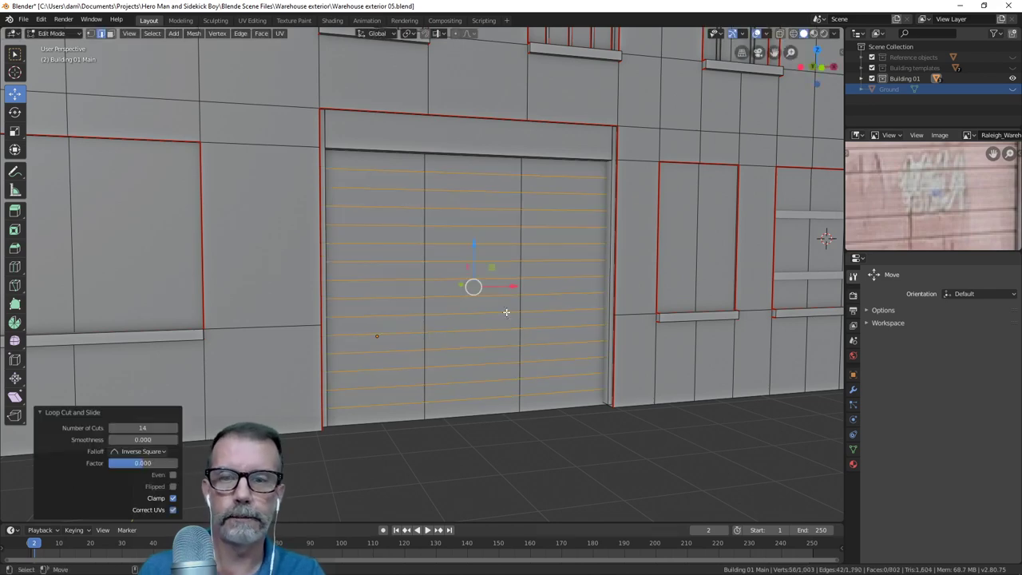
Bevel the garage door's new horizontal edges by about 0.0093 m with one segment to form narrow gaps
mouse_move(536, 298)
middle_mouse_down()
mouse_move(497, 311)
mouse_move(541, 301)
middle_mouse_up()
scroll(571, 274, "up", 2)
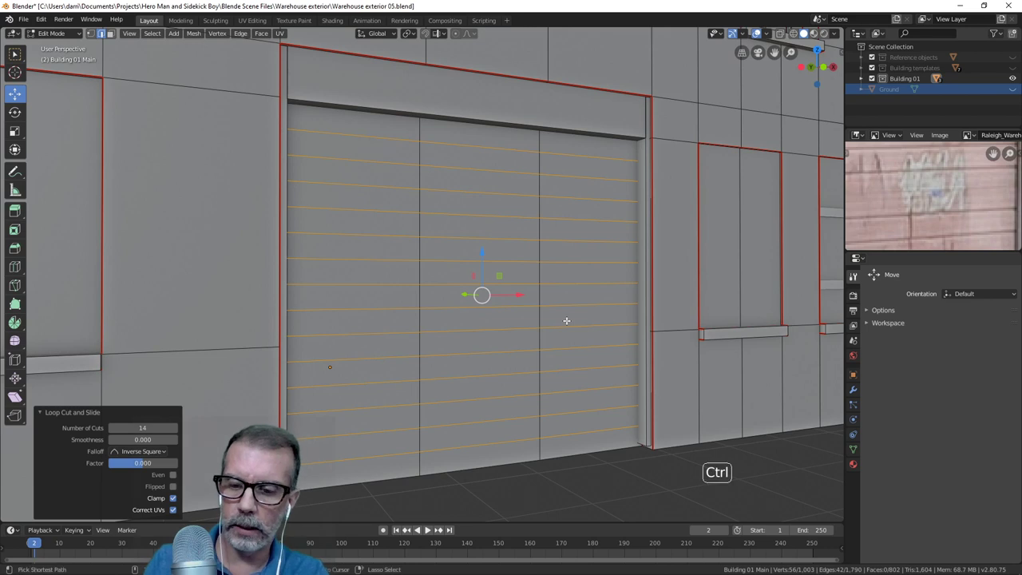
key("ctrl+e")
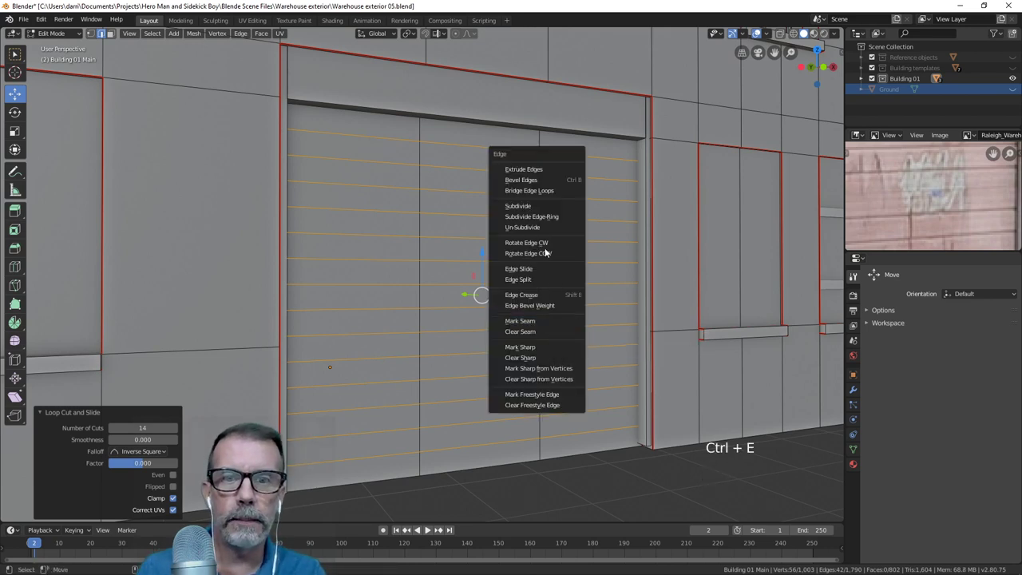
left_click(537, 180)
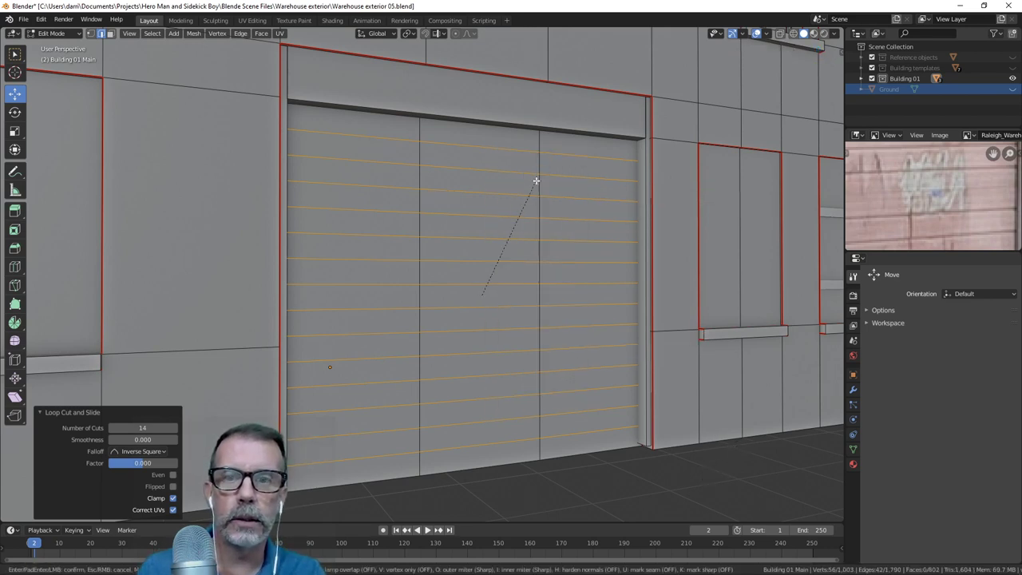
key("shift")
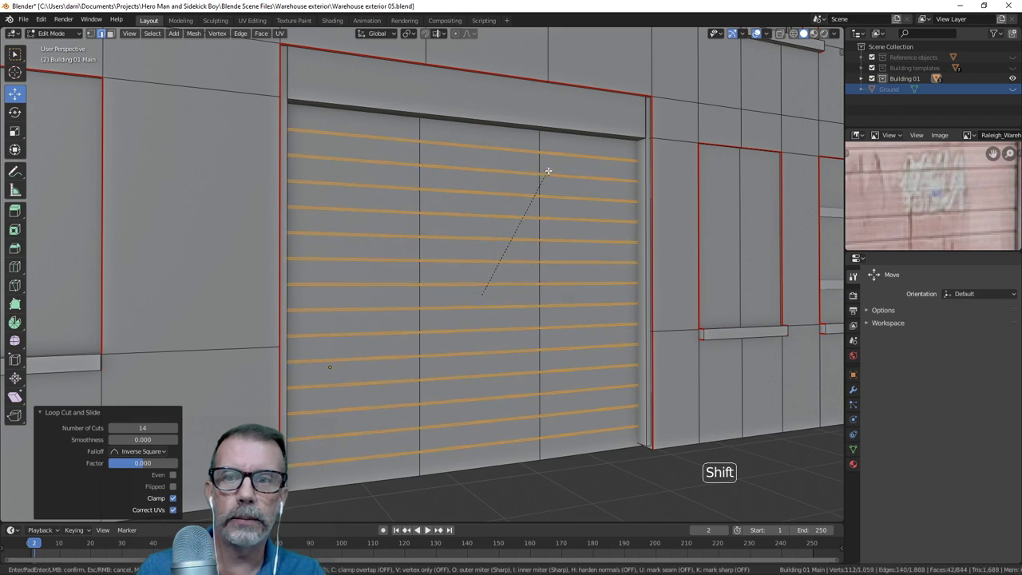
left_click(547, 172)
middle_click_drag(547, 171, 518, 302)
scroll(527, 276, "up", 3)
scroll(504, 296, "down", 2)
scroll(517, 304, "down", 1)
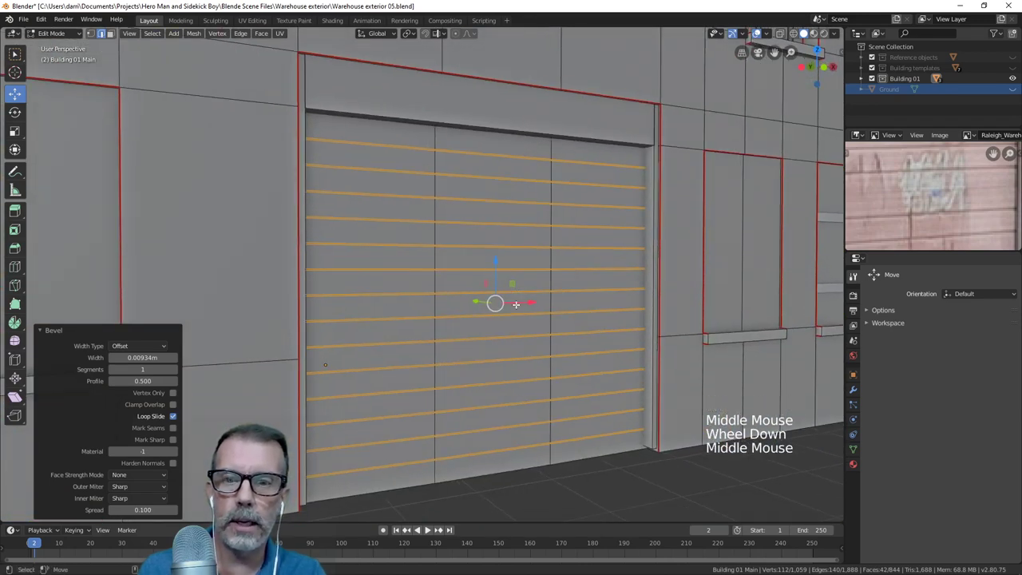
key("ctrl")
key("ctrl+i")
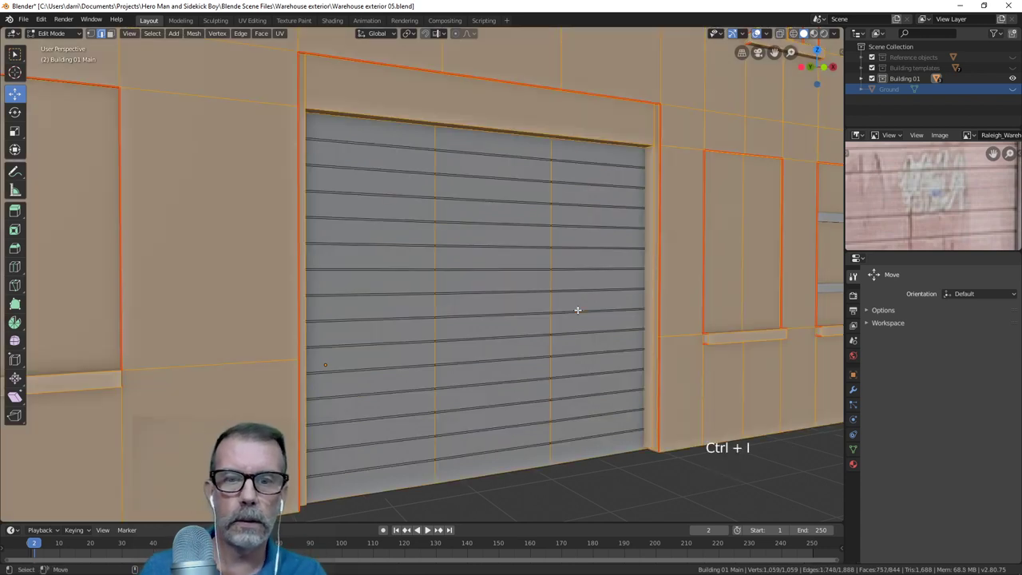
key("ctrl+z")
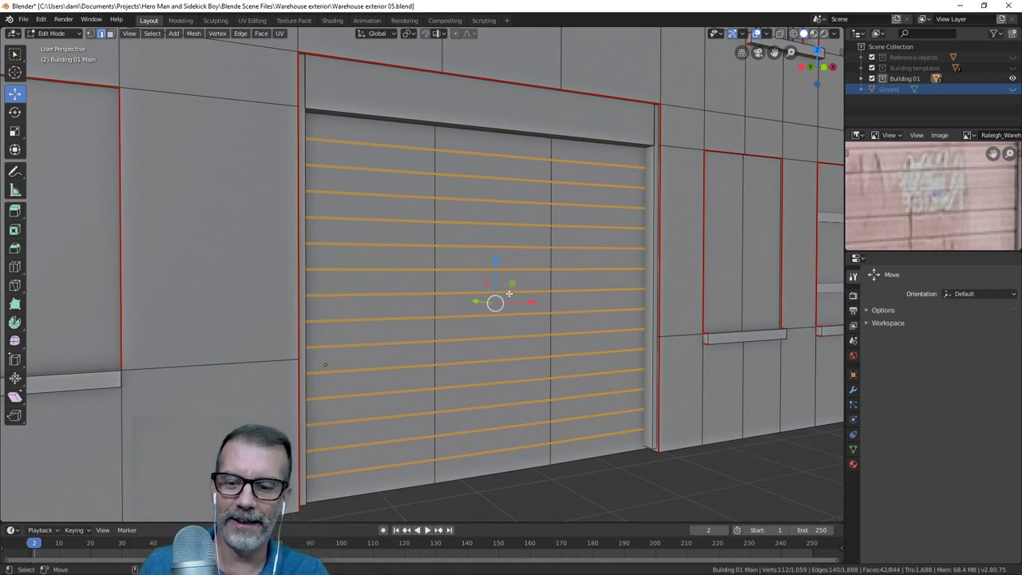
Select the faces of all 15 wide horizontal panels on the garage door, leaving out the narrow strips between them
key("3")
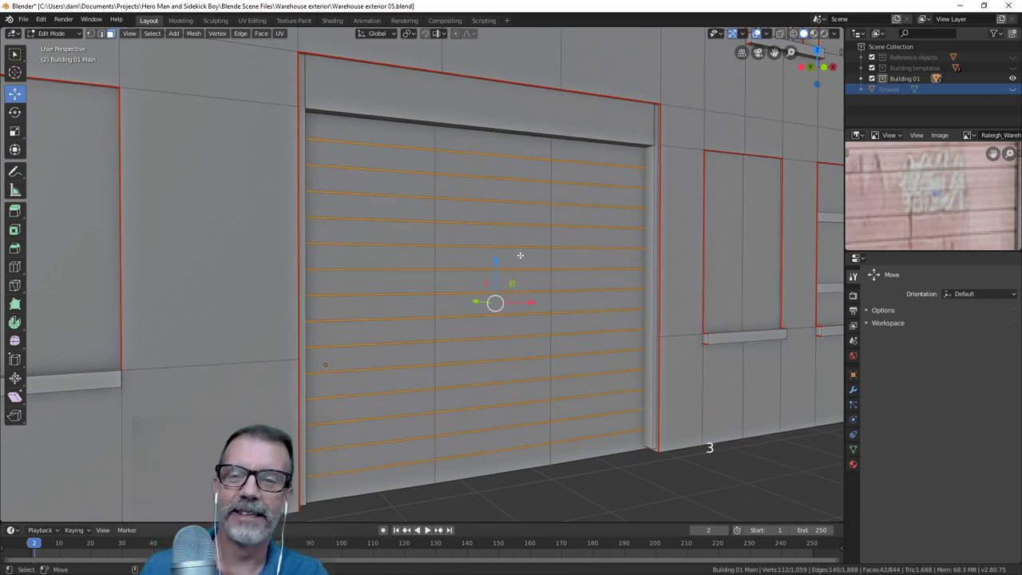
left_click(434, 139, "alt")
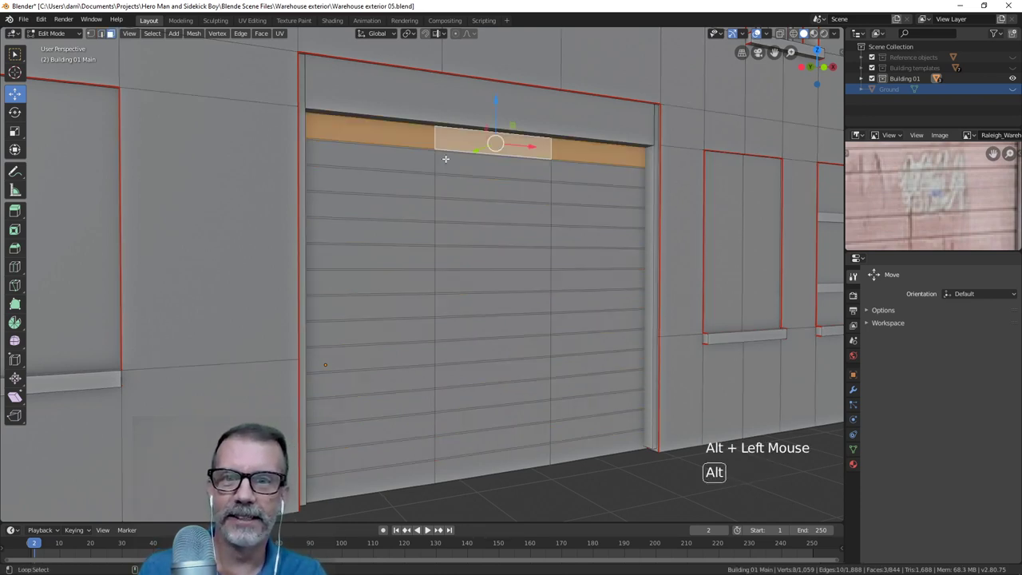
left_click(435, 161, "alt+shift")
left_click(435, 189, "alt+shift")
left_click(432, 215, "alt+shift")
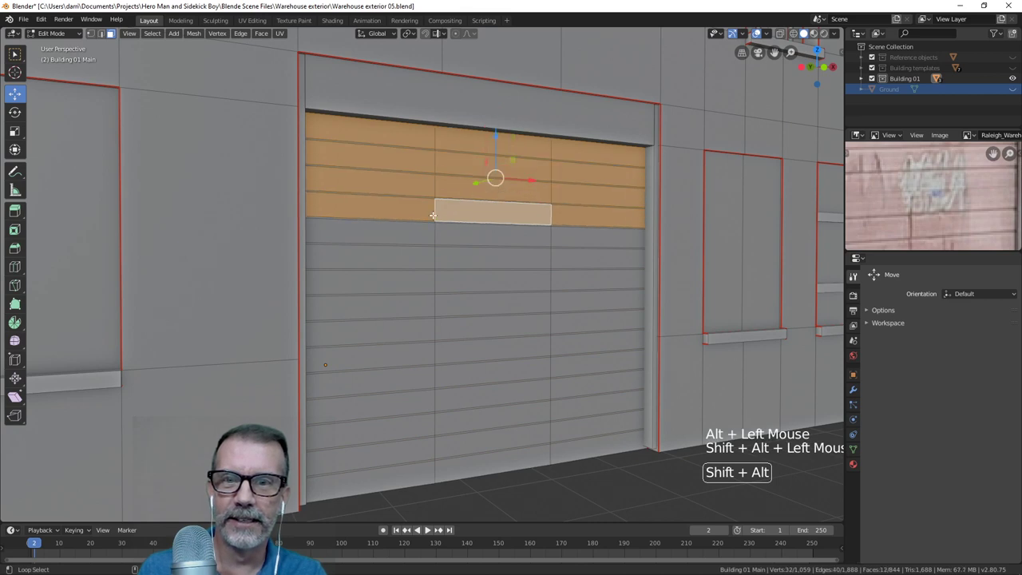
left_click(435, 236, "alt+shift")
left_click(434, 258, "alt+shift")
left_click(437, 282, "alt+shift")
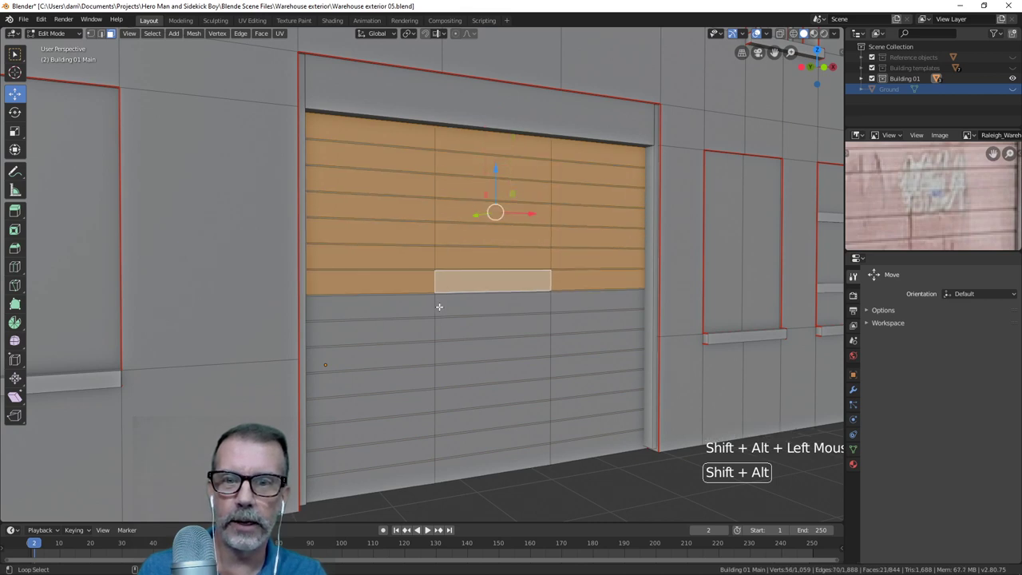
left_click(440, 307, "alt+shift")
left_click(438, 331, "alt+shift")
left_click(439, 353, "alt+shift")
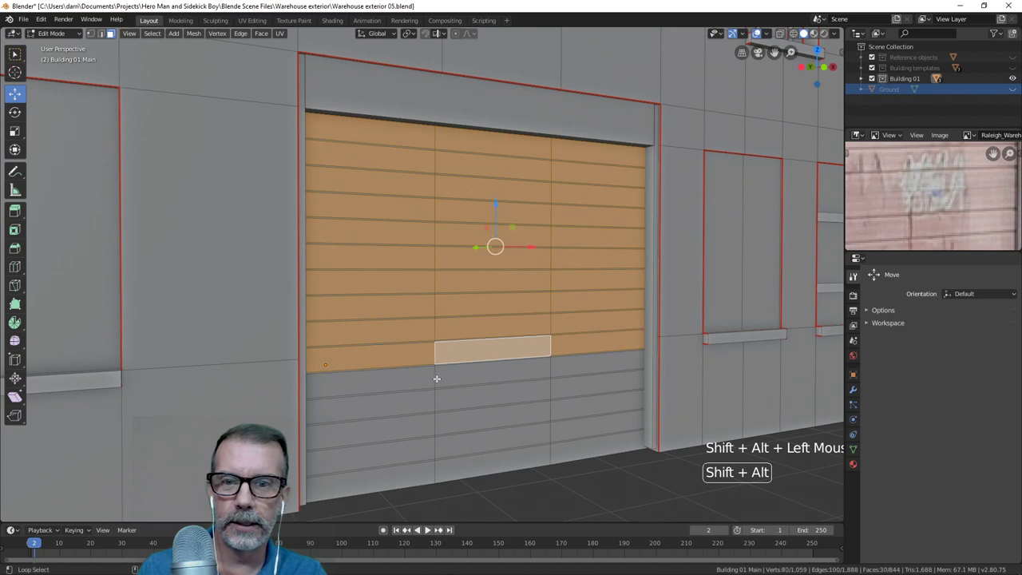
left_click(438, 376, "alt+shift")
left_click(438, 404, "alt+shift")
left_click(434, 431, "alt+shift")
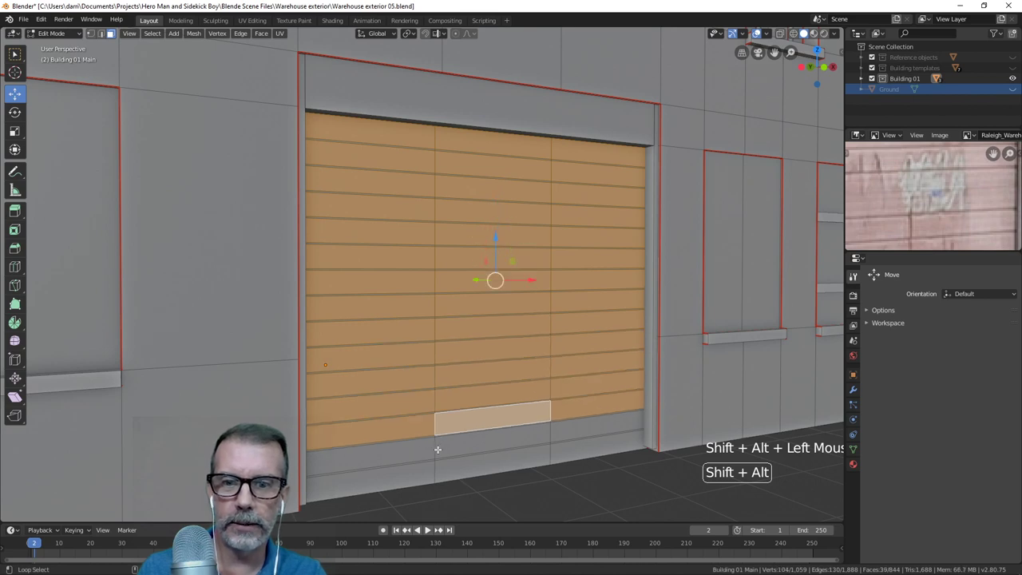
left_click(436, 452, "alt+shift")
left_click(435, 477, "alt+shift")
Extrude the selected garage door panels outward by about 0.0153 m
middle_click_drag(486, 287, 570, 320)
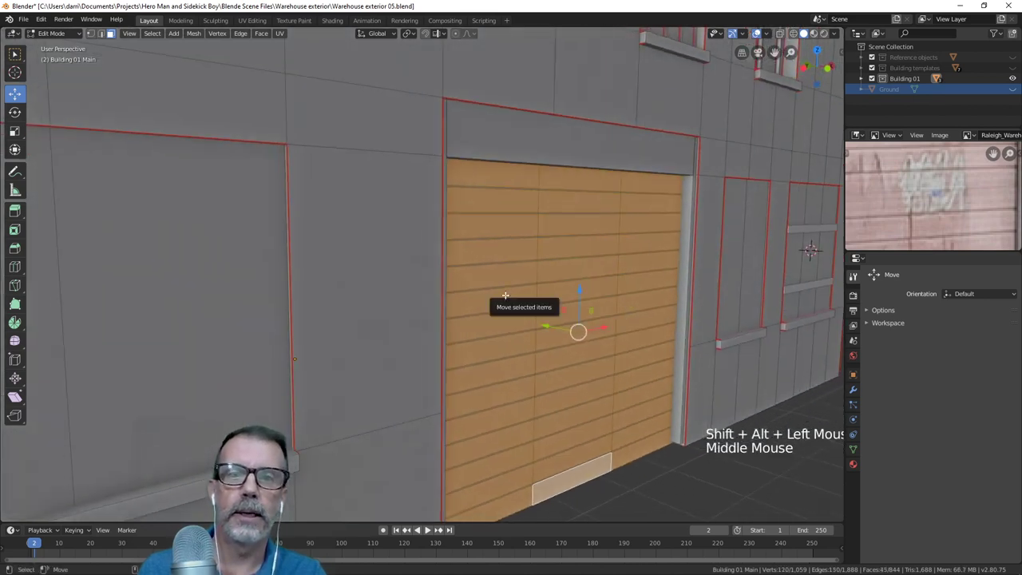
scroll(673, 283, "up", 3)
middle_click_drag(673, 282, 571, 320, "shift")
scroll(465, 240, "down", 2)
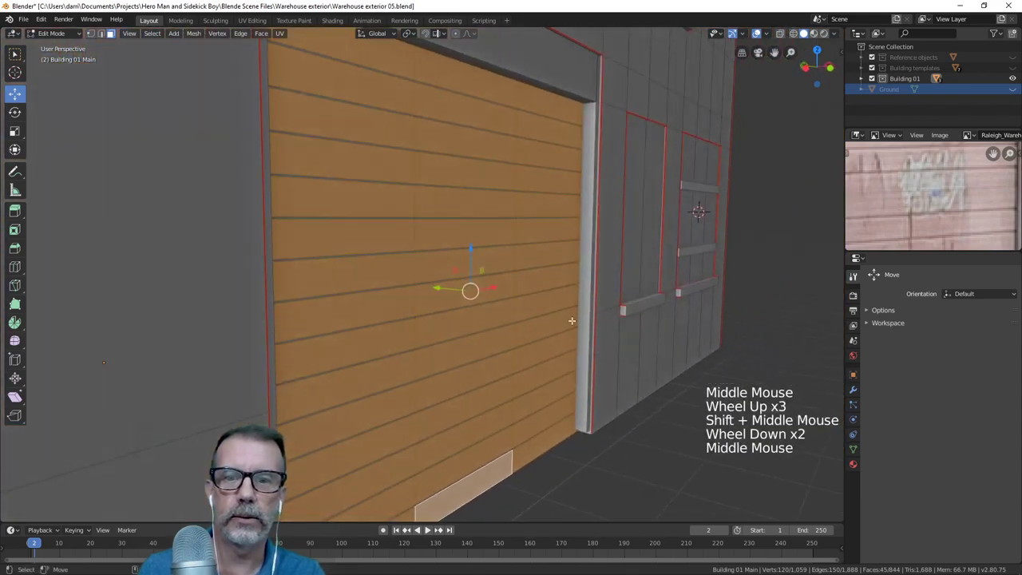
key("e")
key("shift")
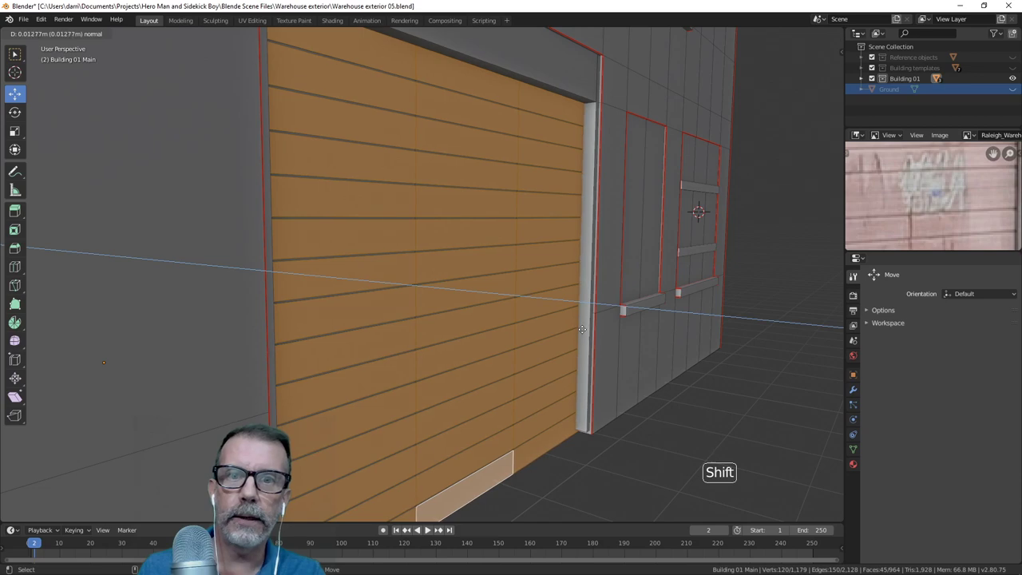
left_click(584, 329)
middle_click_drag(584, 330, 475, 268)
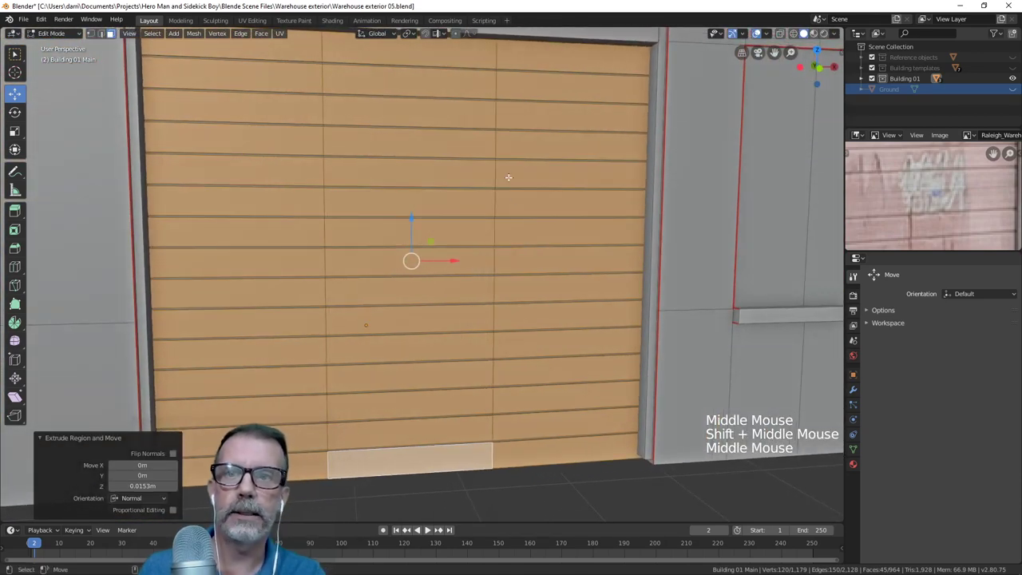
Scale the panel faces to about 0.95 along Z around their individual origins, then clear the selection and leave mesh editing
left_click(415, 35)
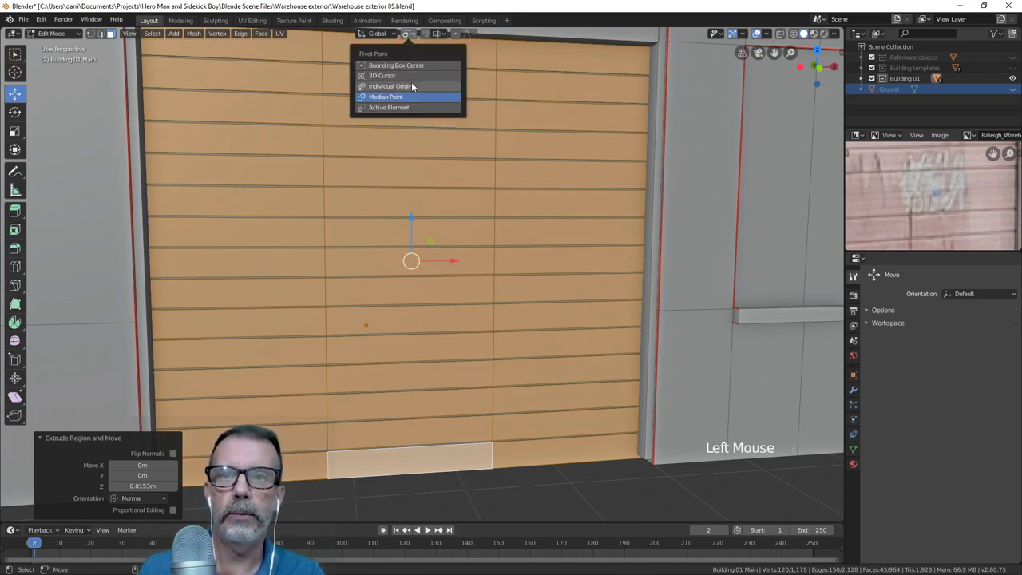
middle_click_drag(527, 235, 526, 230)
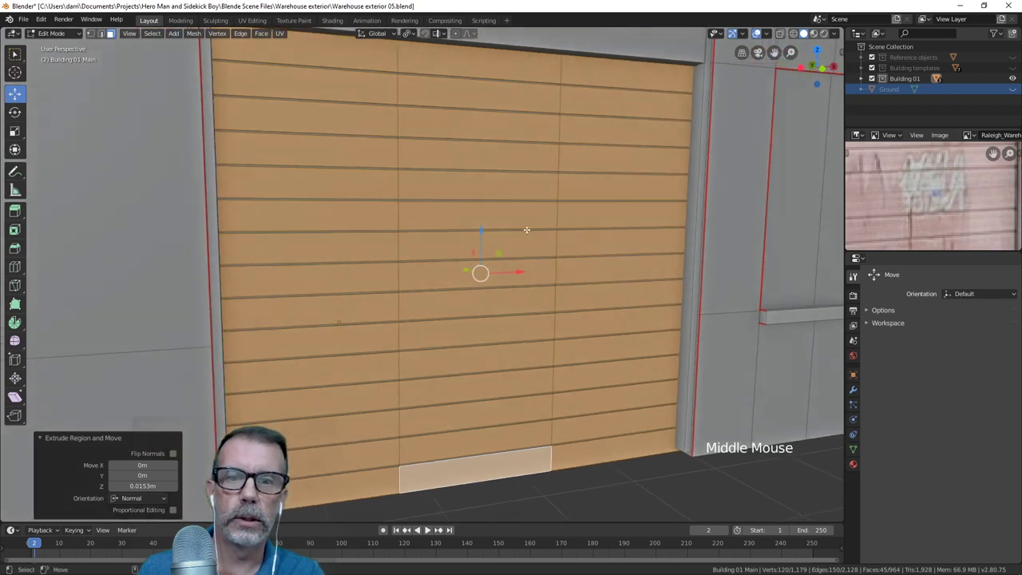
key("s")
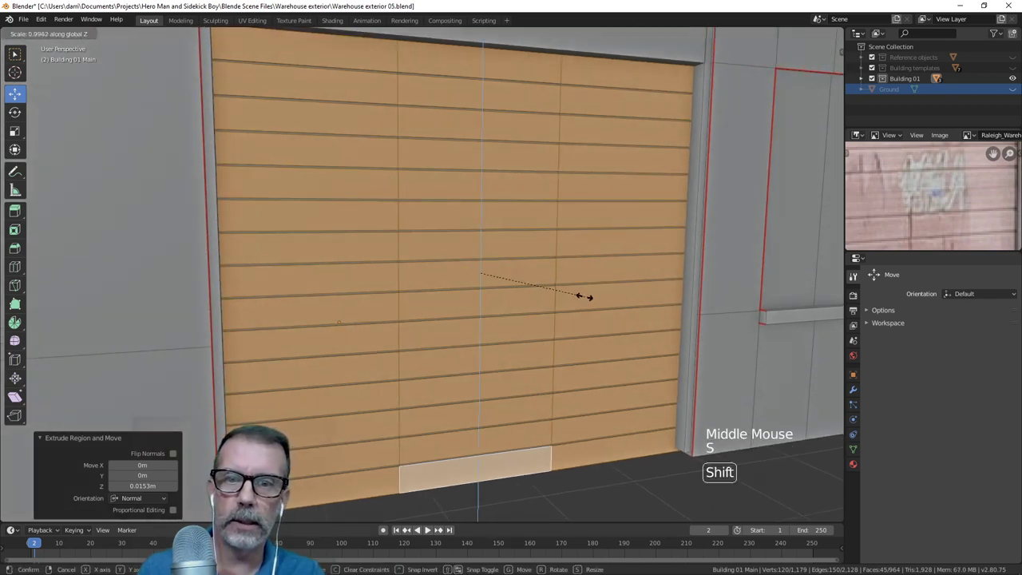
key("z")
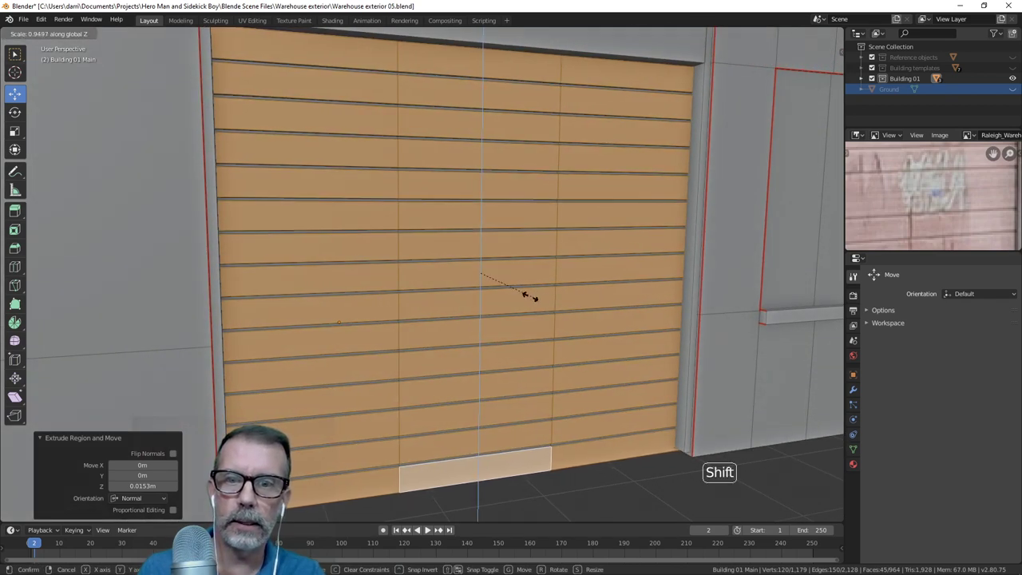
left_click(540, 298)
key("alt+a")
key("Tab")
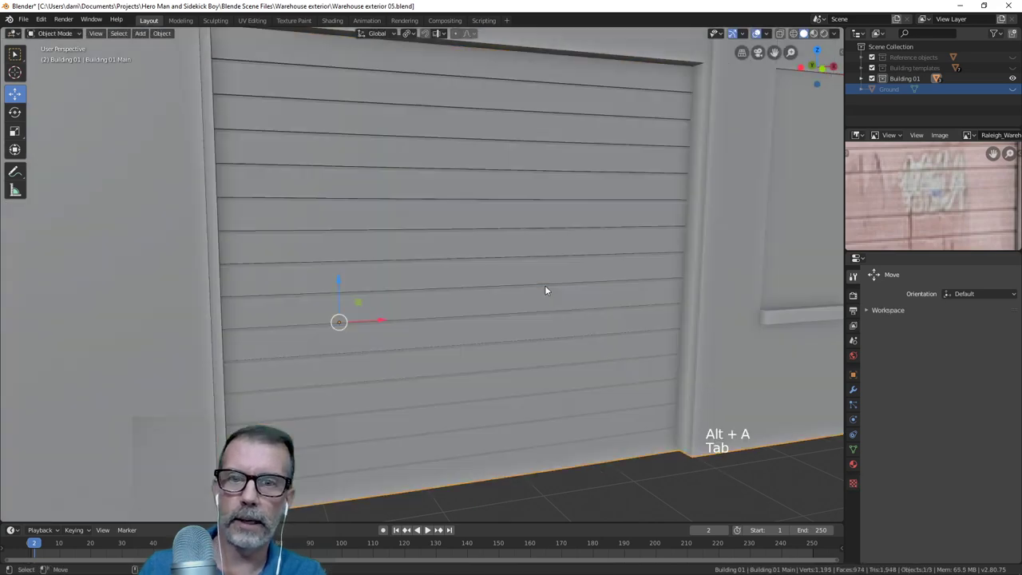
Review the panelled garage door on the facade from several angles and compare it with the reference photo
scroll(544, 285, "down", 5)
middle_click_drag(465, 256, 495, 256)
scroll(564, 254, "up", 5)
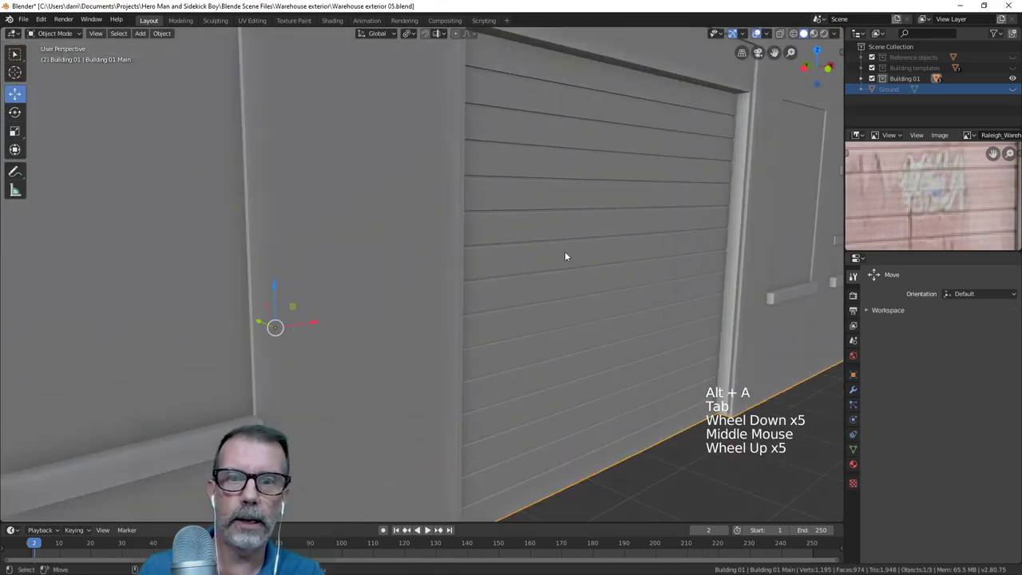
middle_click_drag(565, 254, 527, 244, "shift")
scroll(468, 258, "down", 3)
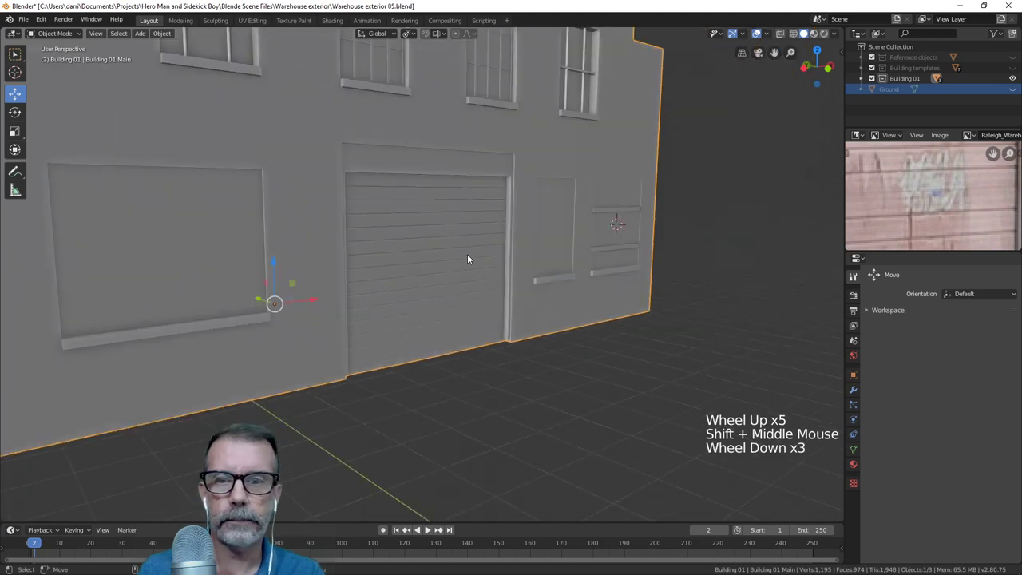
scroll(913, 171, "down", 3)
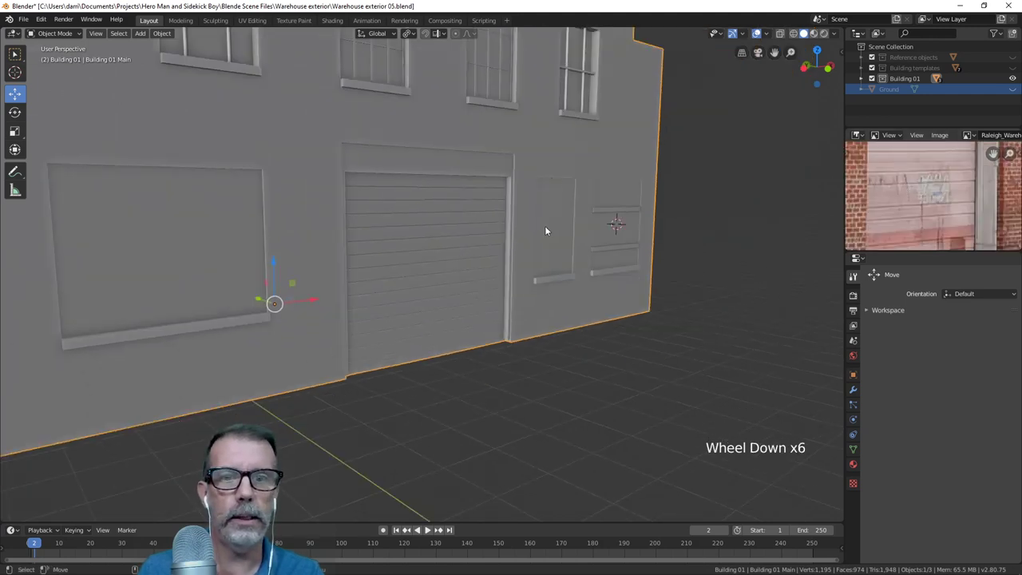
scroll(544, 228, "down", 1)
middle_click_drag(544, 227, 504, 252, "shift")
left_click(502, 313)
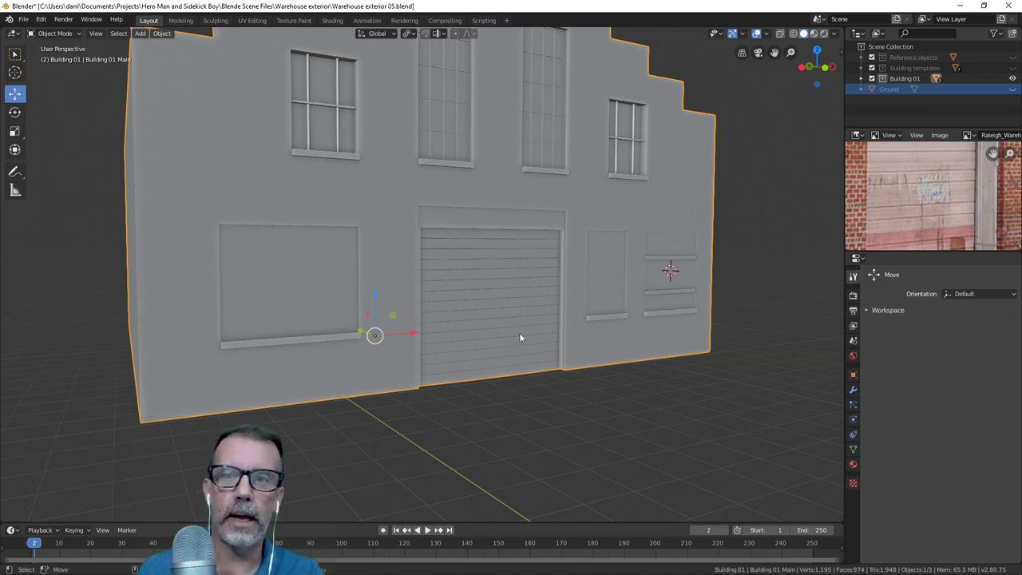
Switch to Substance Painter and inspect the textured warehouse facade and its plain garage door up close and from the front
middle_click_drag(519, 337, 538, 375, "shift")
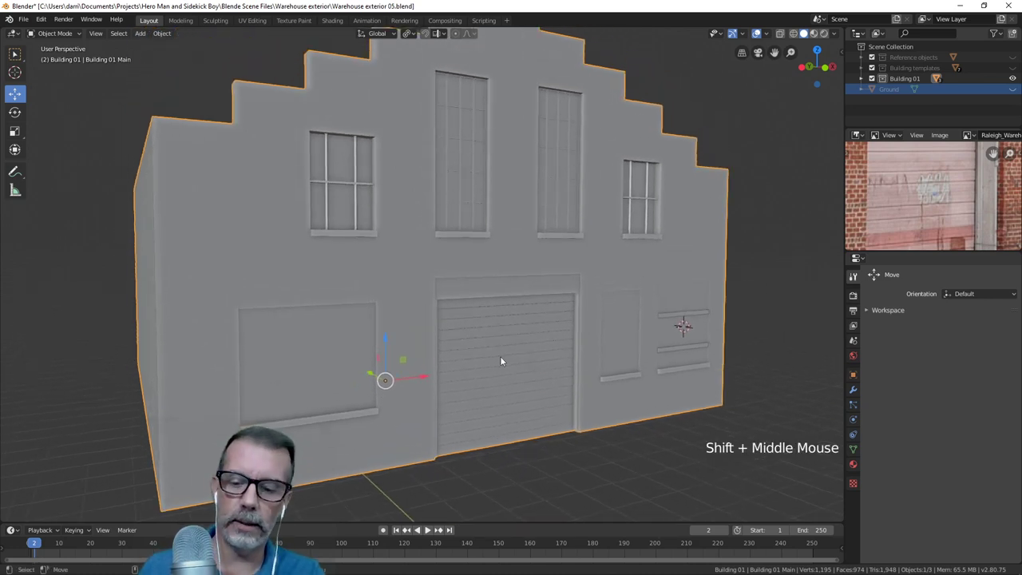
key("alt+Tab")
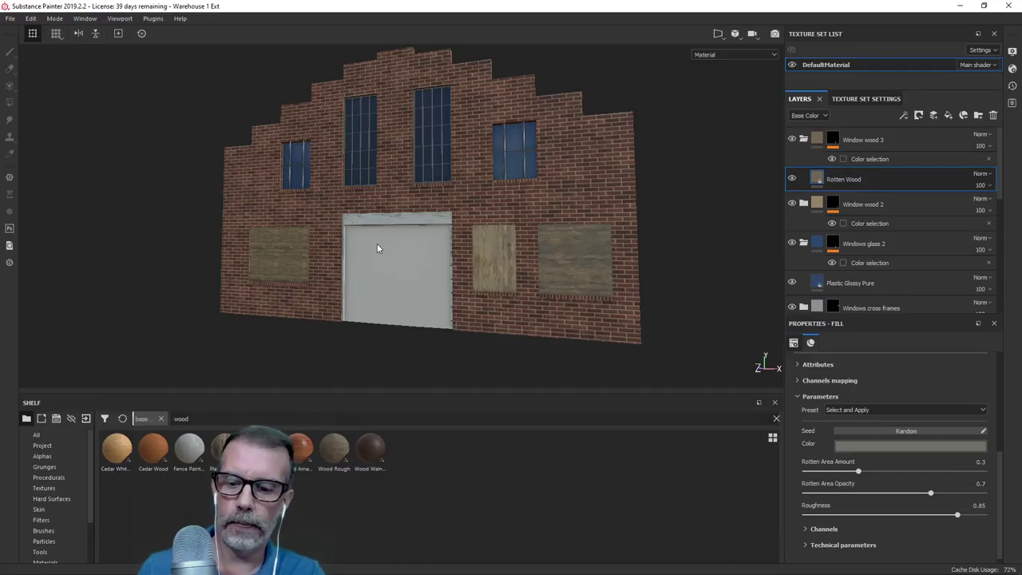
left_click_drag(379, 247, 490, 270, "alt")
scroll(479, 273, "up", 3)
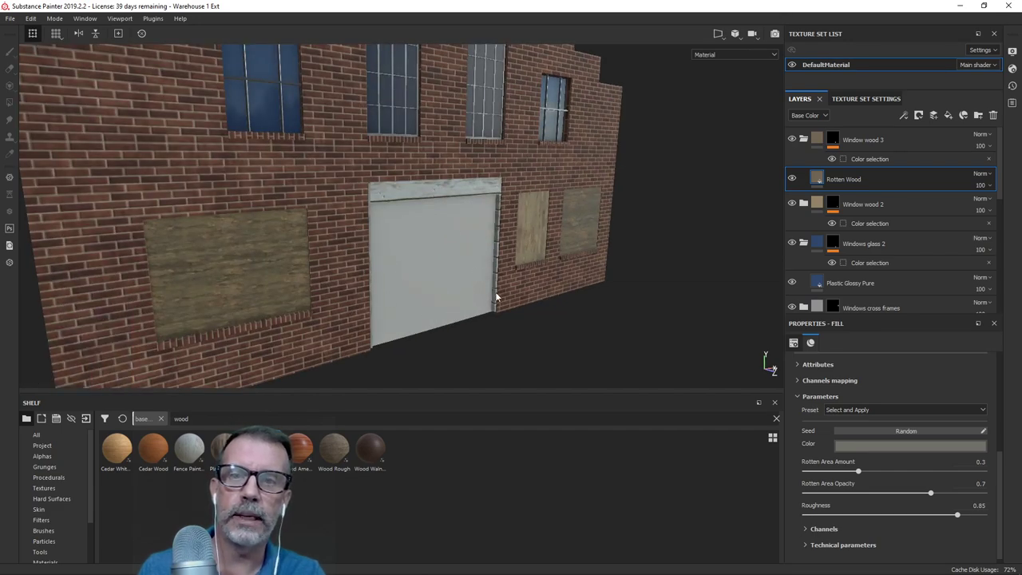
scroll(495, 293, "down", 5)
left_click_drag(538, 322, 468, 303, "alt")
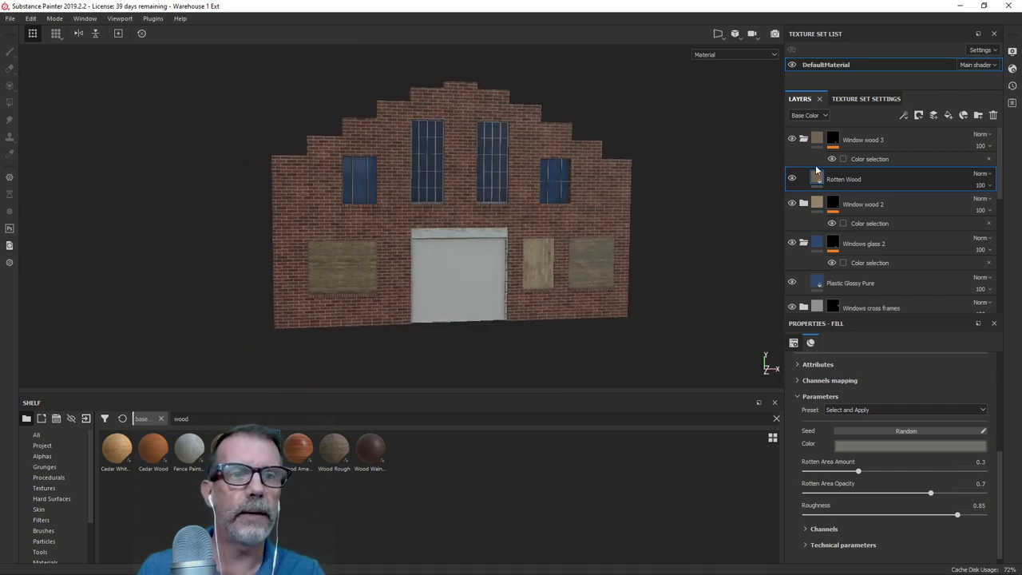
Collapse the Window wood 3 and Windows glass folders in the layer stack
left_click_drag(818, 174, 800, 143)
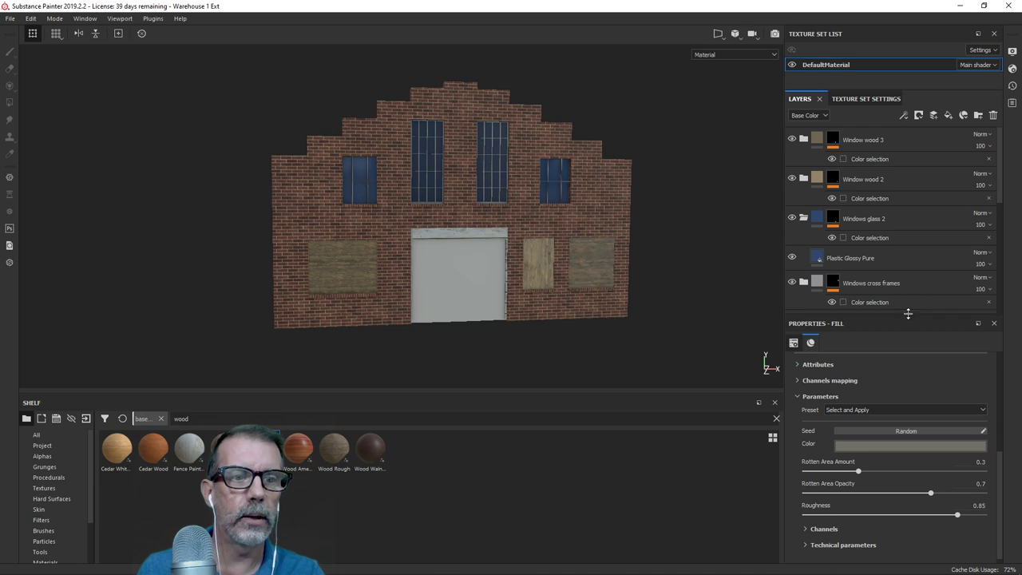
left_click_drag(908, 313, 919, 431)
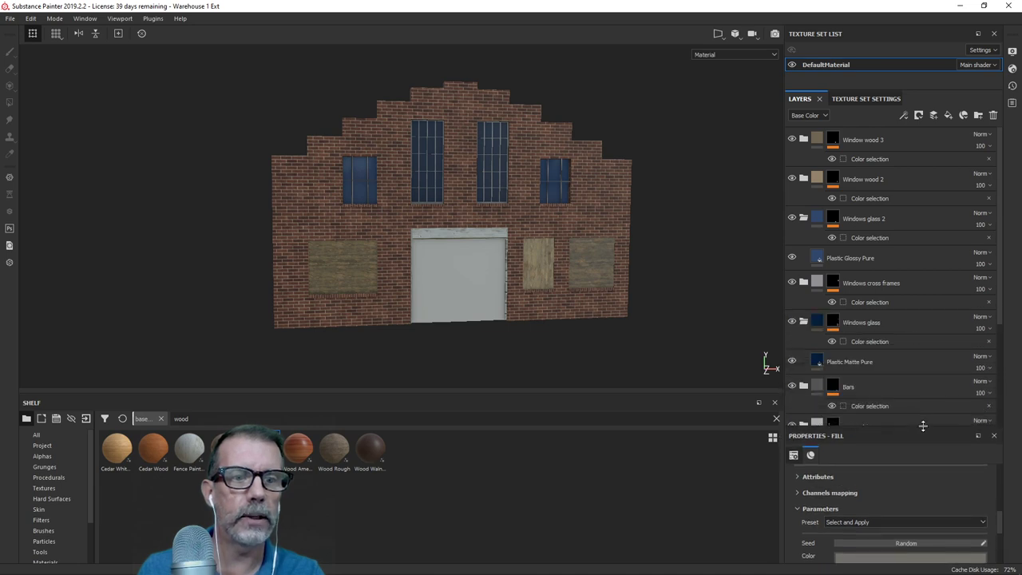
left_click(804, 323)
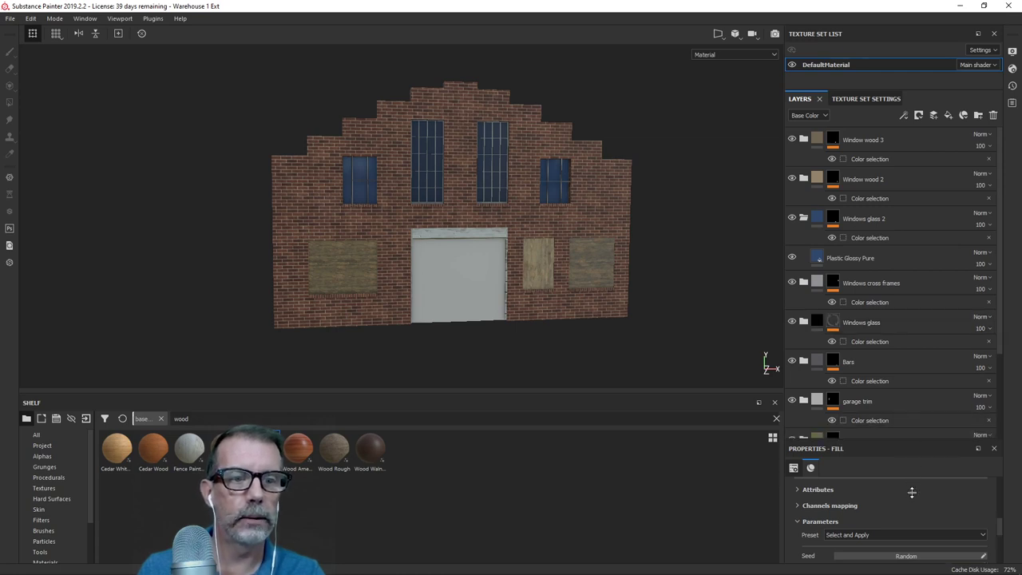
left_click_drag(910, 432, 918, 317)
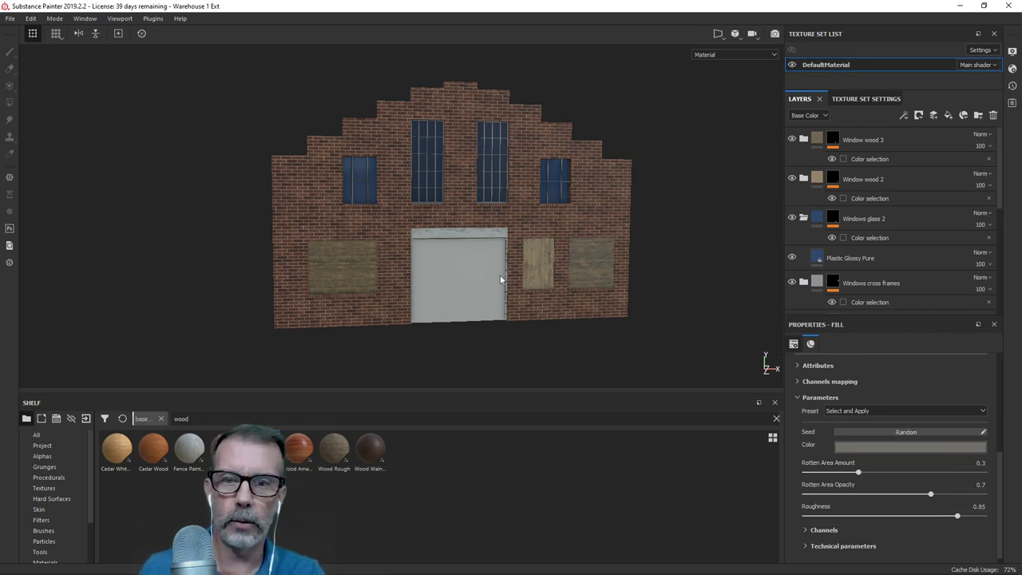
Examine the textured building's facade, side wall and roof from an angled view
left_click_drag(429, 251, 538, 277, "alt")
middle_click_drag(538, 276, 535, 270, "alt")
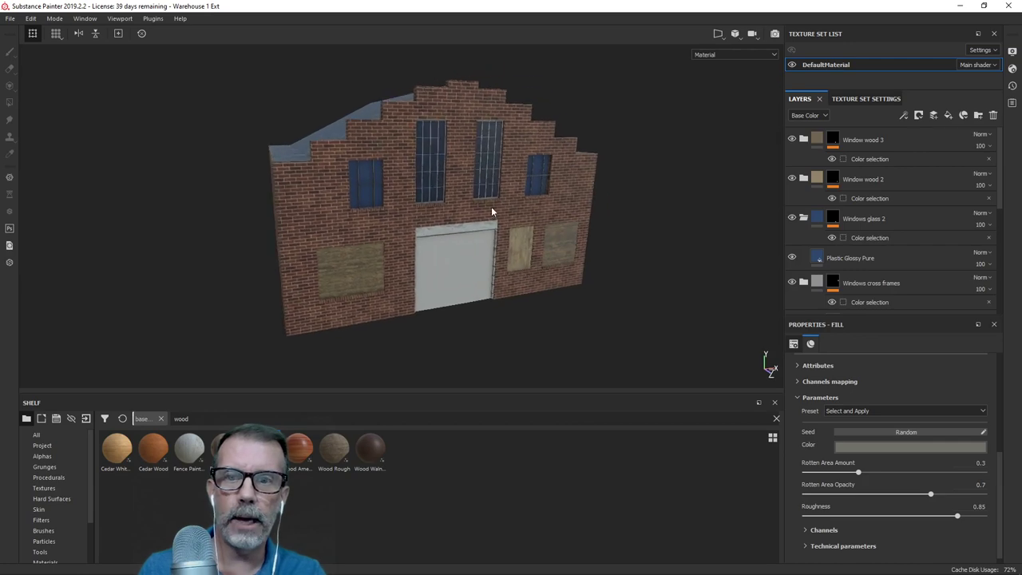
left_click_drag(480, 246, 548, 206, "alt")
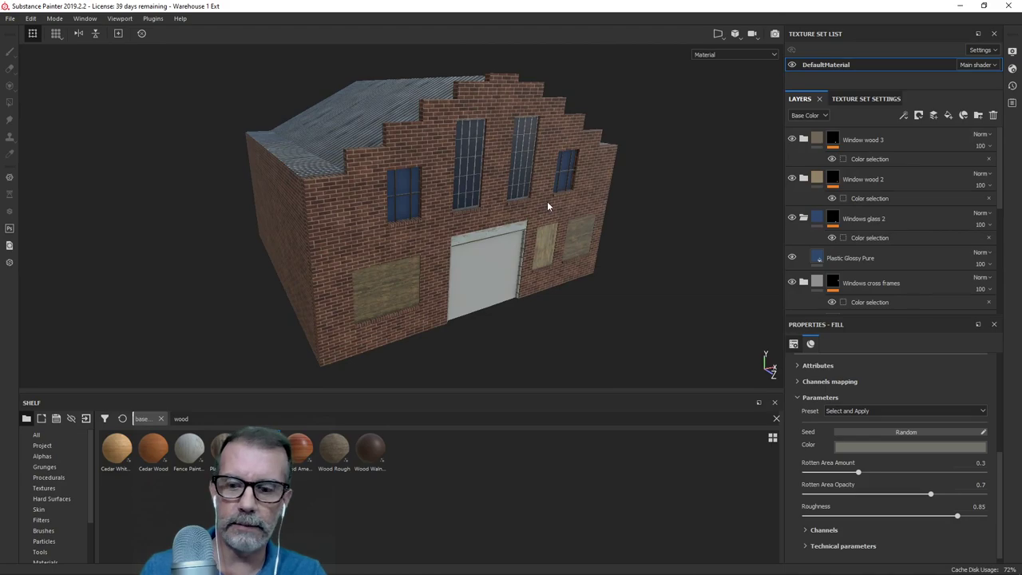
Switch back to Blender and compare the whole warehouse model with the full reference photo
key("alt+Tab")
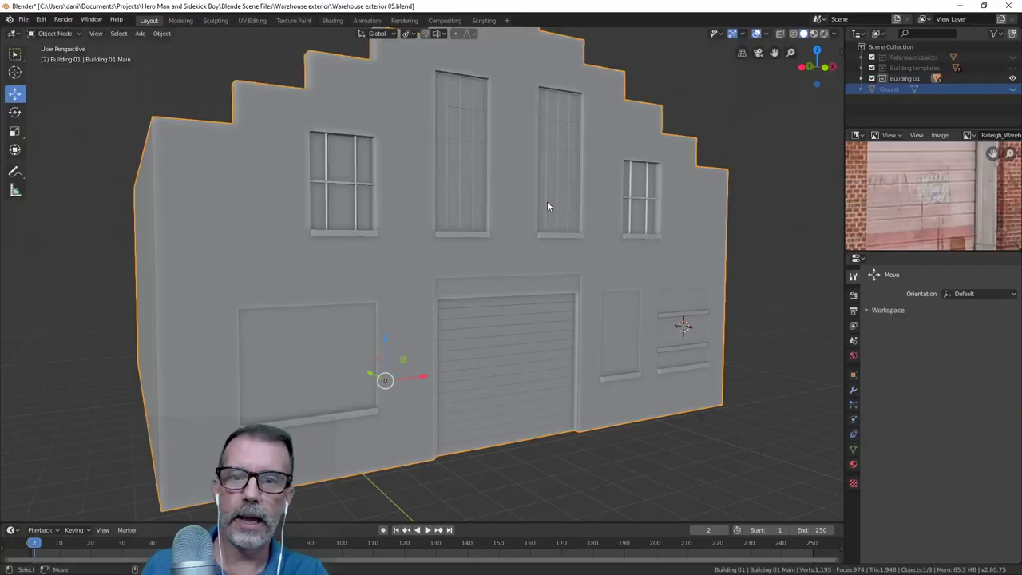
scroll(547, 202, "down", 2)
middle_click_drag(516, 258, 519, 285, "shift")
scroll(871, 203, "down", 3)
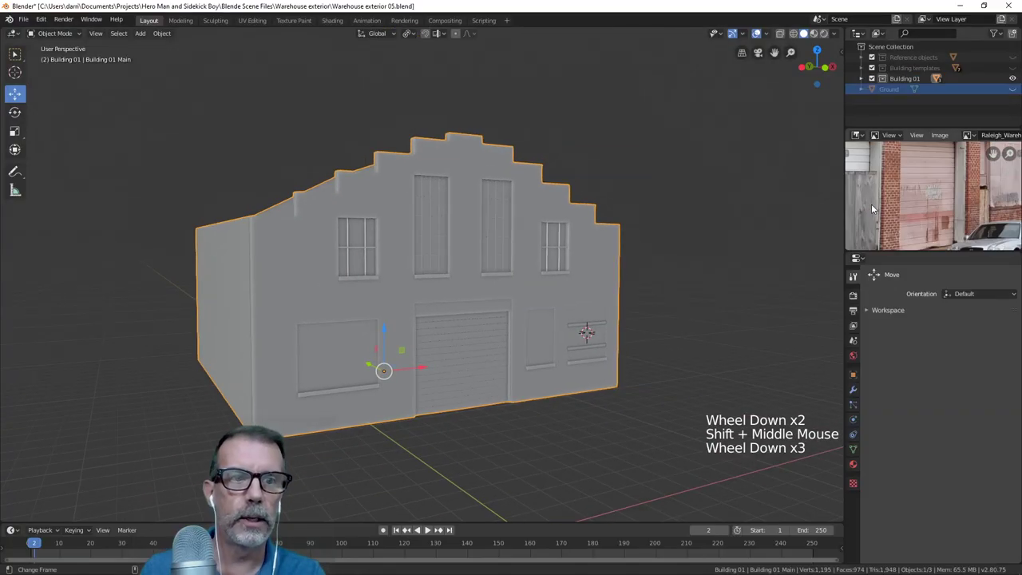
scroll(878, 202, "down", 7)
middle_click_drag(888, 201, 889, 209, "shift")
middle_click_drag(607, 252, 524, 258)
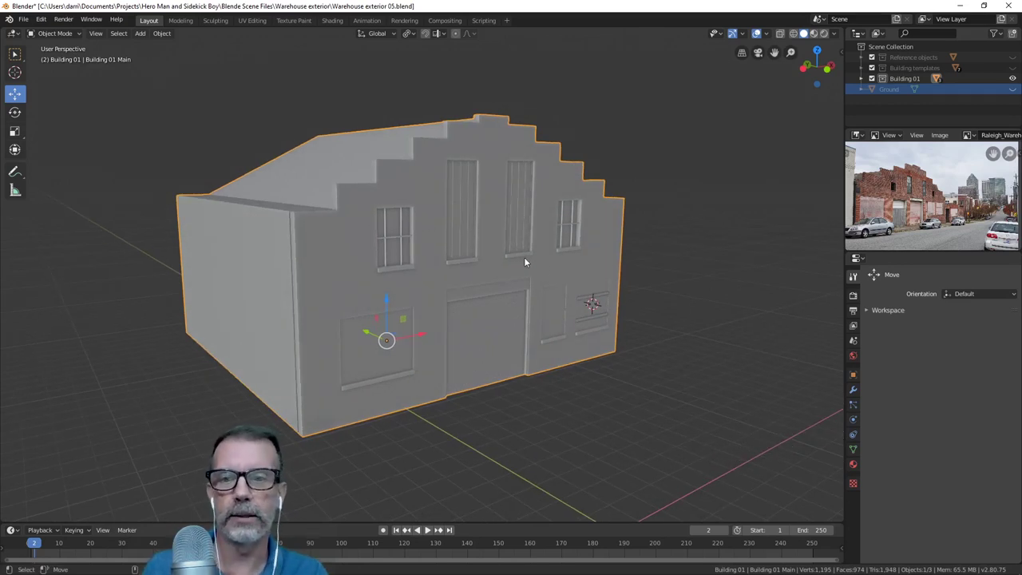
middle_click_drag(524, 261, 663, 340)
scroll(663, 342, "up", 1)
scroll(660, 339, "down", 2)
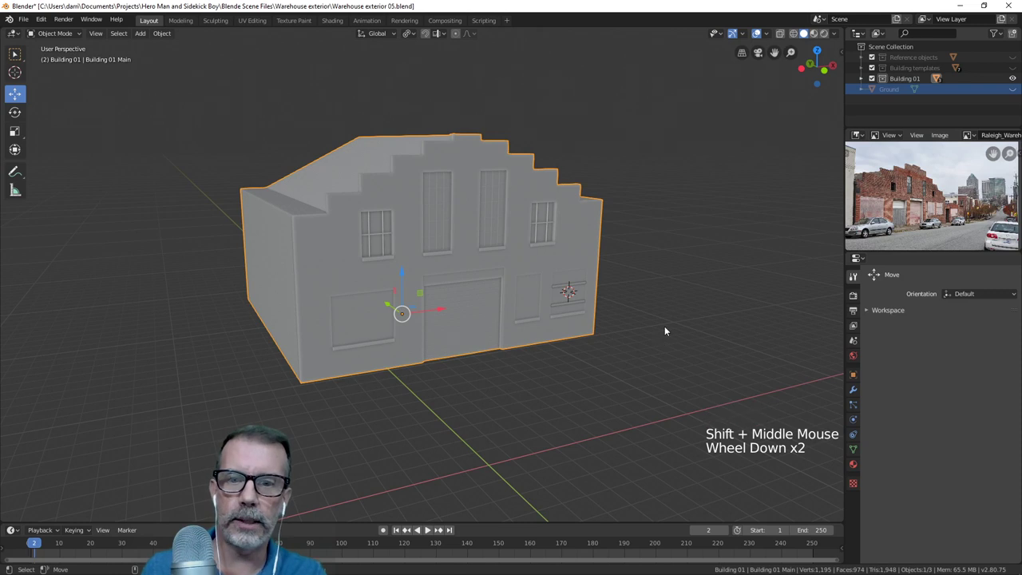
middle_click_drag(665, 325, 663, 325)
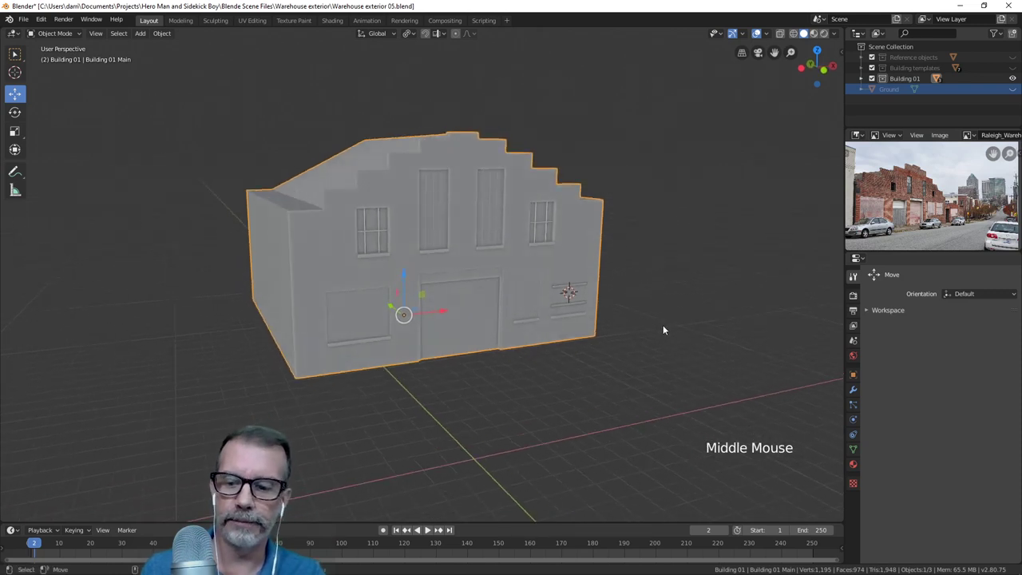